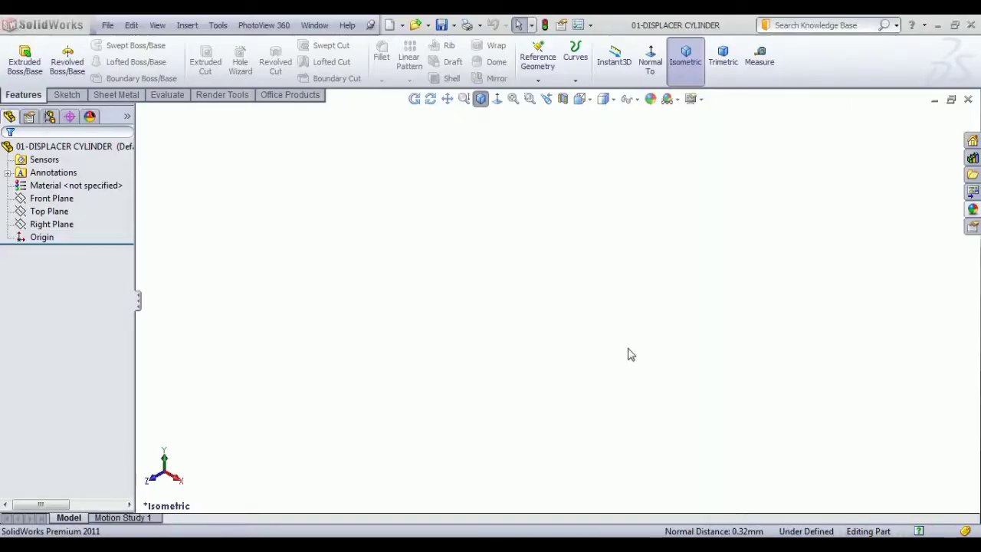
Step: Start a new sketch on the Front Plane
click(684, 66)
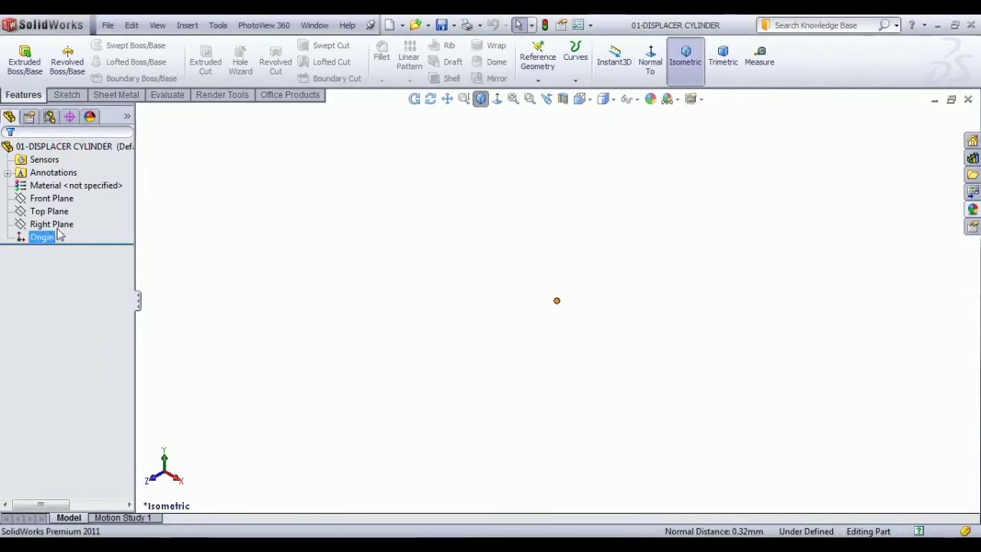
click(57, 198)
click(77, 185)
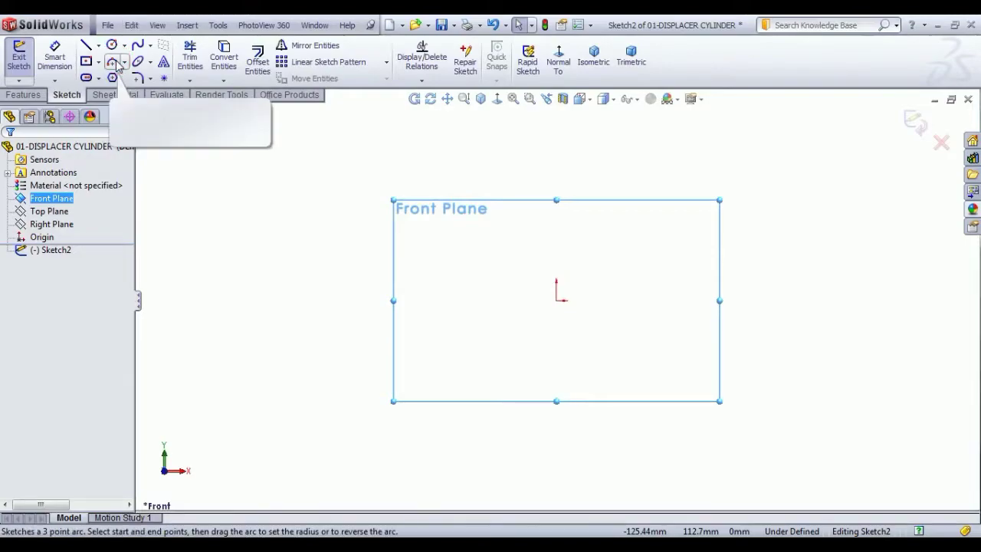
Step: Draw the outer centerpoint arc, about 90°, starting at the origin
click(117, 63)
click(21, 200)
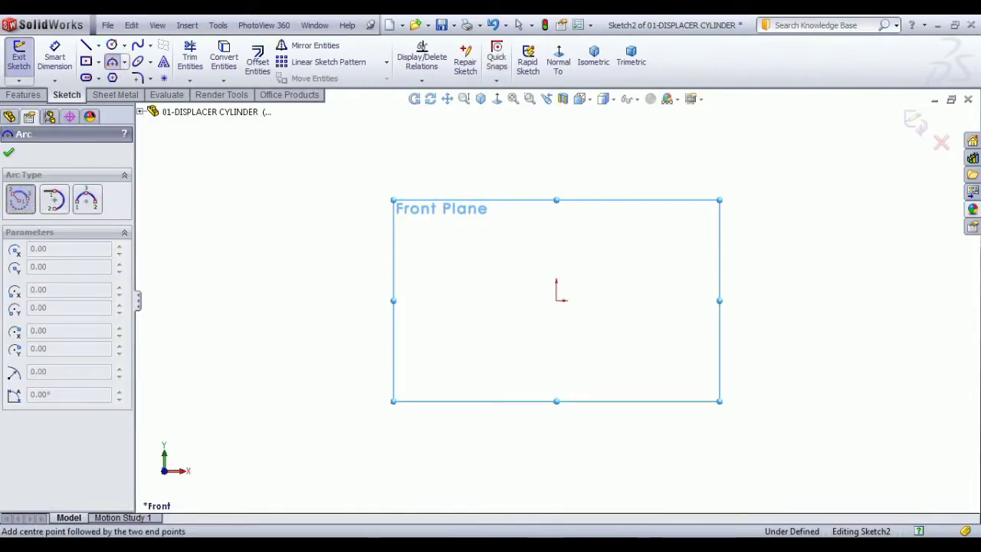
scroll(604, 317, down, 1)
scroll(586, 299, down, 1)
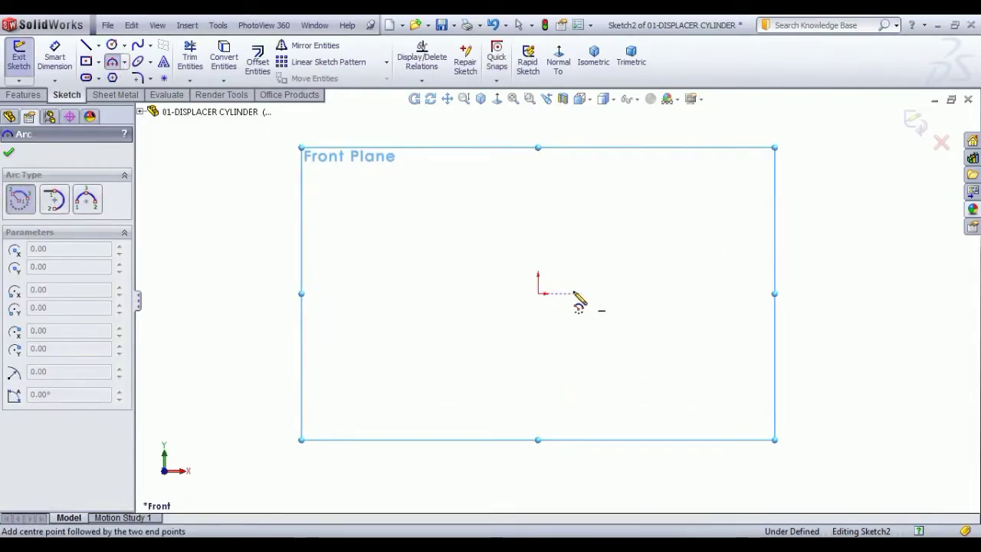
click(580, 294)
click(540, 293)
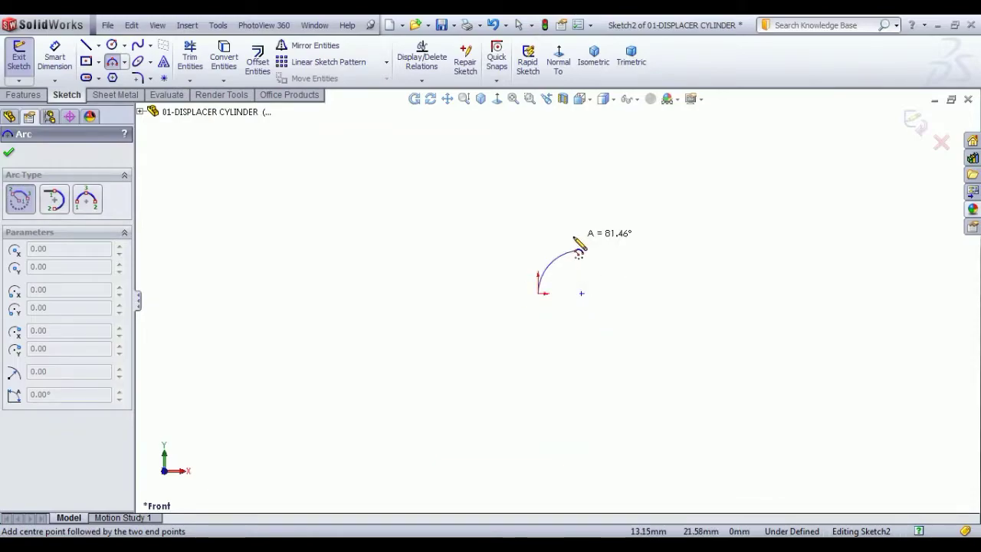
click(581, 241)
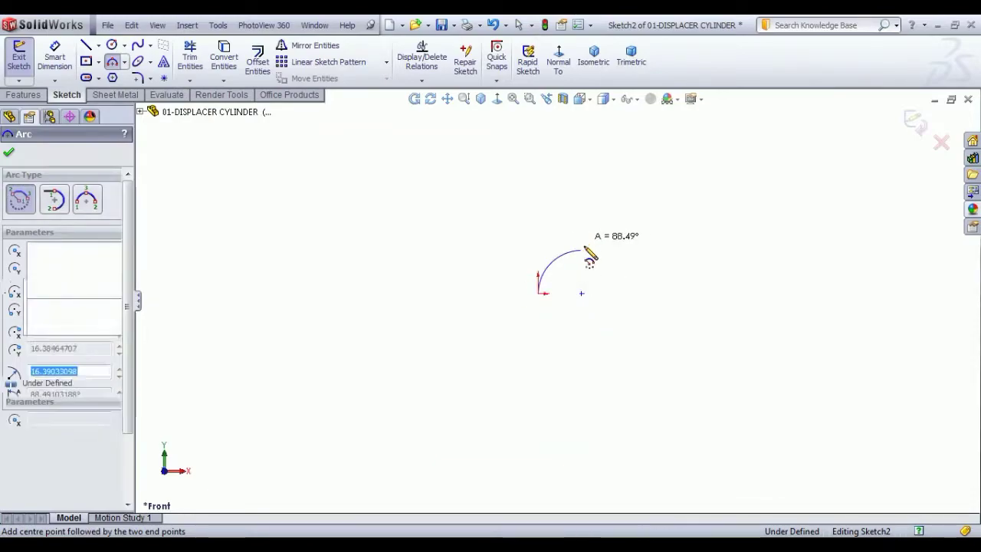
Step: Draw a smaller concentric quarter arc on the same centre
click(581, 294)
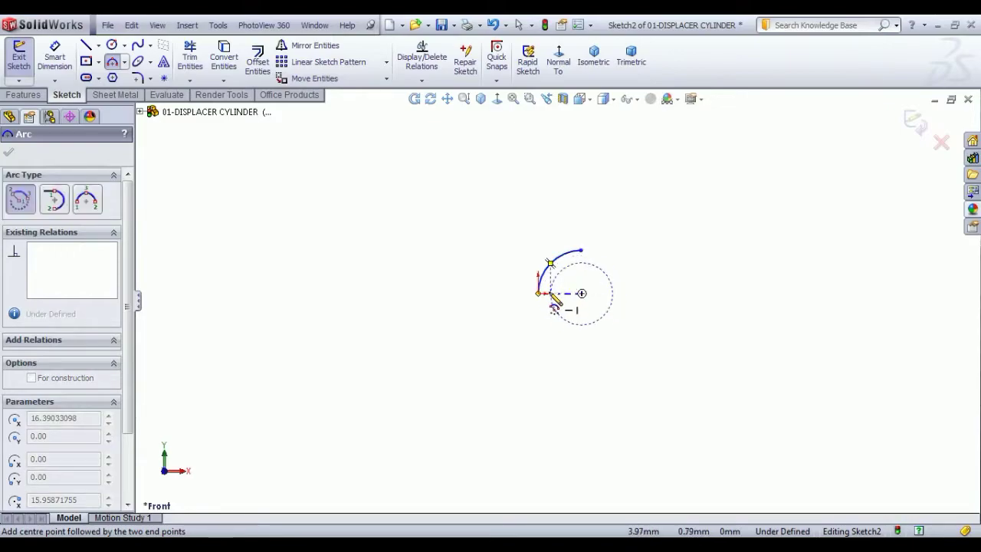
click(551, 293)
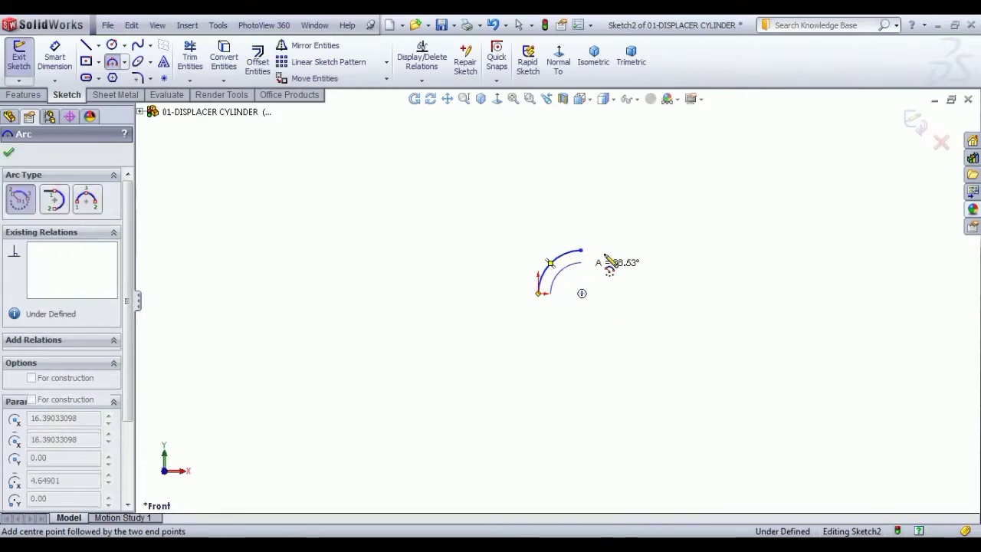
click(581, 263)
right_click(618, 268)
click(664, 239)
scroll(588, 282, down, 4)
scroll(589, 282, down, 1)
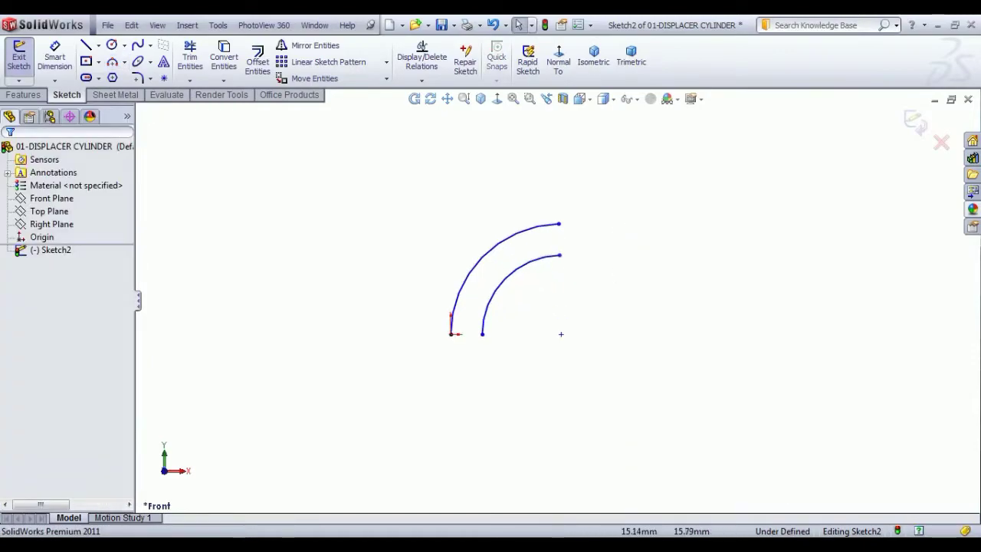
Step: Make the upper arc endpoints vertical and the lower endpoints horizontal with the arc centre
click(558, 224)
ctrl+click(558, 256)
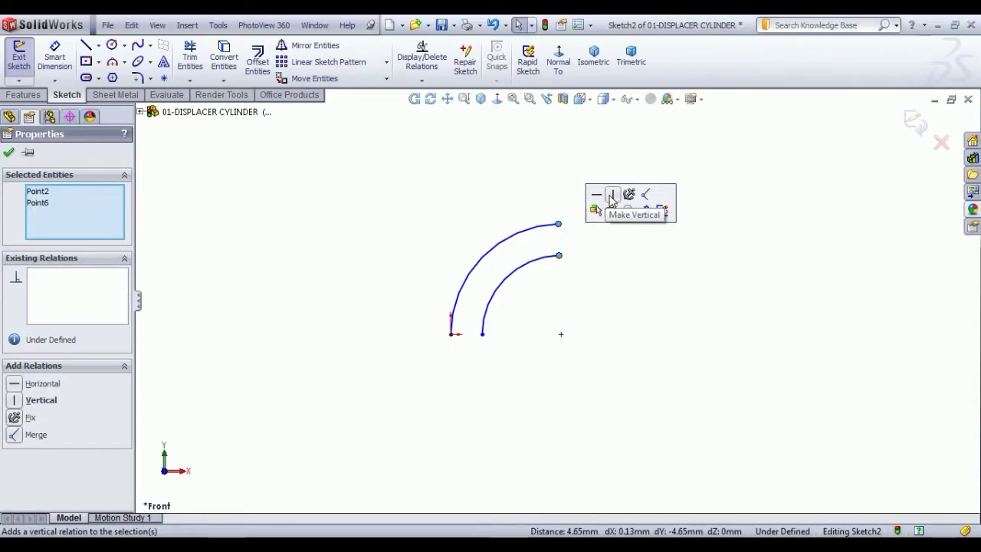
ctrl+click(562, 336)
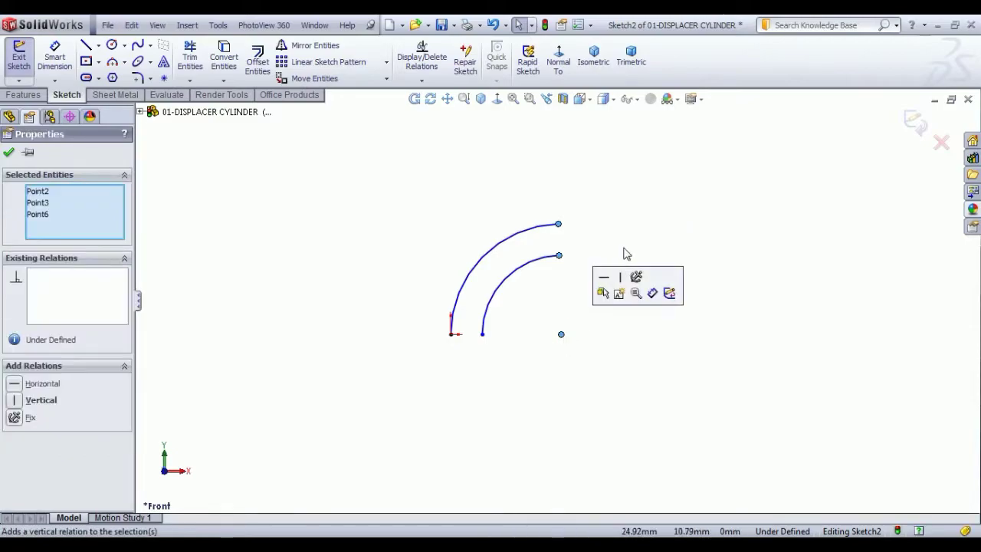
click(619, 278)
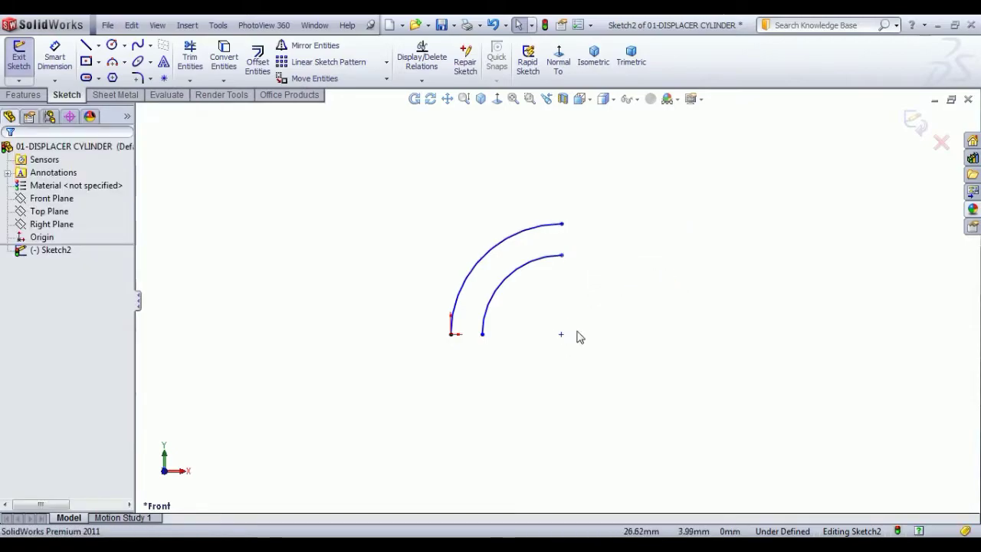
click(480, 335)
ctrl+click(451, 335)
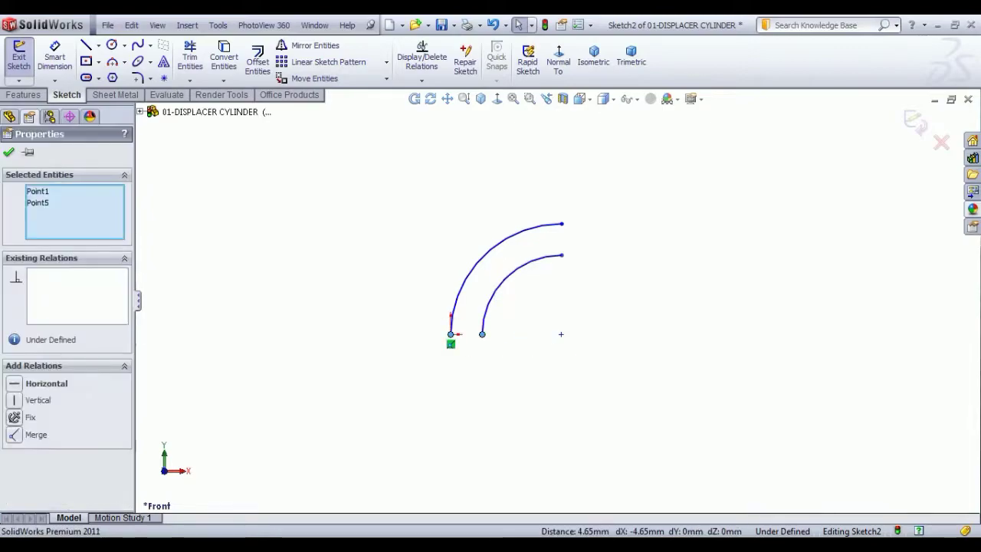
ctrl+click(561, 336)
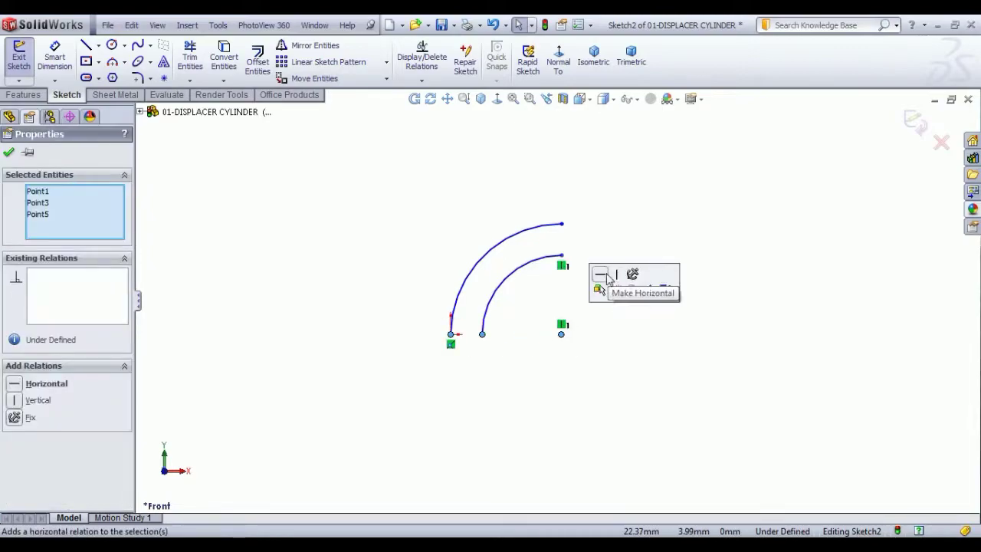
click(651, 336)
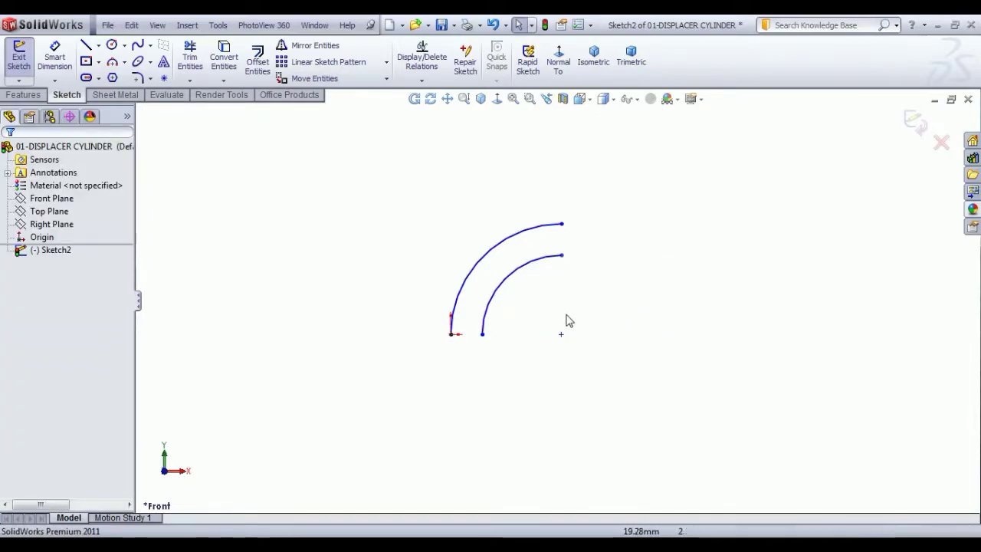
Step: Close the profile with horizontal lines and a short vertical right end
click(87, 46)
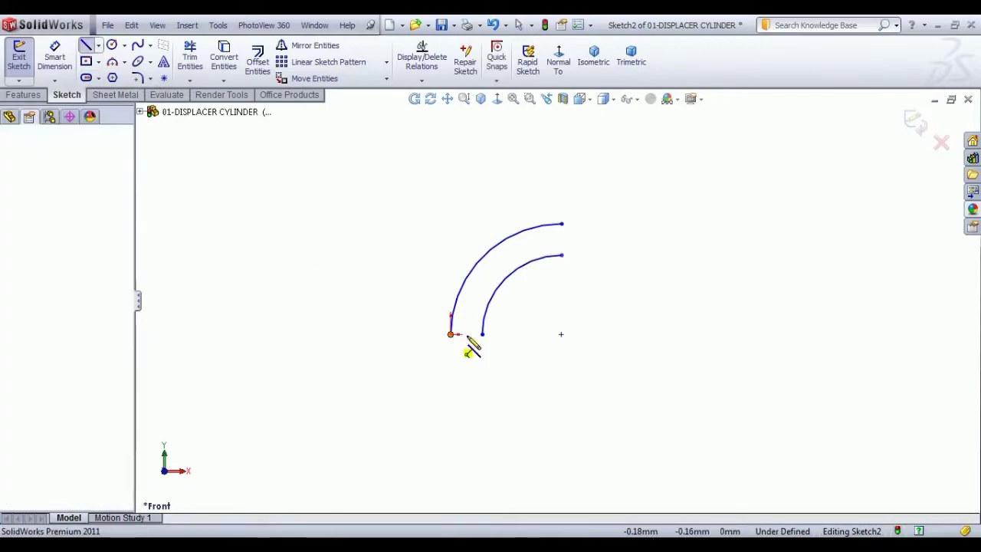
drag(451, 335, 482, 334)
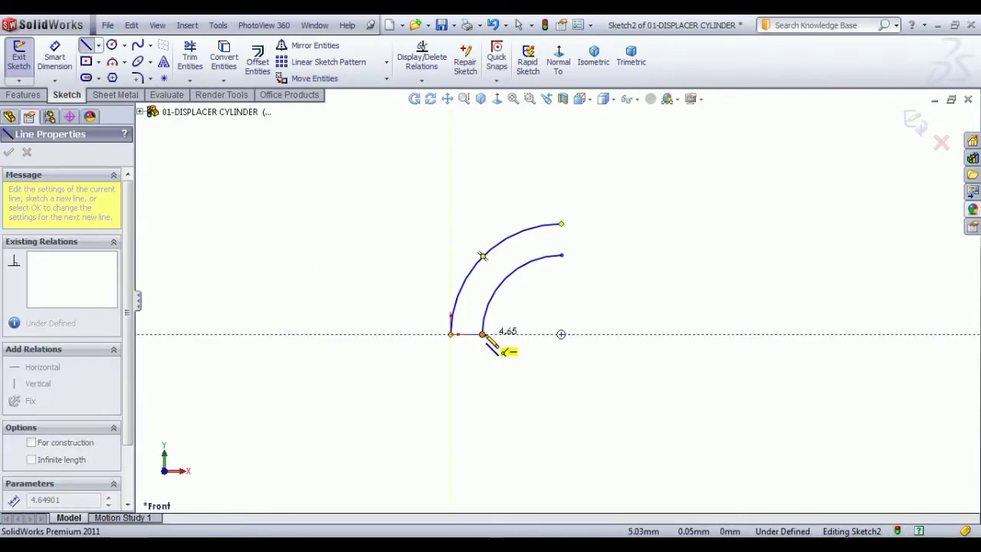
click(562, 225)
scroll(618, 256, up, 3)
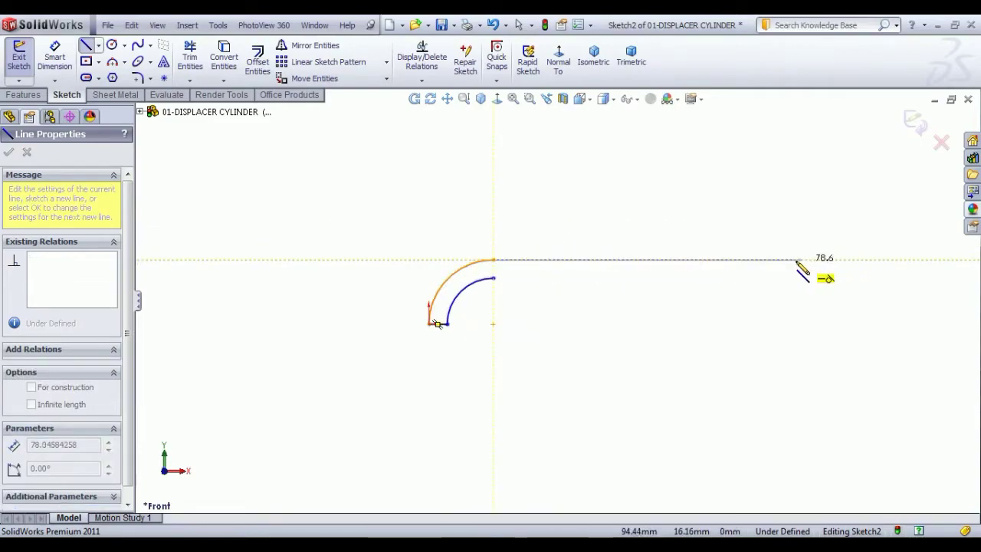
click(797, 261)
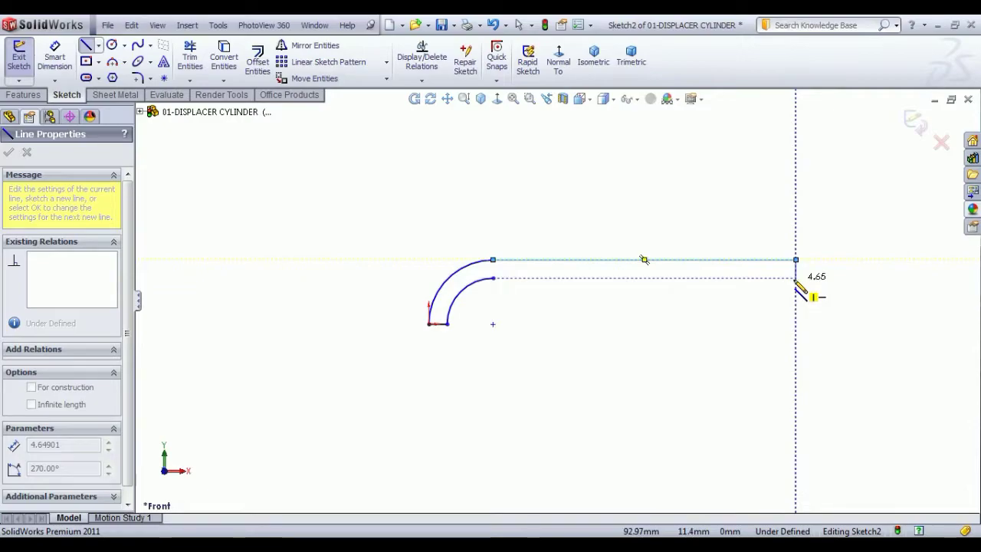
click(795, 278)
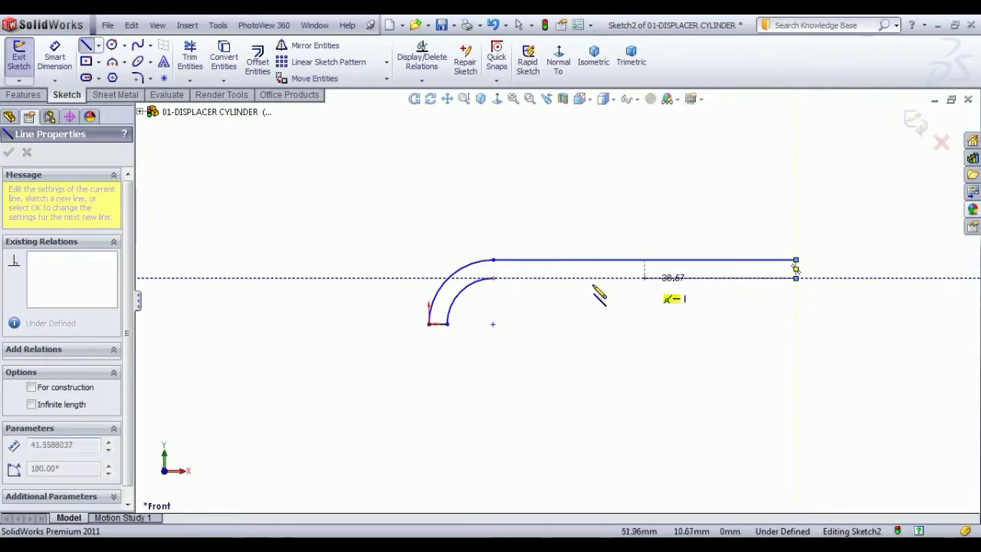
click(493, 278)
right_click(541, 206)
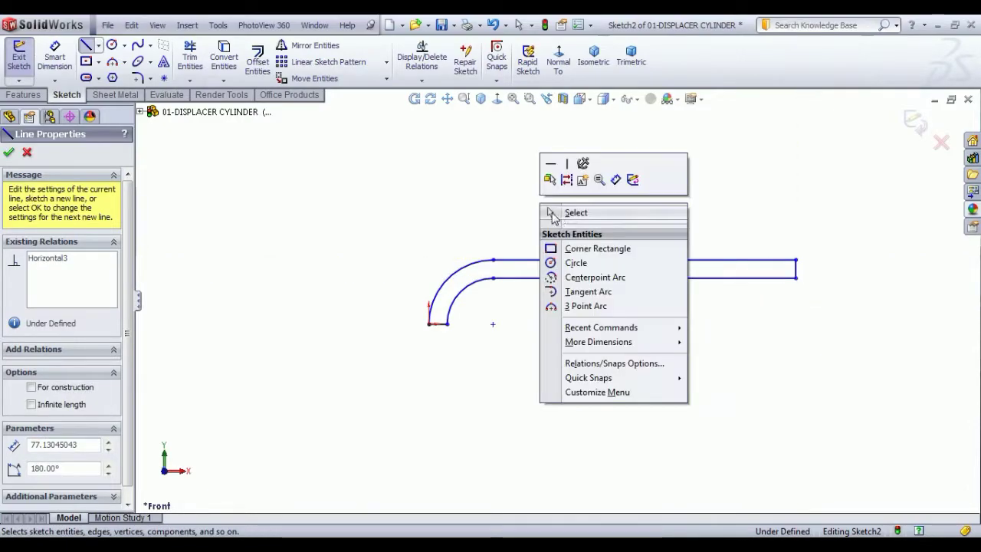
click(571, 213)
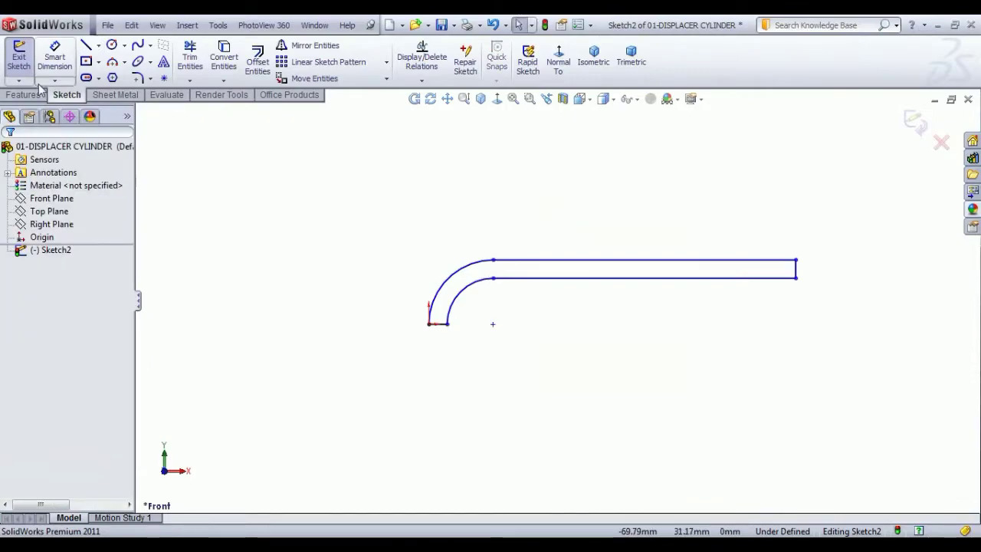
Step: Draw a horizontal centerline from the origin to below the profile's right end
click(98, 45)
click(112, 76)
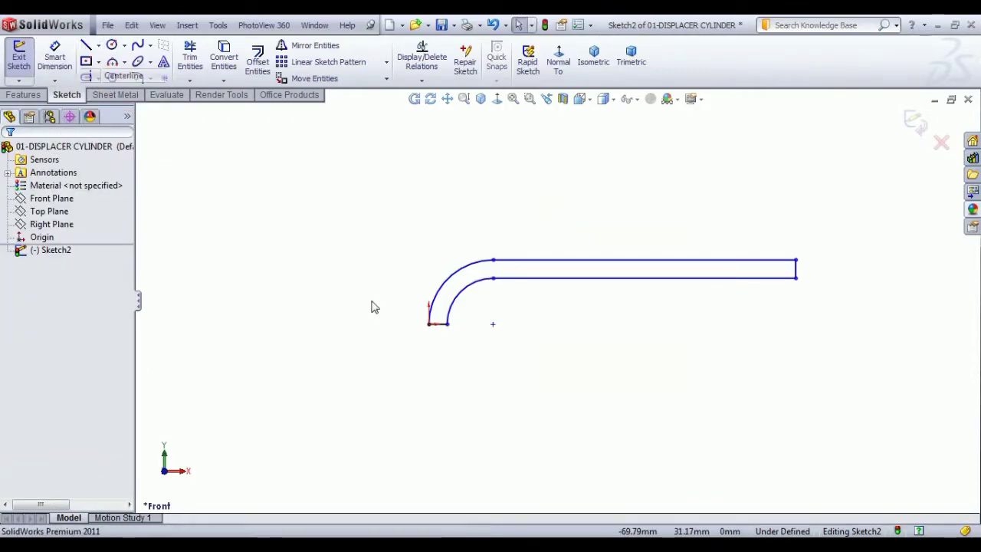
click(429, 323)
click(802, 324)
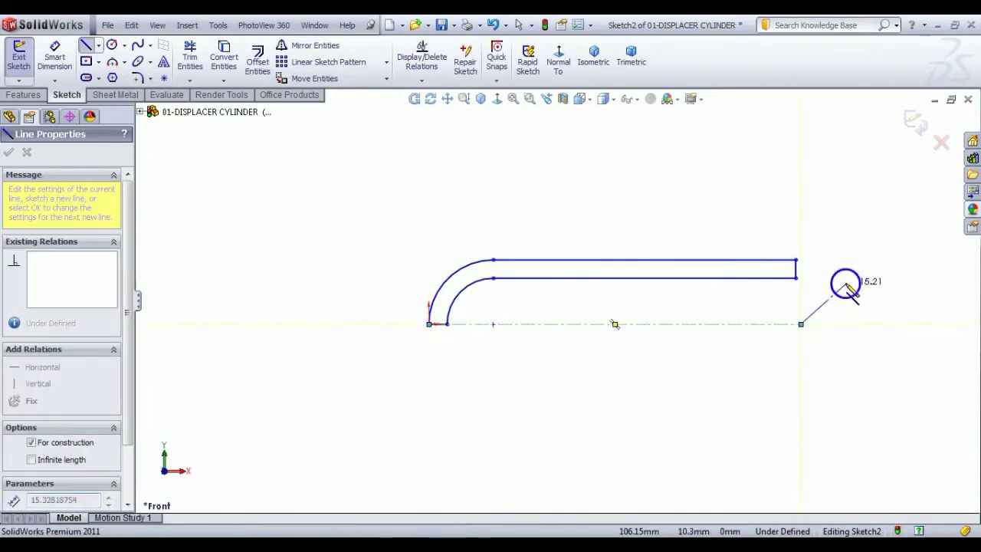
right_click(833, 270)
click(869, 284)
Step: Dimension the lower line against the centerline as a 38 mm diameter
click(54, 55)
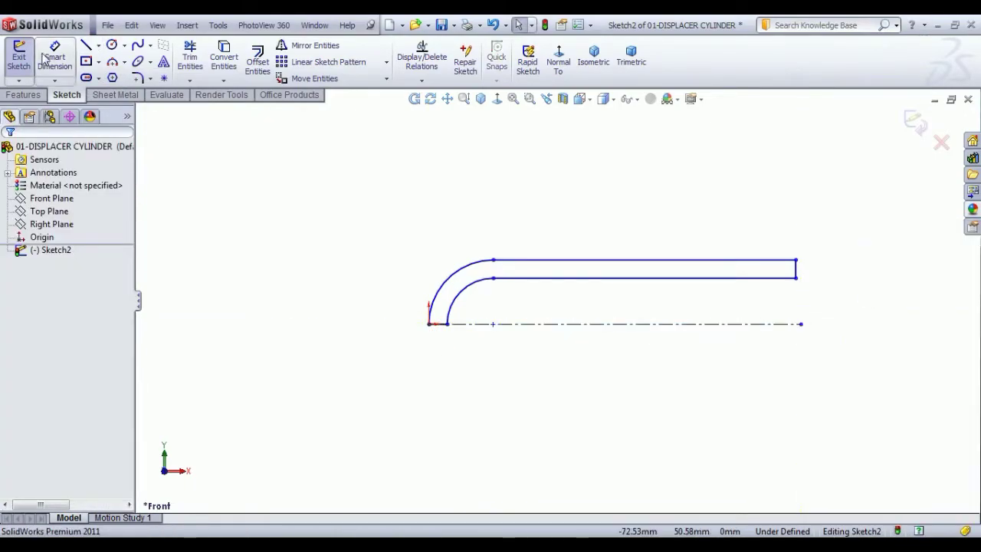
click(785, 308)
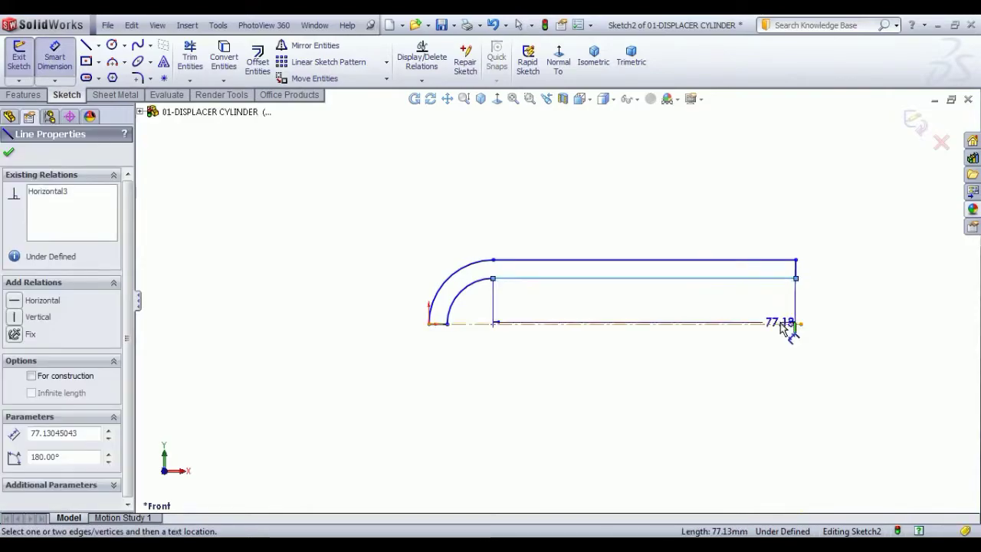
click(788, 323)
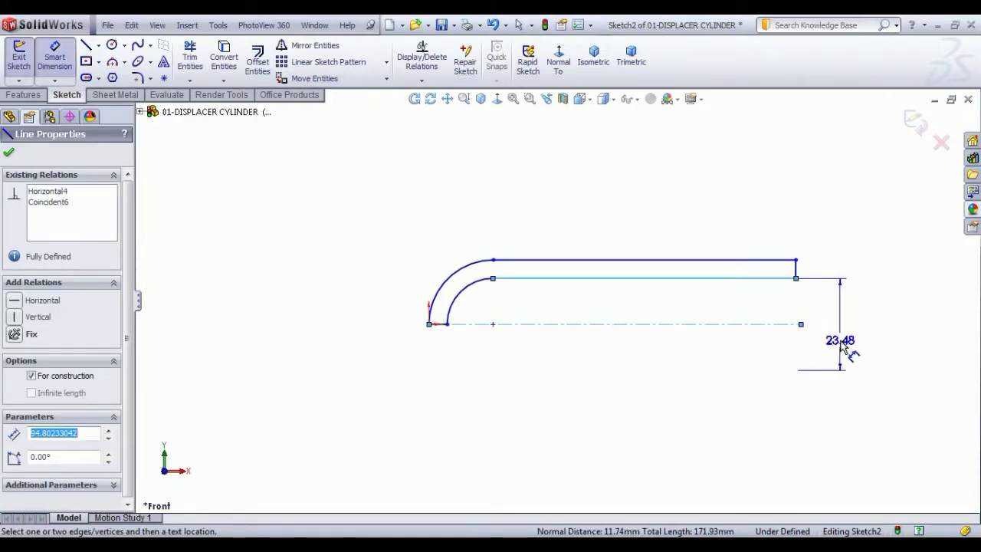
click(838, 356)
text(35)
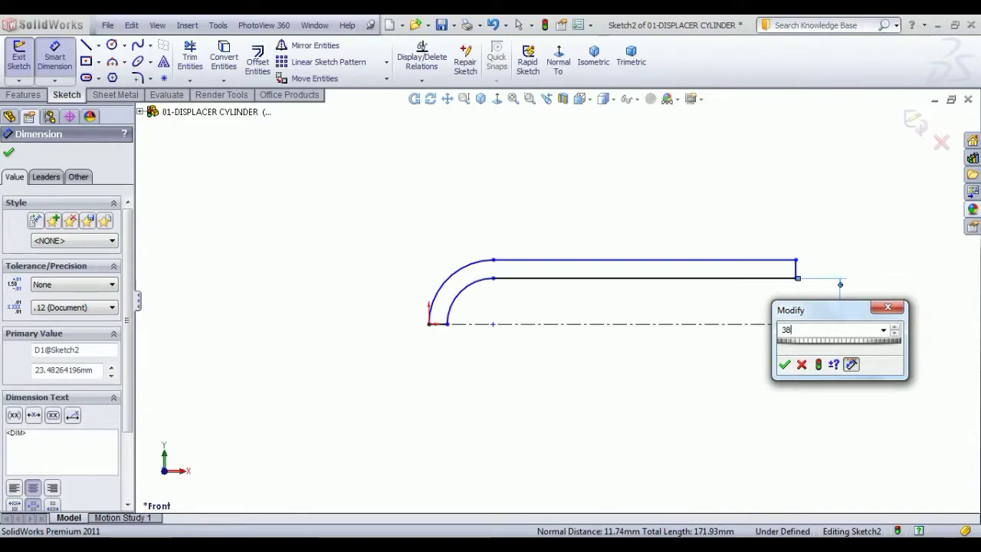
key(Return)
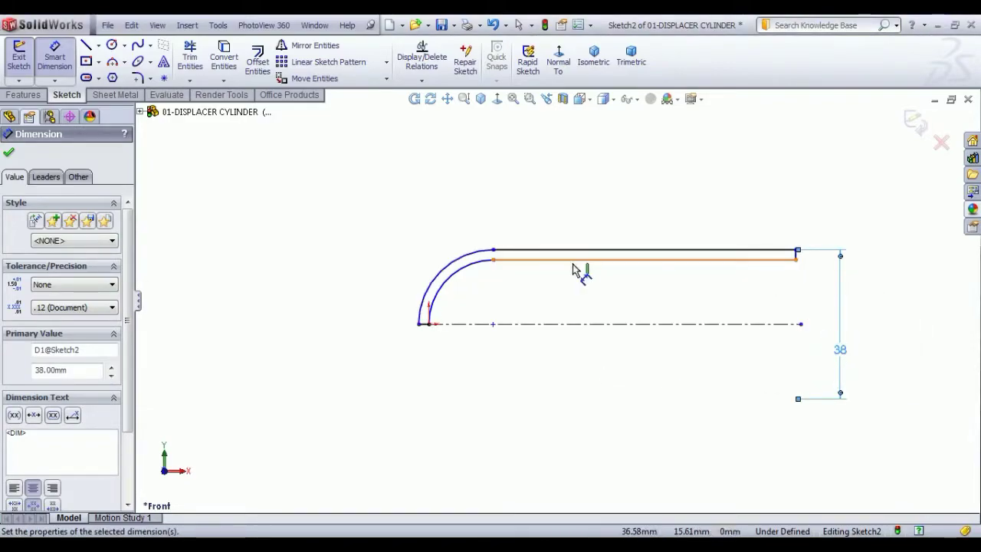
Step: Dimension the long line as a 46 diameter and the rounded arc as R23
click(581, 262)
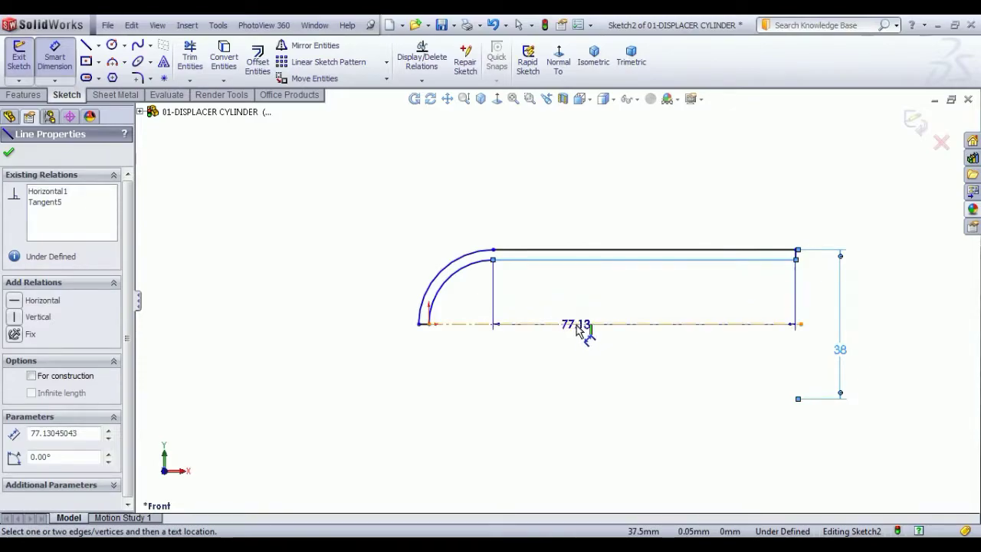
click(576, 325)
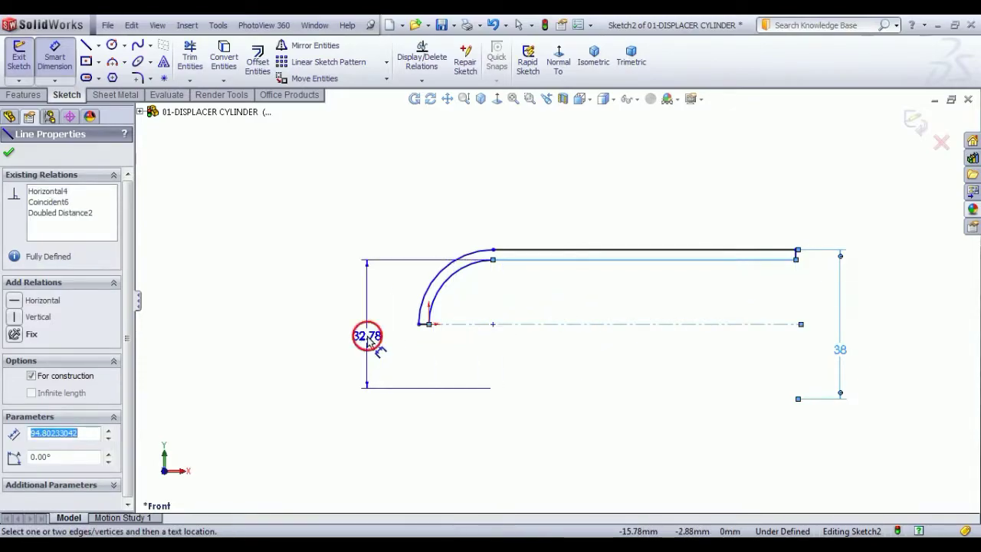
click(367, 338)
text(46)
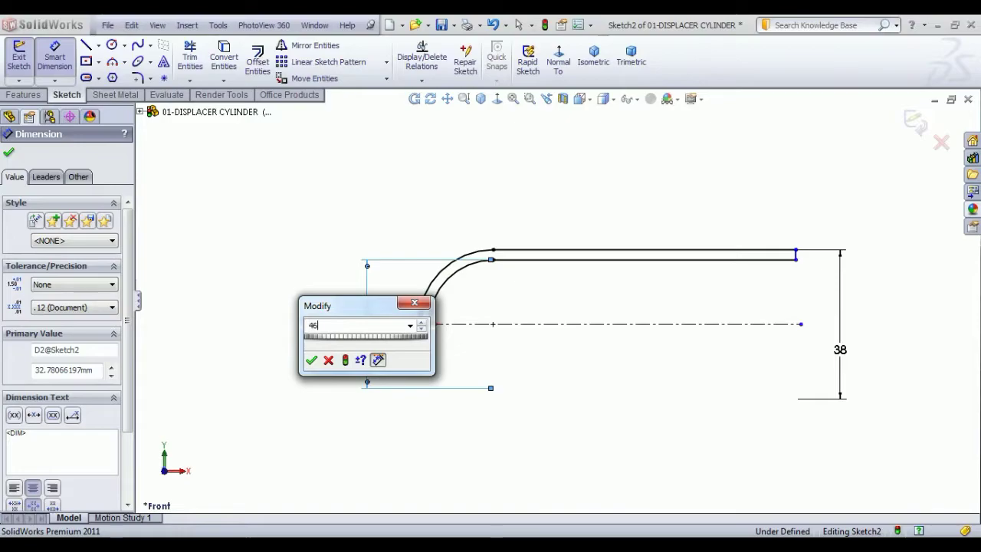
key(Return)
key(Escape)
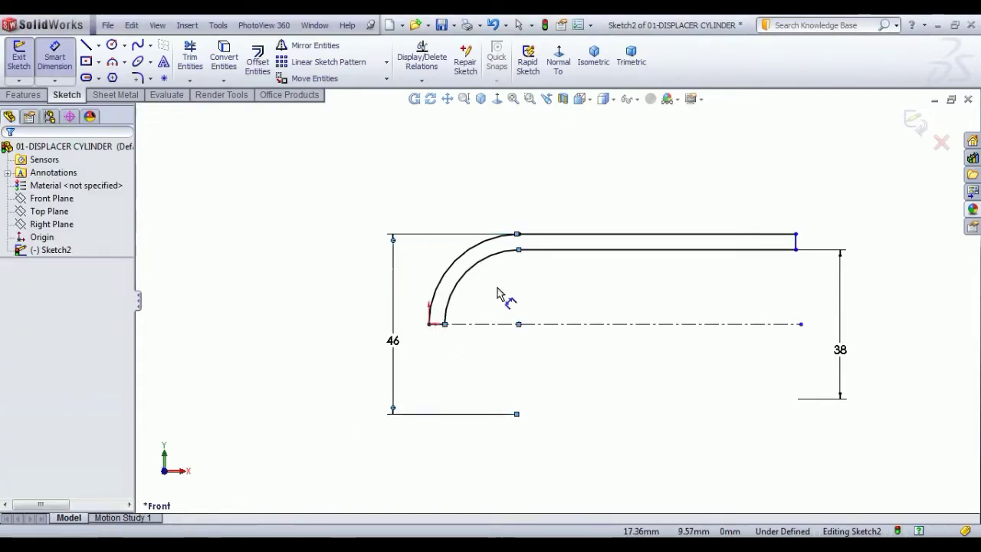
click(472, 248)
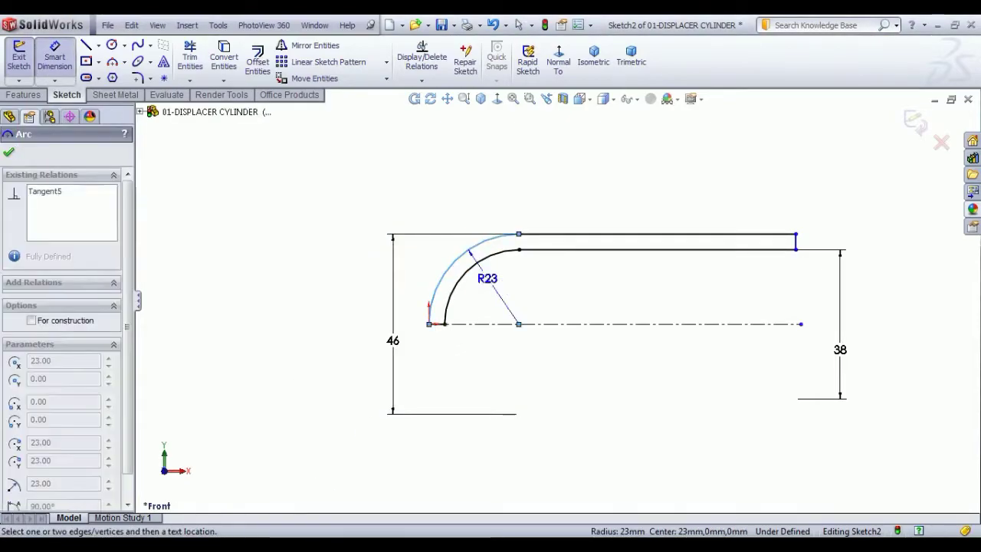
click(504, 287)
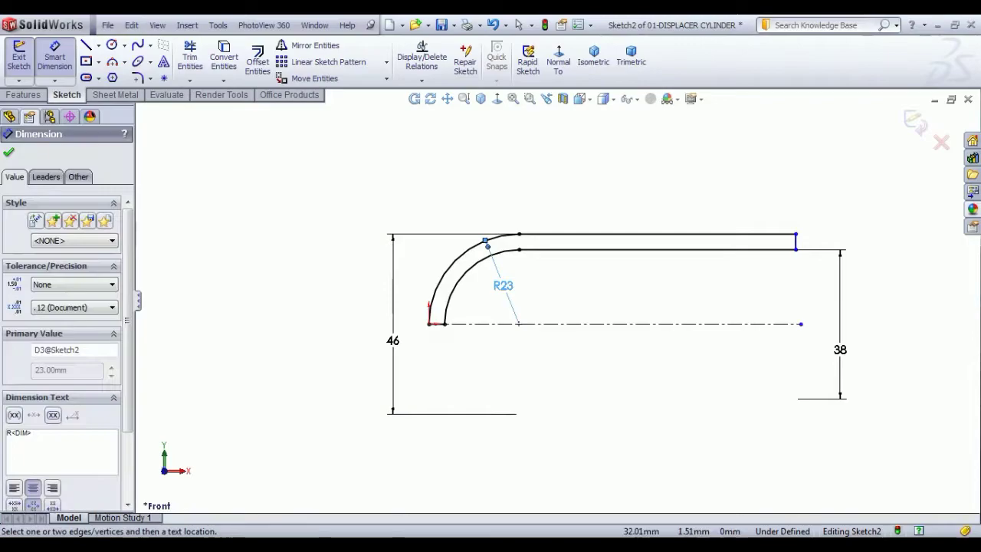
right_click(521, 200)
click(564, 207)
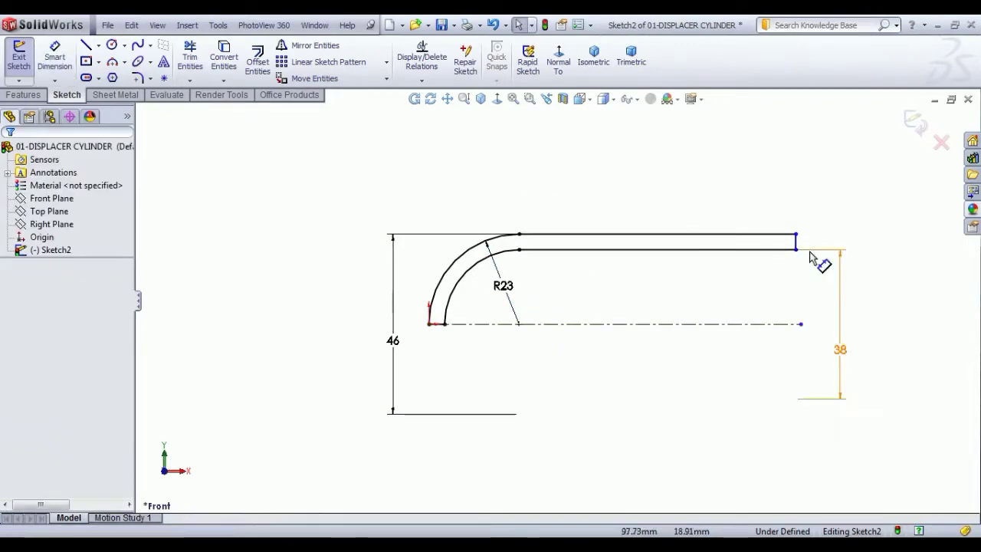
Step: Add the 146 mm overall length from the origin to the right end edge
key(d)
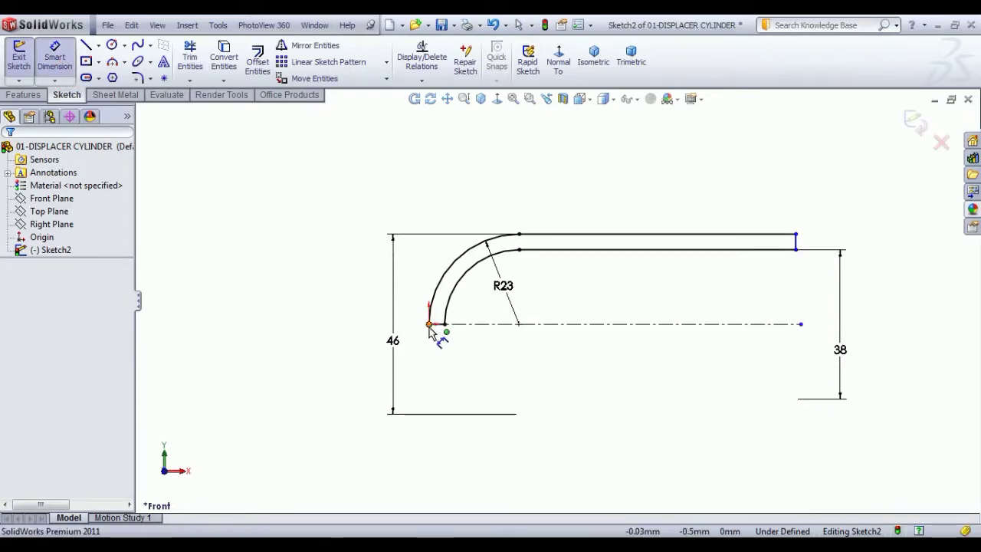
click(429, 326)
click(797, 244)
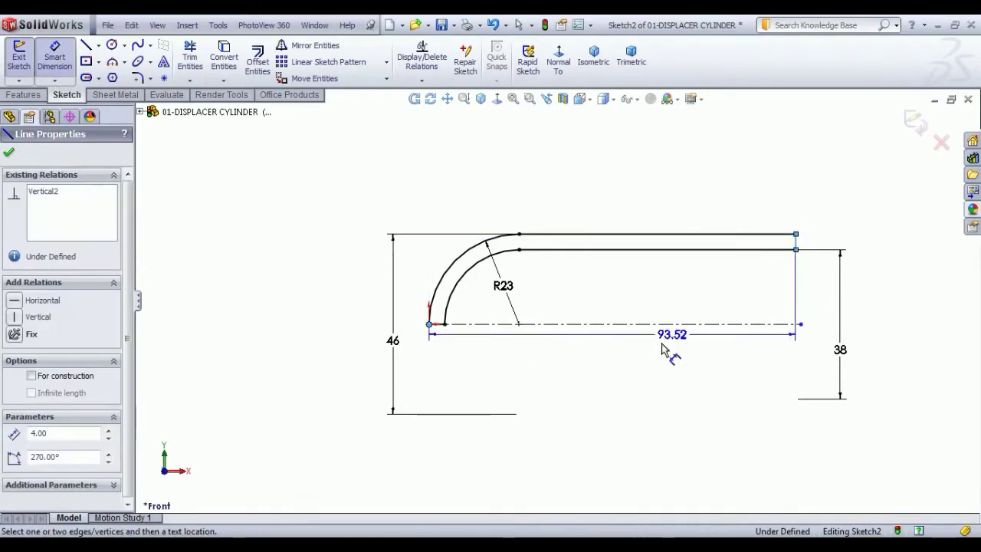
click(650, 361)
text(146)
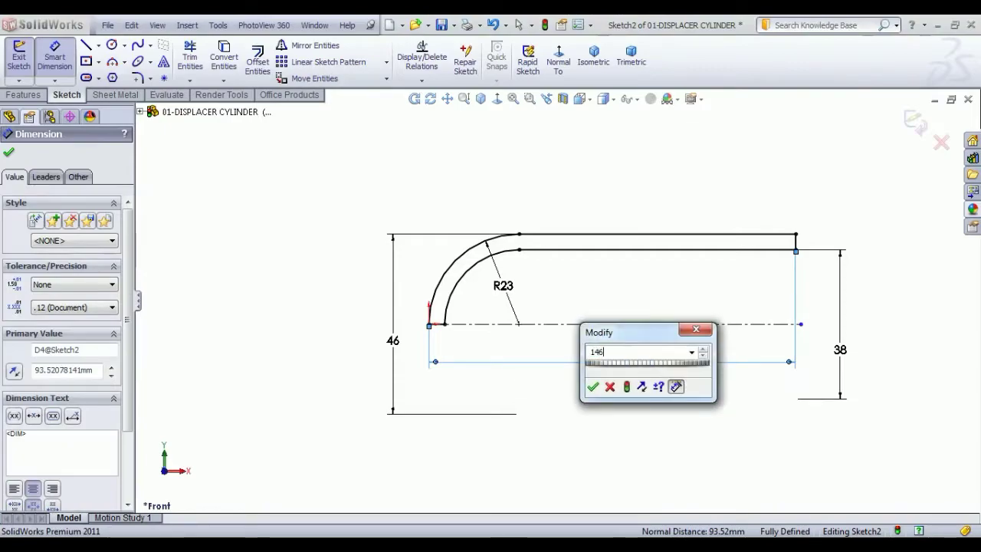
key(Return)
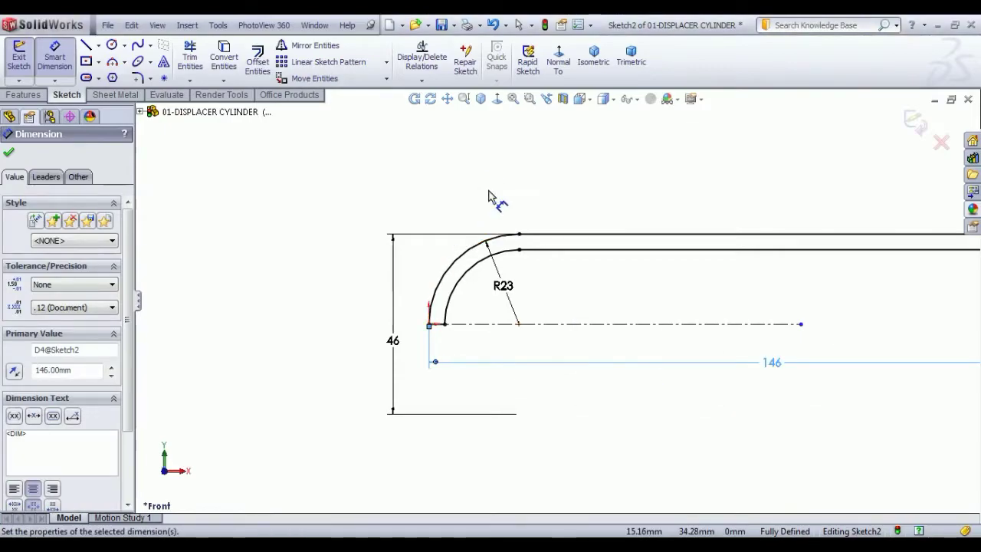
right_click(493, 197)
click(512, 201)
key(z)
scroll(675, 285, down, 1)
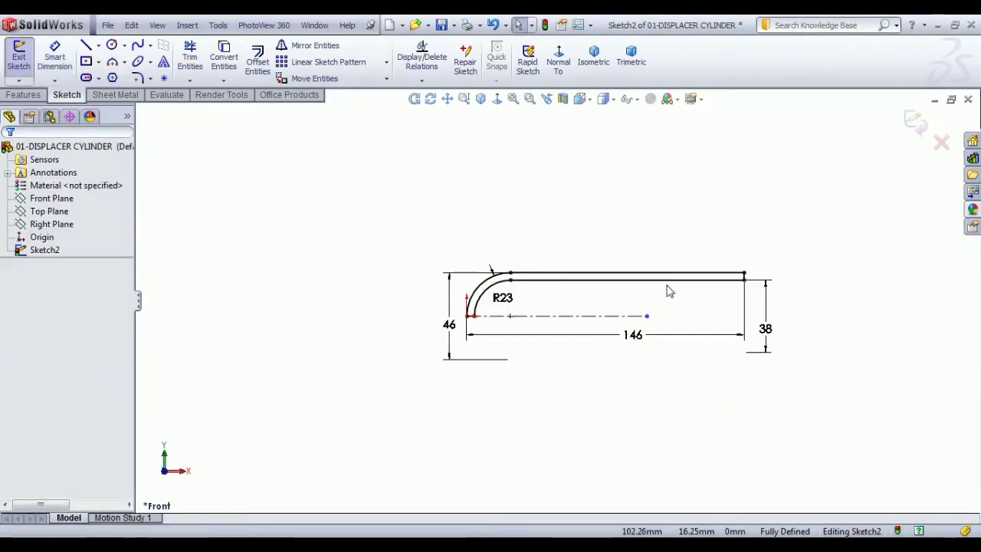
Step: Revolve Sketch2 around its centerline into Revolve1 and view it isometrically
click(24, 54)
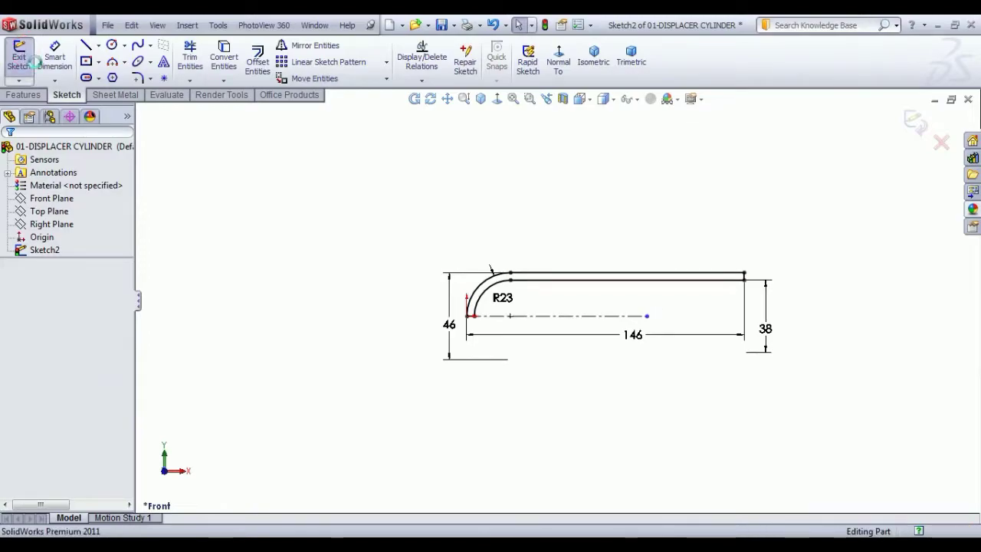
click(68, 55)
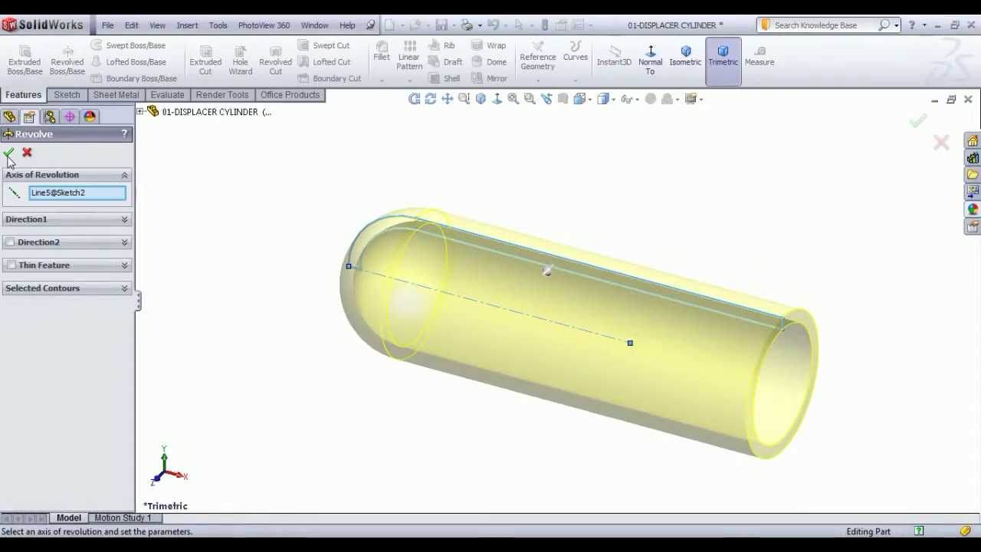
key(Return)
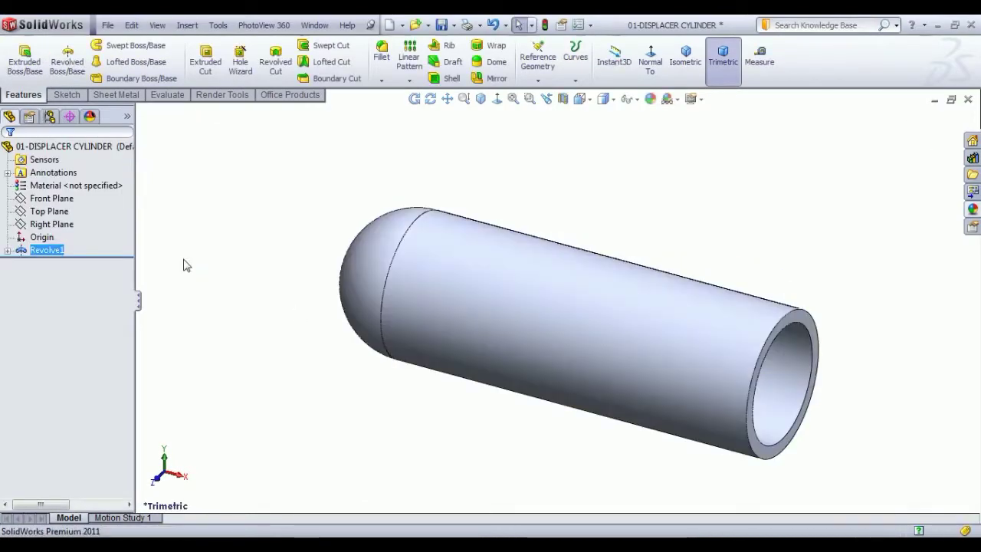
click(215, 264)
middle_drag(392, 315, 371, 318)
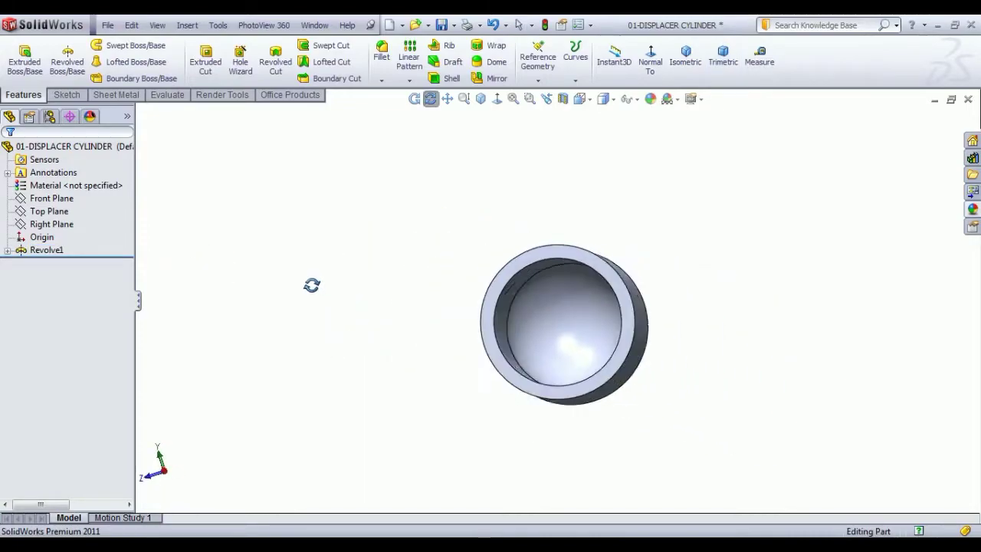
click(685, 57)
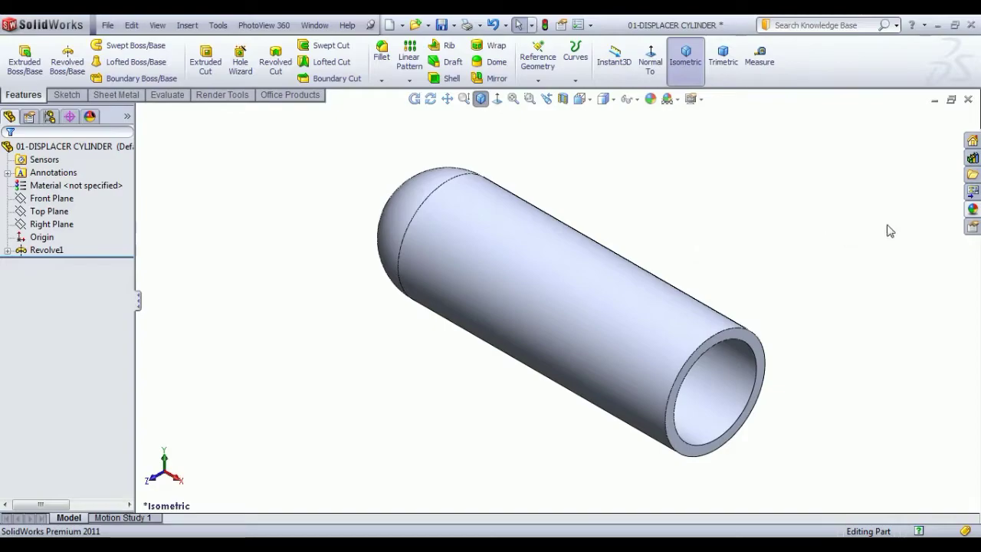
Step: Apply the clear glass appearance from Appearances(color) > Glass to the cylinder
click(974, 209)
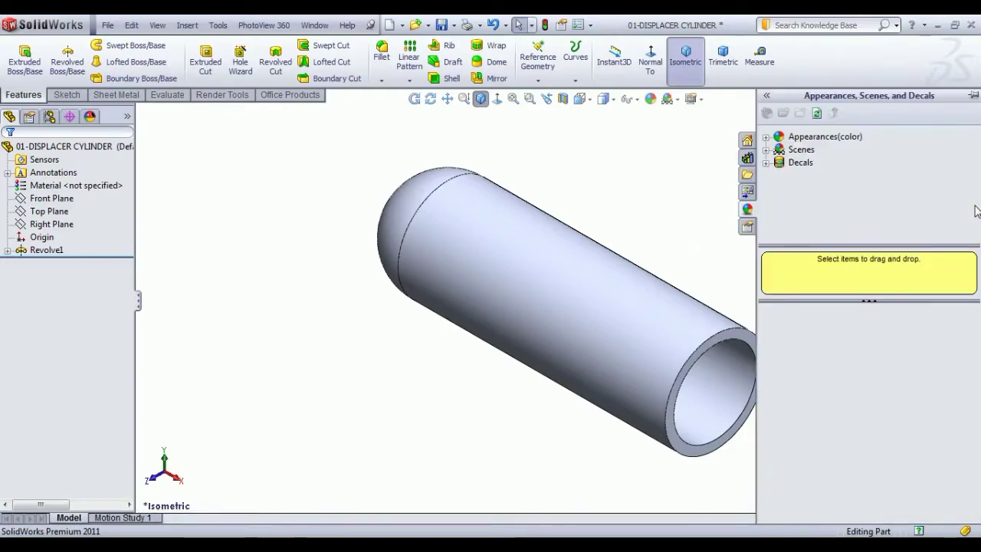
click(767, 137)
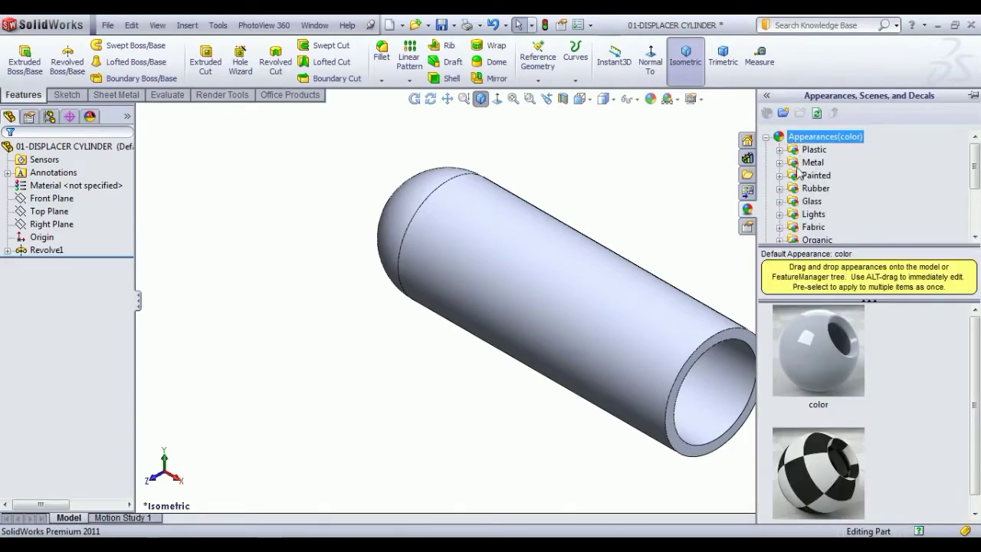
double_click(843, 201)
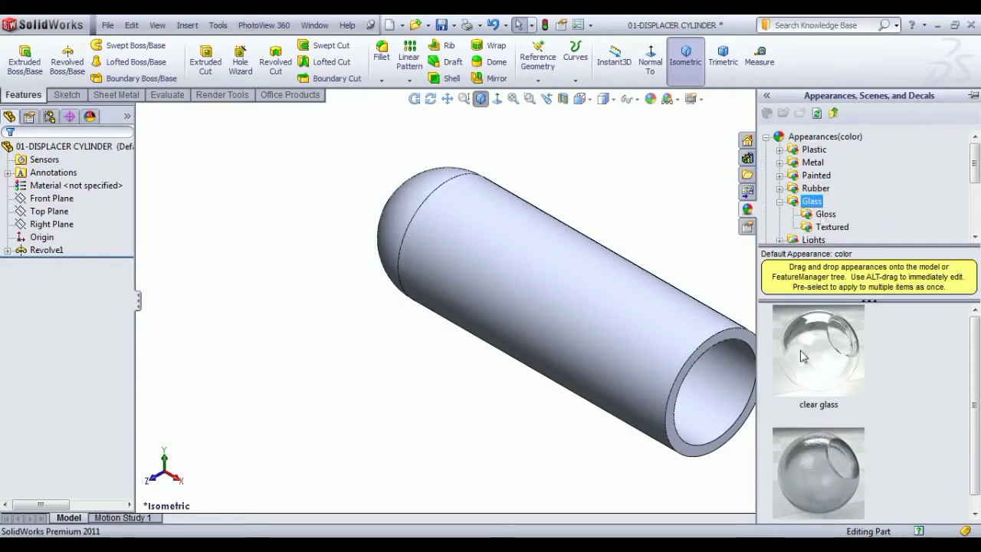
double_click(817, 350)
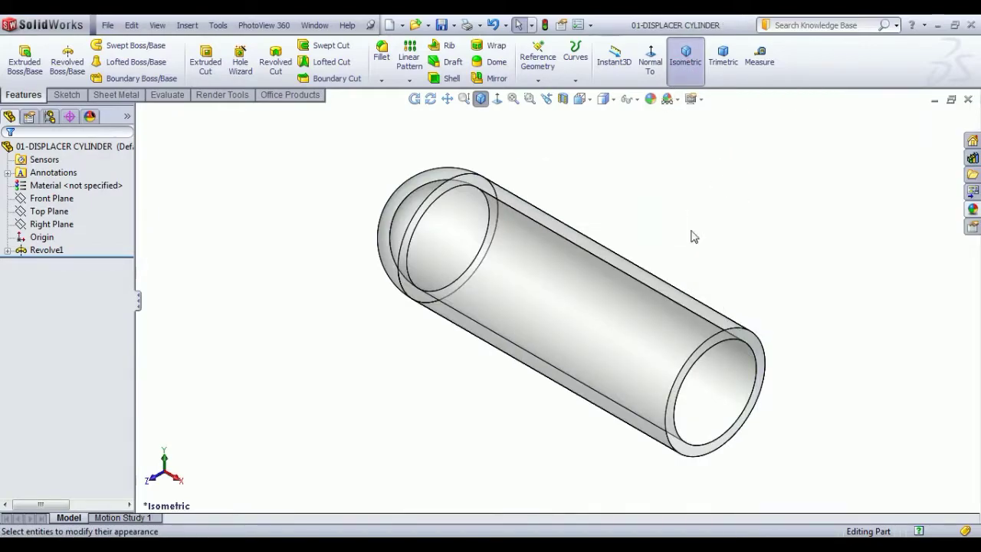
mouse_move(666, 407)
middle_down()
mouse_move(740, 370)
mouse_move(666, 404)
middle_up()
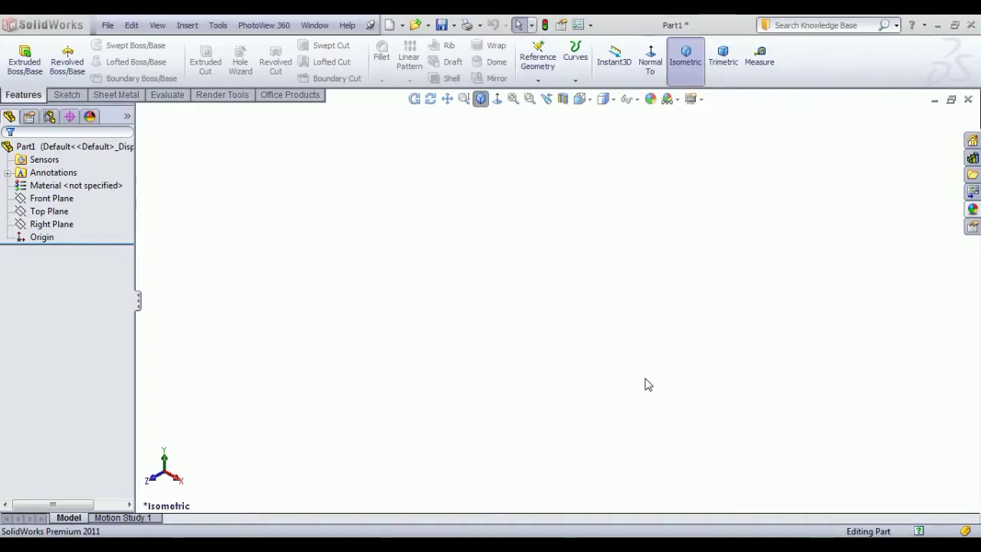
Step: Sketch a 68 mm diameter circle centred on the origin on the Right Plane
click(52, 224)
click(67, 206)
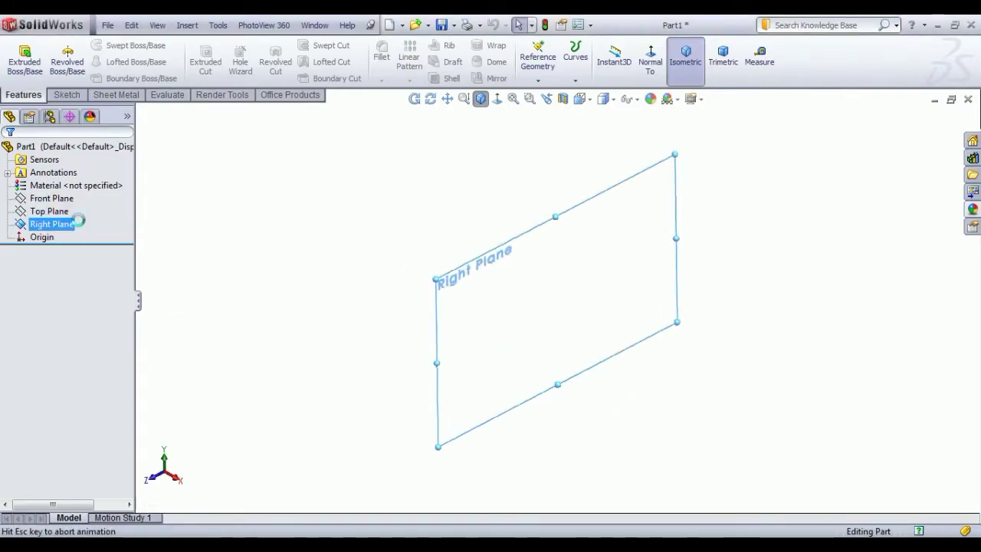
click(111, 46)
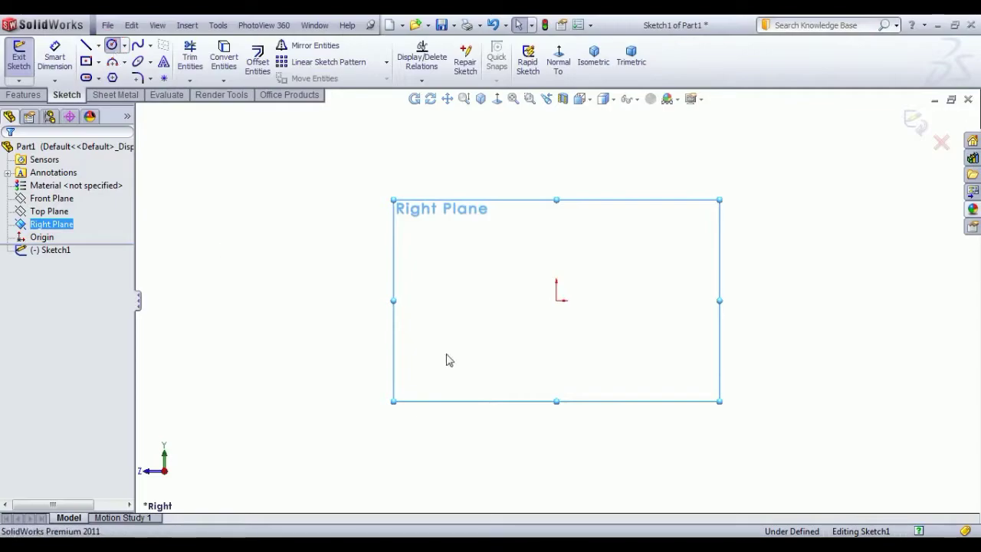
click(556, 301)
click(601, 369)
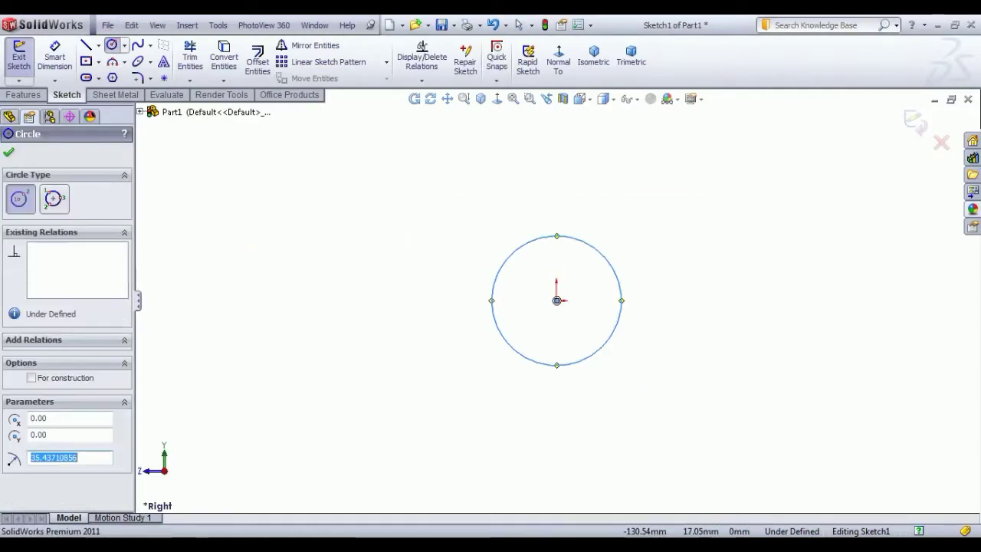
click(52, 58)
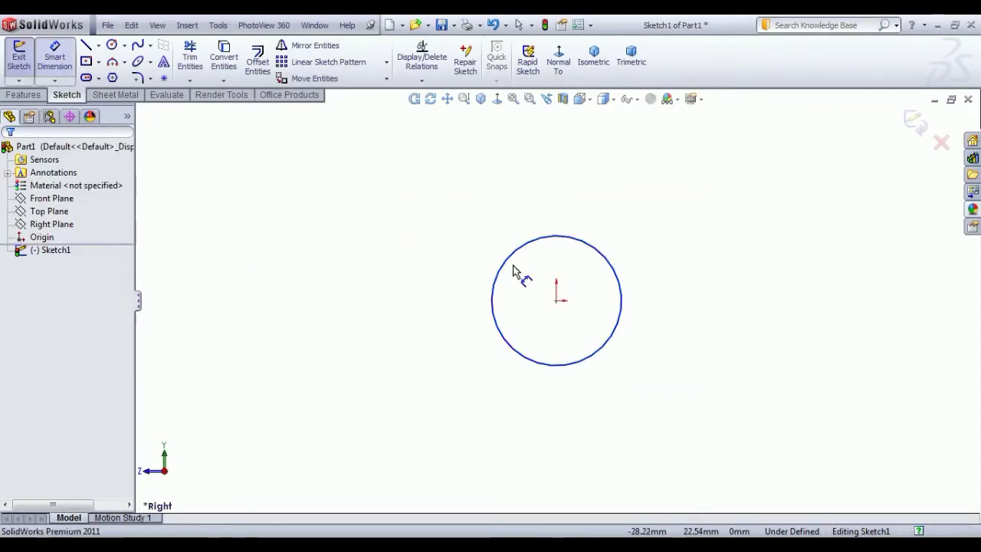
click(491, 298)
click(433, 308)
text(68)
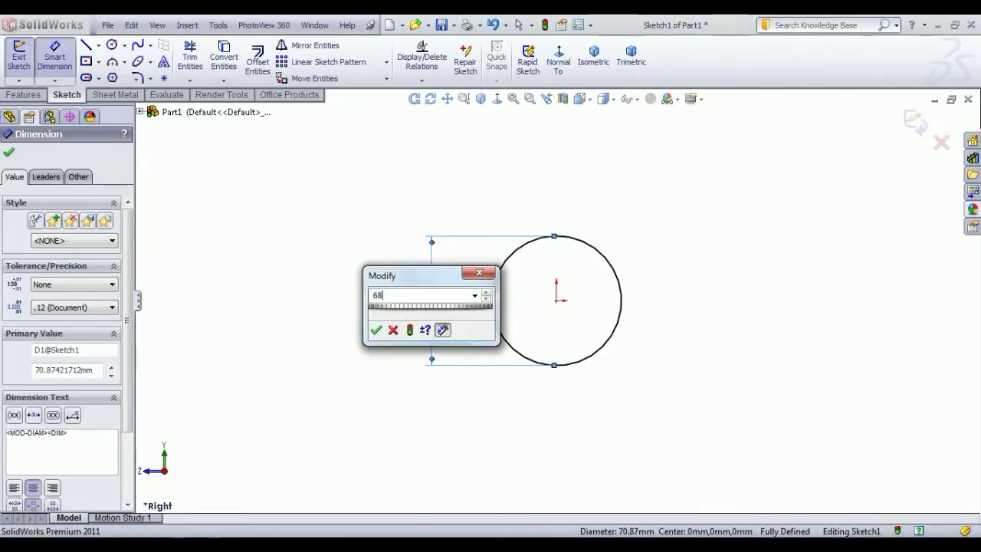
key(Return)
click(19, 57)
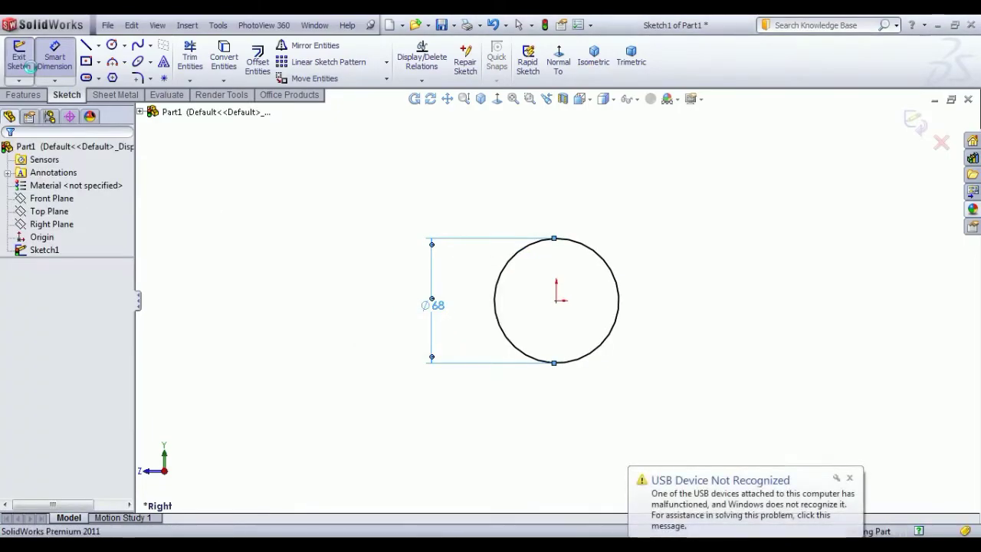
Step: Extrude the circle 8 mm into a disc and select its flat face
click(850, 478)
click(23, 55)
text(8)
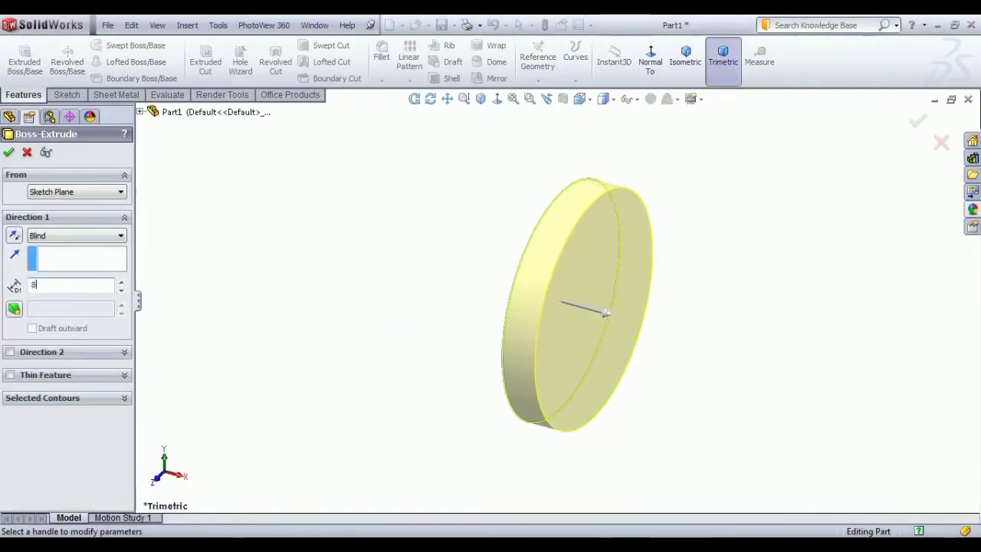
key(Return)
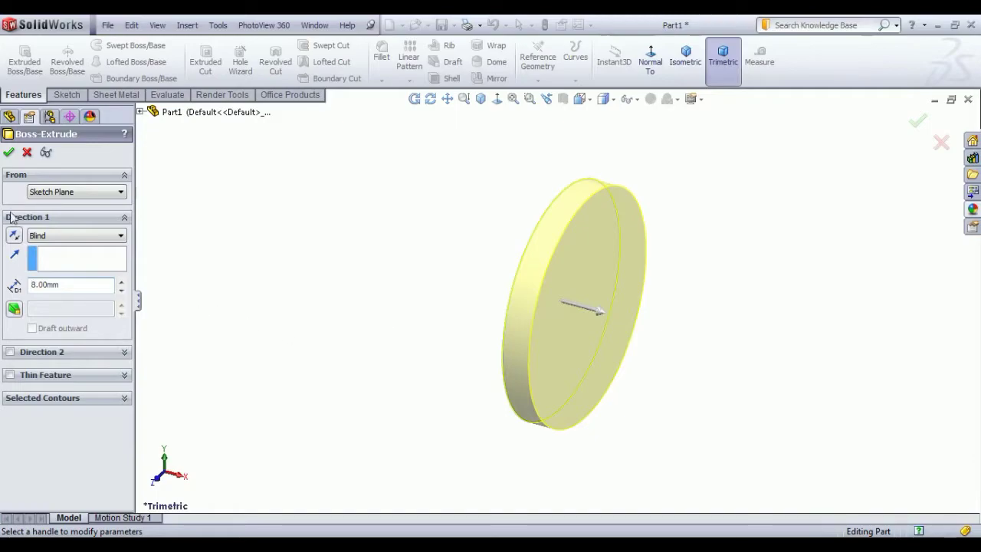
click(11, 153)
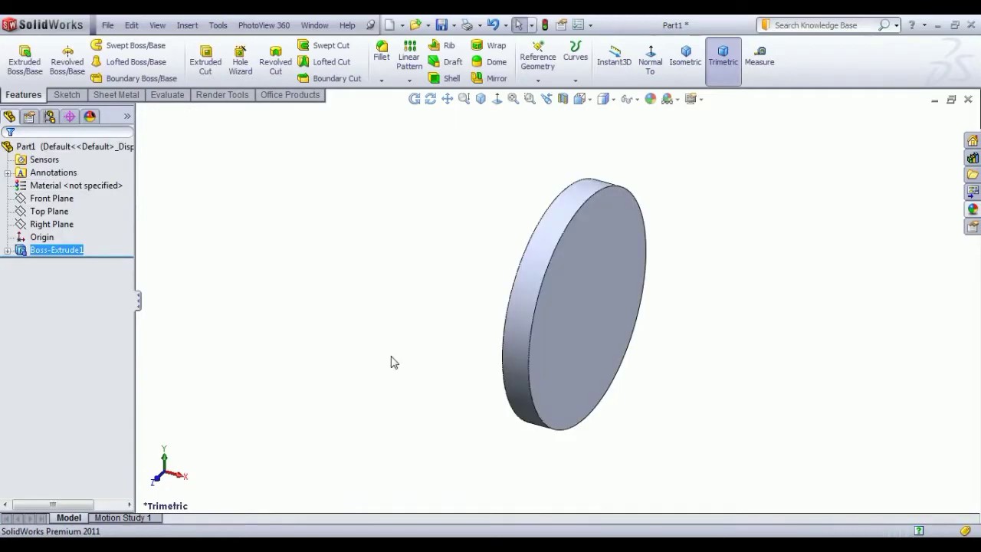
key(f)
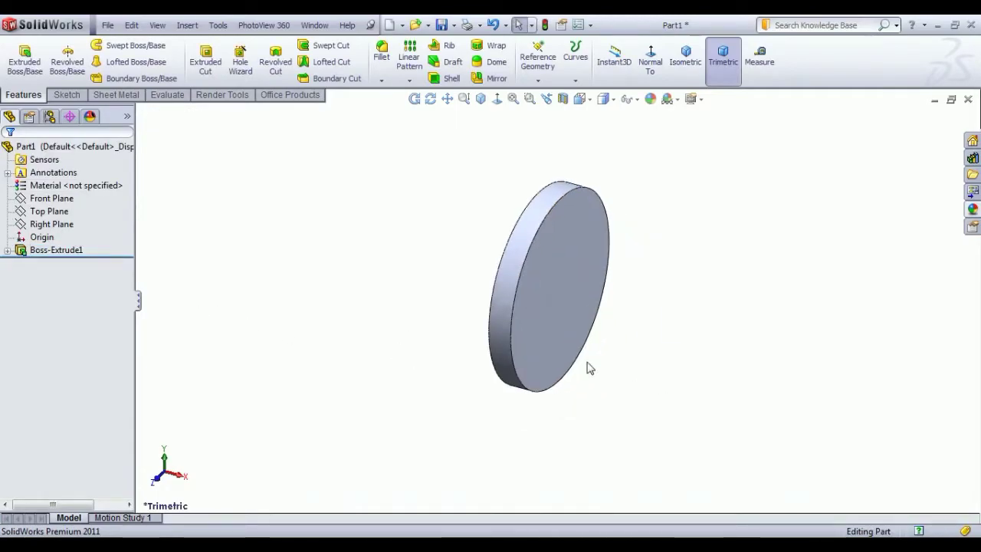
click(690, 62)
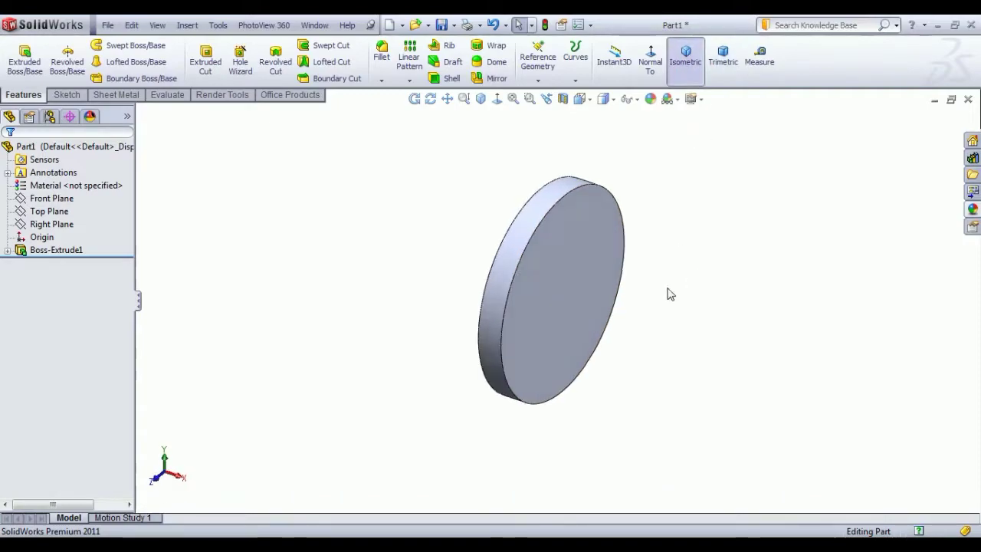
mouse_move(387, 322)
middle_down()
mouse_move(435, 335)
mouse_move(567, 299)
middle_up()
click(586, 287)
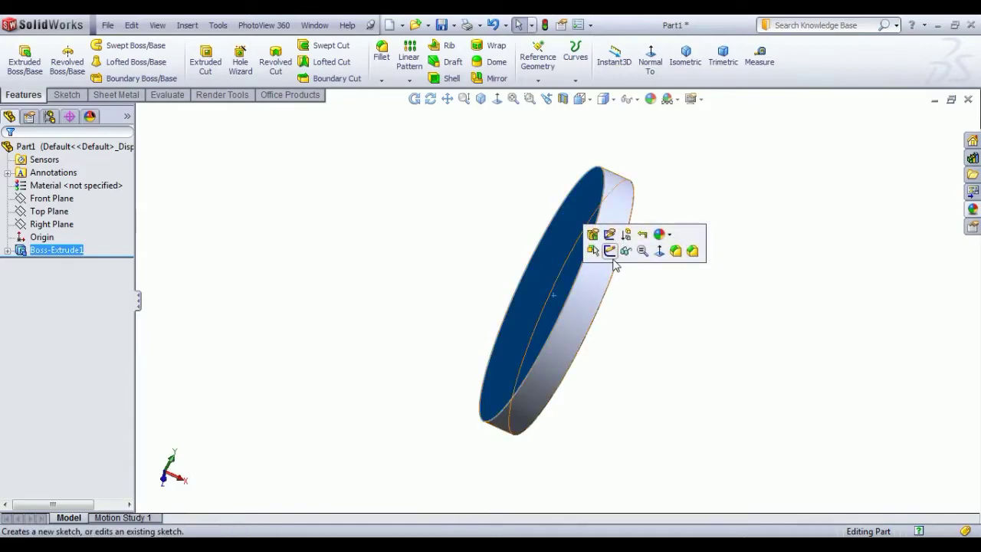
Step: Sketch a 72 mm diameter circle centred on the disc's face
click(609, 251)
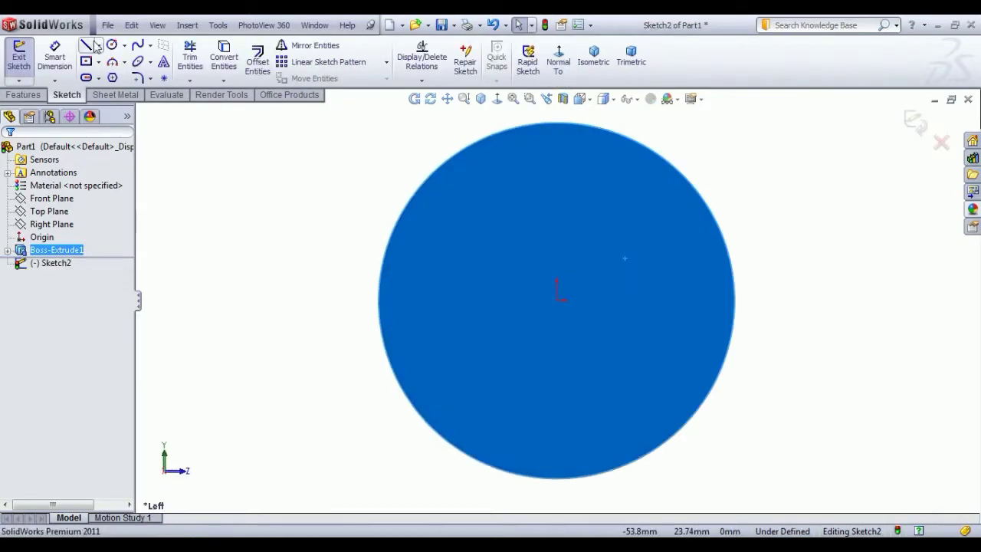
click(111, 48)
click(557, 298)
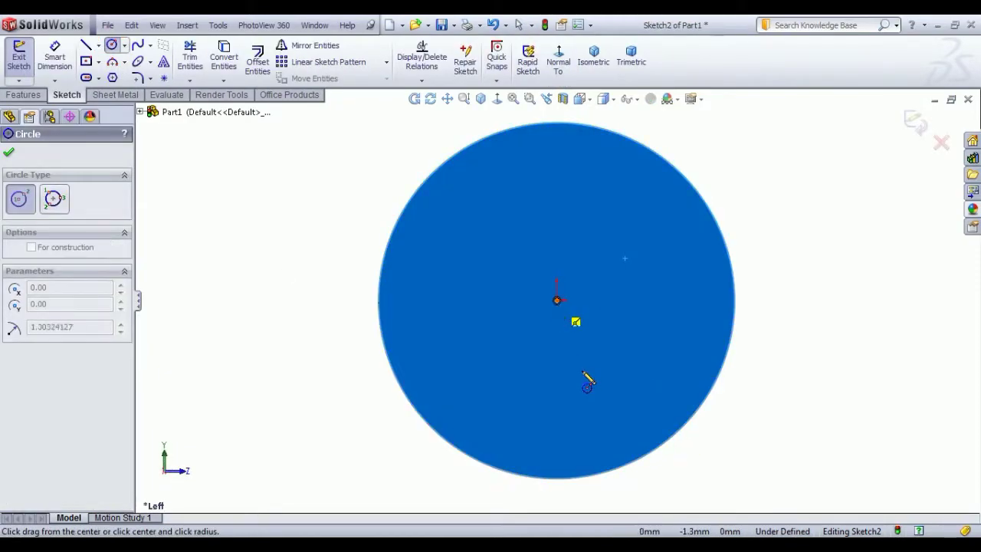
click(580, 371)
click(54, 56)
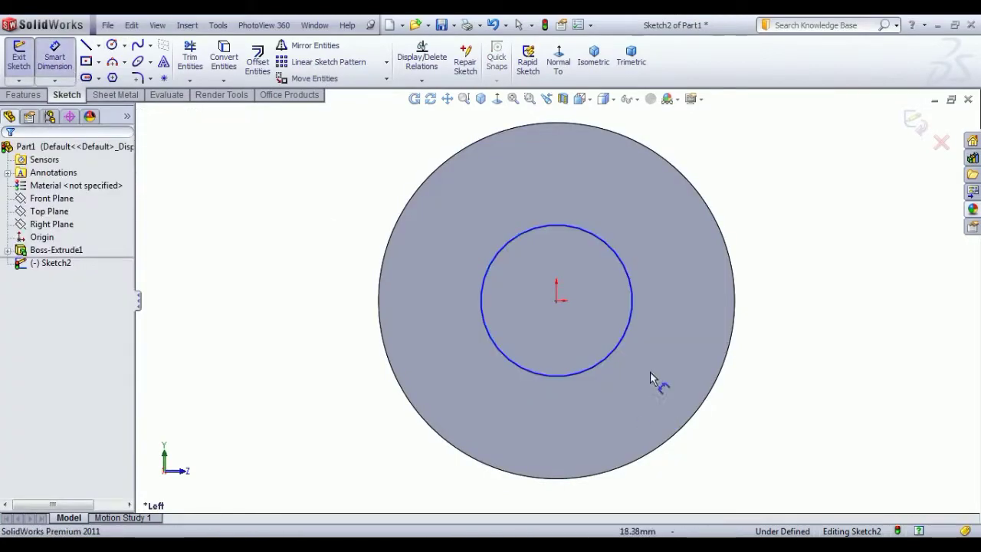
click(633, 329)
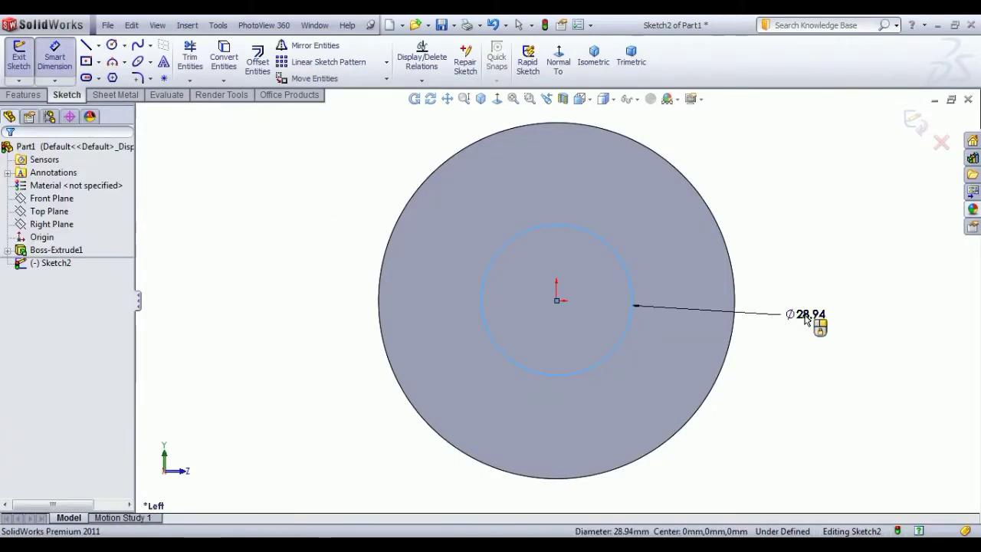
click(812, 321)
text(72)
key(Return)
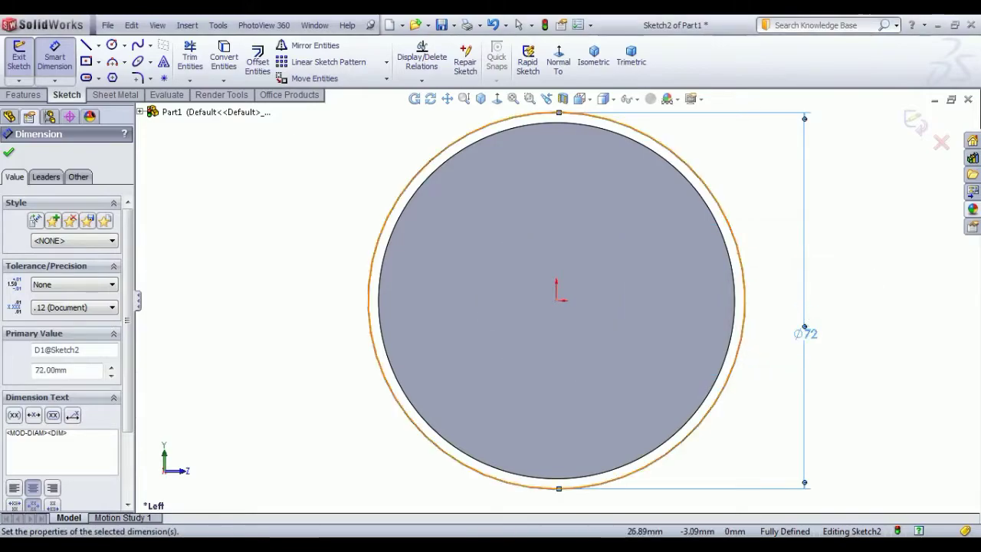
click(13, 67)
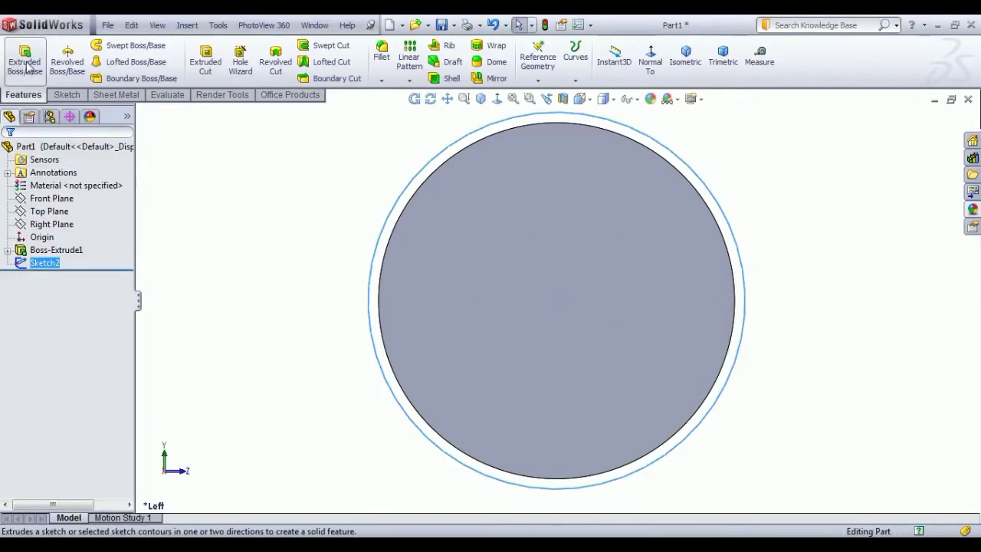
Step: Extrude the circle 68 mm (57+3+8) out from the disc
click(685, 54)
text(57+3+8)
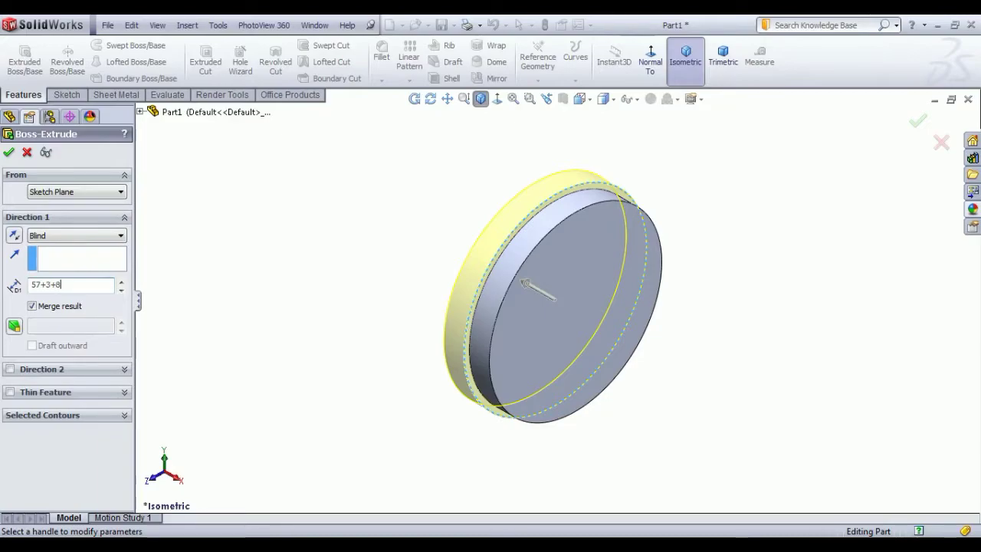
key(Return)
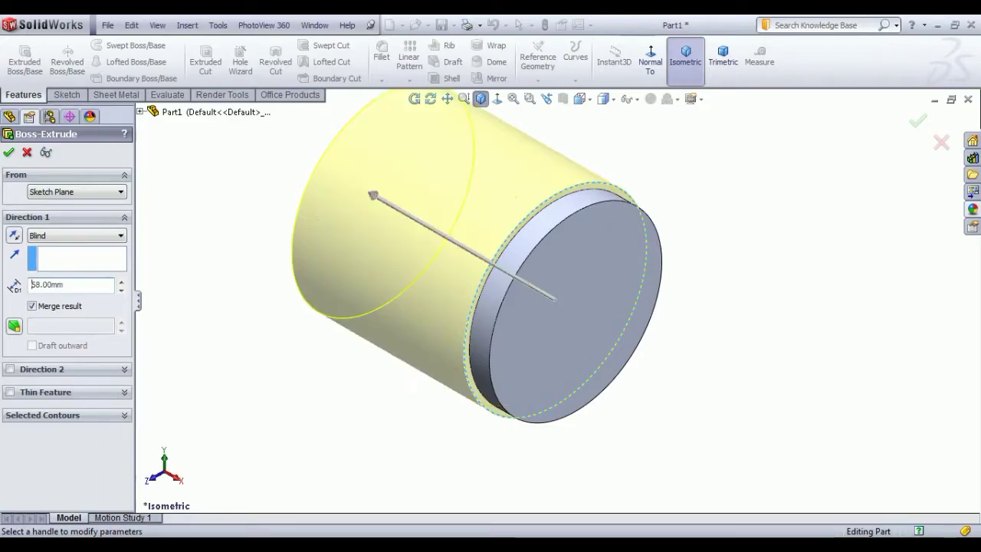
click(10, 154)
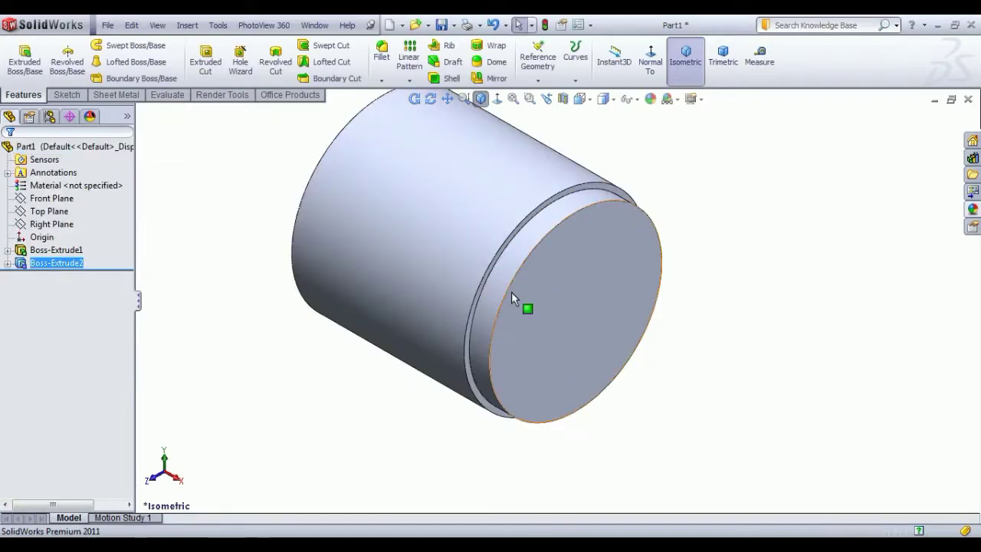
scroll(479, 316, down, 3)
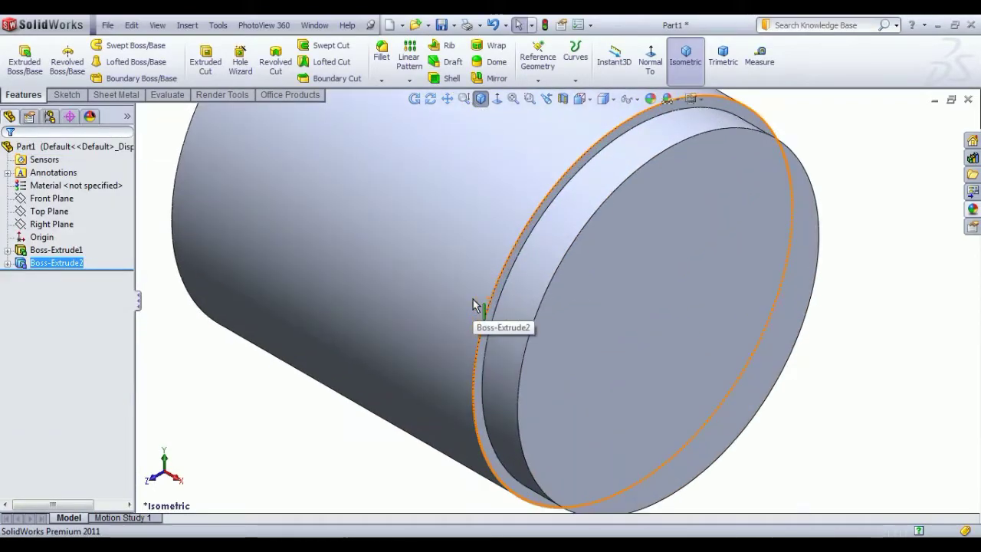
scroll(474, 325, up, 2)
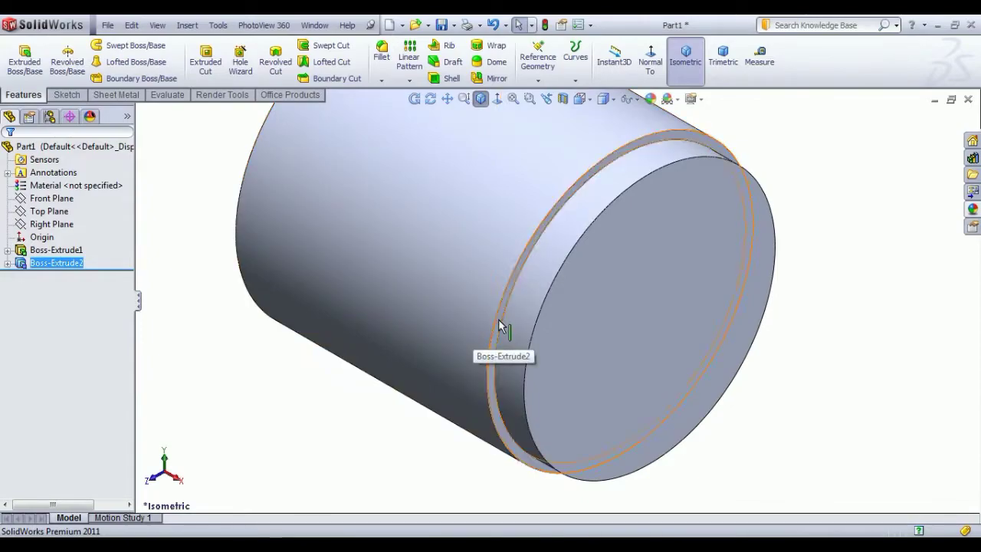
Step: Sketch a centred 53 mm diameter circle on the cylinder's end face
click(498, 319)
click(540, 283)
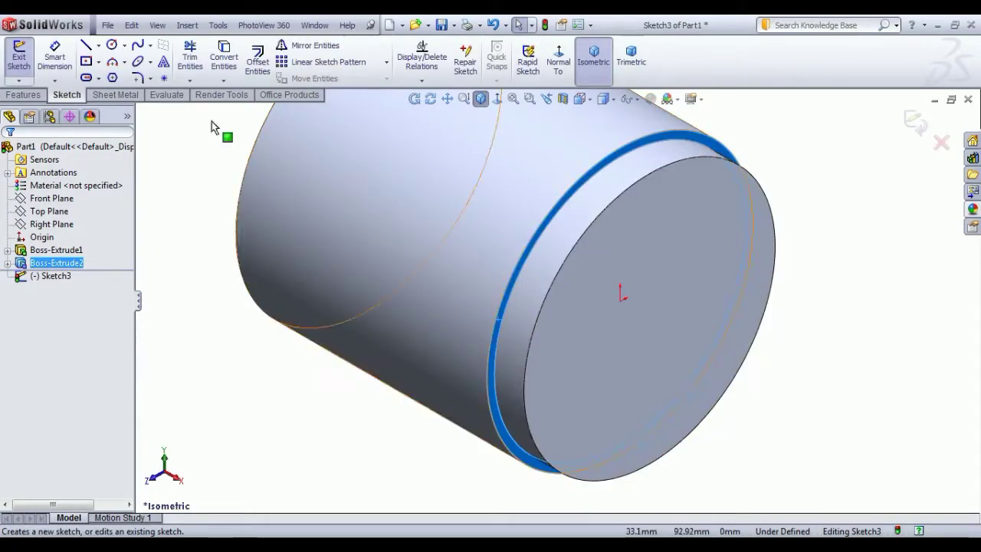
click(112, 46)
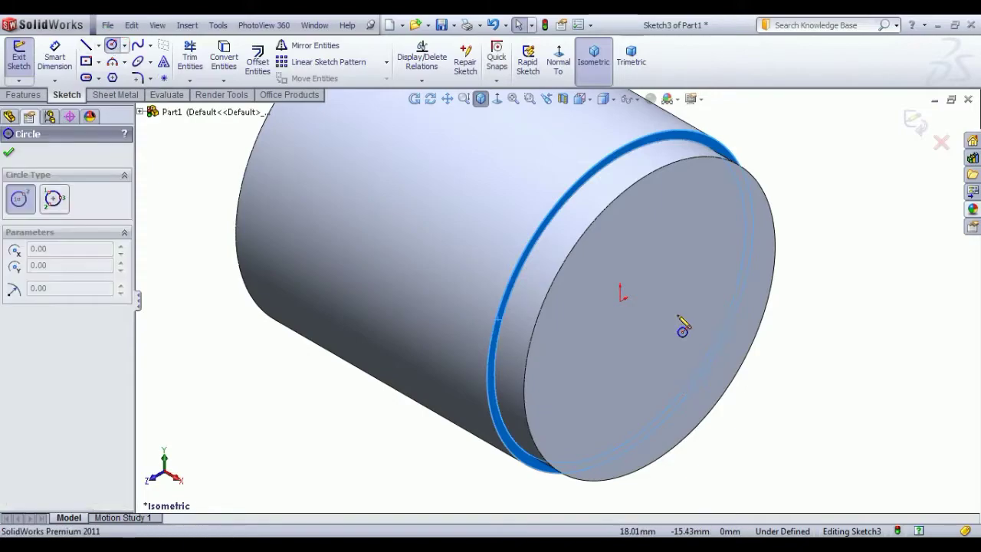
click(620, 301)
click(602, 389)
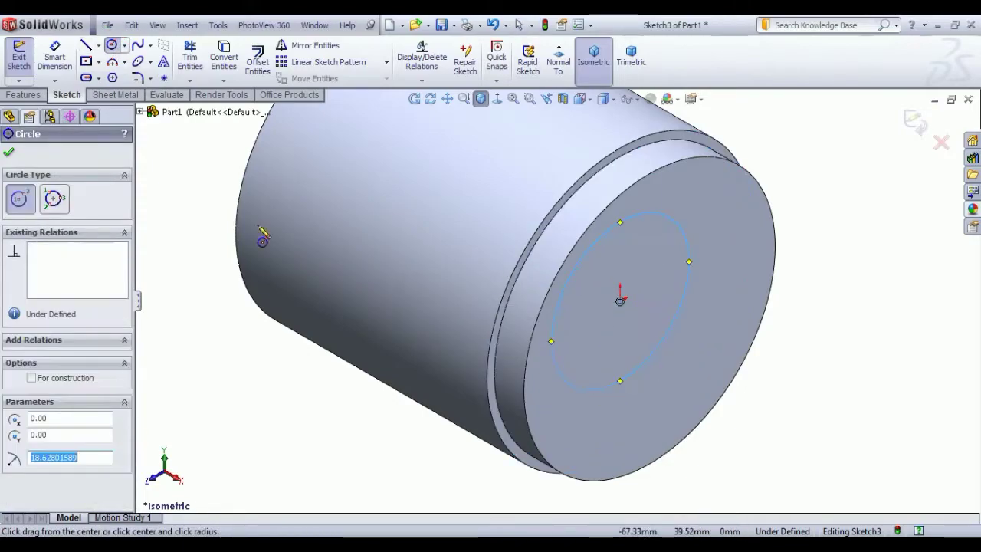
click(54, 55)
click(622, 387)
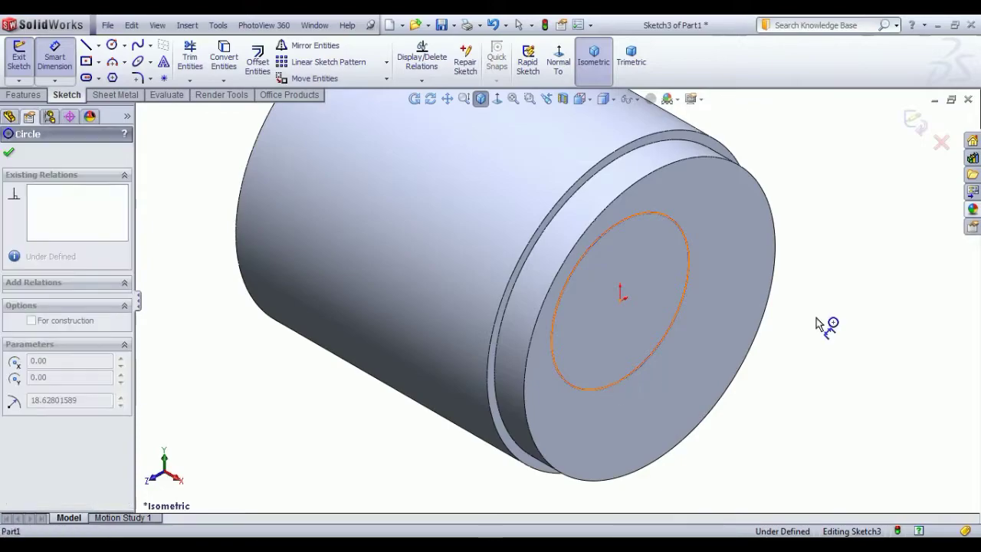
click(812, 322)
click(817, 322)
text(58-5)
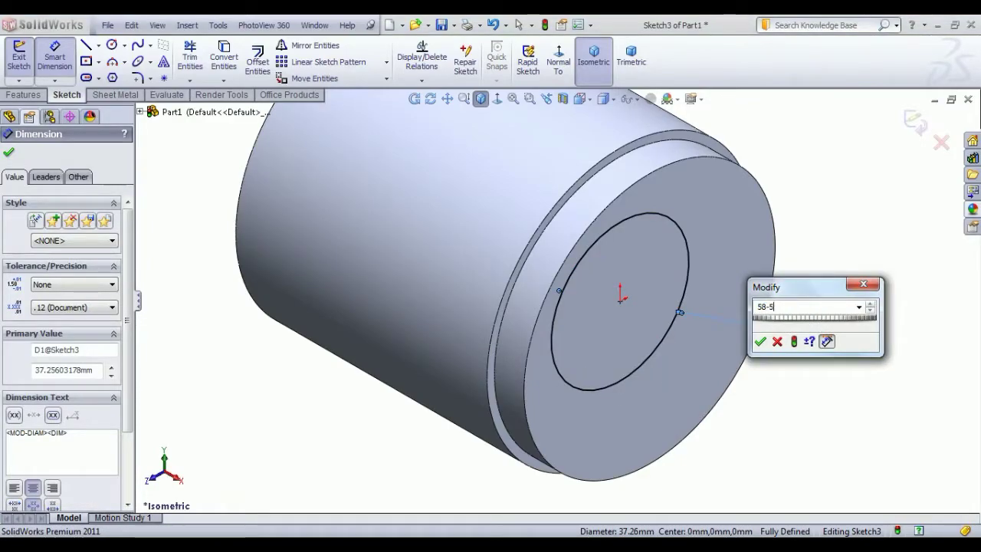
key(Return)
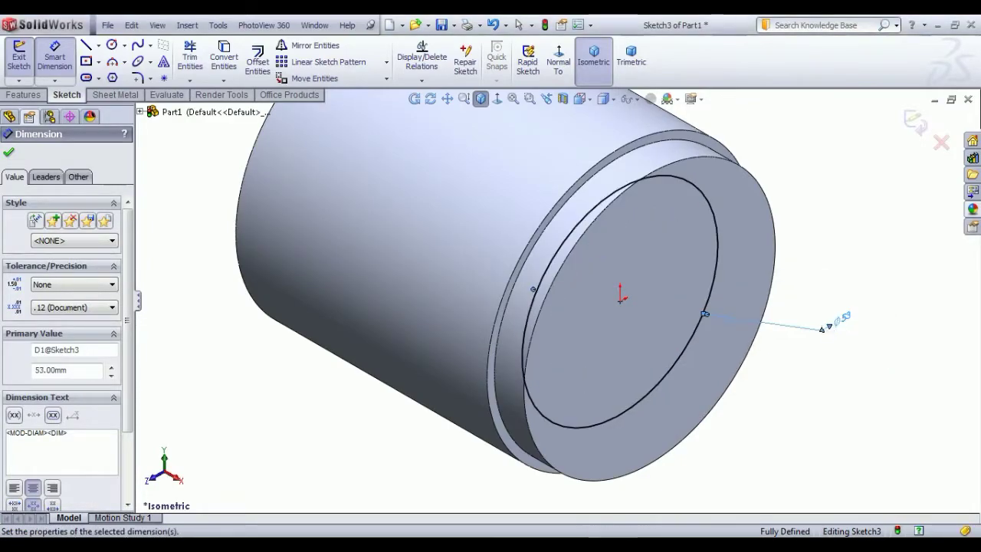
Step: Convert the end face's outer edge into the sketch and finish Sketch3
scroll(805, 368, up, 3)
right_click(787, 263)
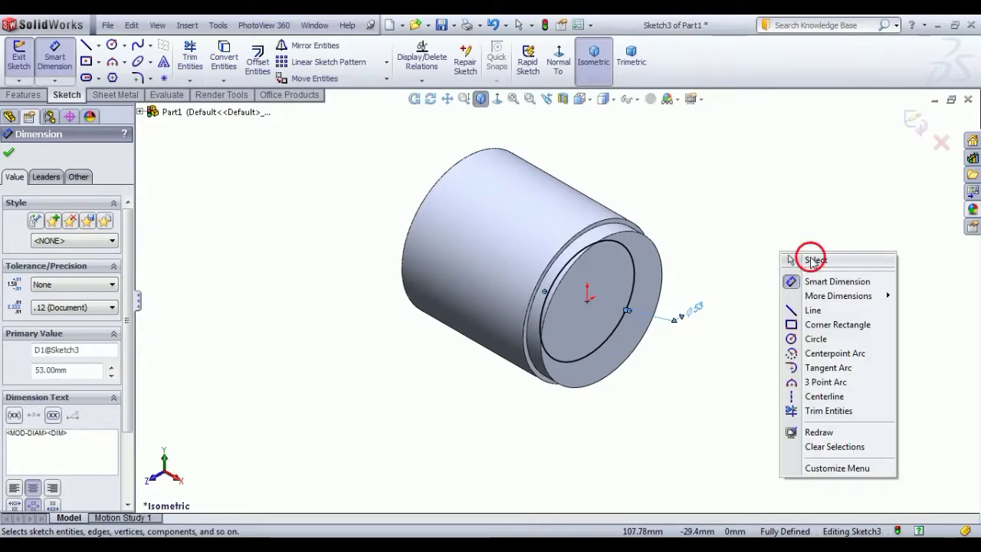
click(812, 261)
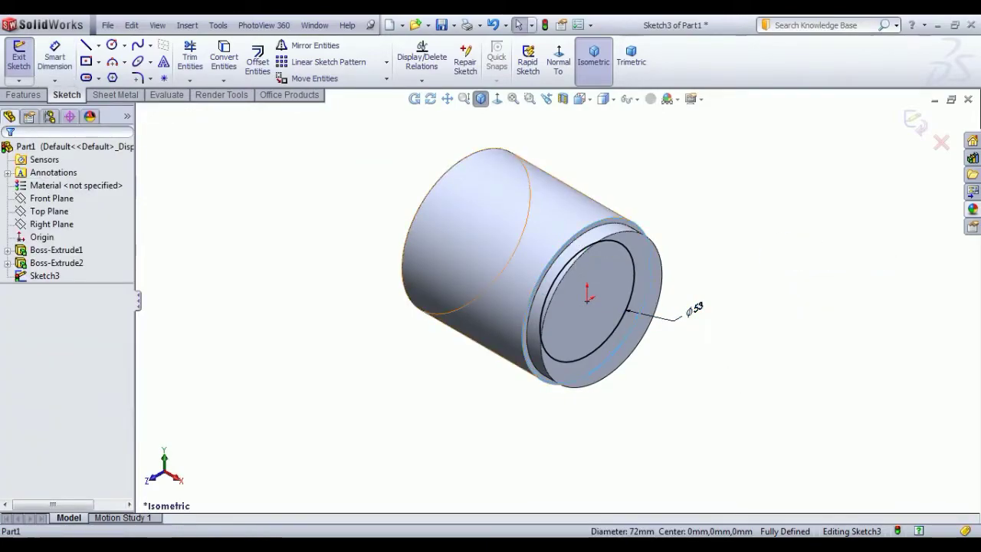
click(224, 57)
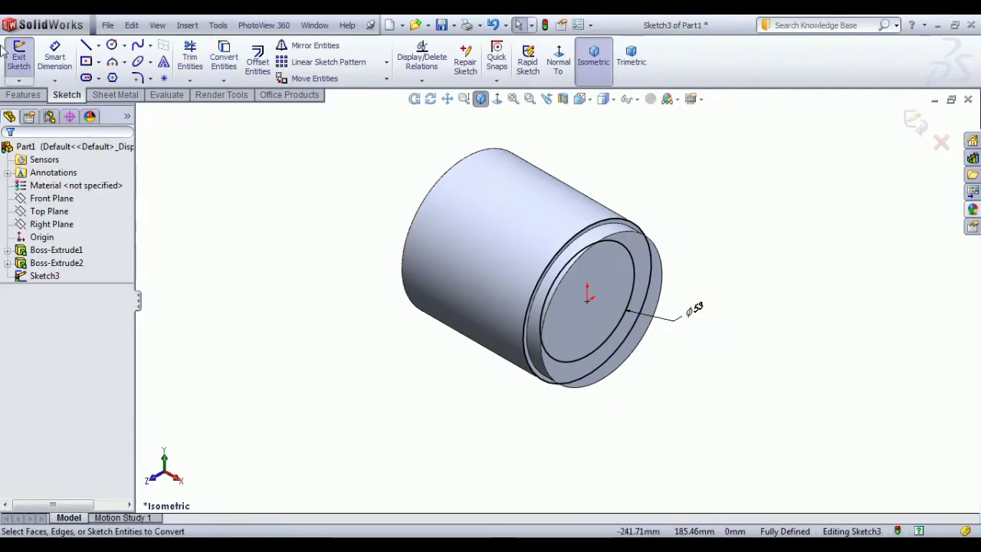
click(19, 62)
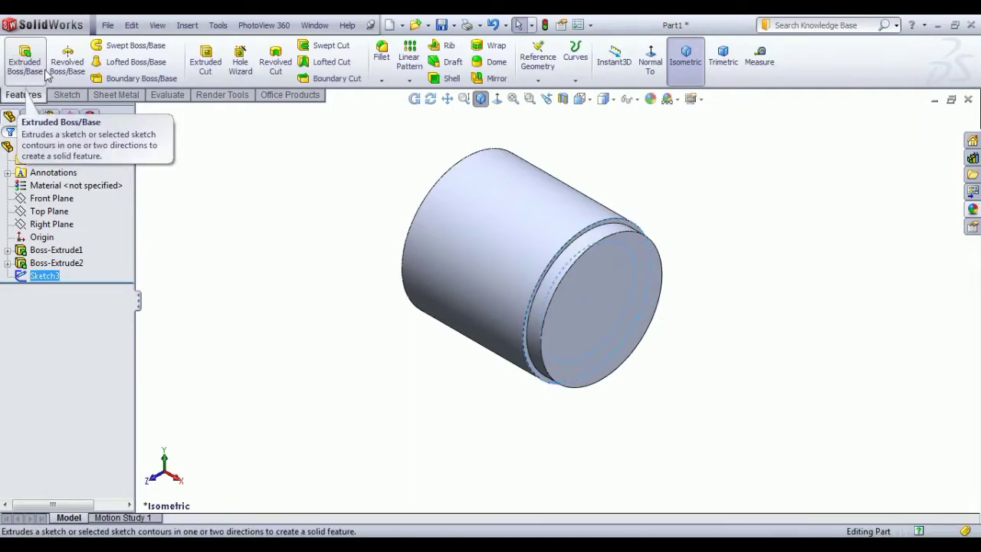
Step: Cut a 3 mm deep groove starting at a reversed 3 mm offset from the end face
click(206, 61)
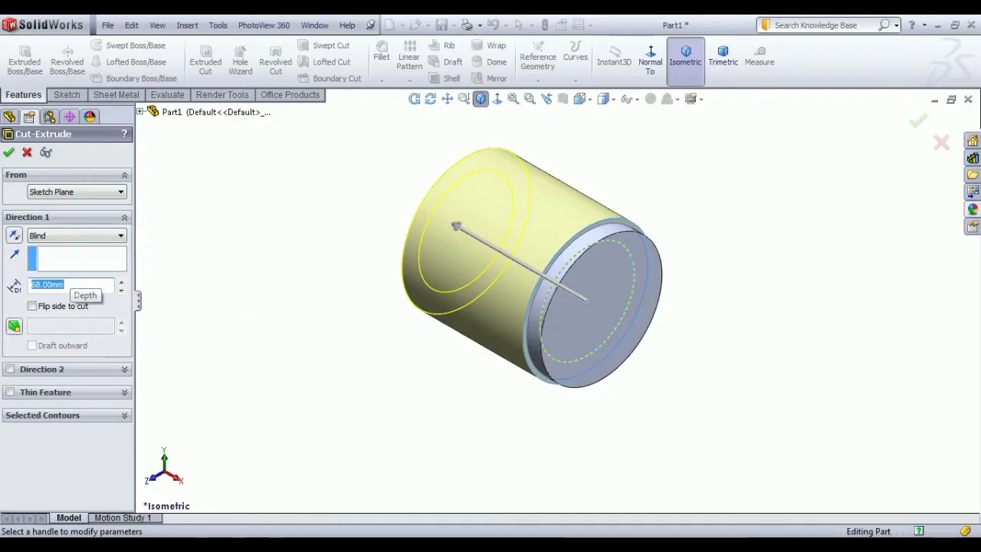
text(3)
key(Return)
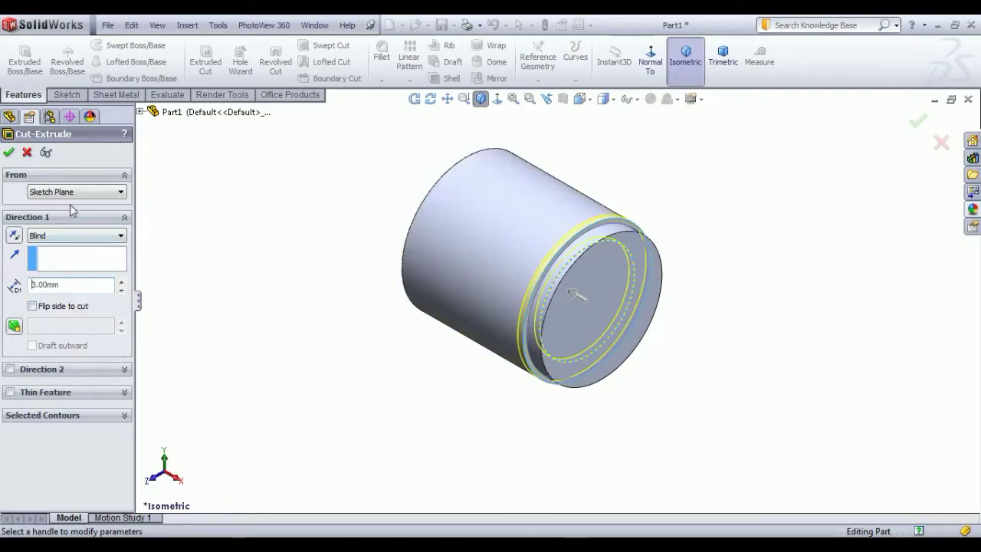
click(74, 192)
click(69, 232)
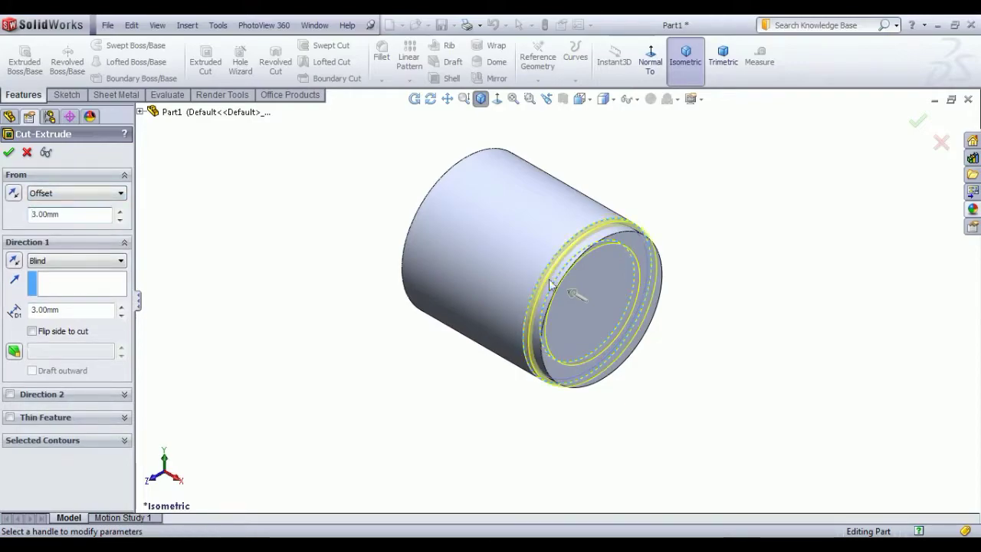
scroll(549, 284, down, 3)
click(14, 192)
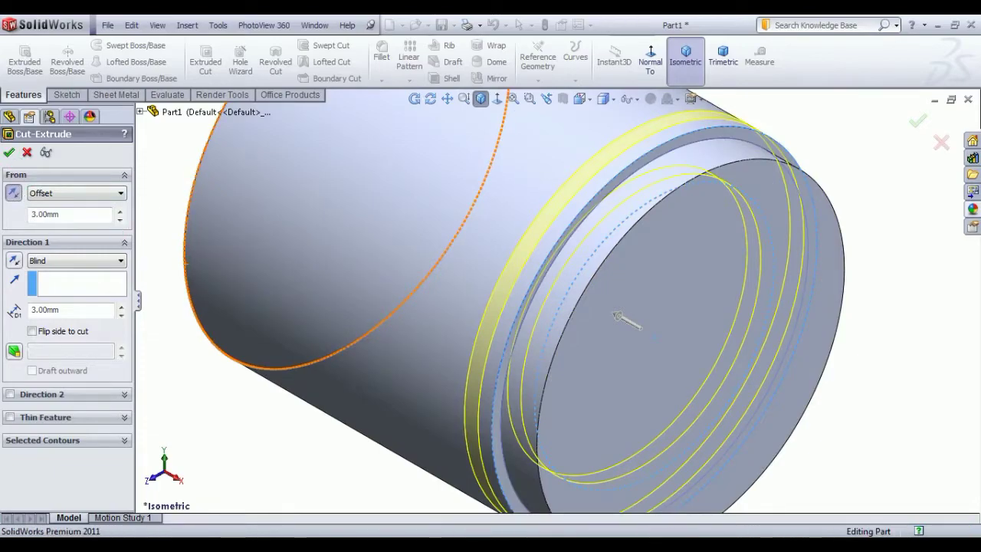
key(Return)
scroll(552, 341, up, 3)
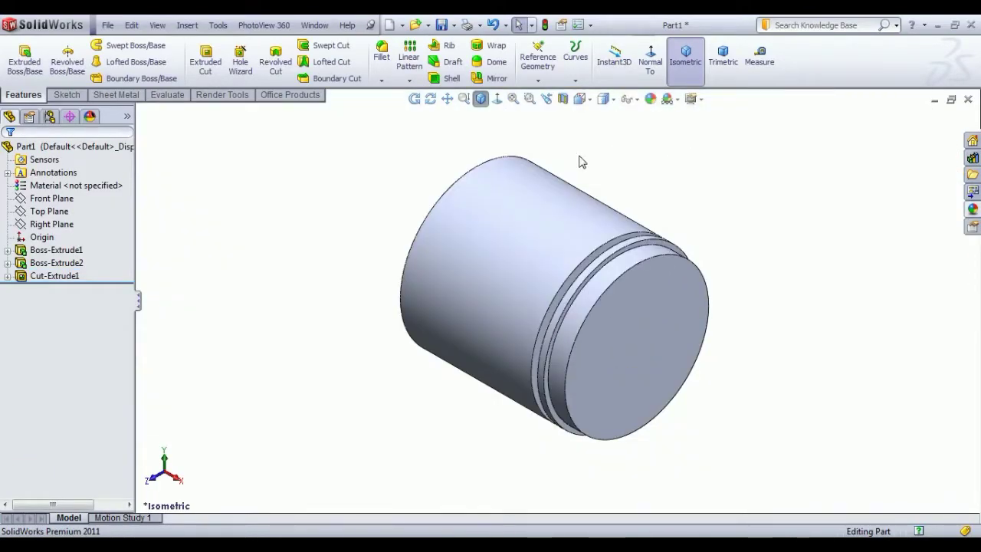
click(409, 59)
Step: Pick Cut-Extrude1 to pattern and use the cylinder's temporary axis Axis<1> as Direction 1
scroll(567, 314, down, 3)
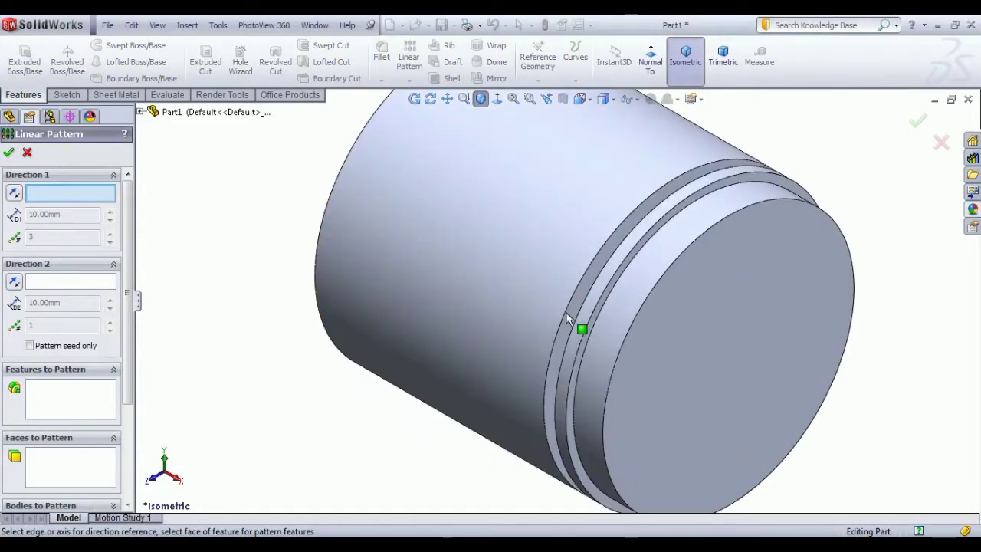
middle_drag(567, 314, 638, 315)
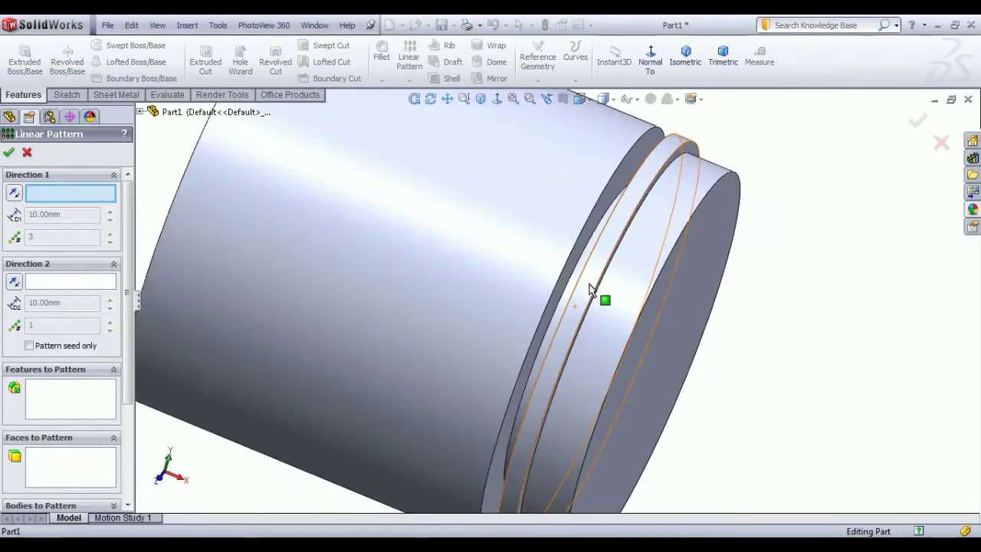
scroll(605, 296, down, 3)
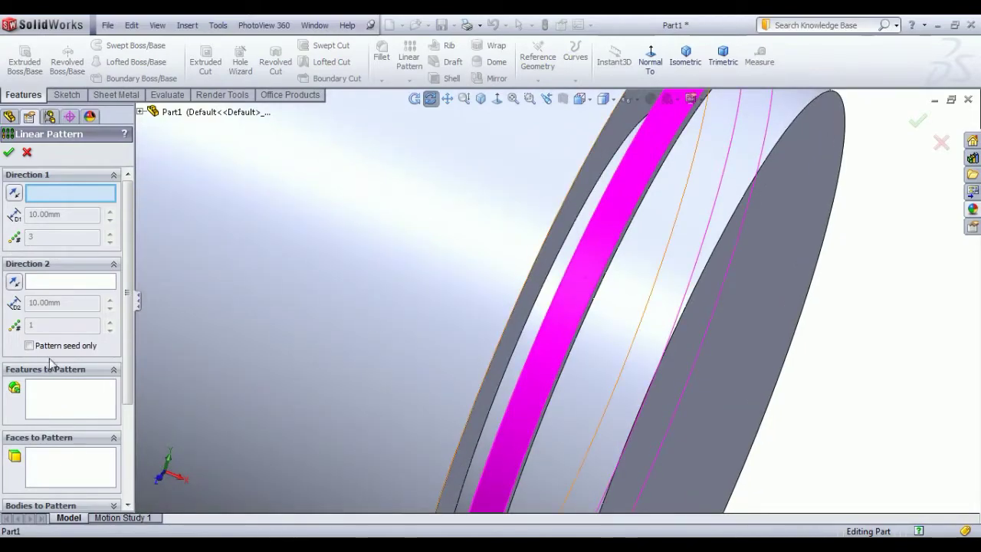
click(139, 112)
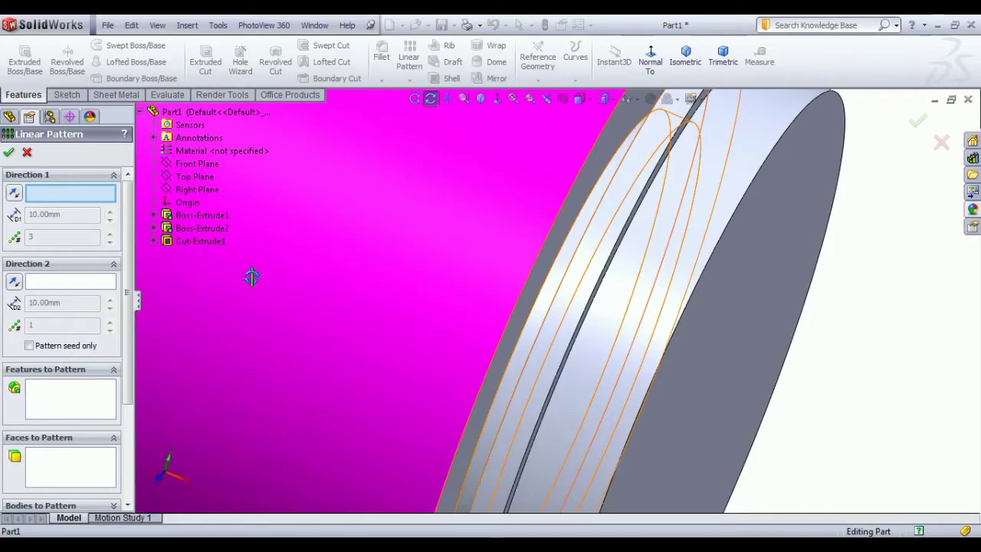
key(f)
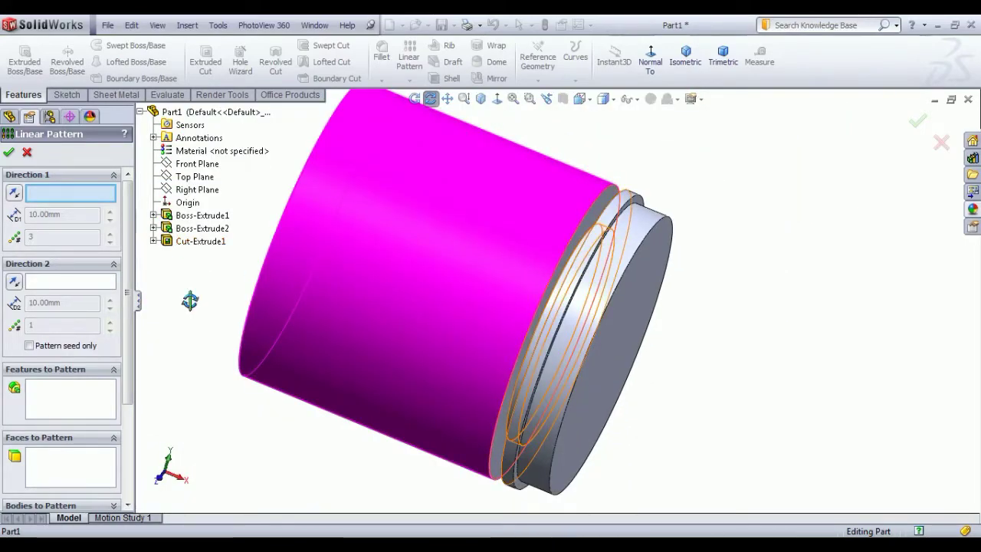
click(184, 241)
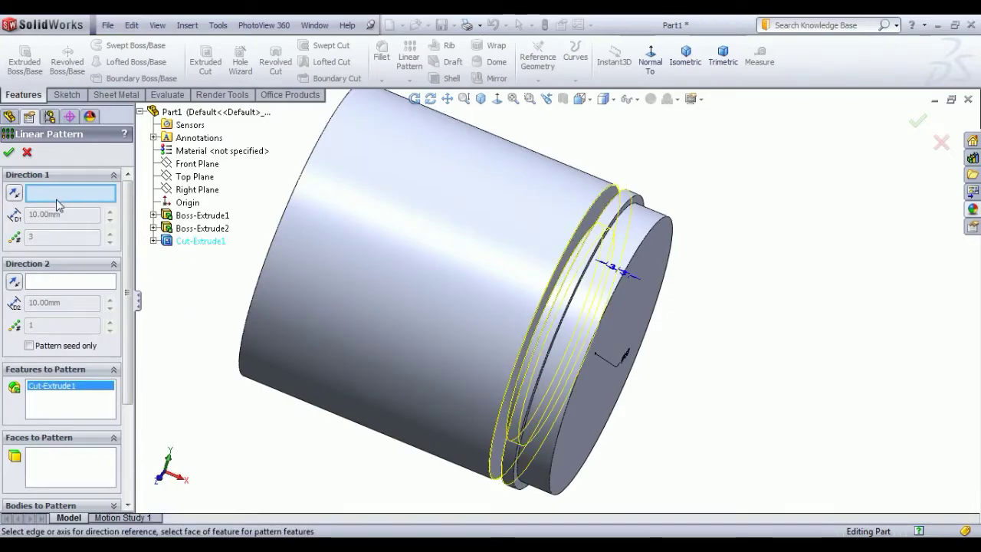
click(630, 99)
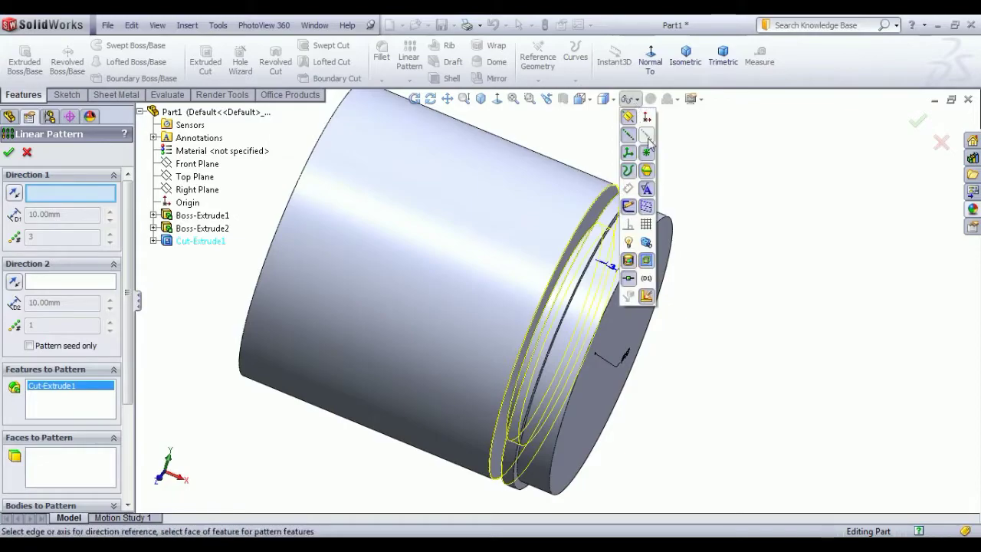
click(648, 138)
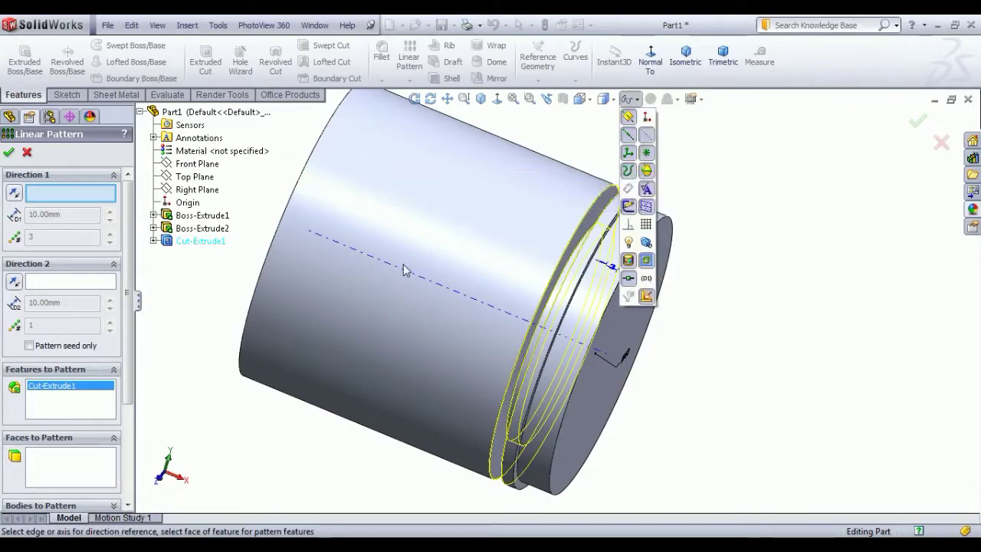
click(457, 296)
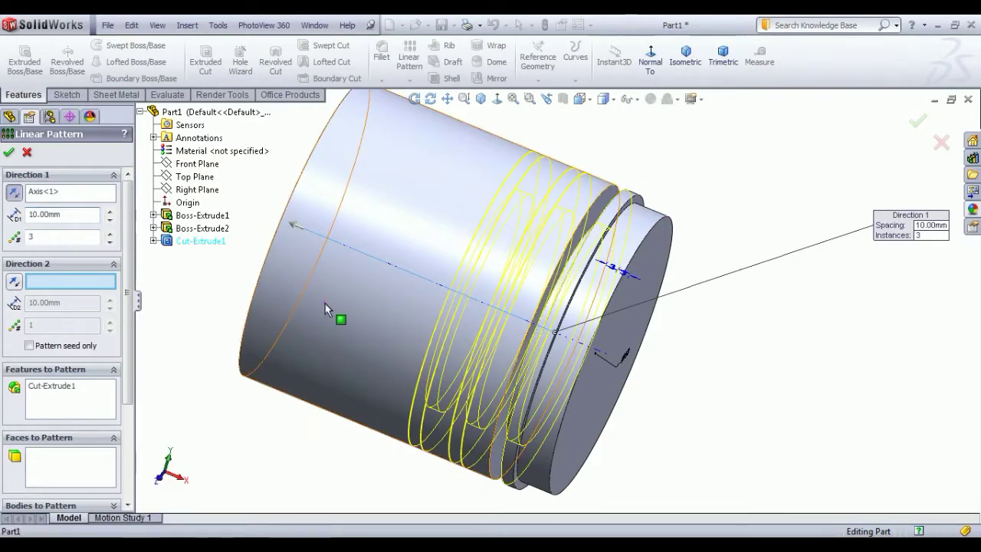
Step: Set the groove pattern to 10 instances spaced 6 mm apart
middle_drag(324, 302, 328, 303)
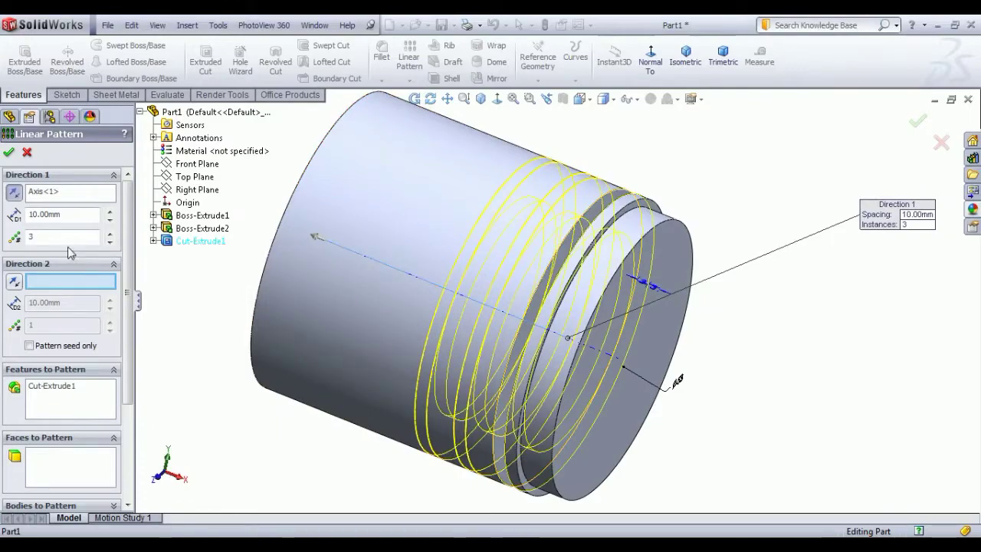
click(110, 233)
click(111, 233)
click(111, 233)
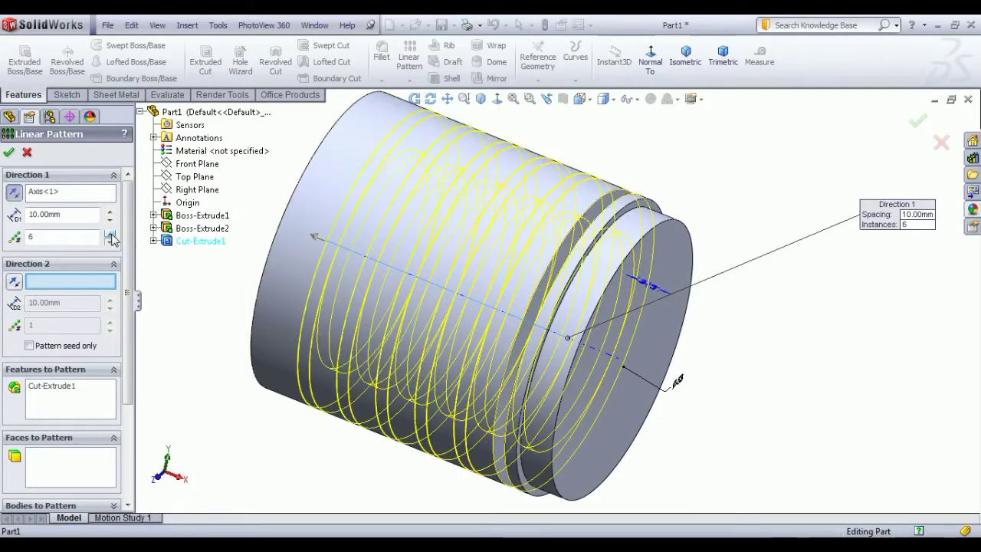
click(111, 233)
click(110, 233)
click(111, 233)
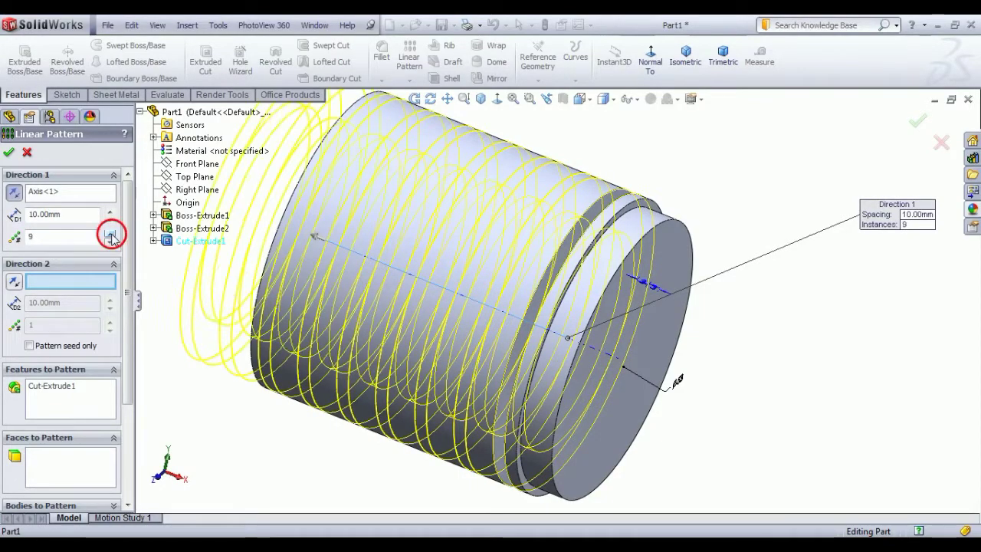
click(111, 233)
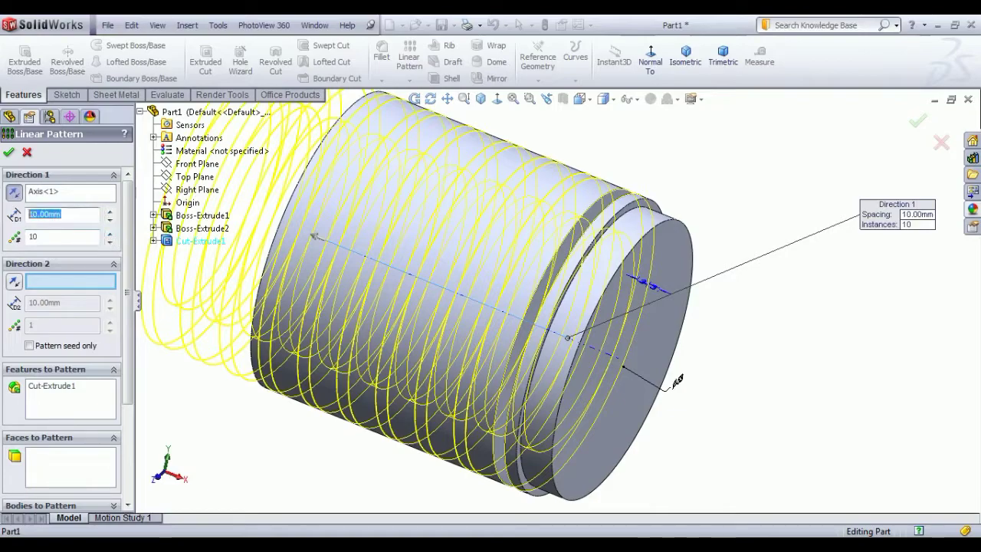
text(3)
key(Return)
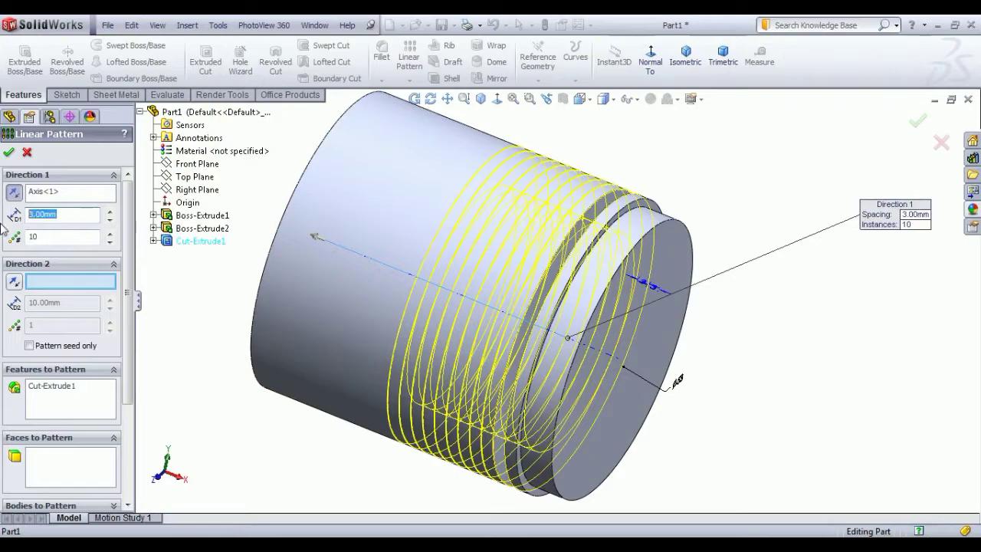
key(Return)
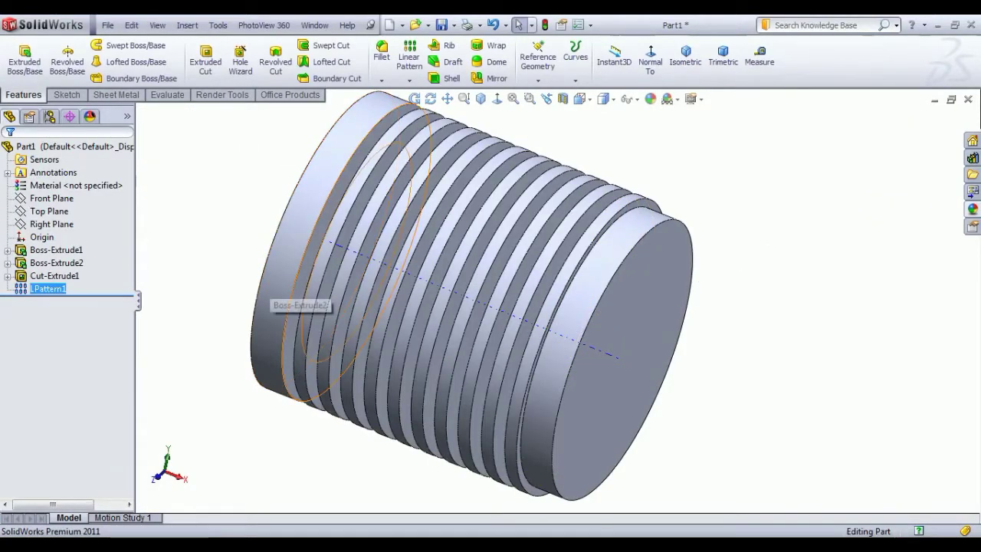
Step: Switch to Trimetric view, hide the temporary axes and select the cylinder's flat end face
mouse_move(269, 287)
middle_down()
mouse_move(328, 342)
mouse_move(521, 235)
middle_up()
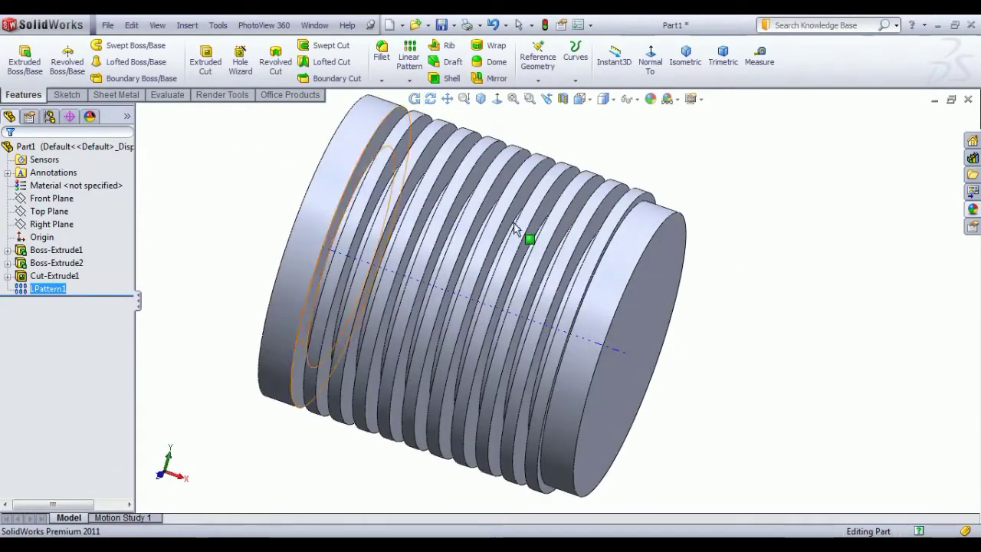
click(759, 58)
scroll(331, 297, down, 5)
click(723, 57)
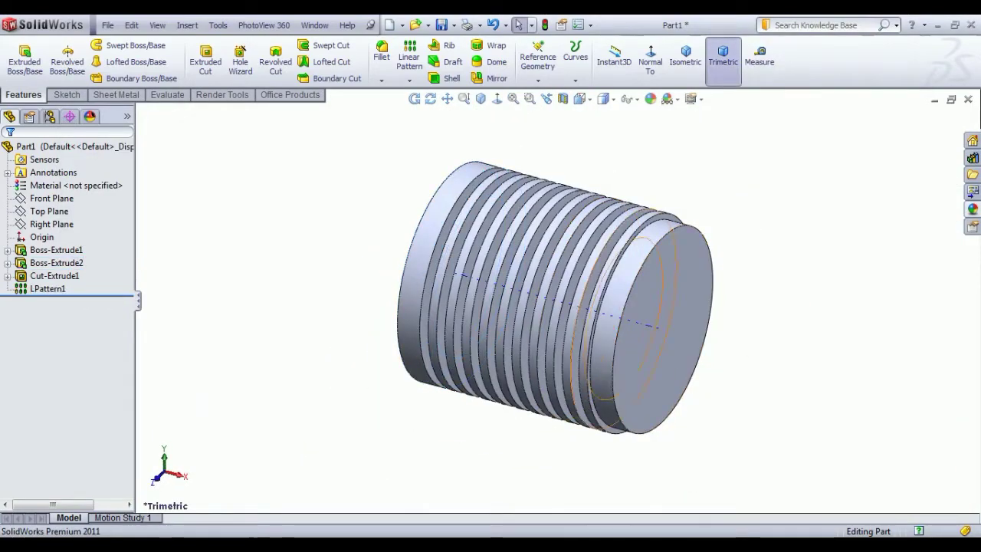
click(636, 100)
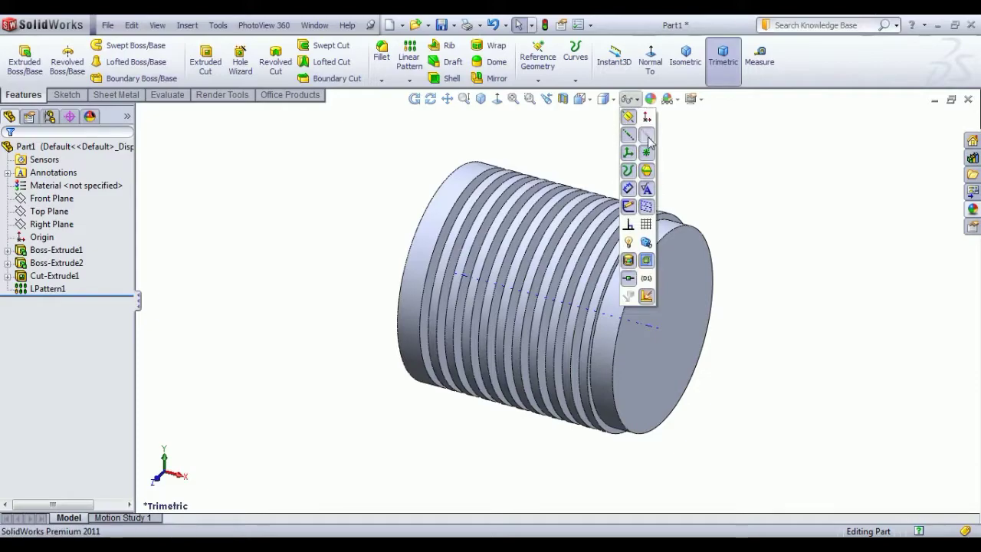
click(768, 237)
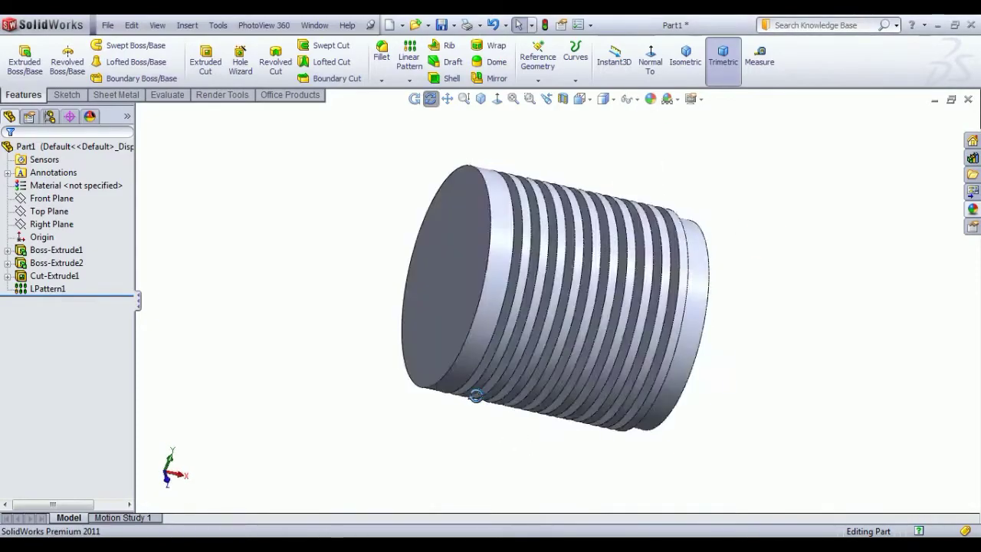
middle_drag(476, 397, 486, 318)
click(487, 319)
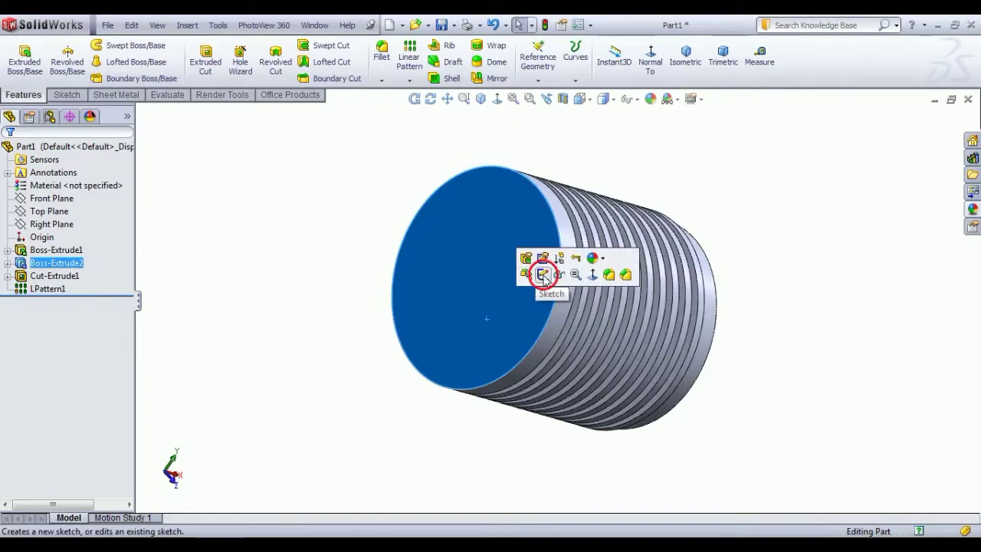
Step: Sketch a circle at the origin of the end face and dimension it to 46 mm
click(526, 274)
click(111, 45)
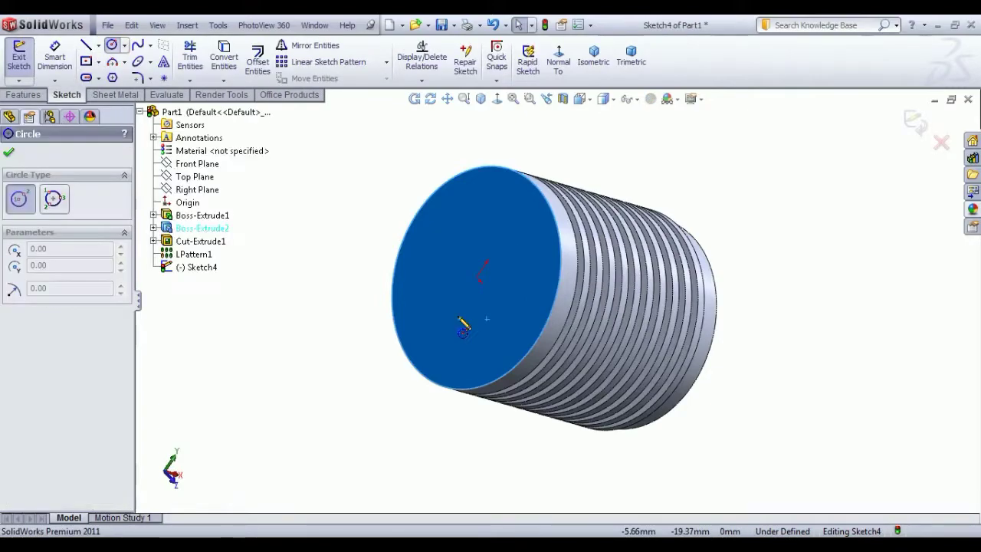
click(476, 278)
click(446, 316)
click(55, 57)
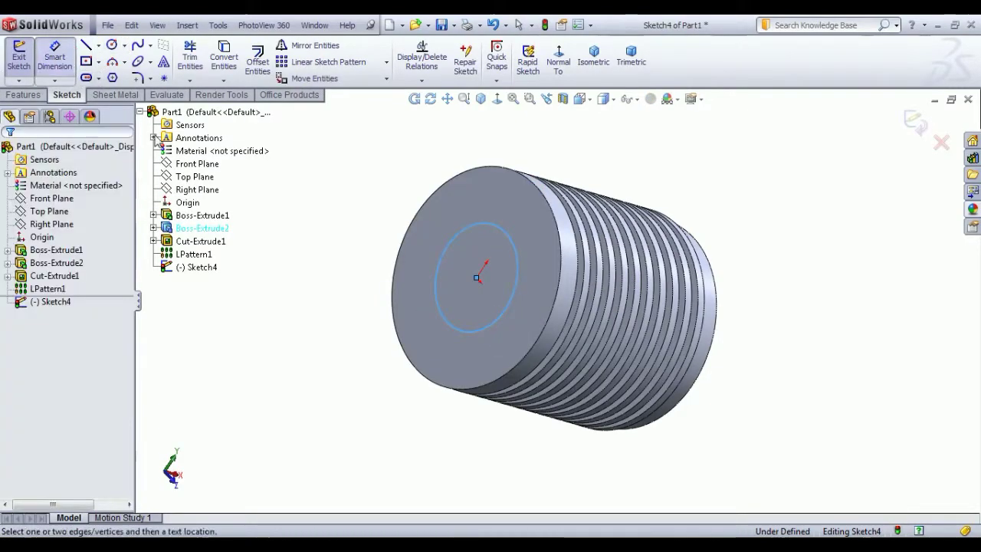
click(517, 247)
click(381, 186)
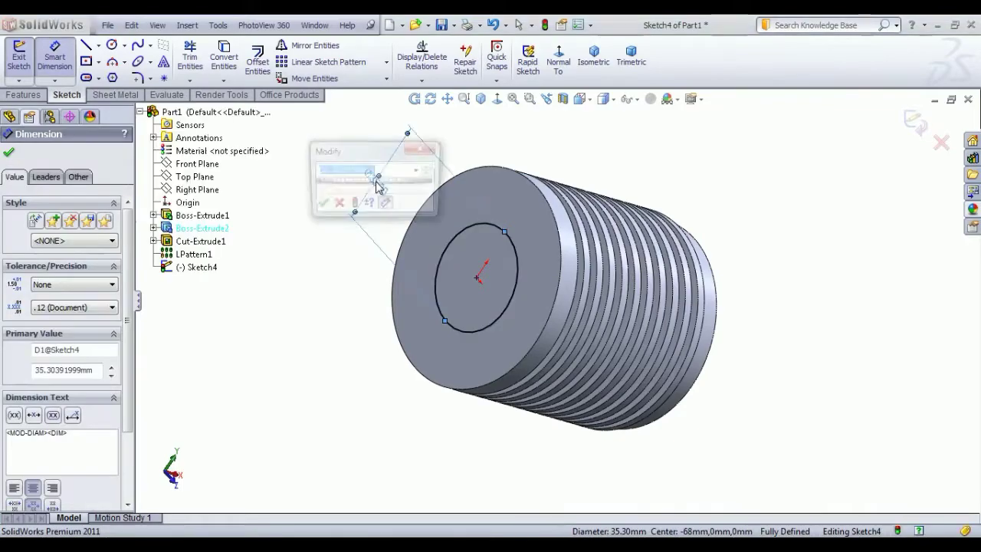
text(46)
key(Return)
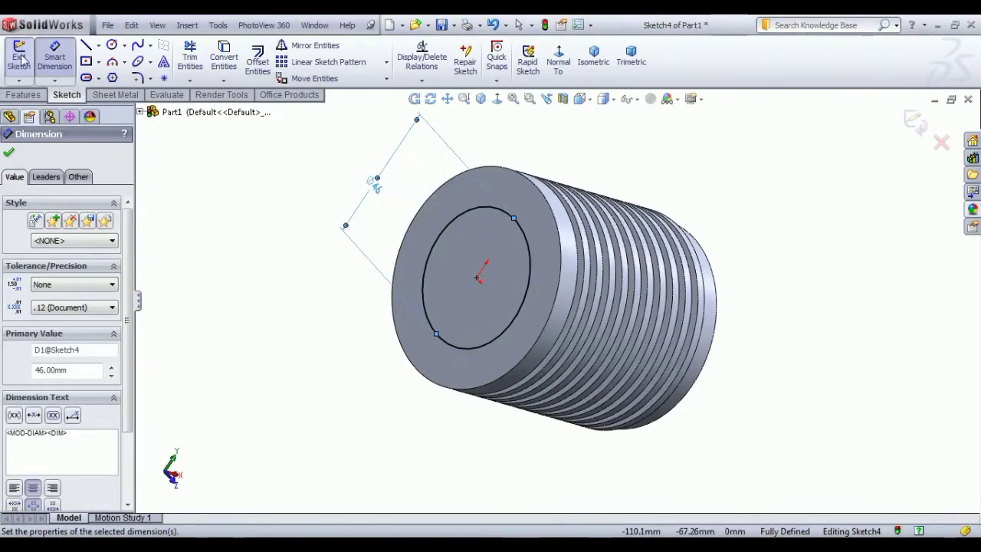
Step: Extruded-cut the 46 mm circle blind to a depth of 56 mm
click(18, 57)
click(27, 69)
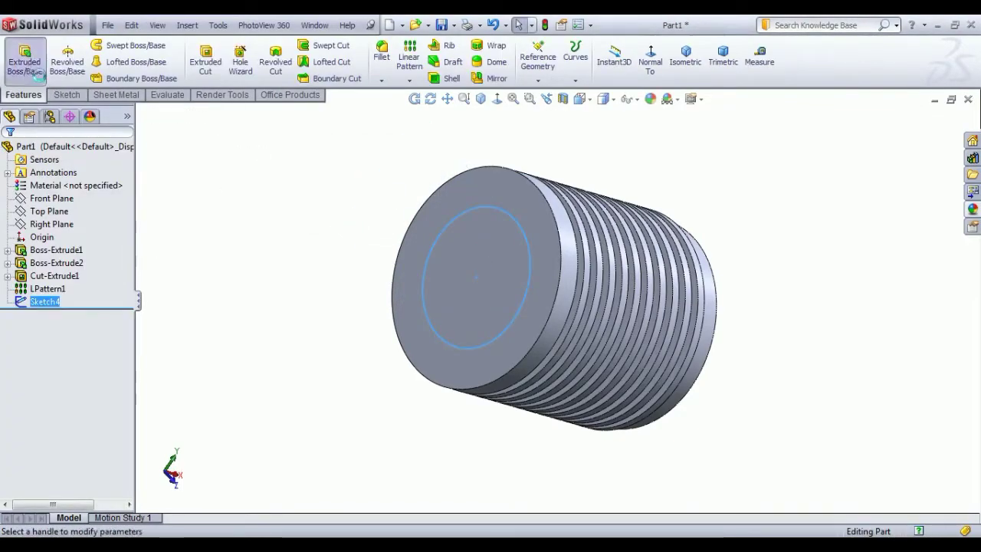
click(27, 152)
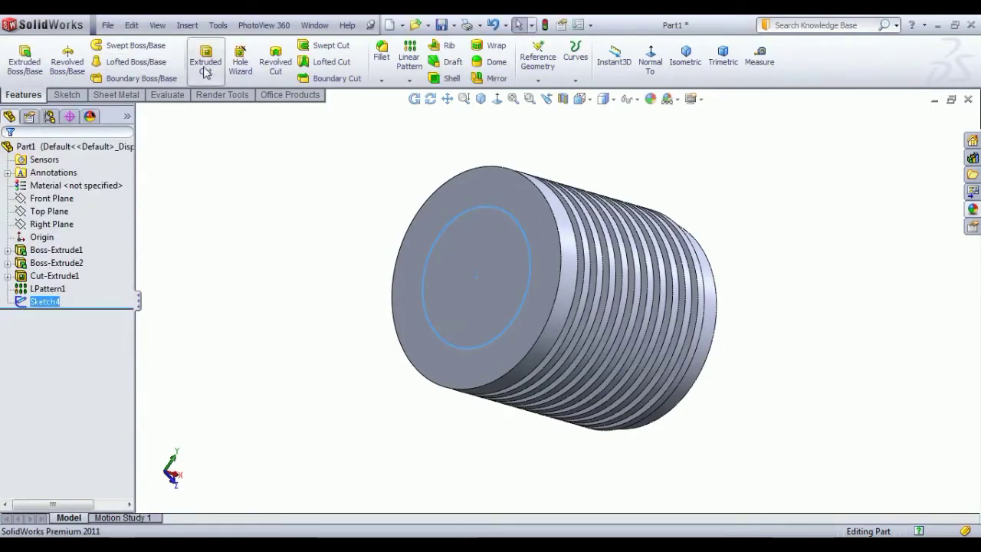
click(209, 69)
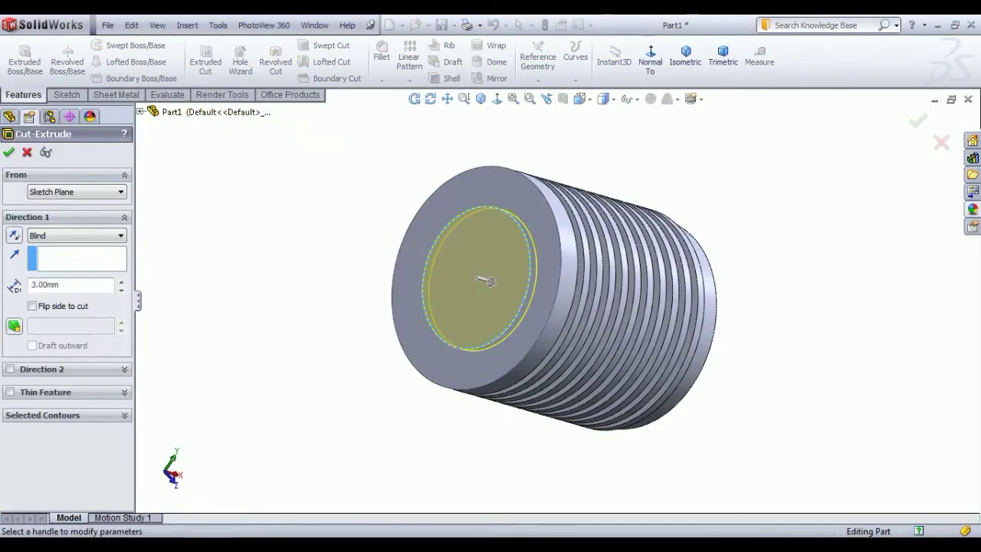
text(56)
key(Return)
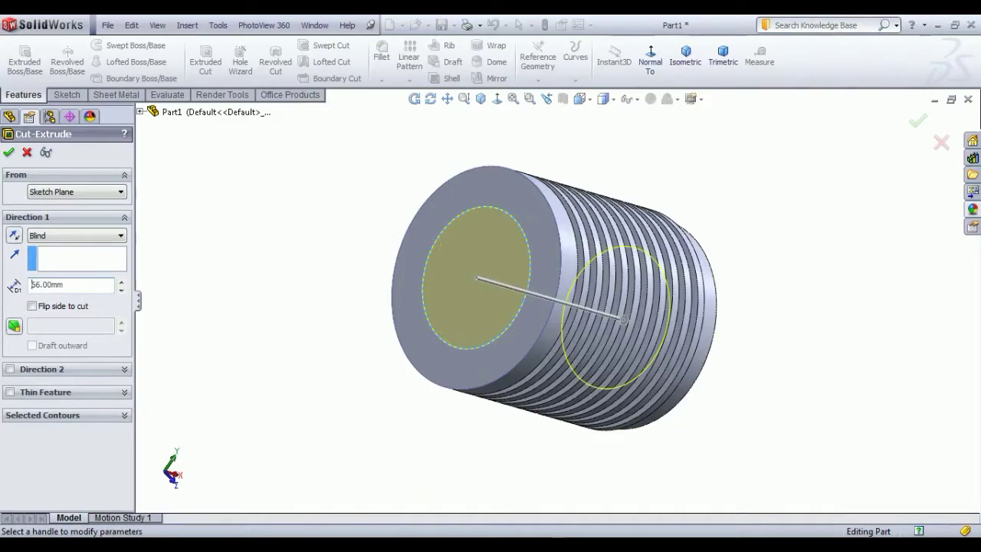
click(5, 150)
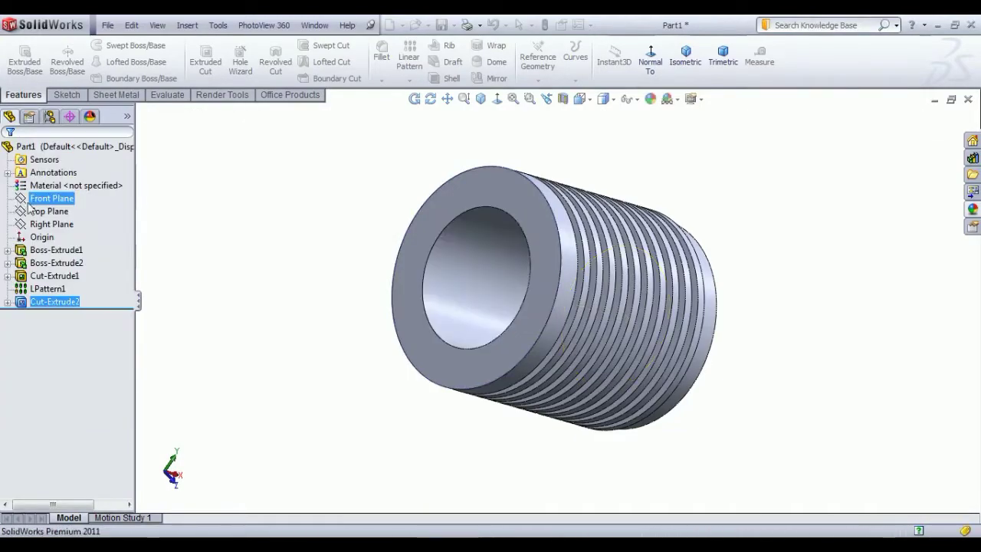
Step: Sketch a centred circle on the end face and dimension it to 38 mm diameter
middle_drag(318, 291, 406, 279)
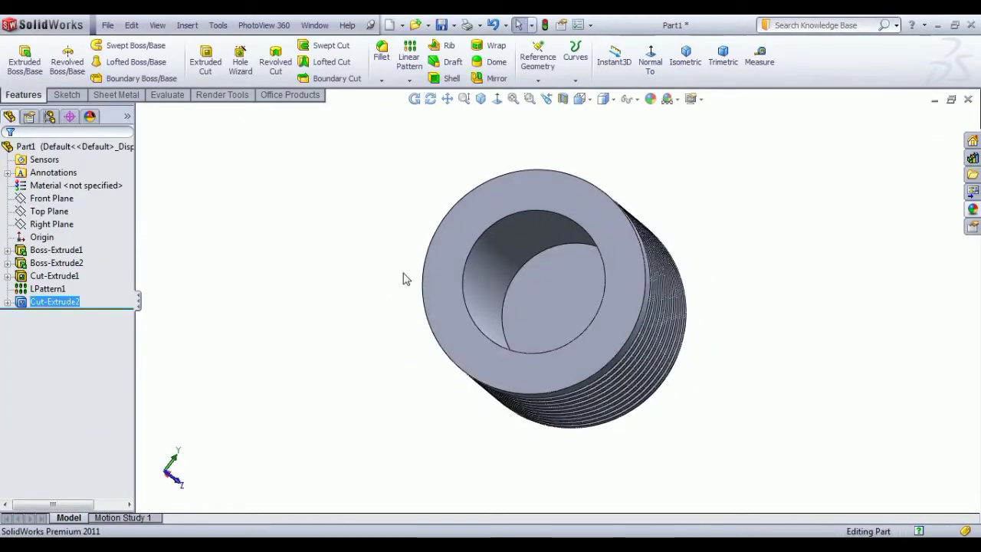
click(685, 55)
click(649, 339)
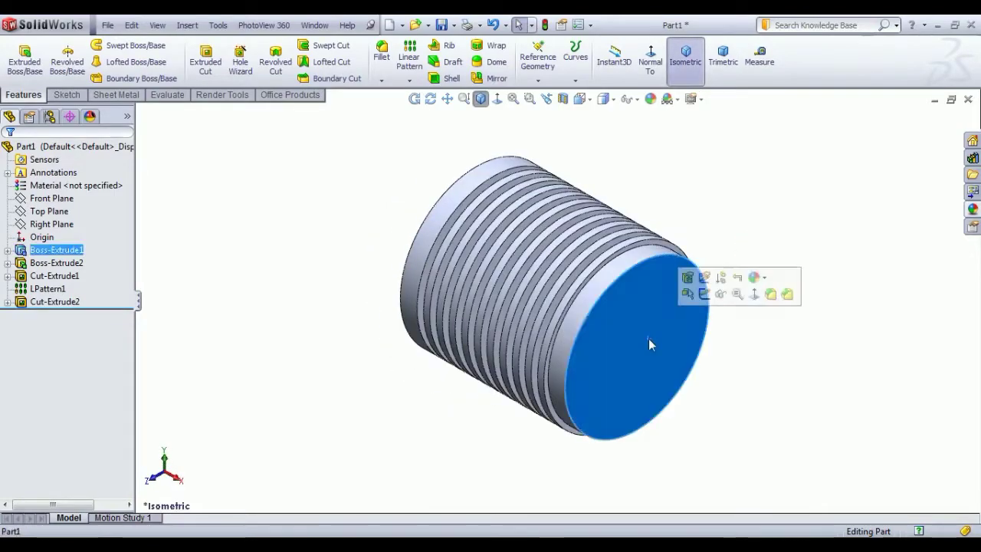
click(710, 299)
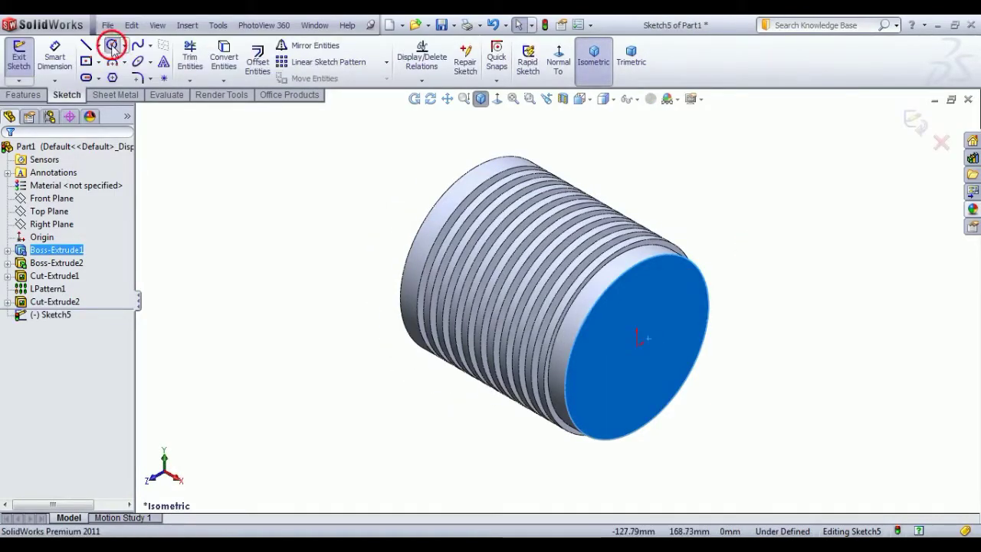
click(112, 46)
click(637, 348)
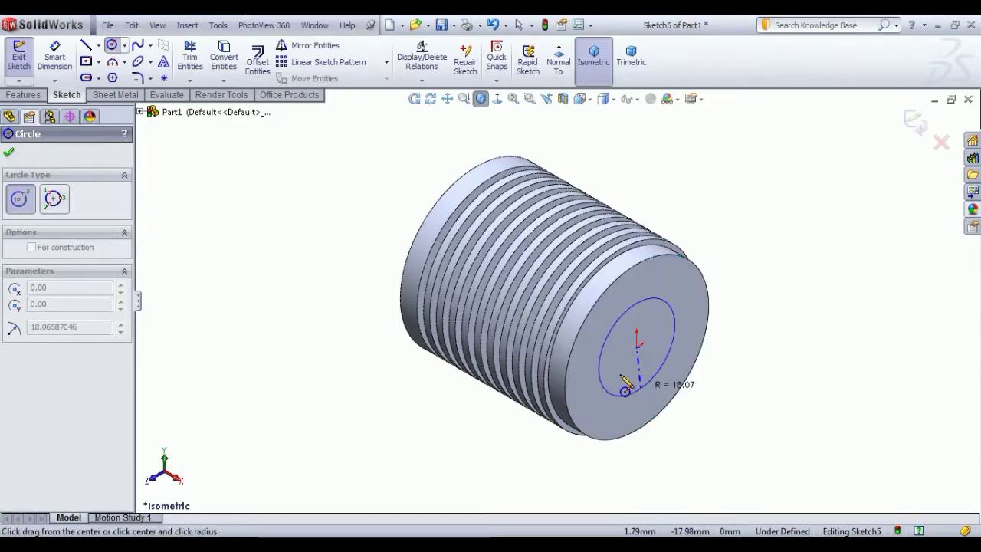
click(631, 394)
click(55, 57)
click(675, 322)
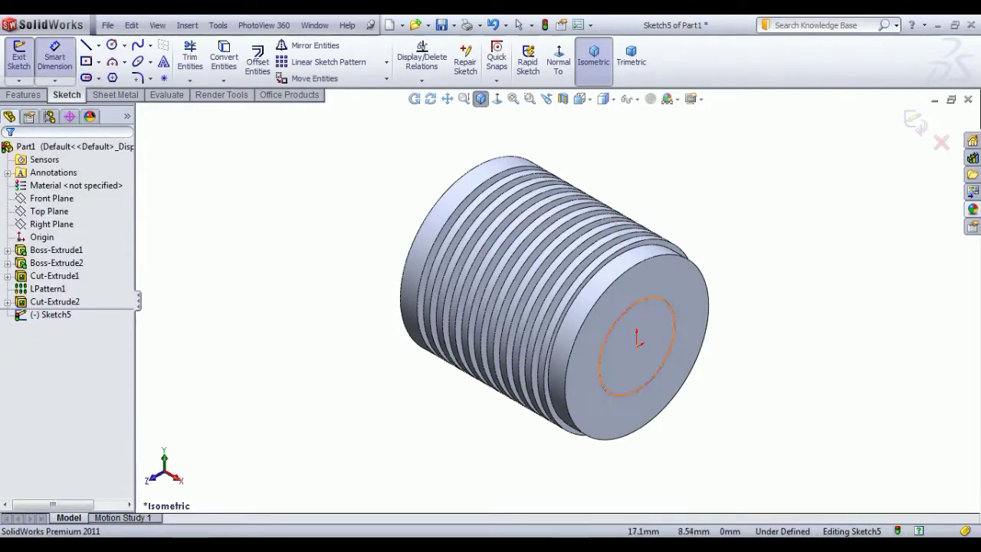
click(755, 260)
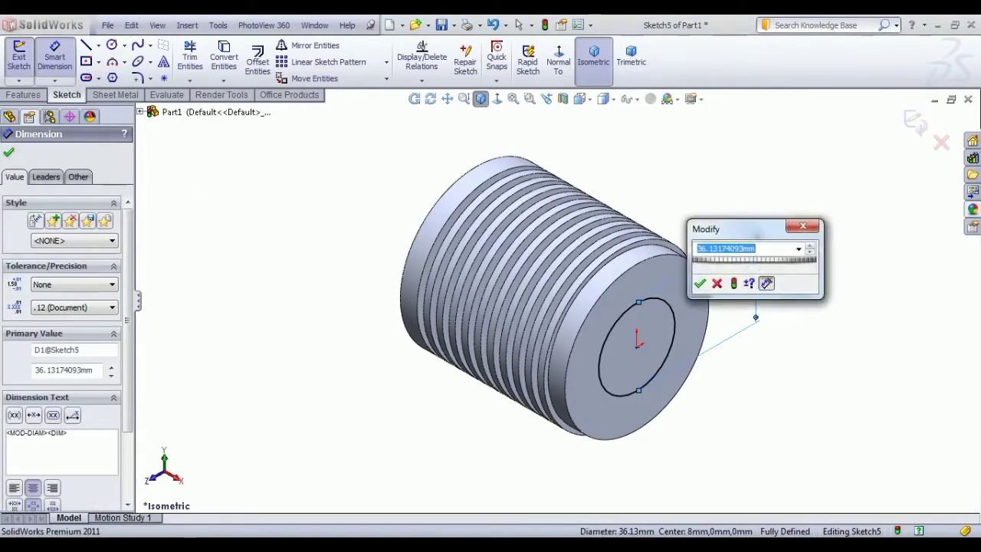
key(Return)
Step: Cut the 38 mm circle Through All to open the bore end to end
click(18, 57)
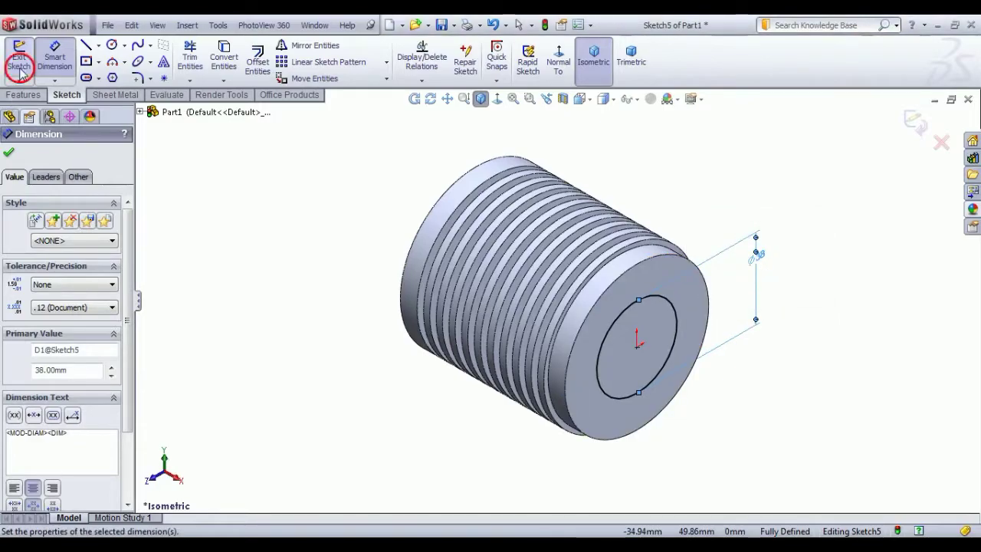
click(205, 58)
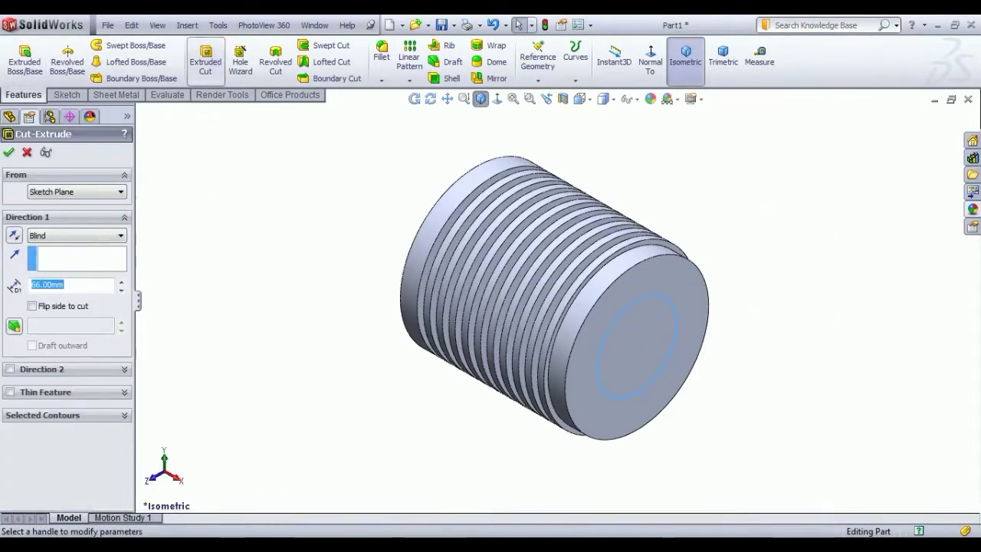
click(63, 238)
click(65, 258)
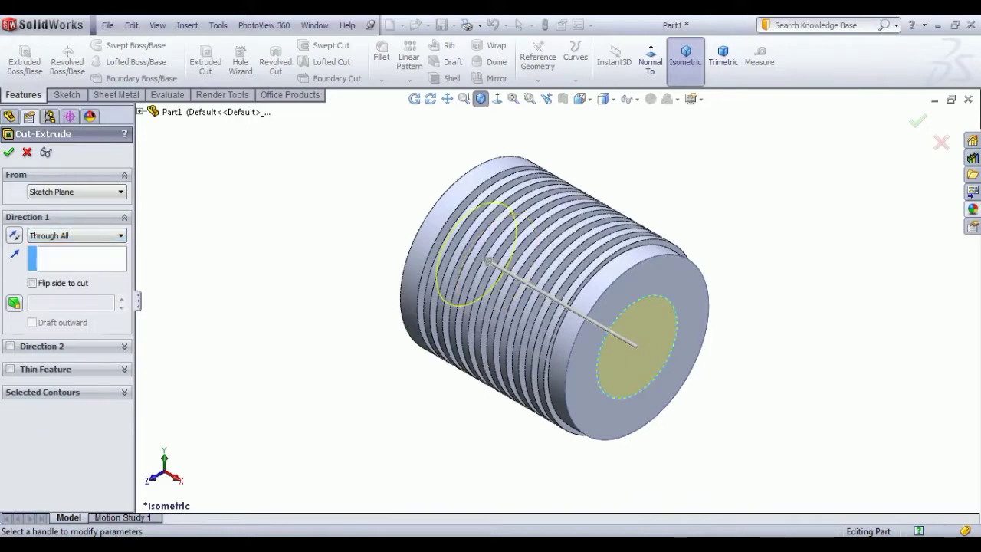
click(9, 153)
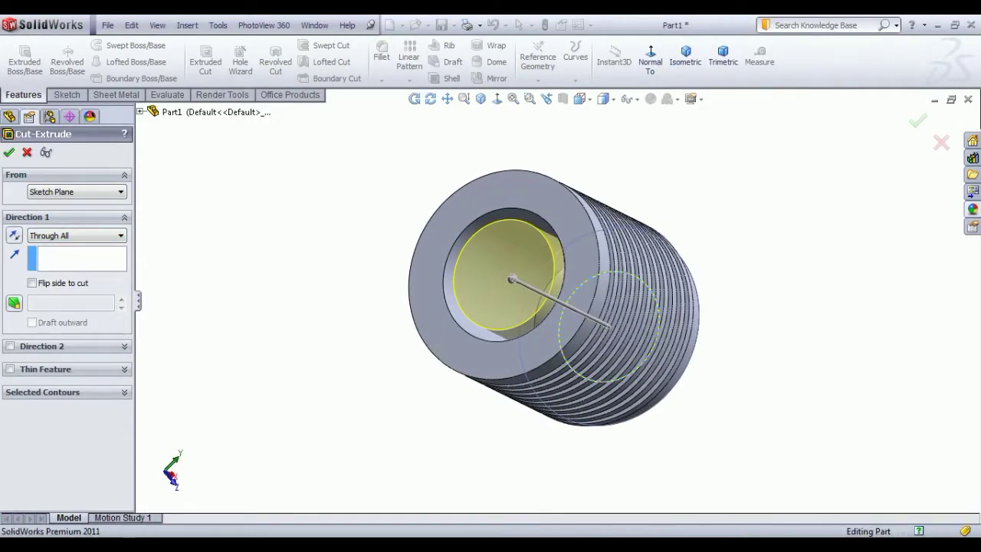
mouse_move(468, 322)
middle_down()
mouse_move(503, 334)
mouse_move(368, 297)
mouse_move(339, 279)
middle_up()
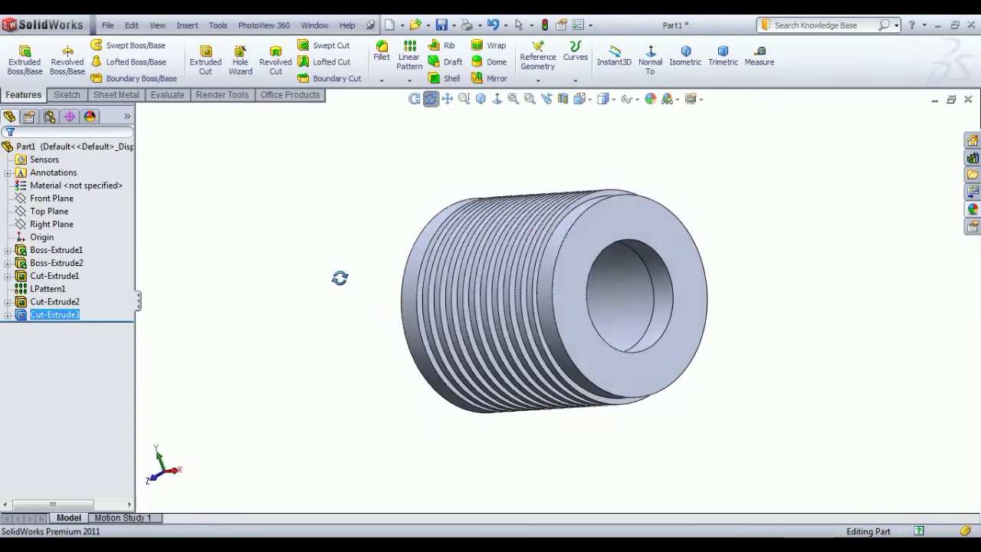
click(326, 291)
click(686, 55)
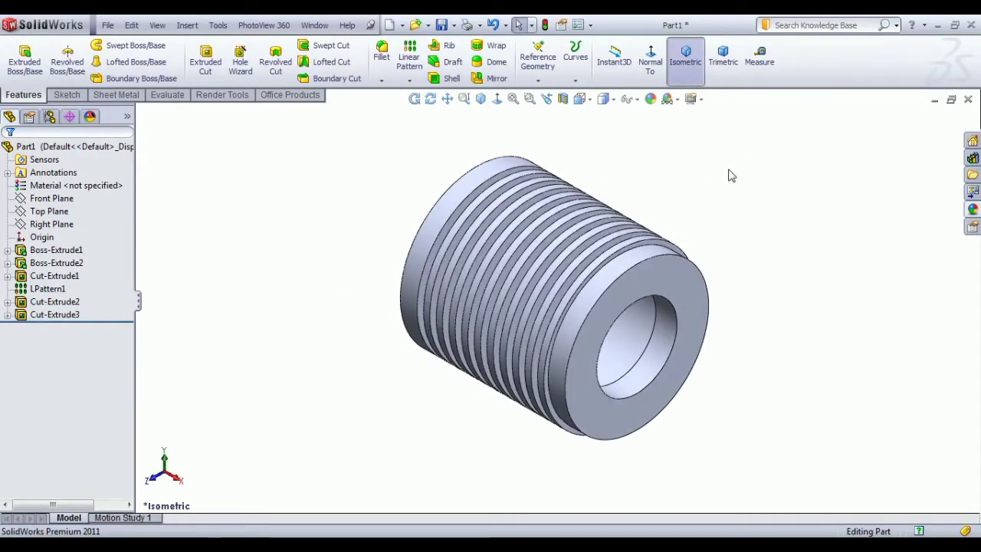
Step: Sketch a centred construction circle on the bored end face and start a hole circle on its top
click(677, 285)
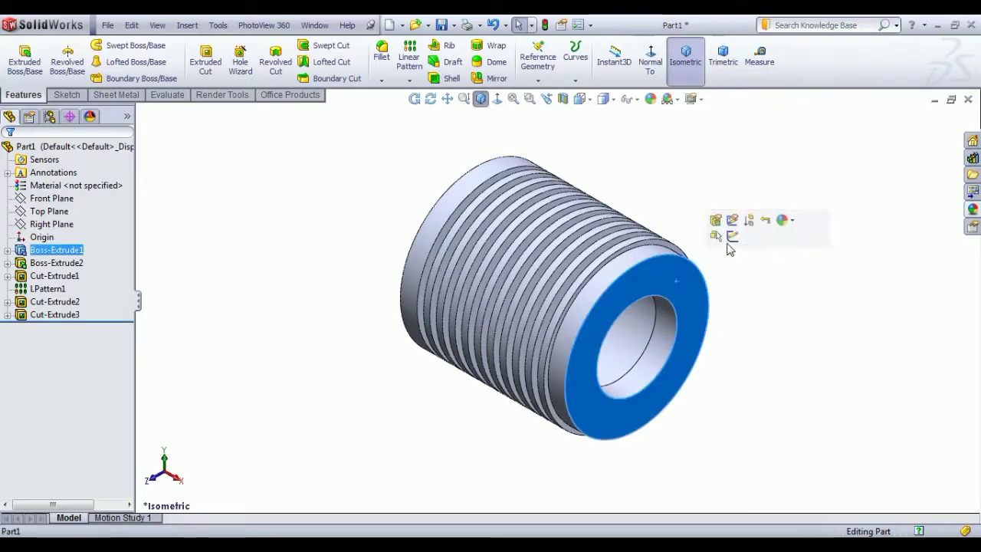
click(724, 233)
click(558, 58)
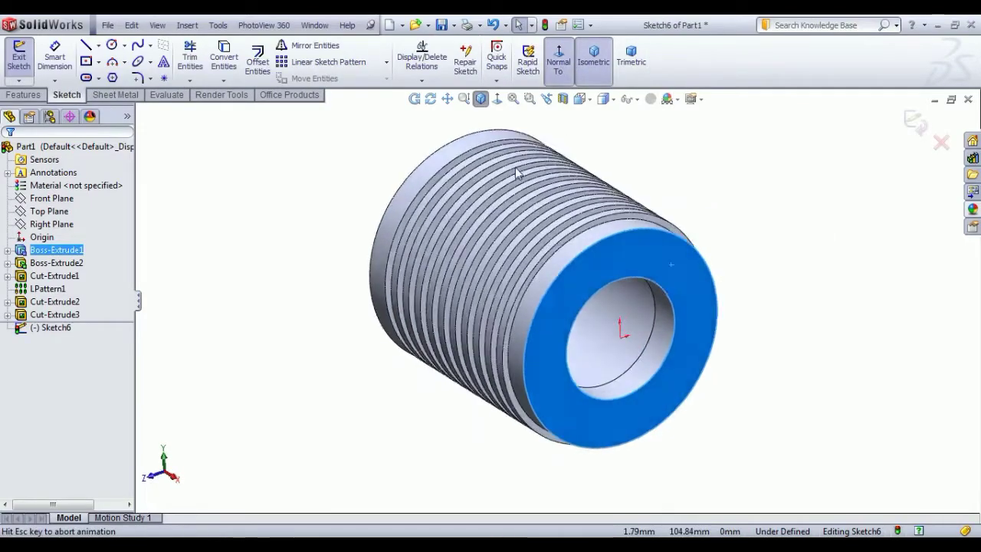
click(112, 45)
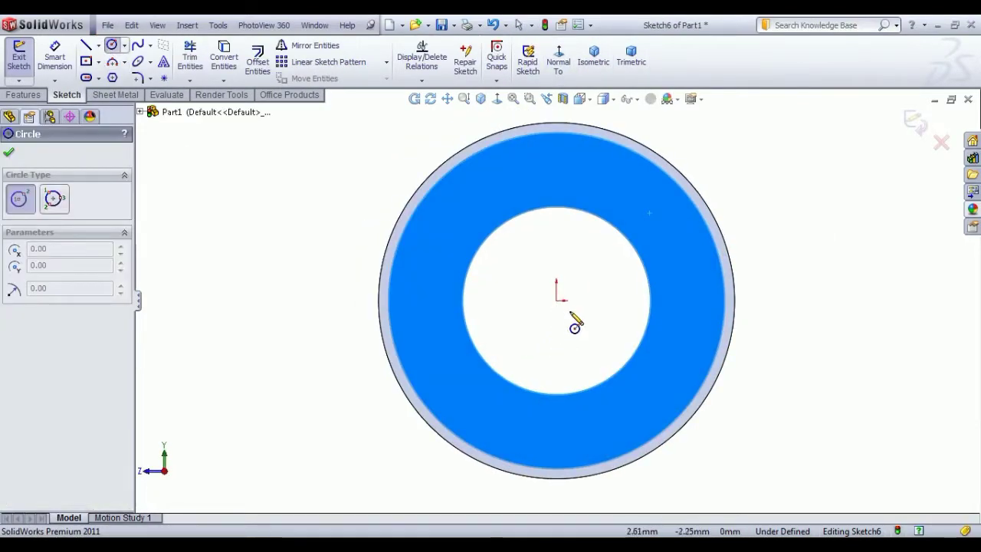
click(557, 301)
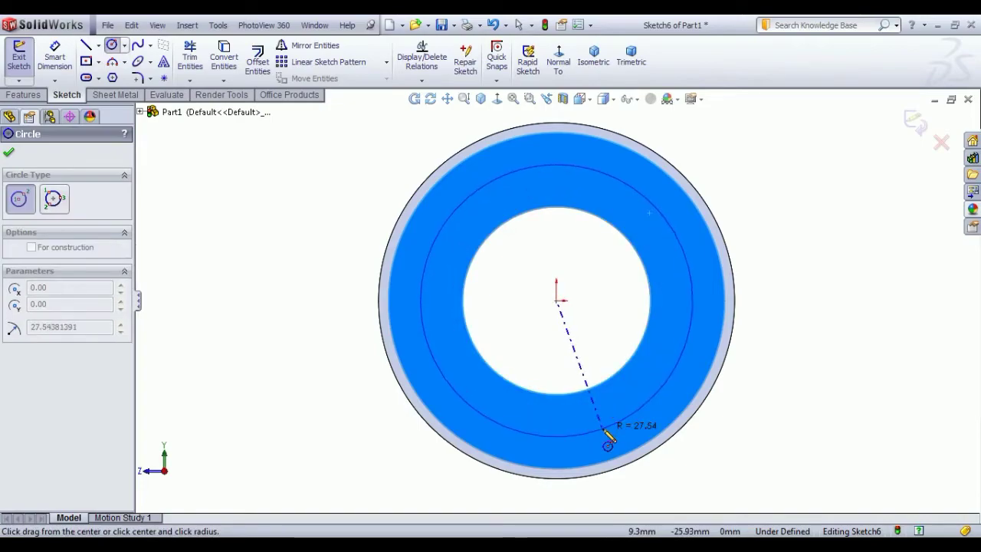
click(607, 434)
click(31, 377)
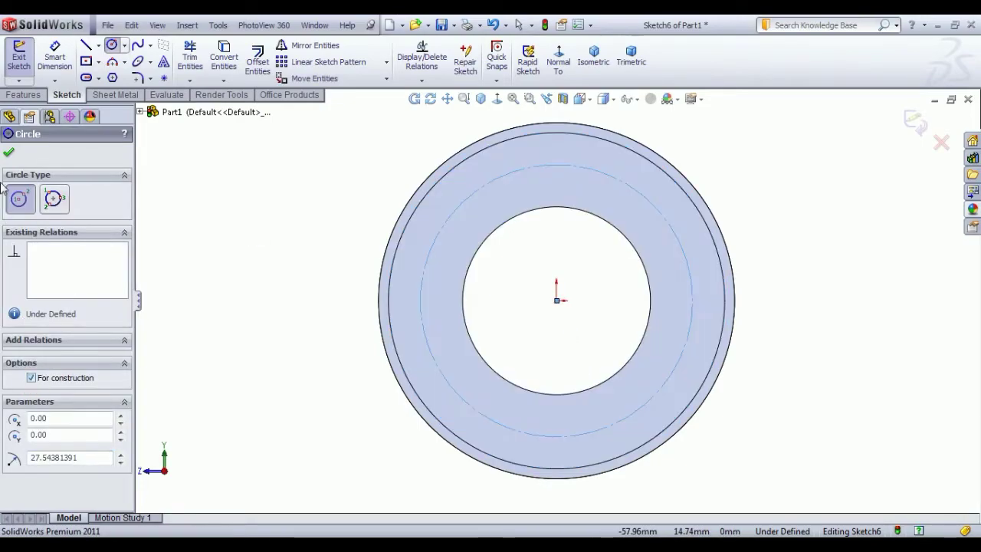
click(8, 155)
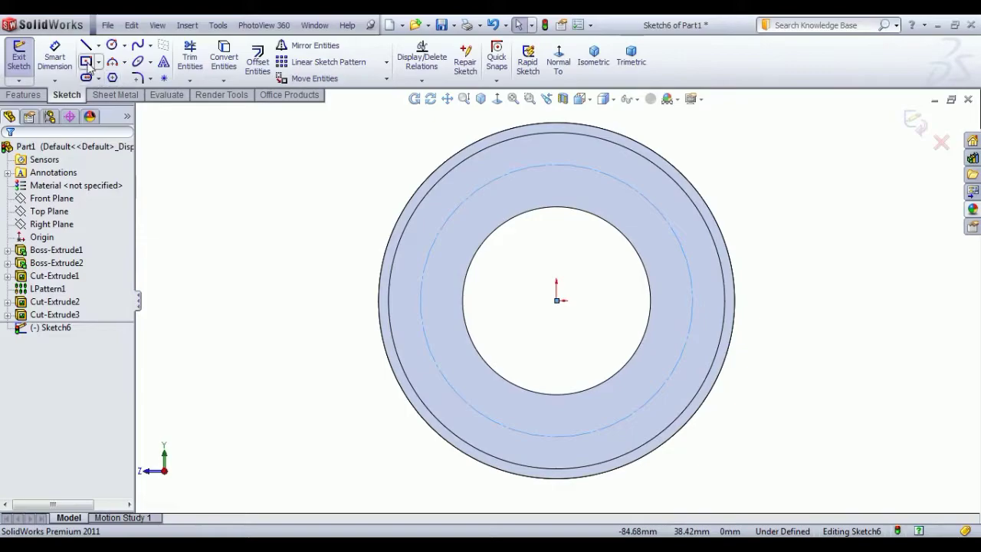
click(111, 47)
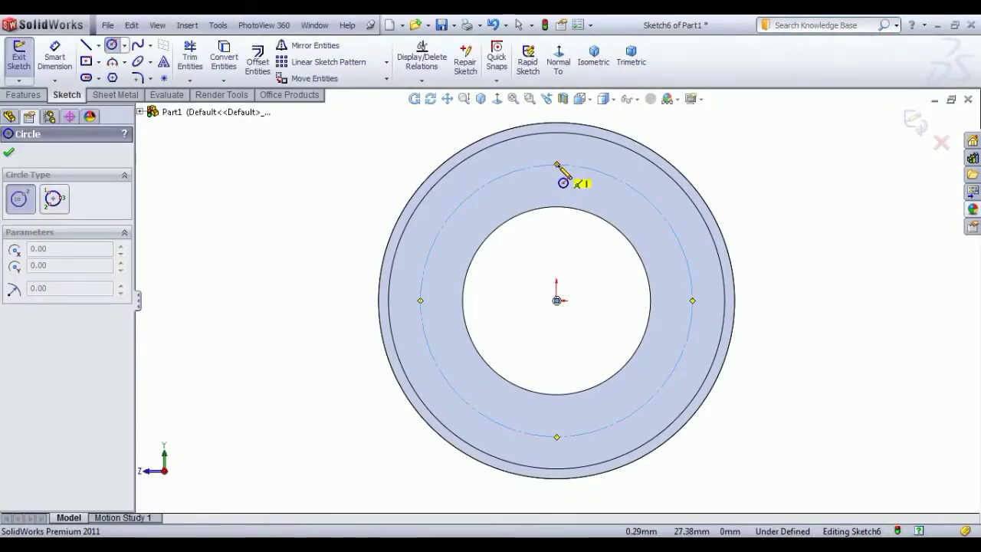
click(557, 165)
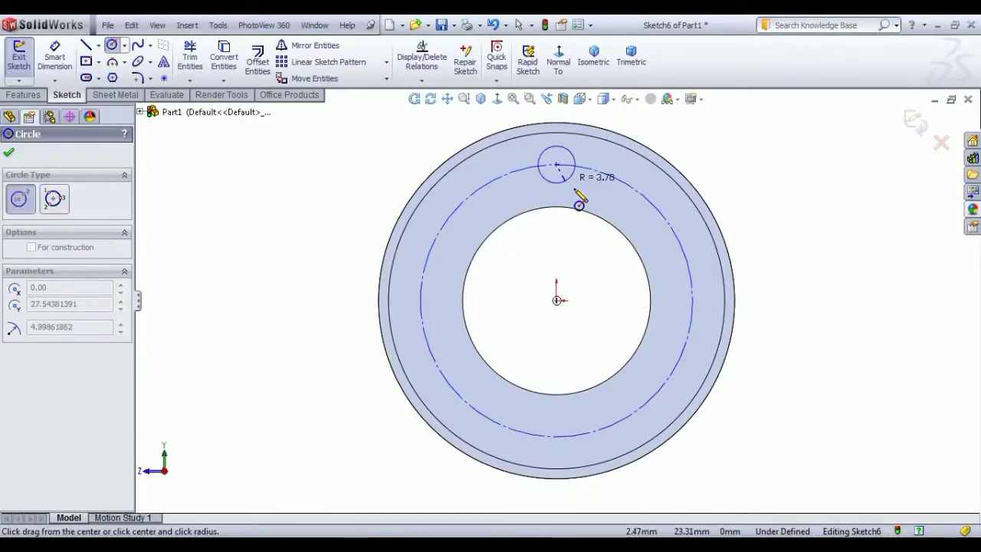
Step: Dimension the small hole circle to 5 mm diameter
right_click(227, 183)
click(264, 191)
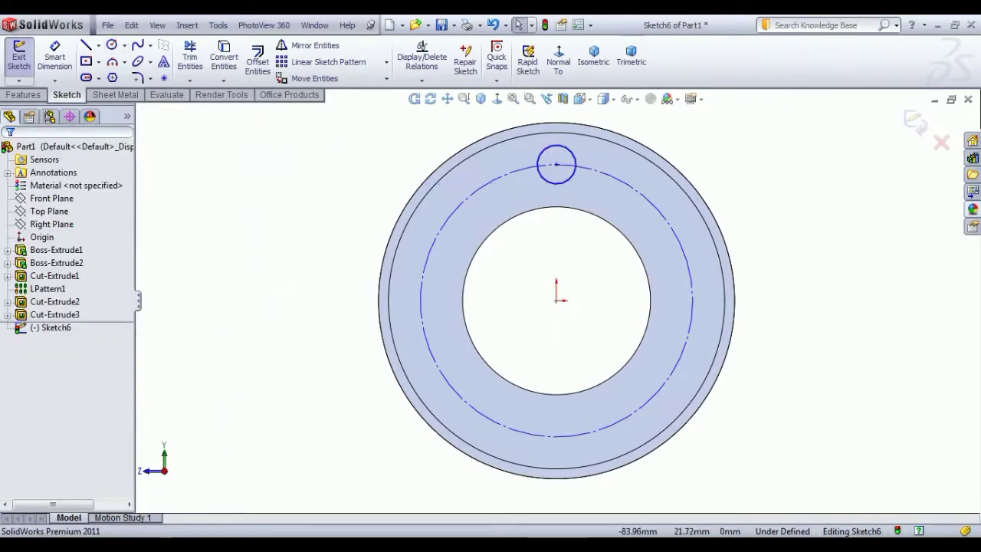
click(54, 56)
click(545, 152)
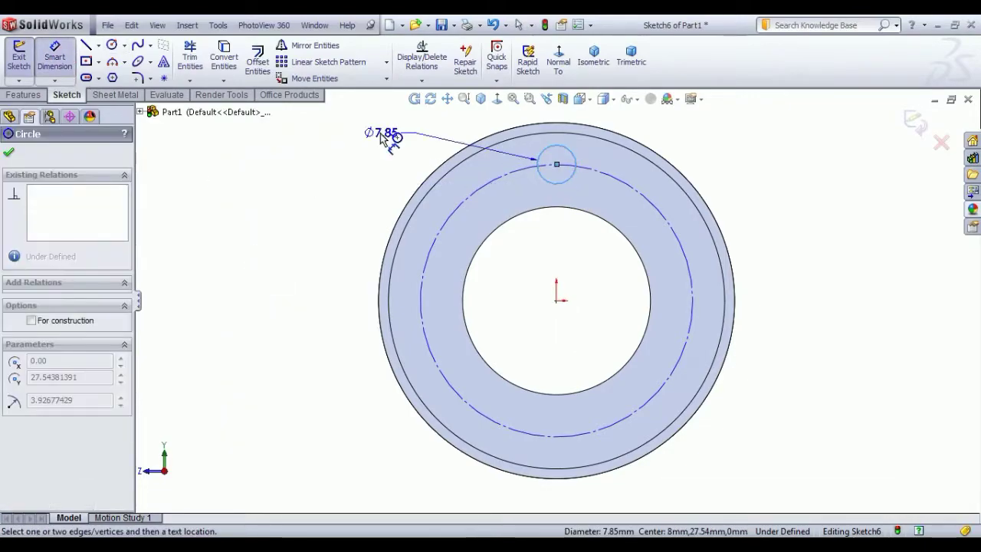
click(382, 133)
text(5)
key(Return)
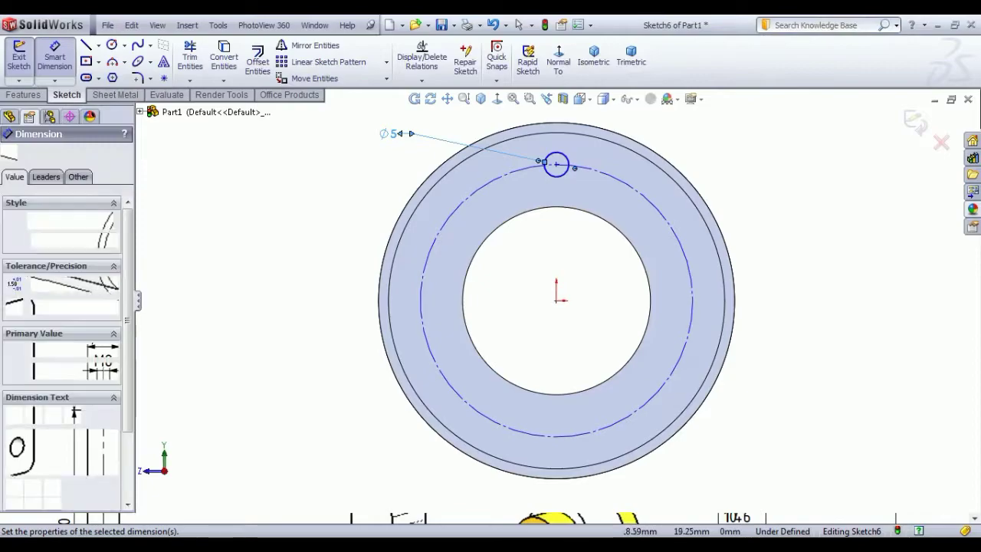
Step: Dimension the construction pitch circle to 58 mm diameter
click(659, 213)
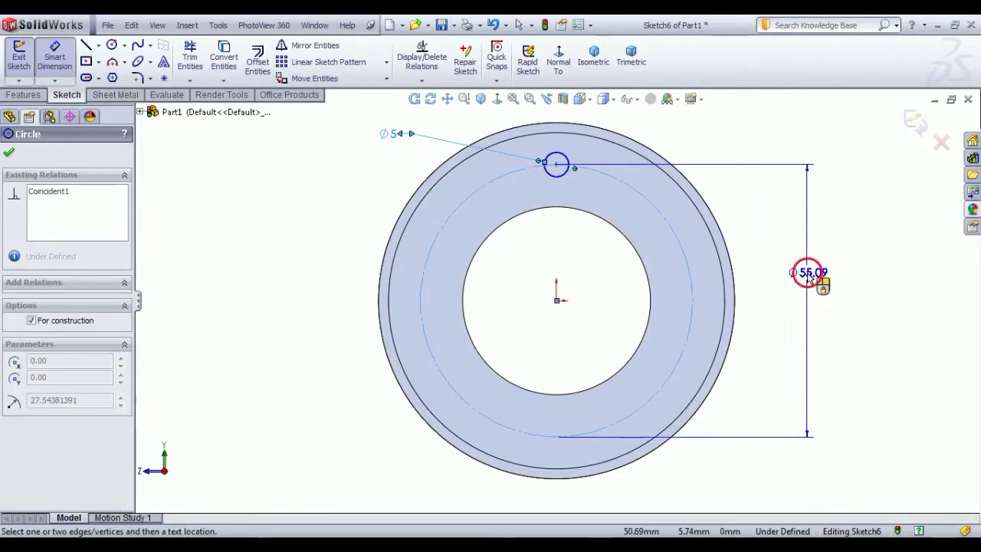
click(807, 273)
click(808, 275)
key(Return)
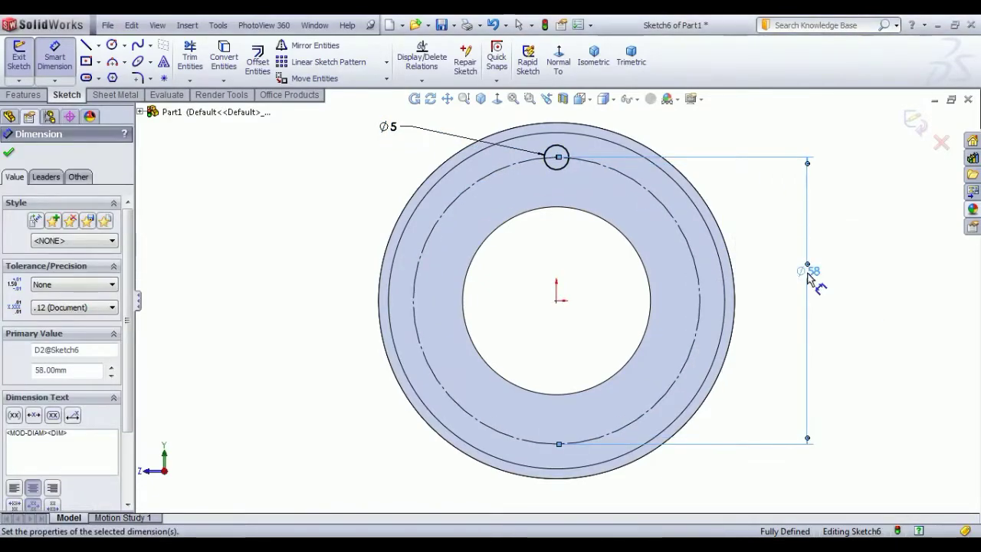
right_click(201, 230)
click(230, 238)
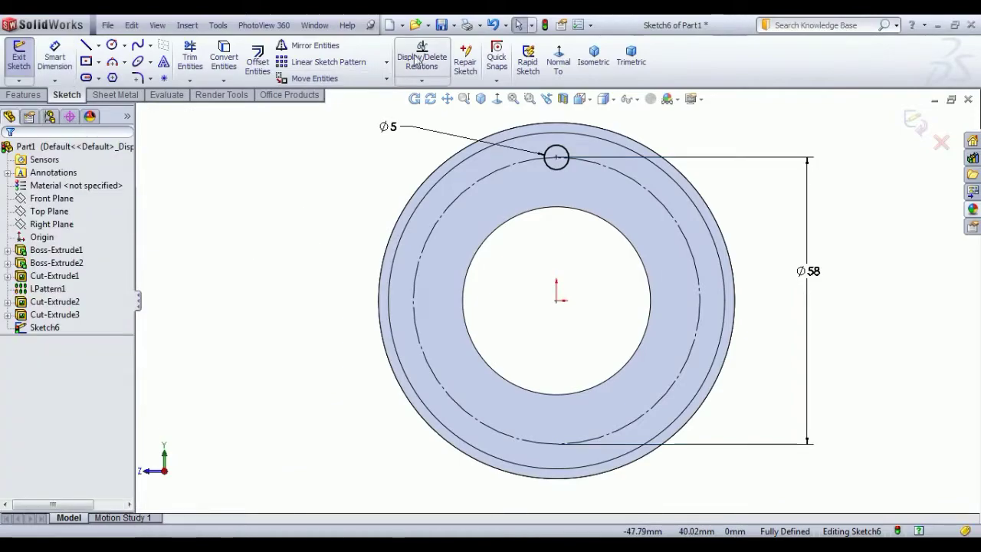
click(386, 61)
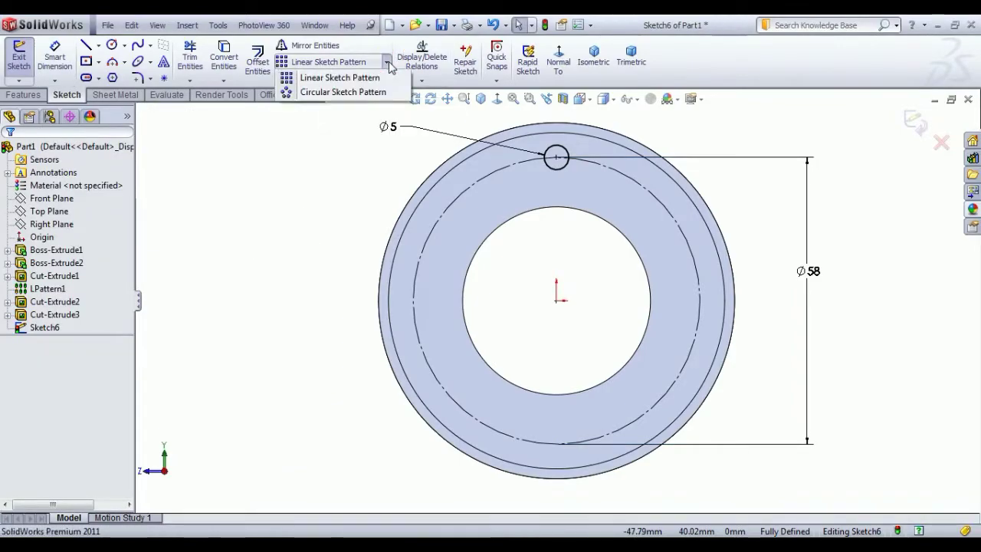
Step: Circular-pattern the Ø5 hole circle six times around the pitch circle
click(349, 93)
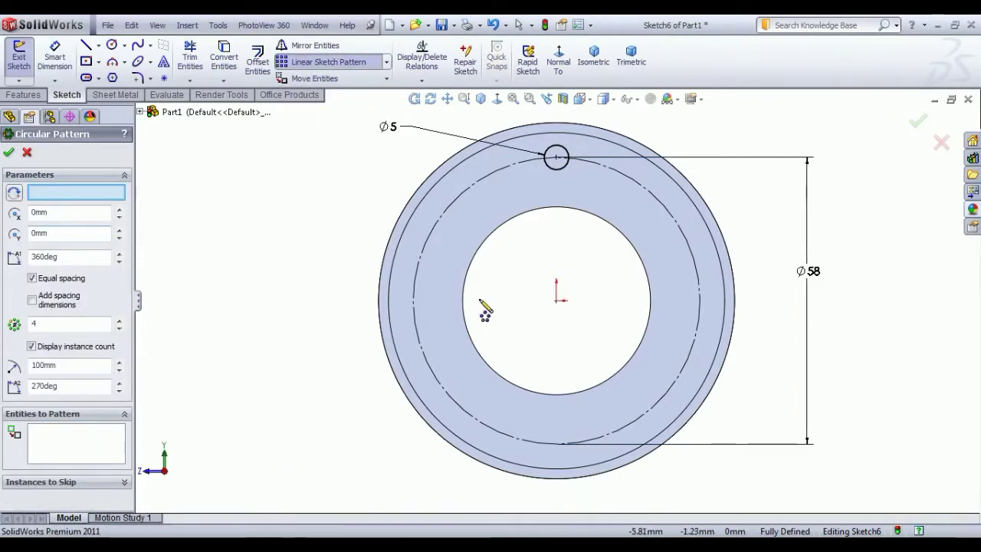
click(110, 429)
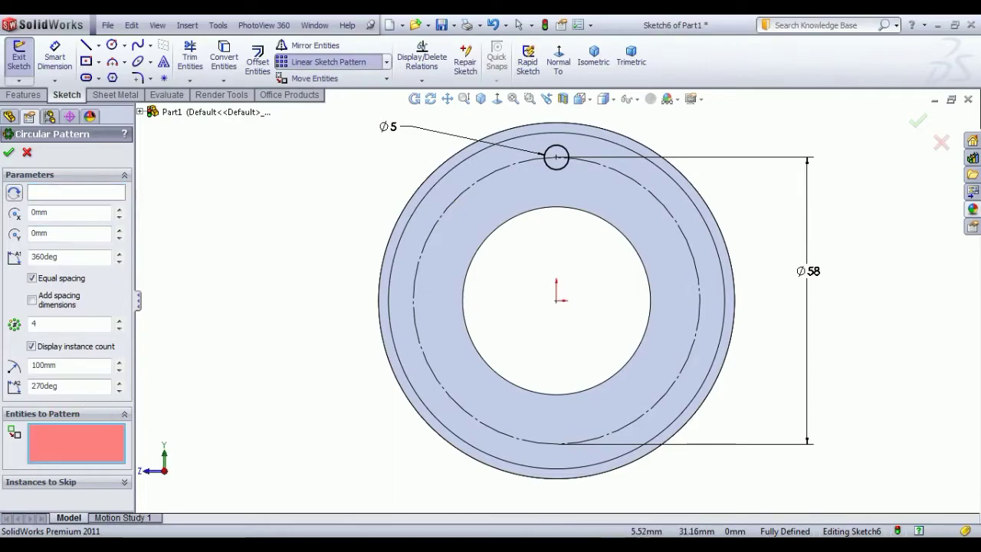
click(562, 172)
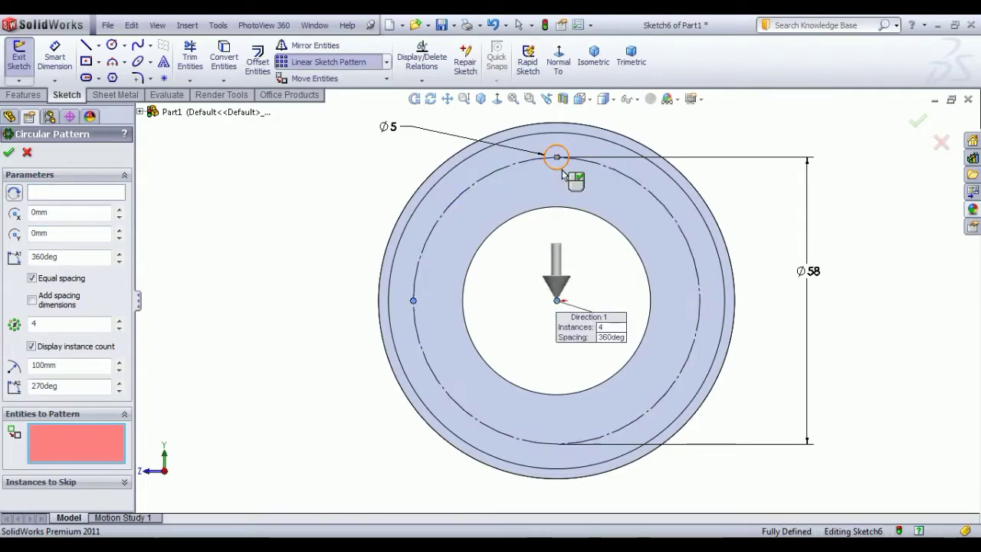
click(118, 321)
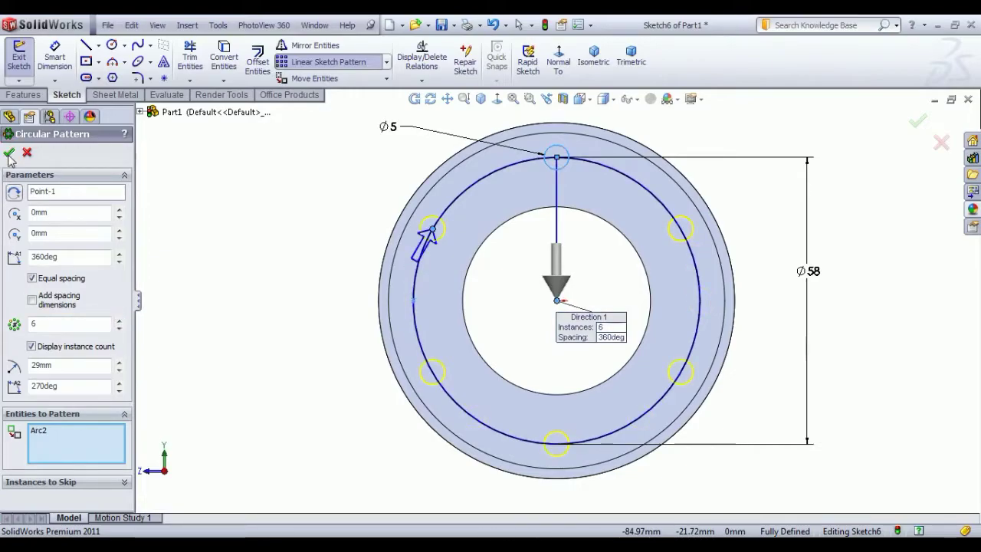
click(9, 154)
Step: Run Fully Define Sketch so Sketch6 becomes fully defined
click(230, 282)
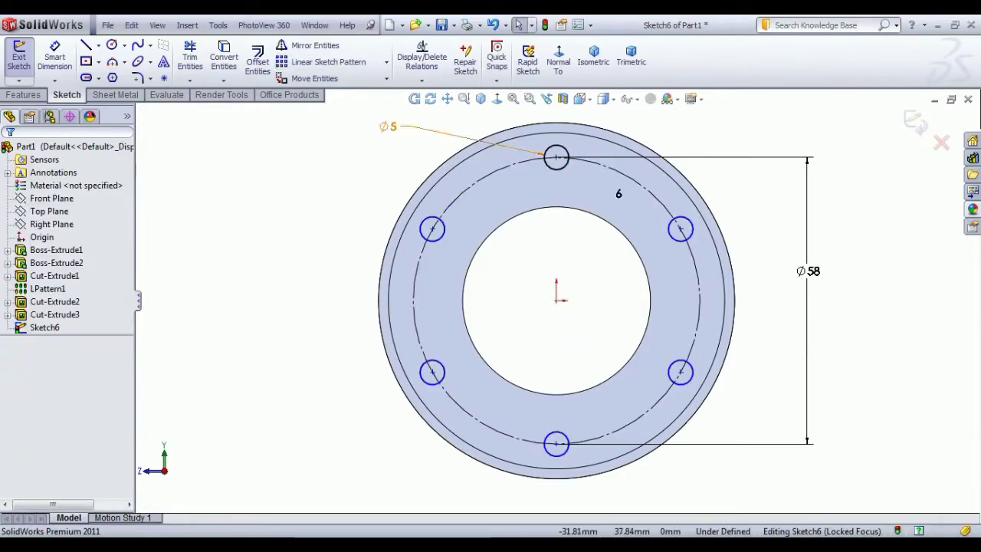
click(422, 81)
click(460, 120)
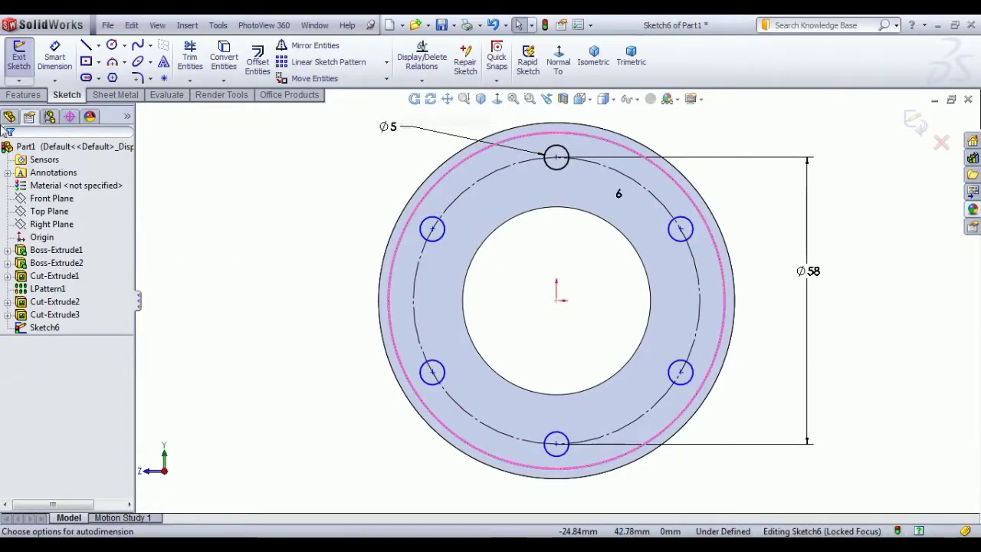
Step: Extruded-cut the six Ø5 holes Up To Surface at the chosen face, then view isometric
click(18, 64)
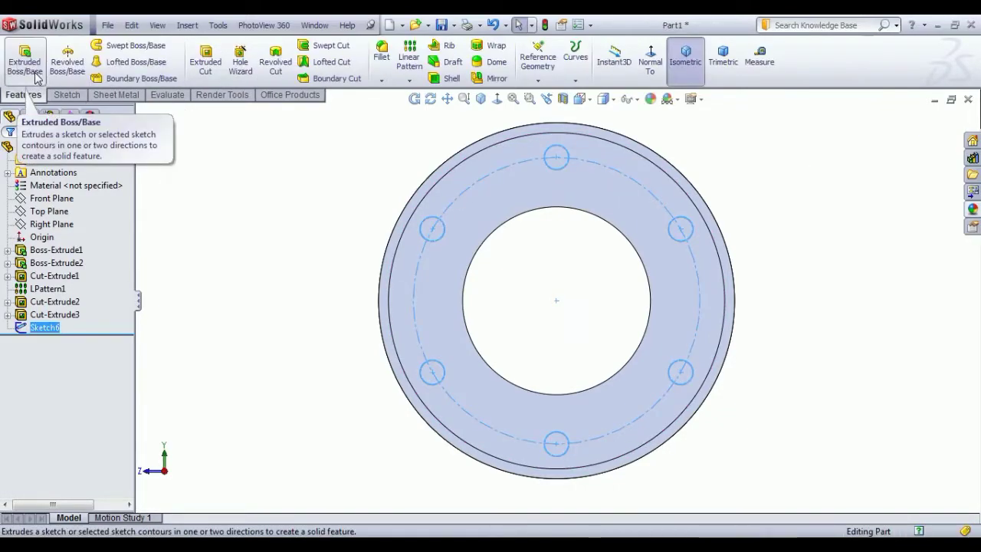
click(206, 63)
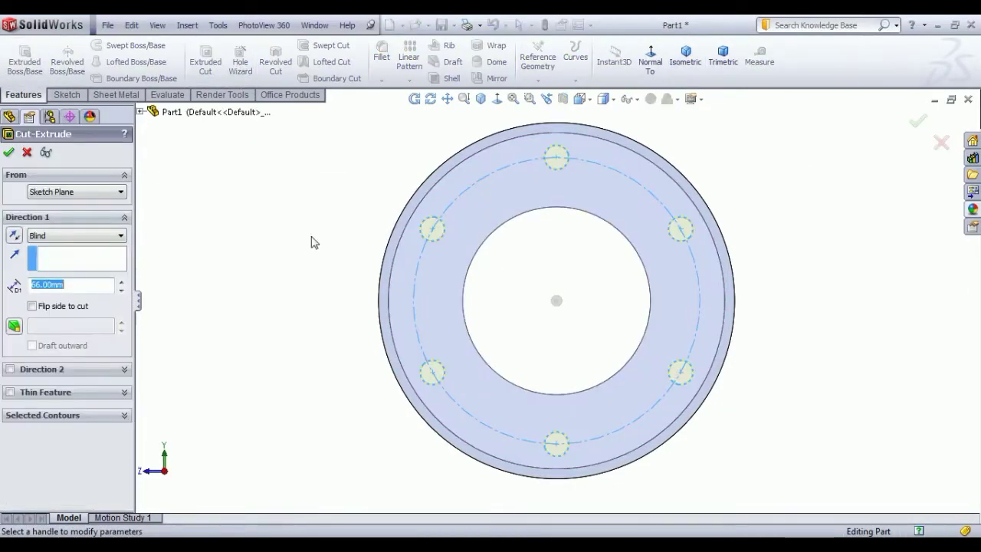
middle_drag(311, 242, 446, 267)
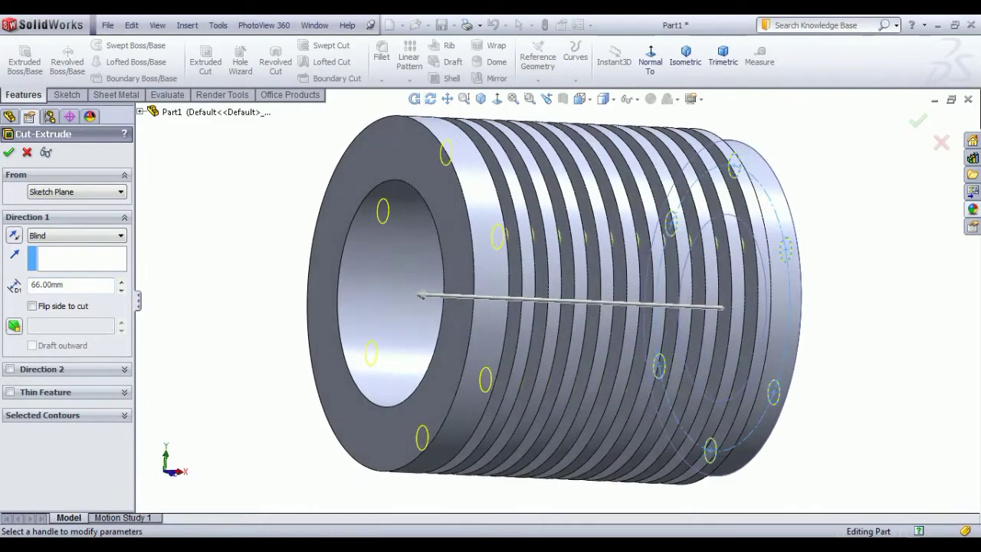
scroll(677, 191, down, 3)
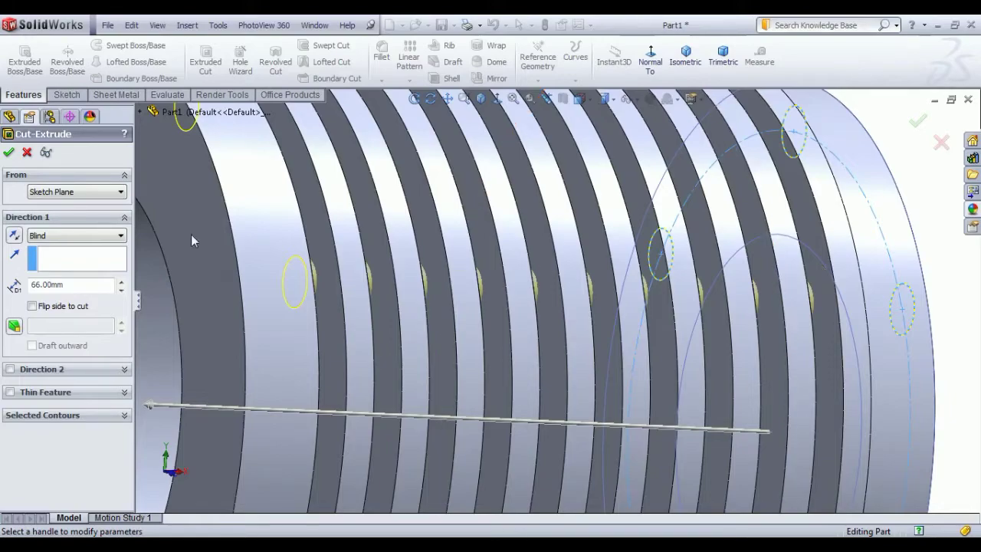
click(805, 214)
scroll(808, 229, up, 5)
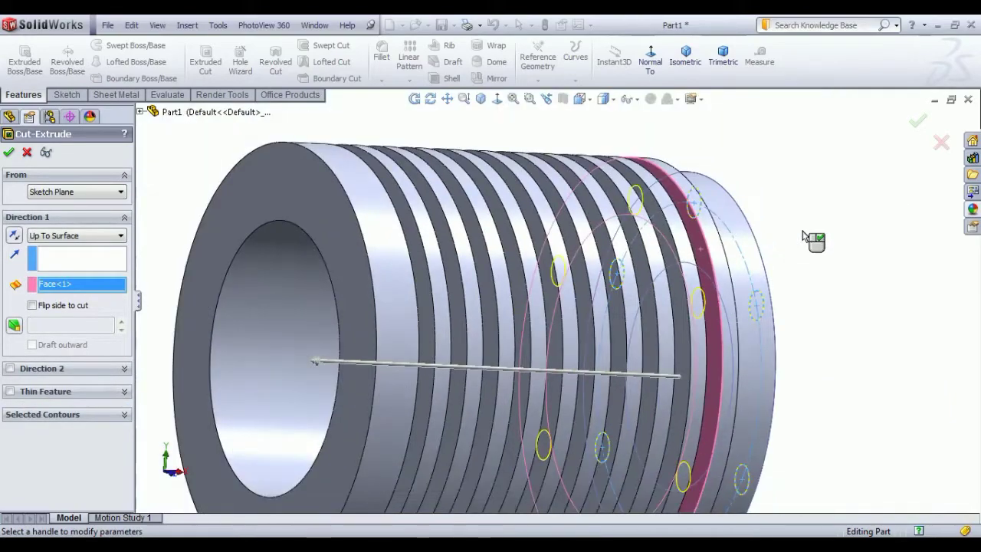
middle_drag(810, 237, 794, 263)
click(9, 153)
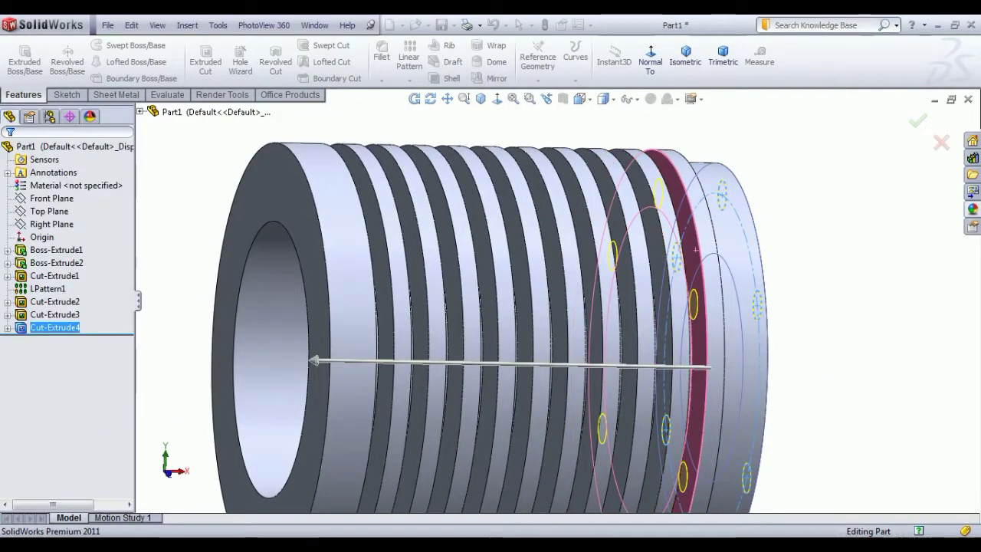
scroll(682, 323, down, 5)
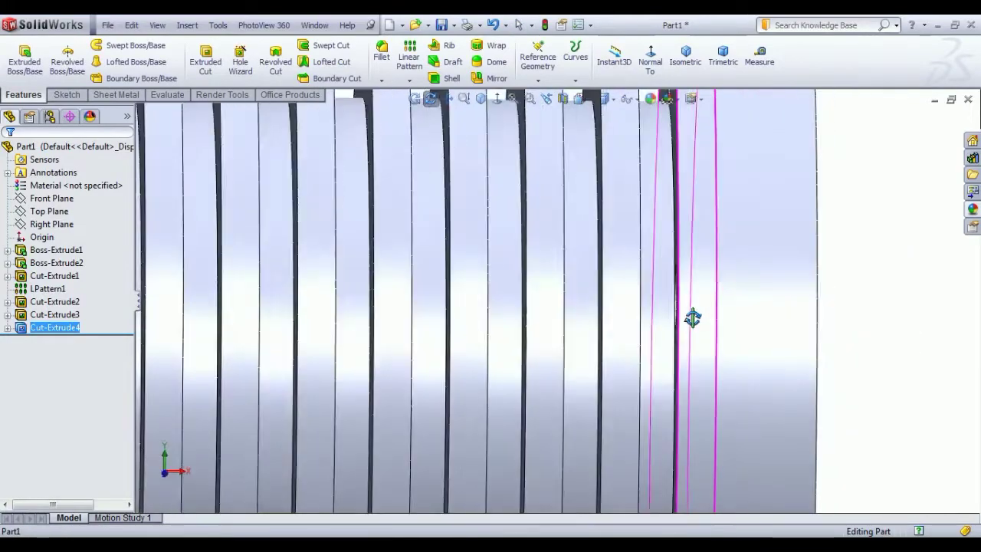
middle_drag(681, 323, 700, 321)
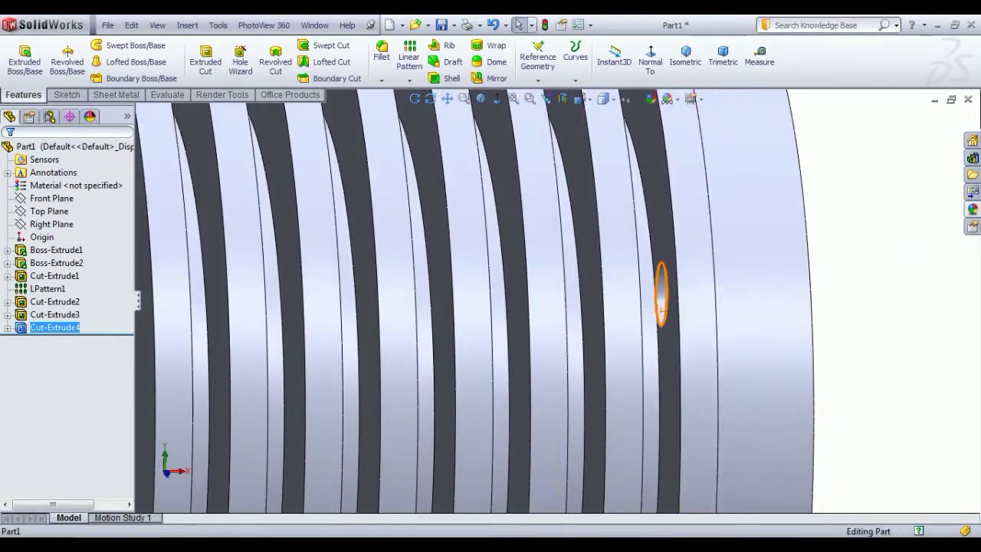
click(686, 58)
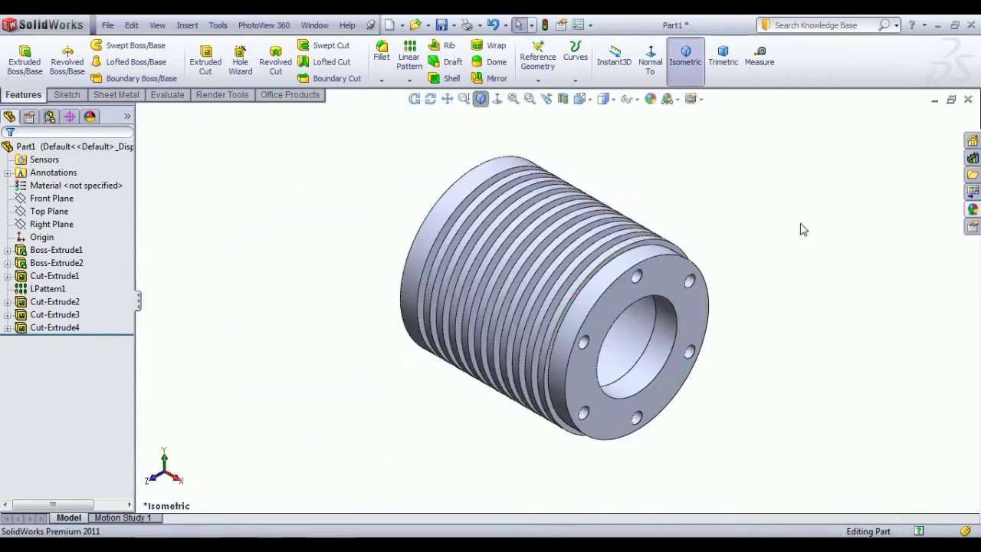
Step: Add a 1 mm × 45° Chamfer to the outer rim edge of the plain end
click(381, 52)
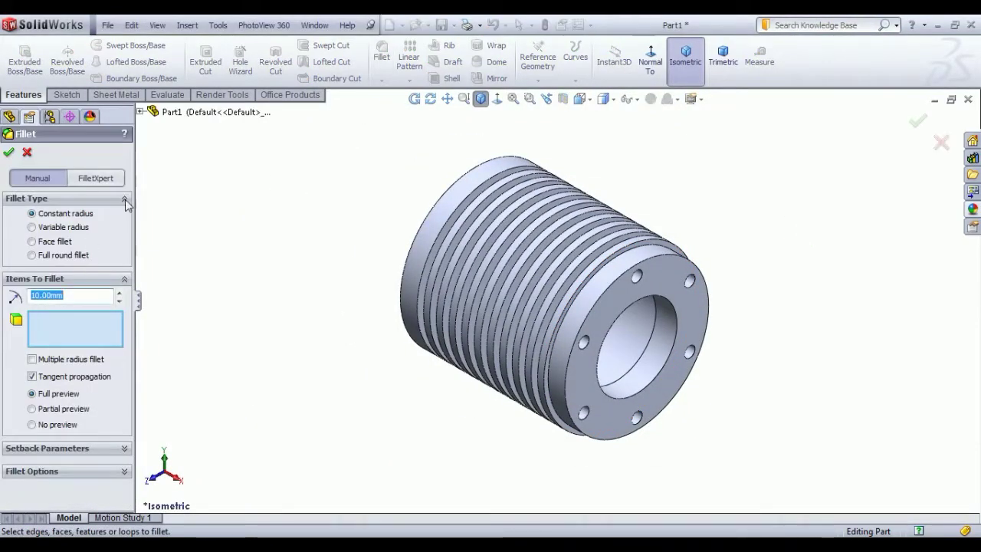
click(26, 153)
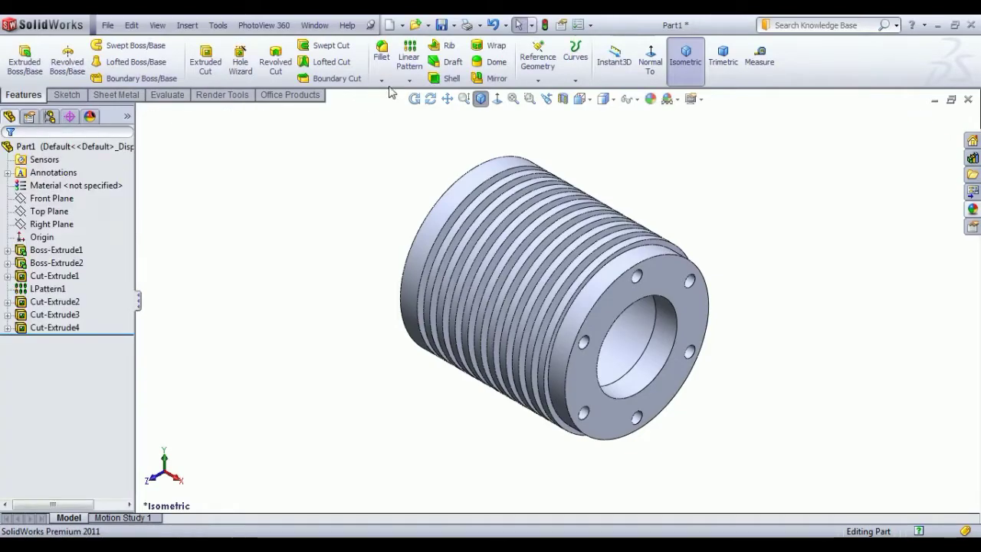
click(381, 80)
click(392, 109)
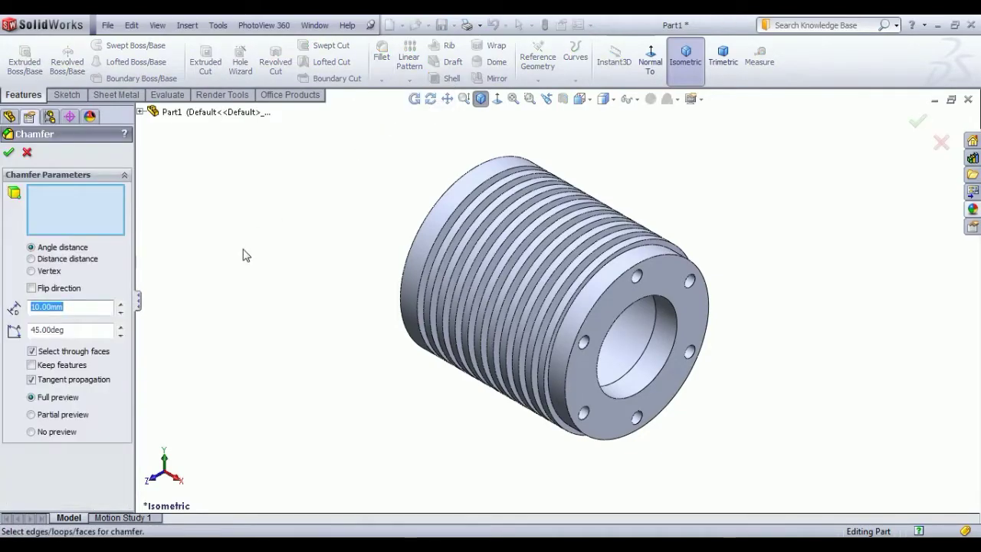
middle_drag(384, 272, 510, 257)
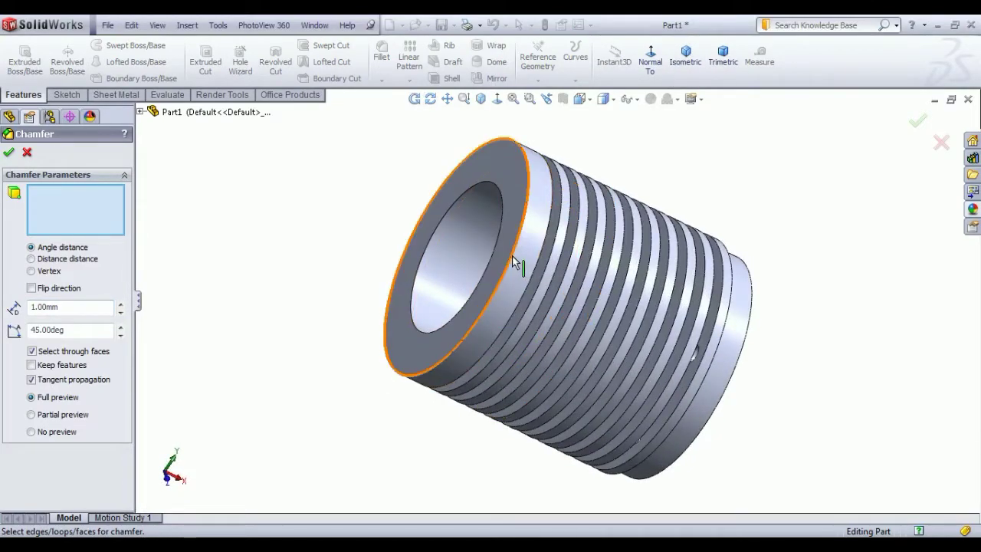
click(520, 265)
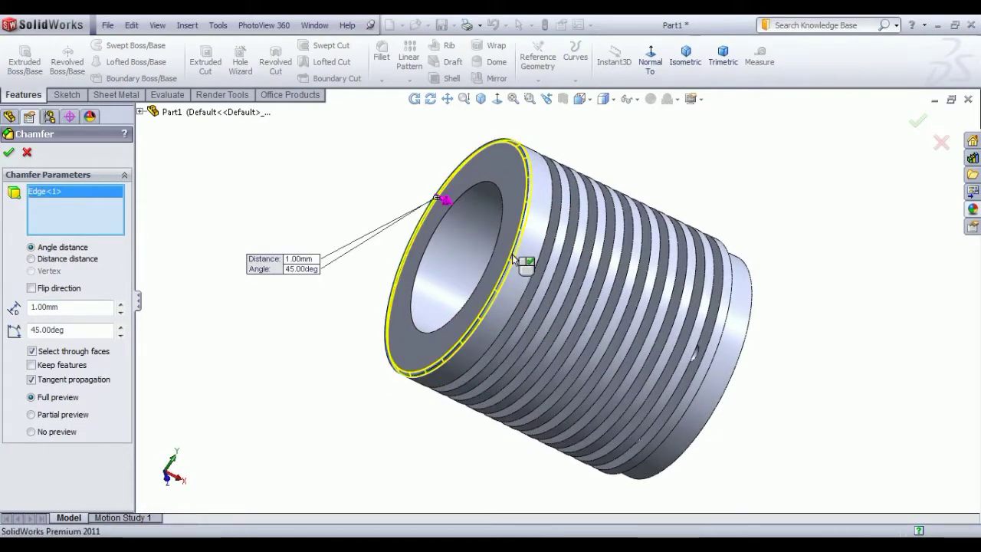
key(Return)
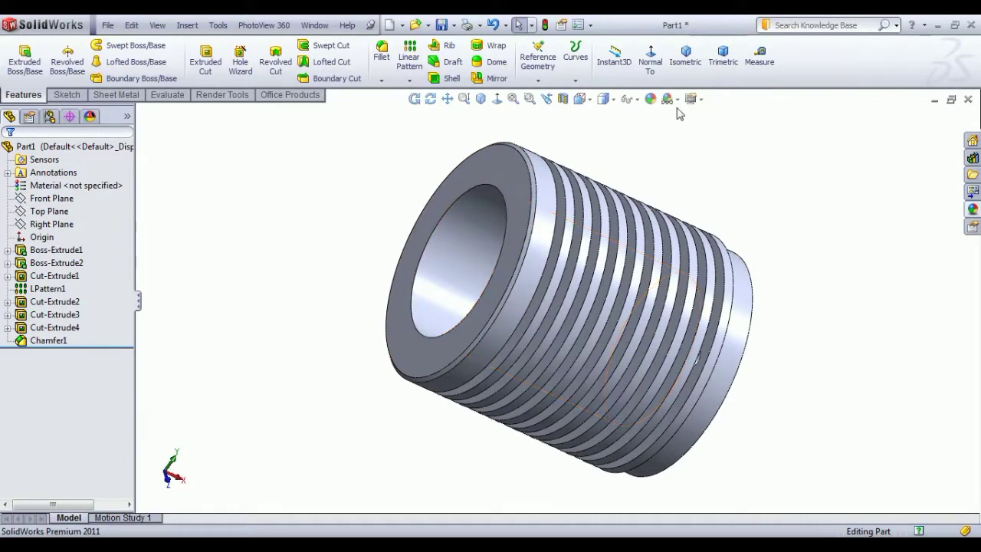
Step: Apply polished brass from Appearances > Metal > Brass to the whole cylinder
click(685, 55)
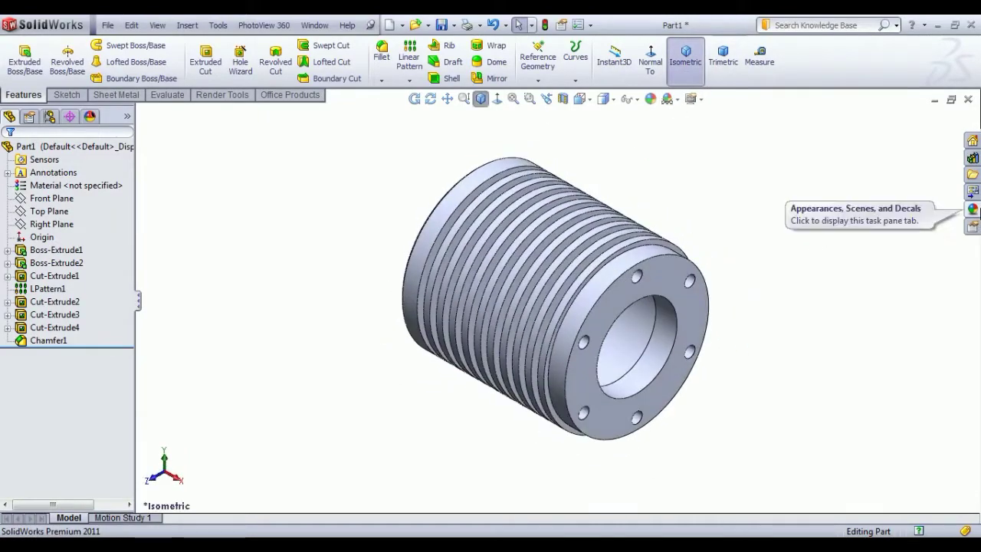
click(972, 209)
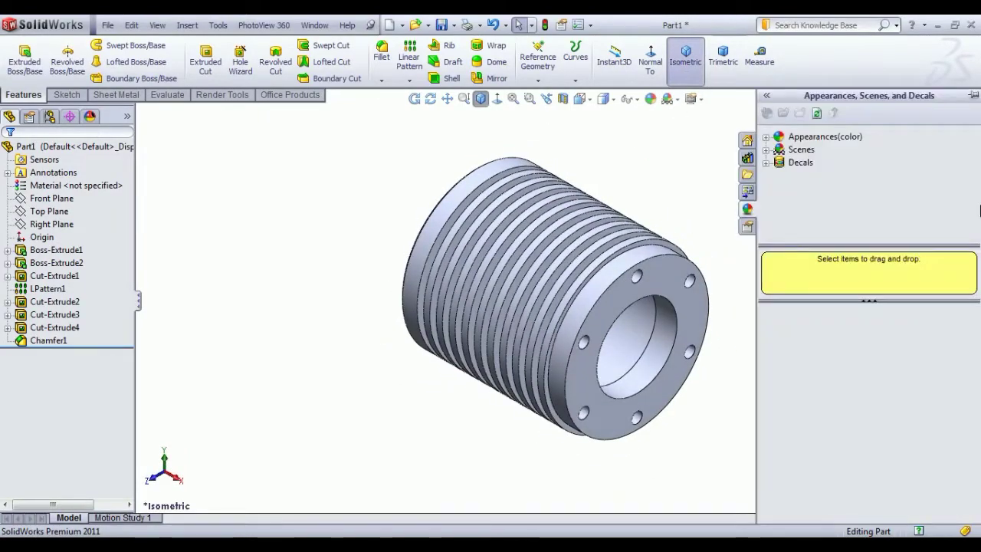
click(780, 137)
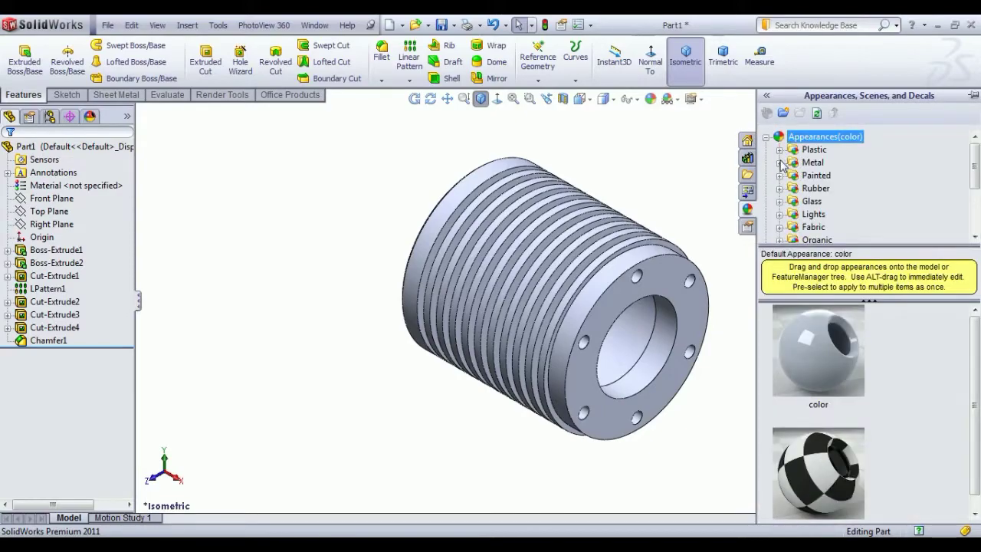
click(780, 163)
click(825, 201)
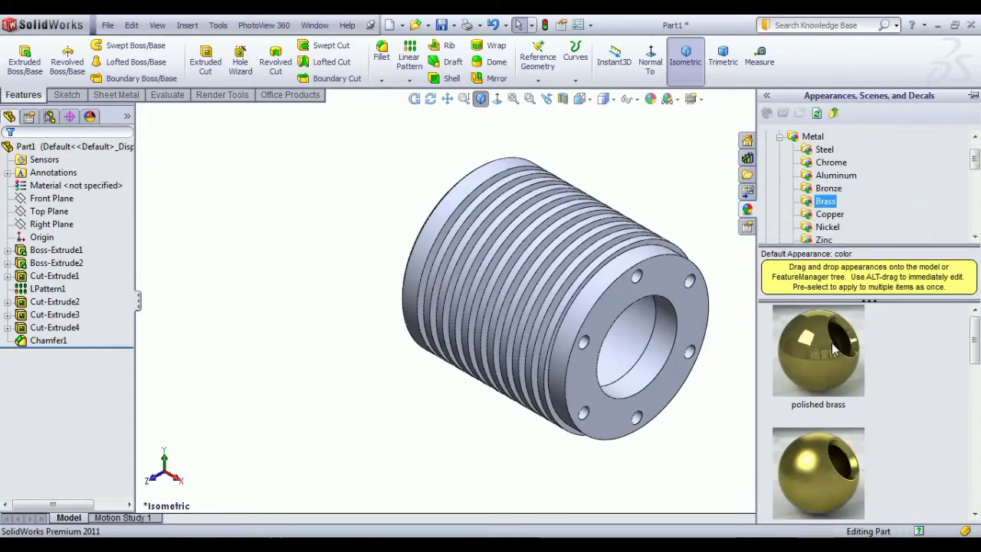
double_click(835, 349)
drag(832, 342, 478, 398)
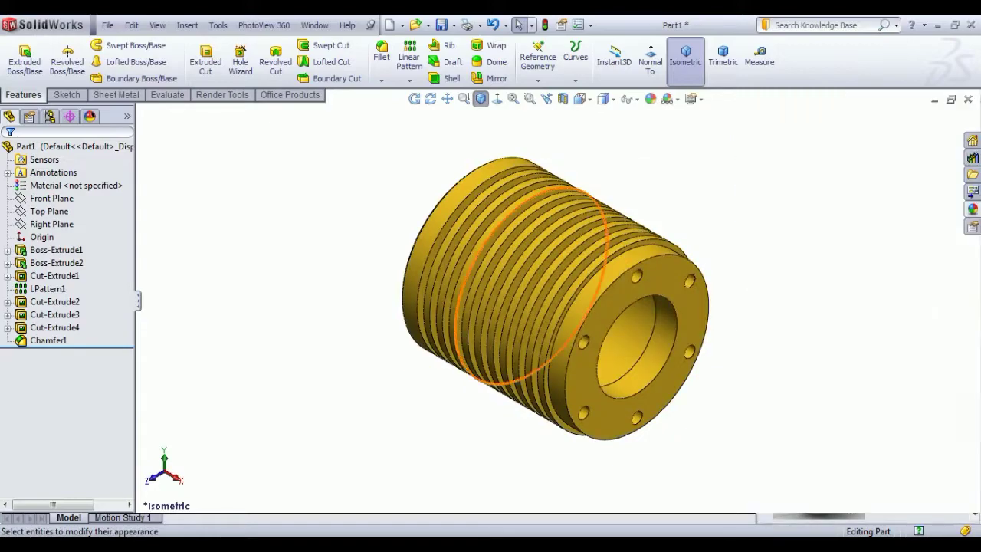
click(681, 65)
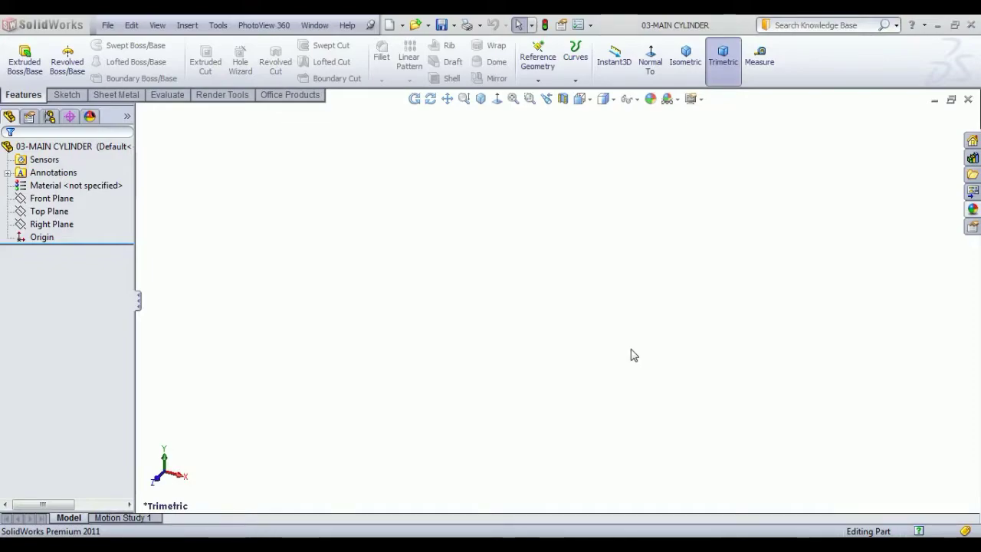
Step: On the Right Plane, draw a circle at the origin and dimension its diameter 44 mm
click(67, 212)
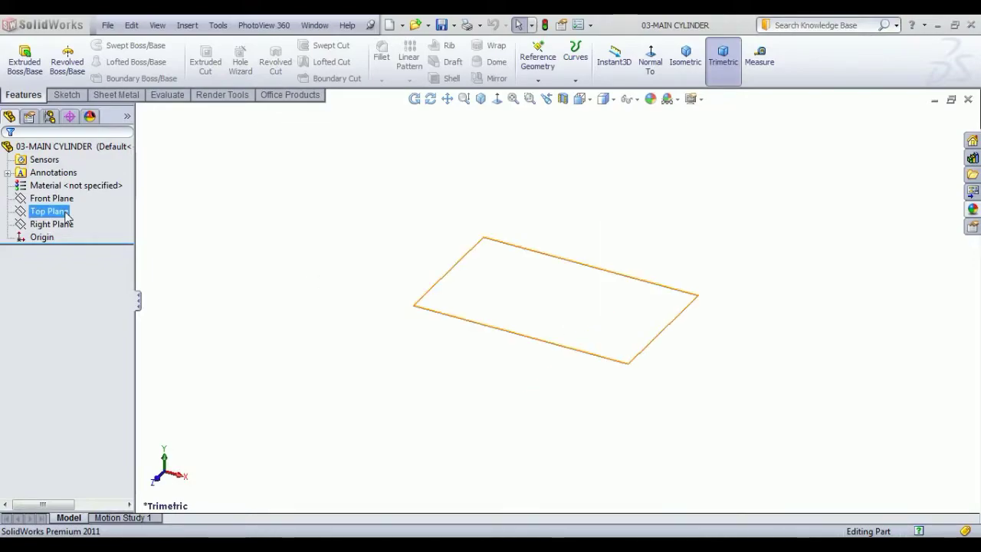
click(52, 224)
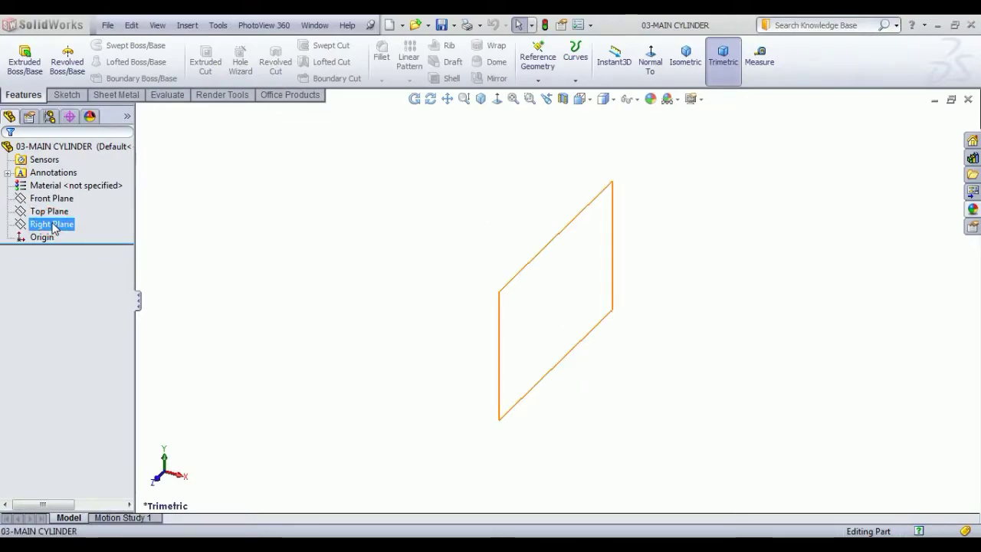
click(65, 203)
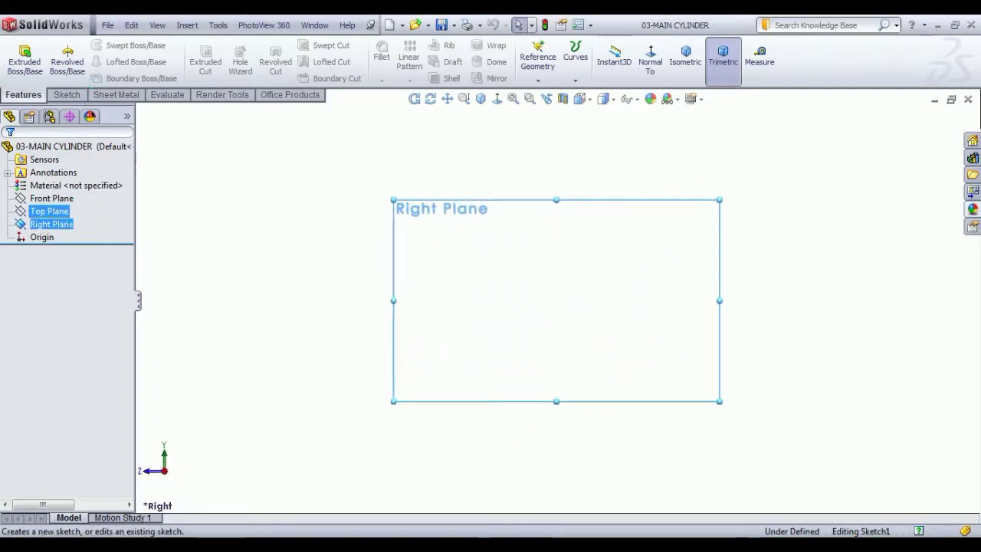
click(111, 46)
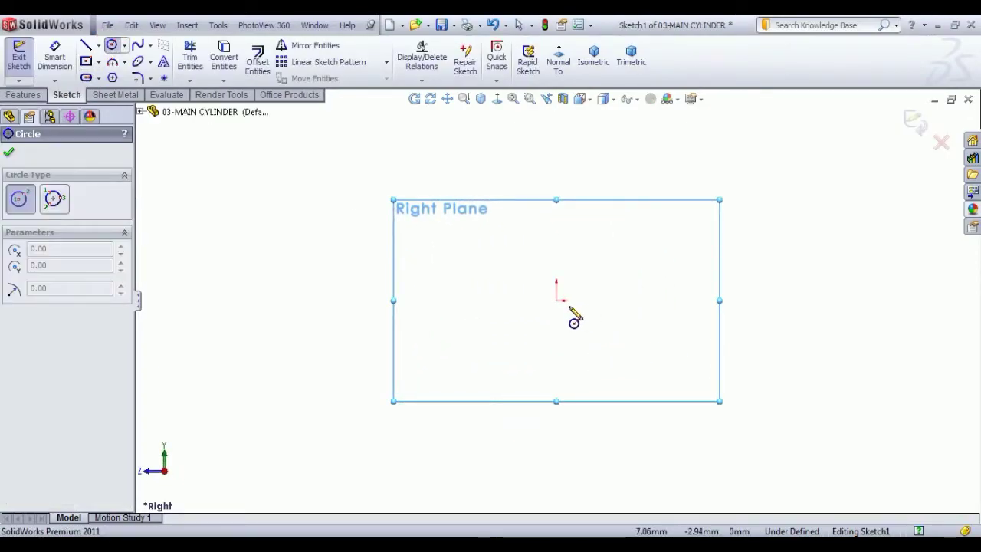
click(557, 300)
click(610, 355)
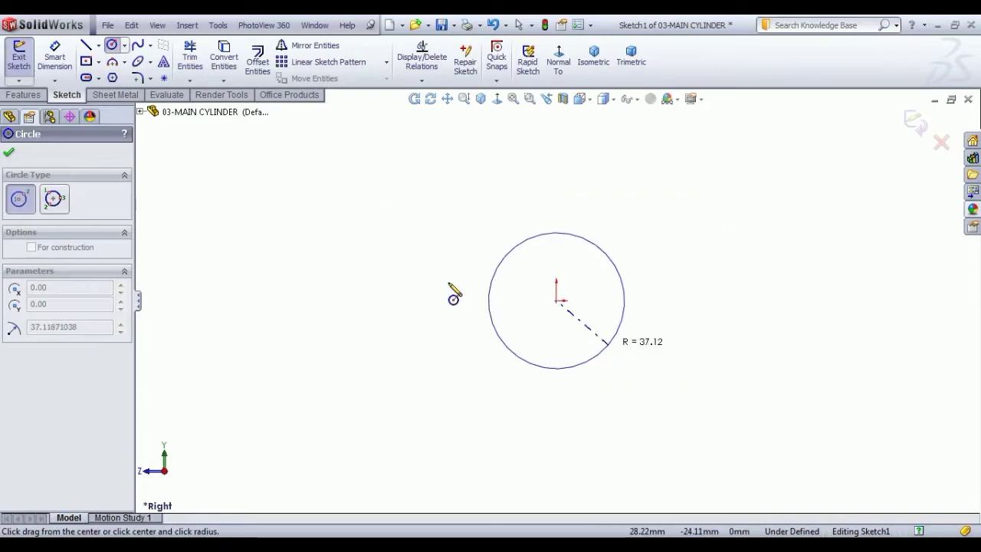
click(71, 55)
click(491, 301)
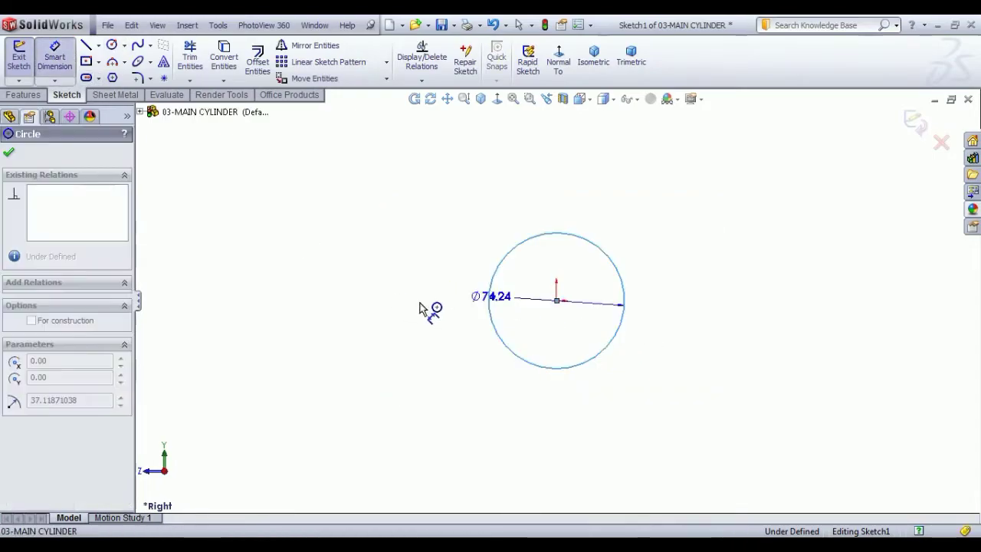
click(420, 307)
text(44)
key(Return)
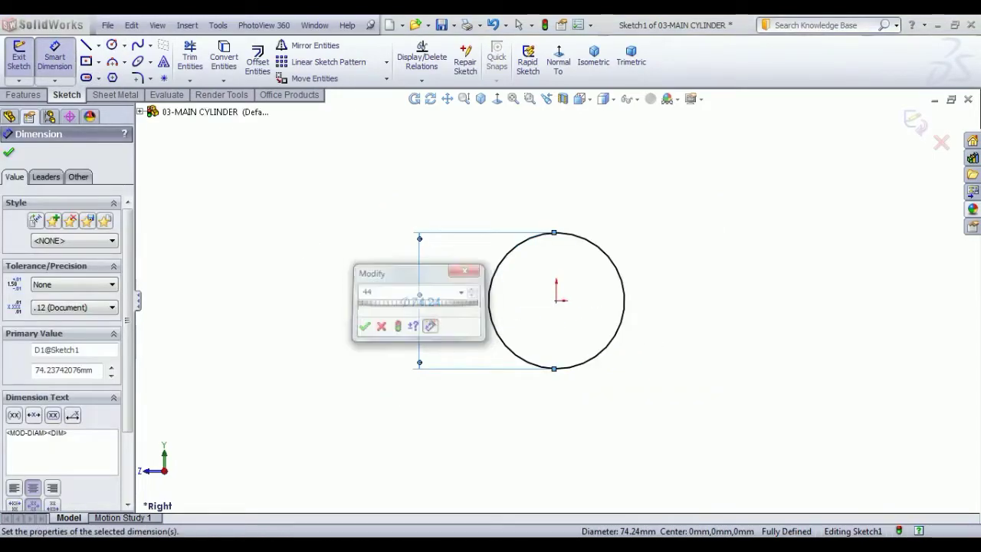
Step: Extrude the 44 mm circle 16 mm into a cylinder
click(19, 57)
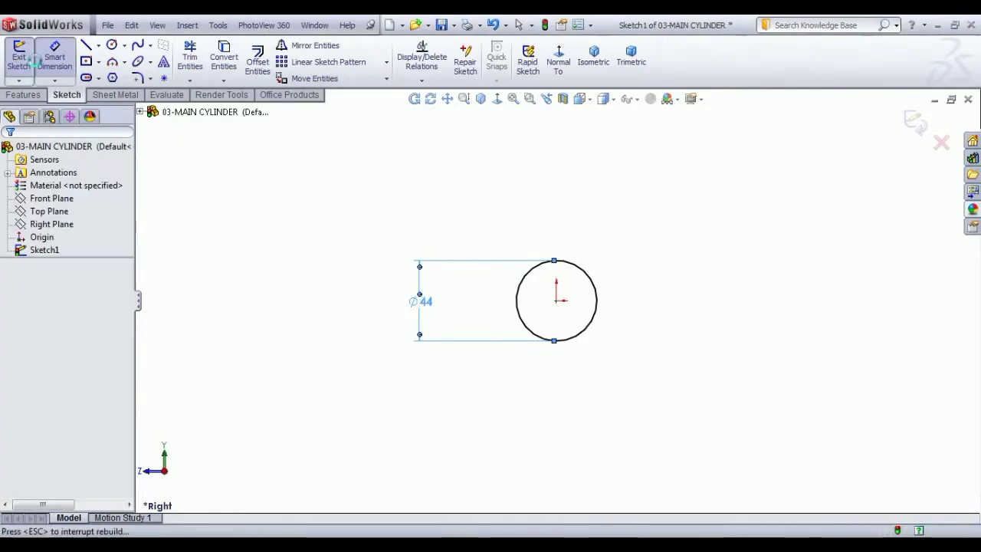
click(26, 70)
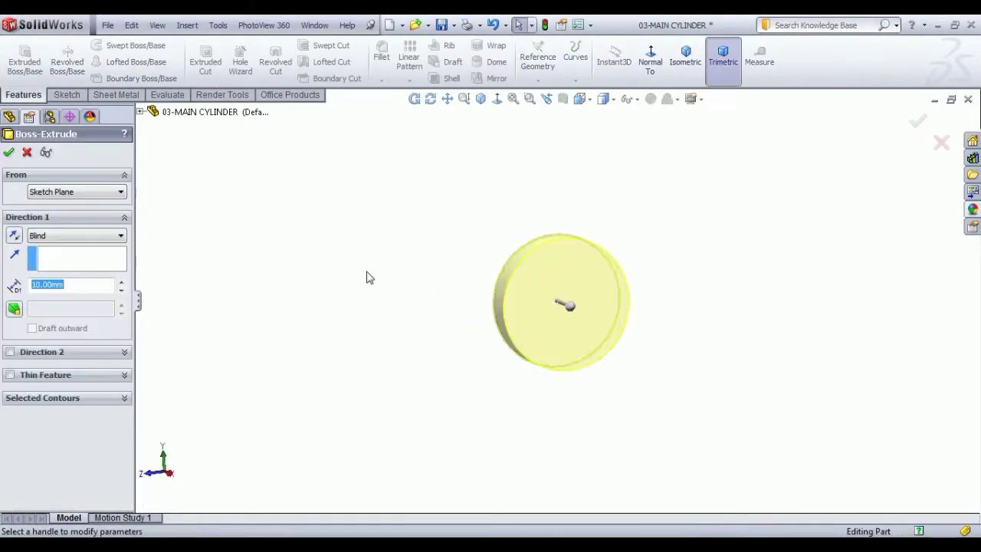
text(16)
key(Return)
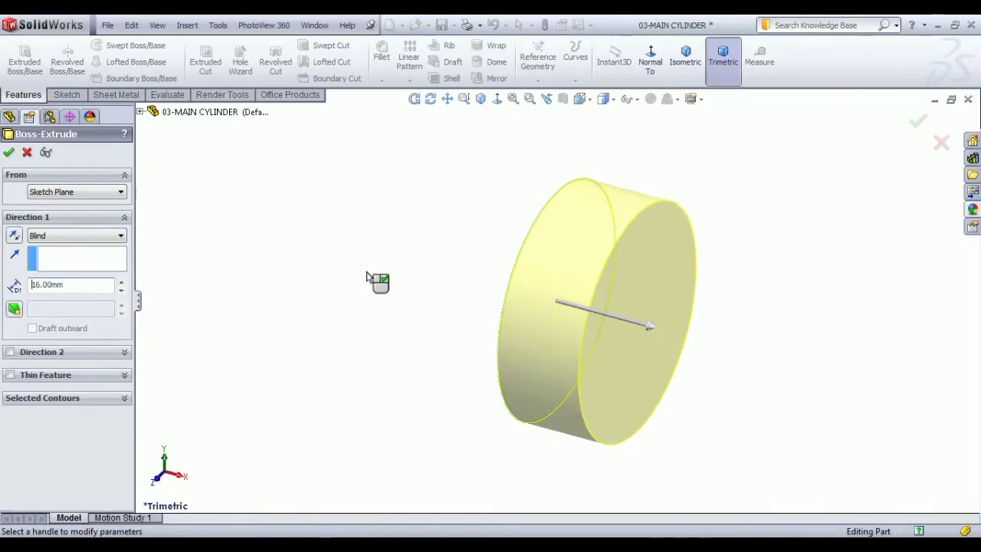
right_click(367, 277)
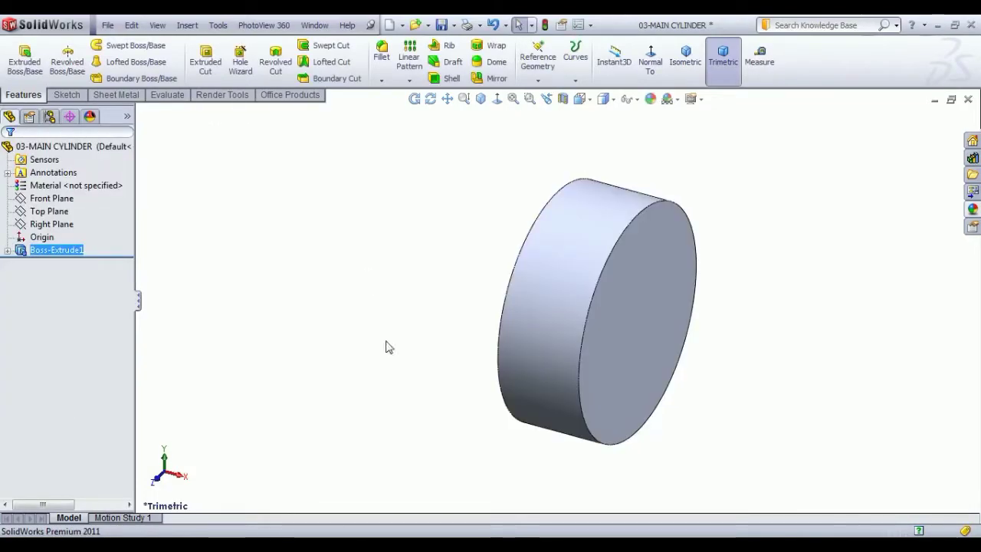
key(f)
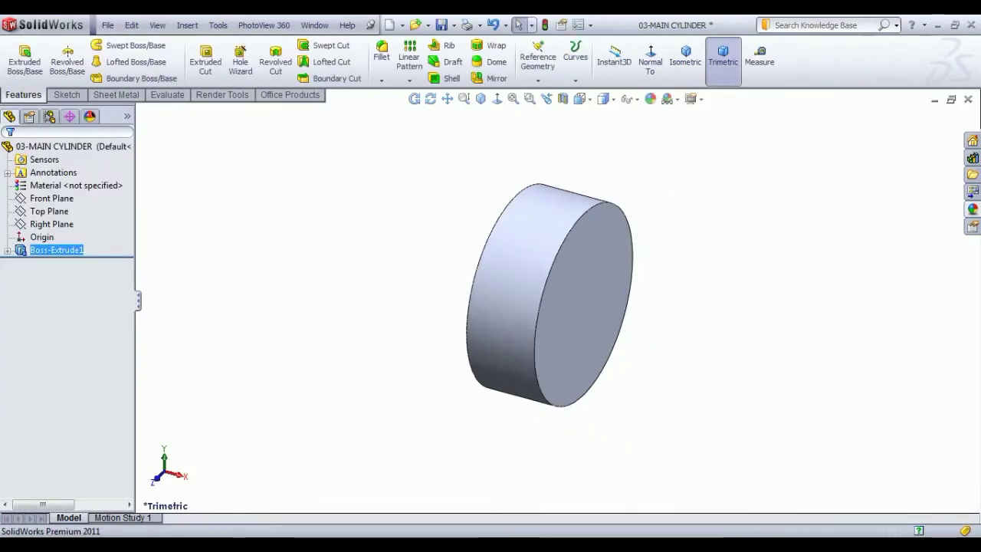
Step: Sketch a Ø48 circle on the cylinder's front face and extrude it 10 mm as a collar
click(582, 314)
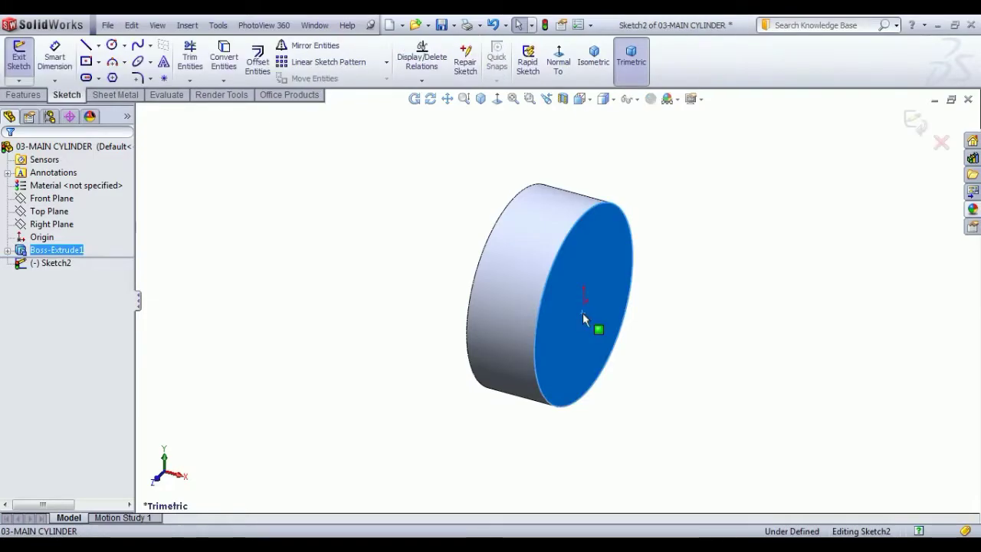
click(113, 46)
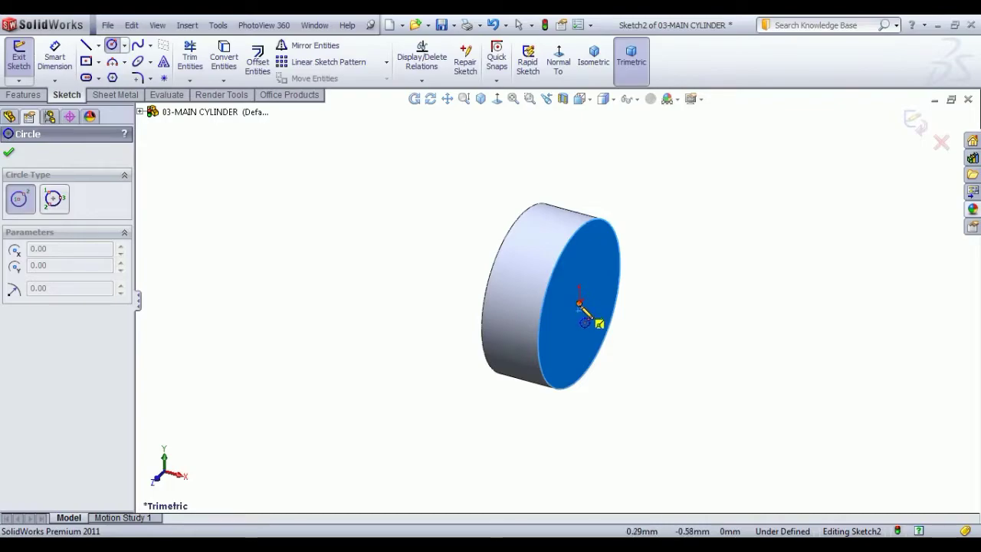
click(581, 305)
click(589, 404)
click(55, 58)
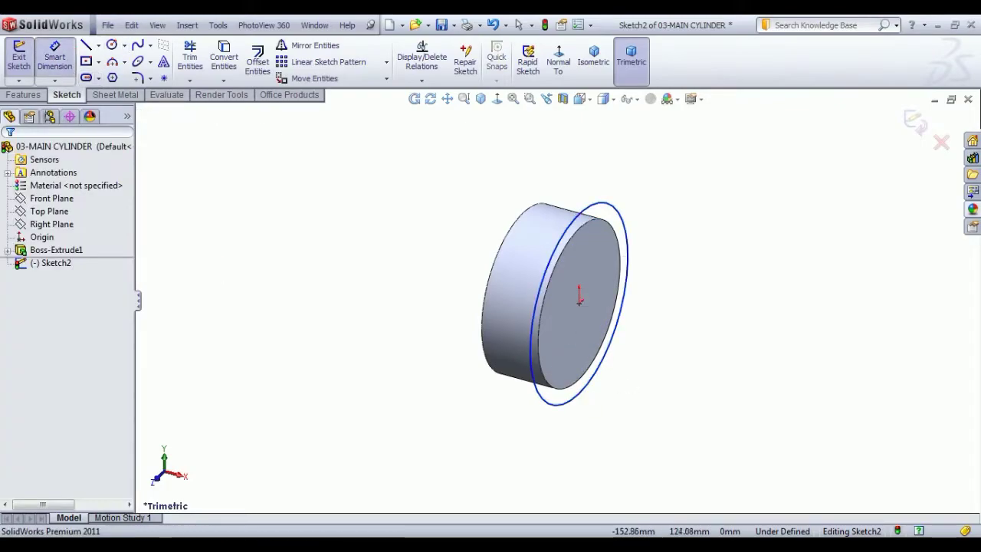
click(580, 222)
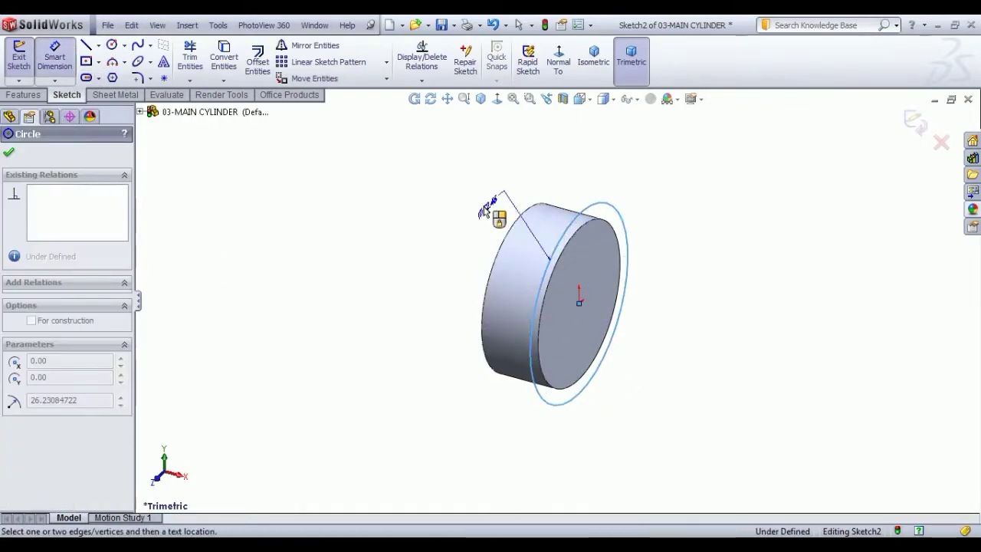
click(478, 207)
click(478, 207)
text(4)
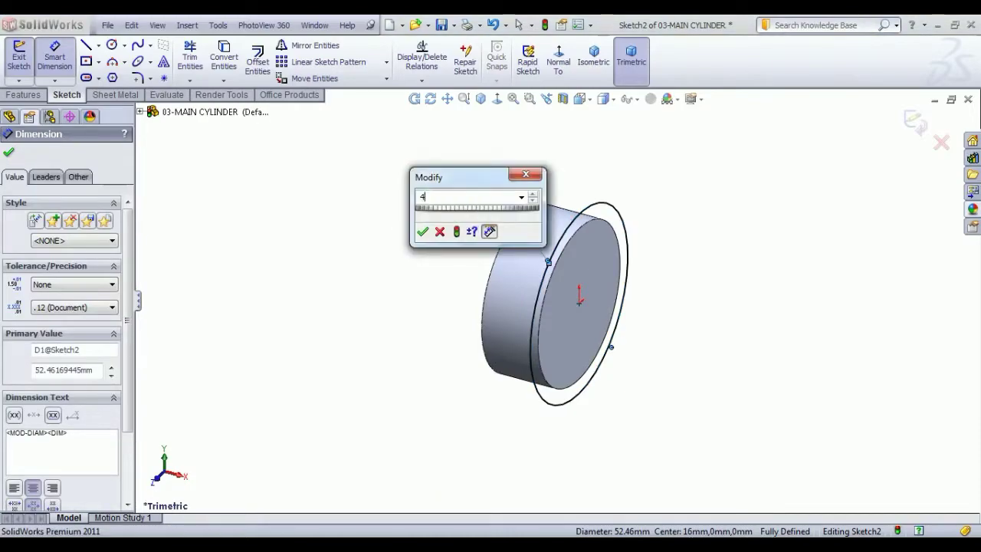
text(8)
key(Return)
right_click(453, 206)
click(488, 214)
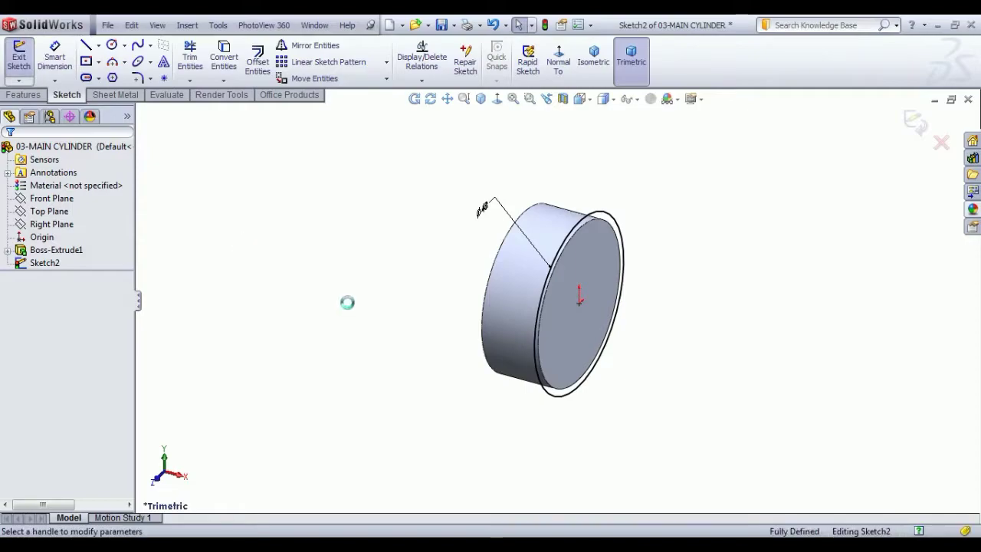
text(10)
key(Return)
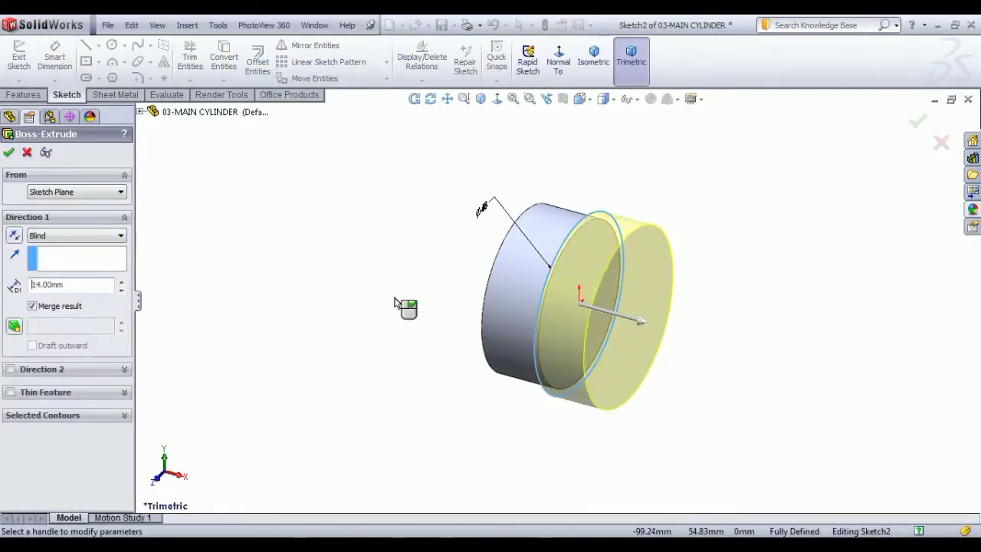
Step: Sketch a Ø44 circle on the collar's end face in isometric view
click(594, 56)
click(616, 300)
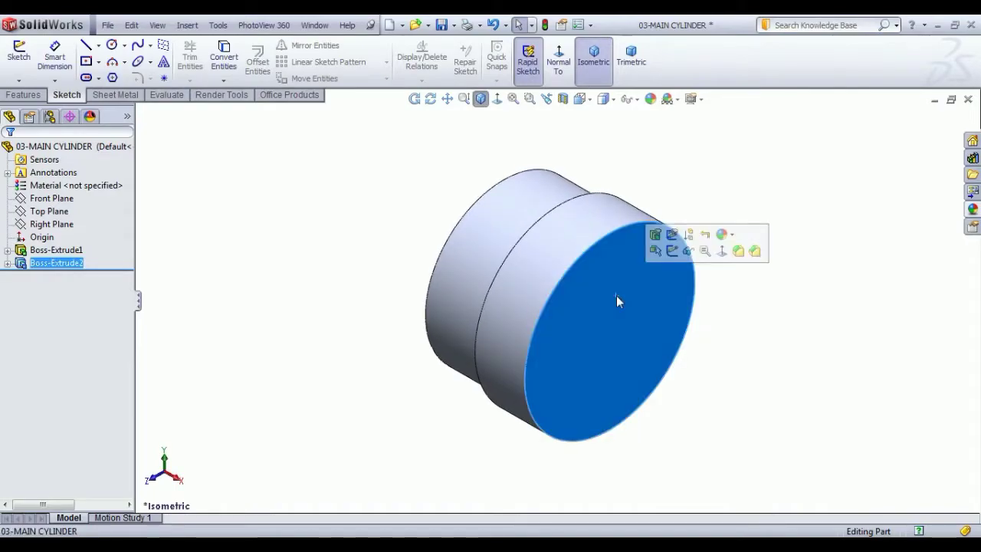
click(671, 250)
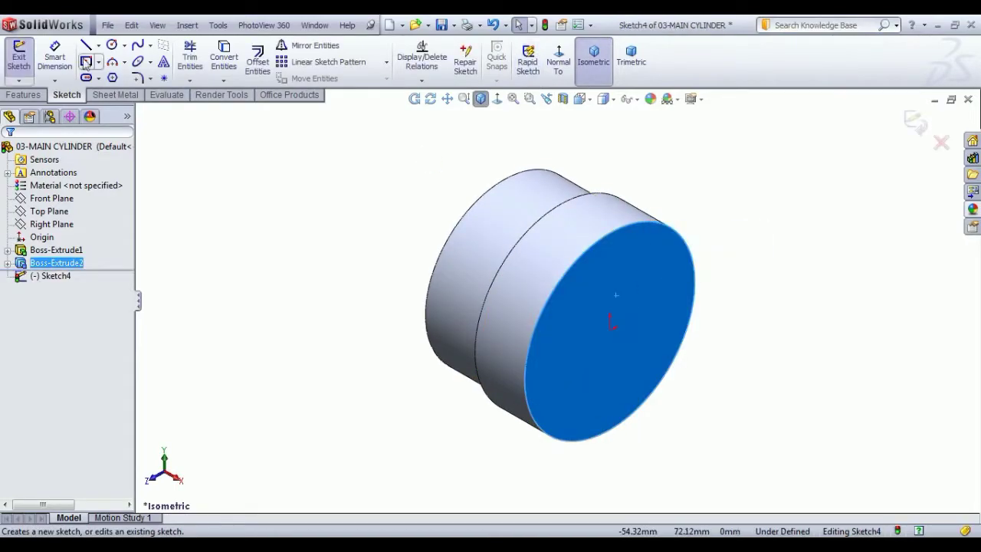
click(112, 46)
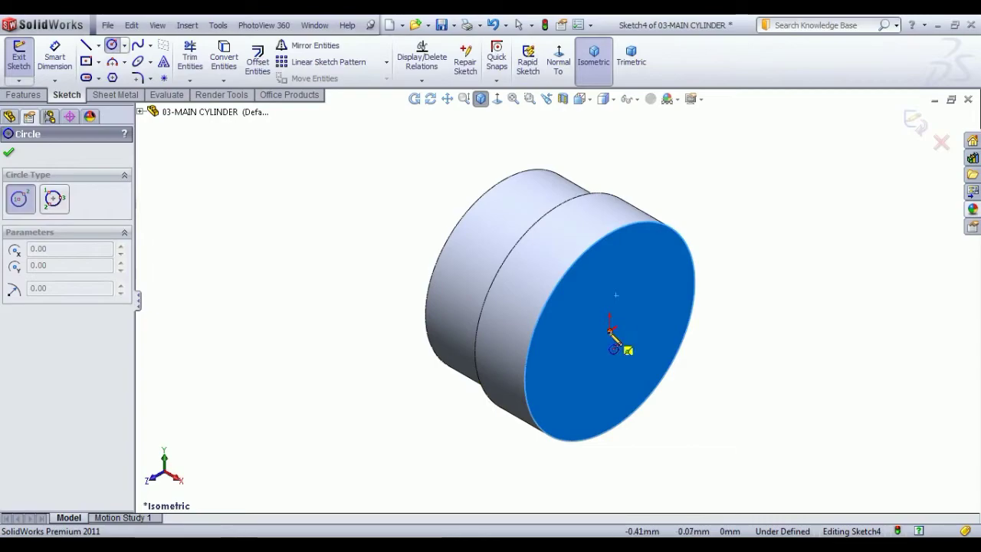
click(610, 332)
click(633, 397)
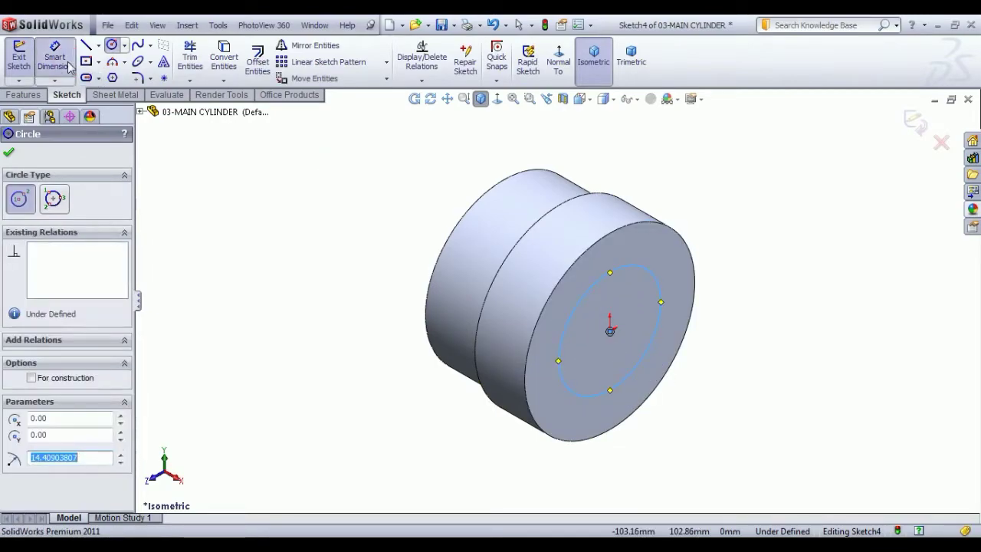
click(67, 65)
click(627, 271)
click(719, 221)
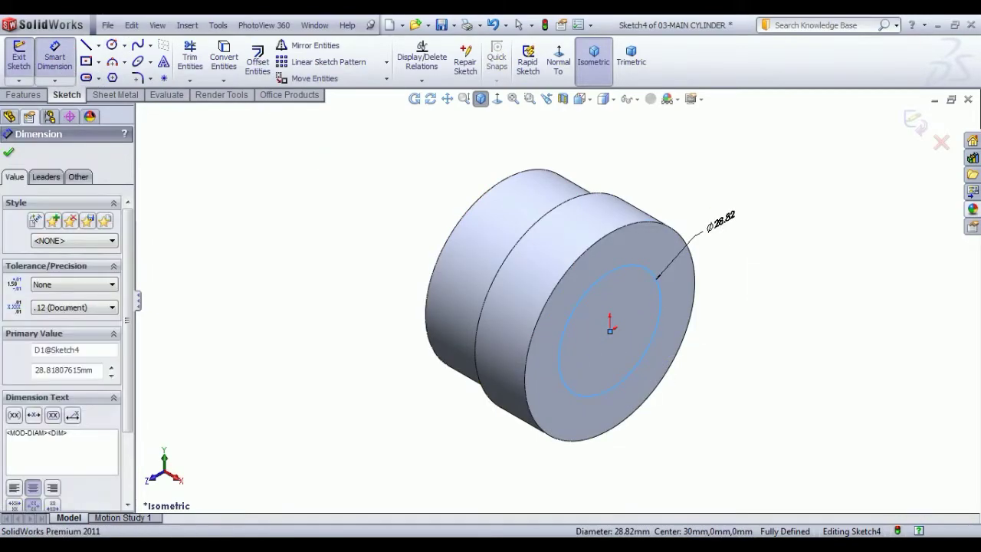
text(44)
key(Return)
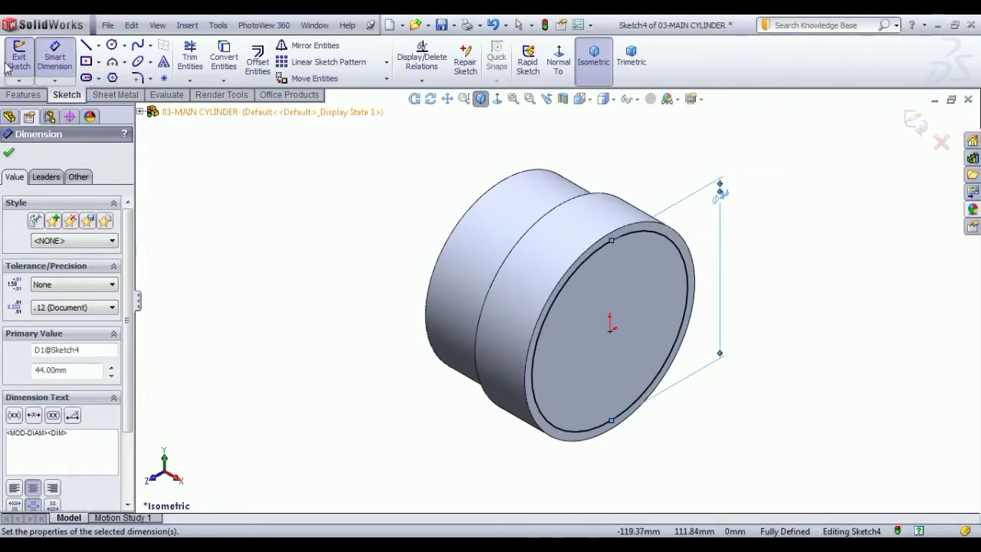
Step: Extrude the Ø44 circle 56 mm as a shaft
click(17, 60)
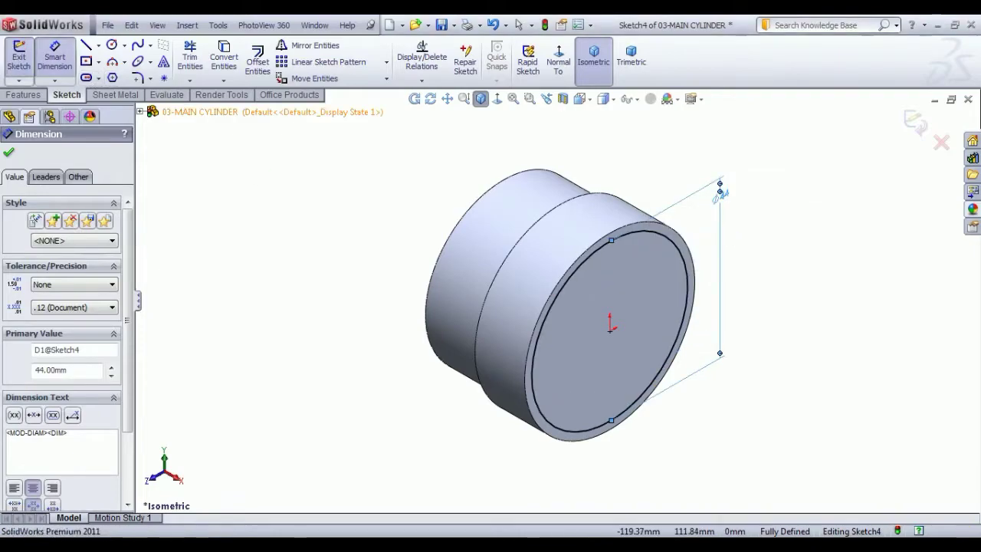
click(29, 93)
click(22, 62)
text(56)
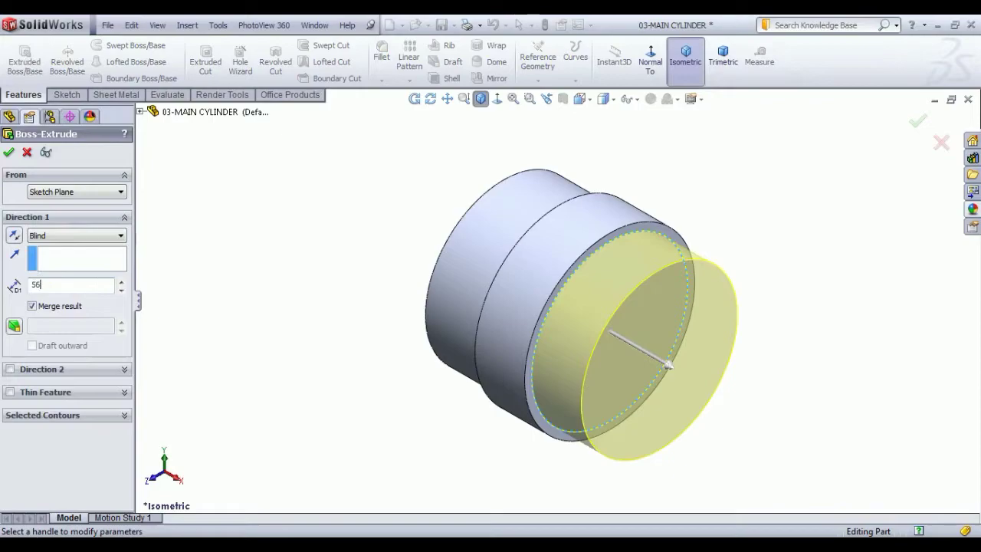
key(Return)
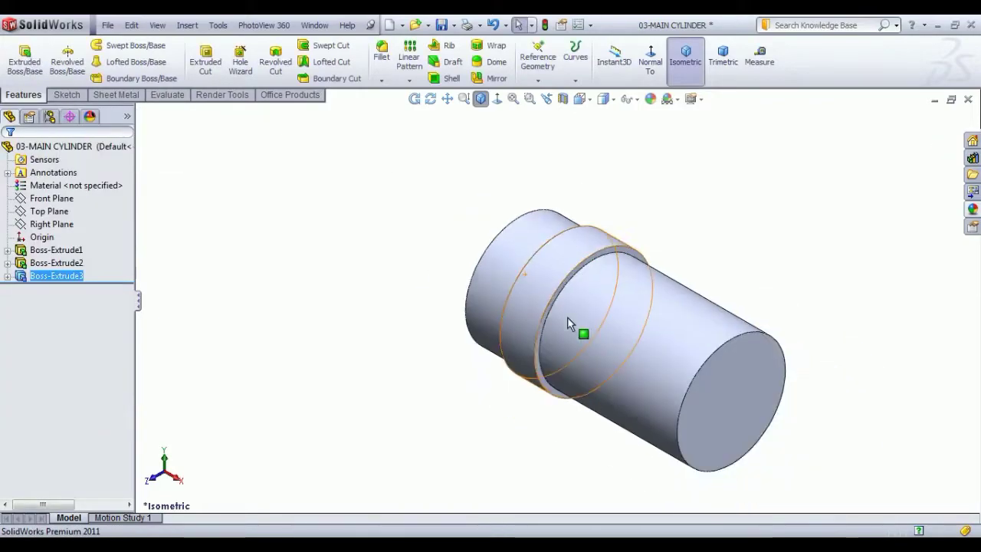
scroll(568, 318, up, 3)
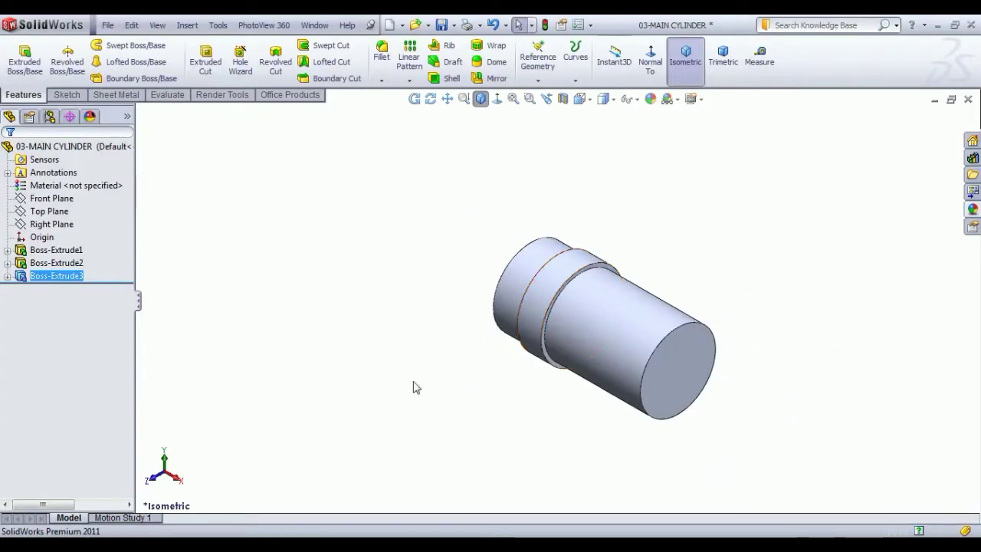
click(687, 364)
click(741, 317)
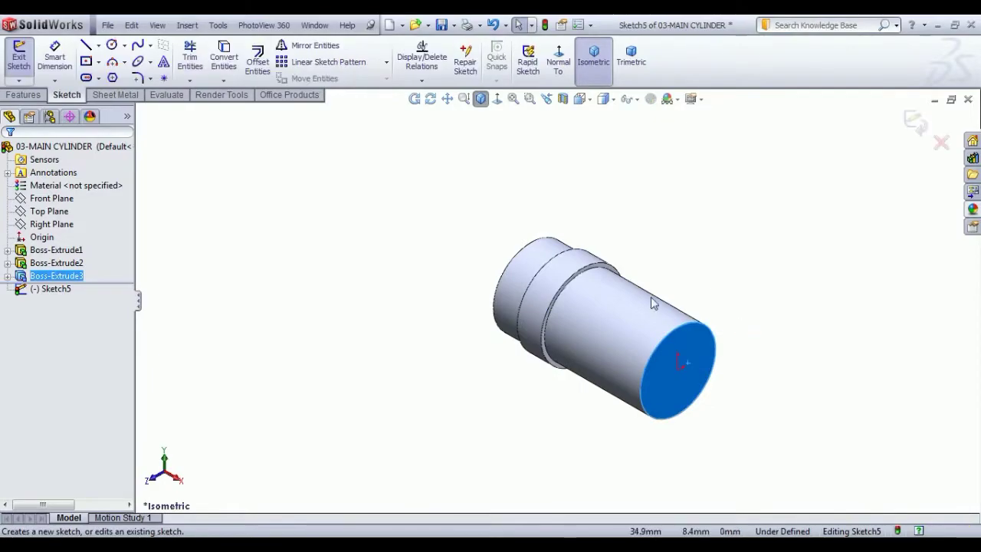
click(112, 46)
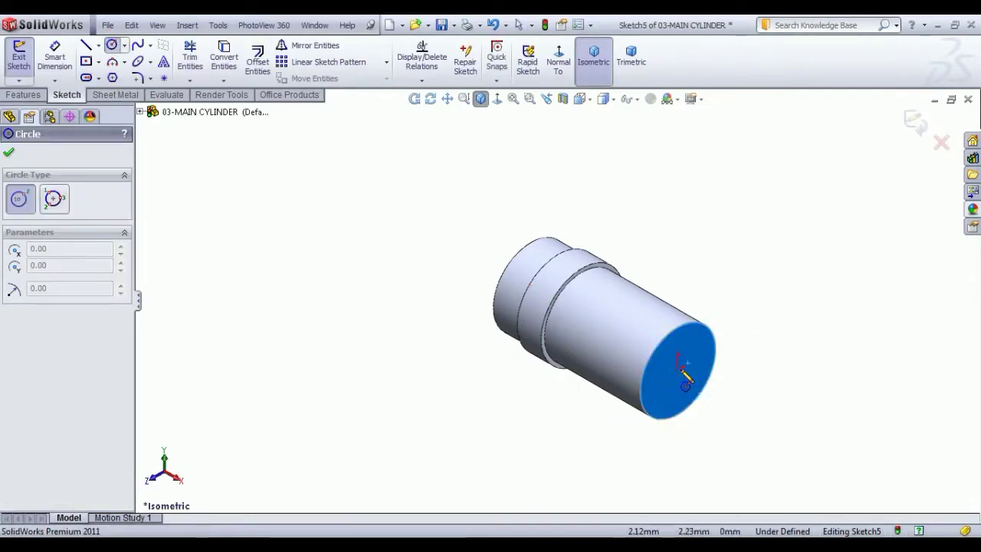
click(678, 371)
click(680, 402)
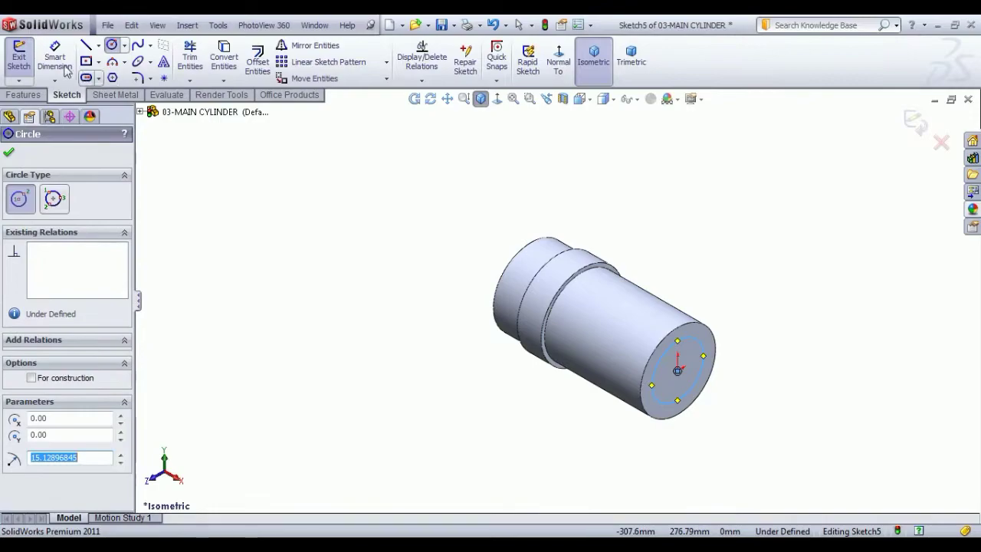
click(55, 57)
click(701, 341)
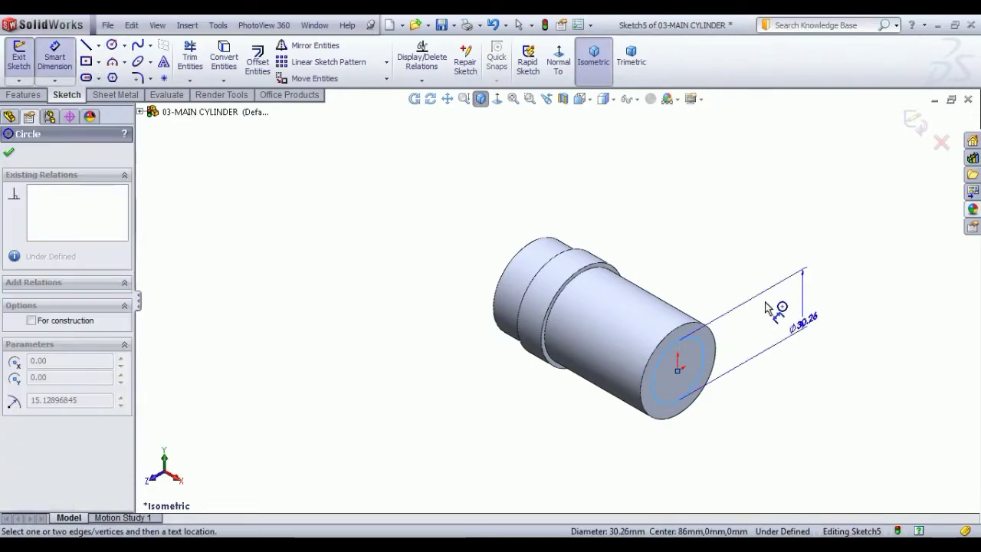
click(765, 306)
text(36.00mm)
key(Return)
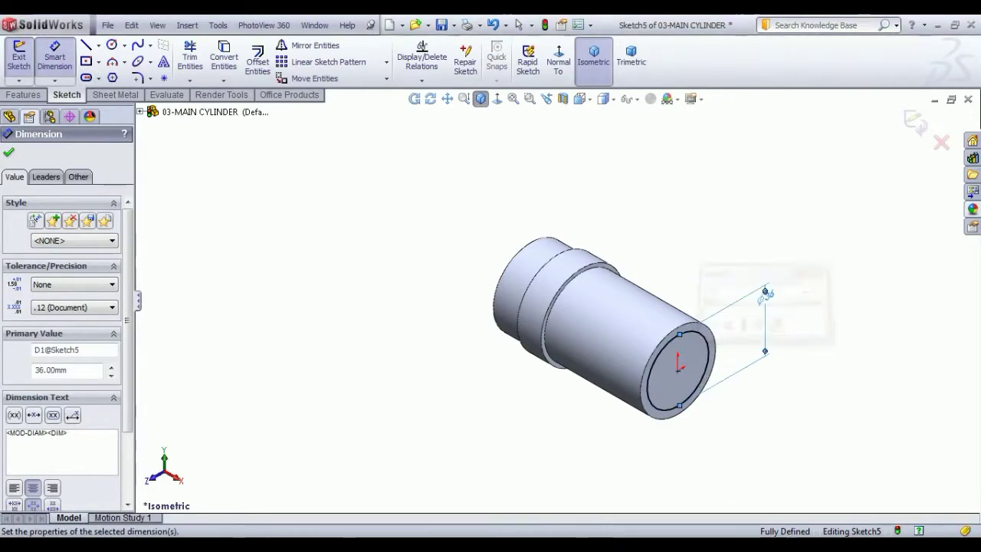
click(54, 60)
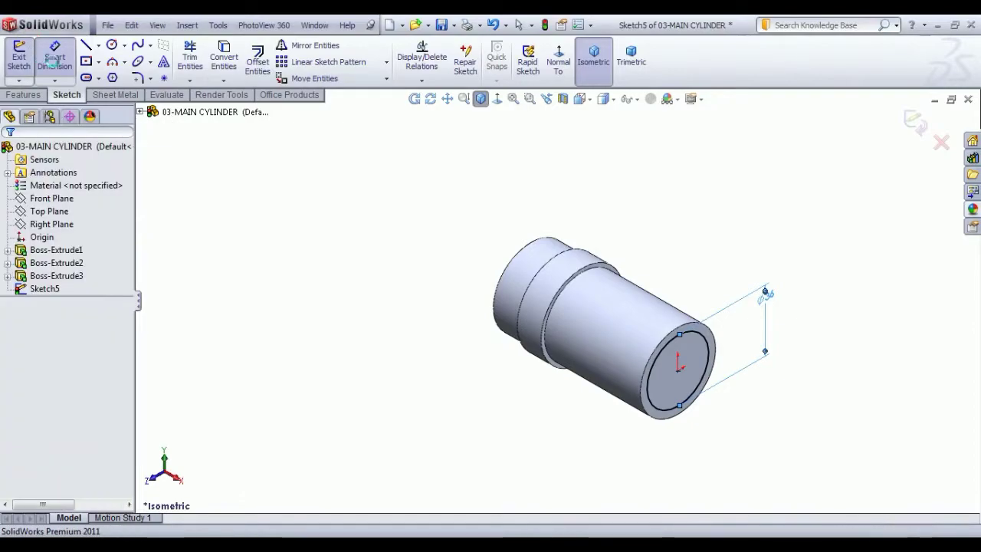
click(19, 57)
click(205, 62)
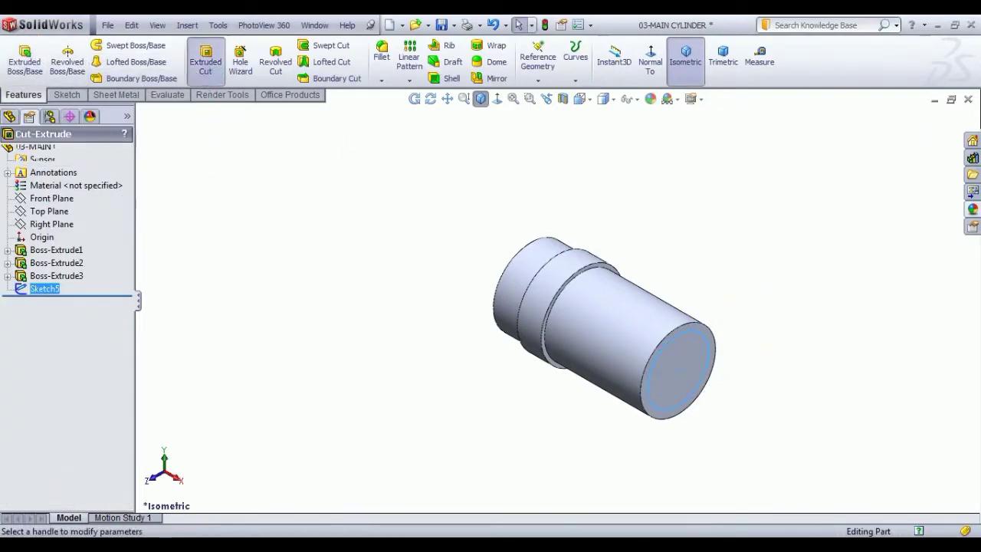
click(69, 236)
click(73, 260)
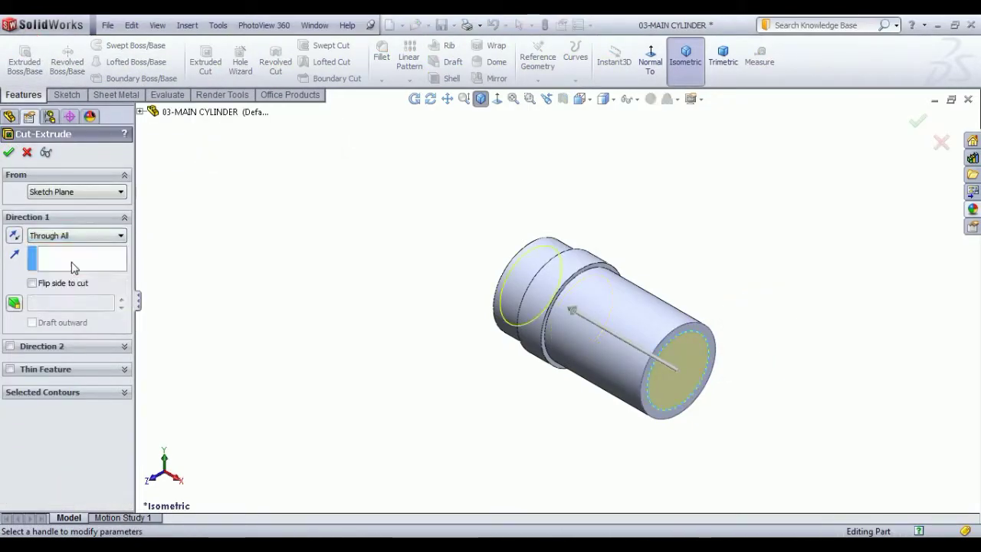
click(10, 152)
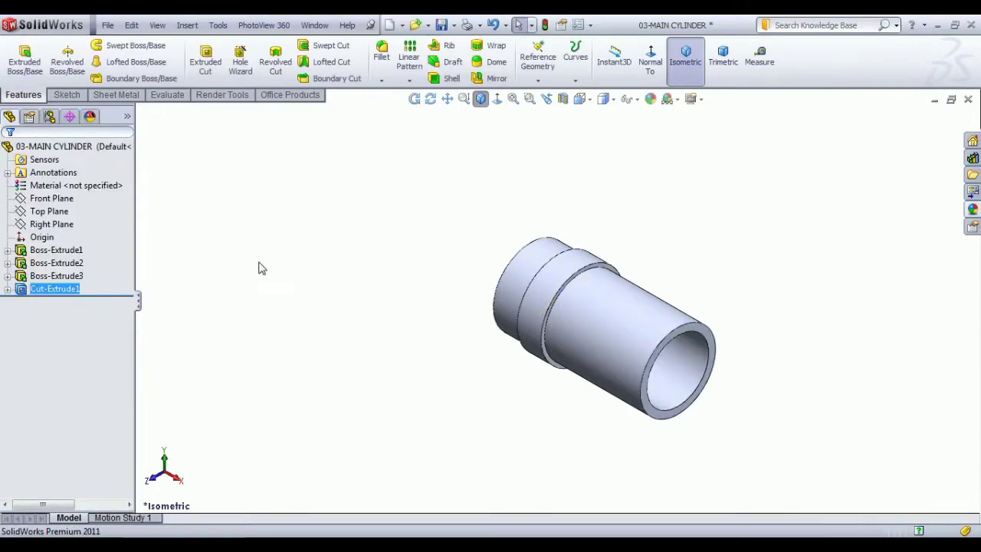
click(55, 209)
Step: Sketch a Ø6 circle on the Top Plane over the collar, viewed normal to it
click(81, 191)
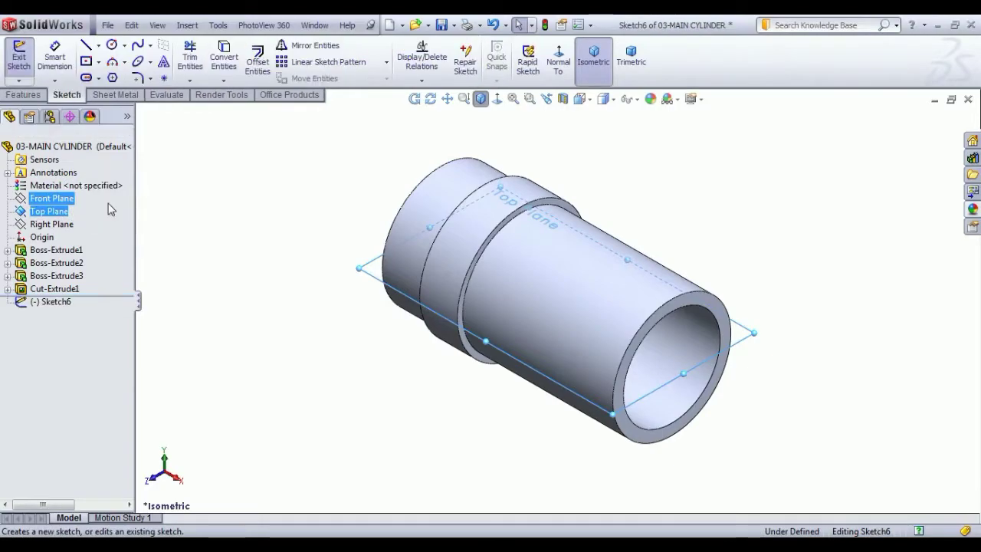
click(558, 51)
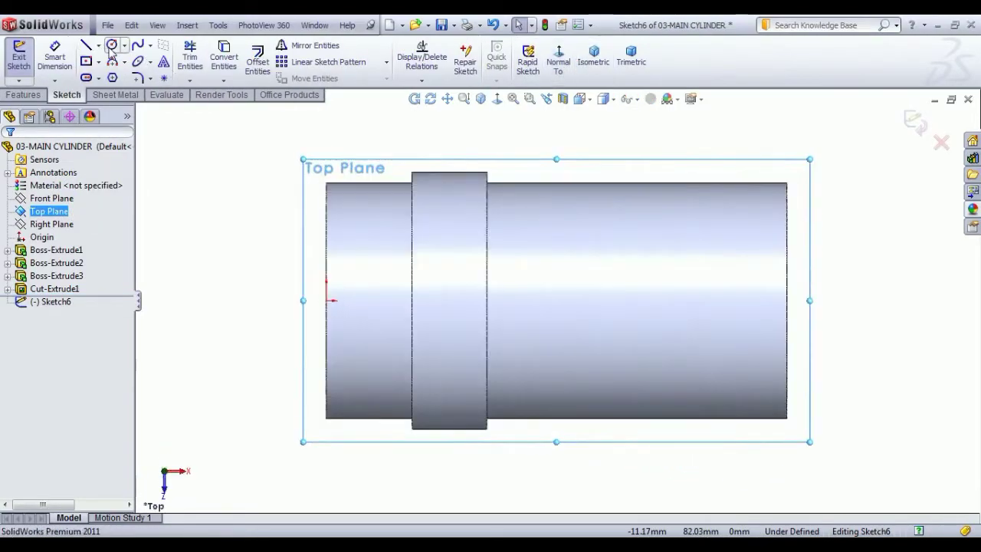
click(111, 45)
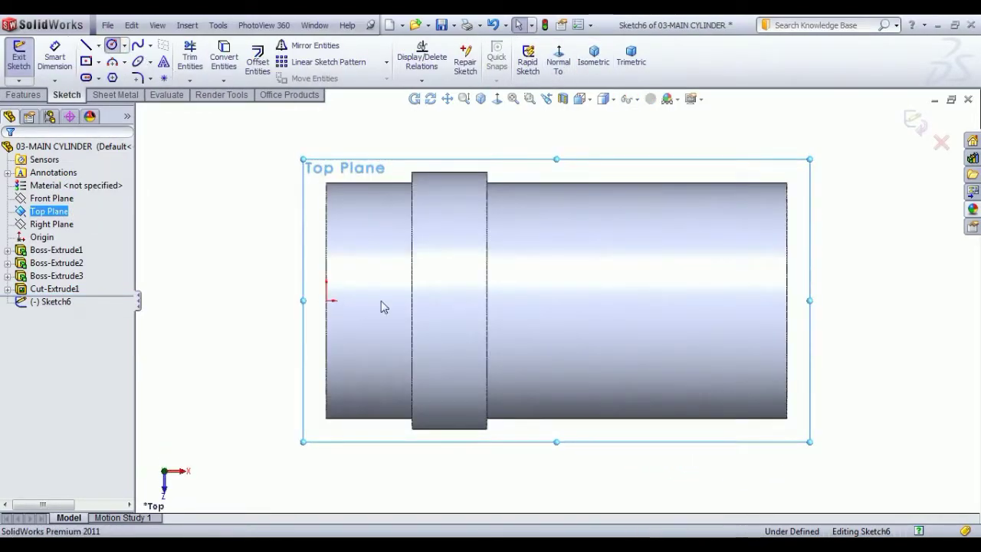
click(460, 299)
click(469, 320)
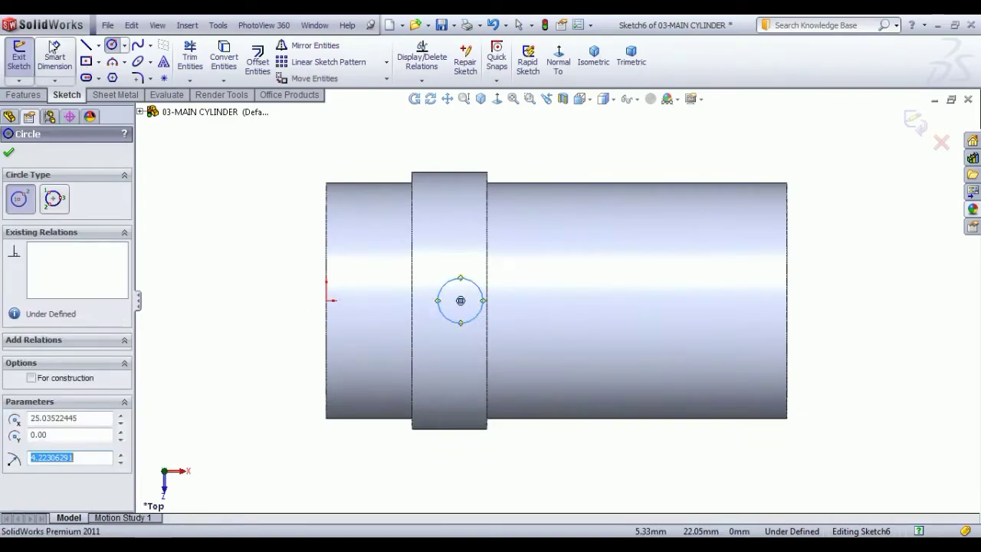
click(55, 57)
click(476, 317)
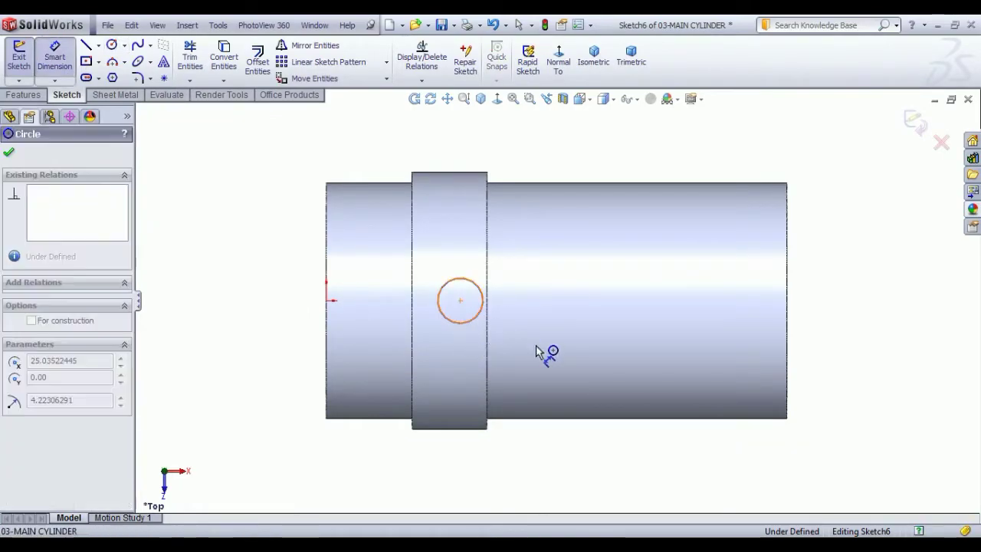
click(536, 344)
text(6)
key(Return)
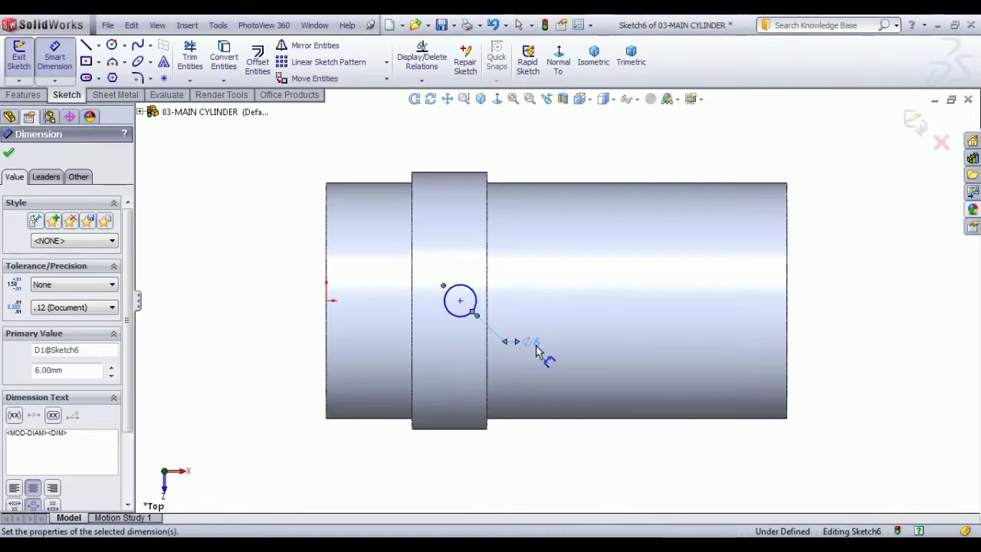
Step: Add a Horizontal relation between the circle centre and the origin
right_click(273, 254)
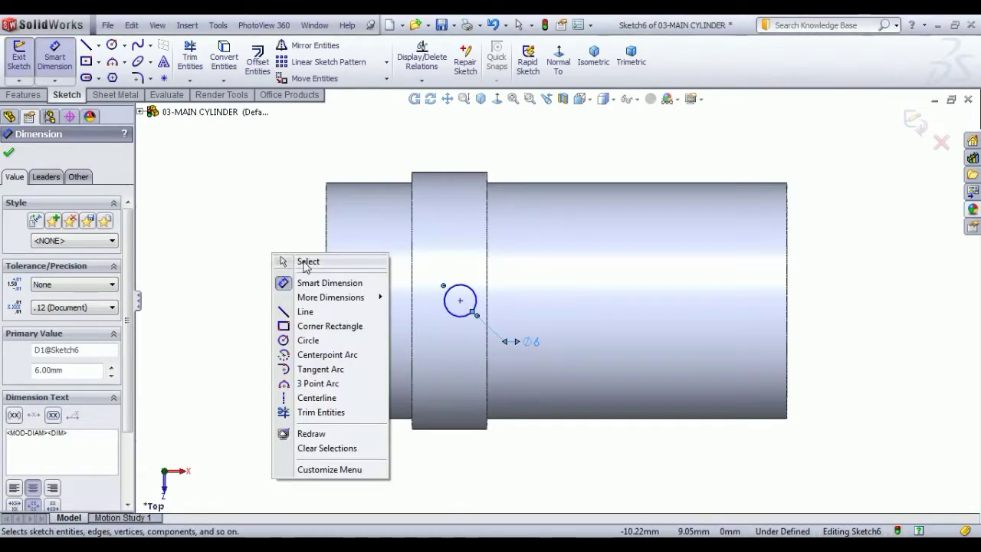
click(299, 262)
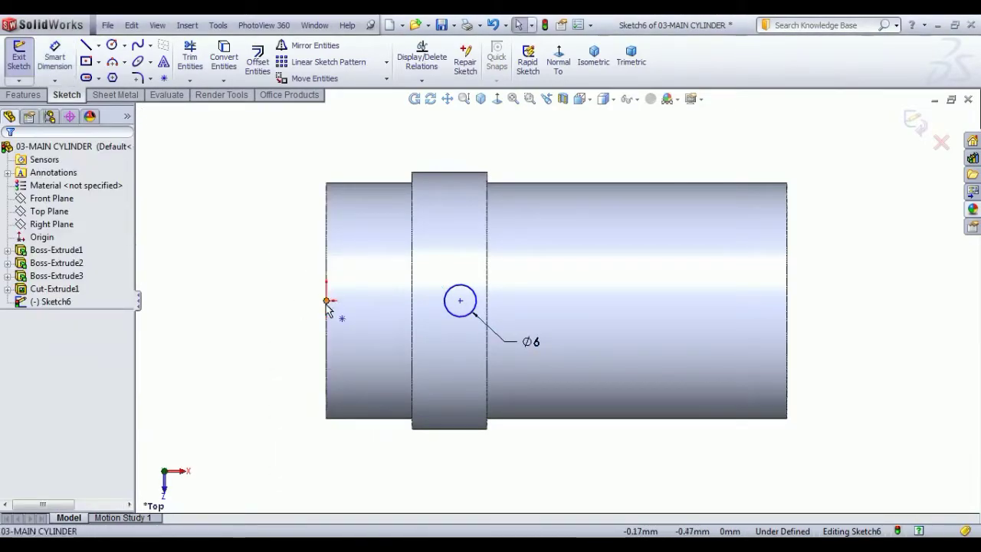
click(327, 300)
ctrl+click(460, 300)
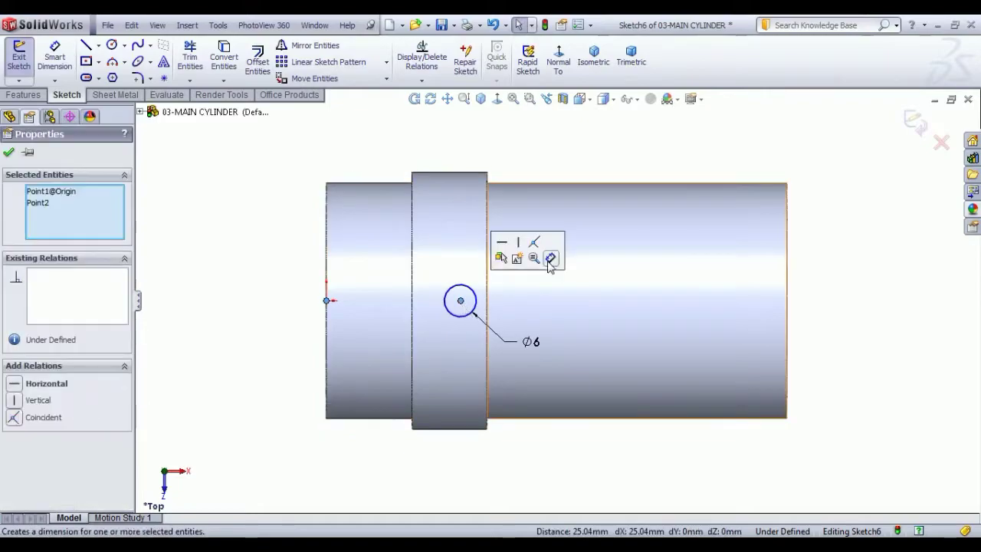
click(501, 244)
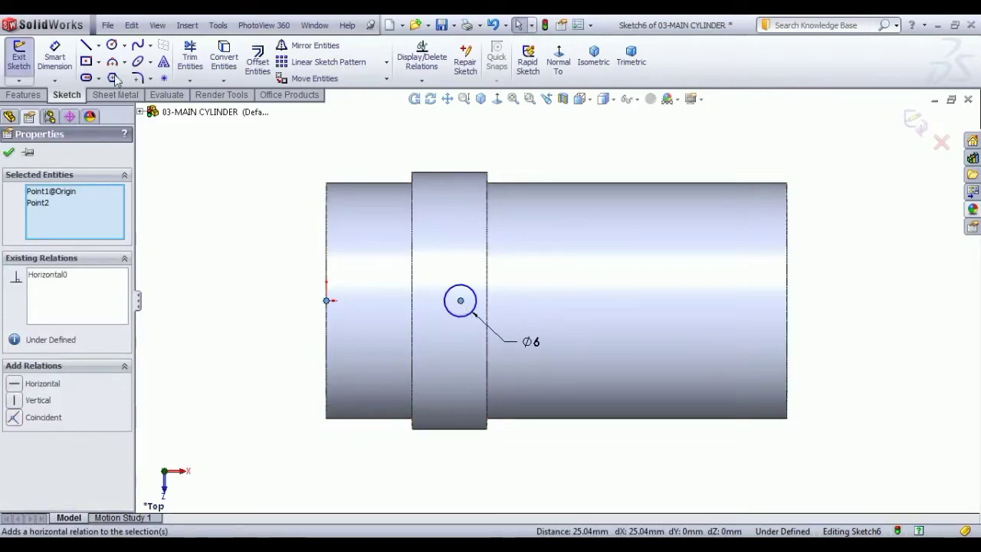
Step: Dimension the circle centre 25 mm from the origin and exit the sketch
click(66, 58)
click(326, 301)
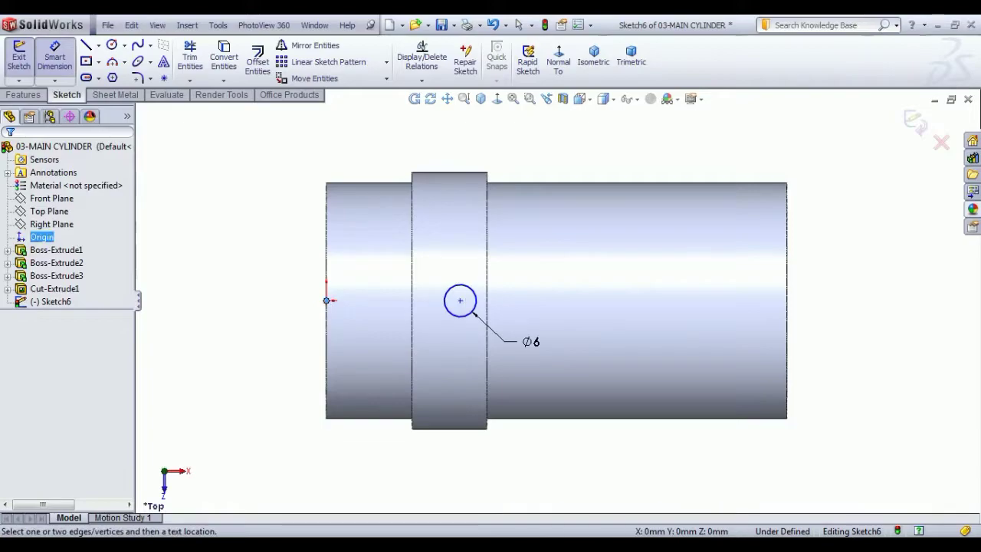
click(460, 300)
click(411, 453)
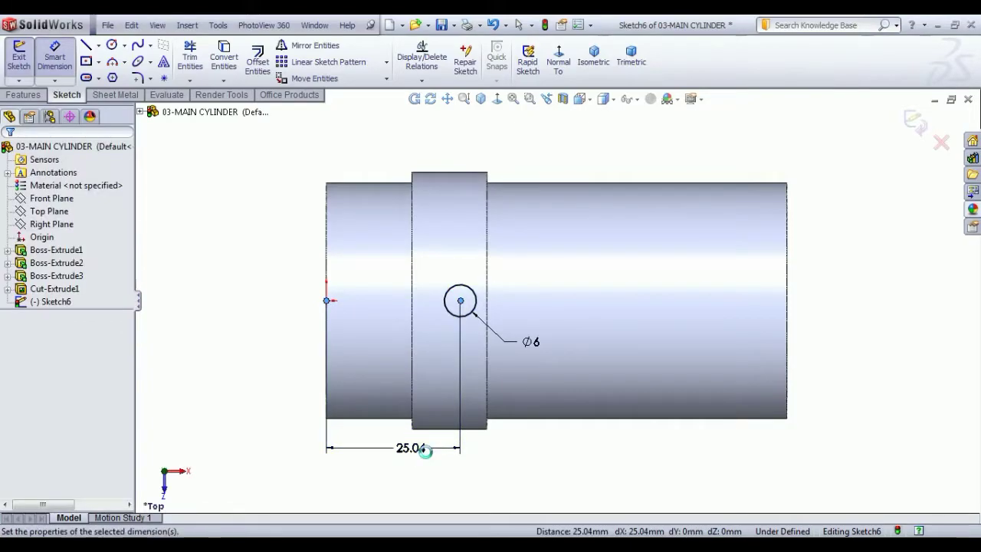
text(25)
key(Return)
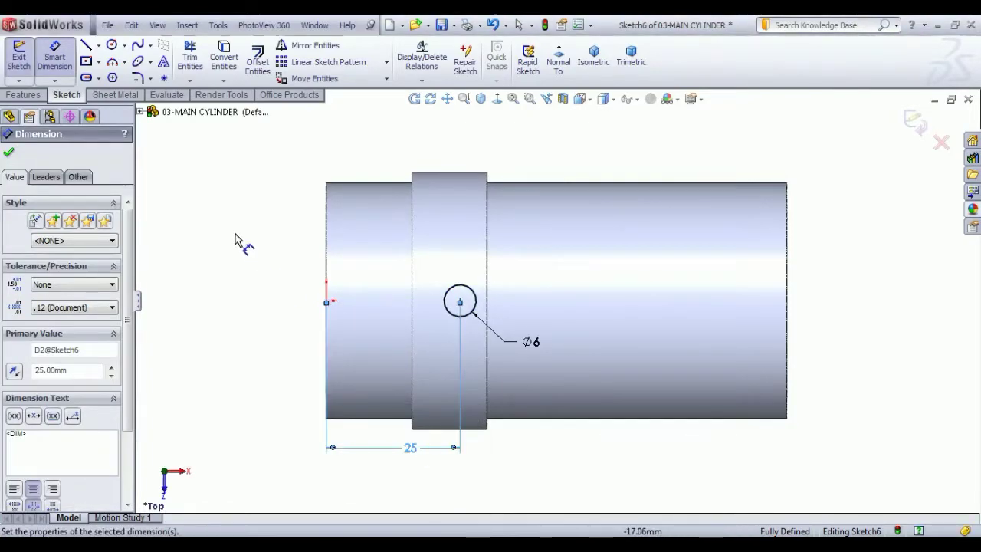
right_click(238, 234)
click(264, 244)
click(19, 58)
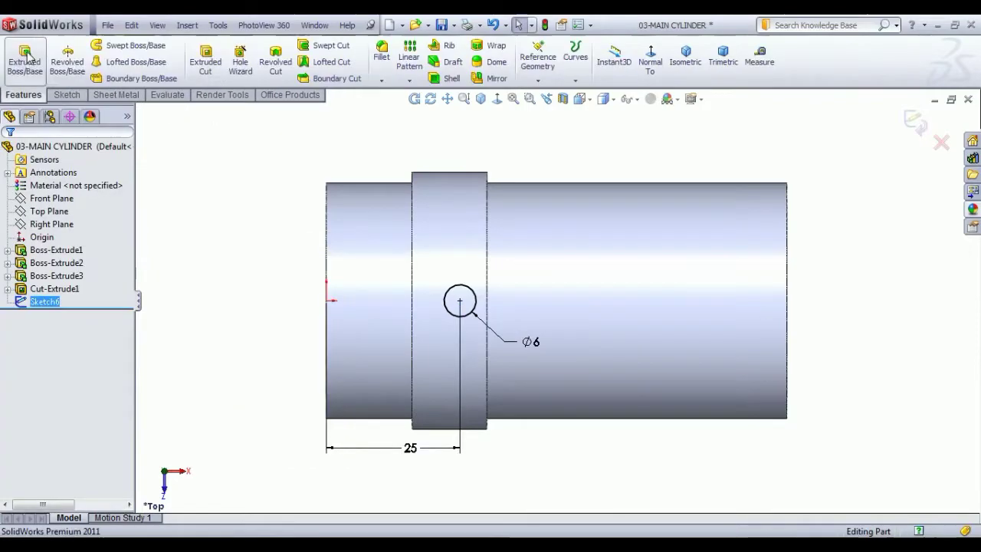
Step: Extruded-cut the Ø6 circle from a 24 mm offset up to the cylinder surface
click(205, 61)
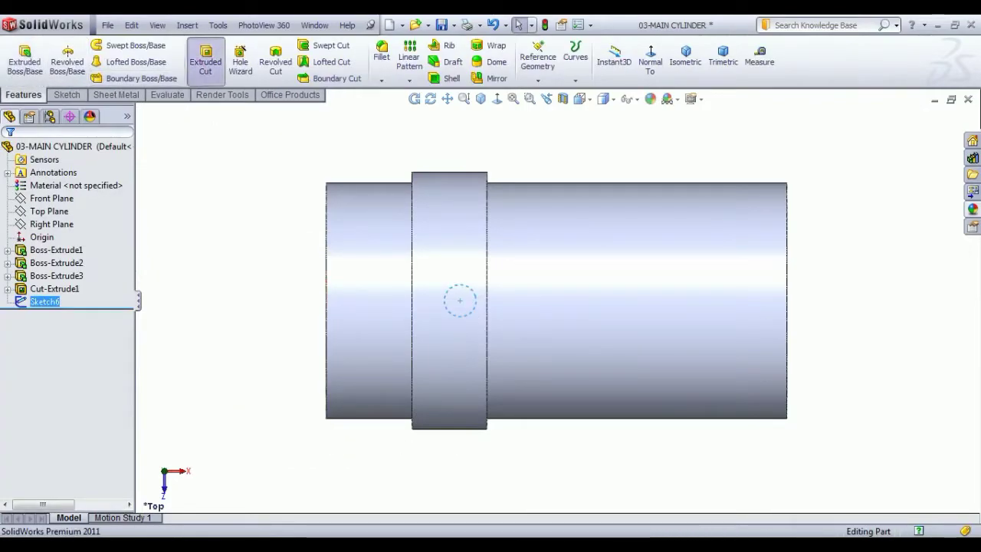
click(685, 55)
scroll(534, 276, down, 1)
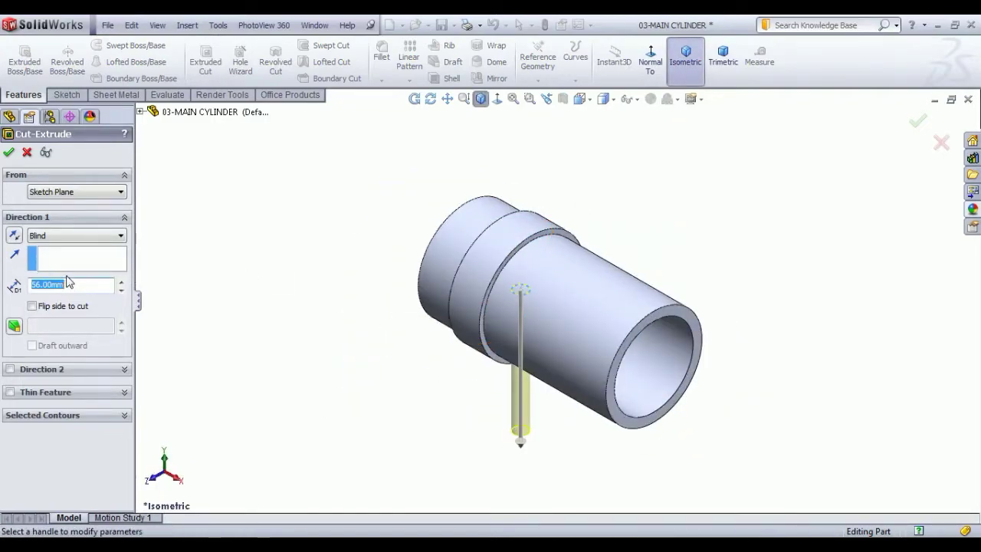
click(52, 193)
click(66, 234)
click(77, 219)
text(48/2)
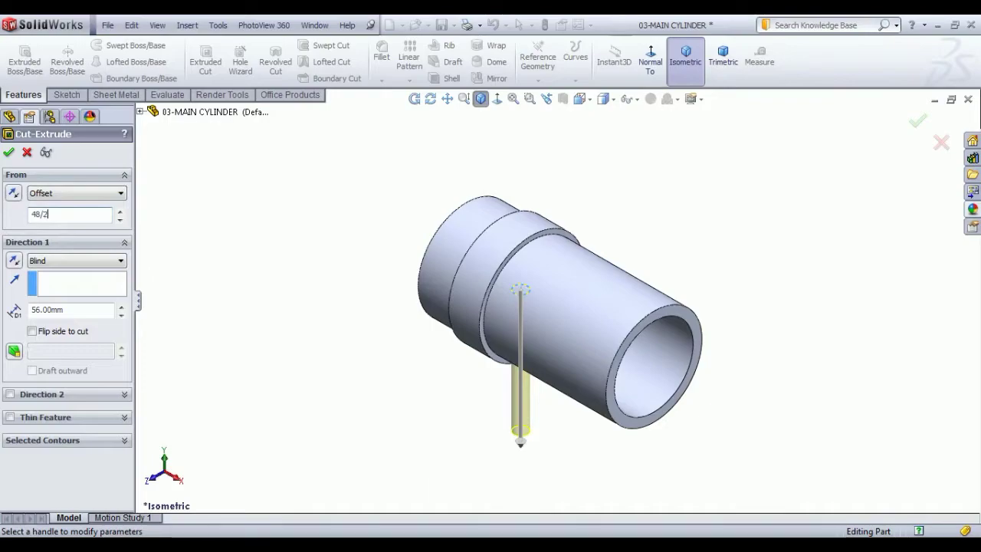
key(Return)
scroll(470, 261, down, 1)
scroll(602, 236, down, 4)
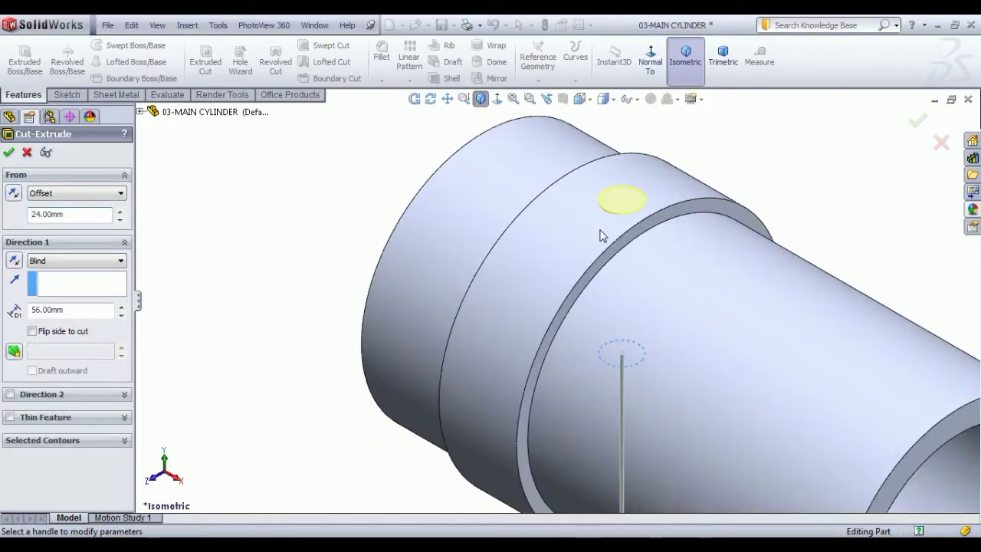
click(783, 308)
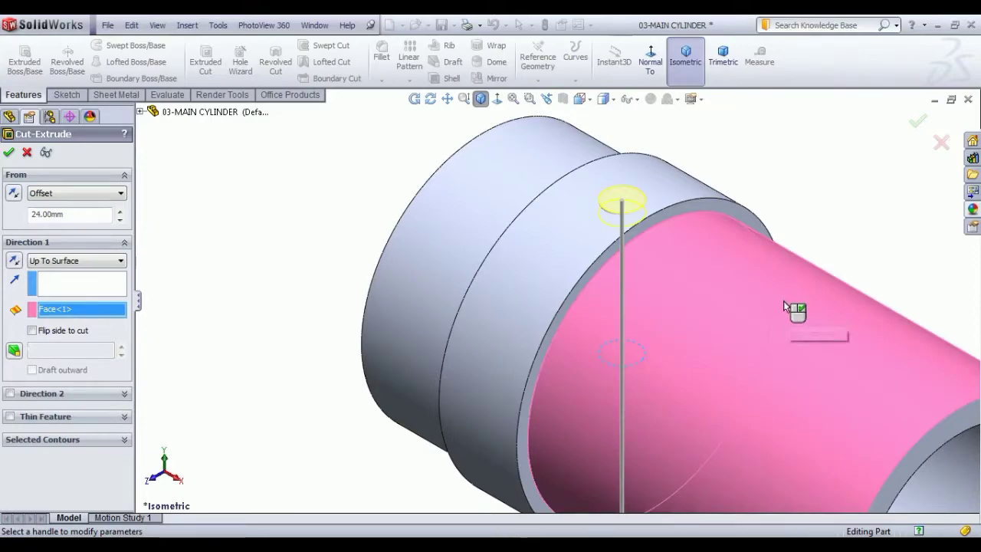
click(10, 154)
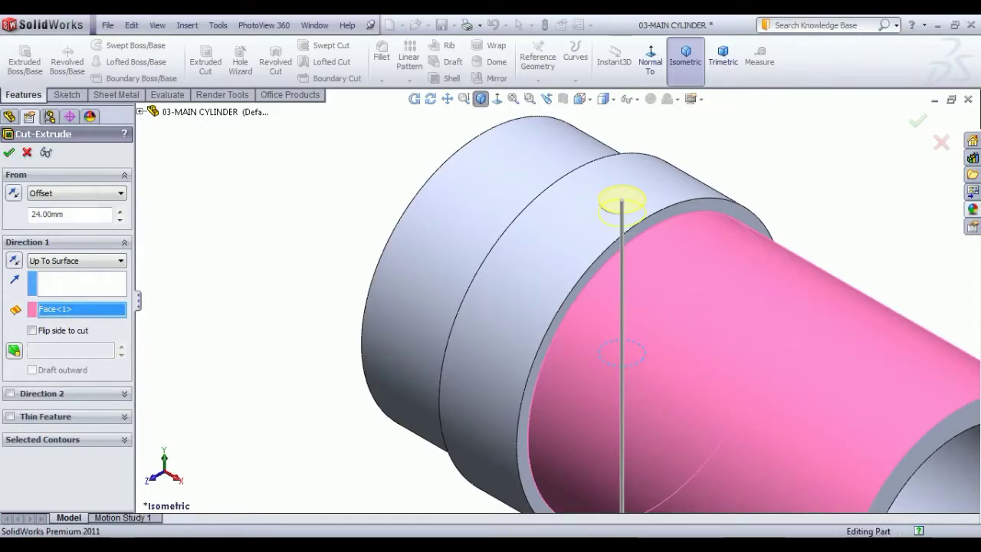
Step: Browse the feature tree and bring up the pattern type list
scroll(689, 254, down, 2)
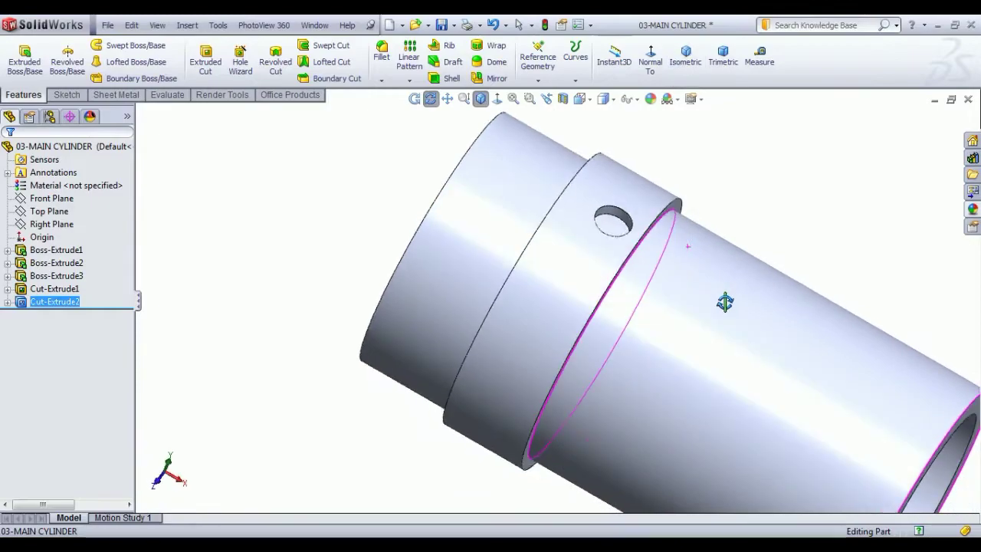
scroll(725, 300, down, 1)
scroll(692, 293, down, 2)
scroll(635, 237, down, 3)
scroll(694, 272, up, 2)
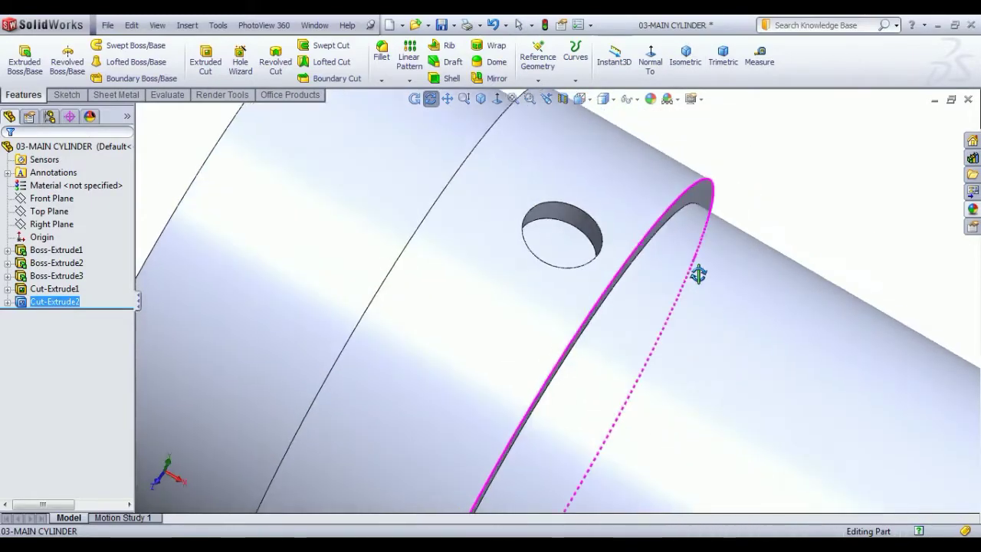
scroll(683, 263, up, 2)
scroll(675, 256, up, 1)
scroll(665, 255, up, 2)
scroll(541, 375, up, 2)
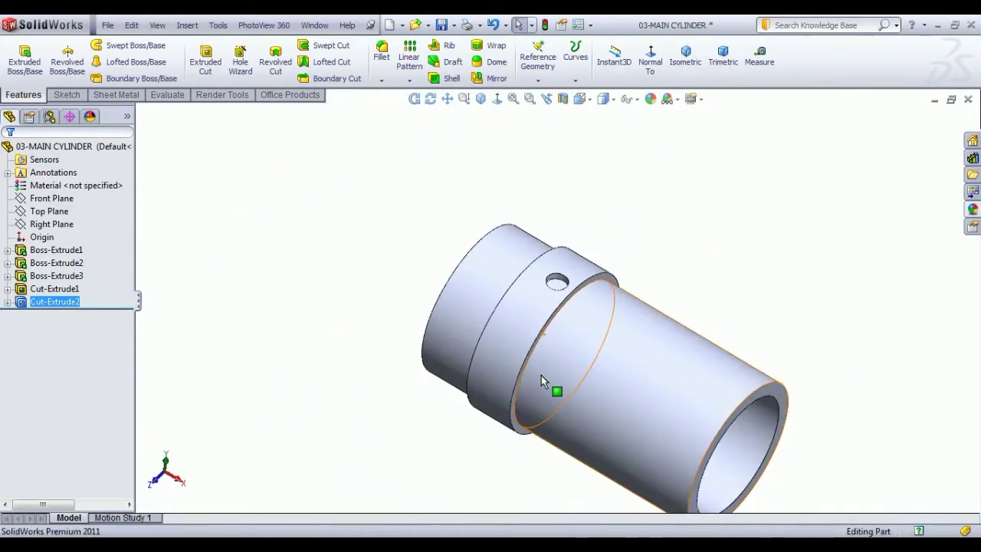
click(409, 80)
Step: Circular-pattern the Ø6 hole about the cylinder face: 6 equally spaced instances over 360°
click(427, 109)
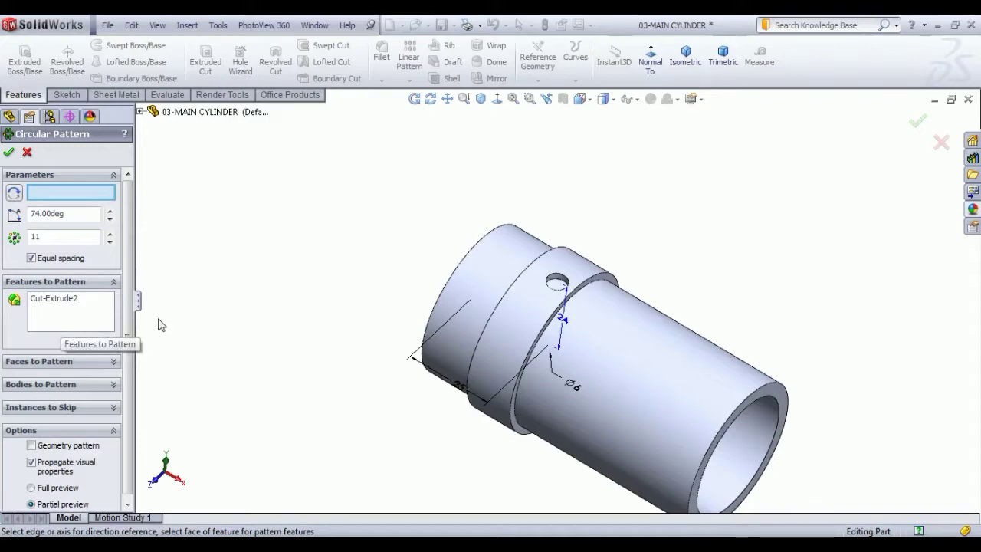
scroll(513, 318, down, 1)
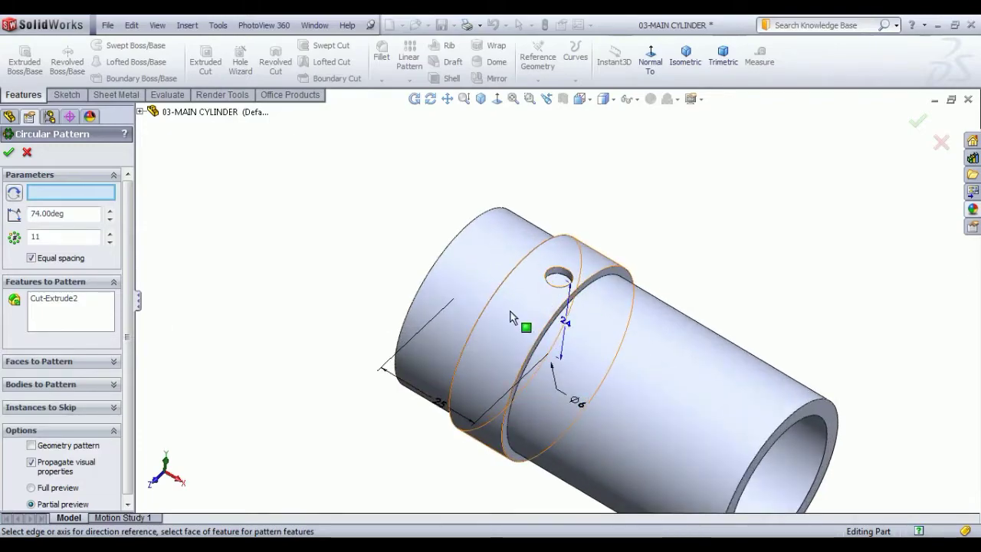
scroll(575, 295, down, 1)
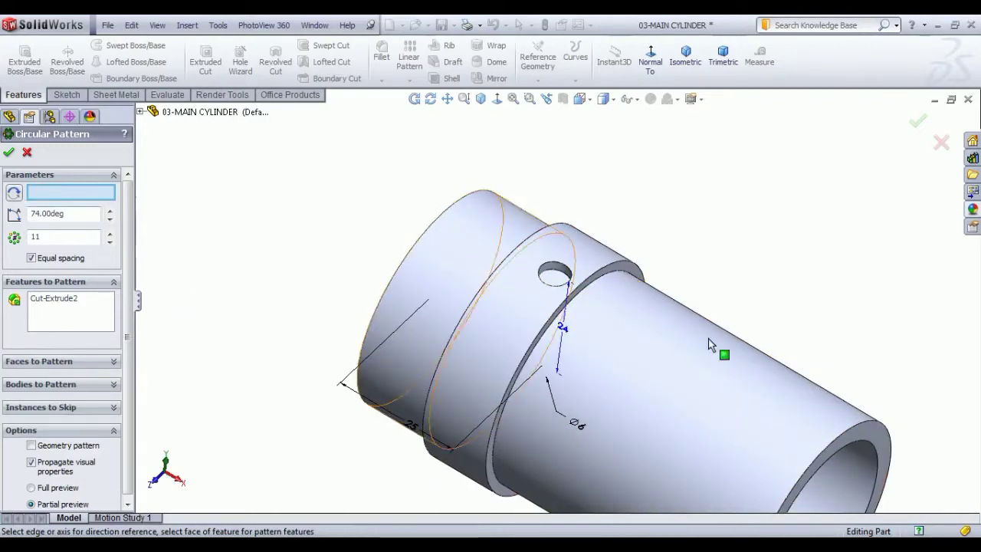
click(667, 351)
scroll(592, 375, up, 1)
scroll(593, 372, up, 1)
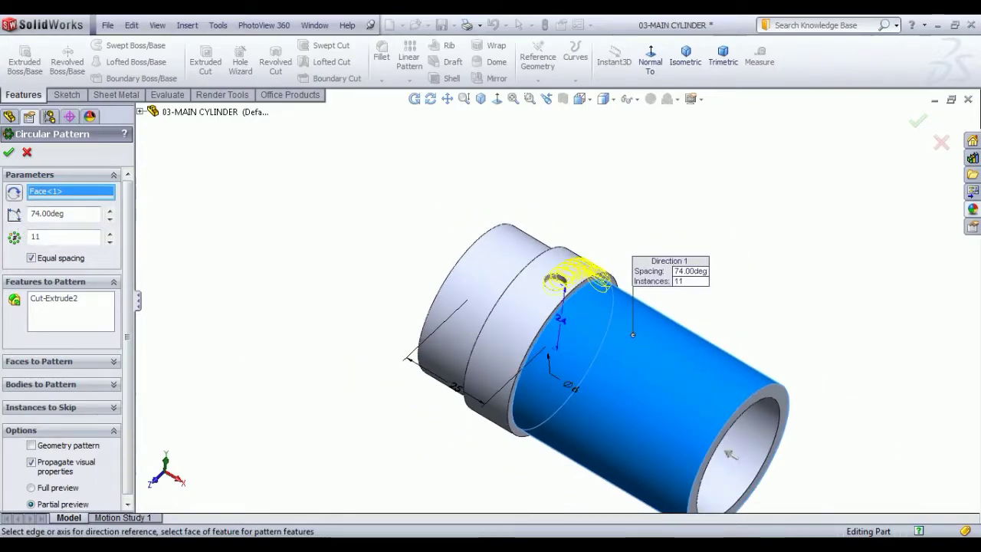
double_click(61, 213)
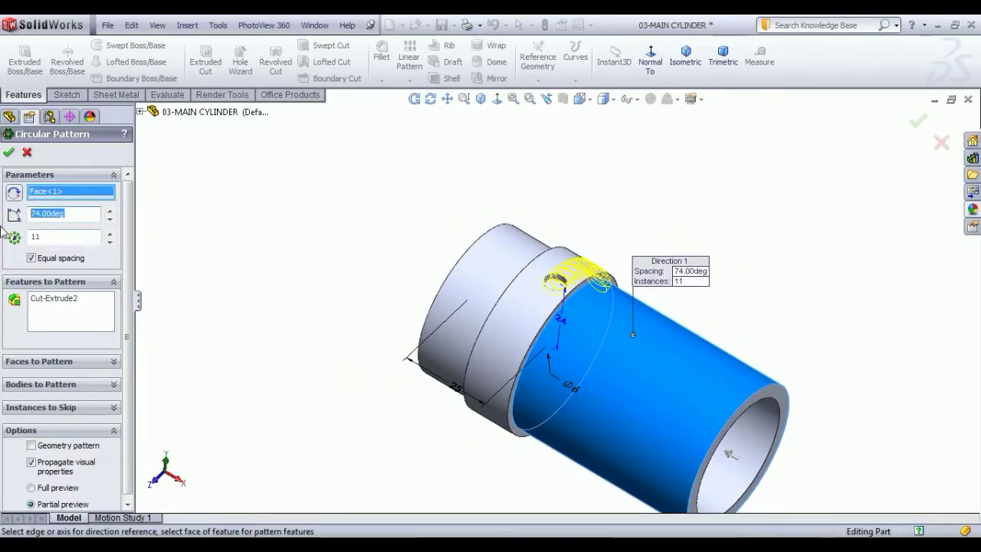
text(360)
key(Return)
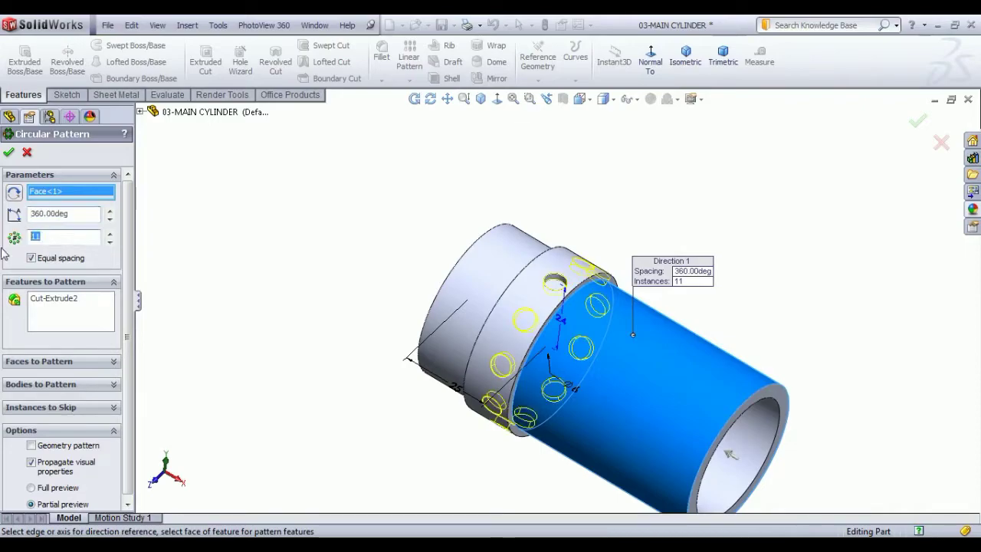
text(6)
key(Return)
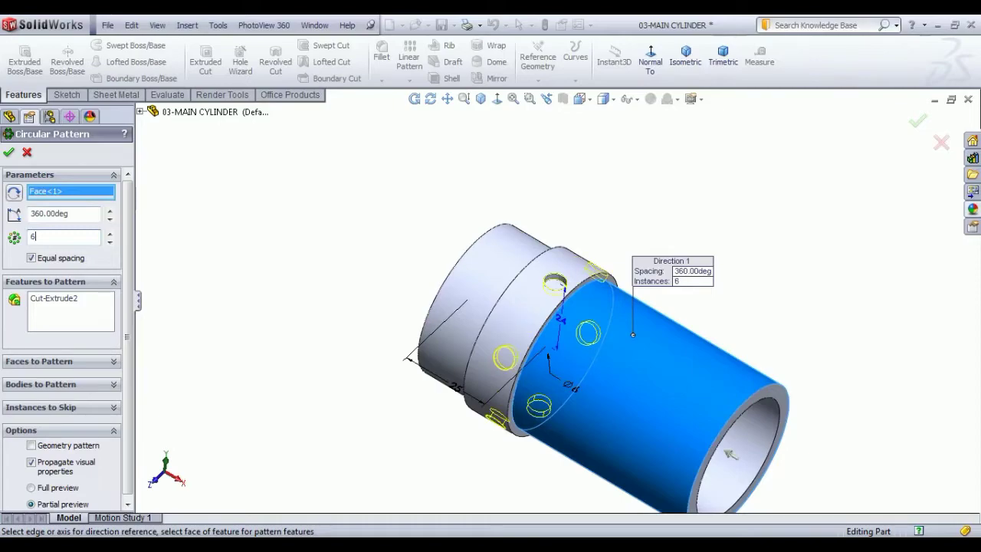
click(8, 153)
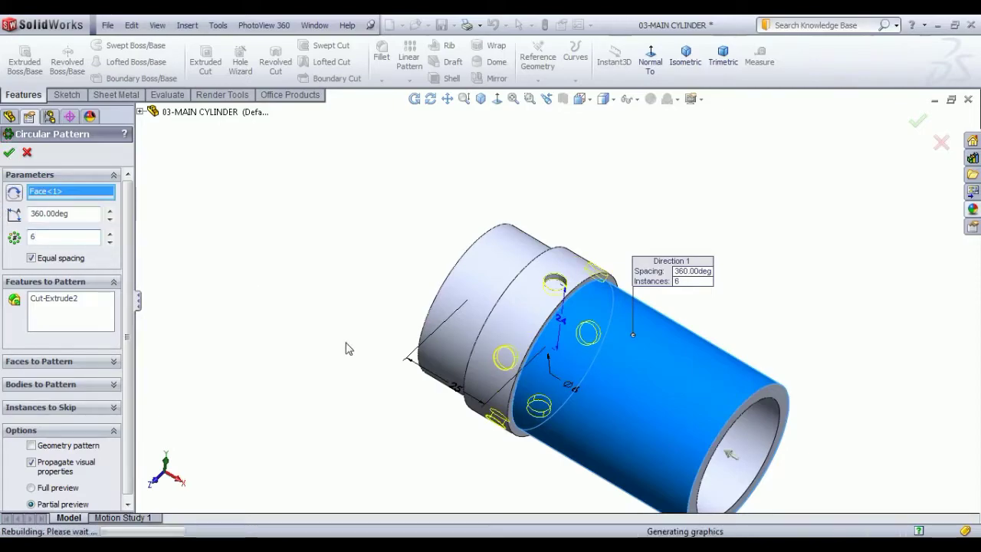
scroll(515, 452, up, 3)
middle_drag(519, 433, 564, 407)
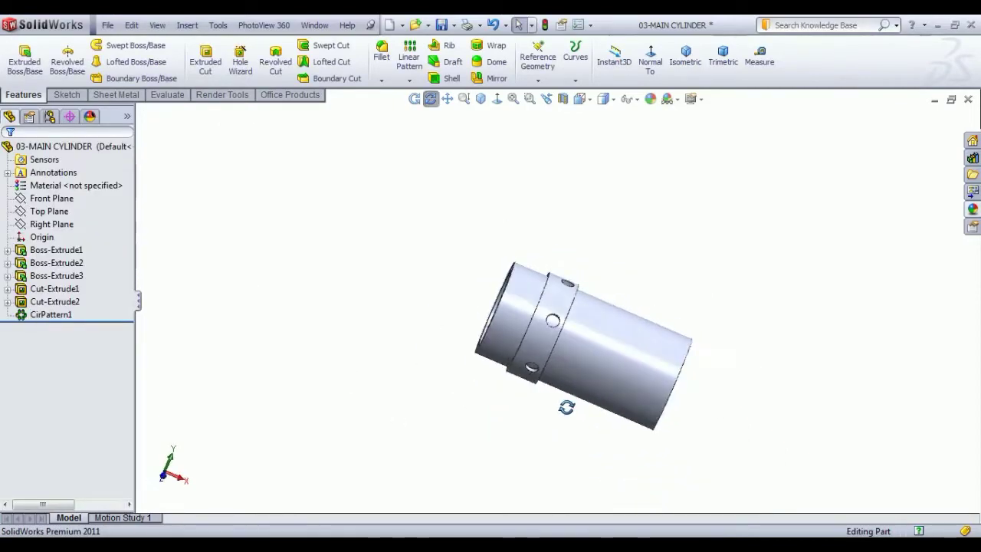
Step: Apply the Metal > Brass appearance to the main cylinder
click(679, 50)
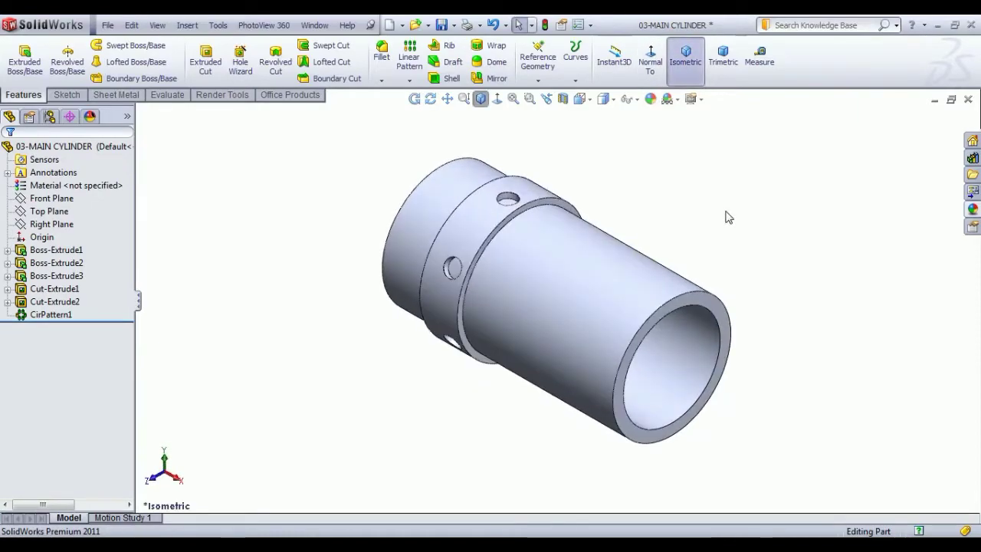
click(972, 209)
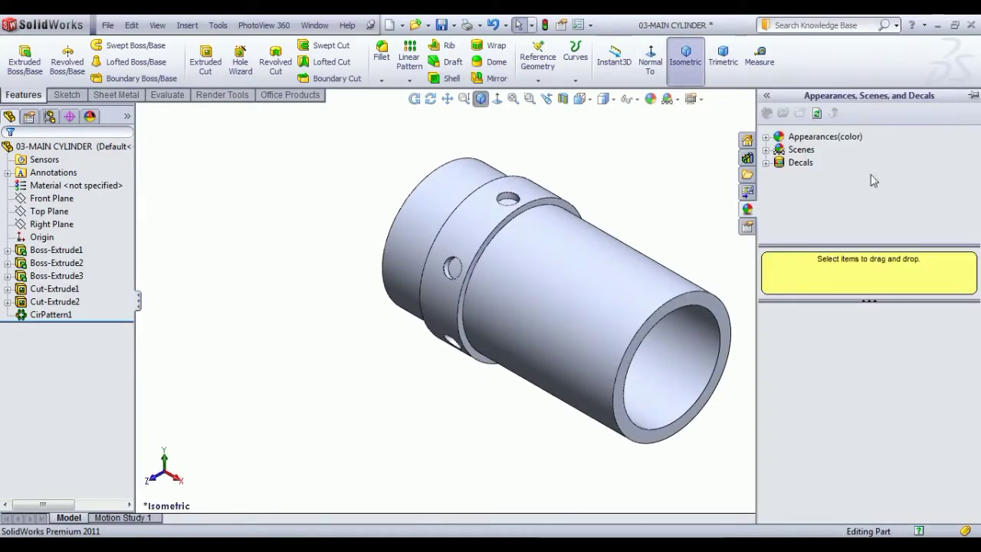
click(765, 137)
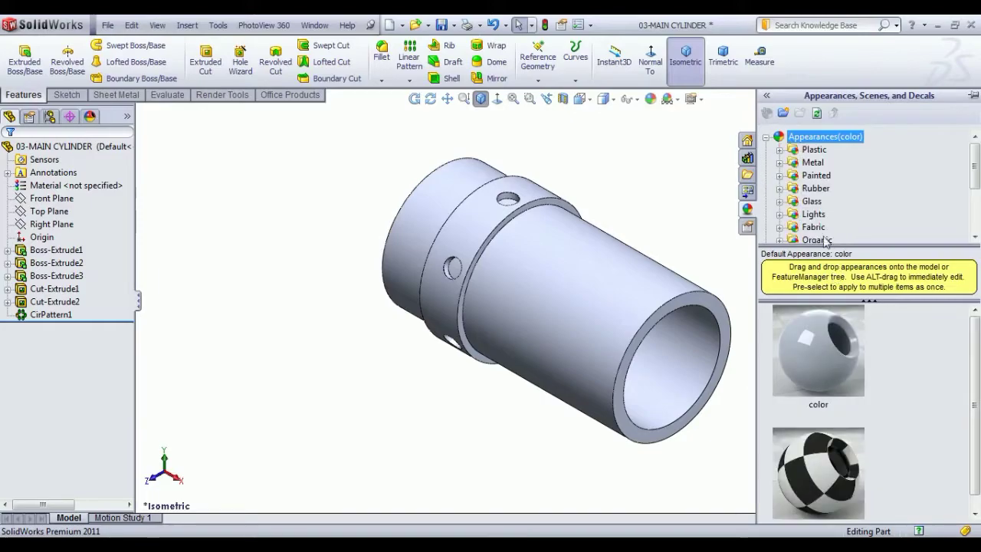
click(812, 163)
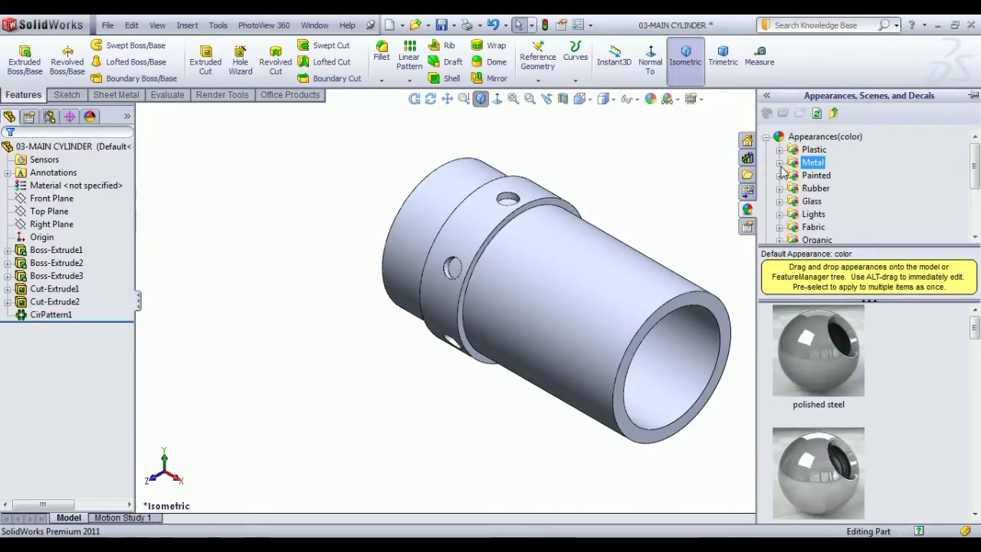
click(780, 164)
click(824, 201)
double_click(823, 318)
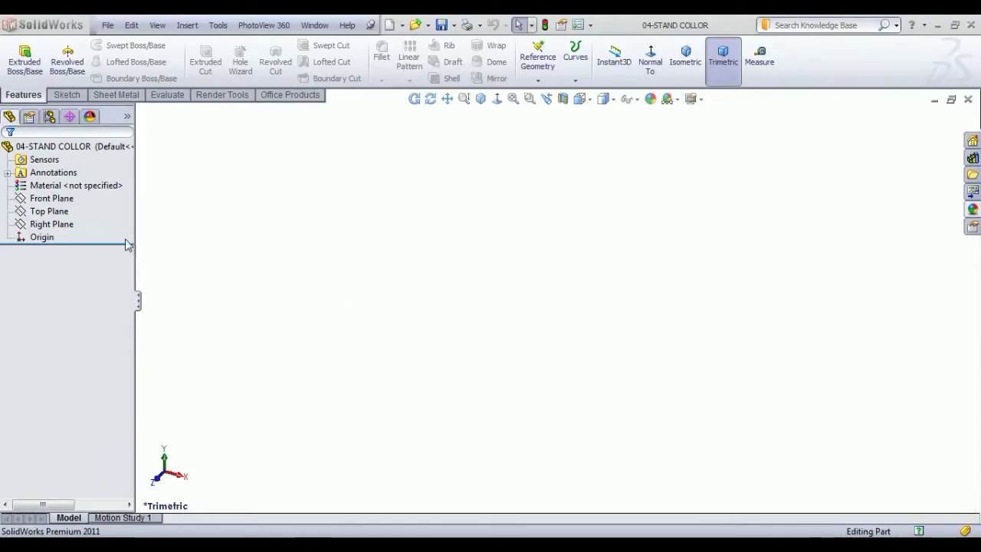
Step: On the Right Plane of 04-STAND COLLOR, draw an origin-centred circle dimensioned Ø76
click(64, 226)
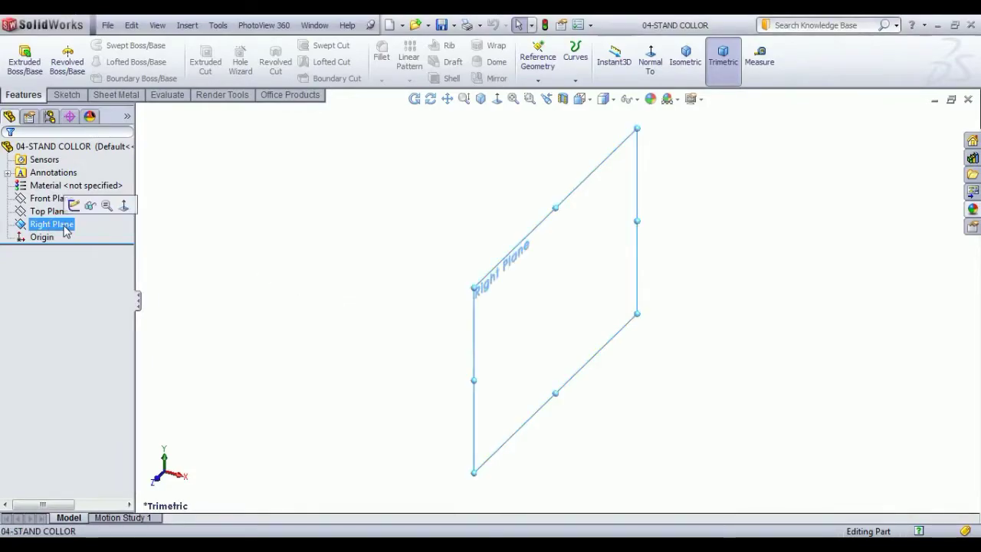
click(72, 204)
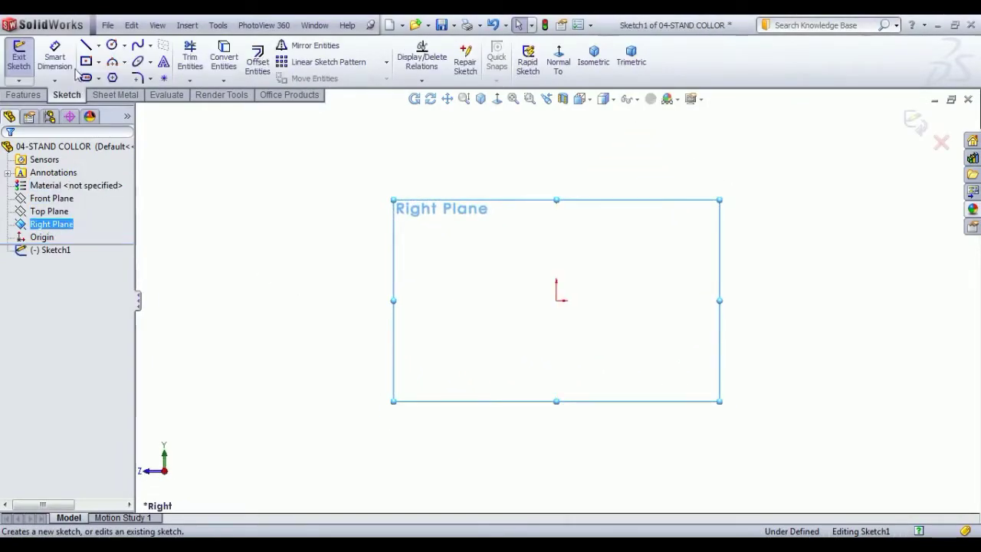
click(115, 48)
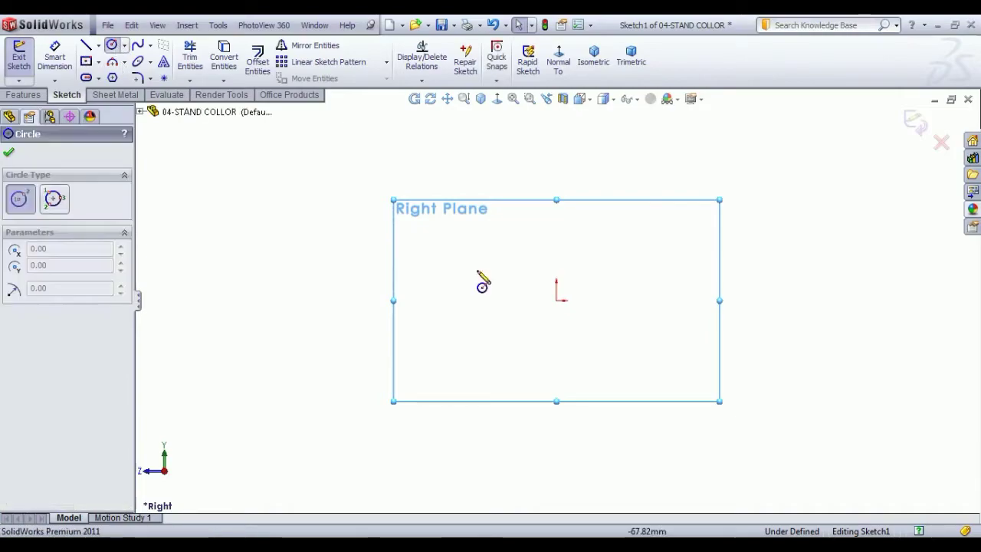
click(557, 300)
click(589, 377)
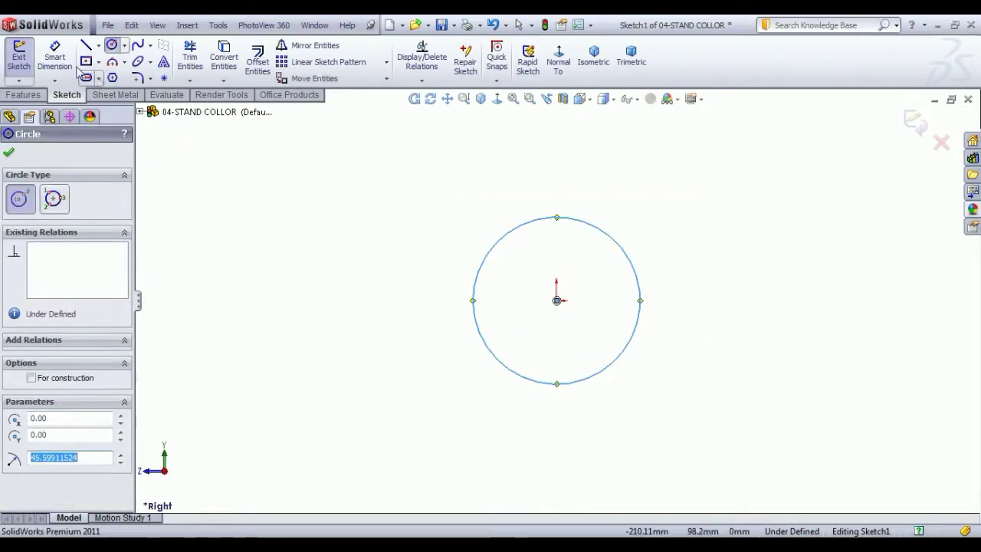
key(Escape)
click(595, 227)
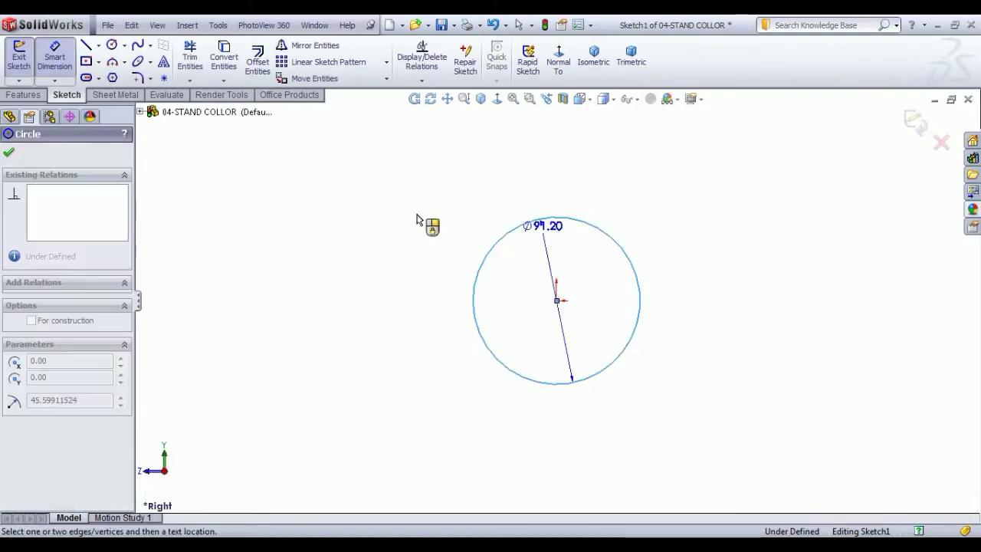
click(412, 218)
text(38*2)
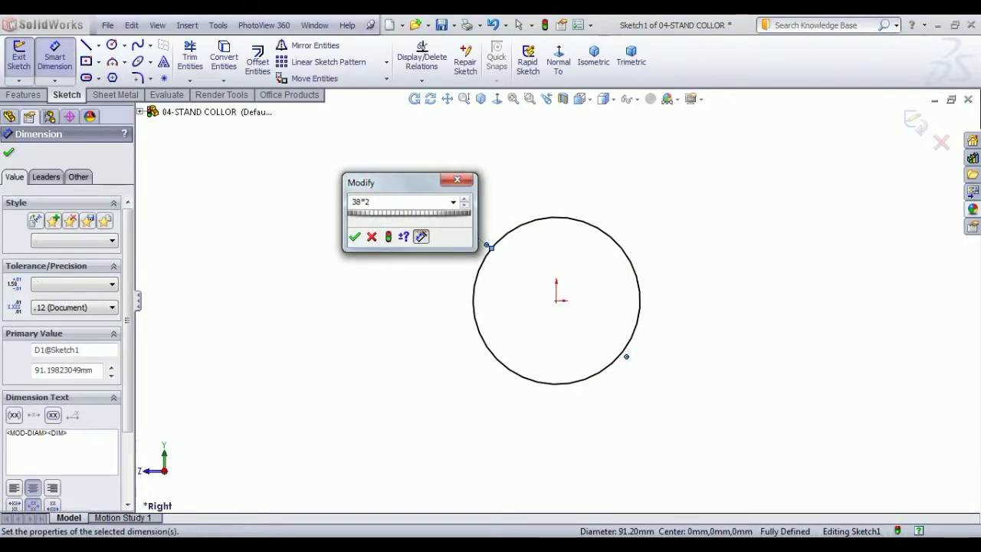
key(Return)
right_click(304, 216)
click(324, 228)
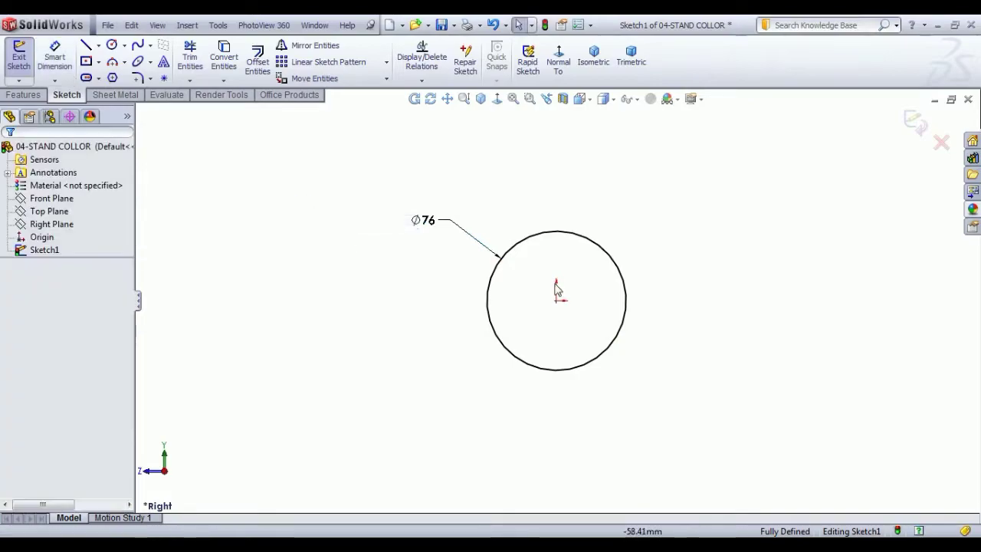
scroll(659, 337, down, 2)
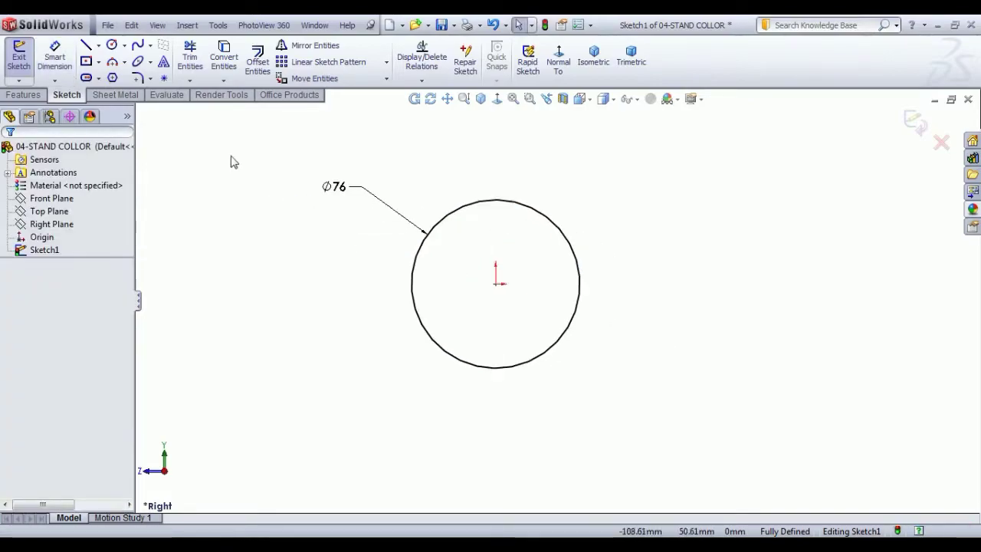
Step: Draw top, right vertical and bottom lines off the Ø76 circle, making the bottom line horizontal
click(87, 46)
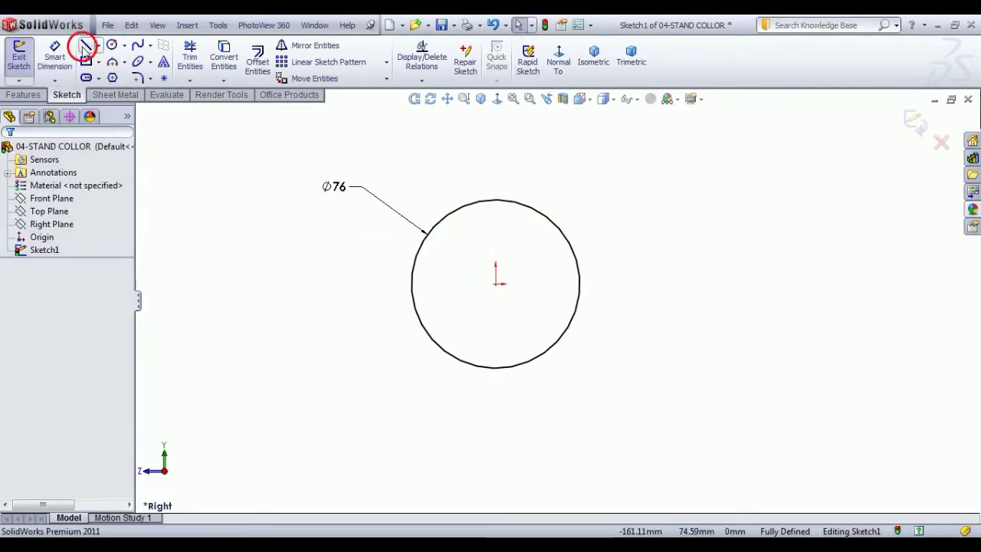
click(495, 200)
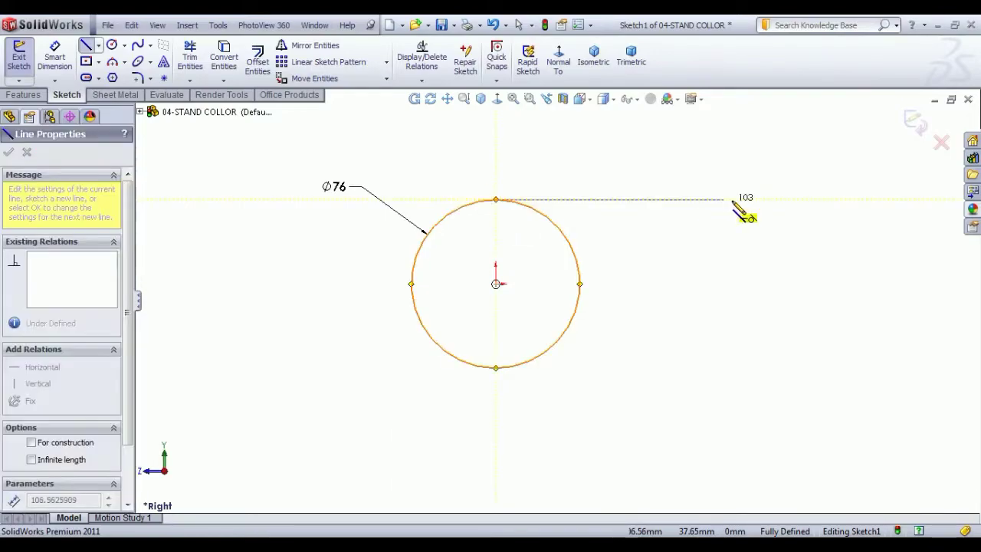
click(732, 199)
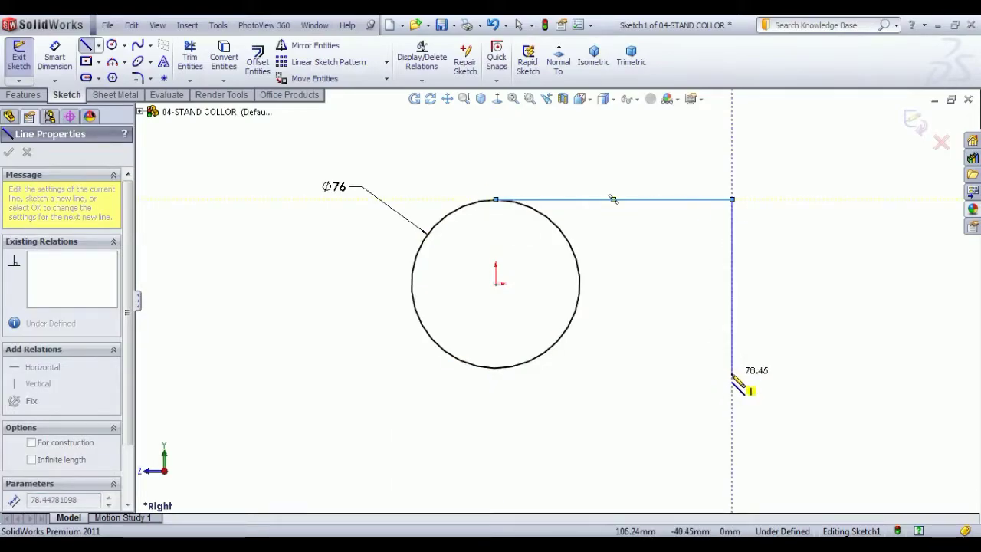
click(732, 373)
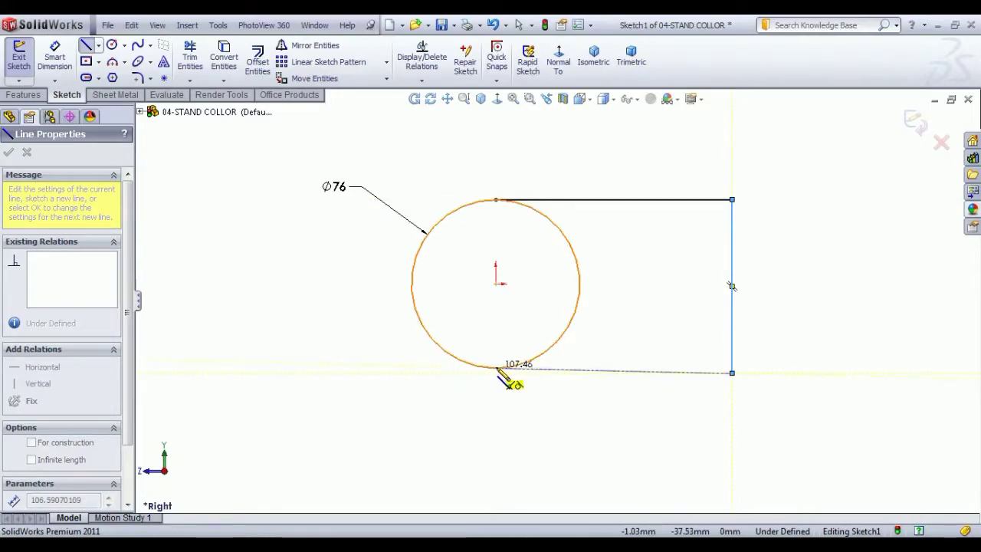
click(496, 368)
right_click(649, 301)
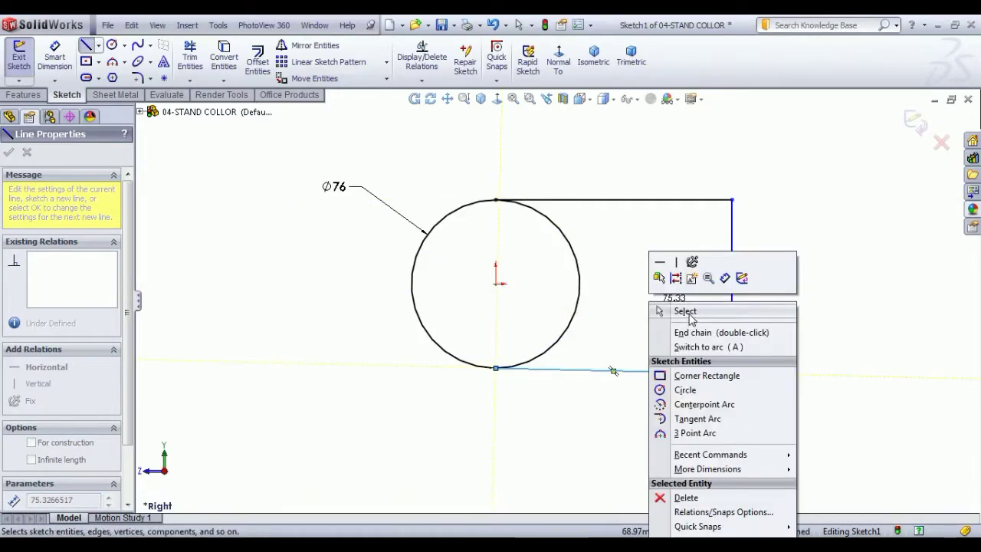
click(687, 314)
click(641, 372)
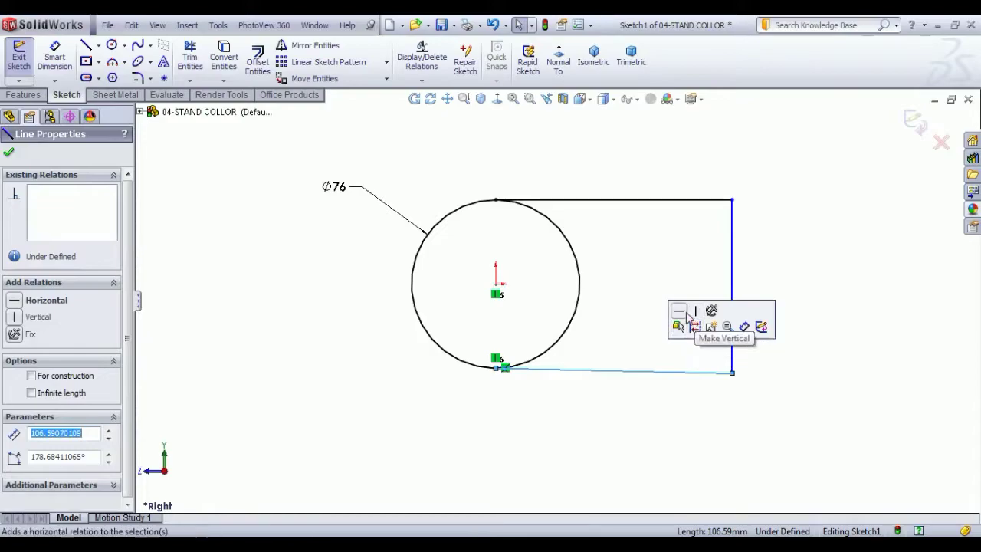
click(685, 313)
click(820, 326)
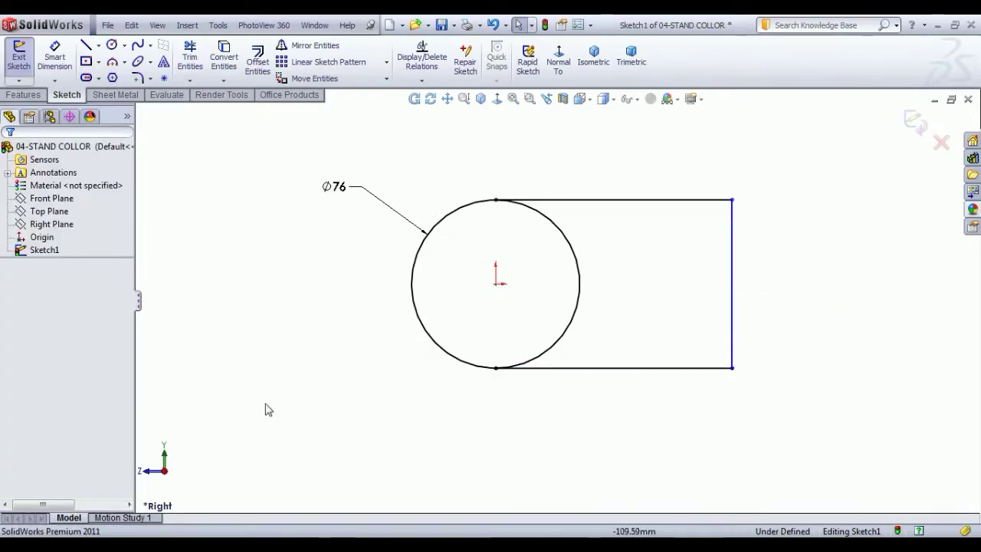
Step: Dimension the width from the circle to the right vertical edge as 98
click(55, 58)
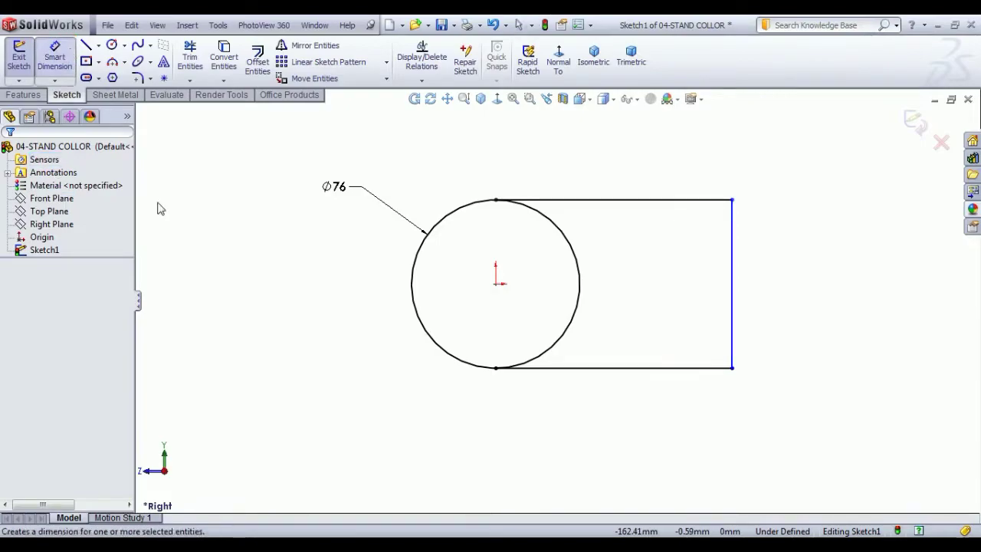
click(418, 284)
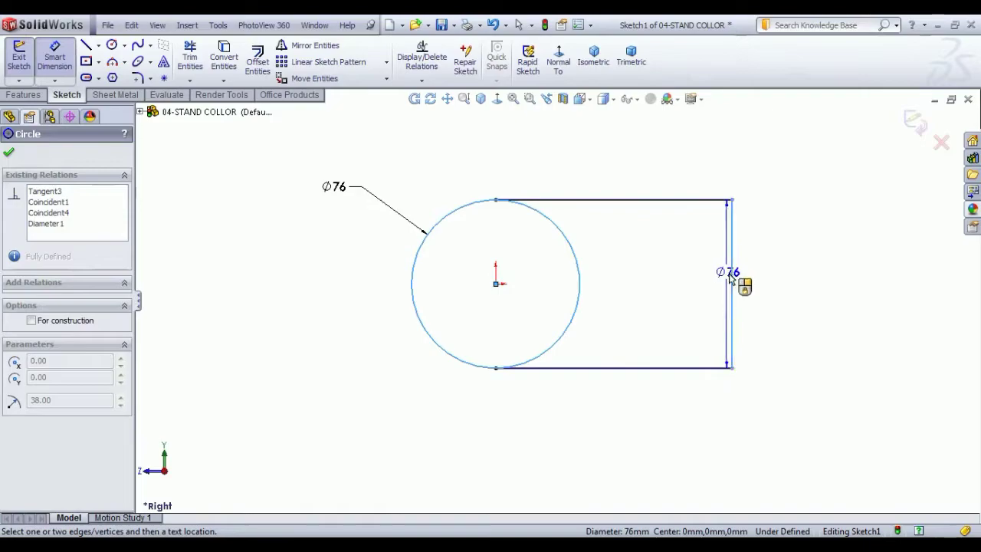
click(731, 274)
click(598, 182)
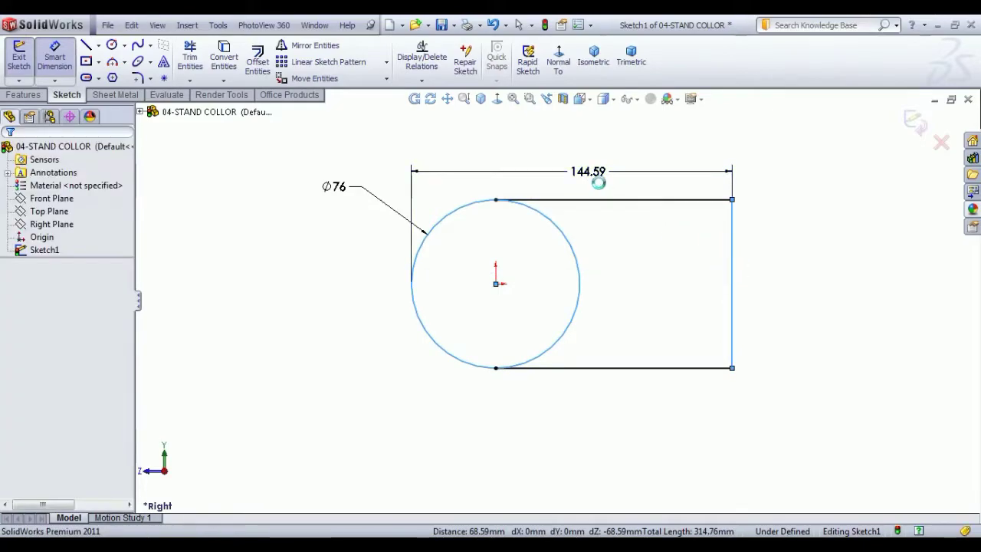
text(98)
key(Return)
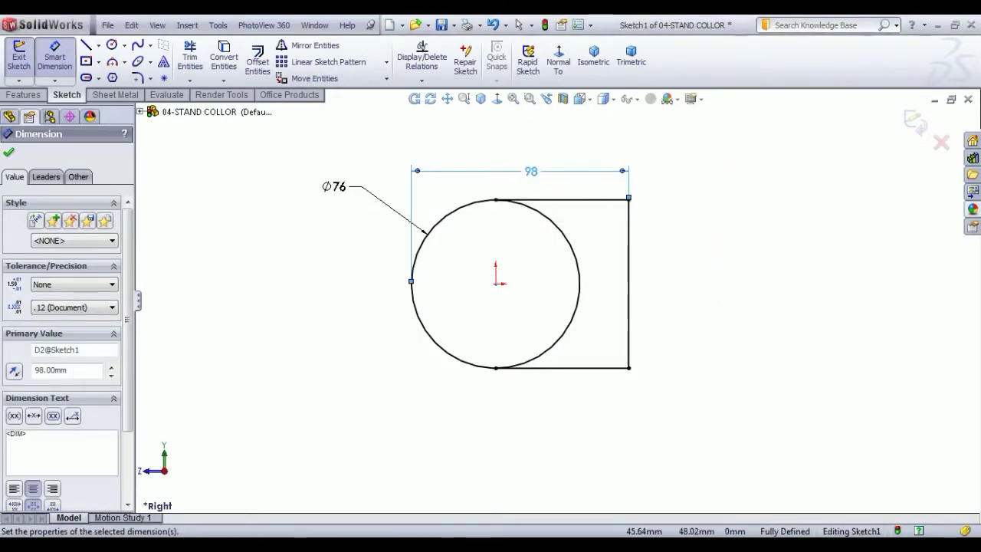
right_click(732, 175)
click(764, 184)
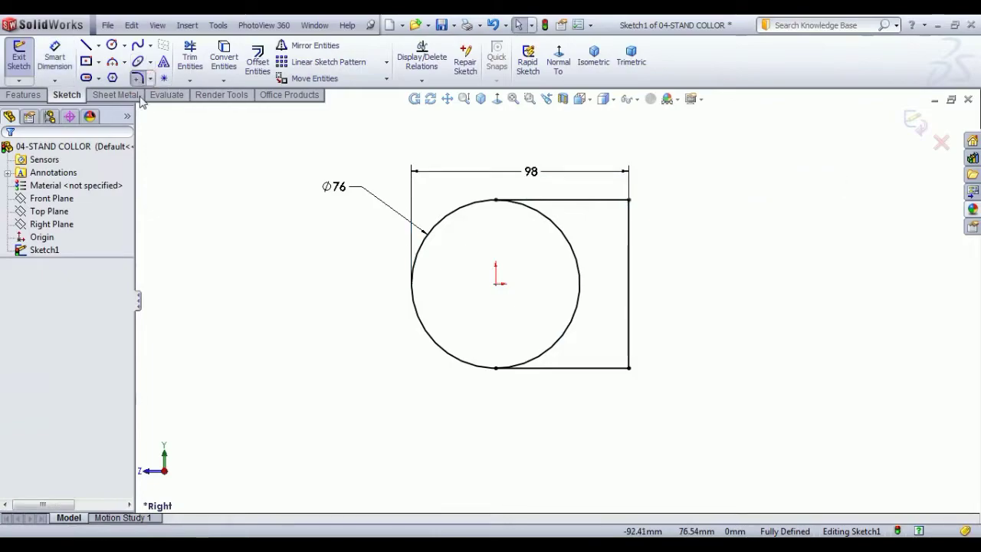
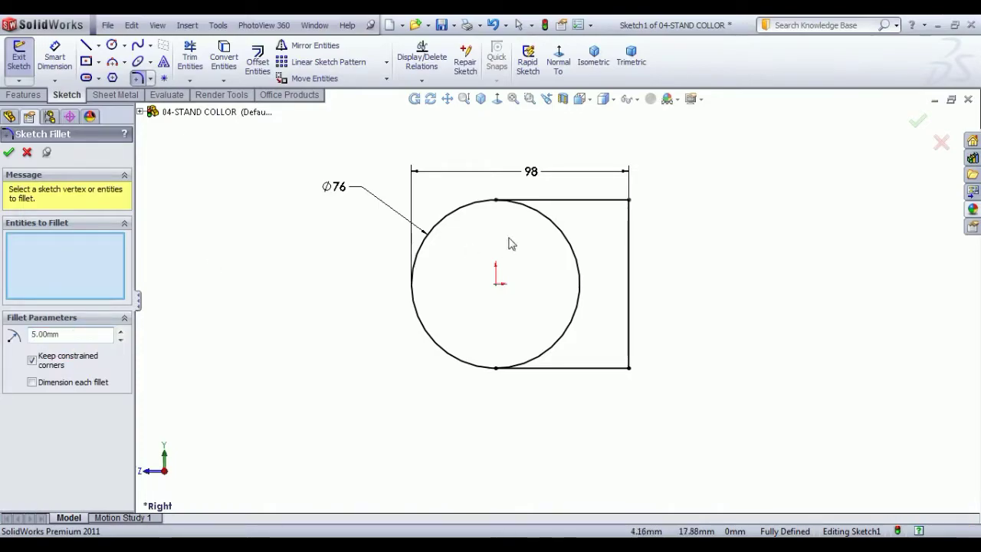
Step: Round the two right-hand corners of the sketch with R5 sketch fillets
drag(673, 381, 641, 280)
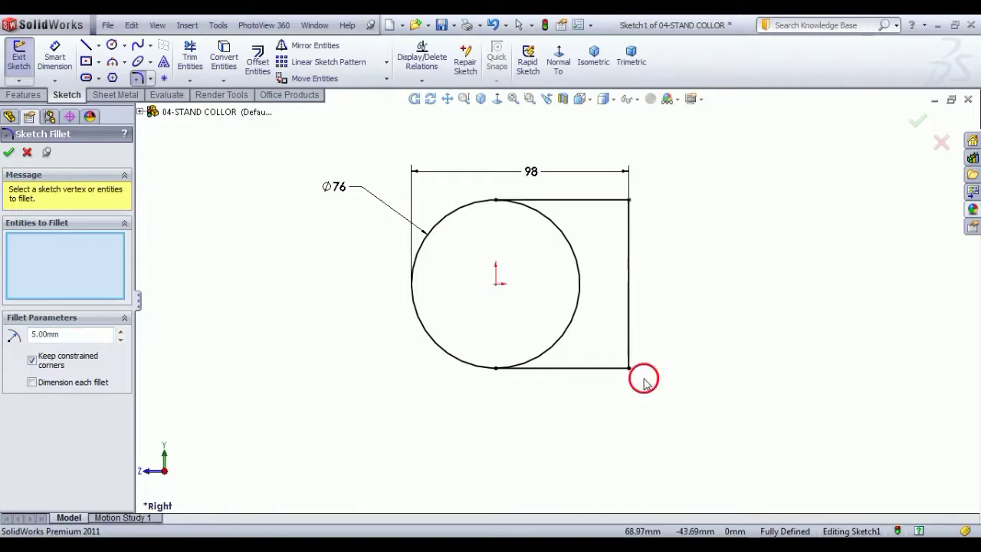
drag(648, 381, 632, 200)
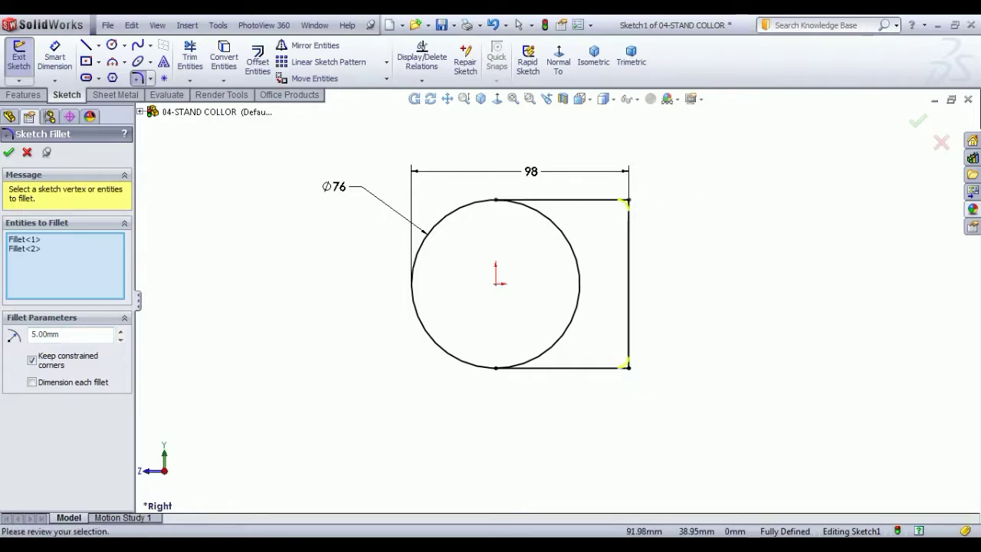
right_click(700, 203)
click(724, 248)
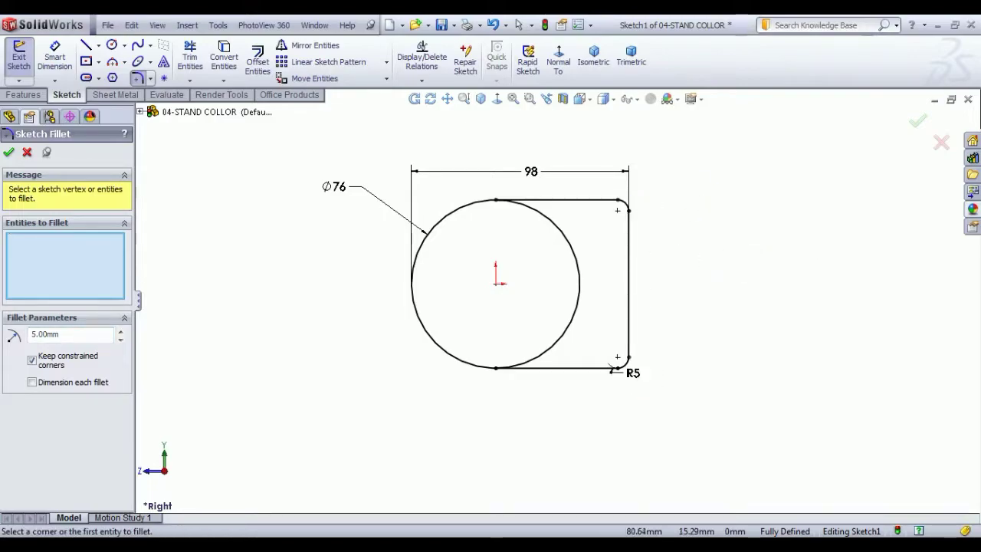
click(8, 153)
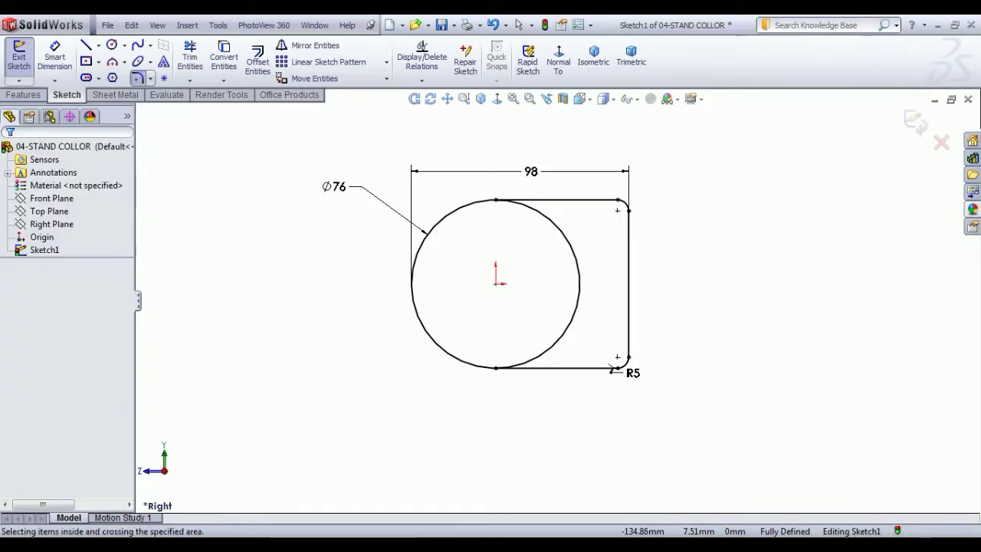
Step: Trim away the circle's arc inside the rectangle
click(204, 63)
drag(563, 265, 591, 243)
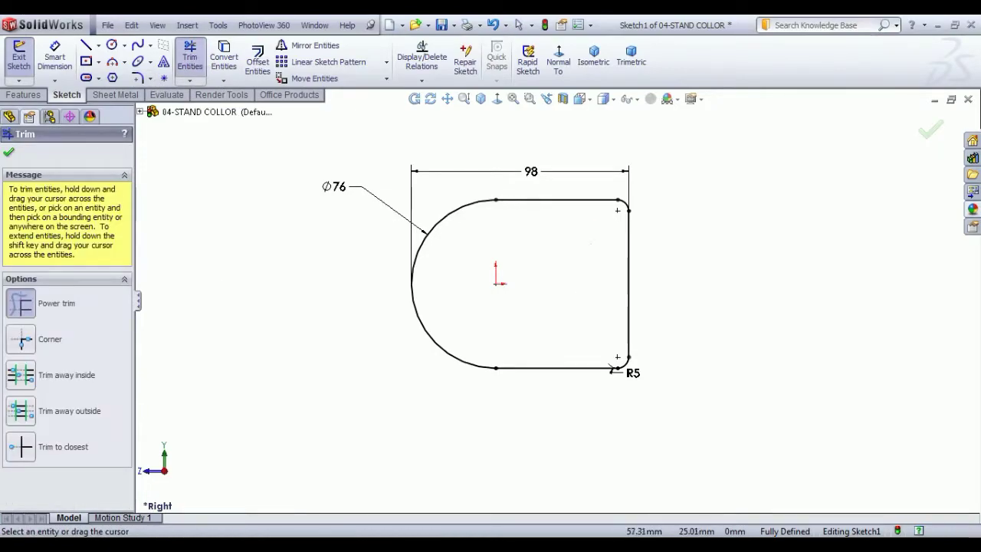
right_click(686, 210)
click(753, 221)
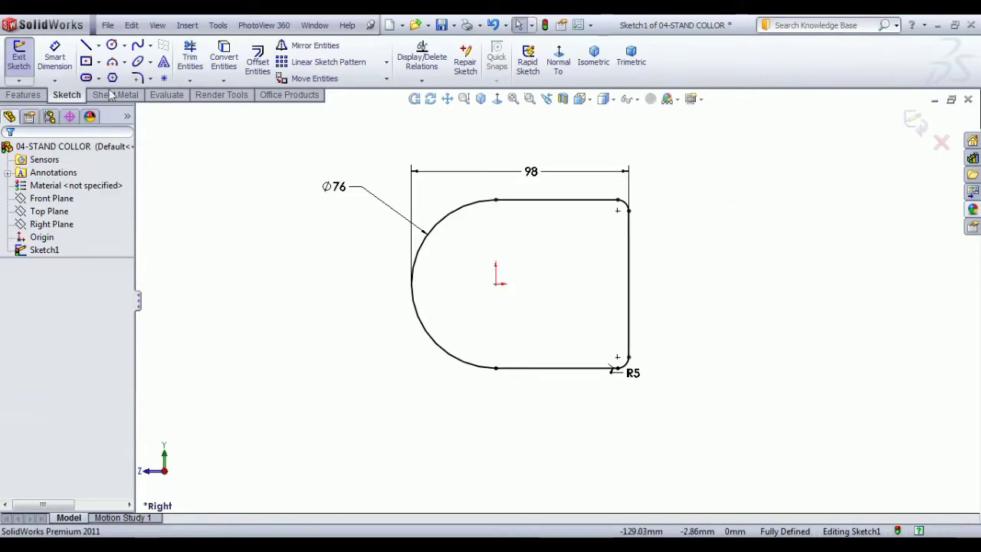
Step: Exit the sketch and extrude the profile 22 mm into a solid block
click(18, 58)
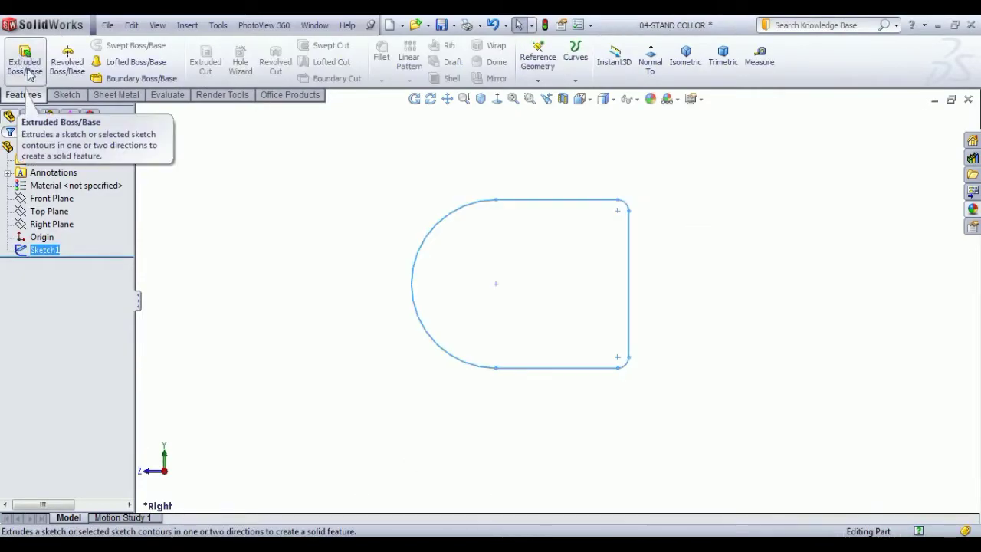
click(34, 66)
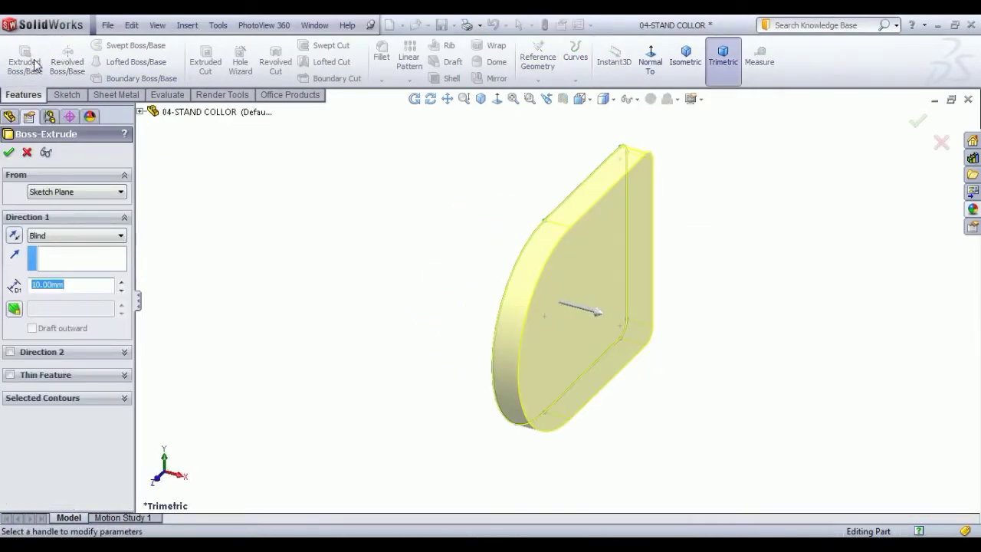
key(Return)
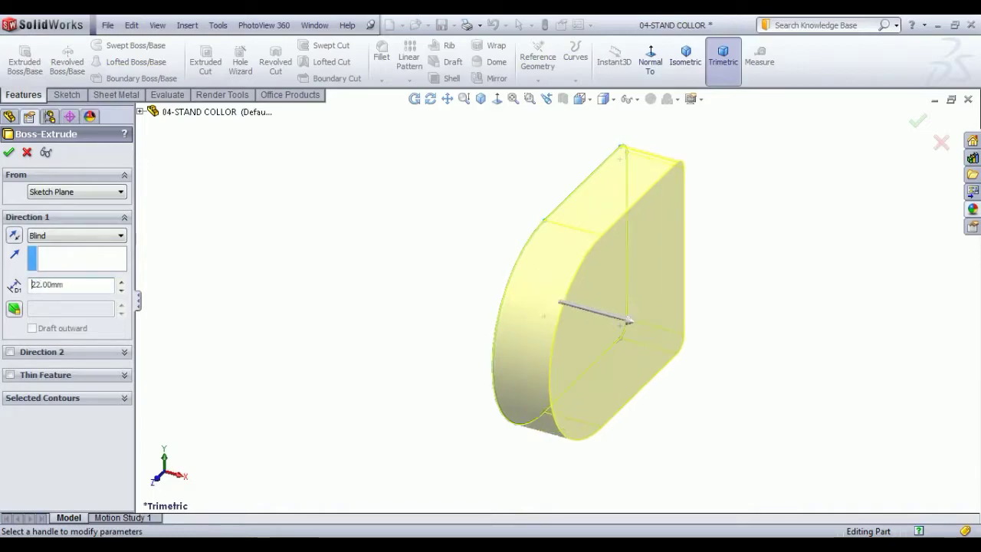
click(228, 212)
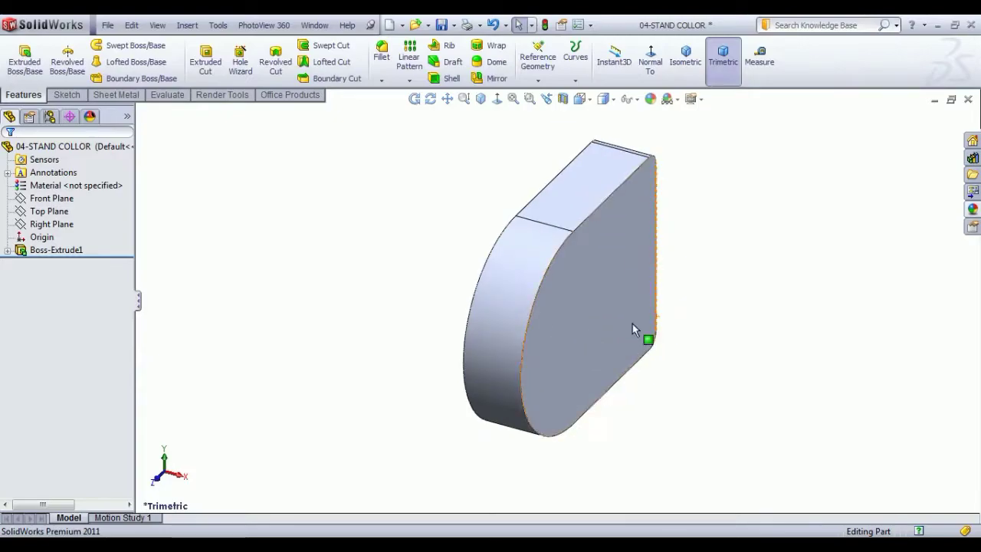
click(632, 330)
Step: On the block's front face, sketch a Ø48 mm circle centred on the origin
click(690, 280)
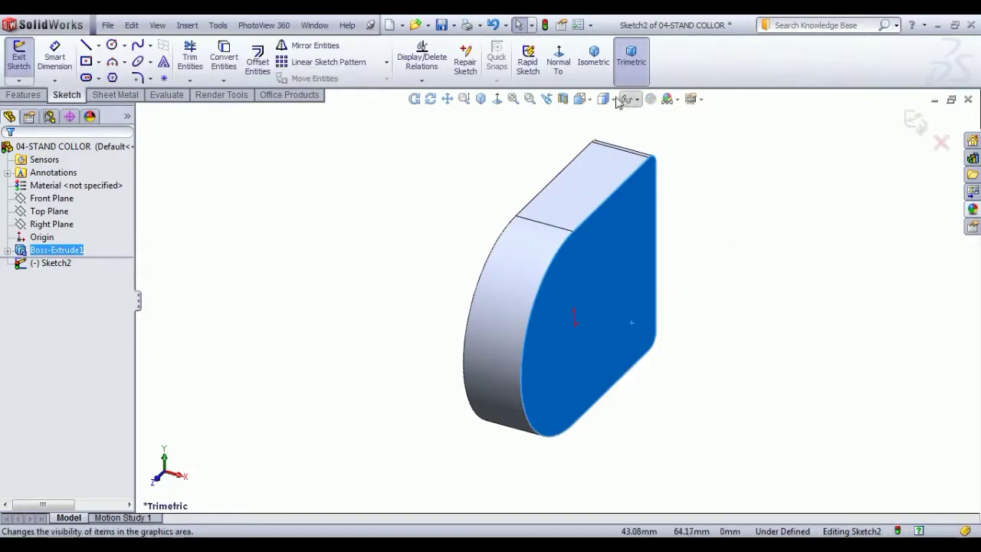
click(558, 58)
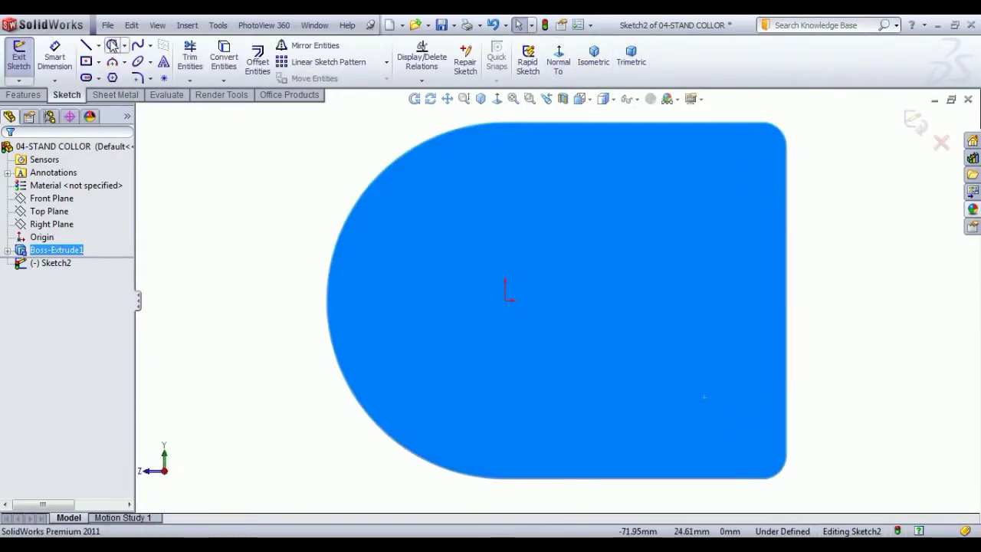
click(112, 46)
drag(507, 301, 519, 367)
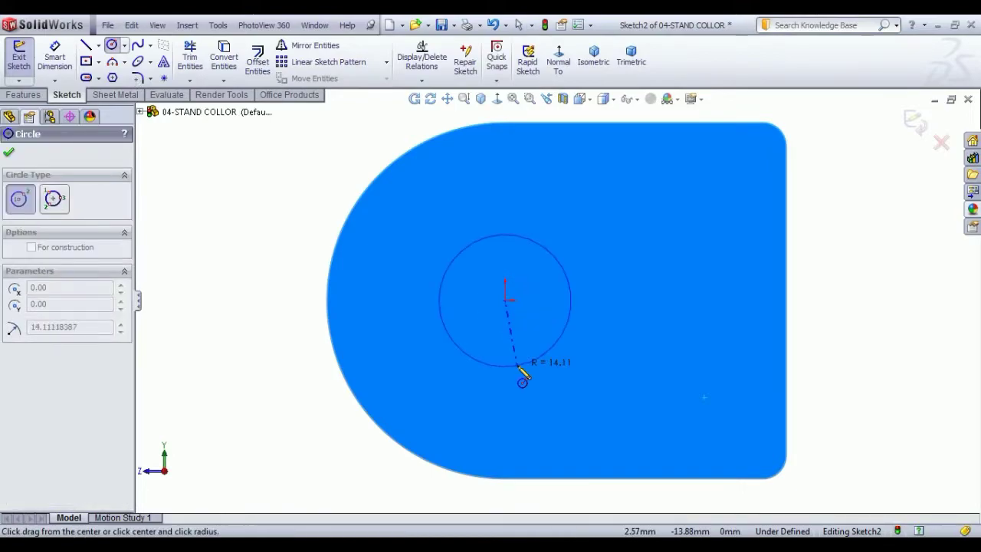
click(54, 55)
click(453, 269)
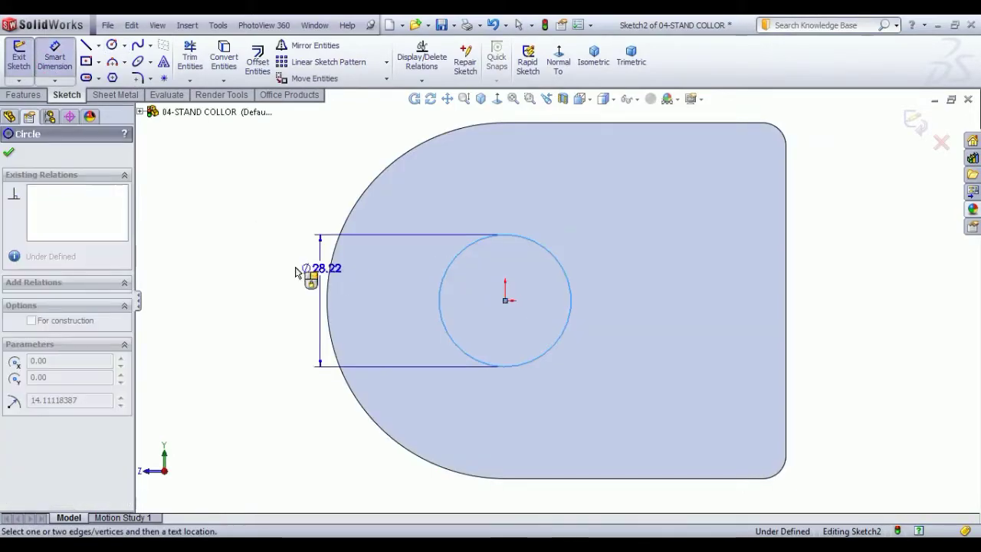
click(291, 276)
text(48)
key(Return)
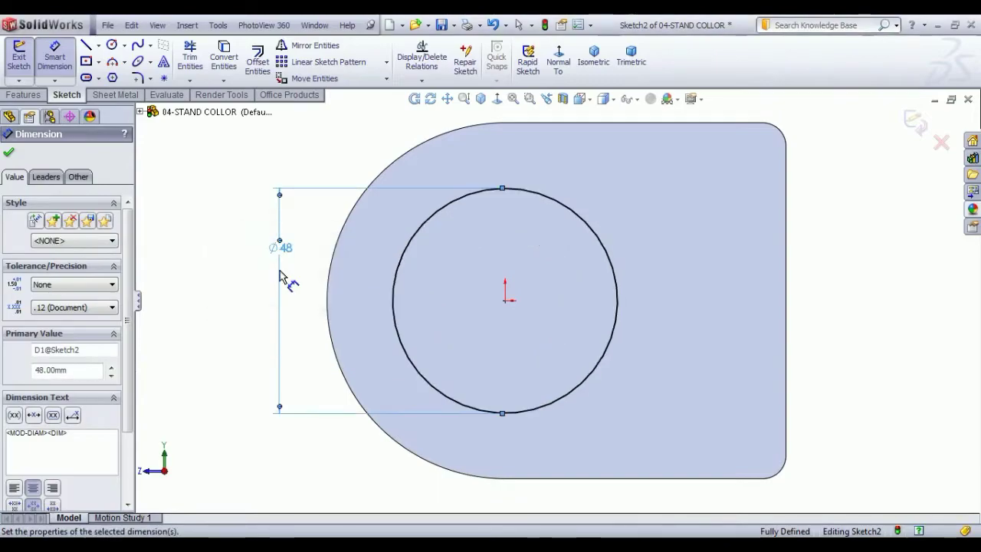
Step: Cut the Ø48 circle 3 mm deep into the face as a recess
click(20, 50)
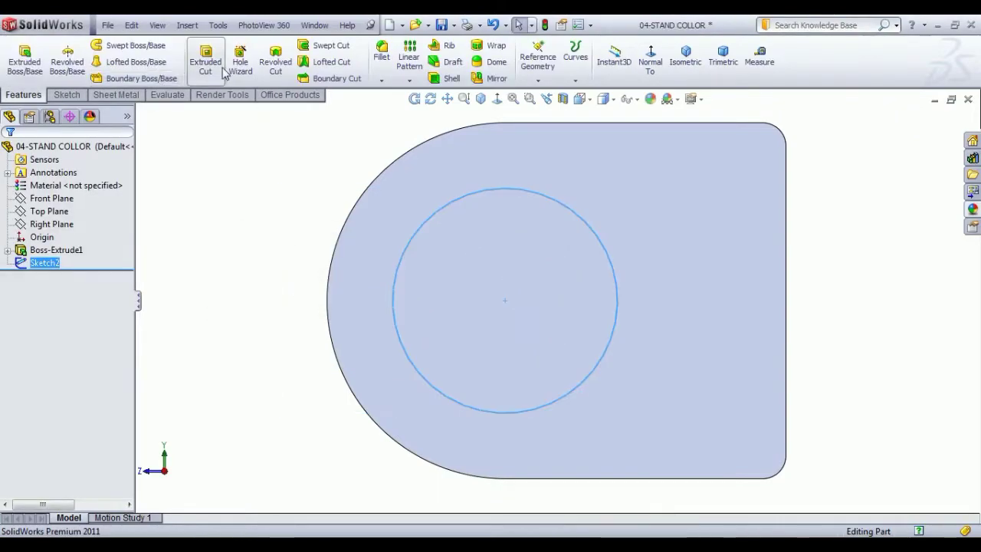
click(205, 61)
click(697, 74)
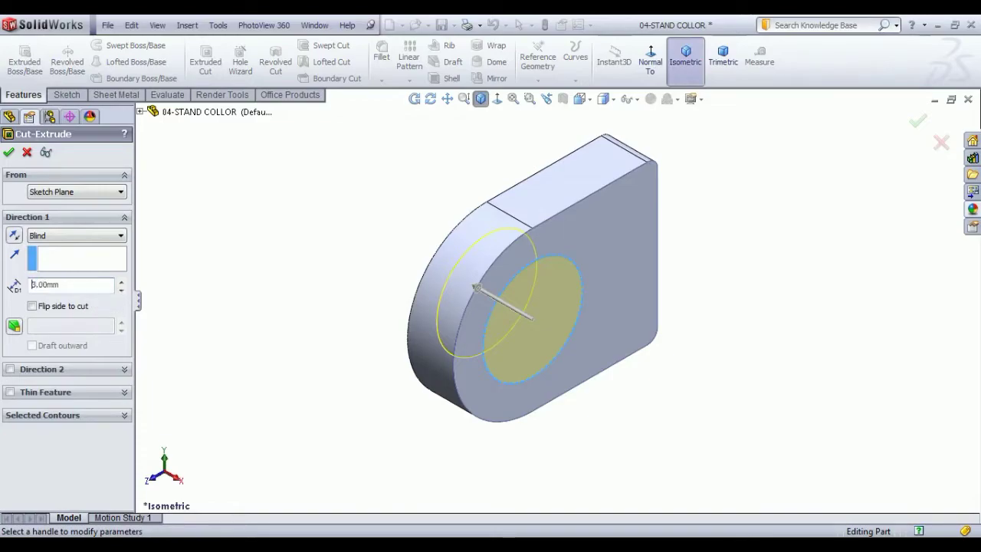
click(8, 152)
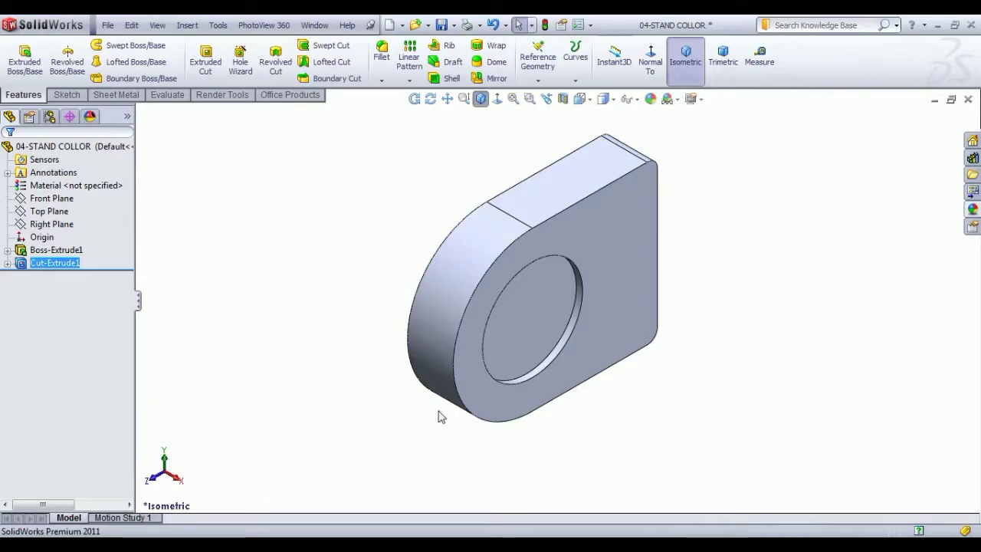
Step: Sketch a circle on the recess floor with its centre coincident to the origin
click(510, 346)
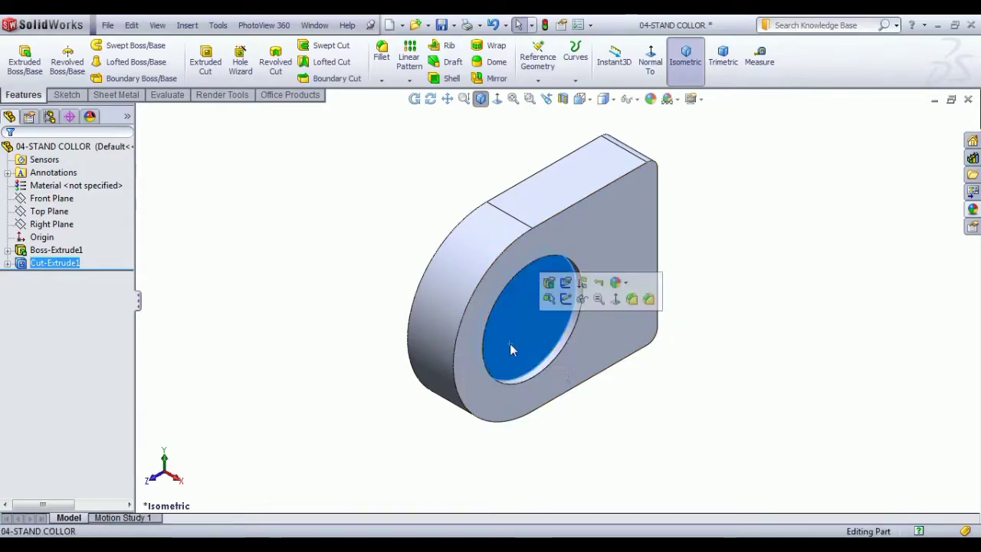
click(566, 299)
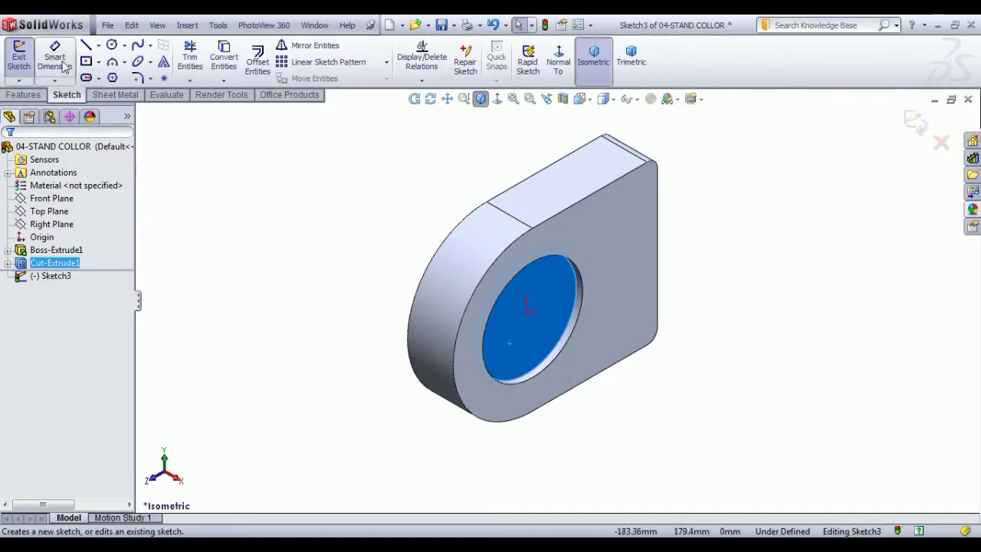
click(113, 46)
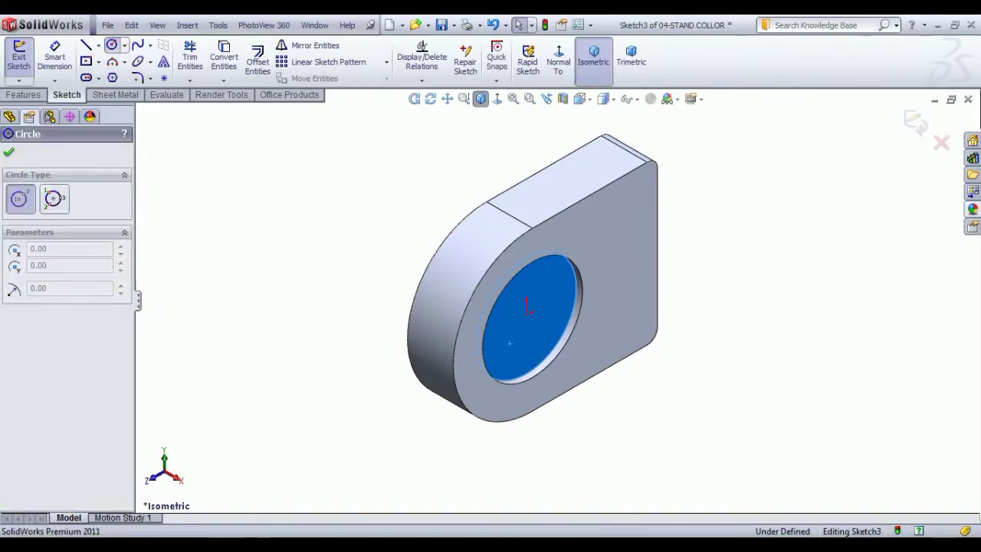
click(527, 307)
click(533, 365)
right_click(720, 293)
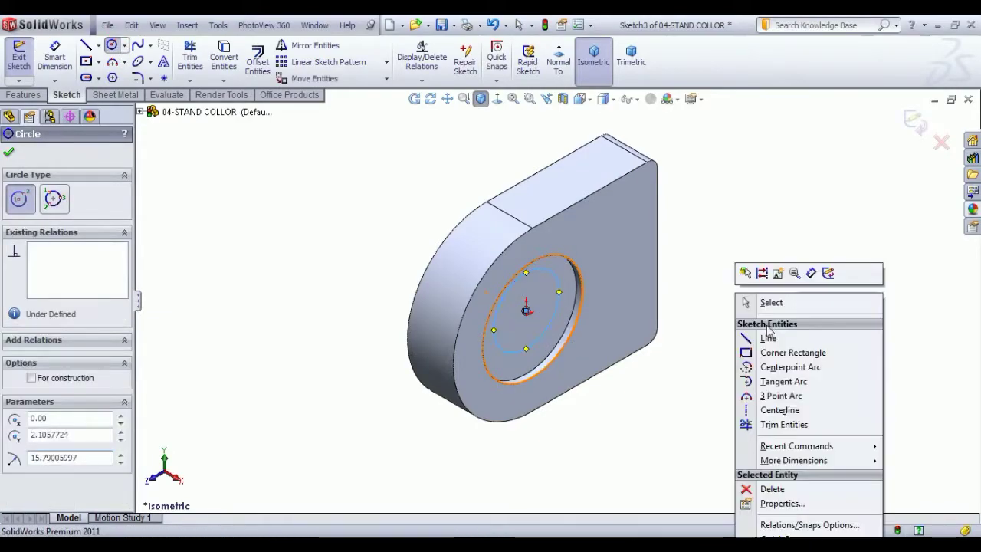
click(767, 301)
key(Escape)
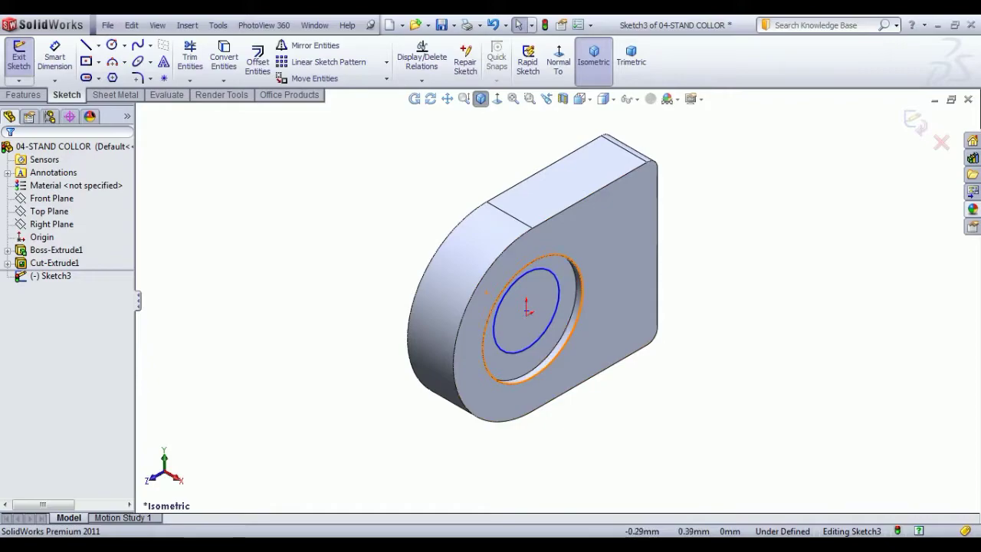
click(559, 60)
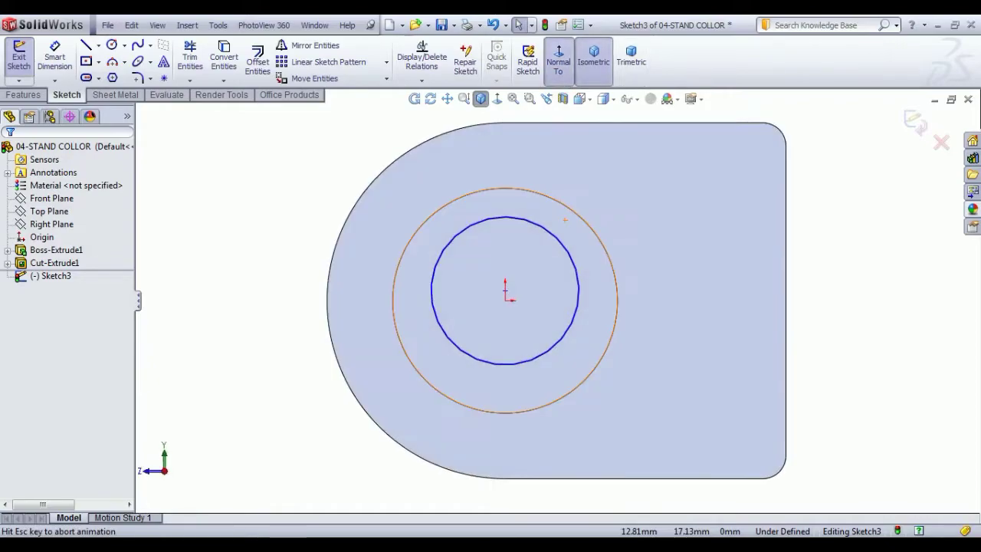
click(505, 292)
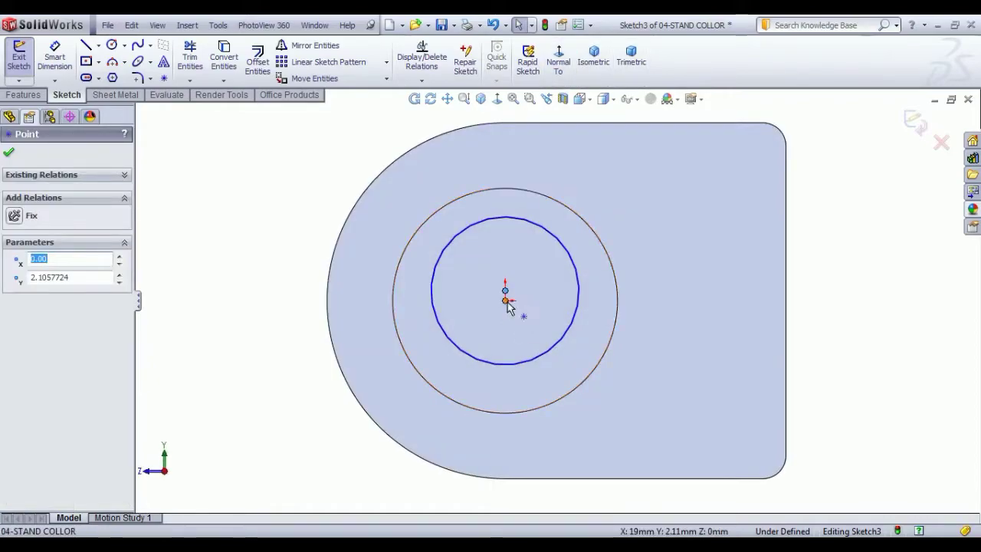
ctrl+click(505, 300)
click(580, 241)
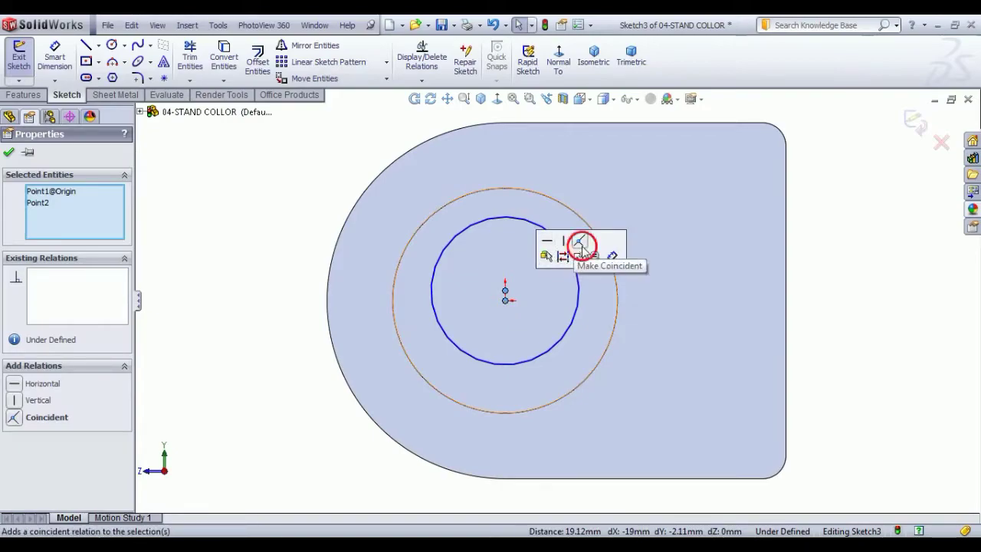
Step: Dimension the inner circle to Ø44 mm
click(54, 55)
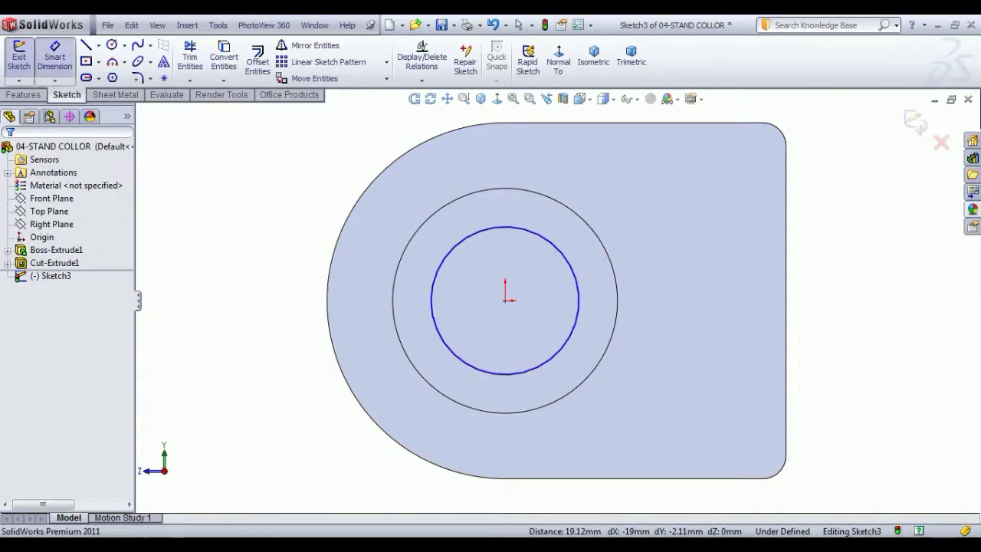
click(504, 230)
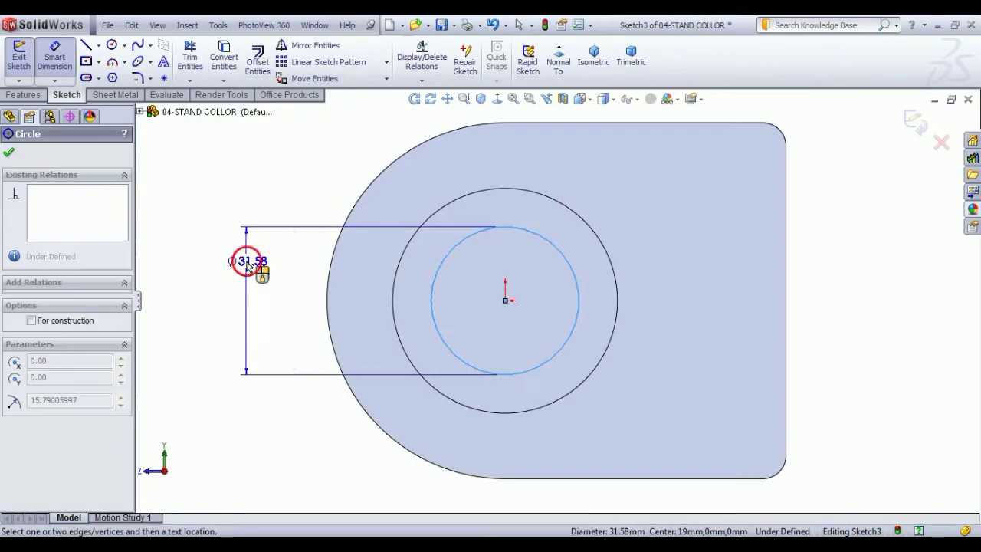
click(246, 262)
text(44)
key(Return)
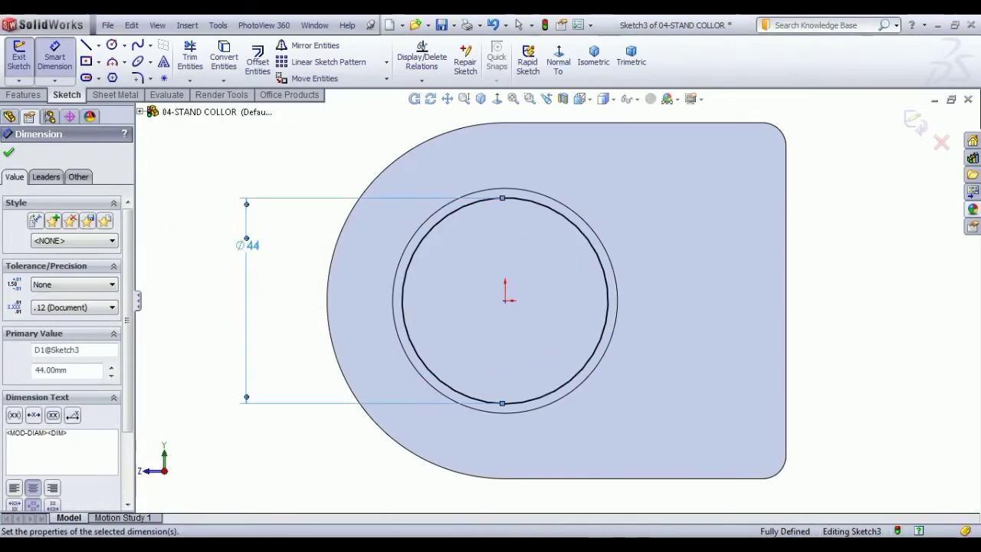
Step: Cut the Ø44 circle Through All to form a stepped bore
click(15, 55)
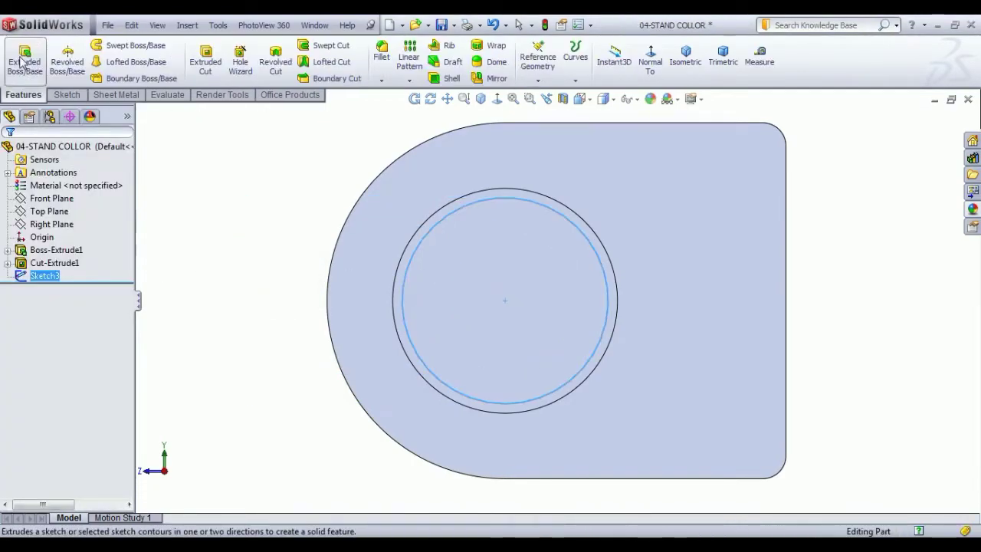
click(205, 61)
click(676, 74)
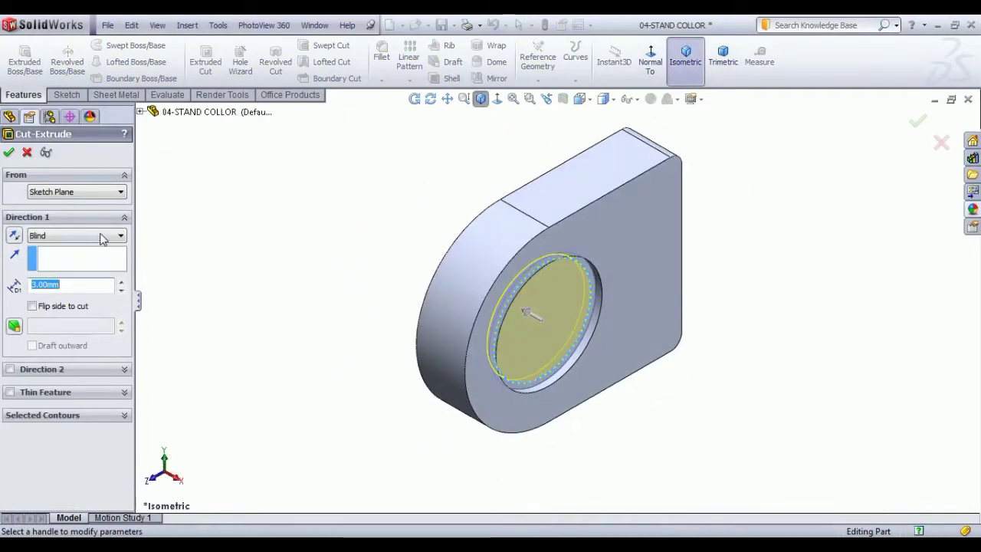
click(99, 236)
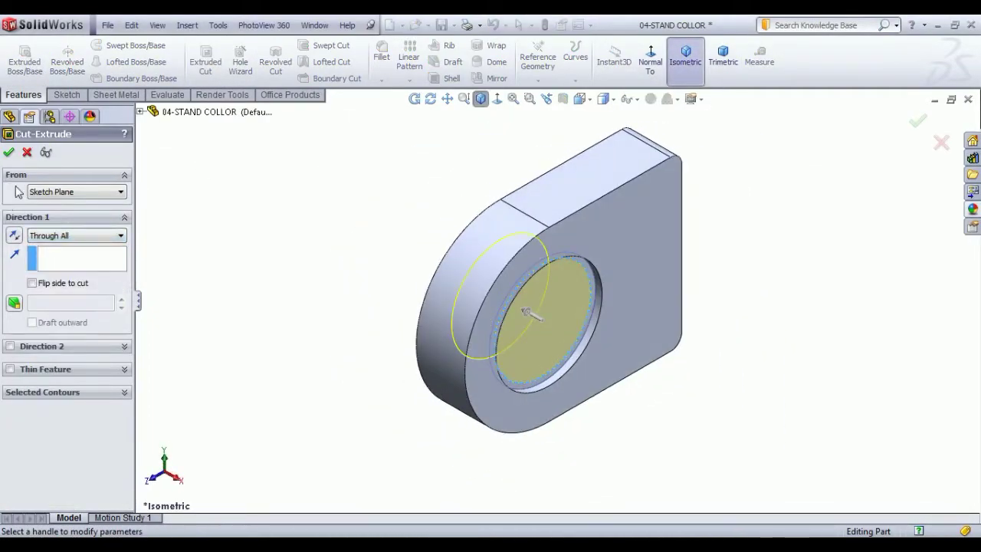
click(9, 153)
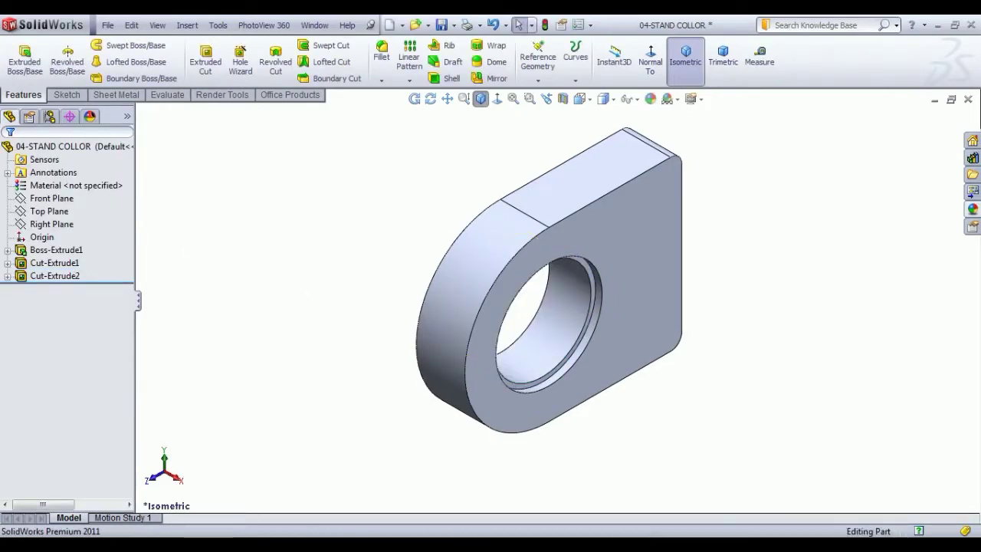
mouse_move(314, 286)
middle_down()
mouse_move(494, 260)
mouse_move(575, 313)
mouse_move(552, 300)
middle_up()
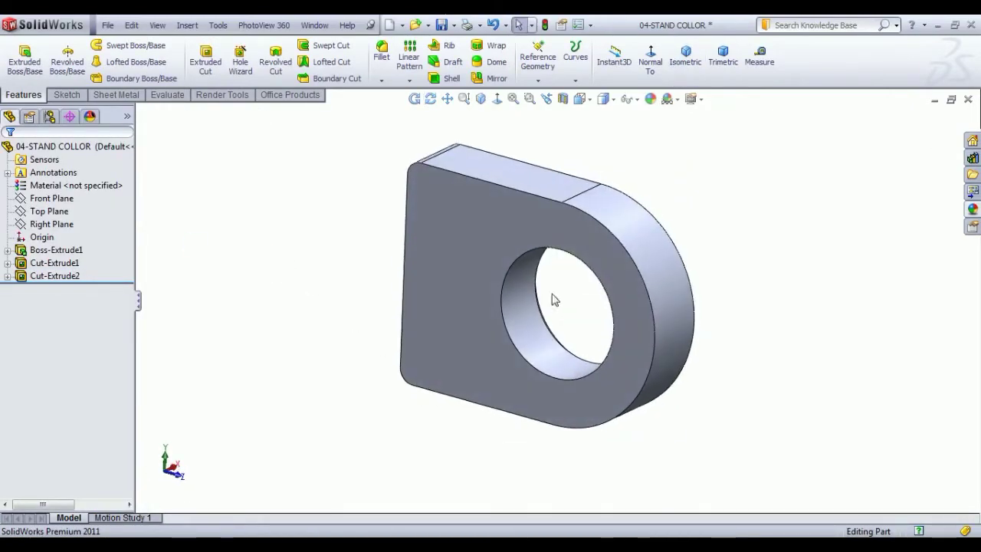
Step: On the flat front face, sketch a circle on the hole centre dimensioned to Ø68
click(485, 243)
click(541, 199)
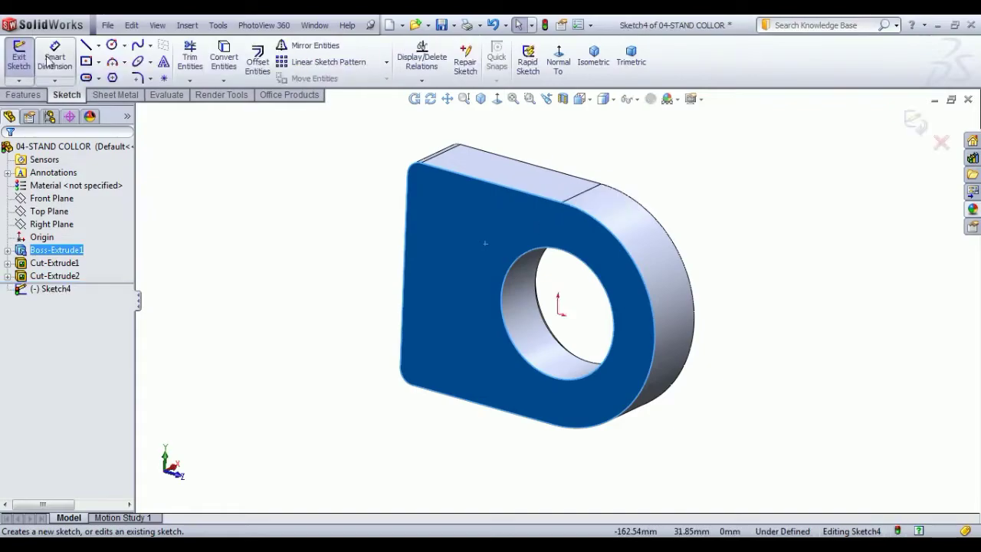
click(112, 46)
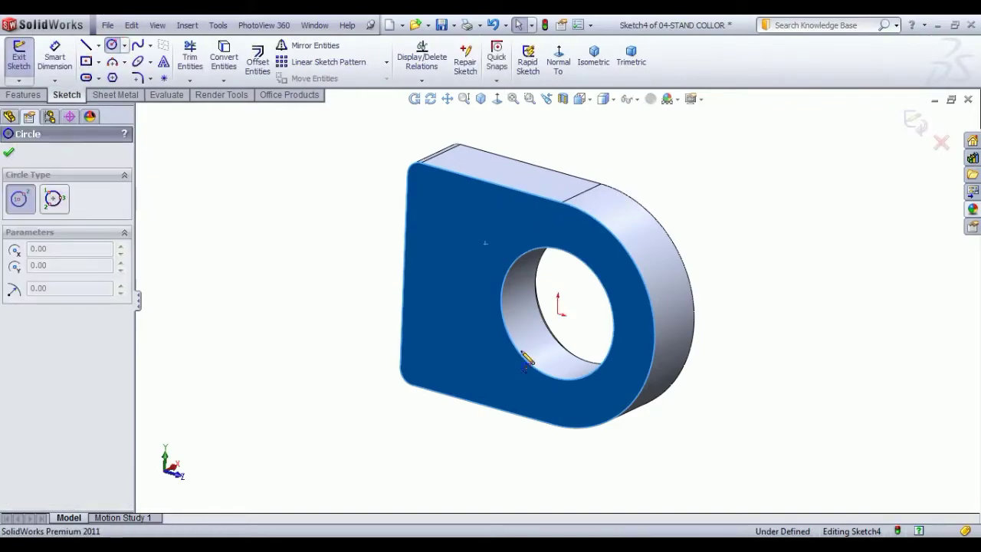
click(558, 314)
click(604, 384)
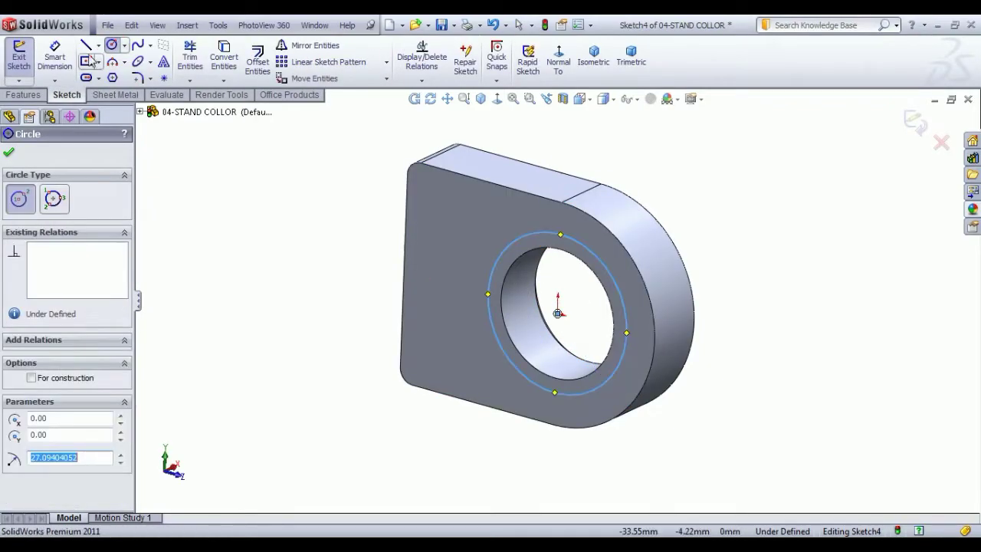
click(66, 62)
click(601, 255)
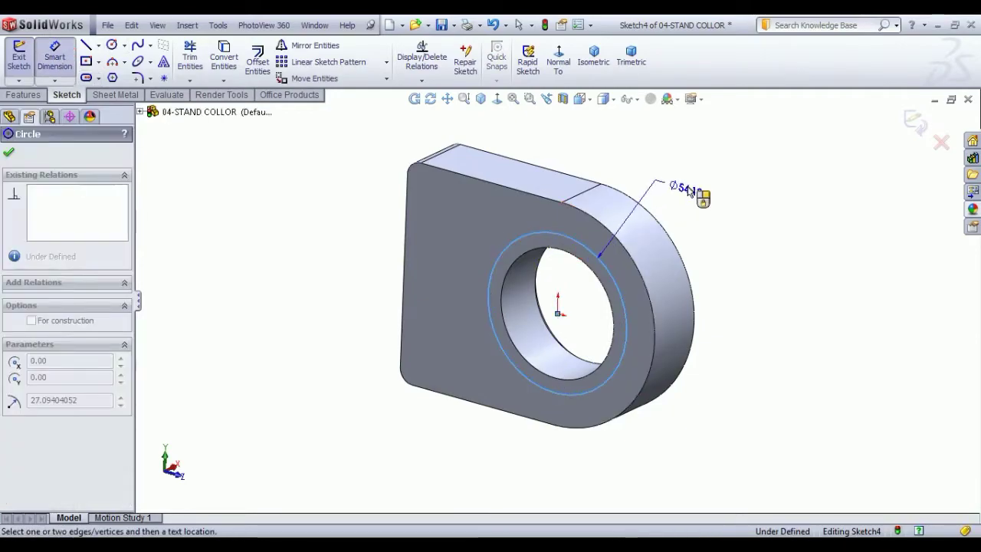
click(688, 190)
text(68)
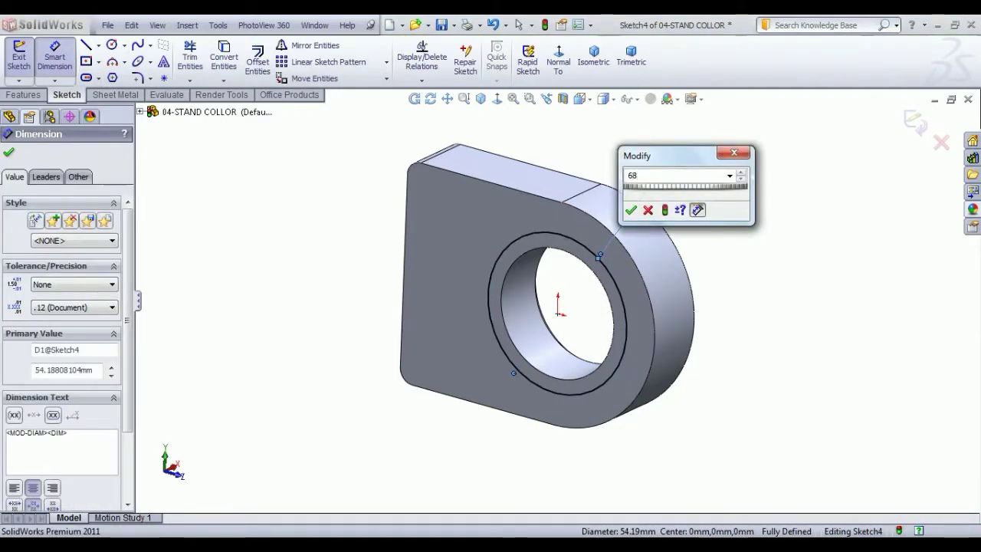
key(Return)
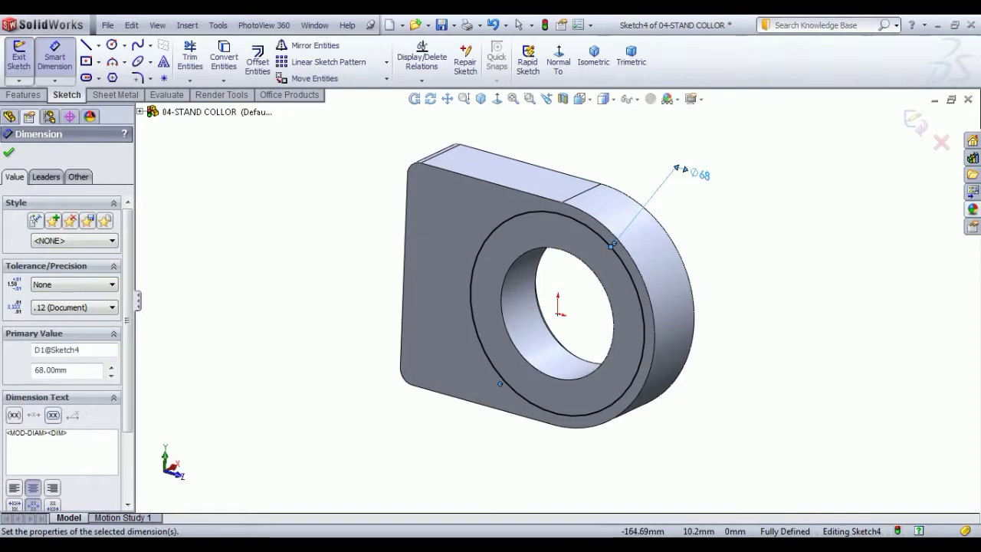
click(18, 56)
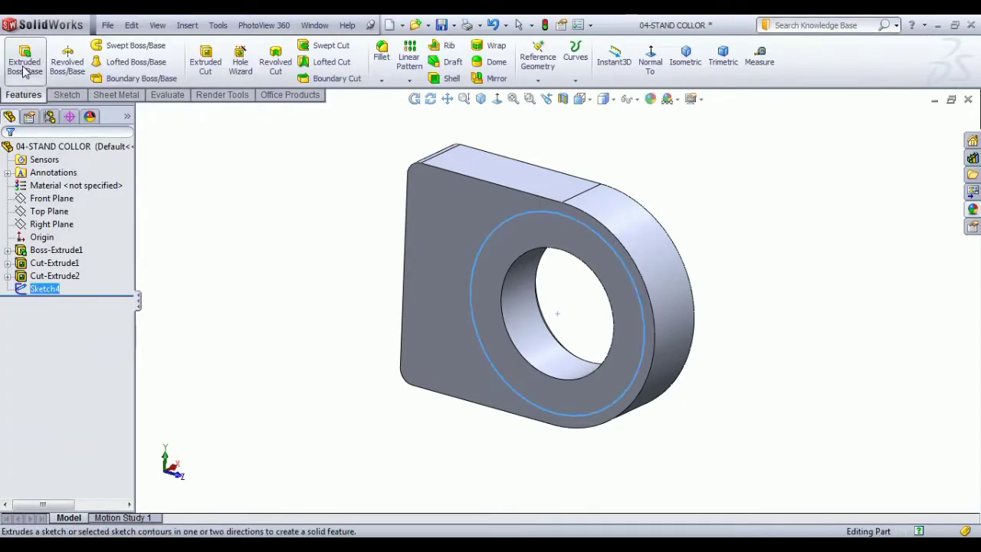
Step: Cut the Ø68 circle 3 mm deep, Blind, and view the part isometrically
click(205, 60)
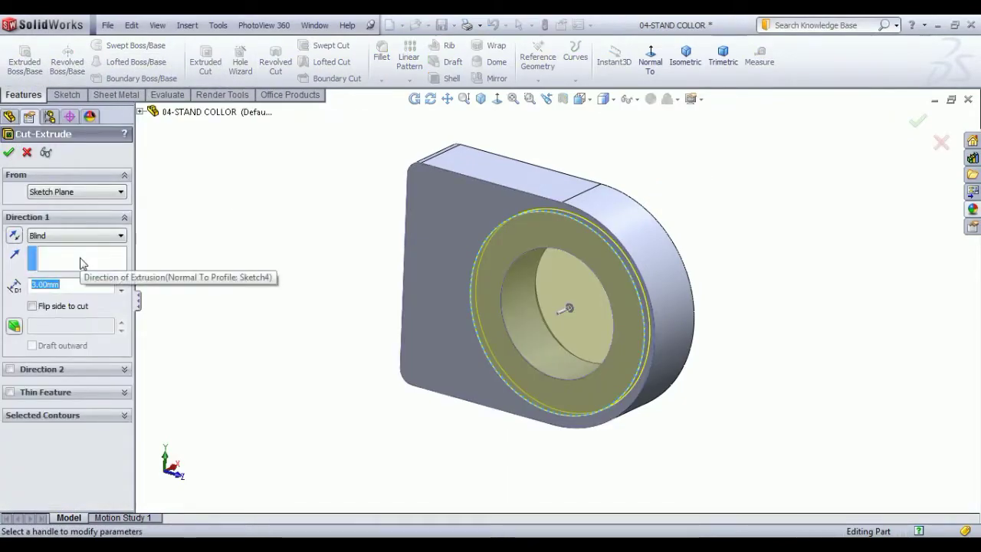
key(Return)
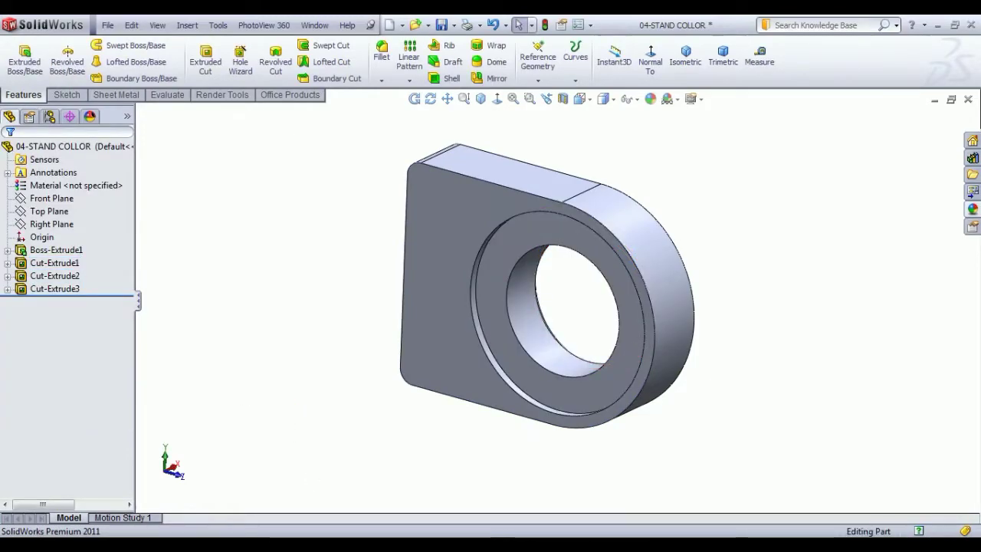
click(686, 60)
Step: On the opposite face, sketch a Ø58 construction circle centred on the origin
click(601, 257)
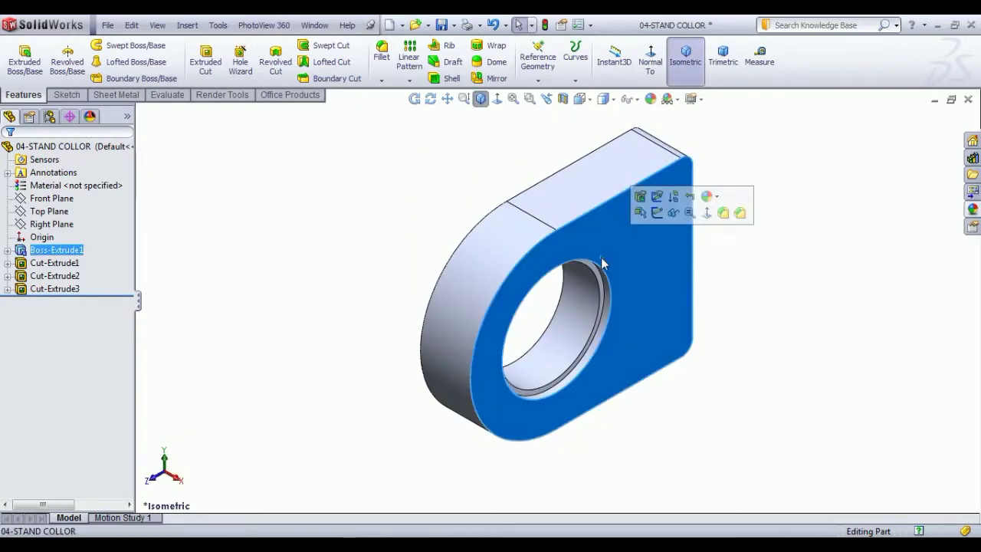
click(663, 214)
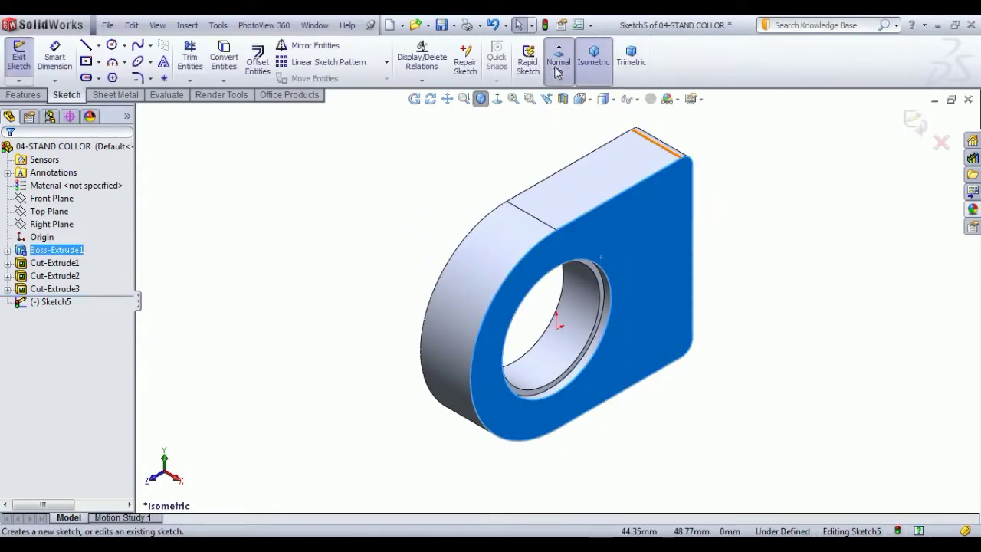
click(113, 46)
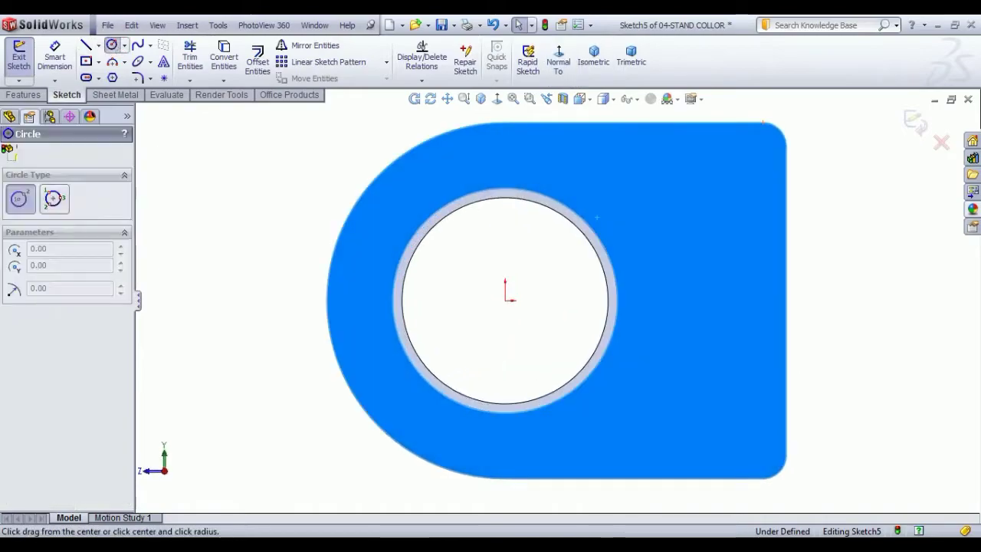
click(505, 300)
click(617, 409)
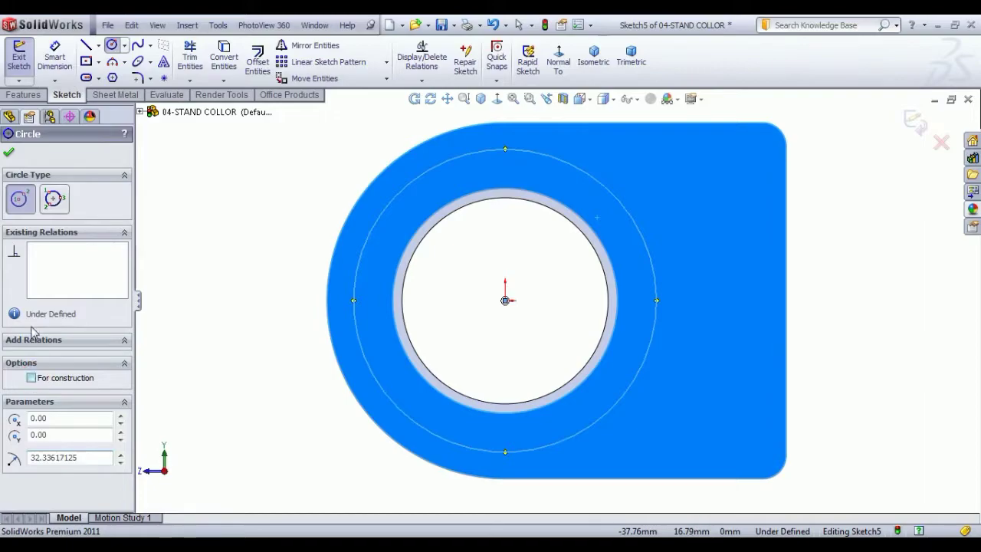
click(30, 378)
click(10, 154)
click(54, 55)
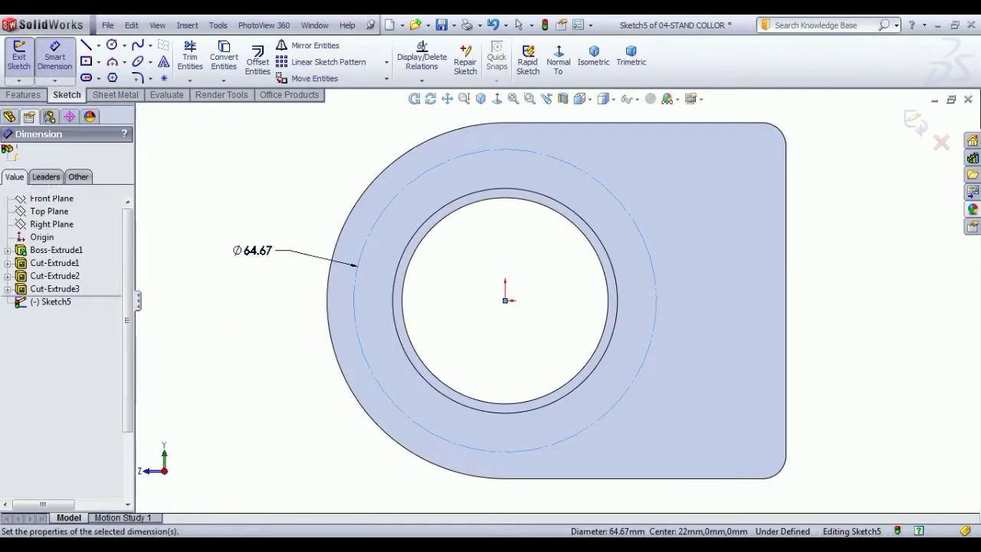
click(251, 253)
text(58)
key(Return)
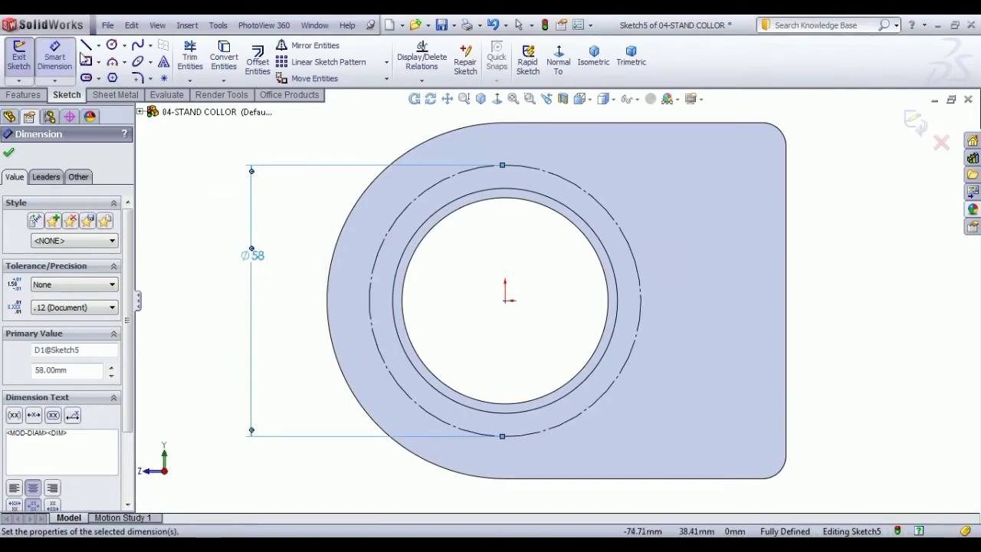
Step: Add a Ø5 circle centred at the top of the construction circle
click(112, 44)
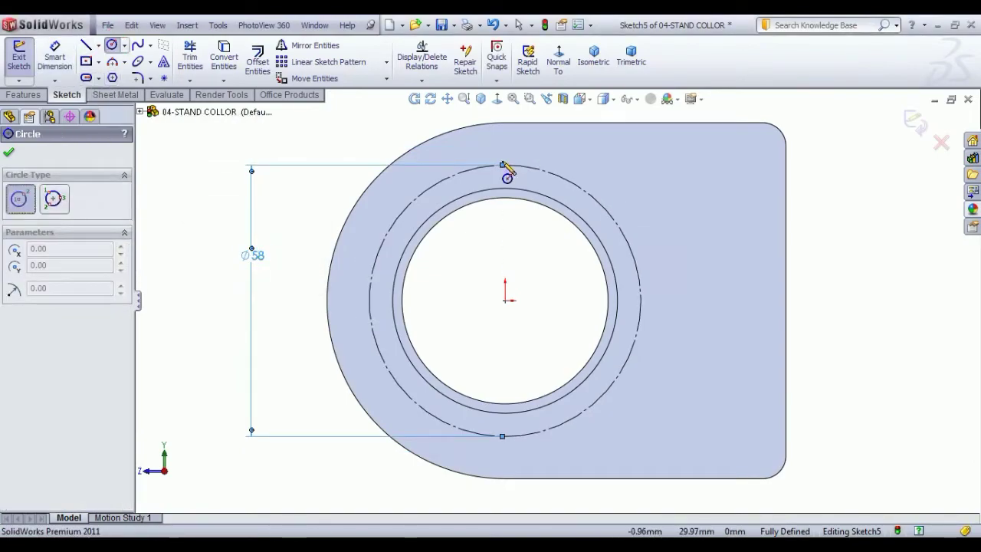
click(504, 164)
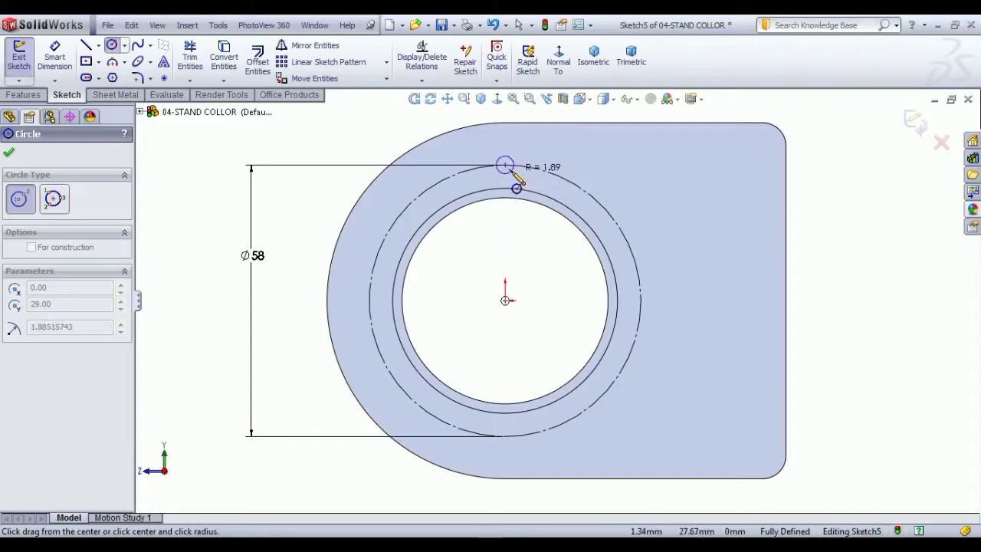
click(512, 174)
click(55, 61)
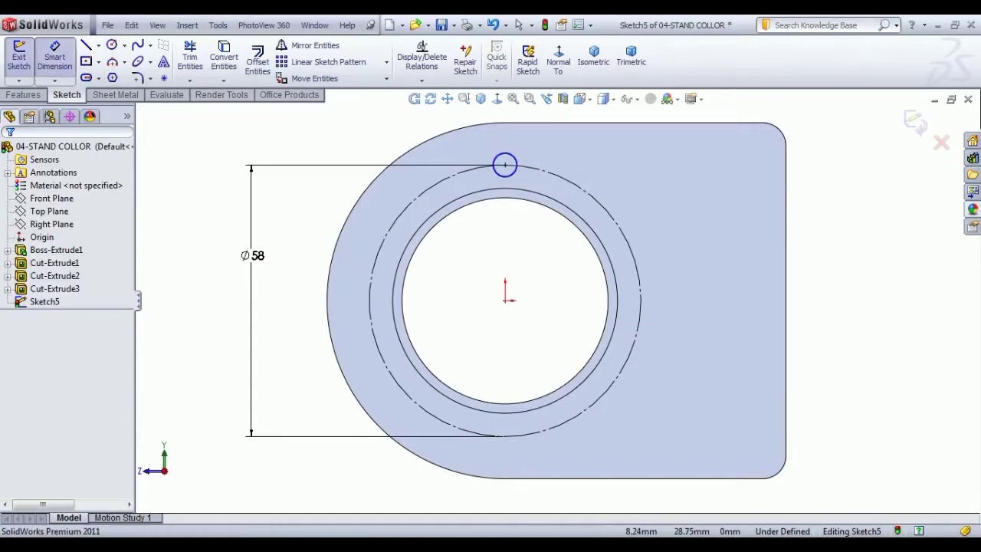
click(518, 161)
click(576, 143)
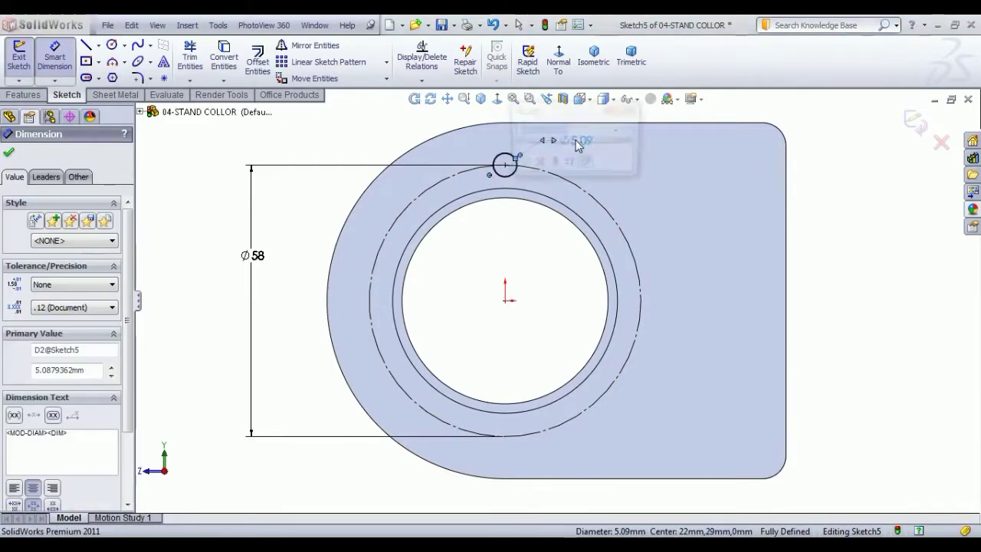
text(5)
key(Return)
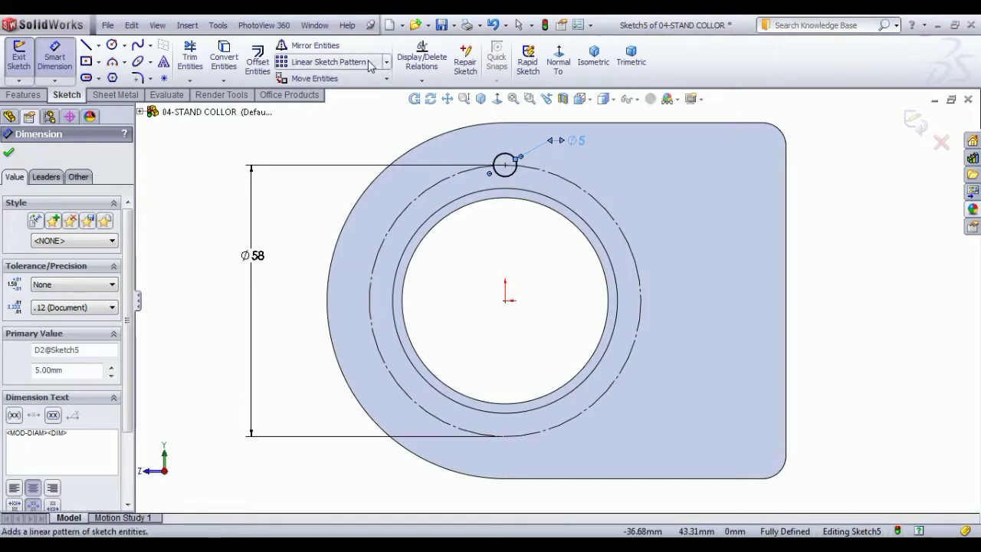
Step: Circular-pattern the Ø5 circle into six copies around the Ø58 circle
click(387, 62)
click(373, 92)
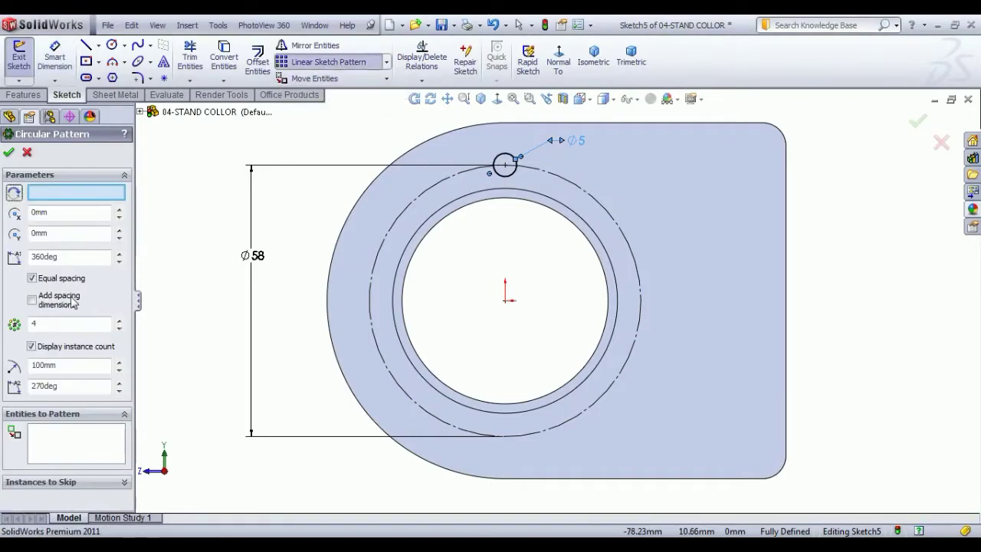
click(61, 434)
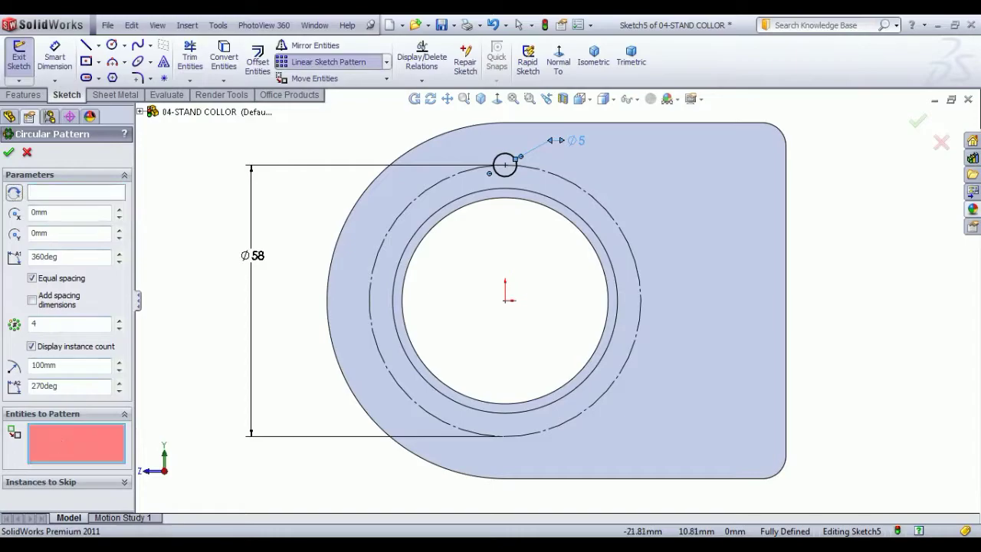
click(513, 176)
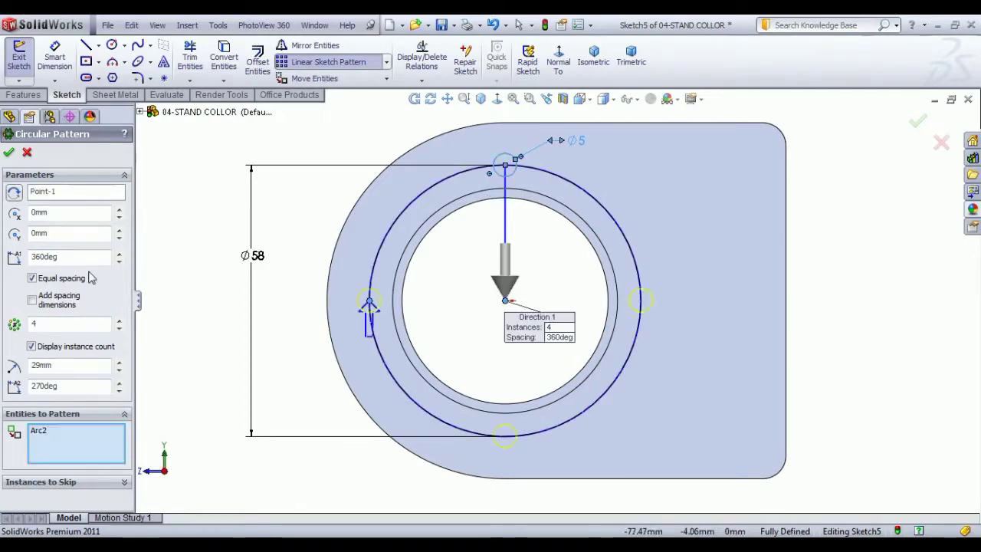
click(119, 321)
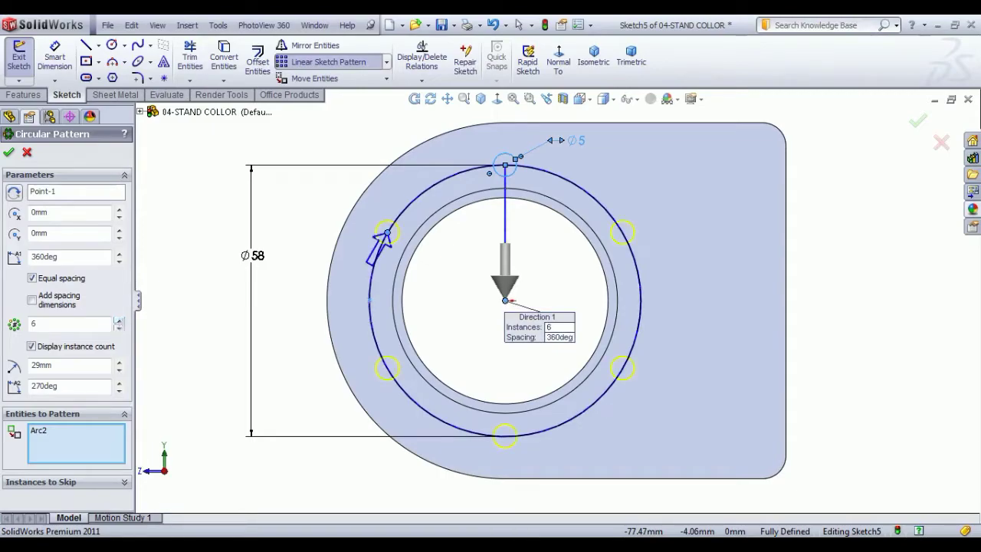
click(8, 153)
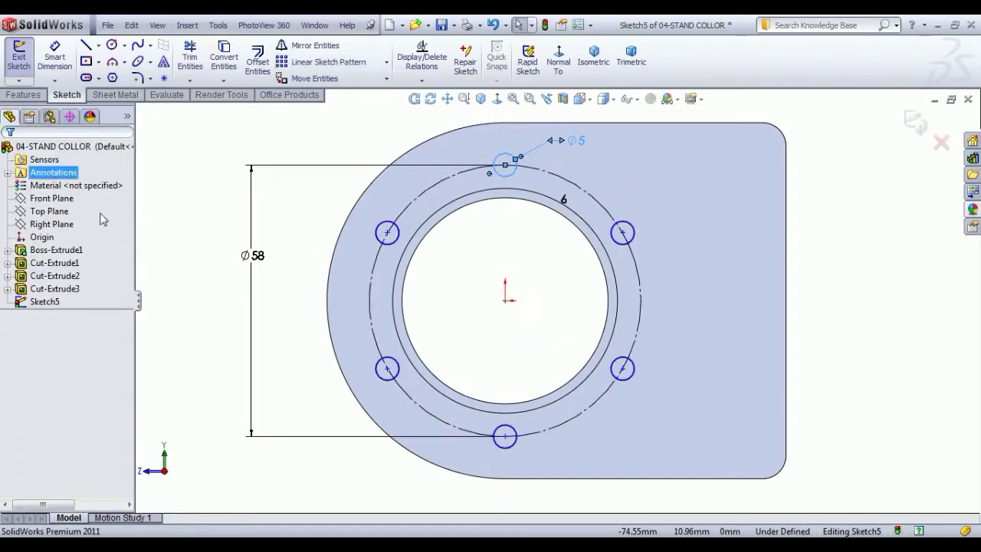
Step: Fully define Sketch5 automatically and exit the sketch
click(422, 80)
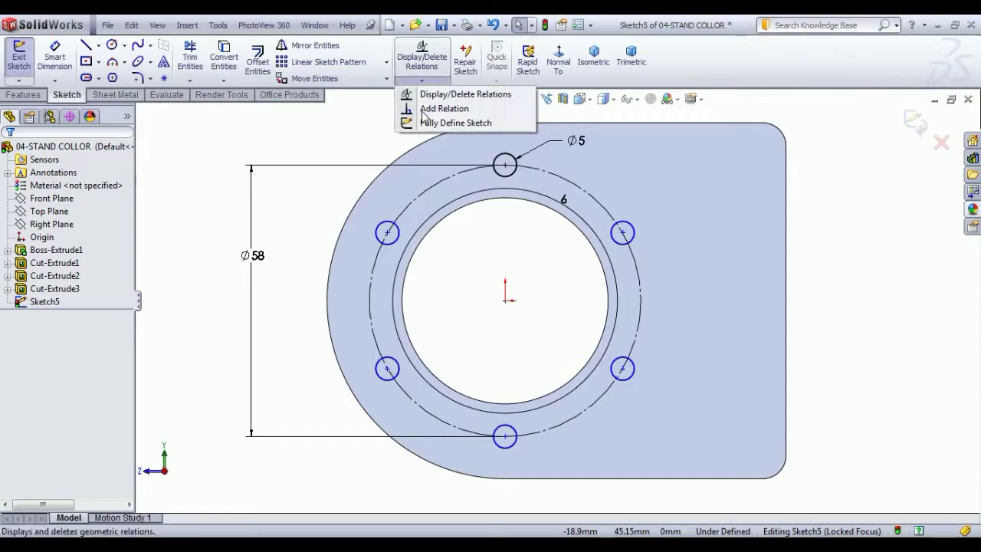
click(452, 123)
click(66, 225)
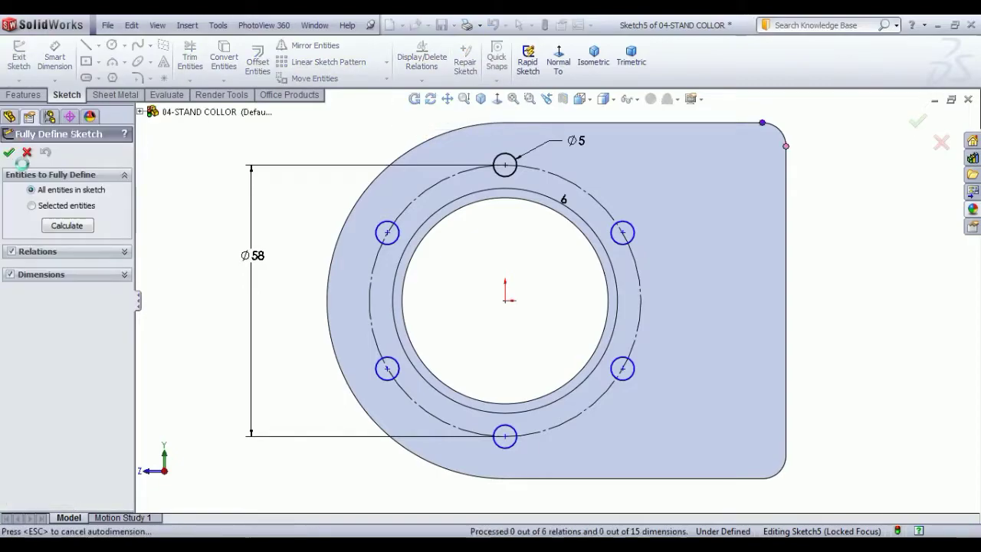
click(19, 146)
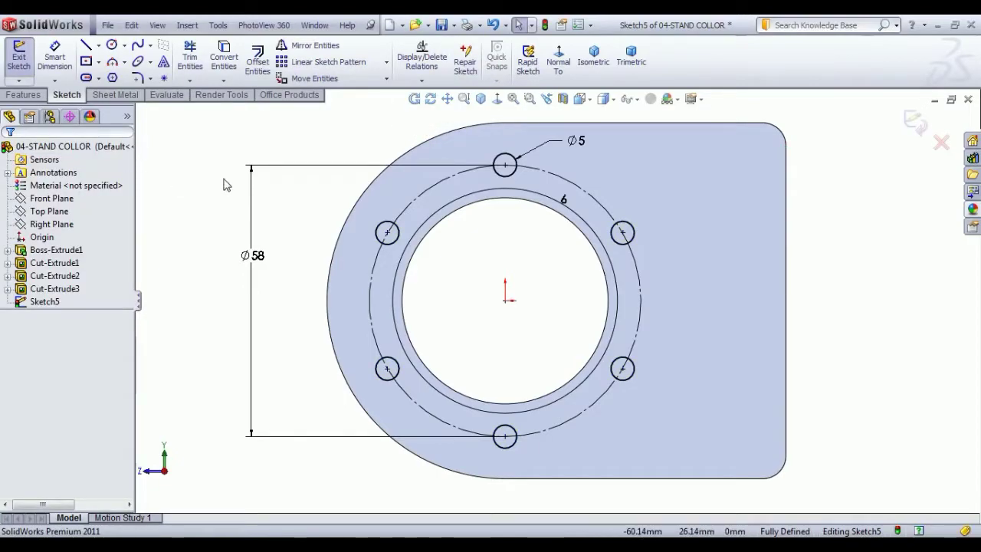
click(21, 61)
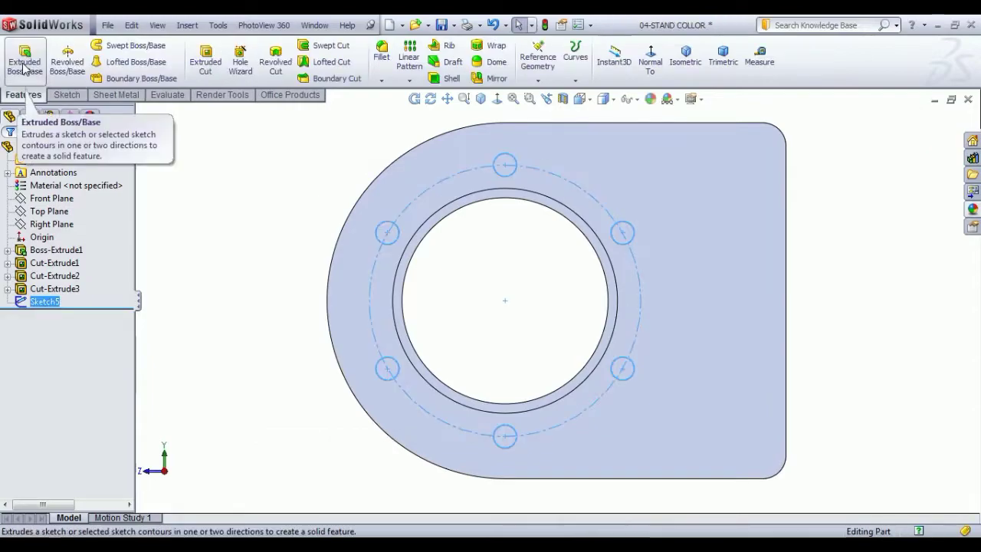
Step: Cut the six Ø5 holes from Sketch5 Through All the flange
click(205, 60)
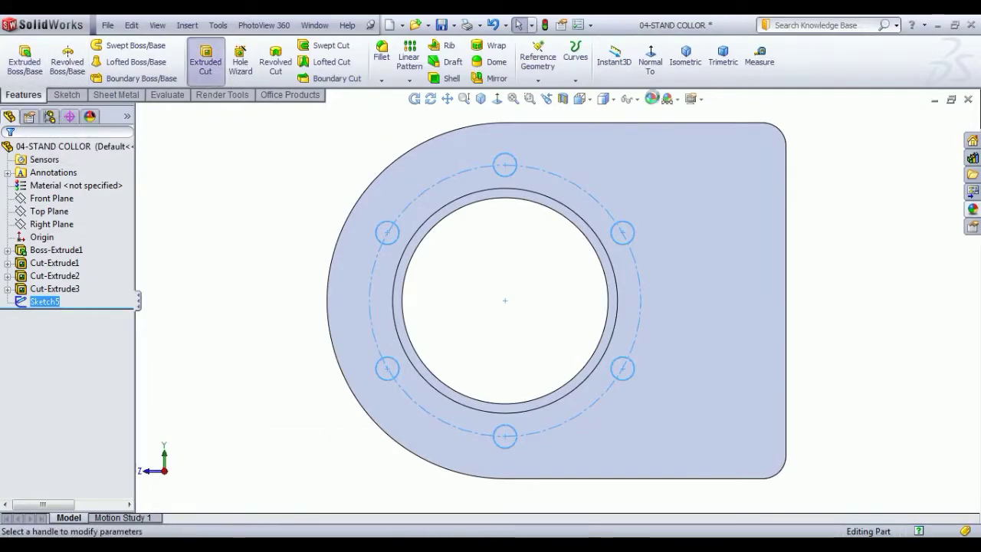
click(679, 87)
click(59, 238)
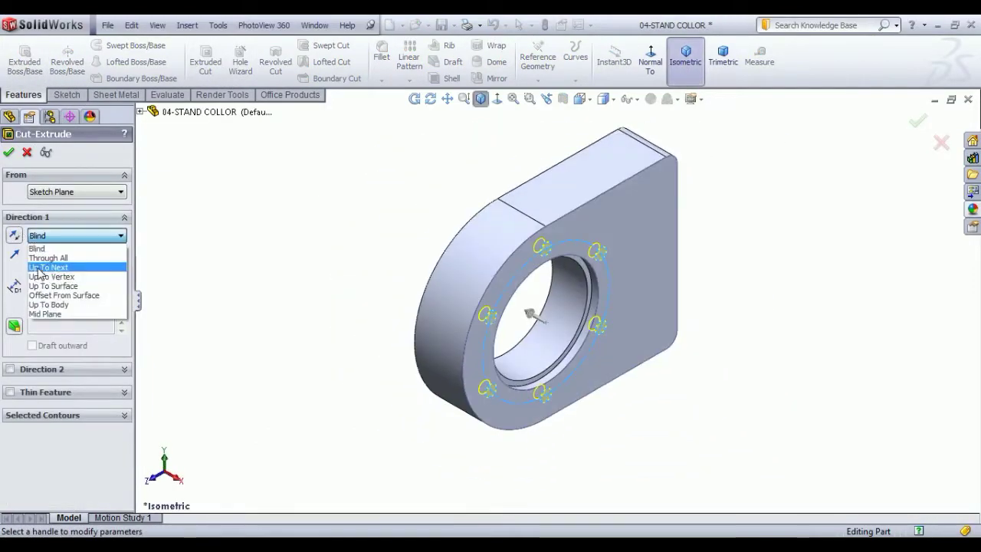
click(53, 257)
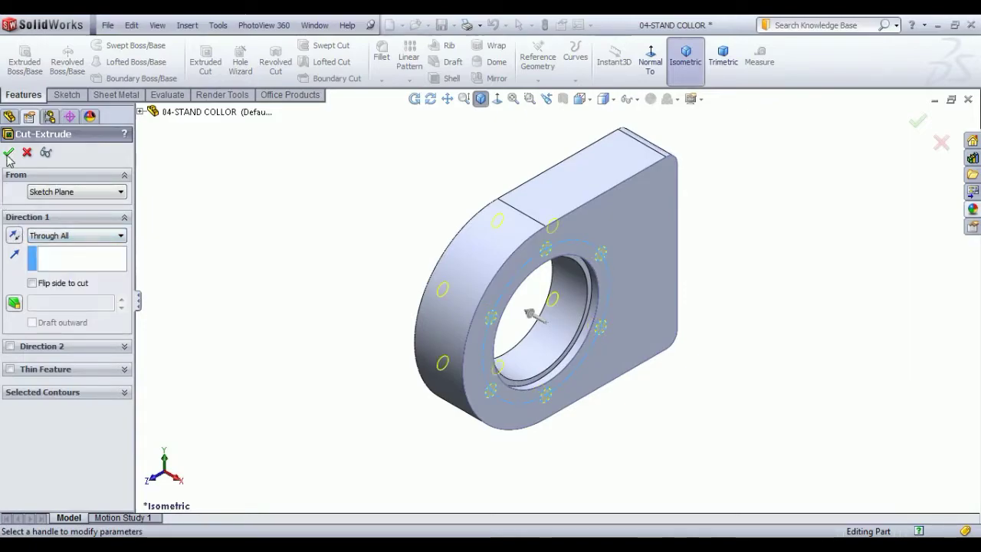
click(9, 154)
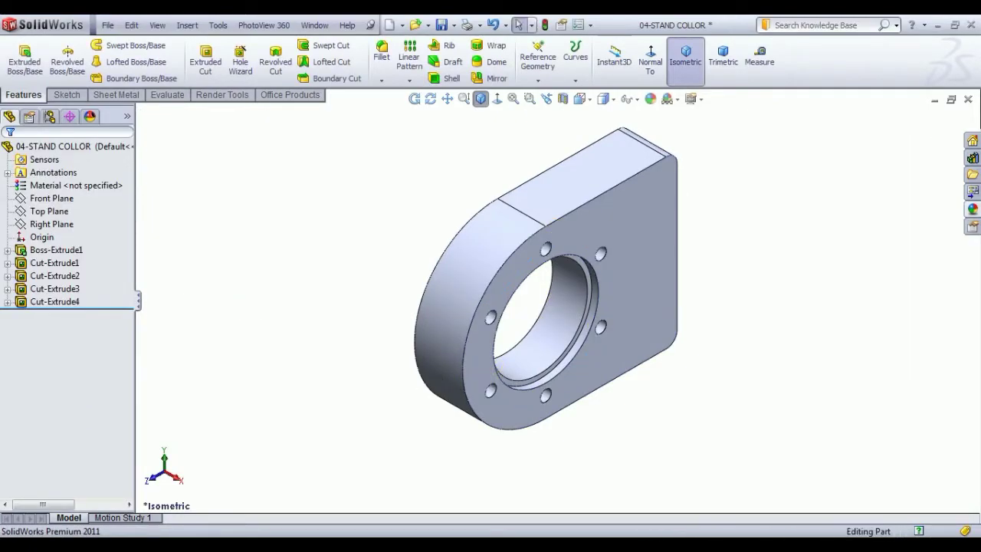
mouse_move(335, 357)
middle_down()
mouse_move(401, 367)
mouse_move(525, 354)
middle_up()
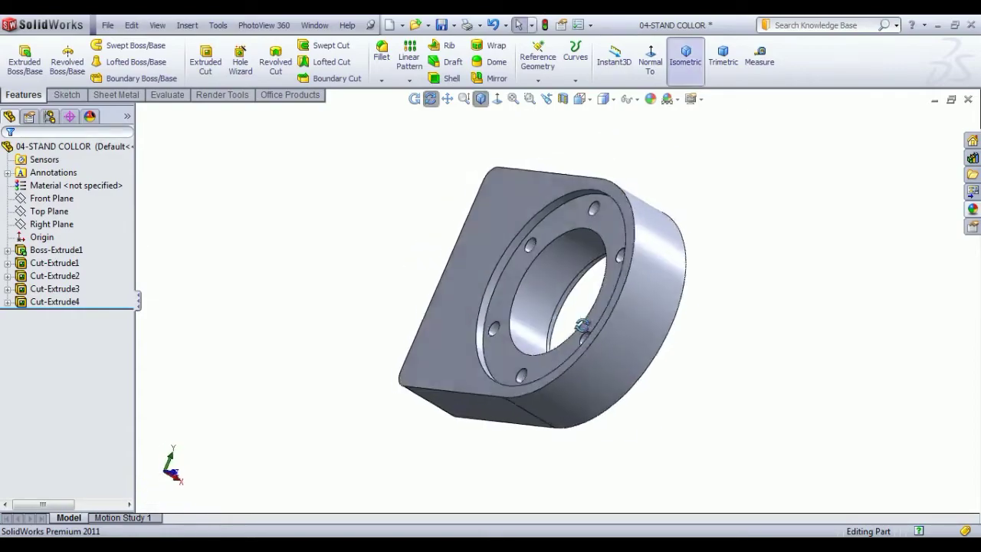
Step: Specify a Hole Wizard counterbore for an M5 hex bolt with a Ø13 mm counterbore, Through All
key(ctrl+7)
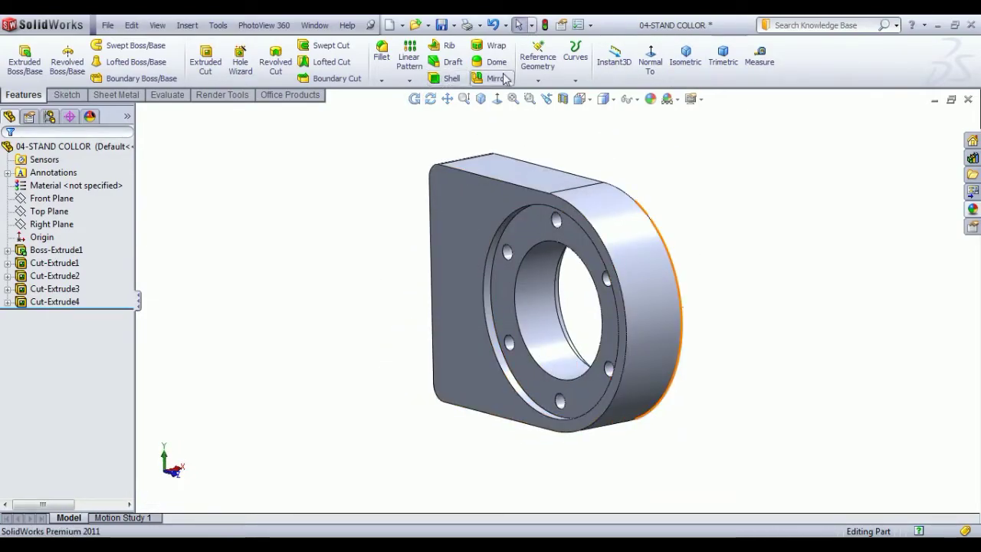
click(247, 72)
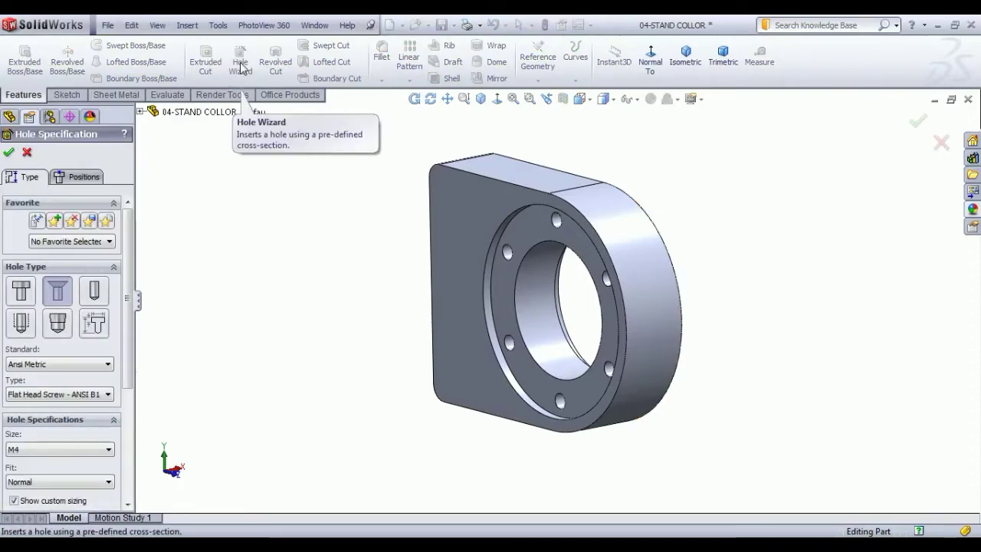
click(23, 290)
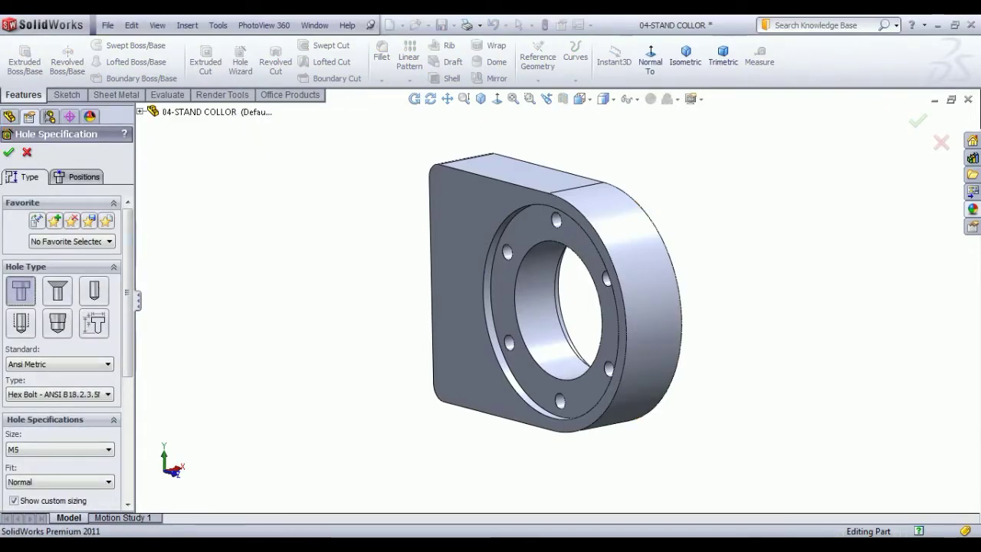
scroll(69, 345, down, 2)
scroll(69, 345, down, 2)
scroll(69, 345, down, 1)
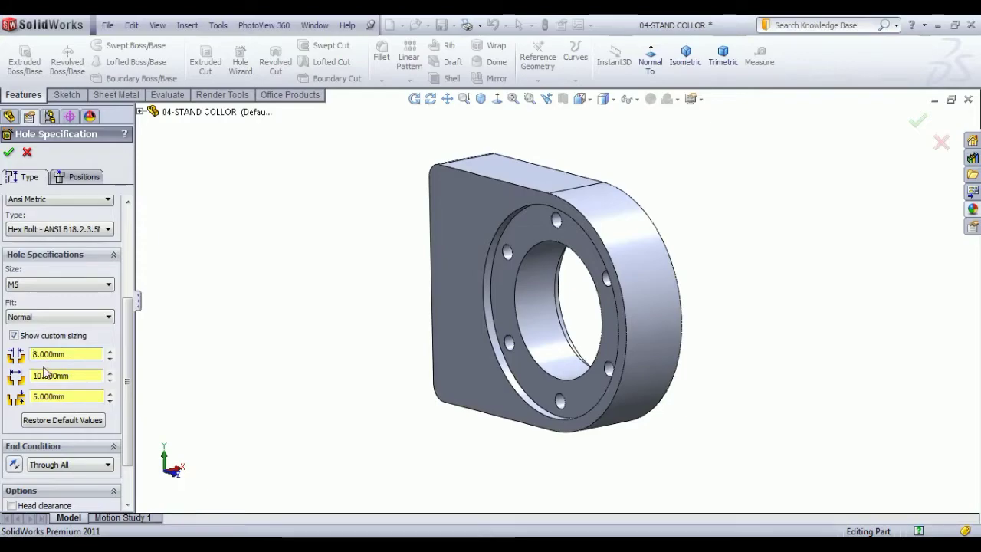
text(13)
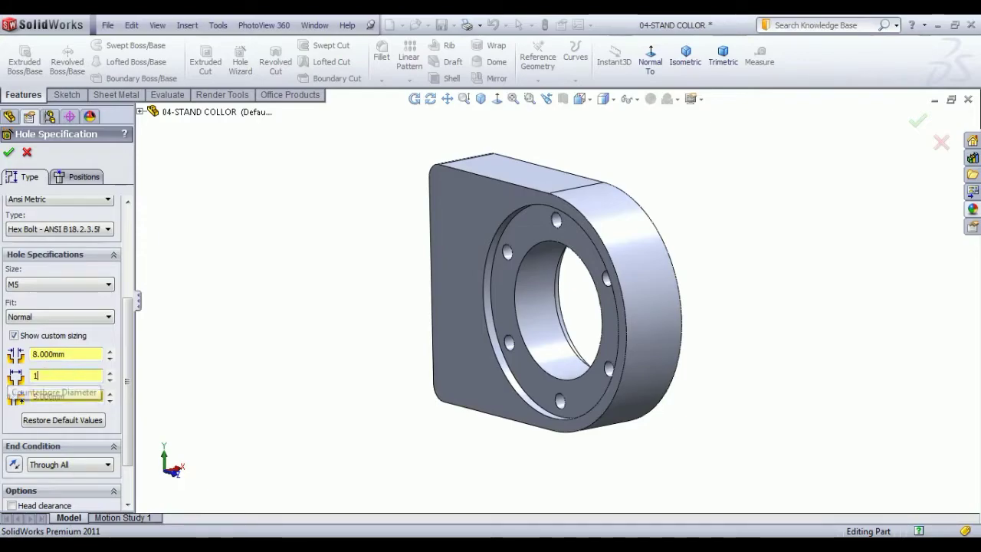
key(Return)
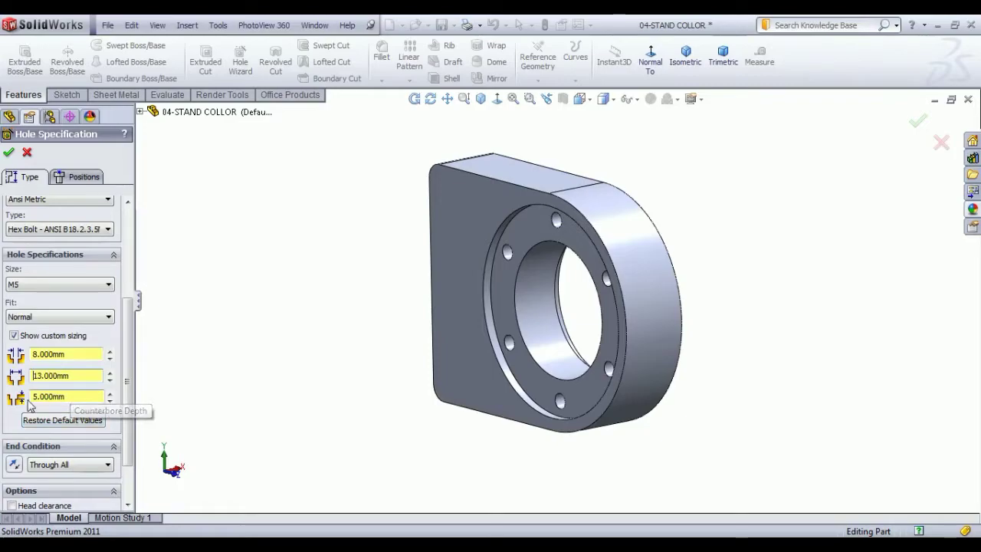
scroll(128, 416, down, 3)
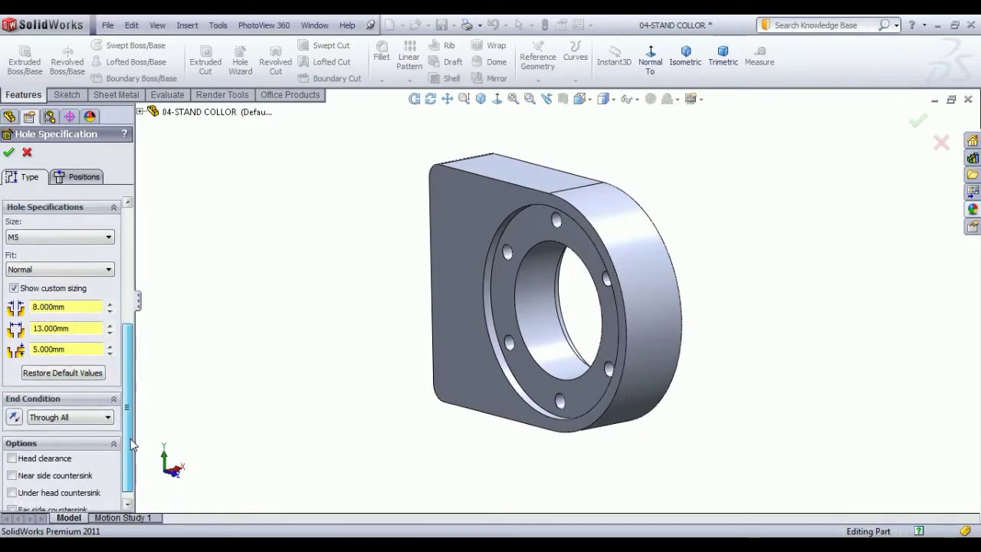
scroll(128, 417, up, 3)
scroll(129, 416, down, 1)
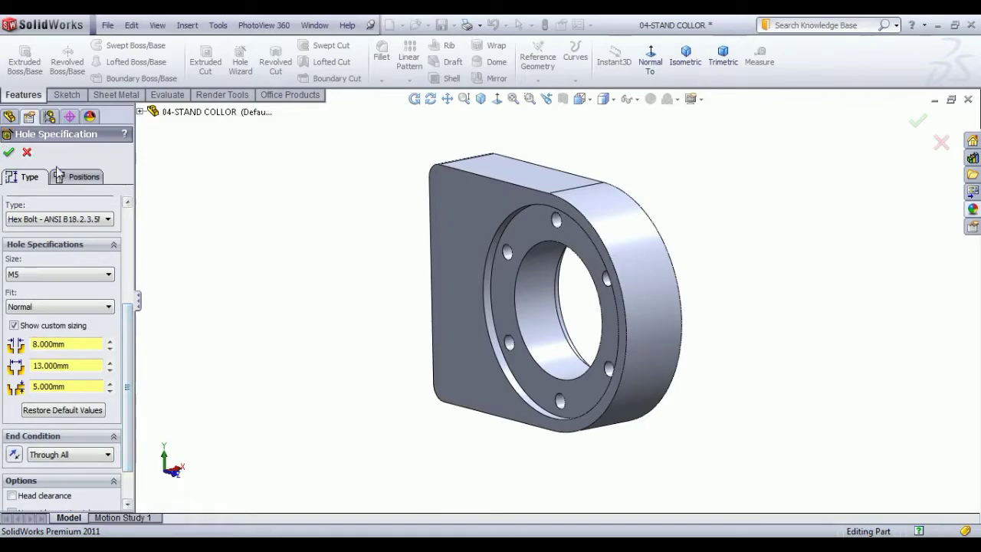
click(81, 176)
middle_drag(294, 303, 252, 306)
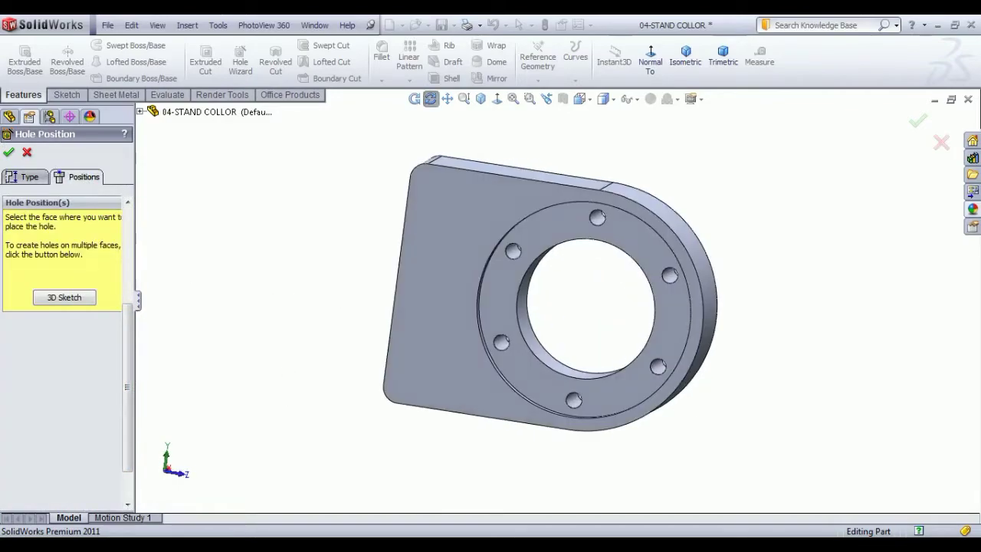
Step: Place two hole points near the left corners and align them vertically
click(434, 193)
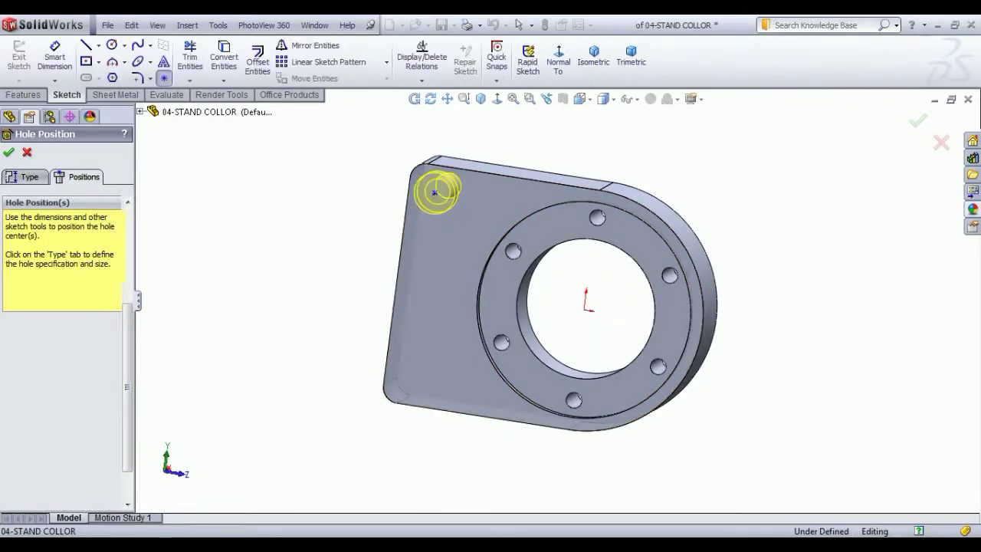
click(410, 377)
right_click(446, 344)
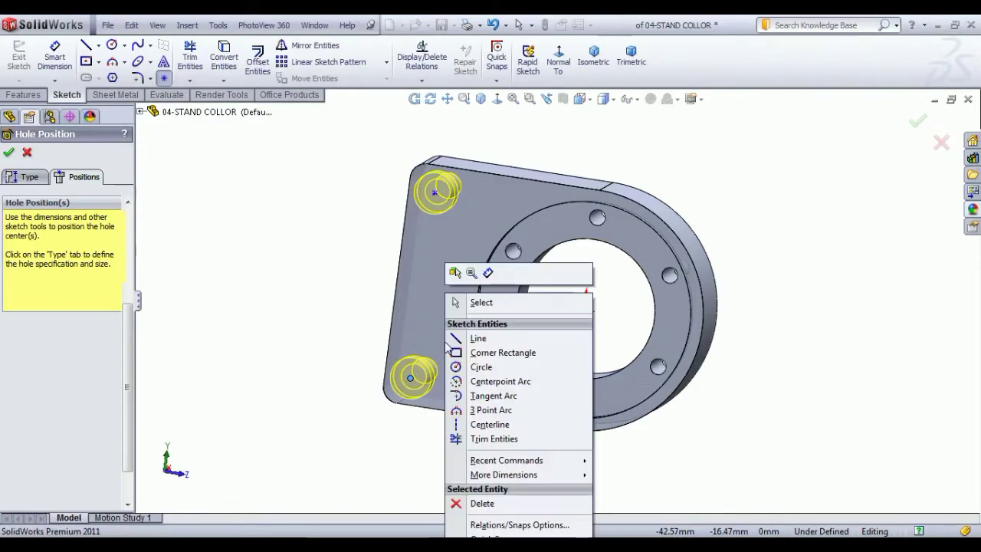
click(485, 303)
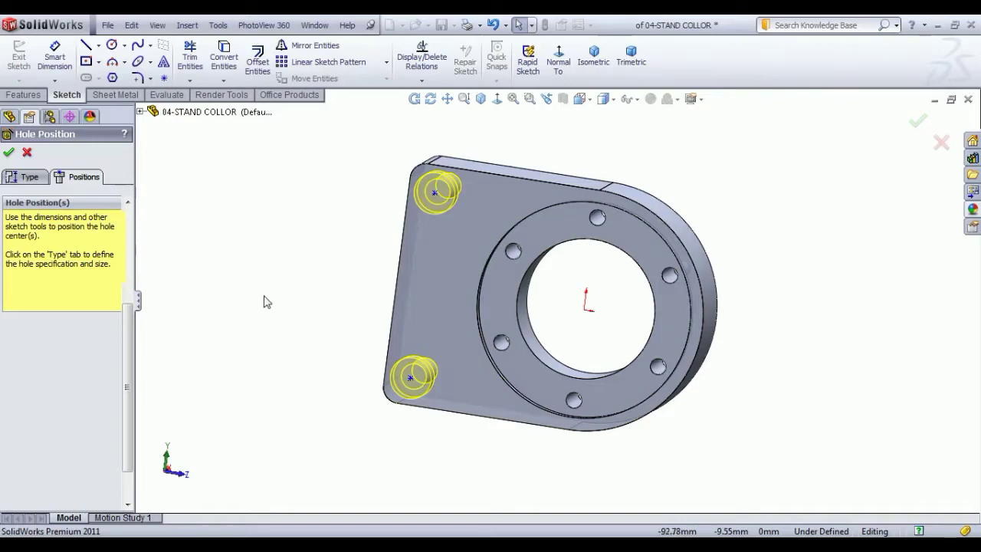
click(558, 57)
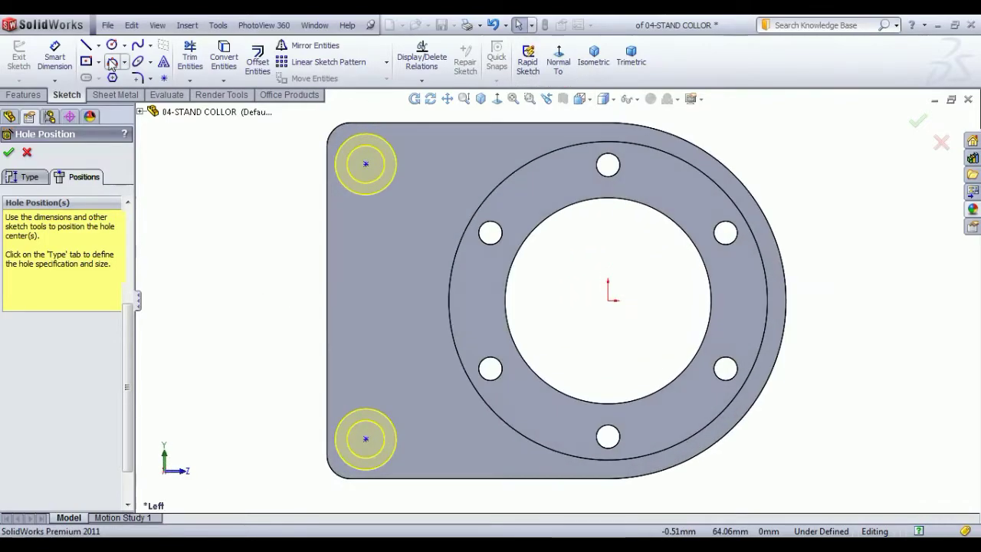
click(365, 437)
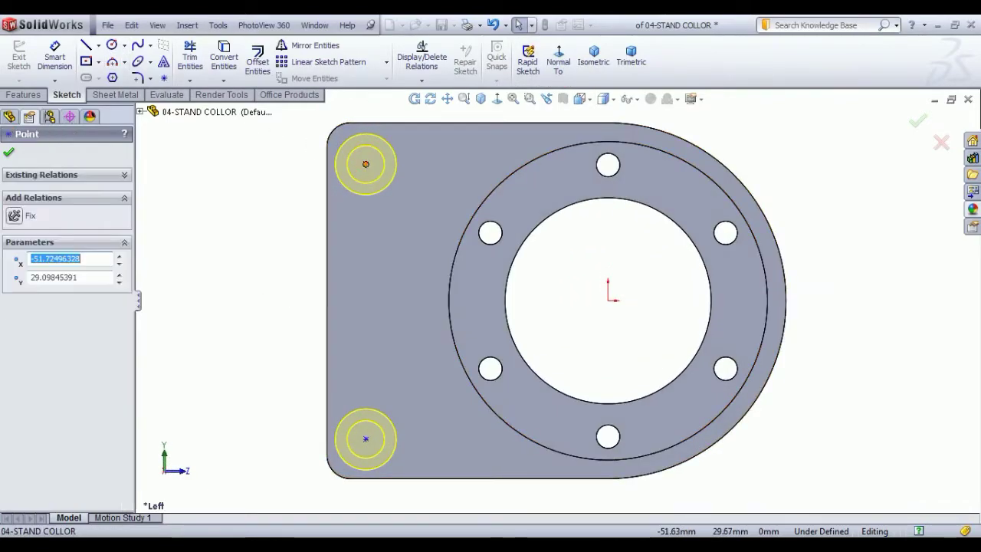
ctrl+click(367, 436)
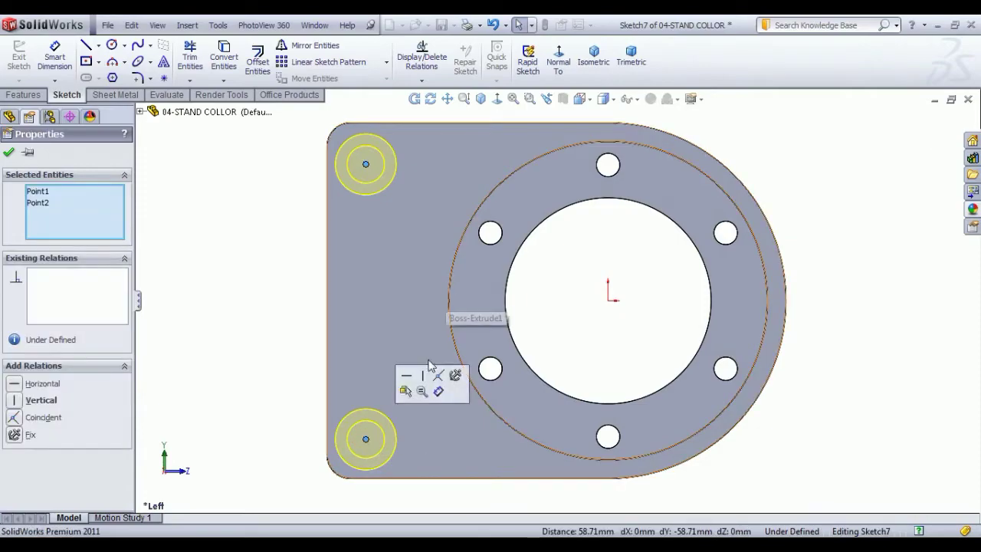
click(421, 376)
key(Escape)
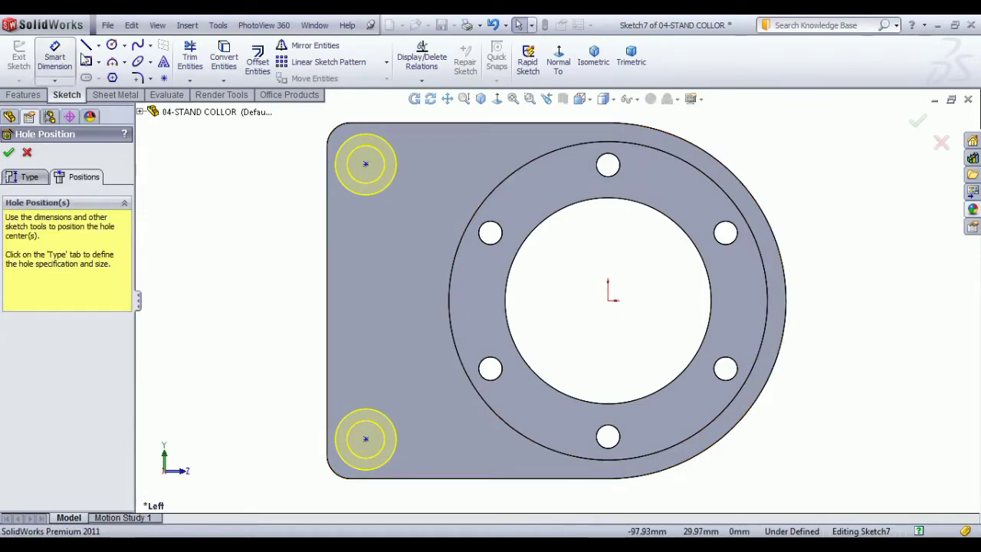
Step: Dimension the upper hole centre 10 mm from the part's left edge
click(67, 59)
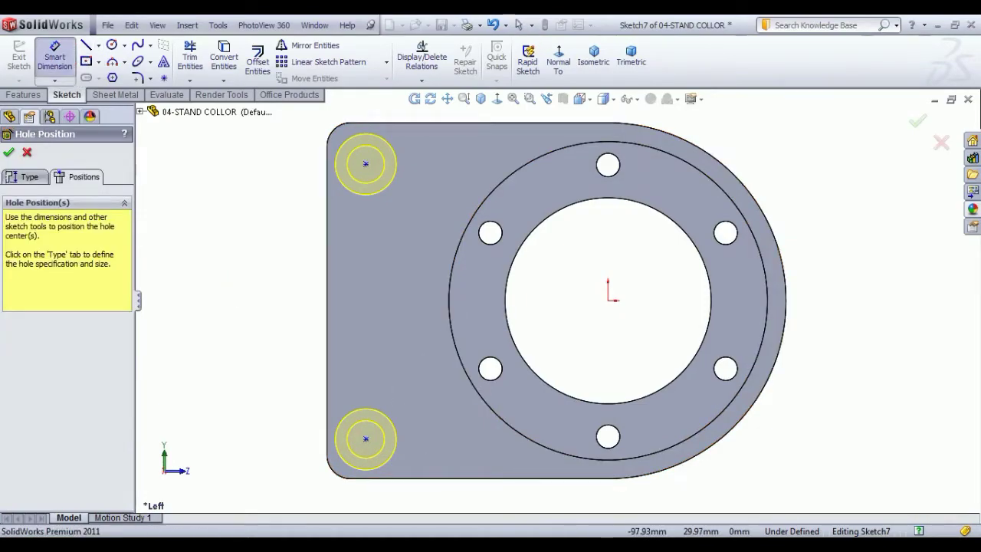
click(368, 165)
click(328, 207)
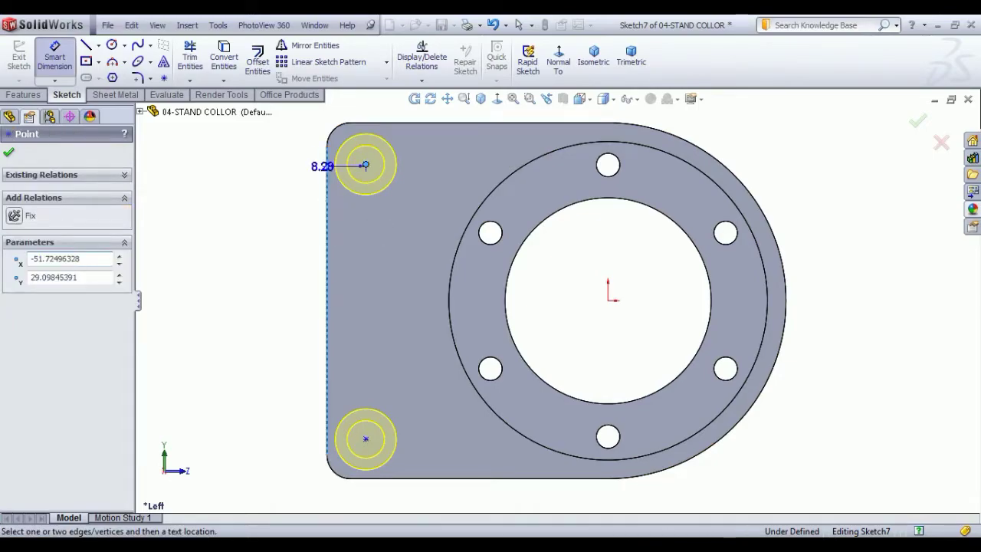
click(353, 105)
text(10)
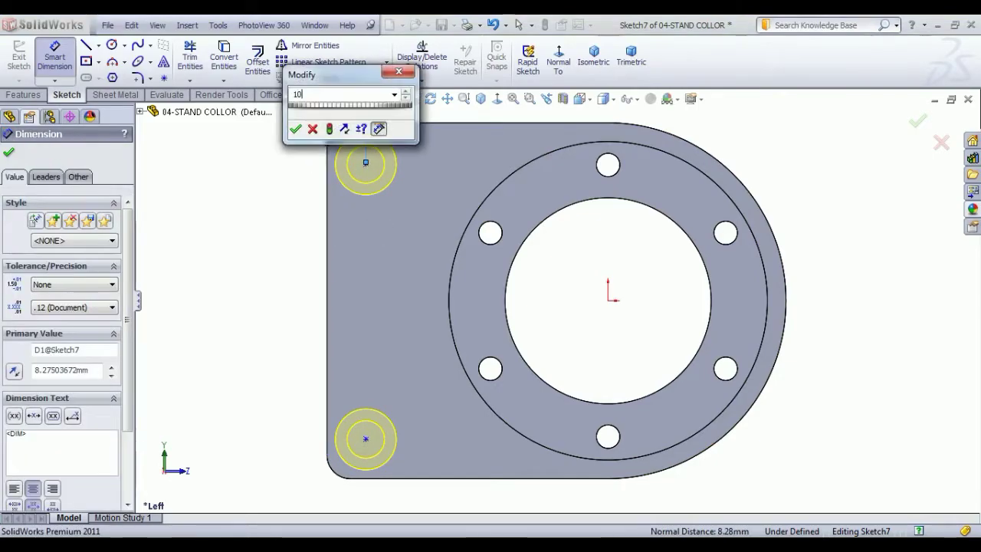
key(Return)
click(241, 324)
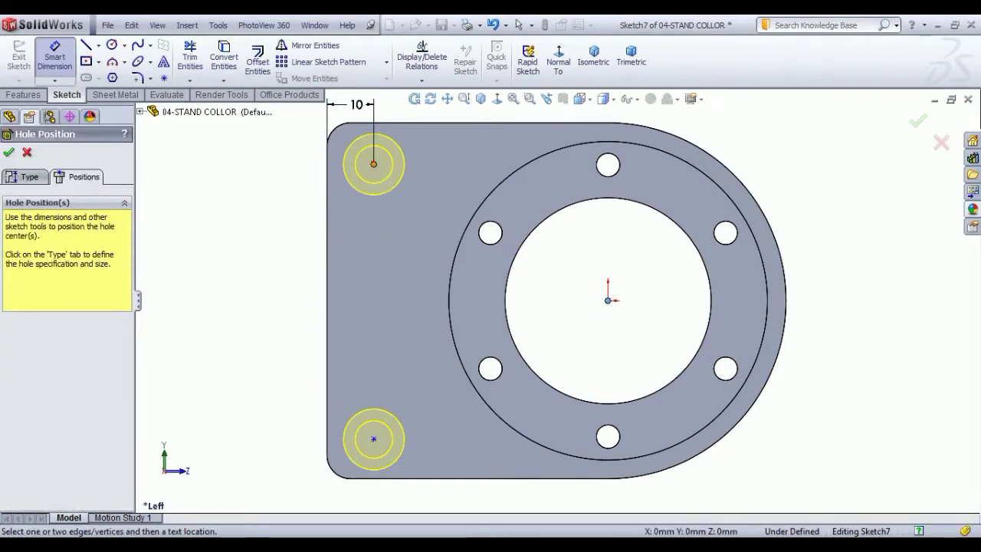
Step: Dimension the two hole centres 26 mm above and below the origin
click(373, 164)
click(281, 239)
text(2)
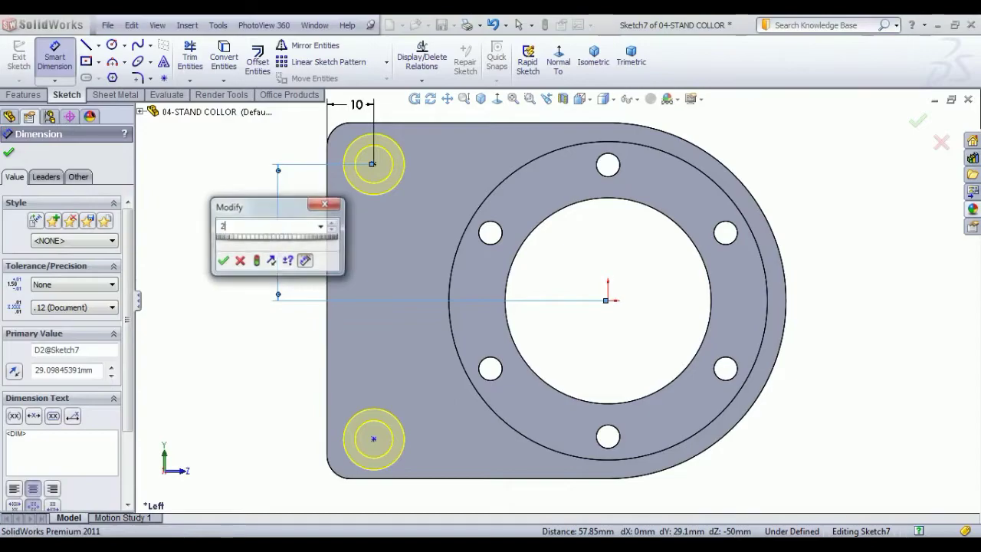
text(6)
key(Return)
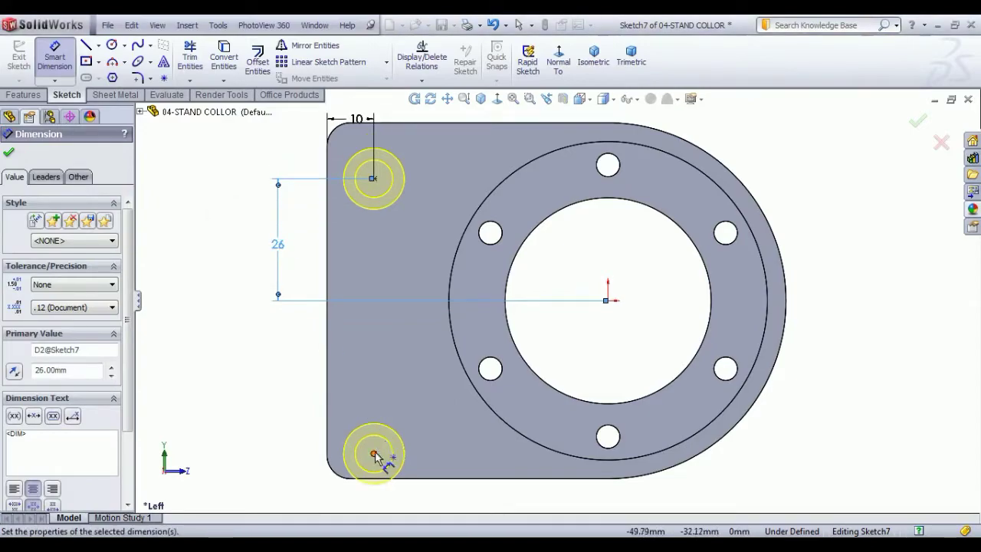
click(373, 454)
click(607, 300)
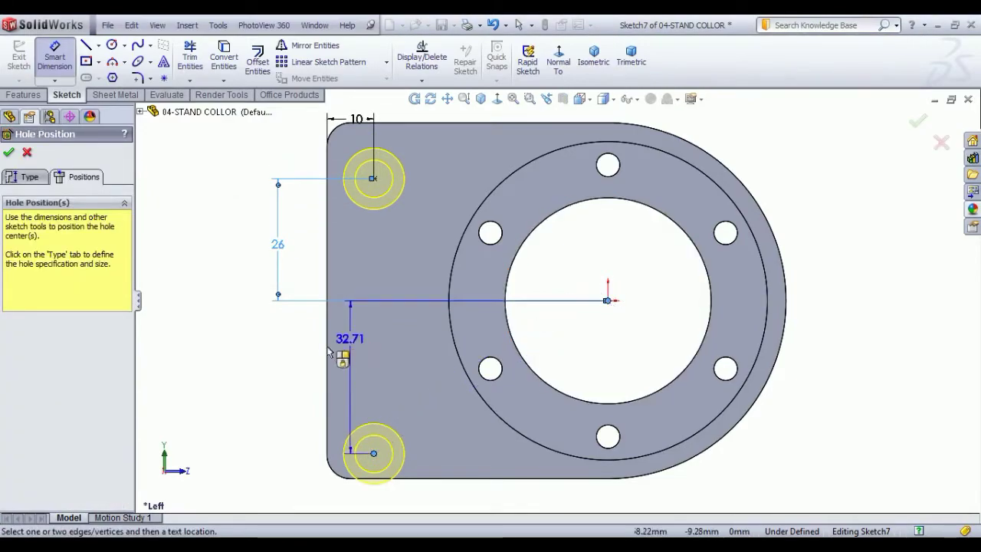
click(297, 351)
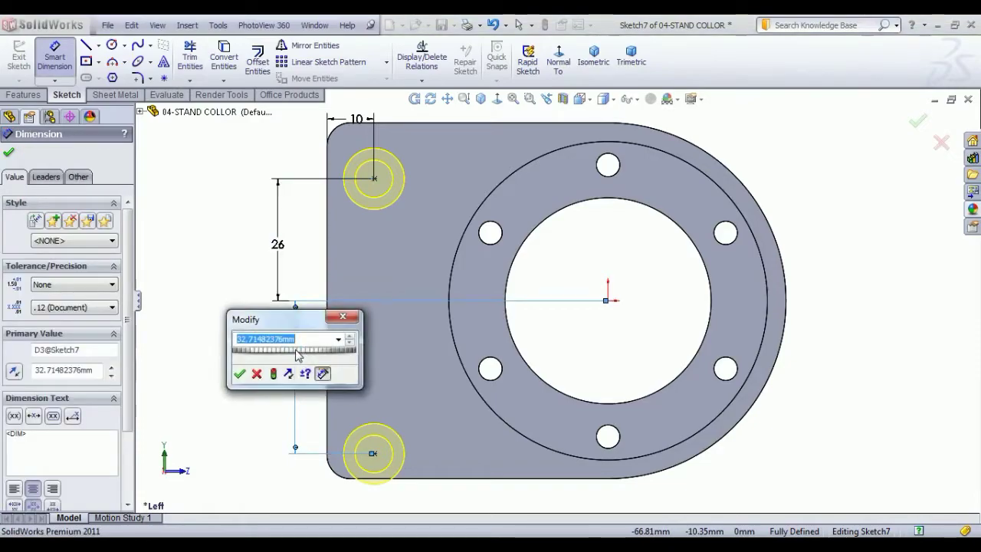
text(26)
key(Return)
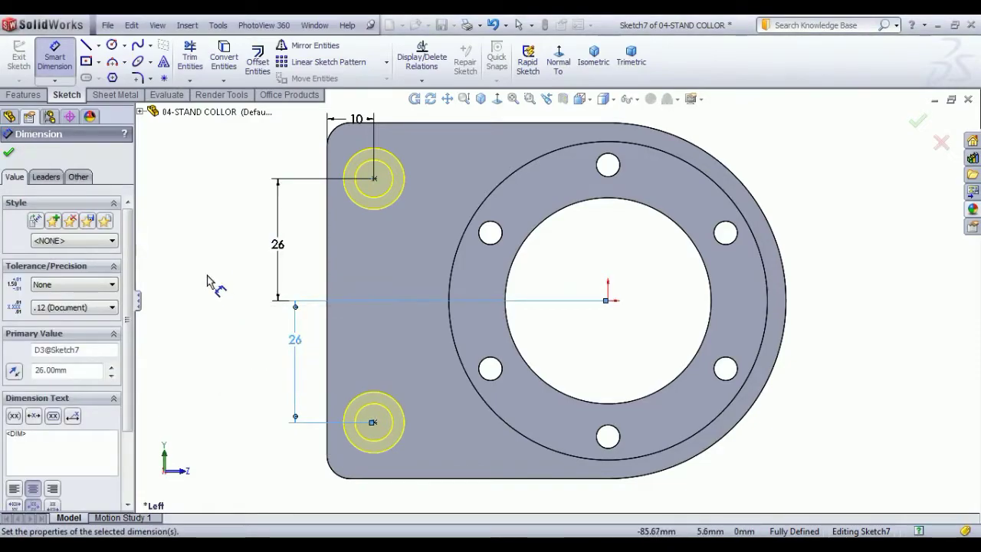
right_click(212, 279)
click(224, 286)
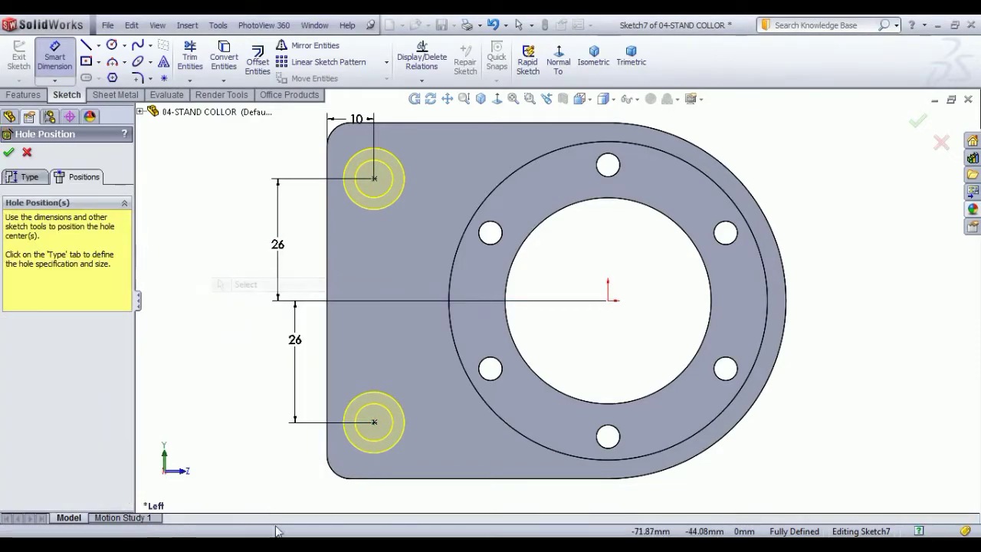
Step: Create the two CBORE counterbored holes for M5 hex head bolts
click(584, 77)
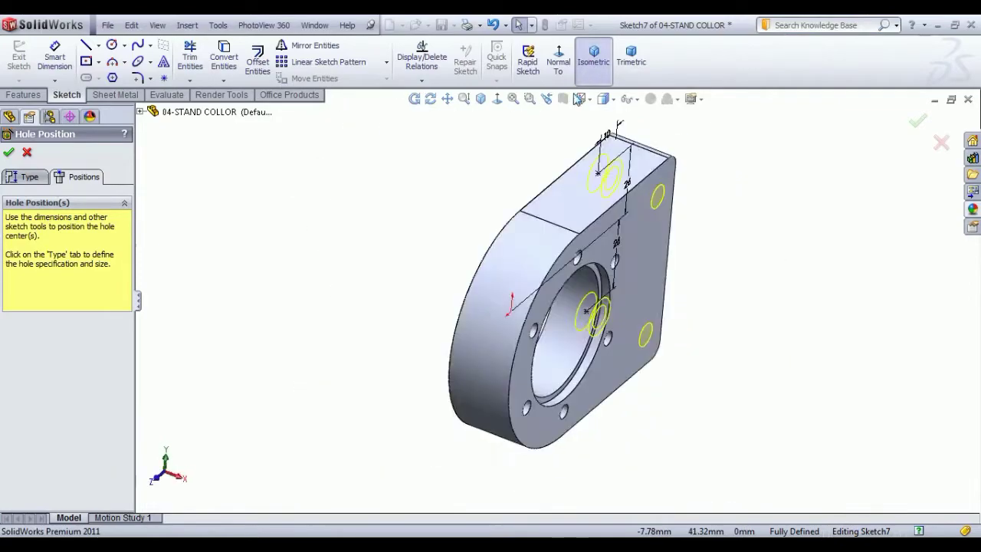
click(18, 178)
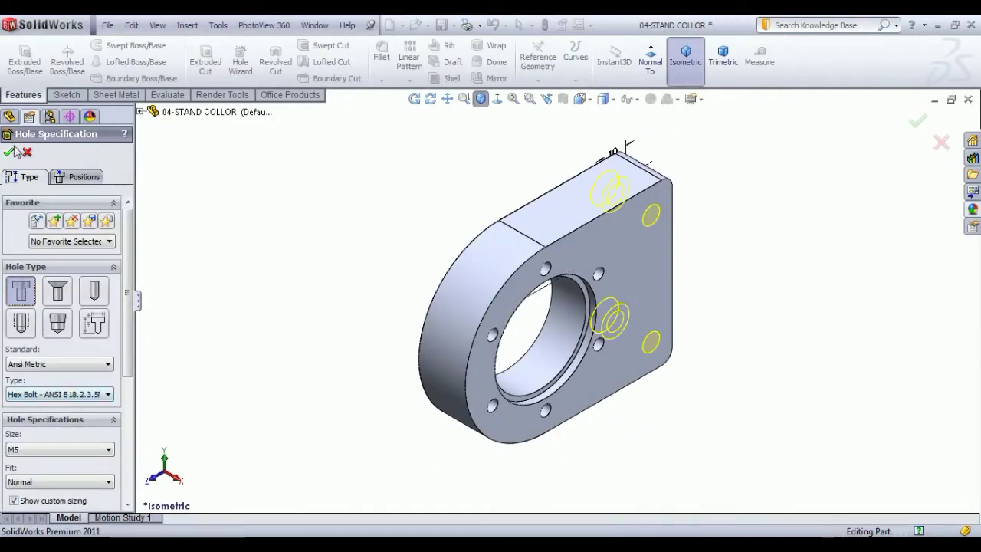
scroll(76, 337, down, 2)
scroll(76, 338, down, 3)
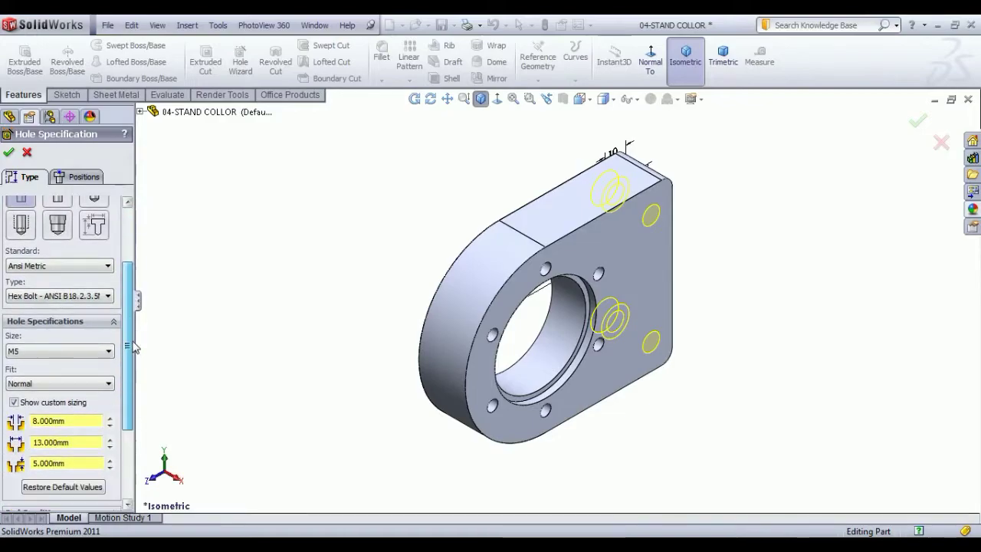
click(8, 152)
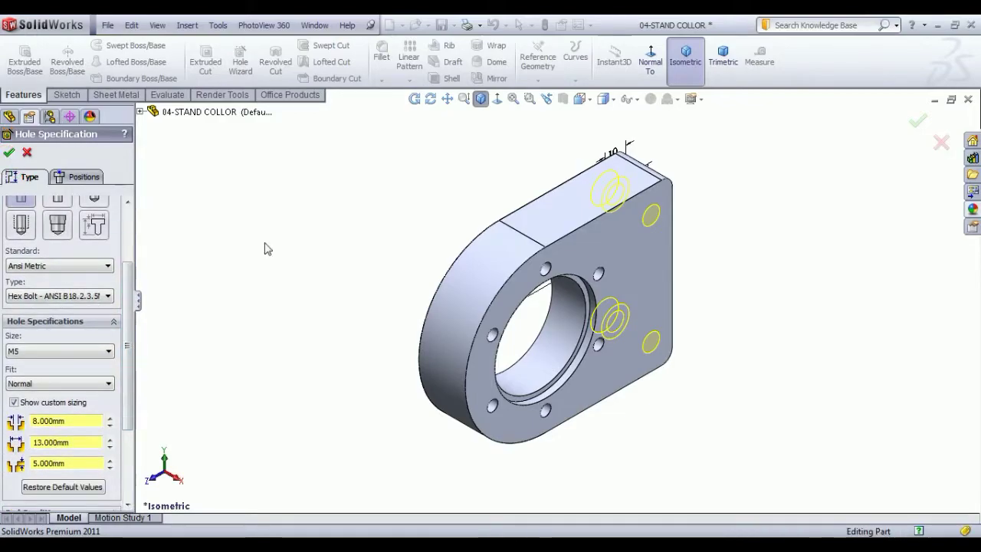
Step: Orbit the bracket to expose its underside and select the bottom face
mouse_move(309, 297)
middle_down()
mouse_move(597, 320)
mouse_move(565, 332)
middle_up()
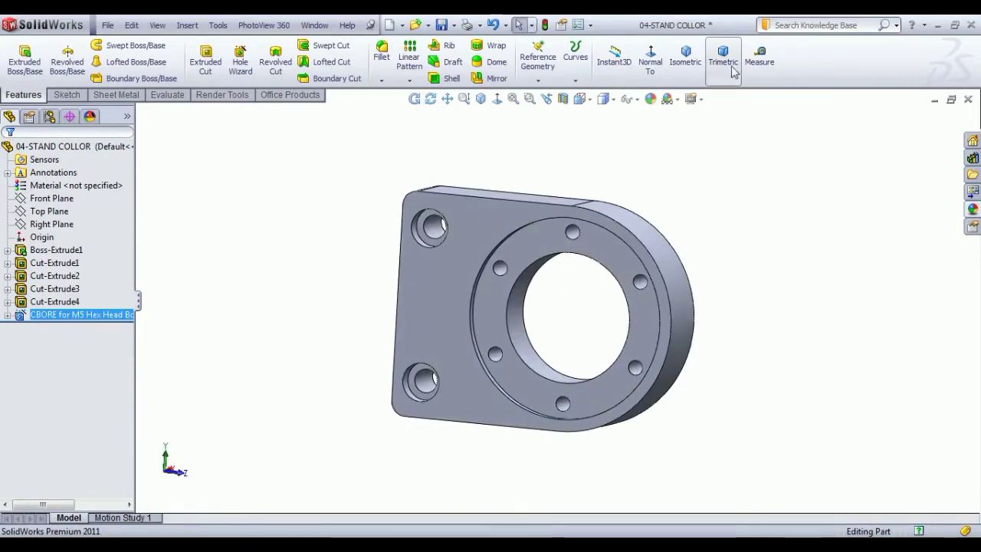
click(683, 58)
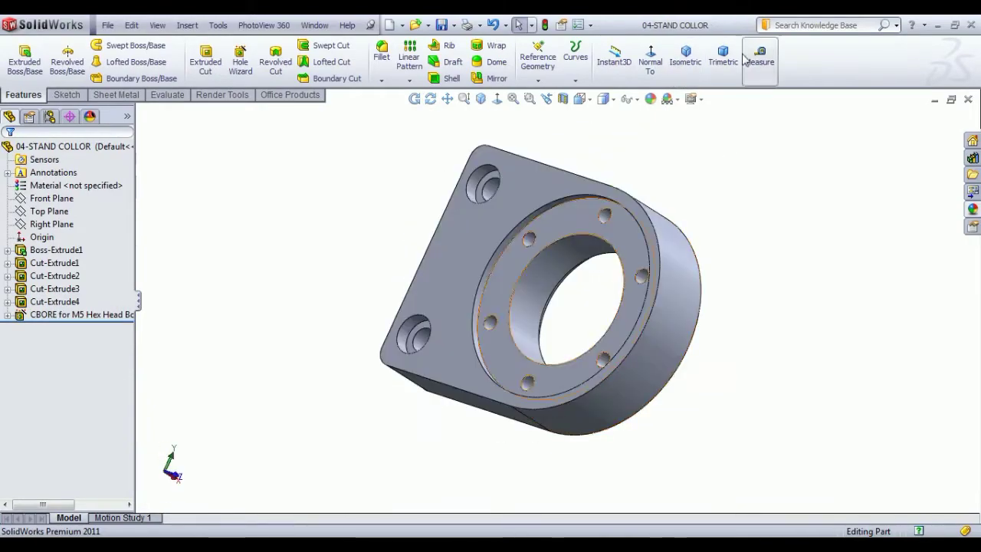
click(698, 62)
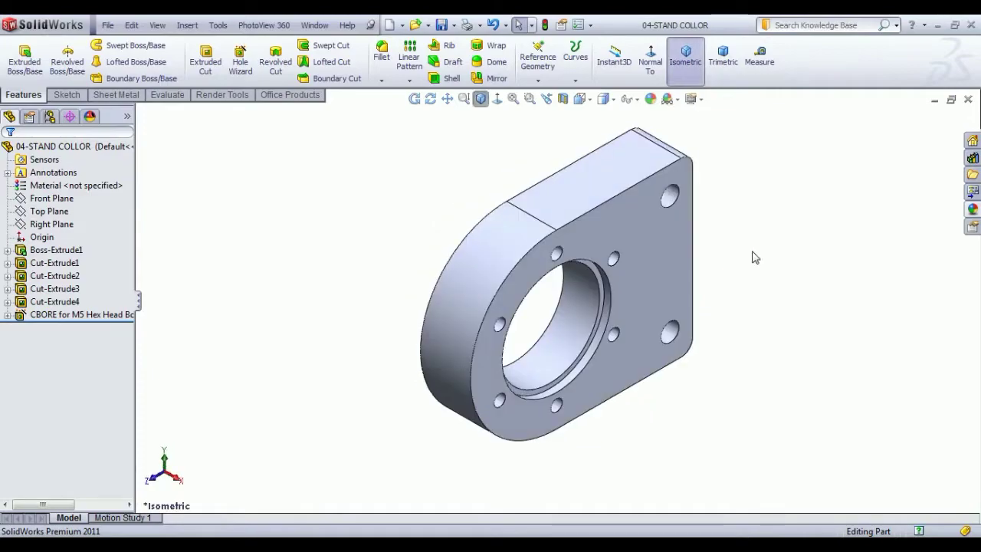
middle_drag(657, 259, 633, 429)
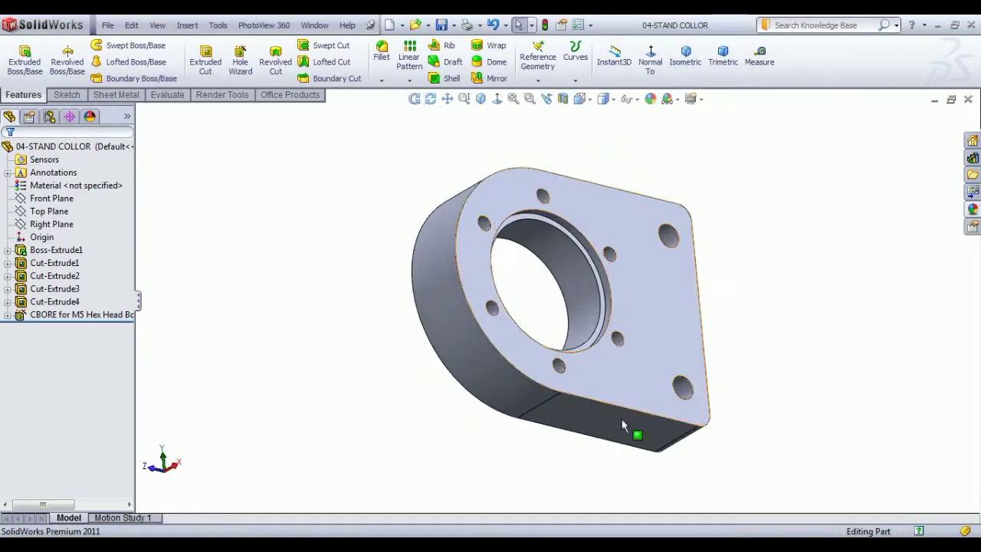
click(617, 423)
Step: Start Sketch8 on the bottom face, viewed normal to it, with one circle
click(666, 379)
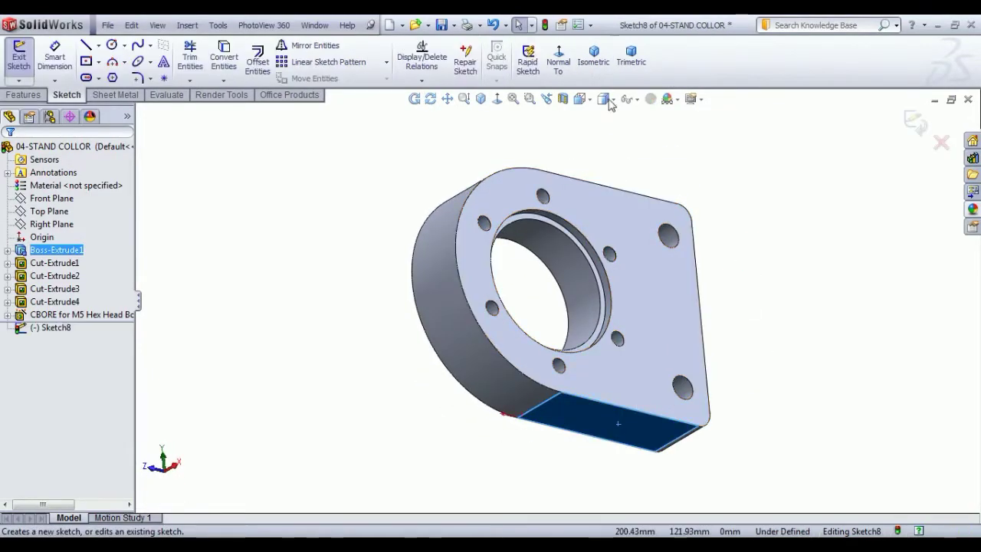
click(570, 71)
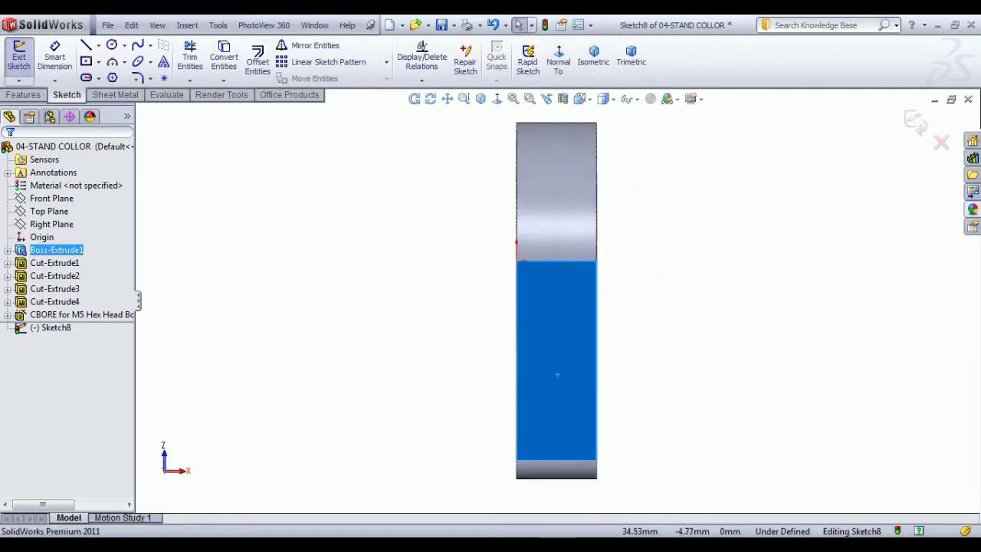
click(111, 46)
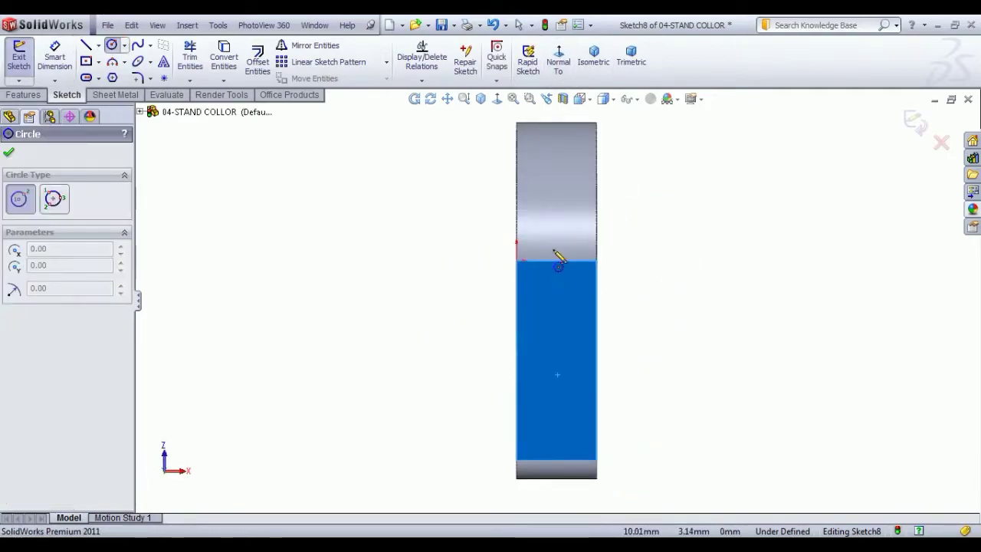
click(556, 274)
click(567, 307)
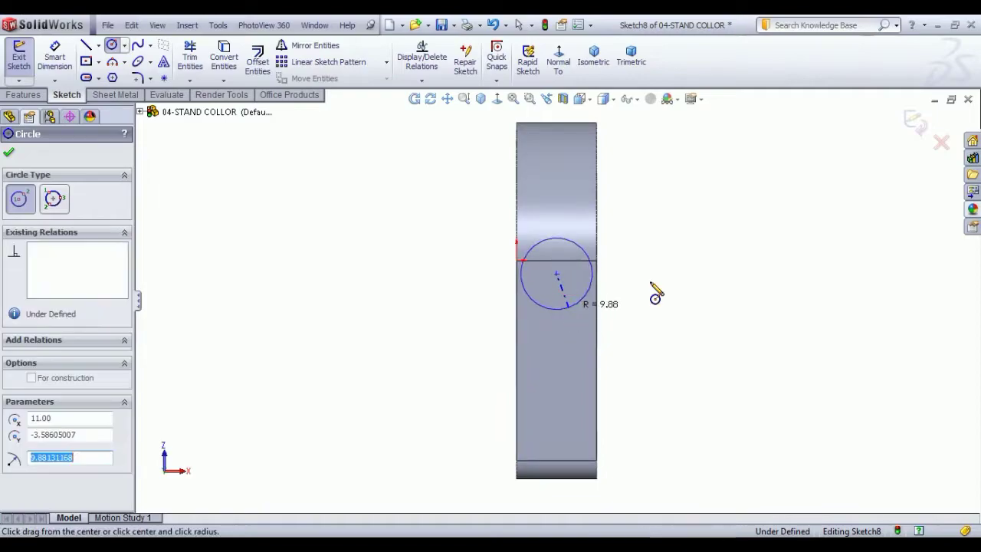
right_click(657, 253)
click(679, 288)
key(Escape)
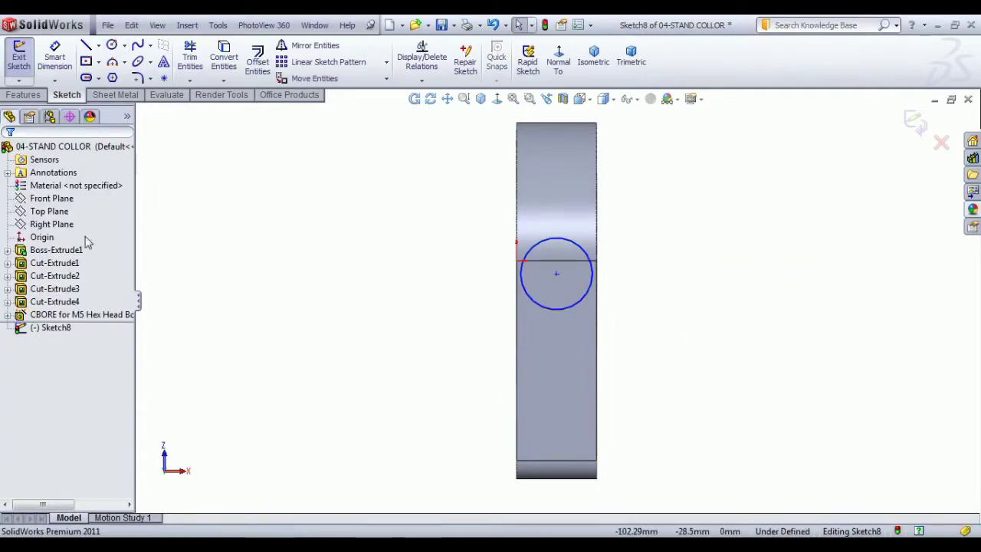
Step: Dimension the circle to Ø8 mm, 50 mm from the bottom edge
click(55, 58)
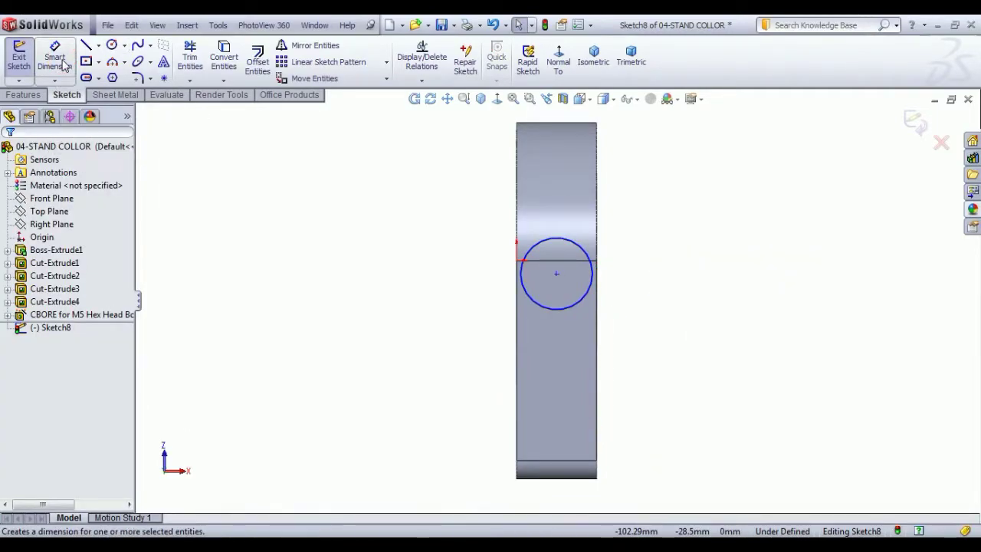
click(547, 308)
click(679, 296)
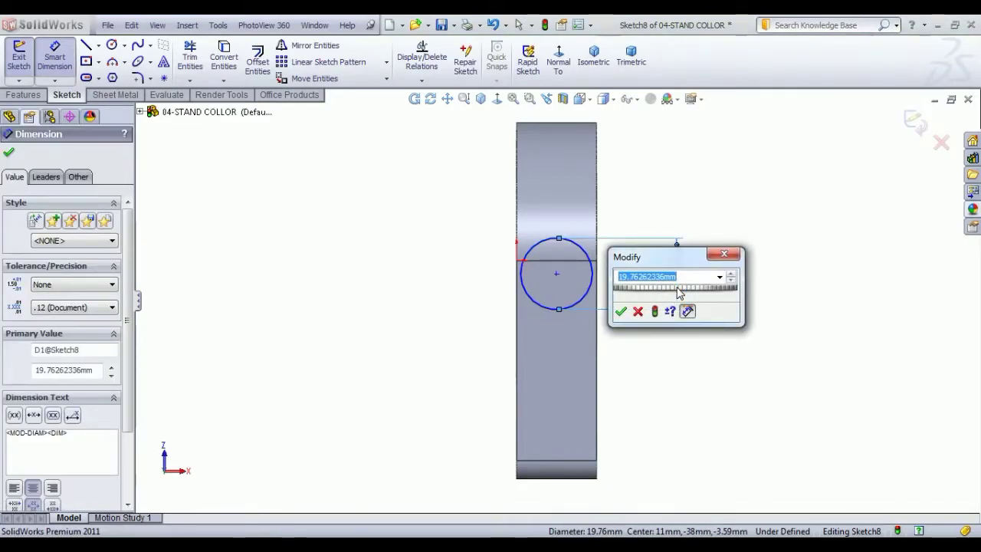
text(8)
key(Return)
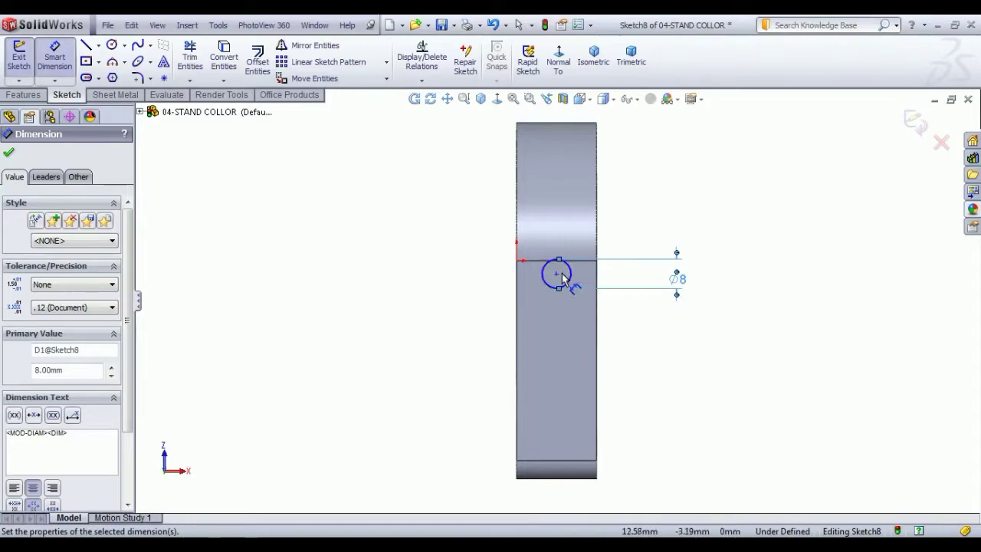
click(556, 273)
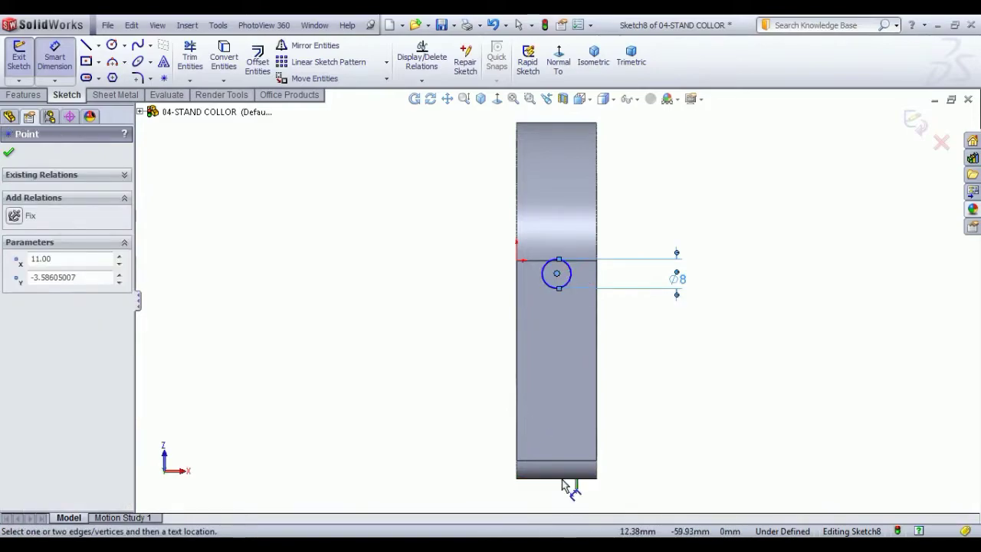
click(566, 478)
click(454, 394)
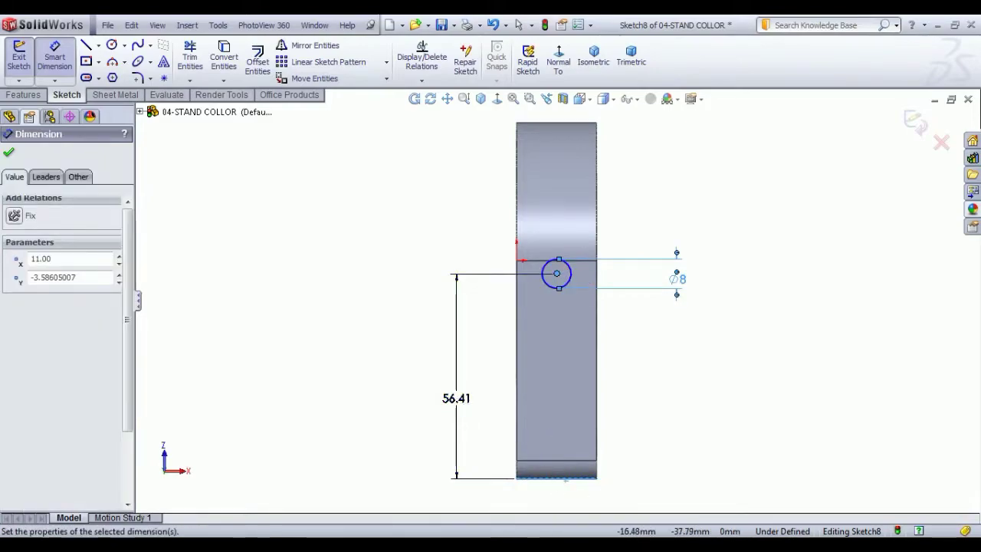
text(50)
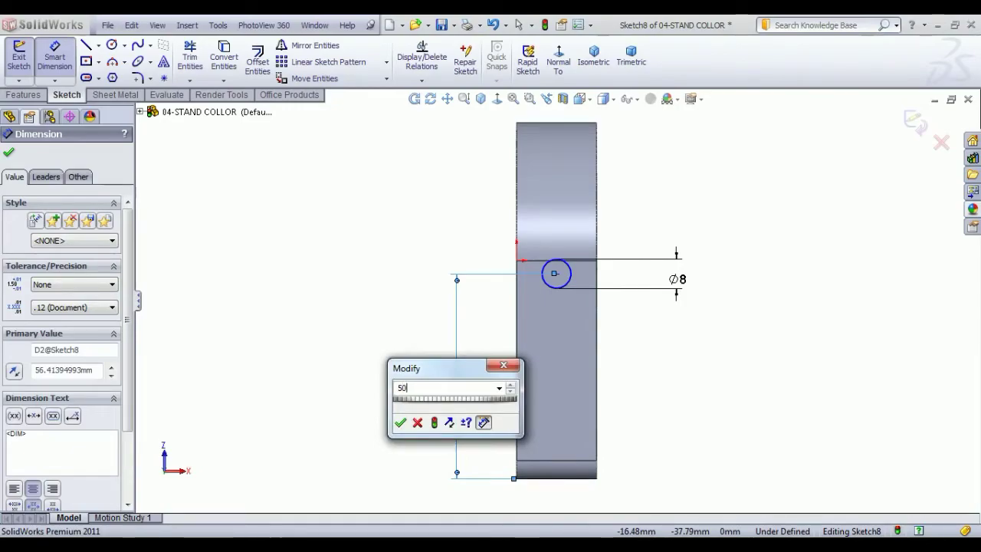
key(Return)
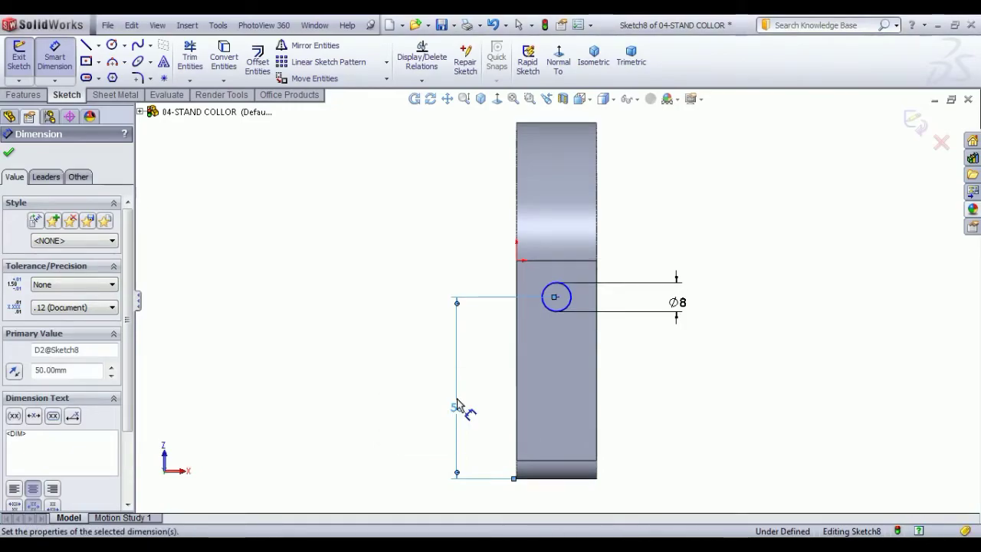
Step: Locate the circle centre 11 mm from the side edge, fully defining the sketch
middle_drag(472, 345, 469, 359)
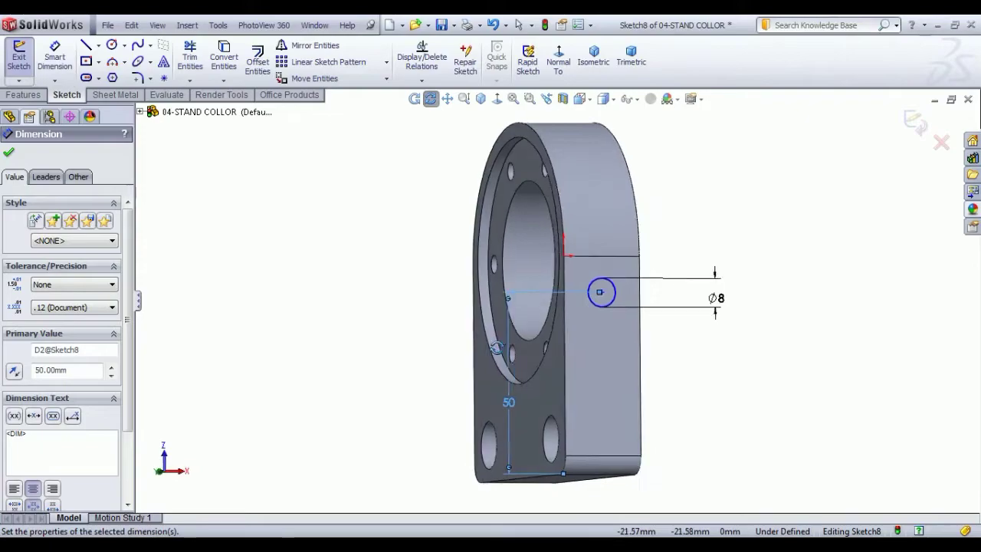
click(558, 58)
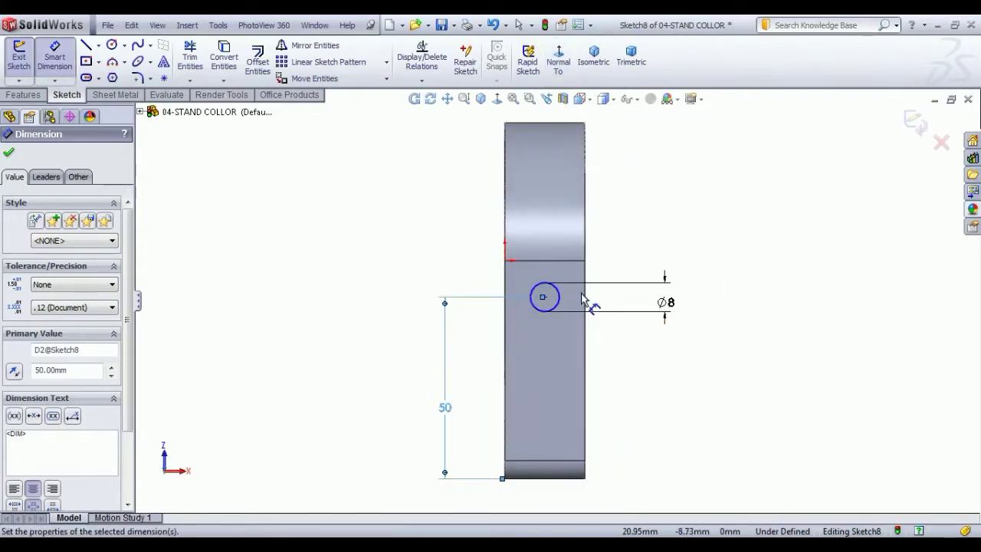
scroll(583, 302, down, 2)
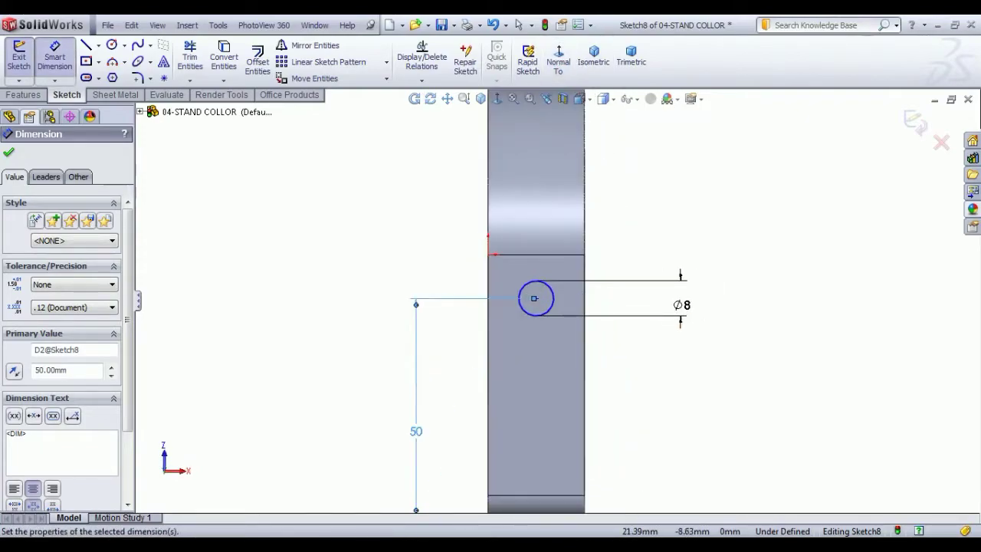
click(535, 298)
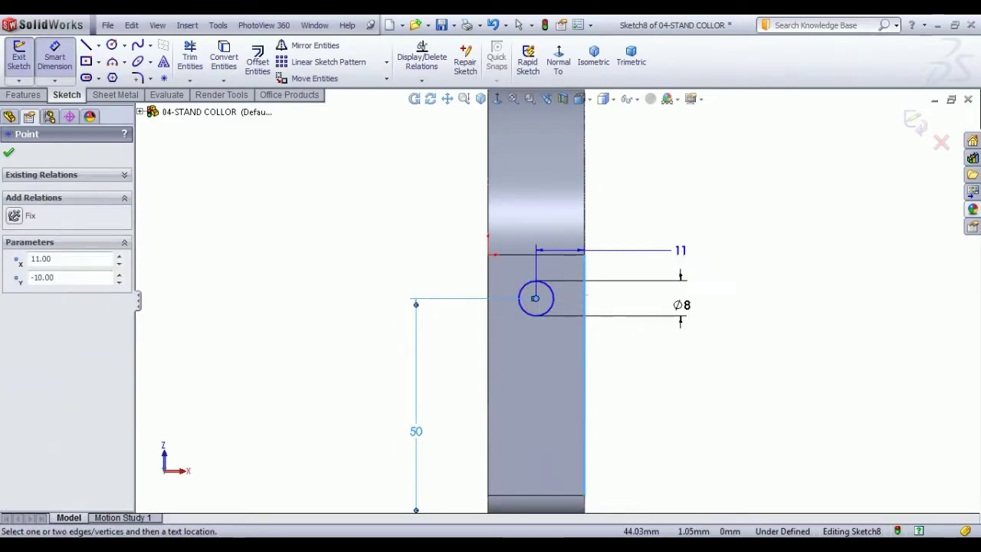
click(680, 250)
text(11)
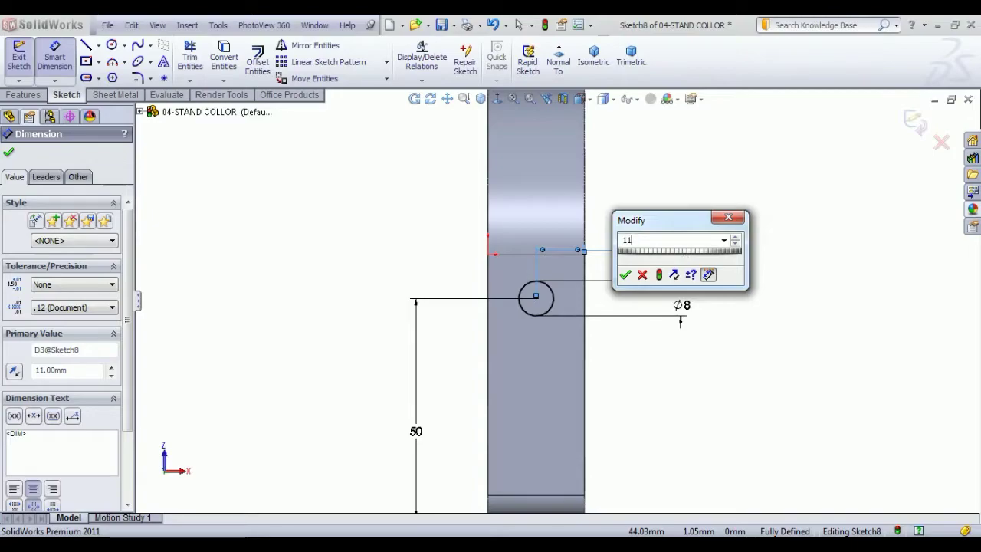
key(Return)
right_click(369, 211)
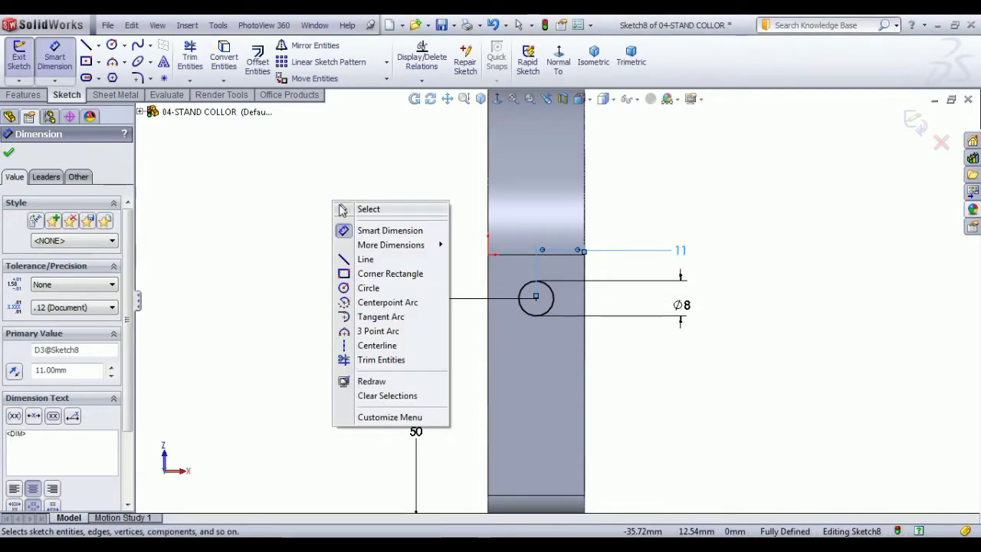
click(368, 210)
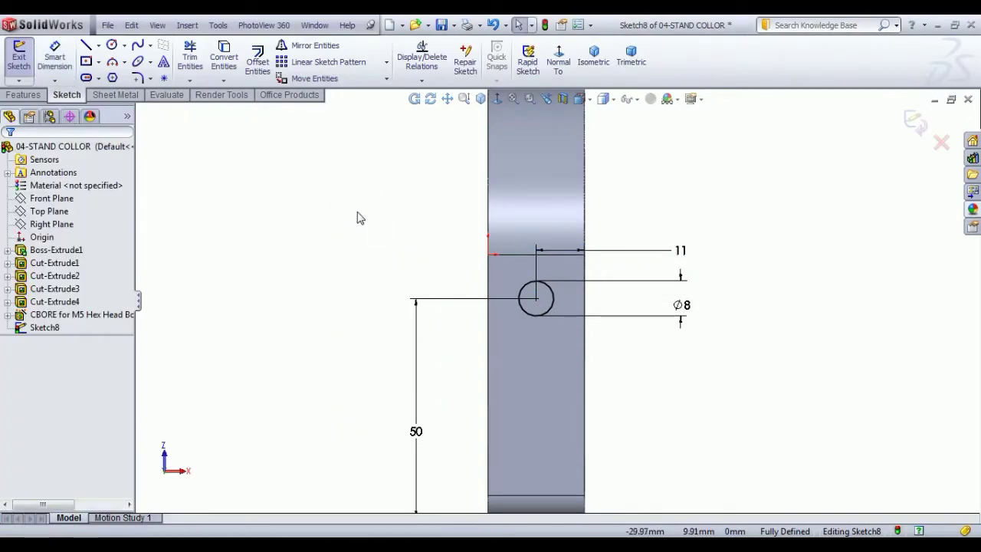
Step: Extrude-cut the Ø8 circle Up To Surface, ending at the inner bore face
click(18, 57)
click(208, 75)
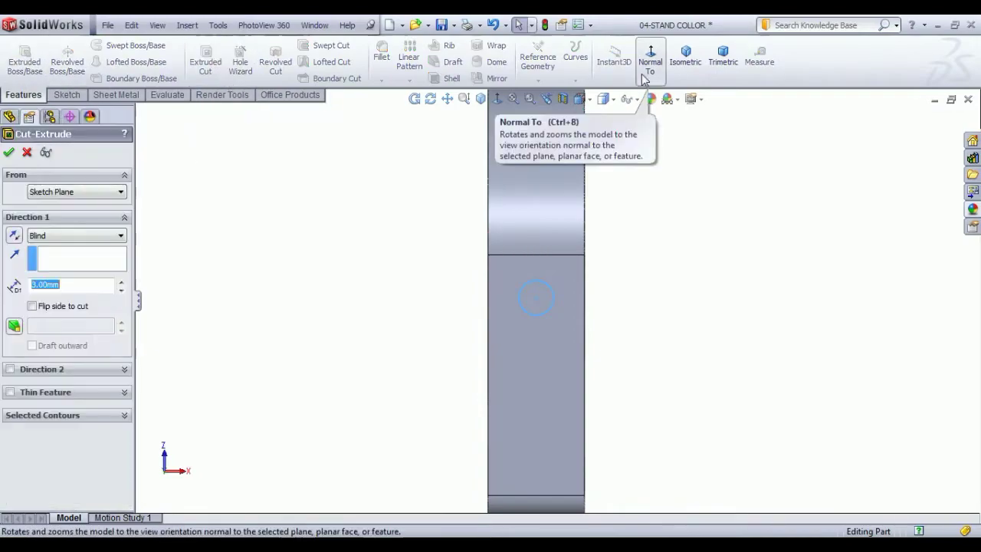
click(723, 59)
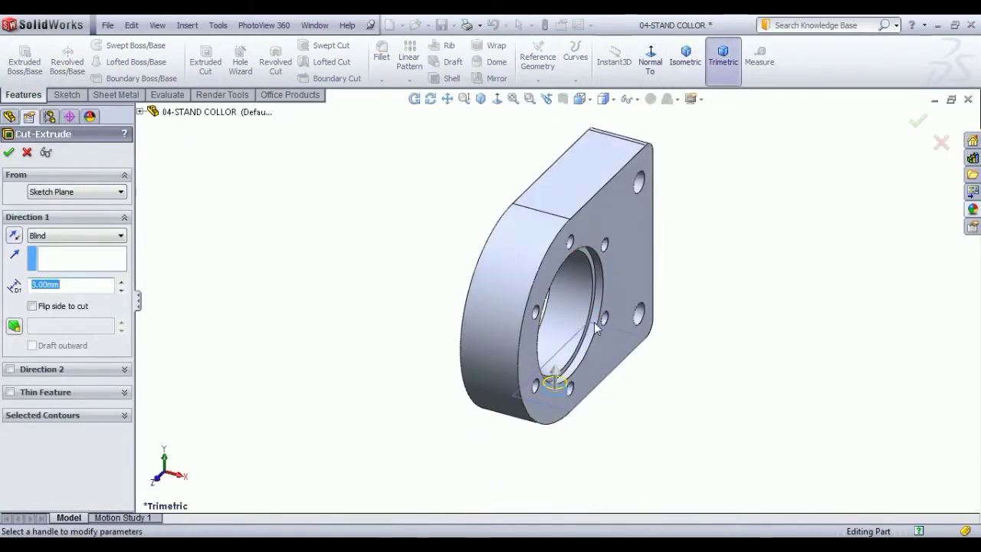
click(685, 58)
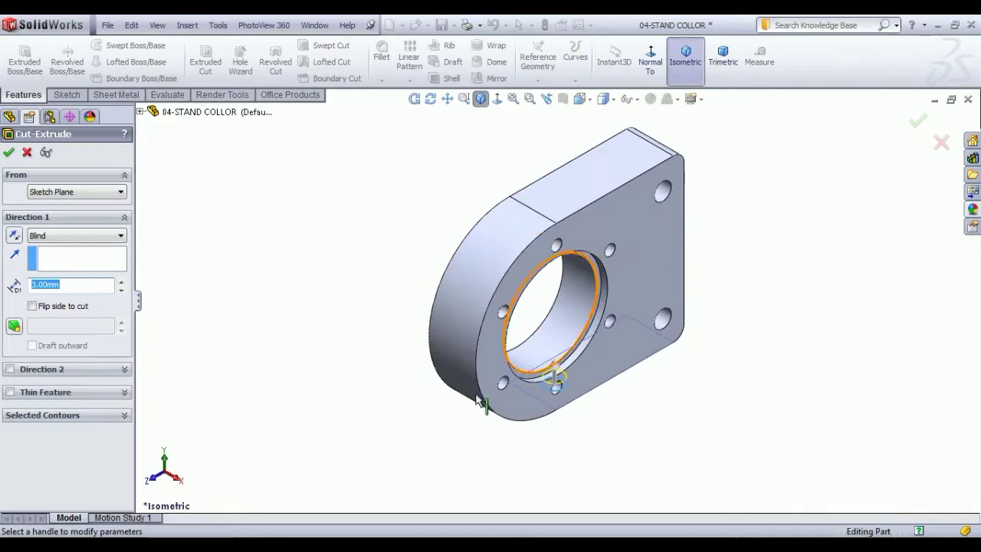
click(564, 343)
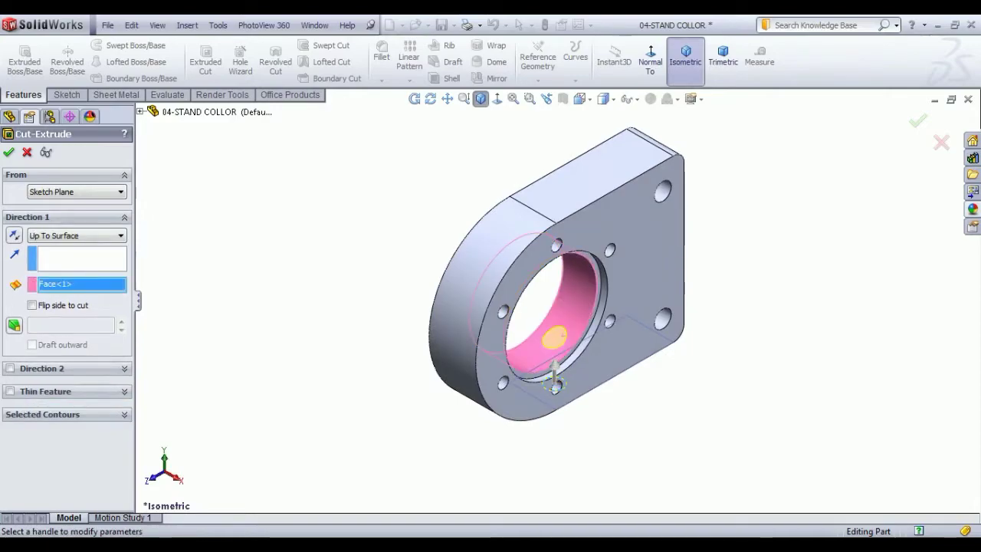
click(11, 152)
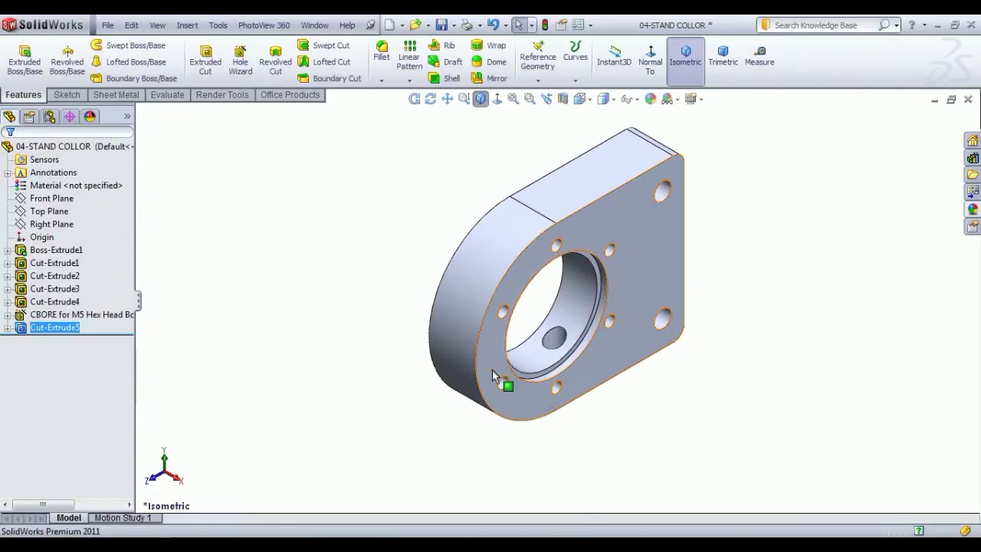
Step: Apply the Metal > polished aluminum appearance to the stand collar
mouse_move(719, 449)
middle_down()
mouse_move(723, 416)
mouse_move(741, 421)
middle_up()
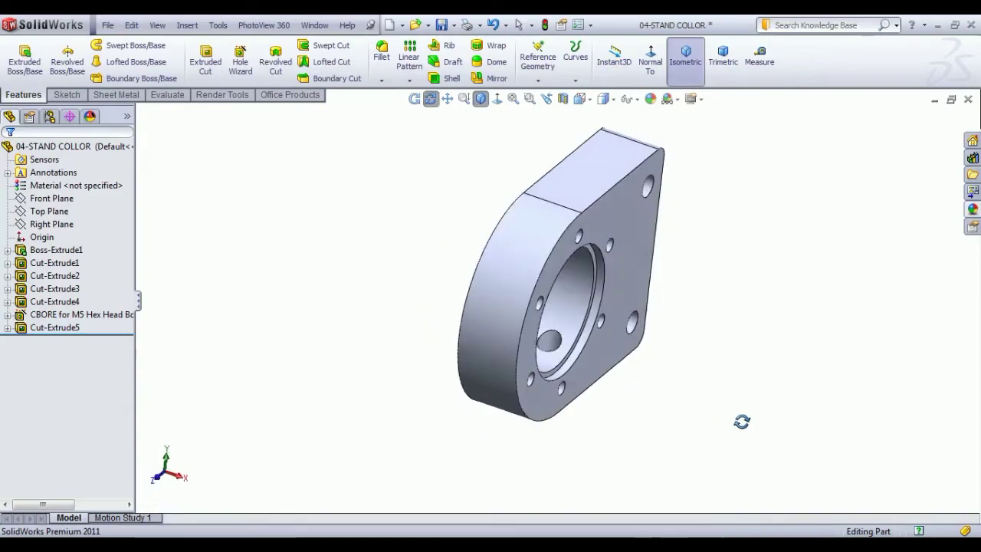
click(695, 74)
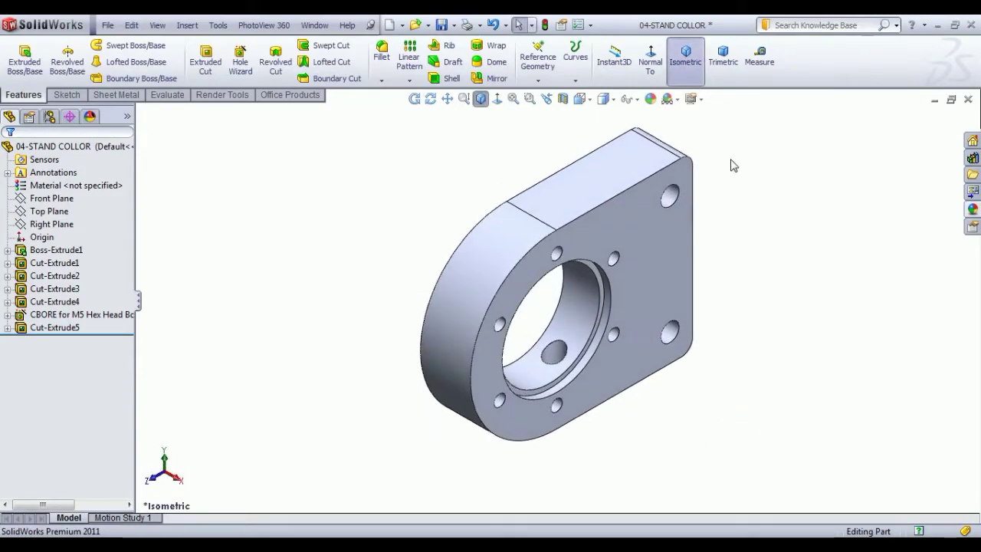
click(973, 209)
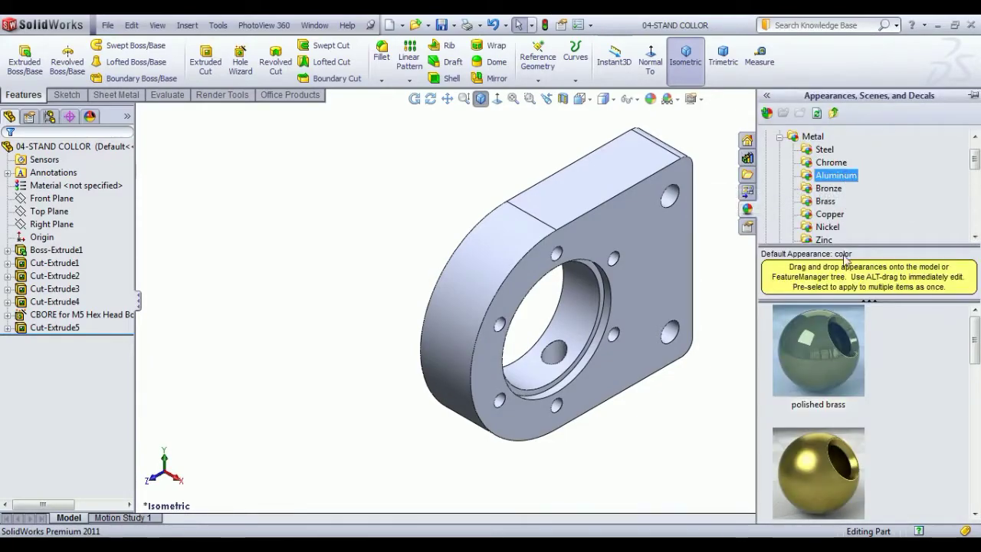
click(843, 349)
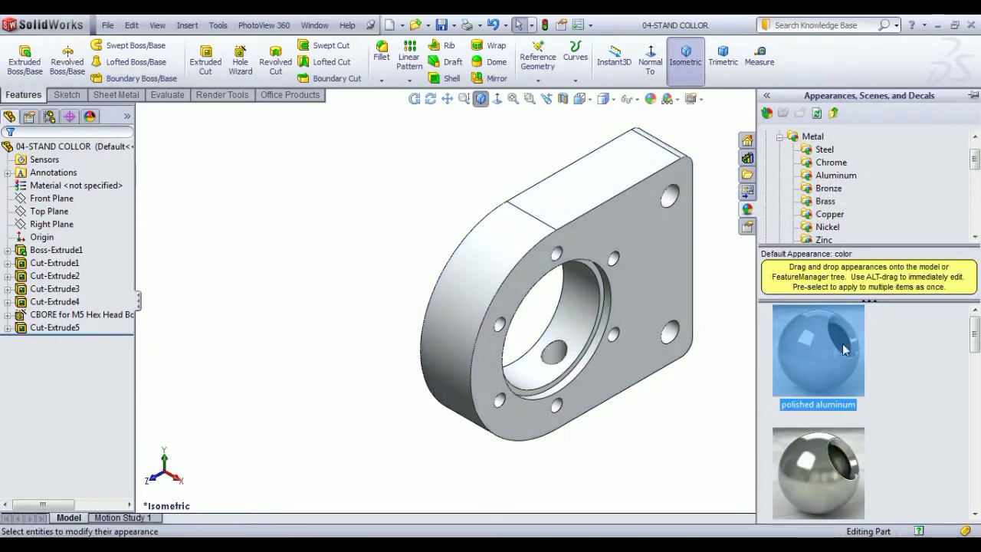
click(723, 329)
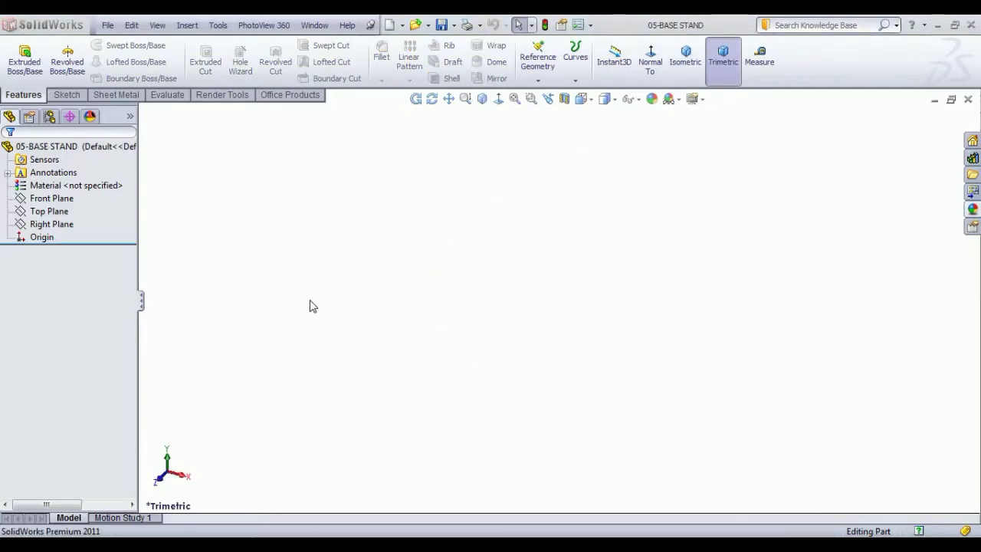
Step: Sketch on the Front Plane a vertical centerline upward from the origin
click(67, 200)
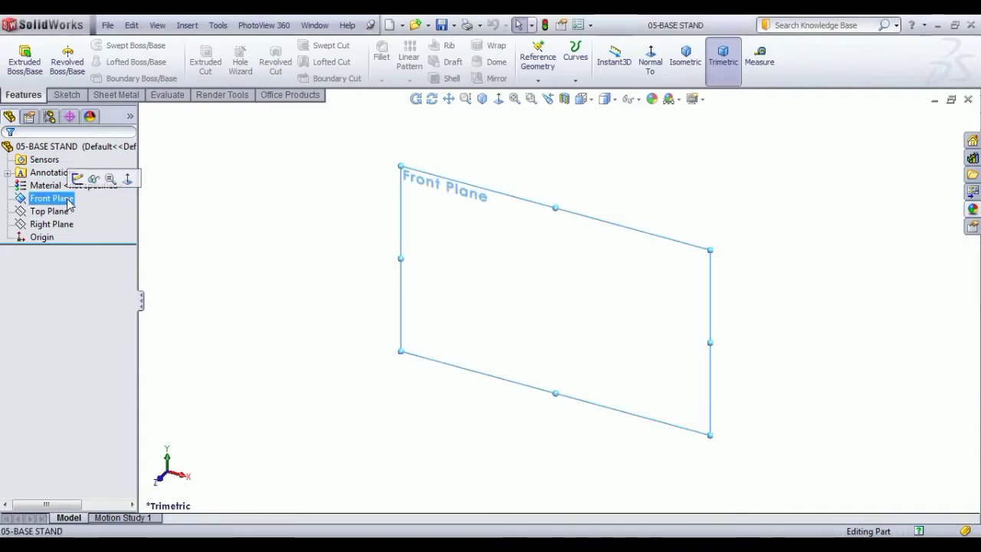
click(79, 178)
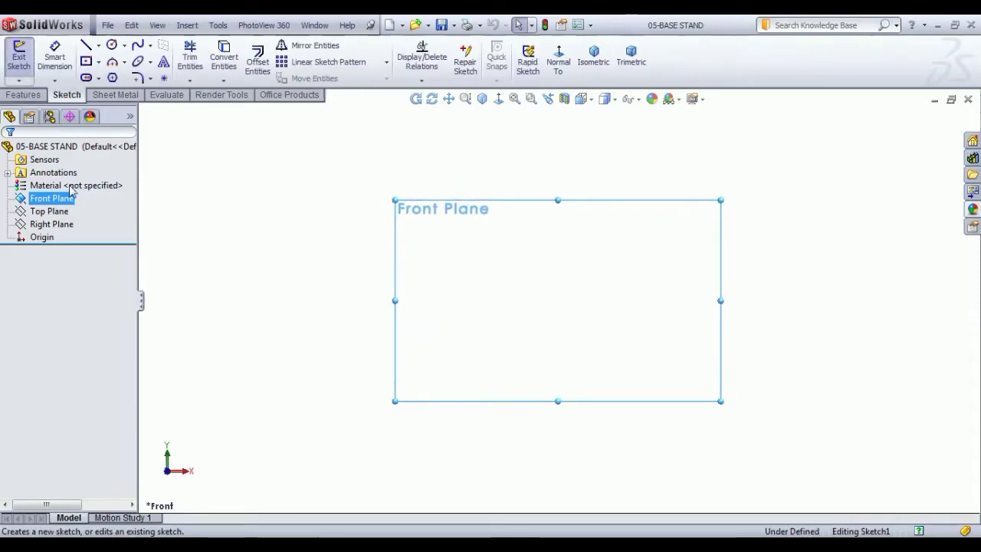
click(98, 46)
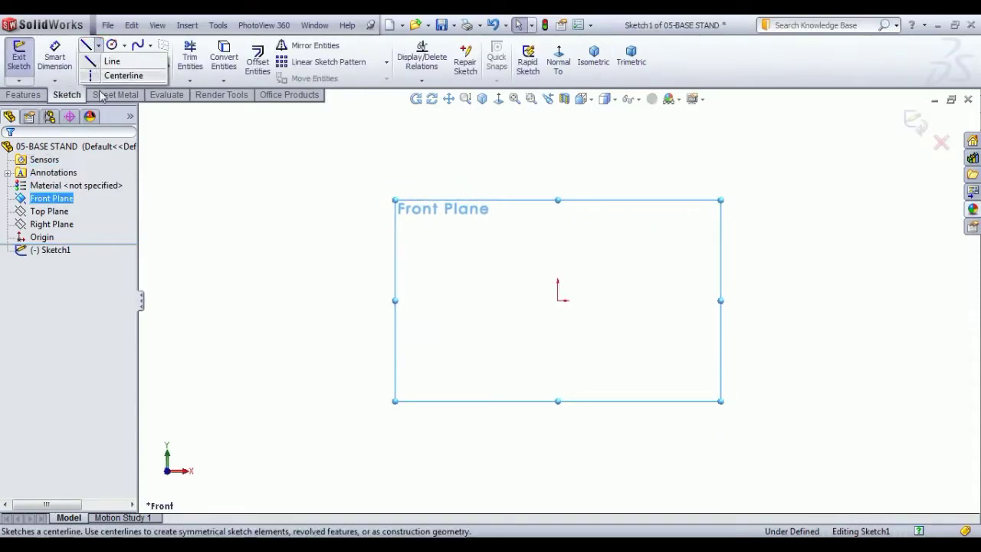
click(115, 76)
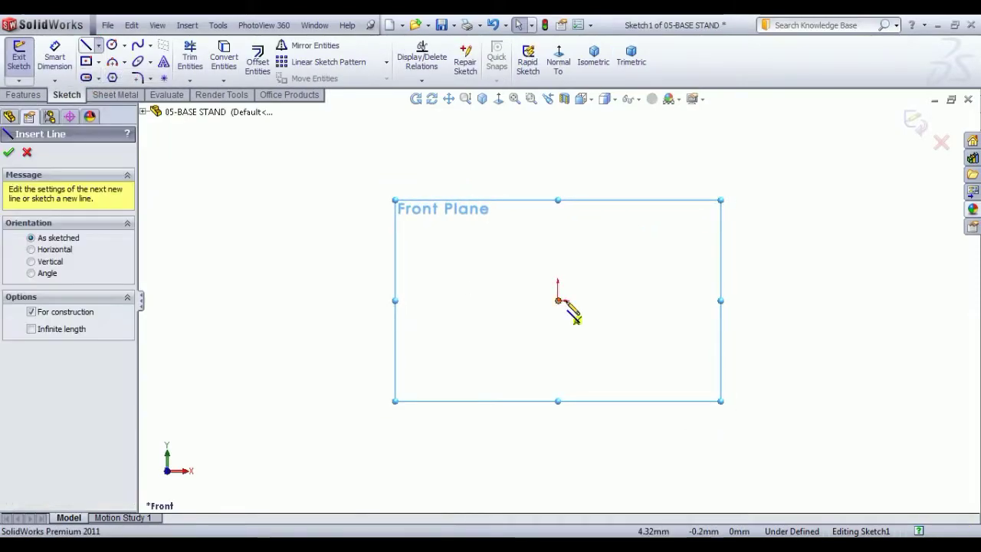
click(557, 300)
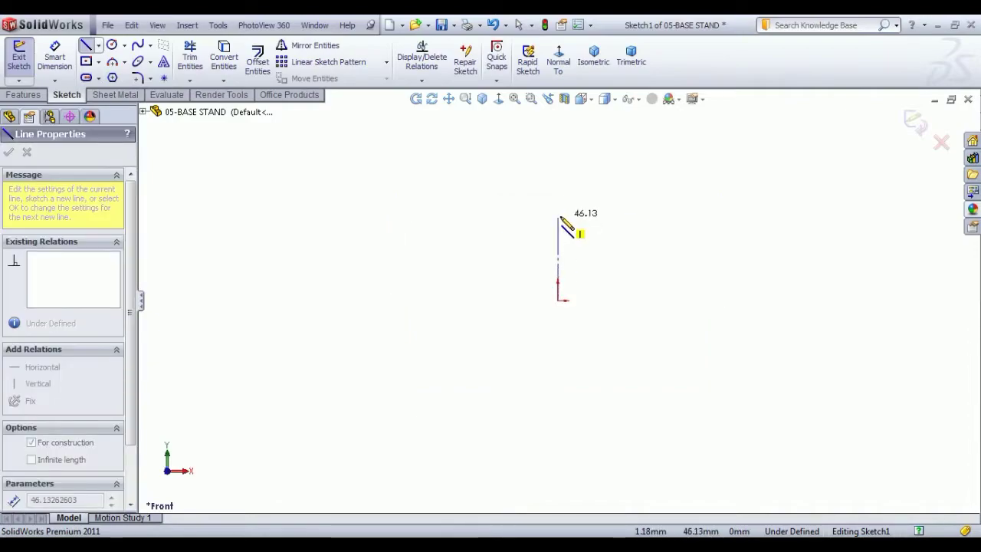
click(558, 216)
right_click(626, 219)
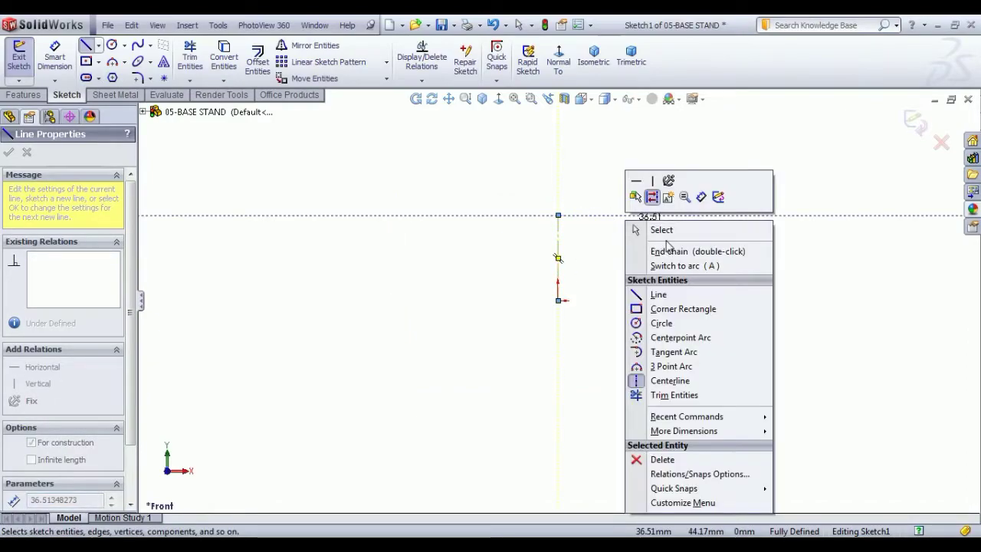
click(657, 228)
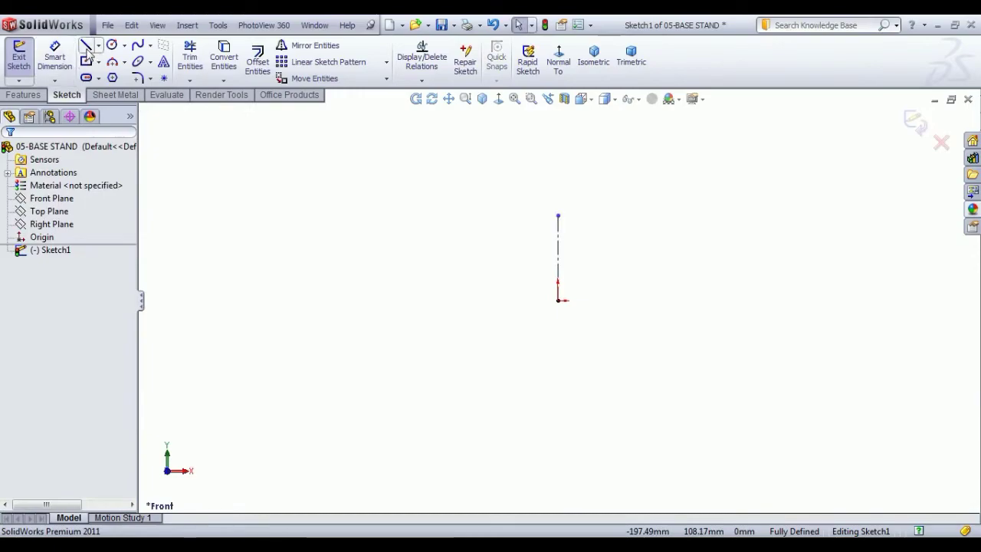
Step: Draw a closed five-sided line profile from the origin with a sloping top edge
click(558, 300)
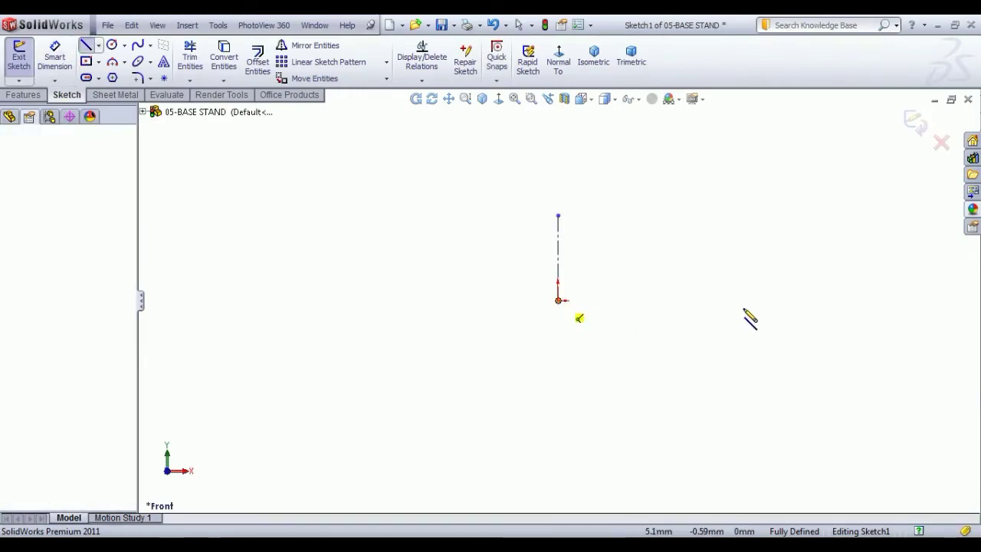
click(753, 300)
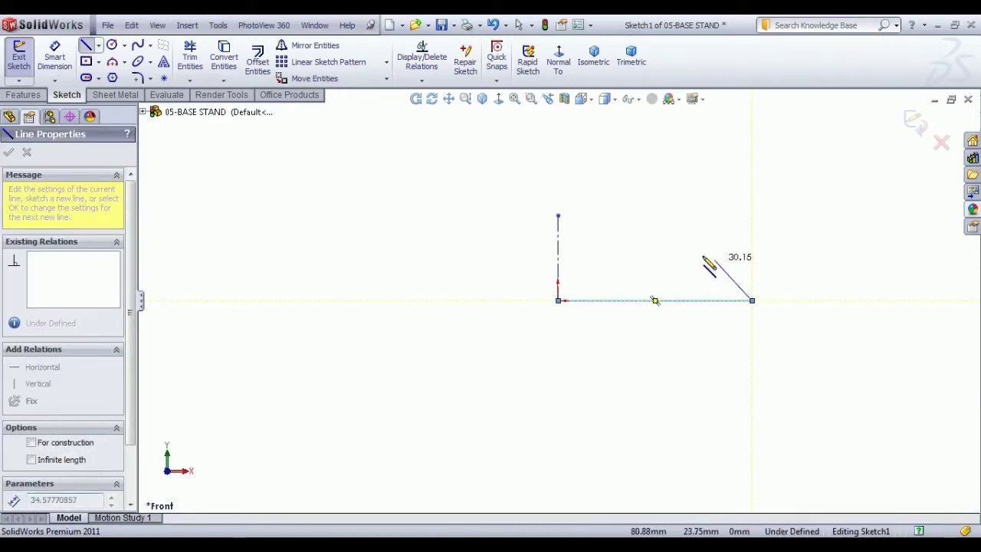
click(752, 266)
click(620, 232)
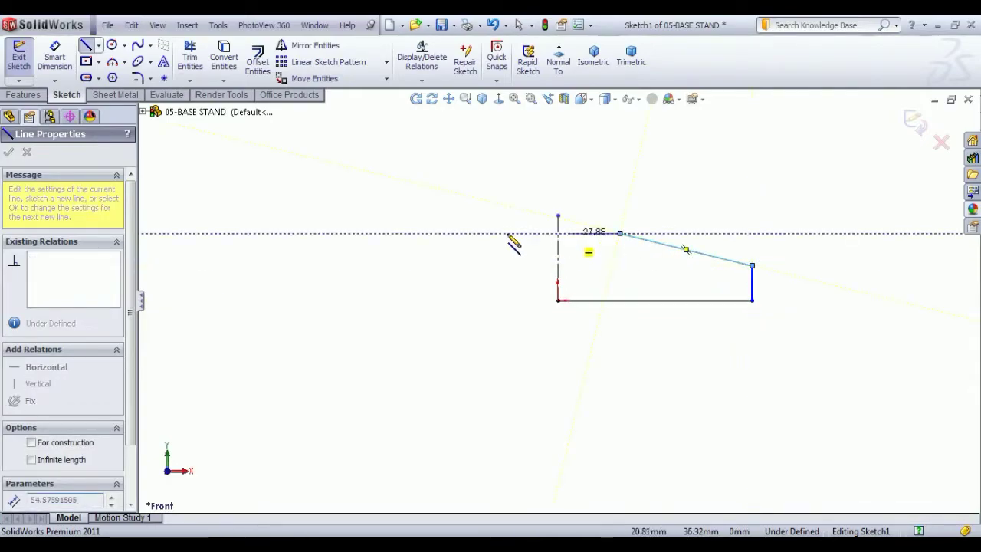
click(558, 233)
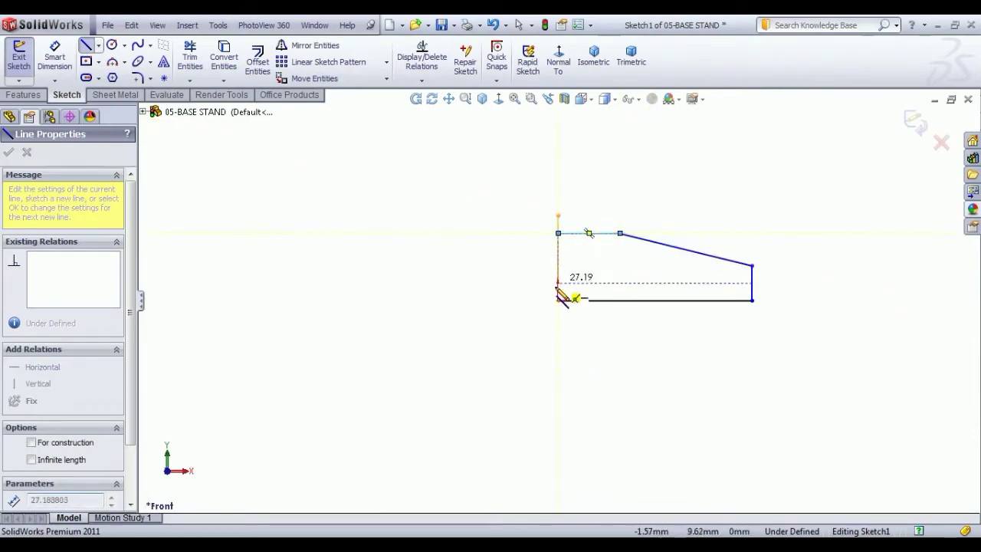
click(558, 300)
right_click(595, 274)
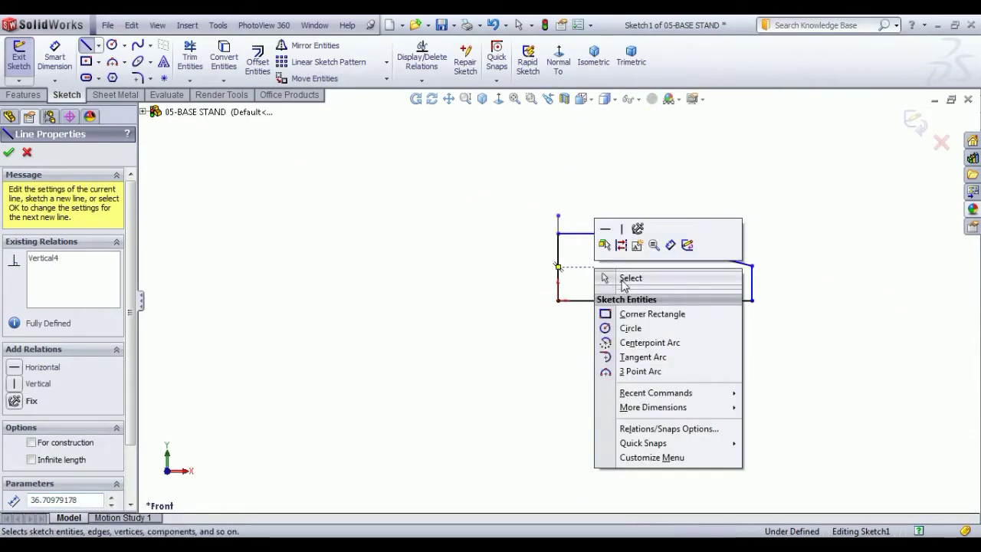
click(618, 281)
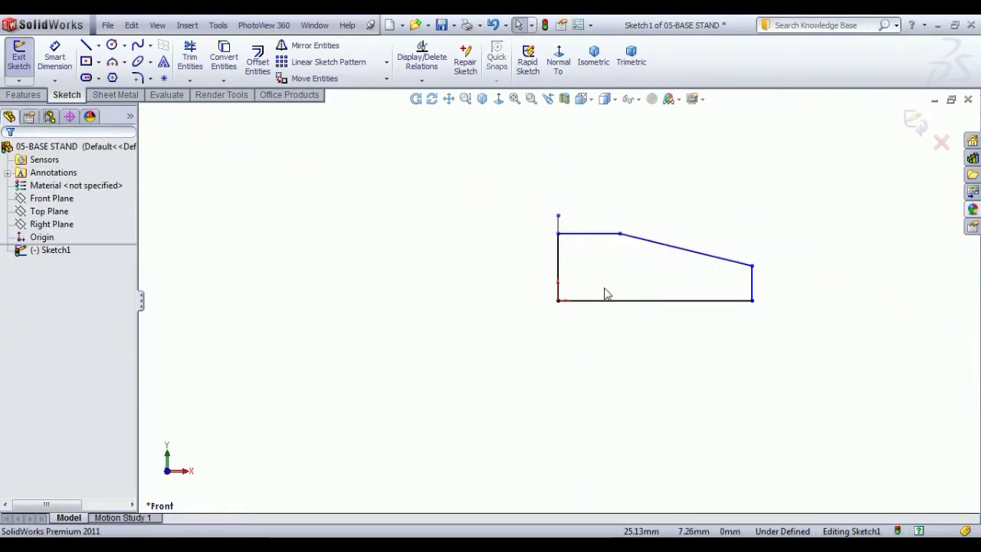
Step: Dimension the top width to 24 and the overall width to 168 from the centerline
click(57, 63)
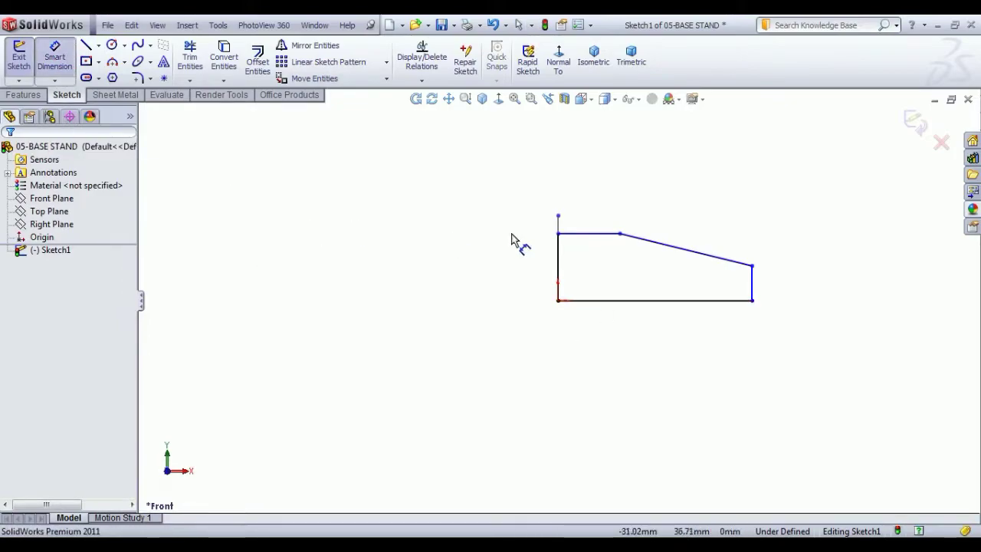
click(560, 227)
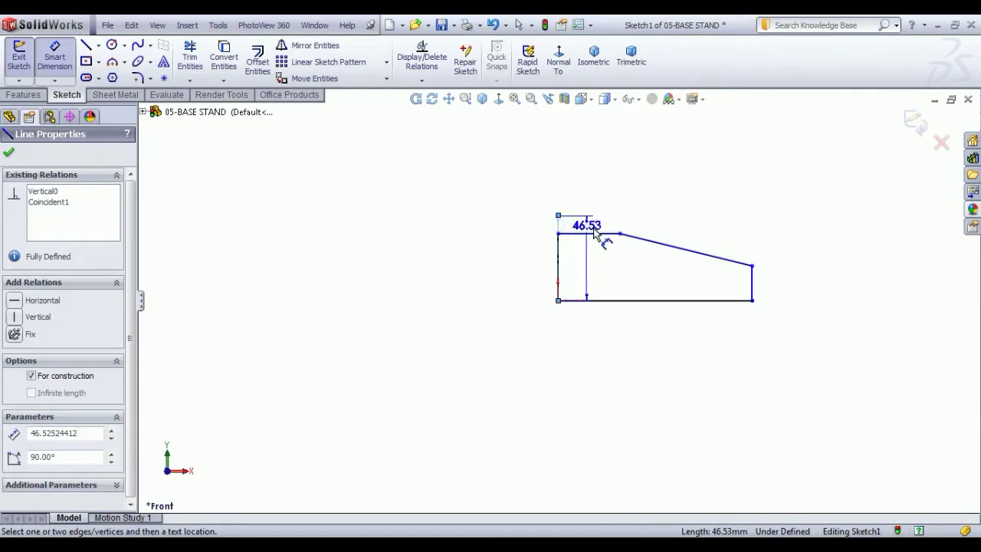
click(619, 233)
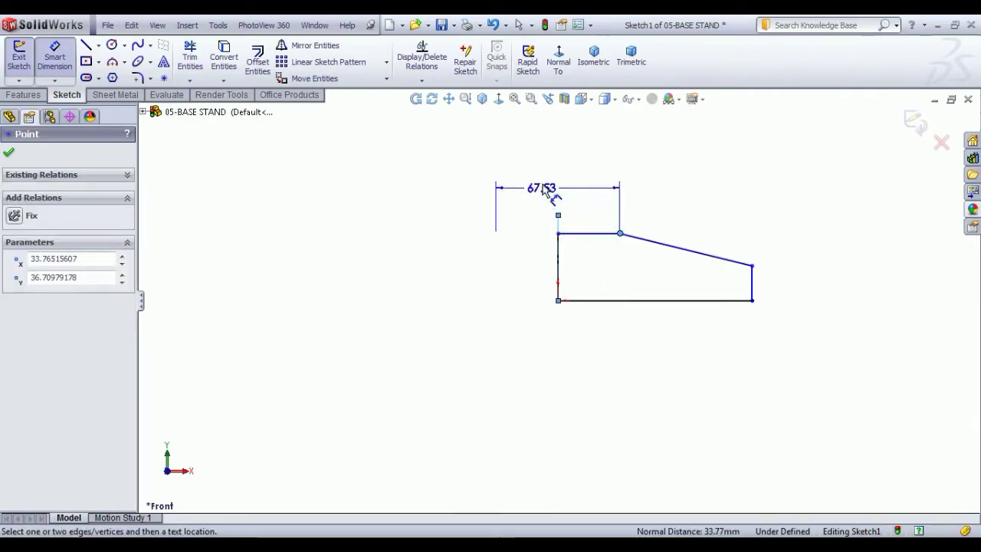
click(542, 182)
text(24)
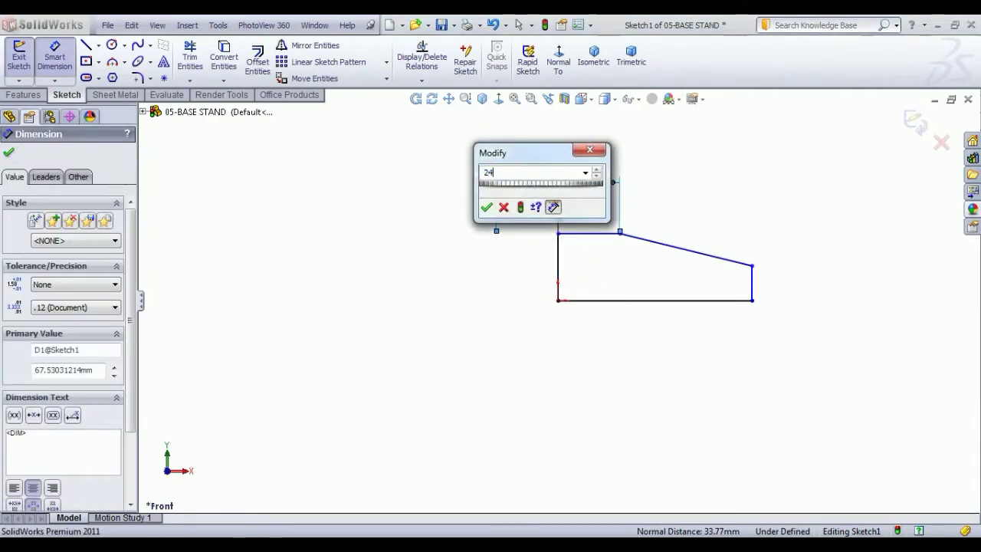
key(Return)
click(713, 300)
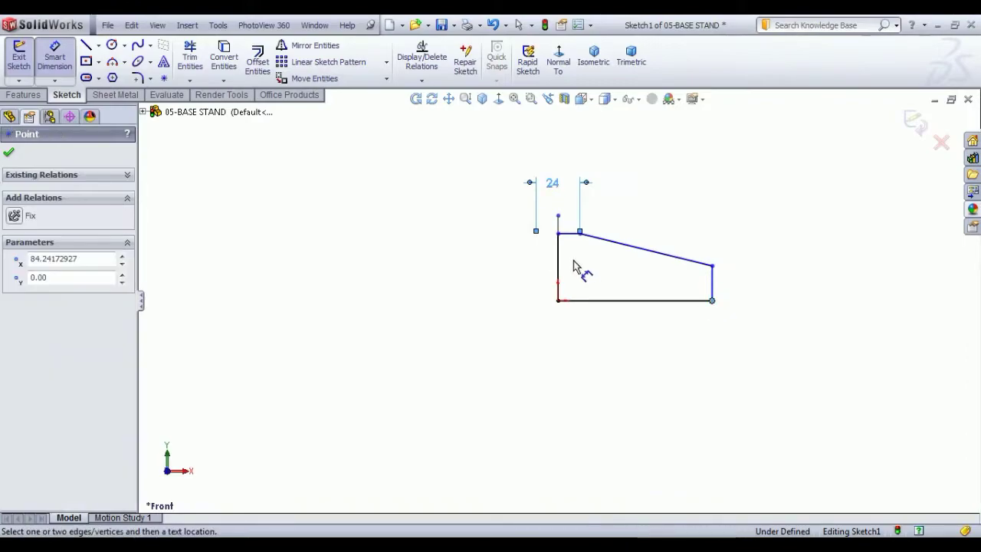
click(559, 225)
click(558, 249)
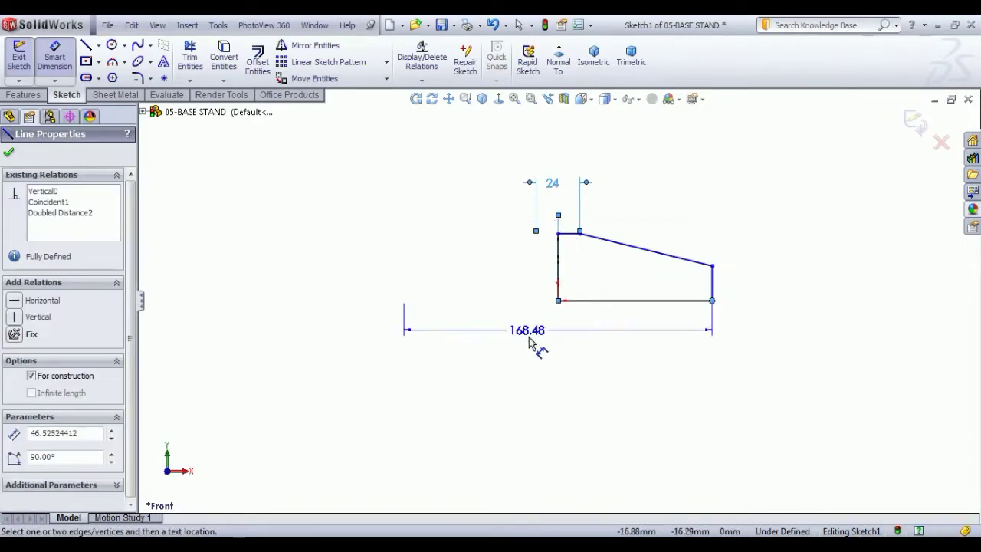
click(532, 335)
text(168)
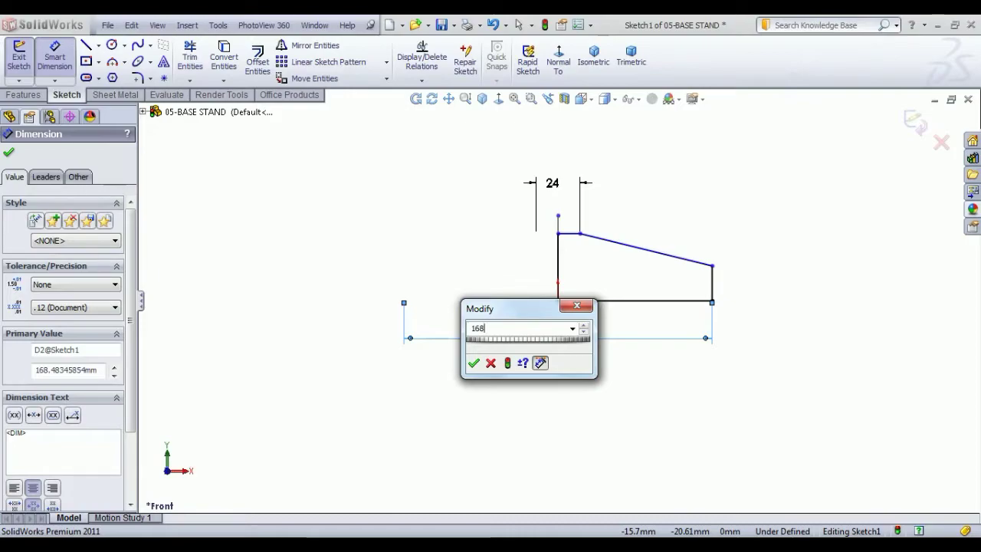
key(Return)
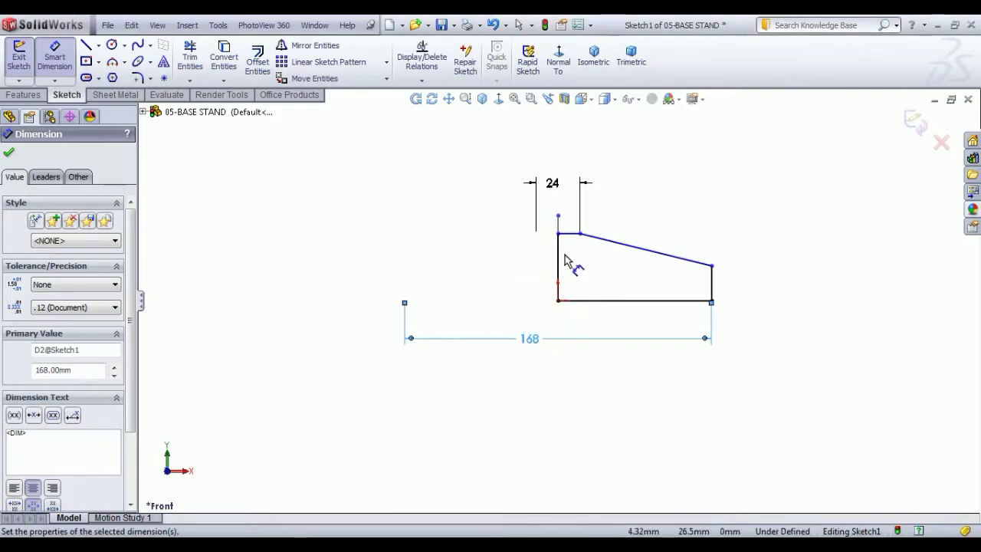
Step: Dimension the left edge height to 38 and the sloped line's end drop to 14
click(561, 266)
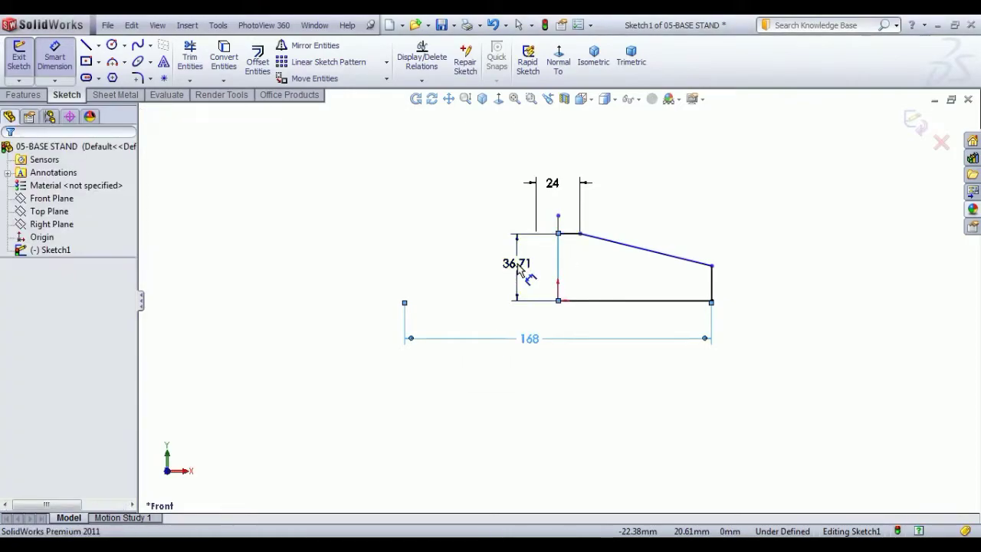
click(520, 268)
text(38)
key(Return)
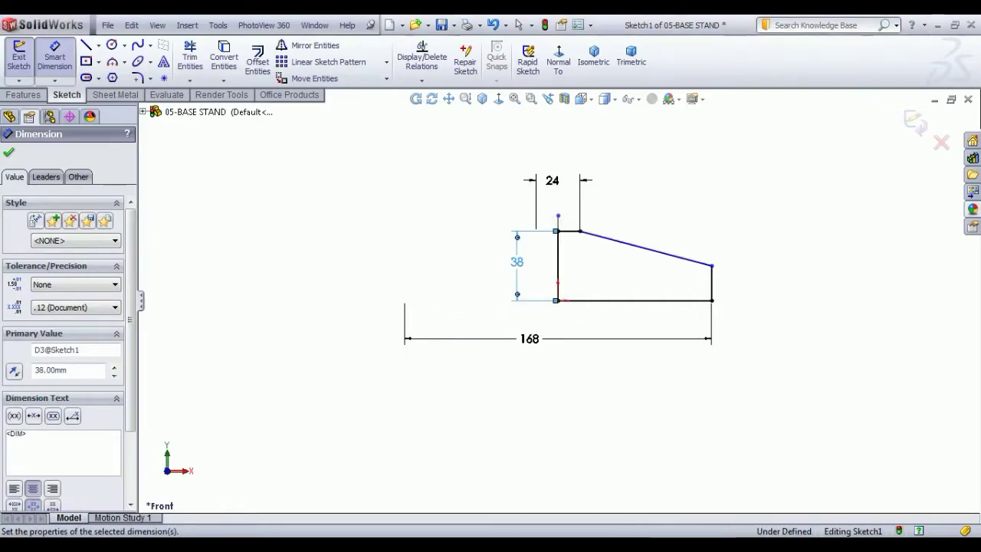
click(566, 232)
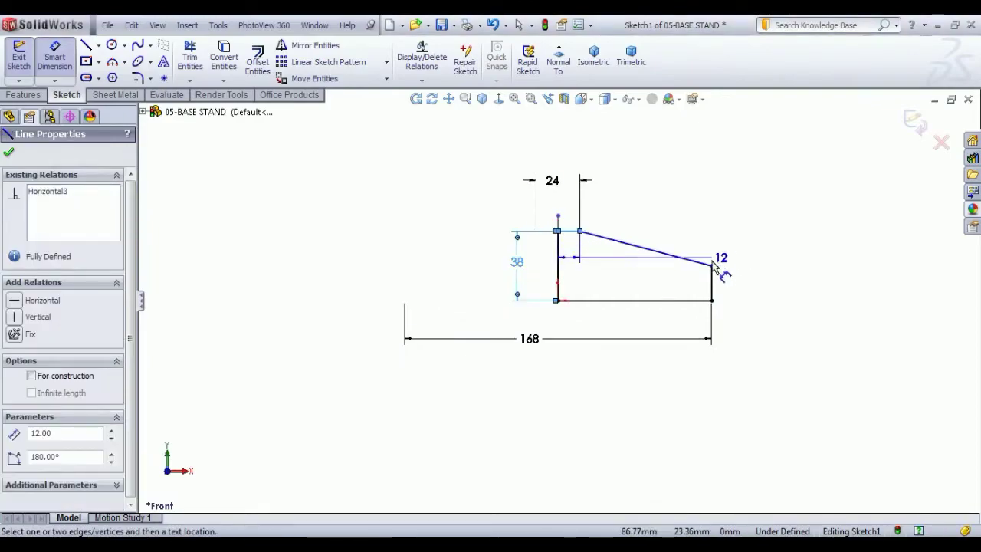
click(712, 265)
click(711, 246)
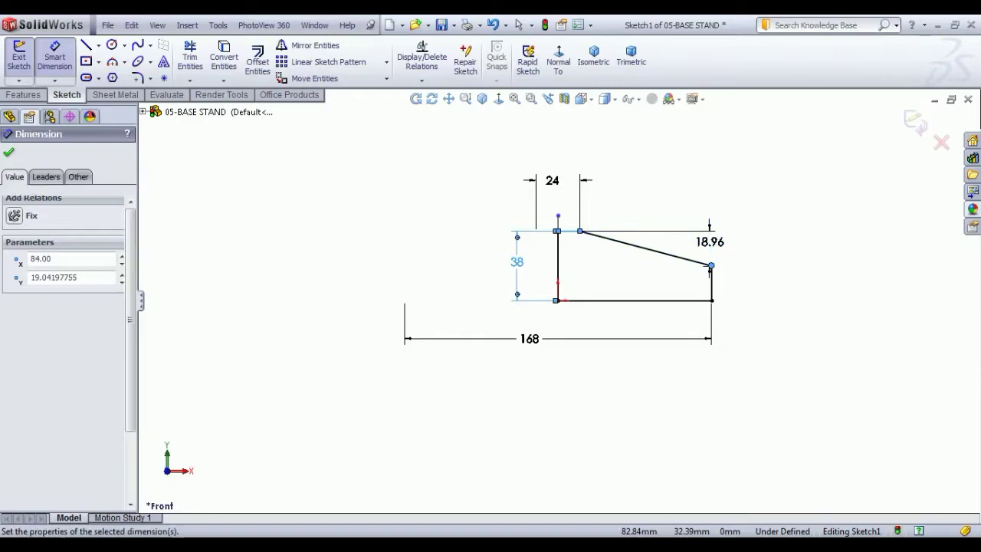
text(14)
key(Return)
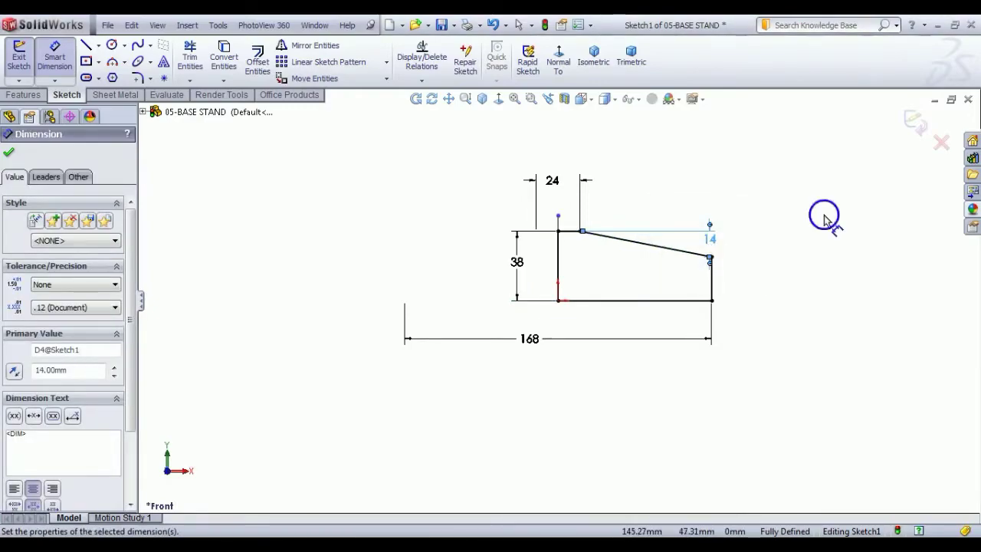
right_click(825, 219)
click(839, 222)
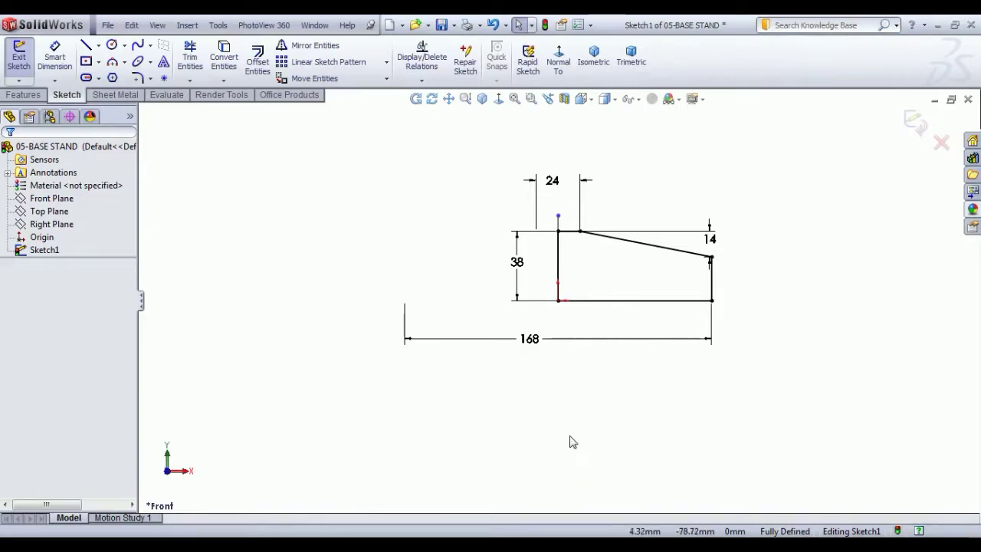
Step: Change the overall width from 168 to 164 and ready the Sketch Fillet
double_click(533, 340)
text(164)
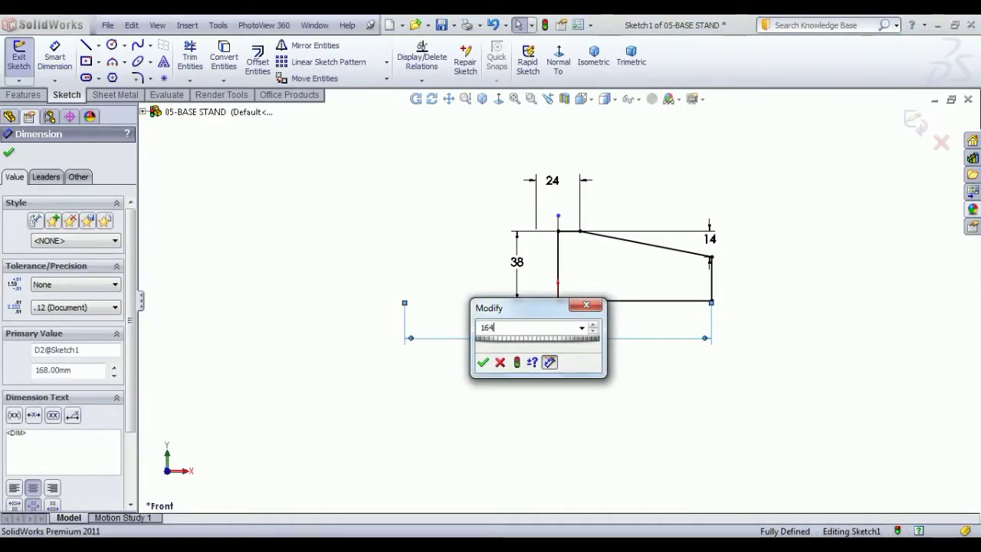
key(Return)
right_click(843, 218)
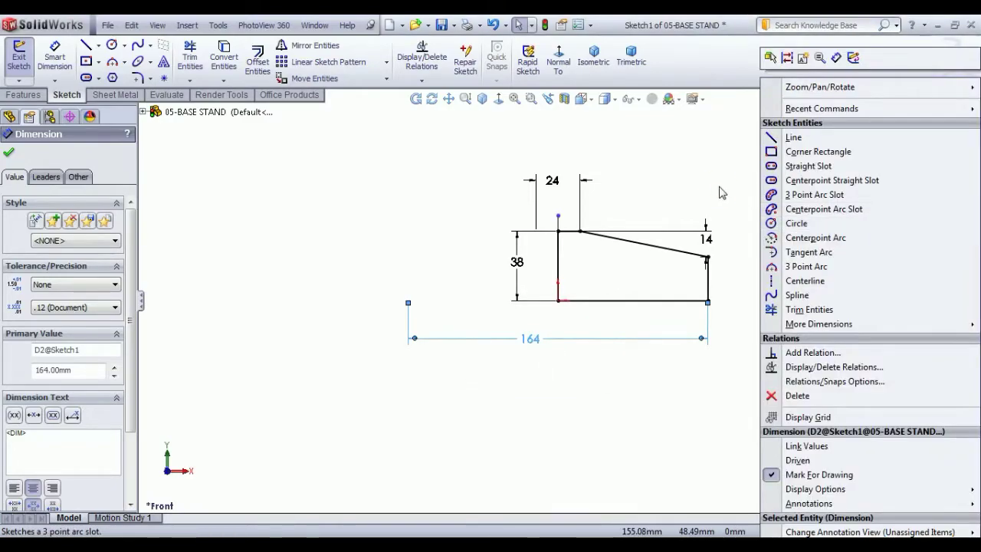
key(Escape)
scroll(706, 241, up, 3)
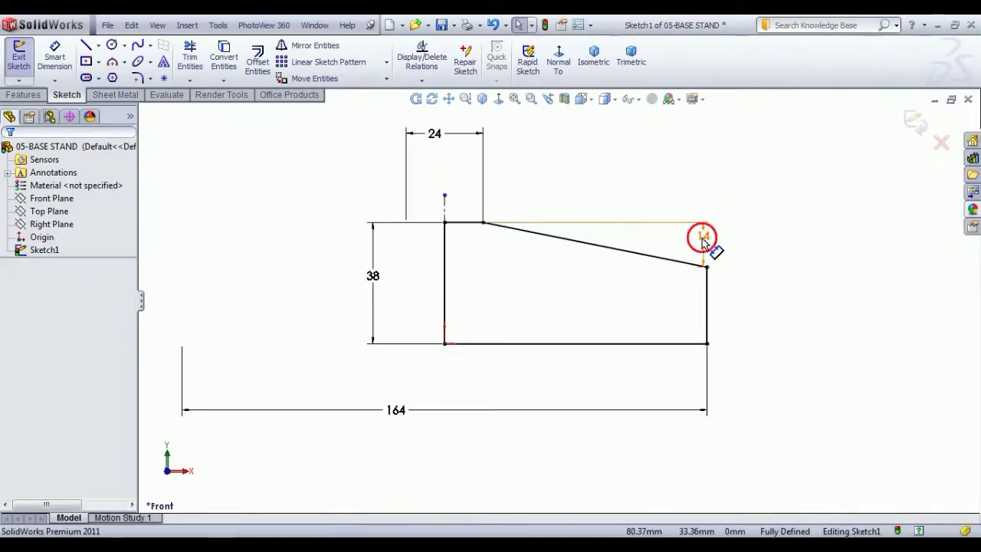
click(745, 241)
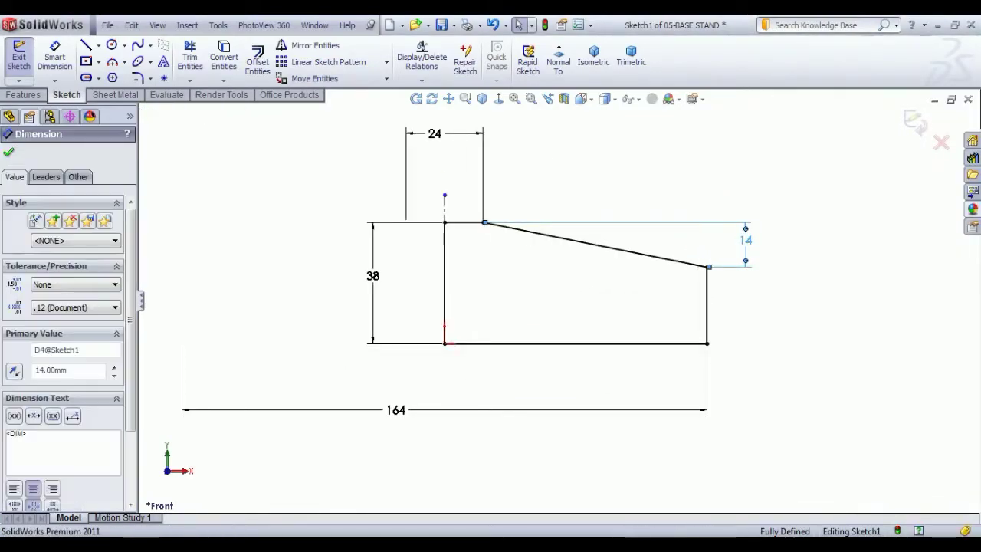
click(137, 77)
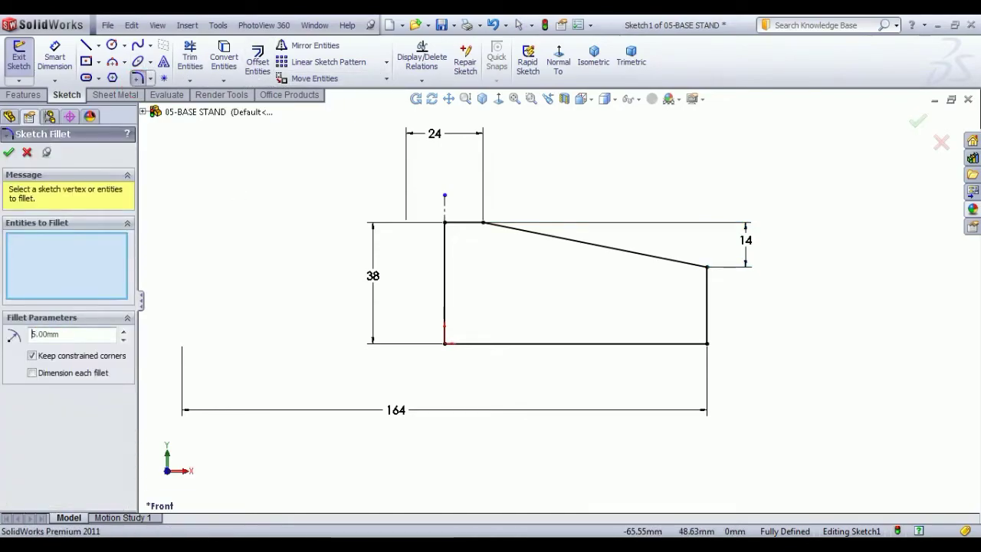
Step: Fillet the sloped-end corner at R5 and revolve the profile around the centerline
click(706, 268)
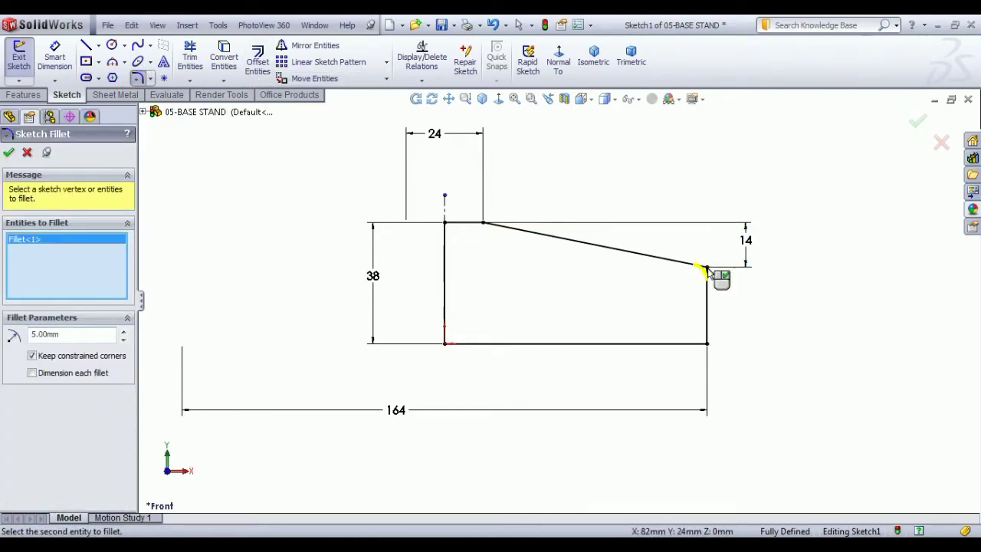
key(Return)
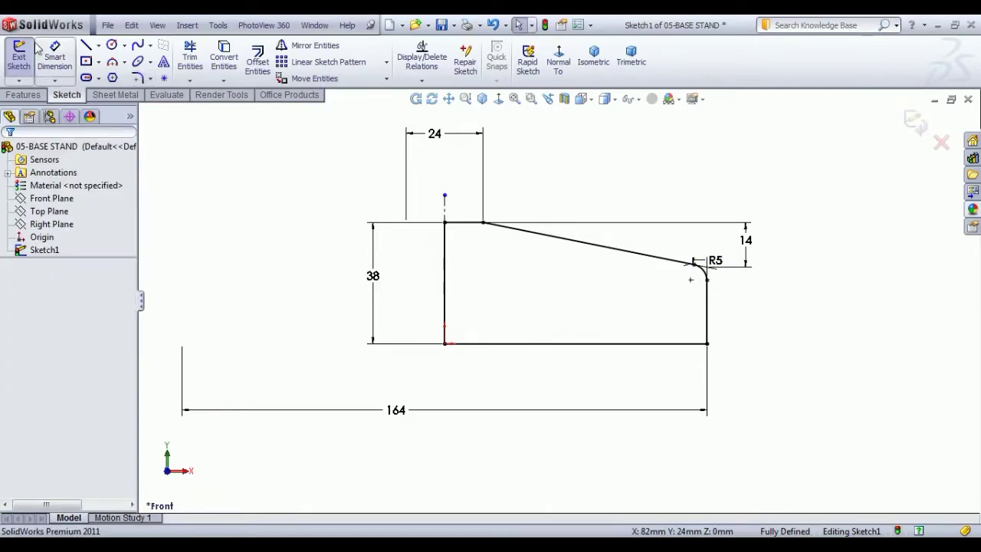
click(30, 58)
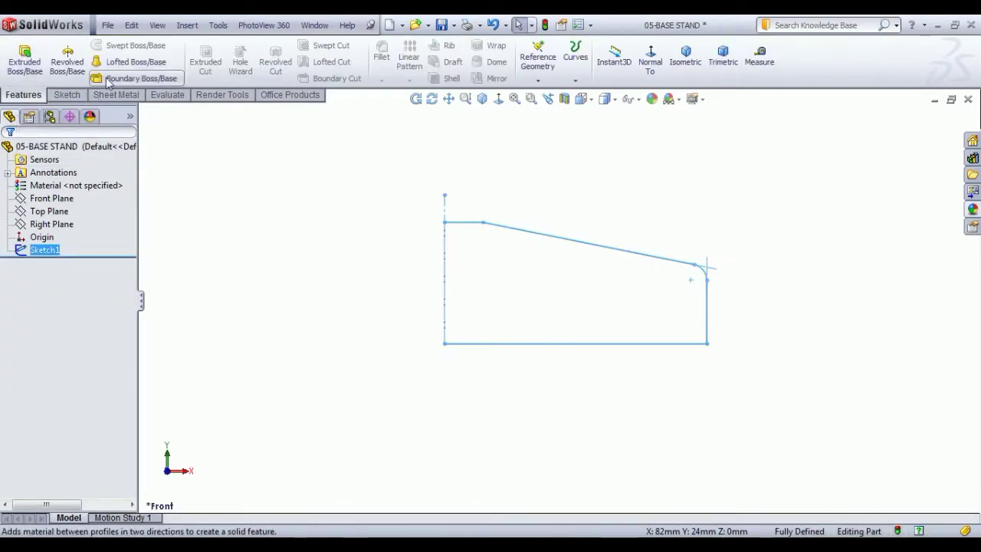
click(67, 62)
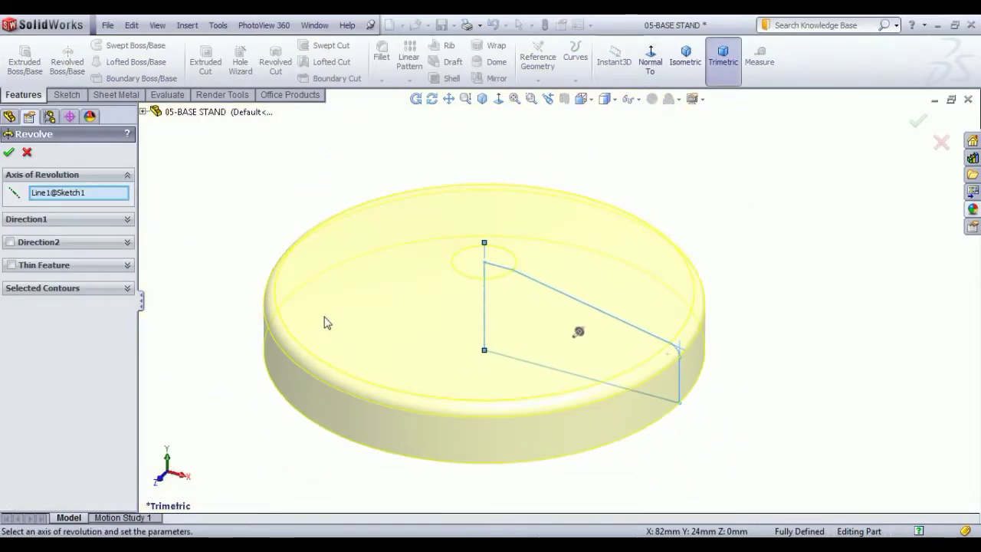
click(8, 153)
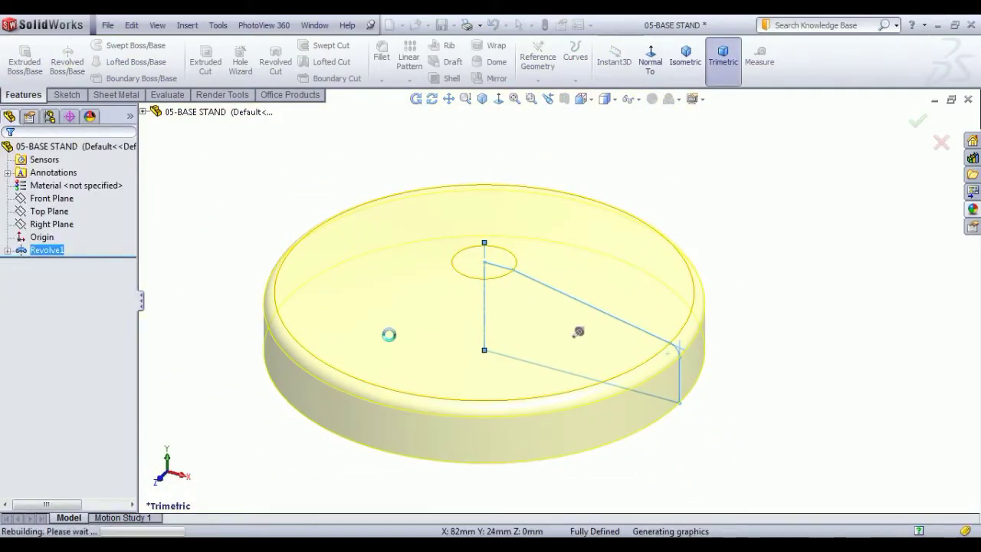
Step: Select the small circular face on top of the revolved disc
scroll(337, 321, up, 1)
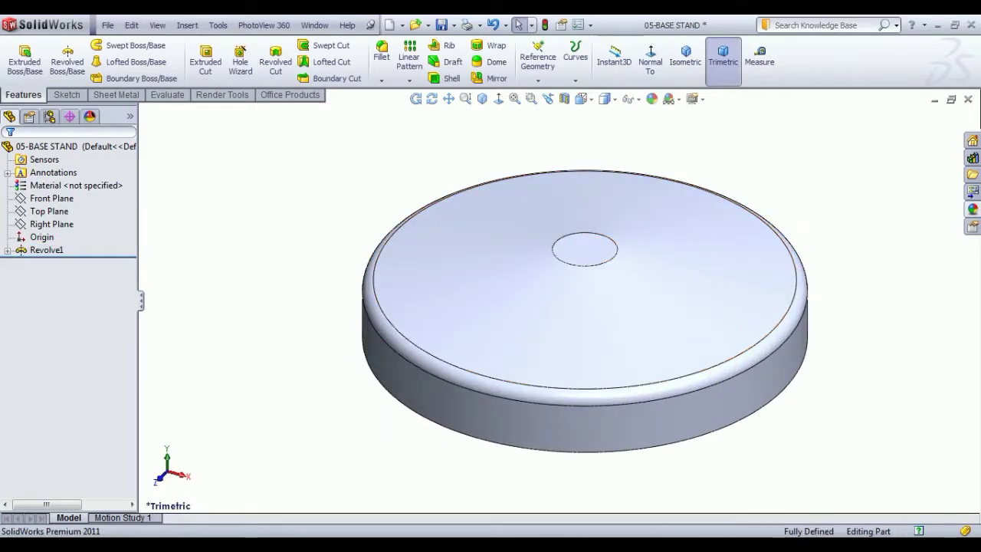
scroll(498, 344, down, 5)
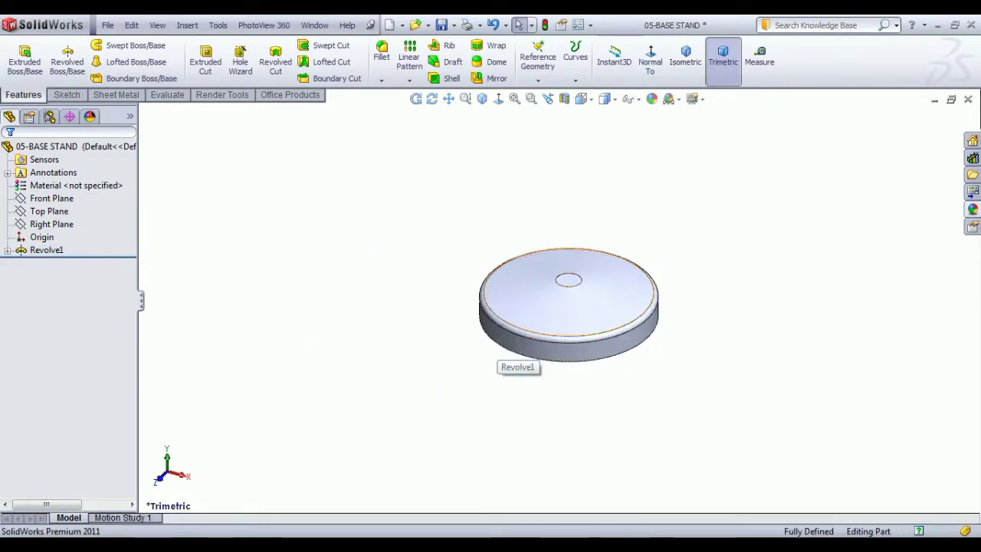
scroll(571, 295, up, 4)
click(568, 285)
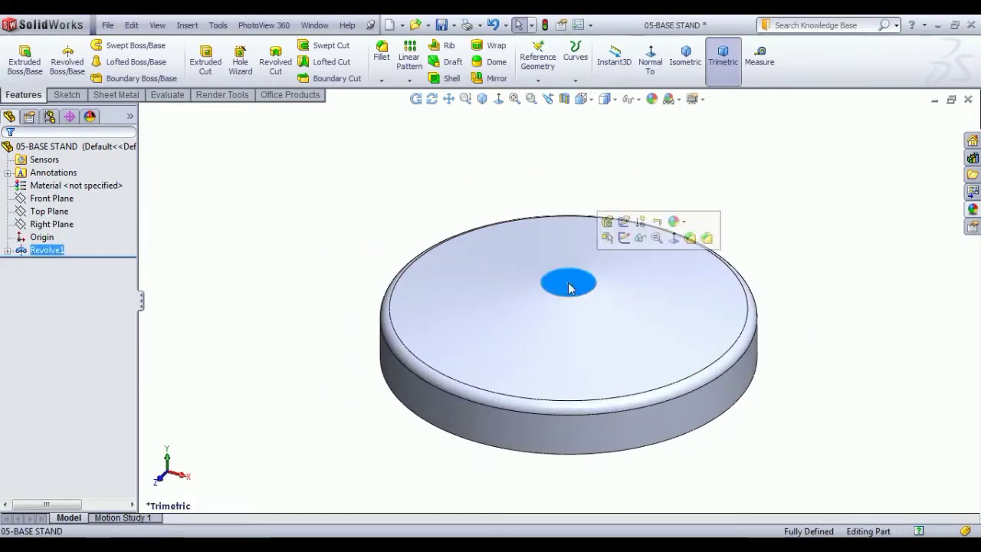
Step: Start Sketch2 on the top face with a circle centred at the origin
click(626, 239)
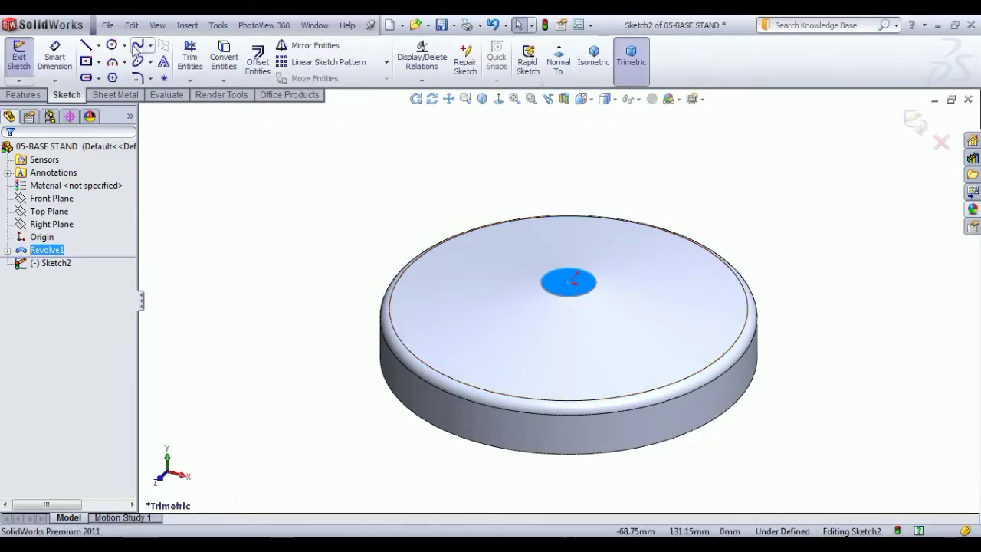
click(112, 45)
scroll(567, 301, up, 3)
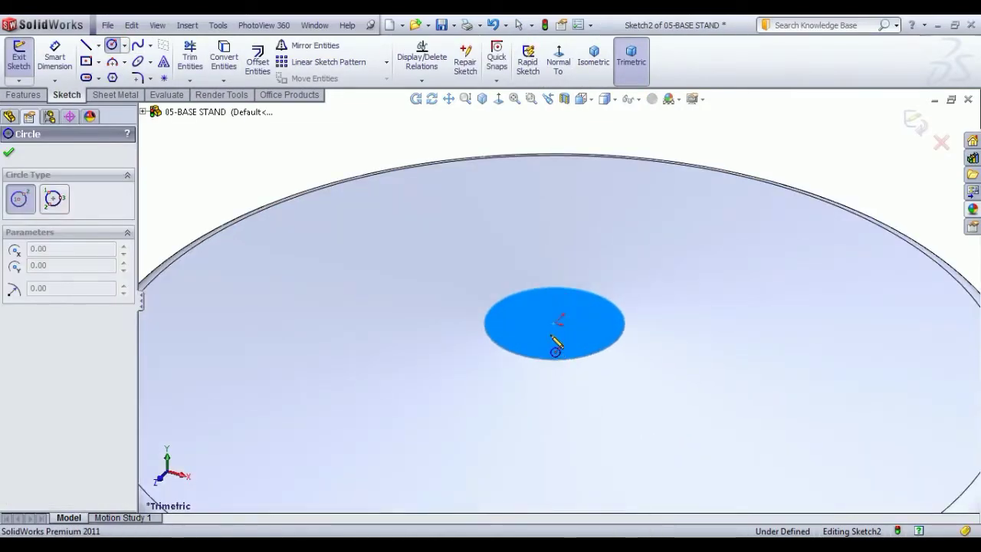
click(554, 323)
click(568, 340)
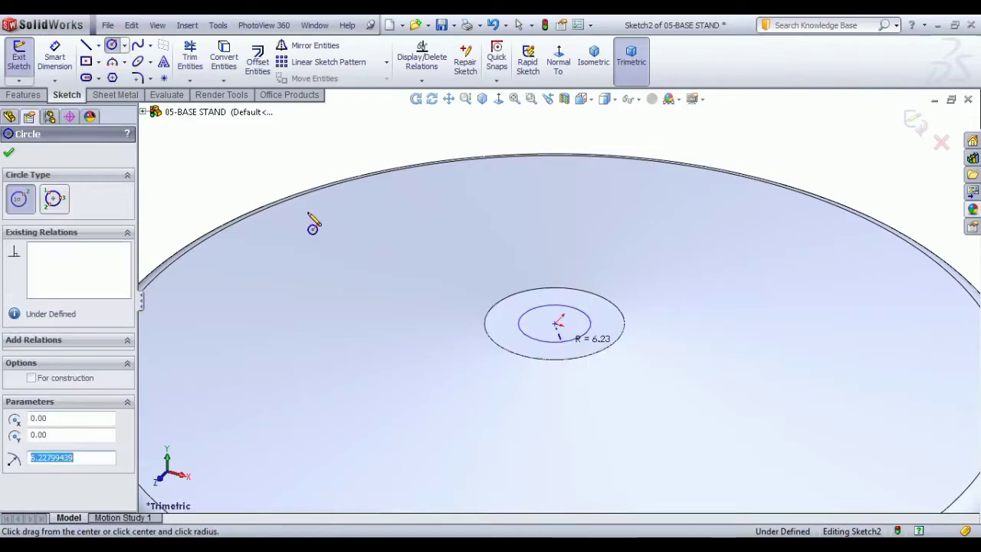
Step: Dimension the circle to Ø8 mm and check it against the reference PDF
click(47, 72)
click(544, 306)
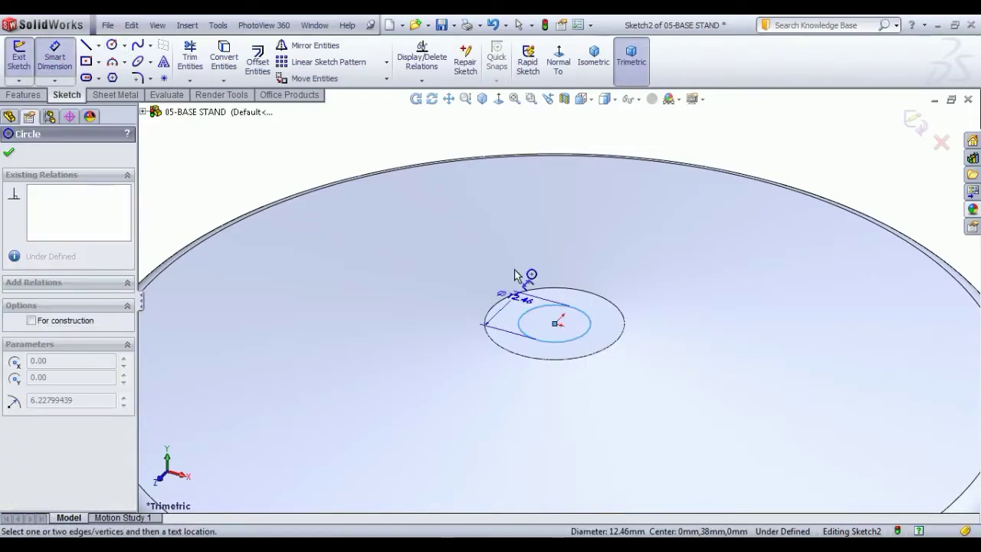
click(515, 274)
text(8)
key(Return)
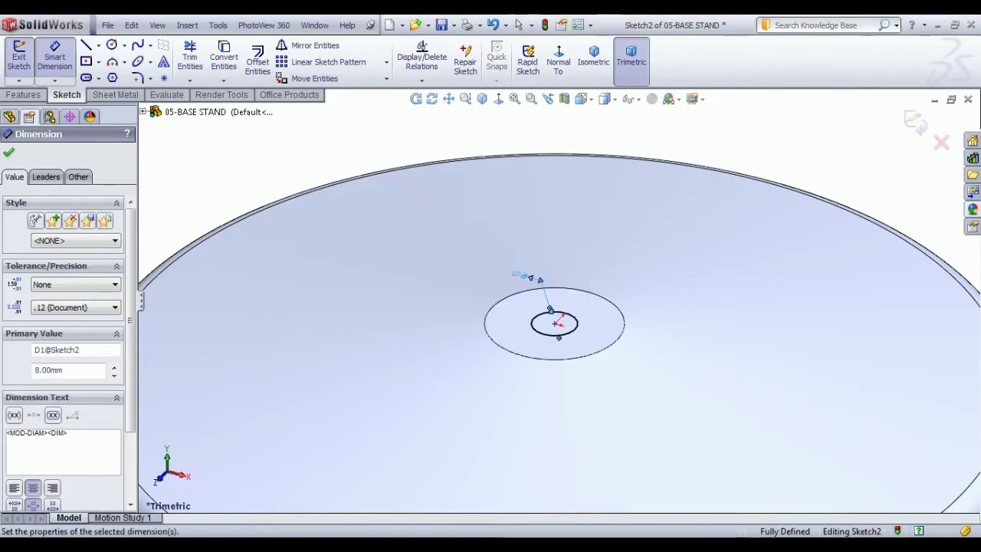
key(alt+Tab)
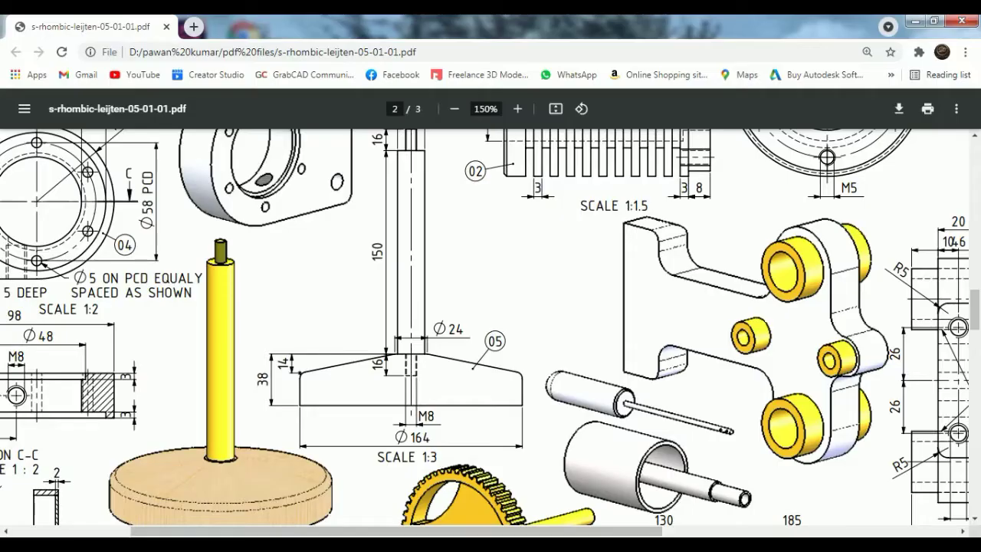
key(alt+Tab)
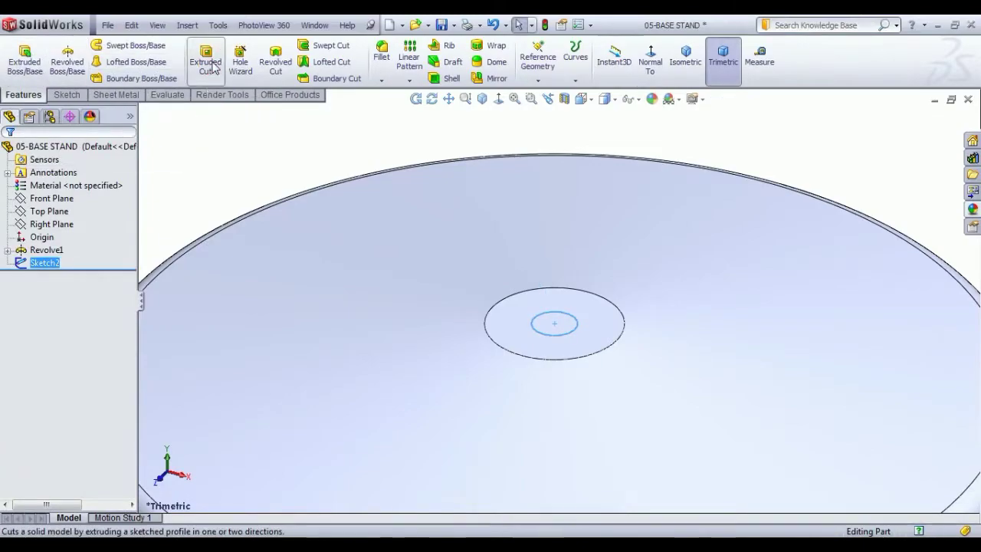
Step: Extrude-cut Sketch2 16 mm deep into the disc centre
click(205, 62)
text(16.00mm)
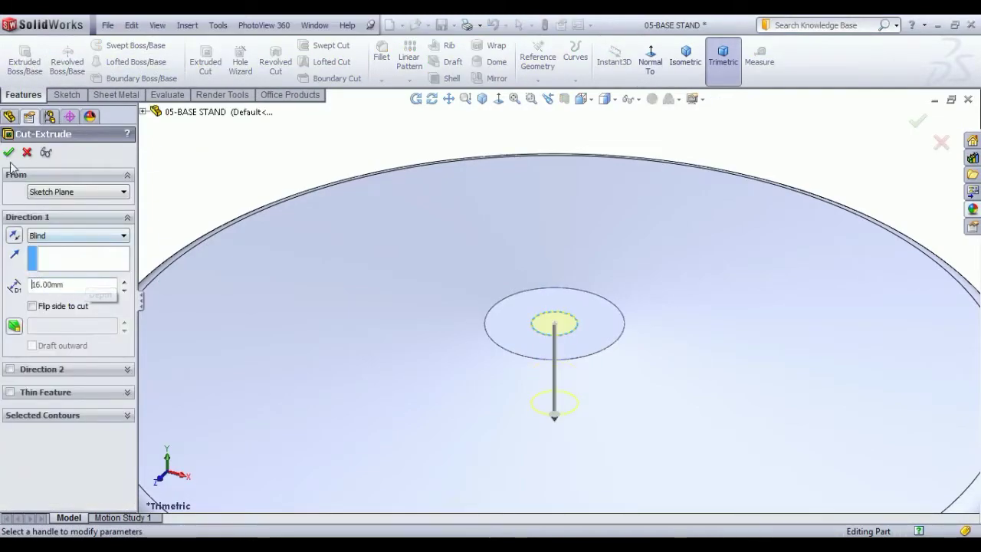
click(9, 152)
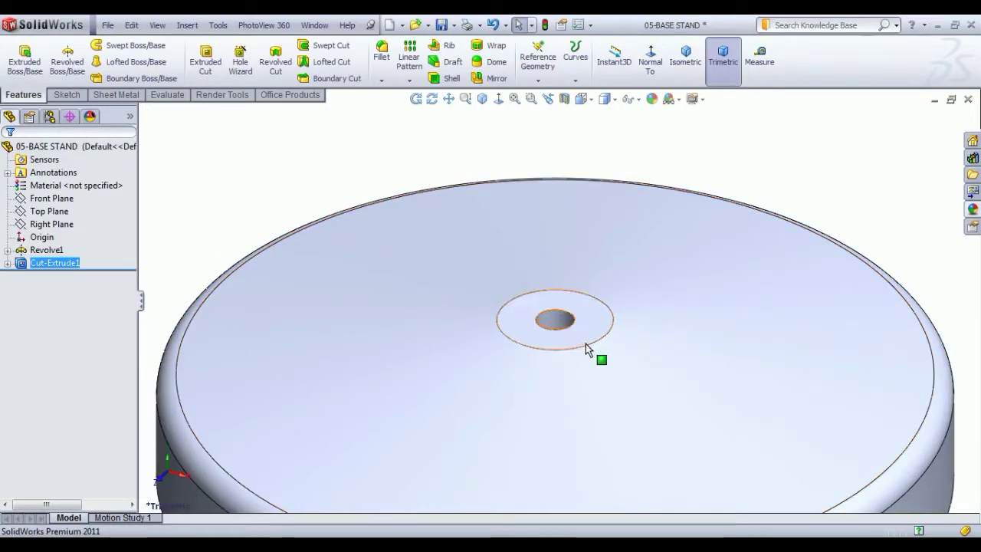
Step: Reuse Sketch2 for a reversed 16 mm boss extrusion as a separate, unmerged body
click(17, 269)
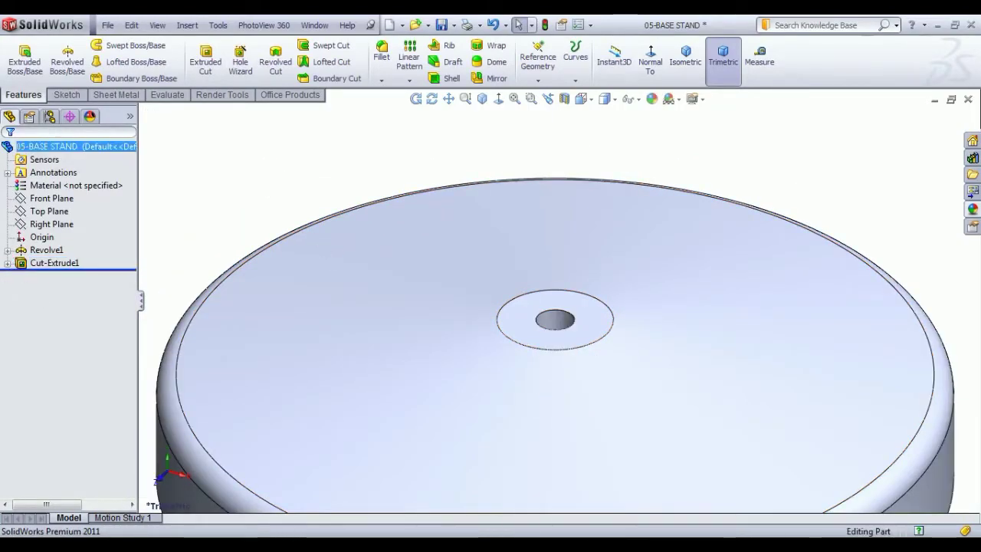
click(6, 263)
click(52, 263)
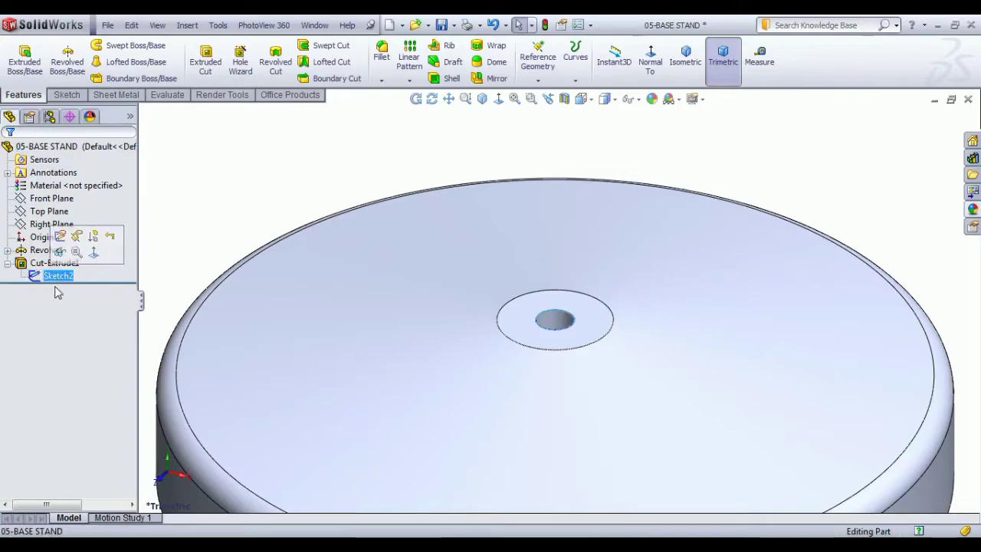
click(24, 62)
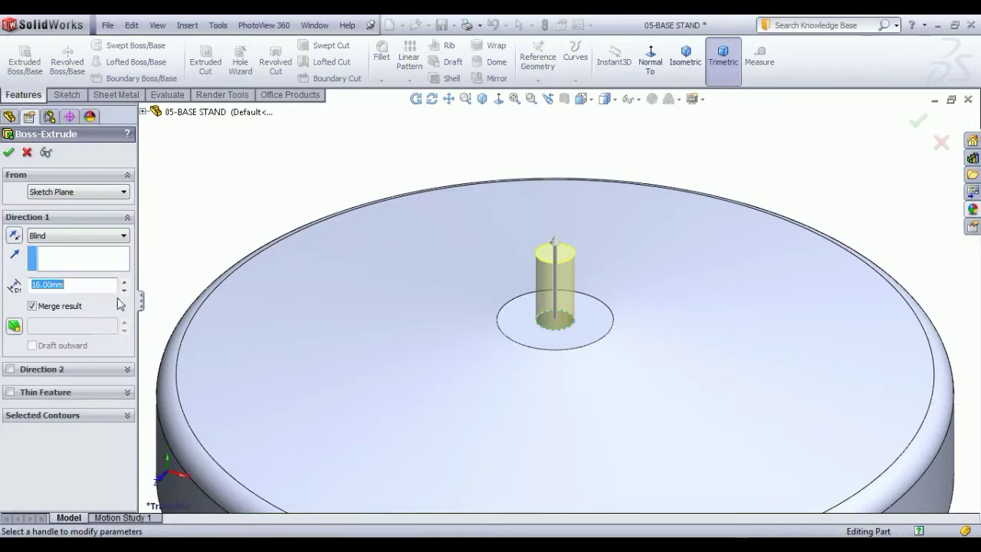
click(15, 235)
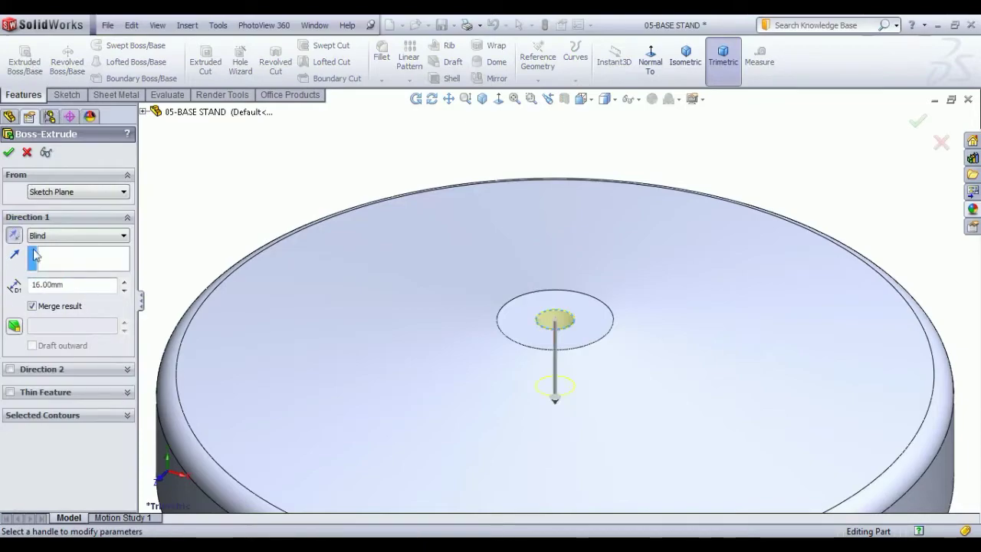
click(10, 151)
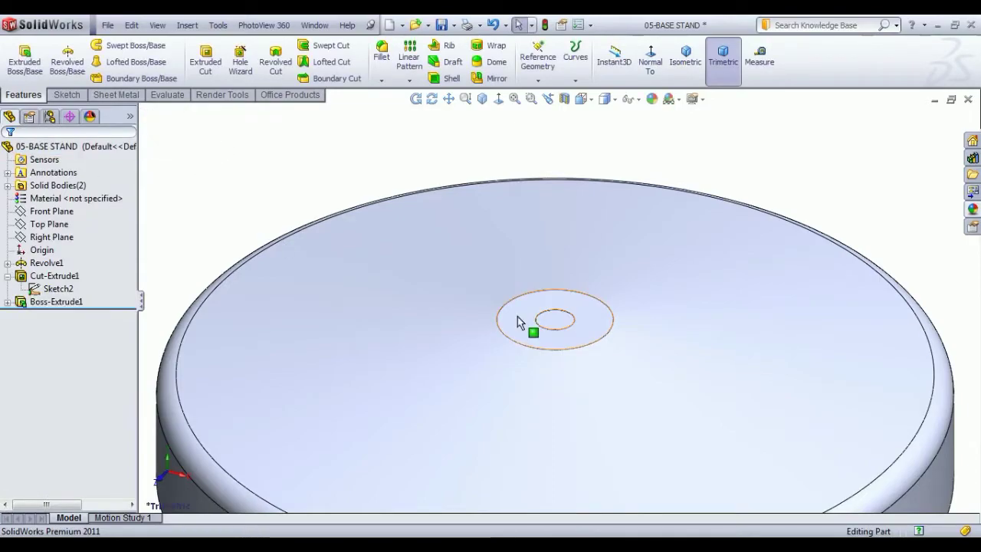
scroll(517, 322, up, 5)
middle_drag(553, 354, 569, 394)
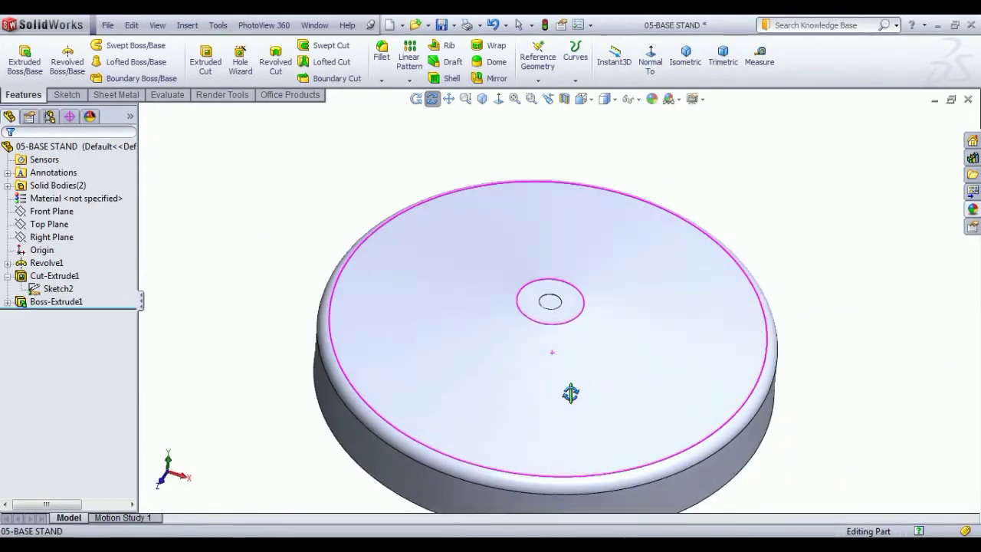
Step: Sketch a Ø20 mm circle on the disc's centre face
click(547, 306)
click(597, 257)
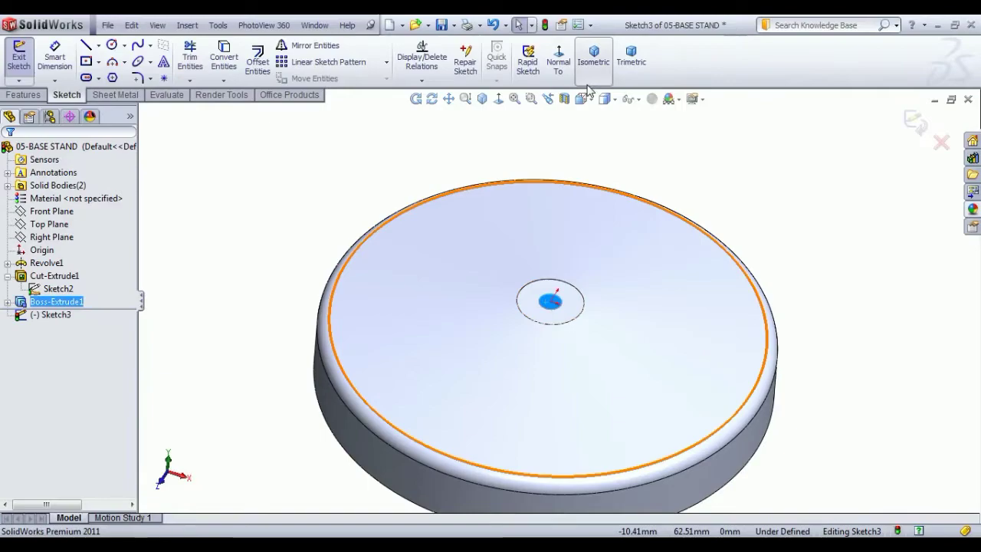
click(112, 46)
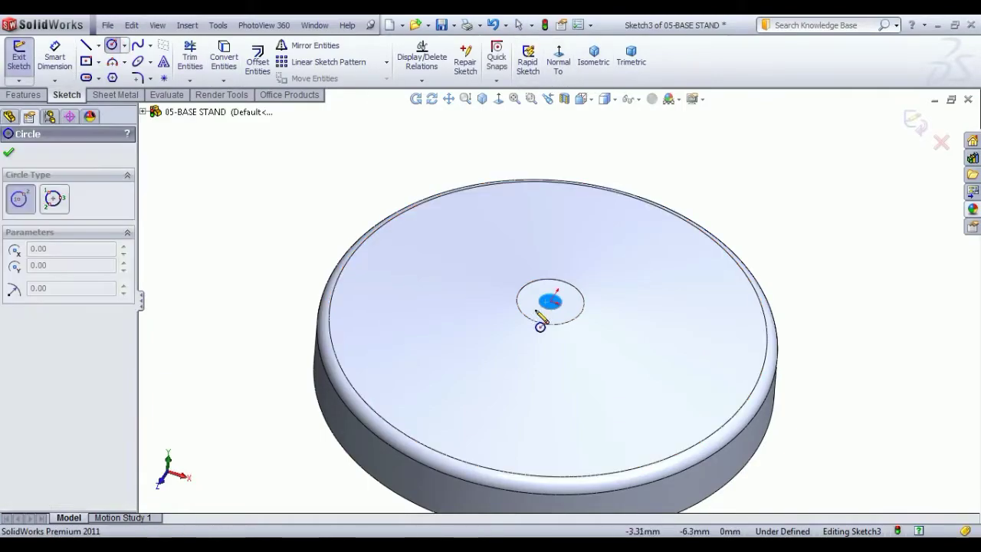
click(551, 303)
click(566, 325)
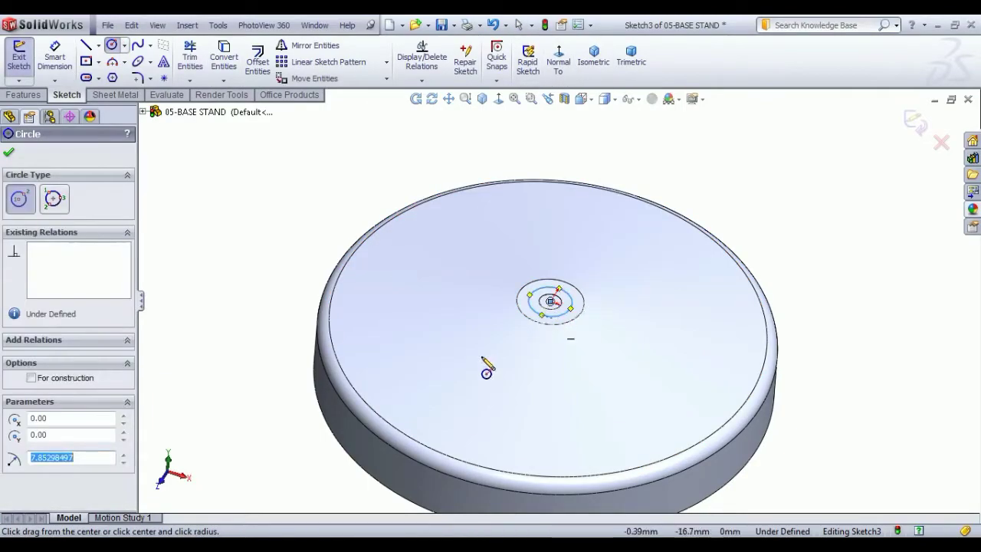
key(d)
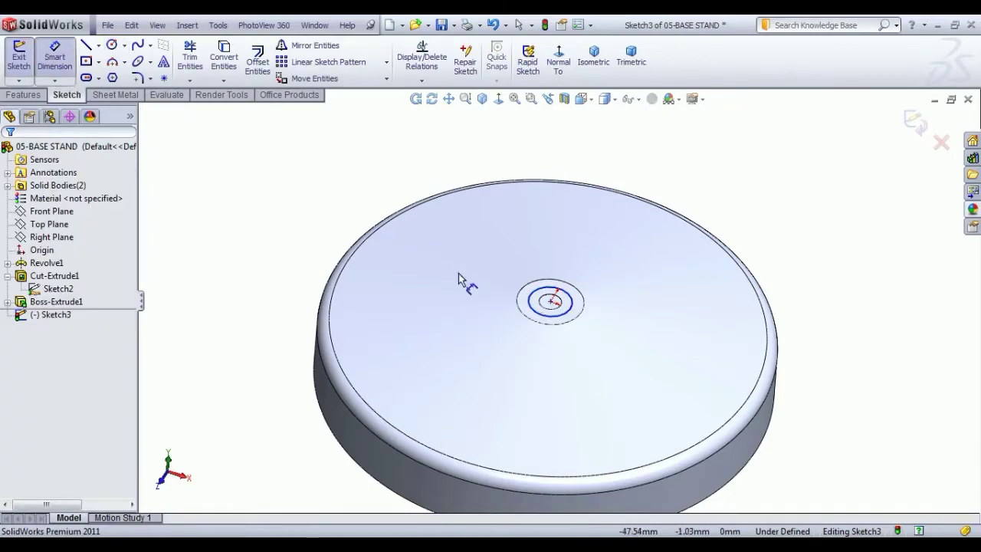
click(539, 295)
click(467, 276)
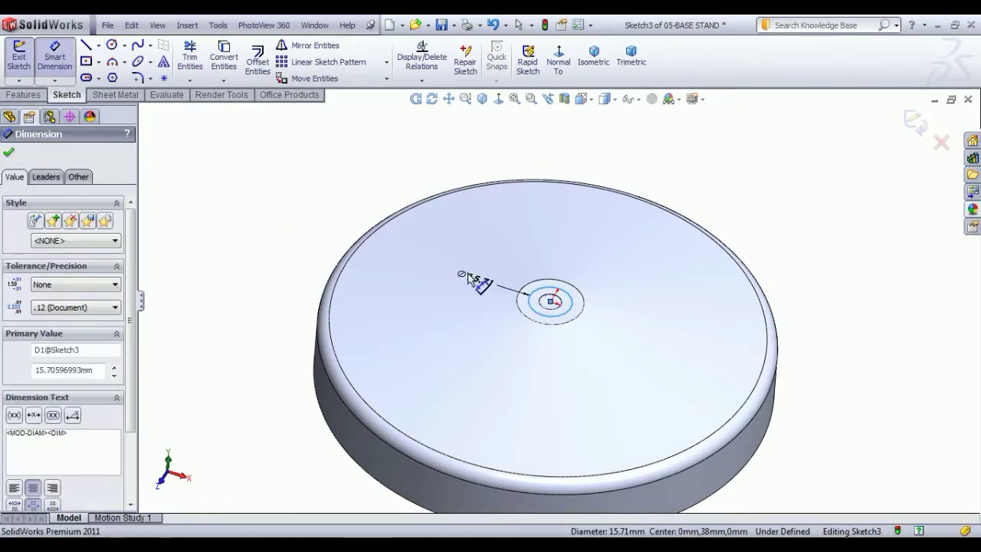
text(20)
key(Return)
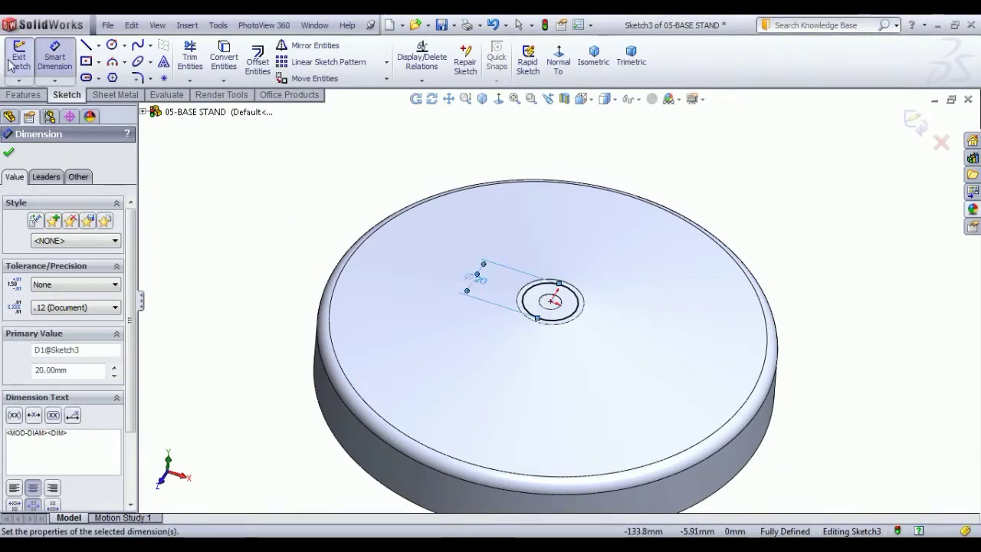
click(19, 62)
Step: Extrude the Ø20 circle Blind 150 mm to form the rod
click(30, 68)
text(150)
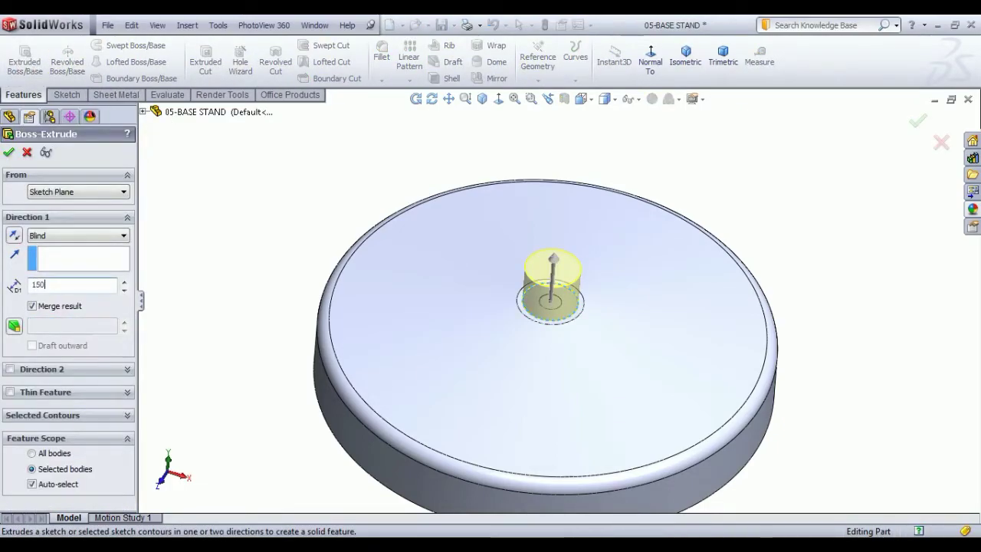
key(Return)
scroll(635, 280, up, 3)
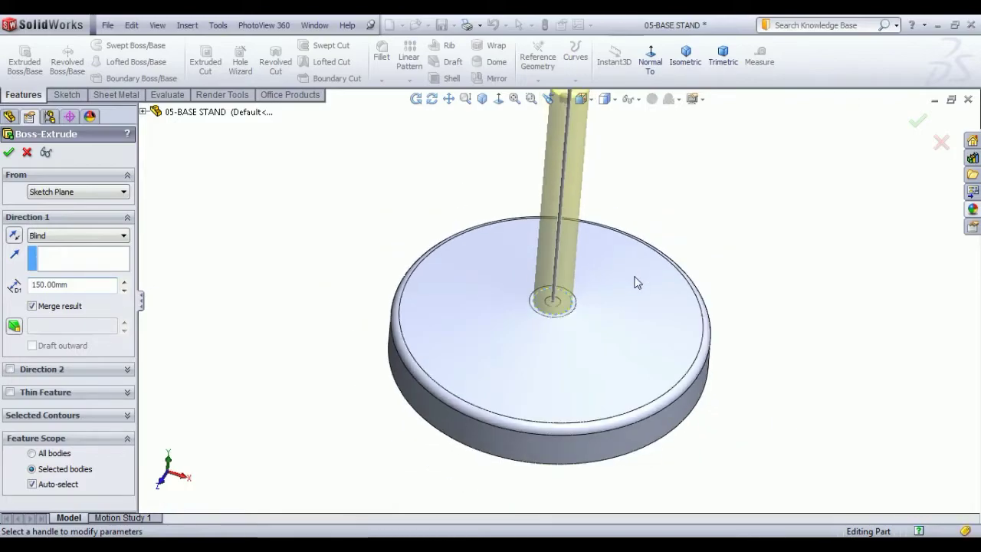
scroll(636, 280, up, 2)
key(Return)
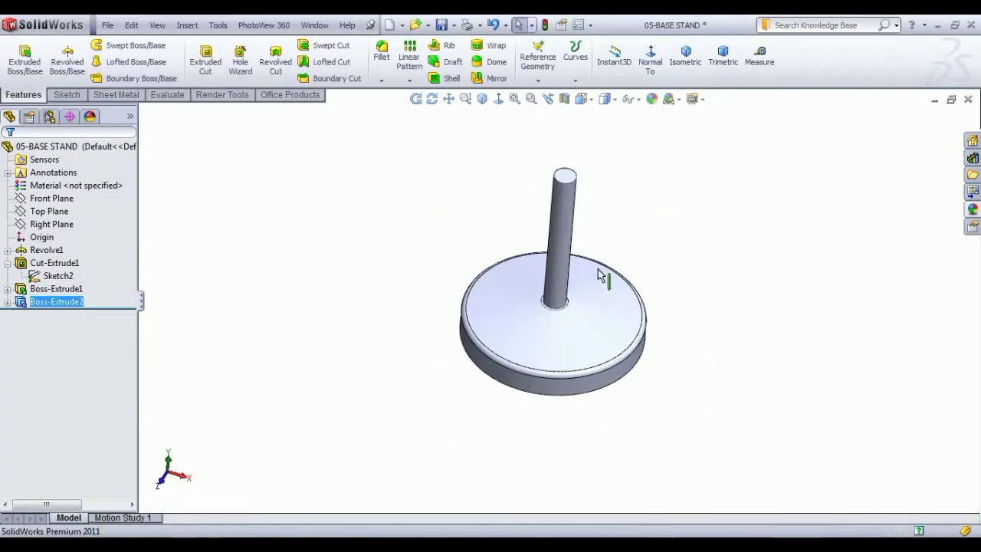
Step: Sketch a circle on the rod's top face and dimension it to 8 mm diameter
click(564, 176)
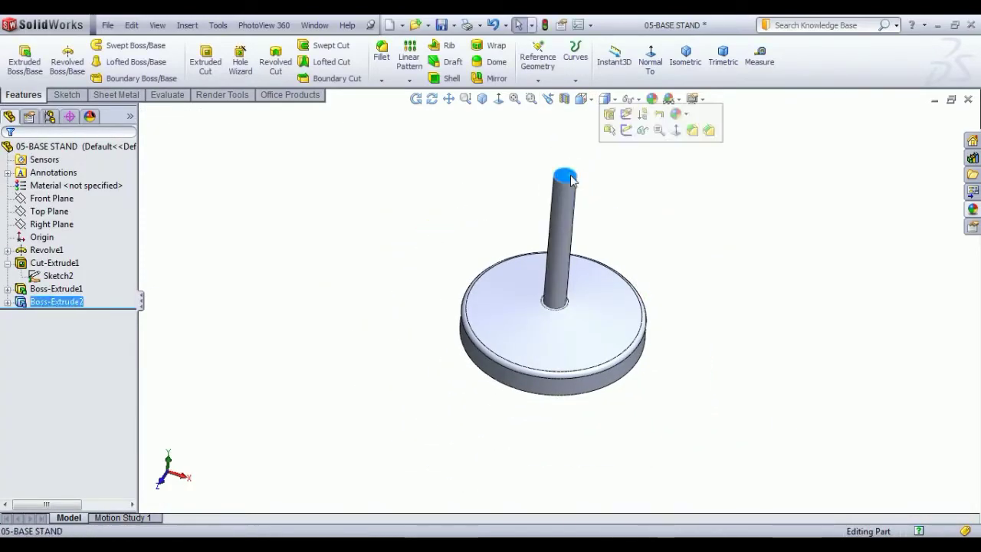
click(624, 129)
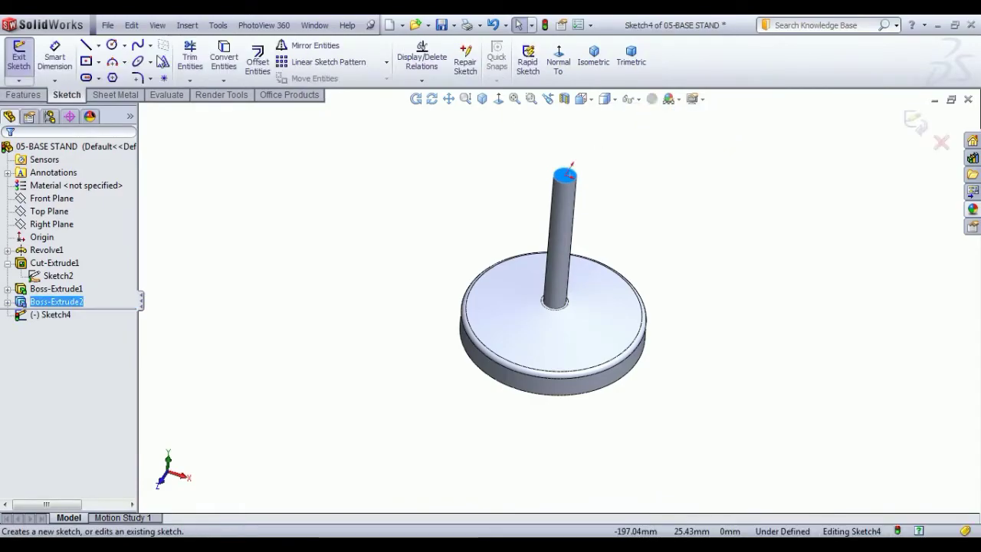
click(111, 45)
scroll(554, 191, down, 3)
scroll(608, 245, down, 2)
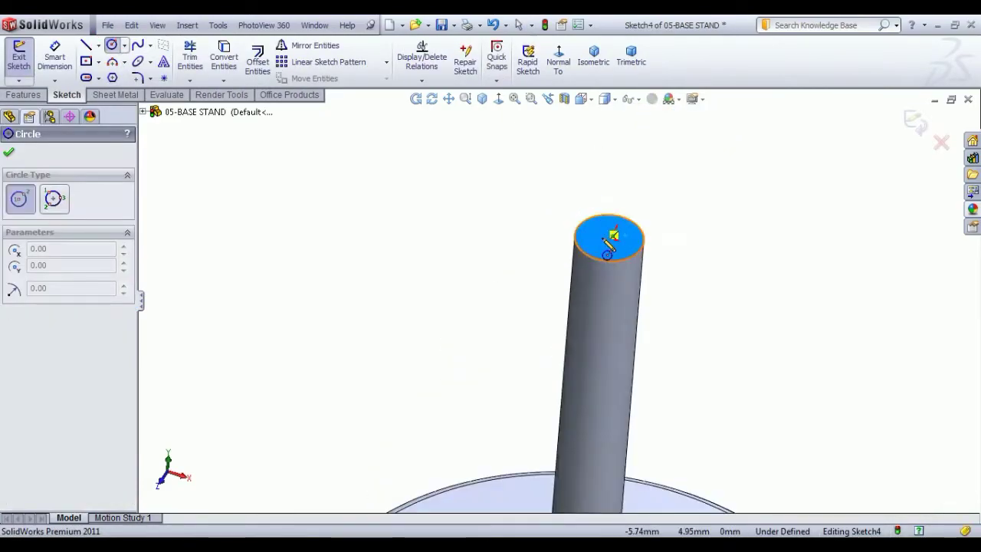
click(610, 238)
click(618, 251)
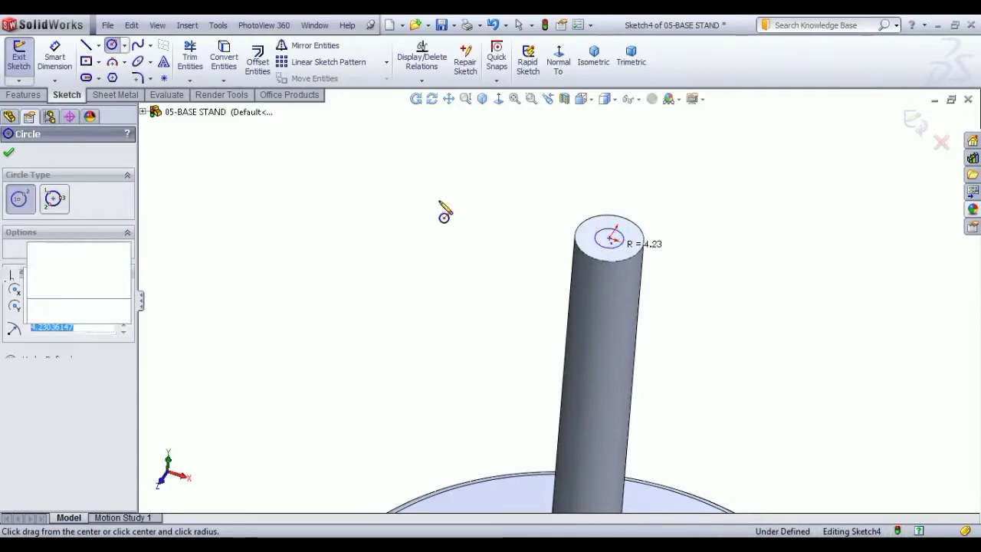
click(54, 58)
click(605, 247)
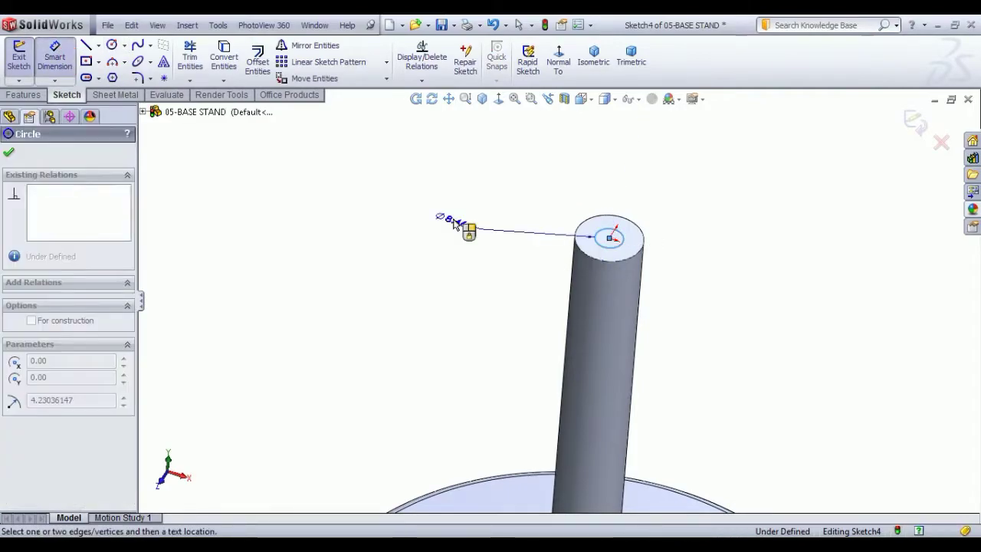
click(453, 222)
key(Return)
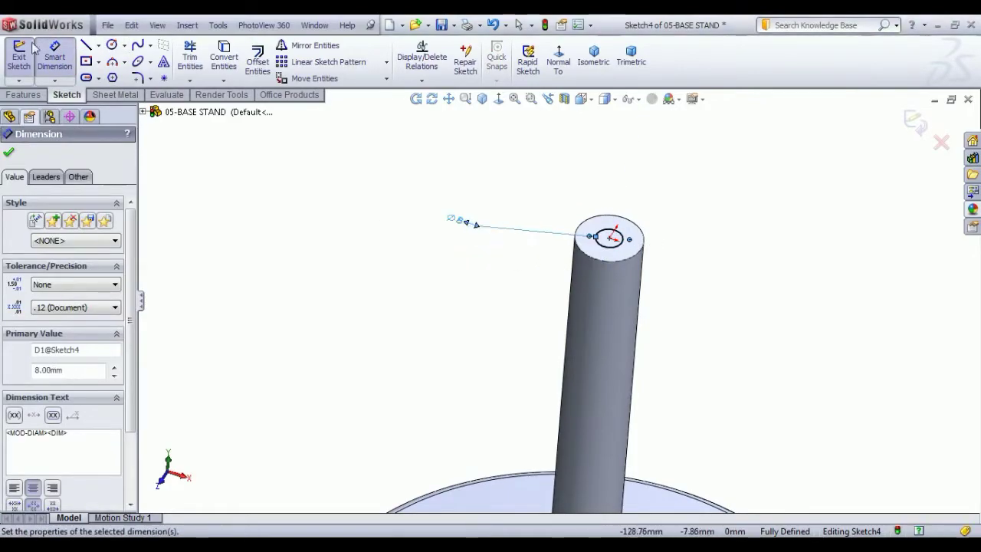
Step: Extrude the 8 mm circle blind 16 mm to form the pin on the rod
click(18, 57)
click(38, 65)
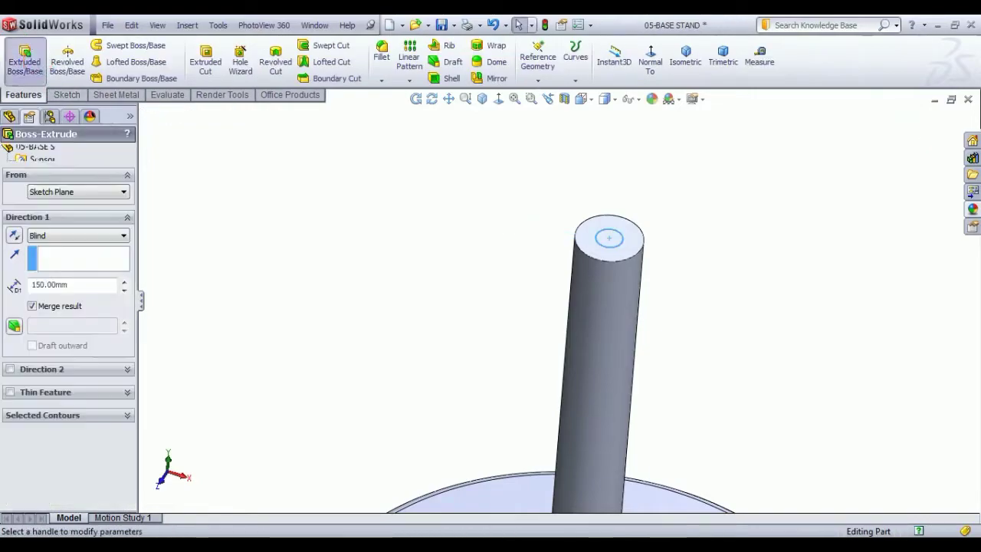
key(Return)
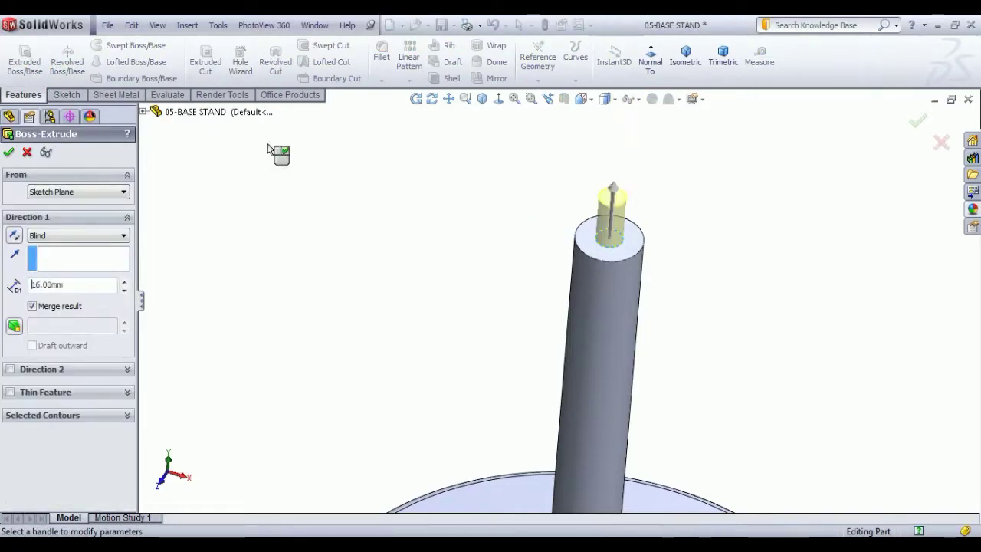
key(Return)
scroll(403, 329, up, 2)
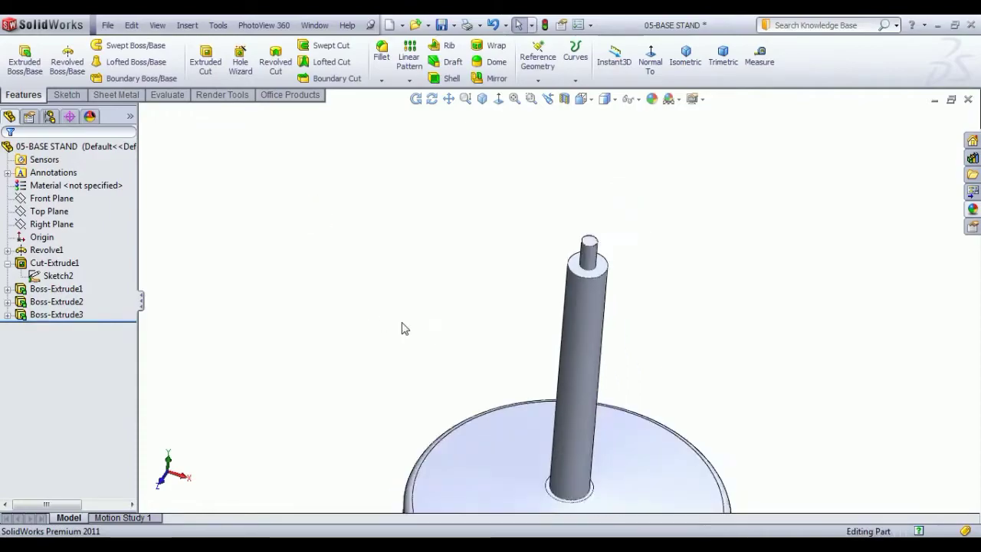
scroll(403, 328, up, 2)
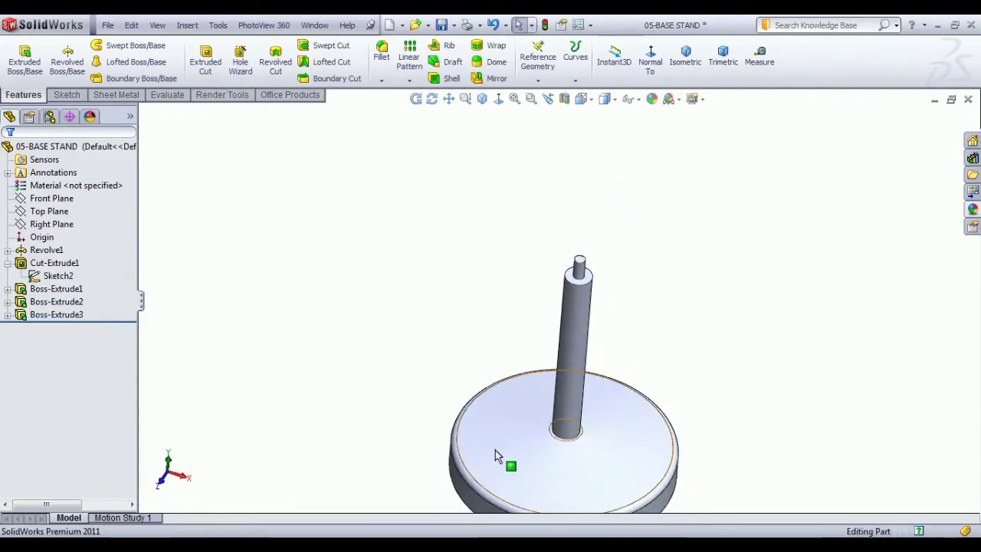
Step: Apply the polished brass appearance to Boss-Extrude1, Boss-Extrude2 and Boss-Extrude3
click(8, 263)
click(56, 302)
ctrl+click(56, 288)
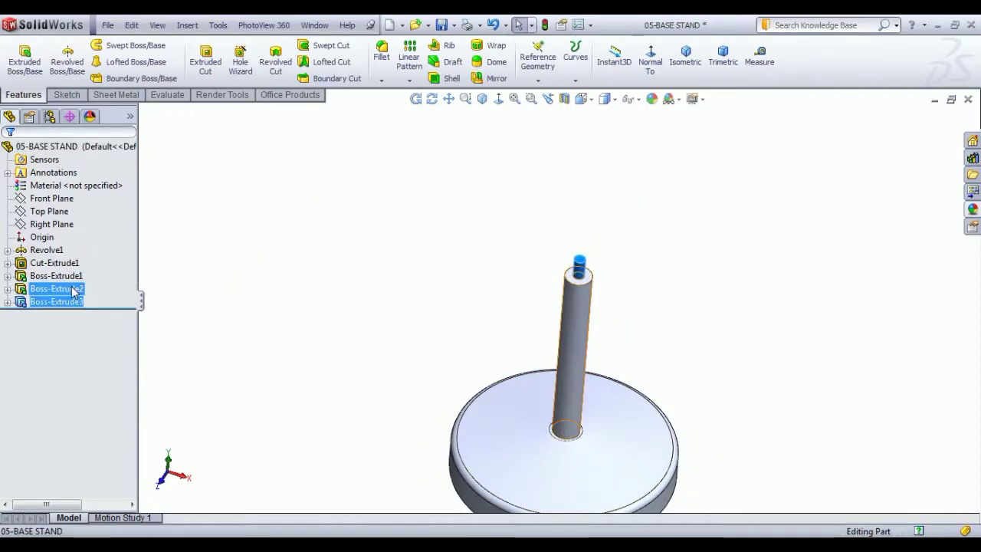
ctrl+click(71, 277)
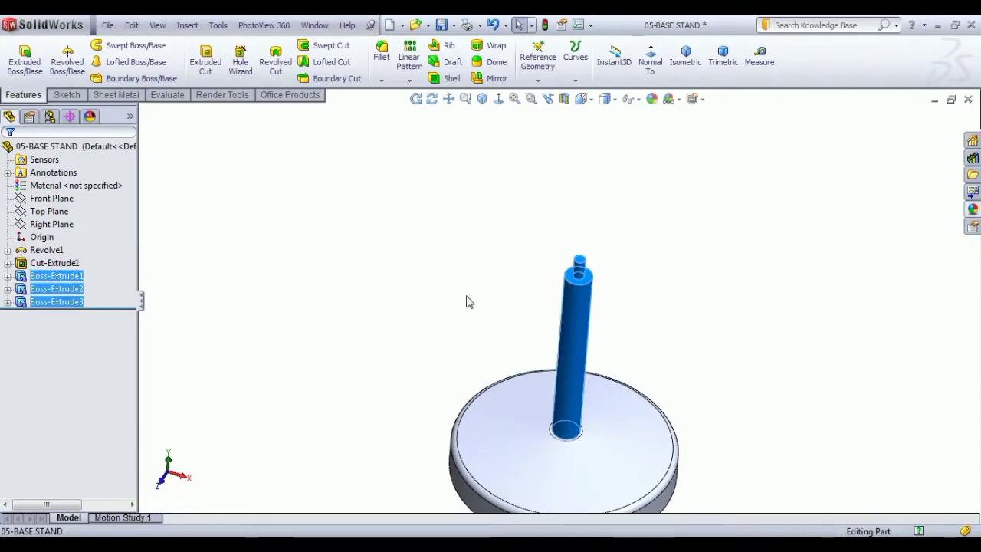
click(971, 209)
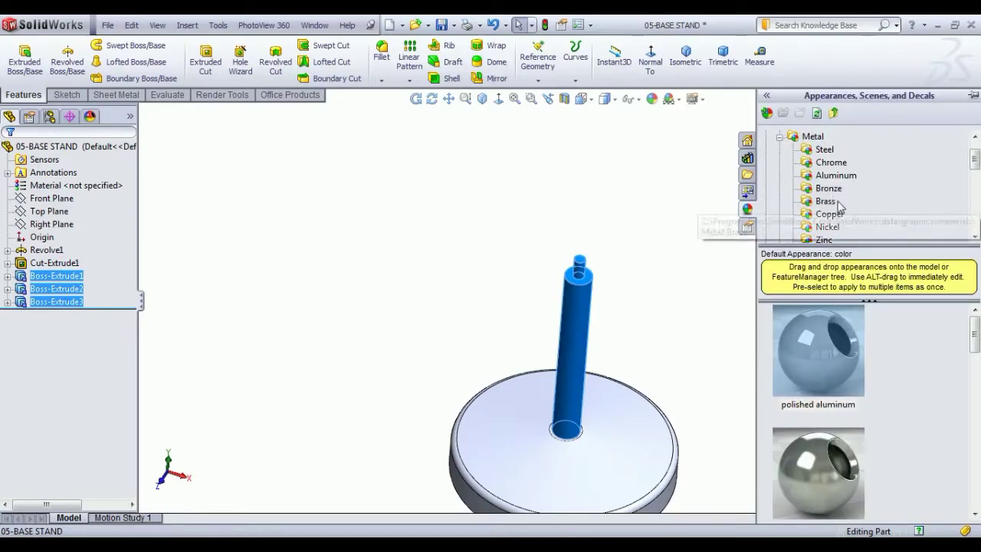
click(826, 201)
double_click(818, 308)
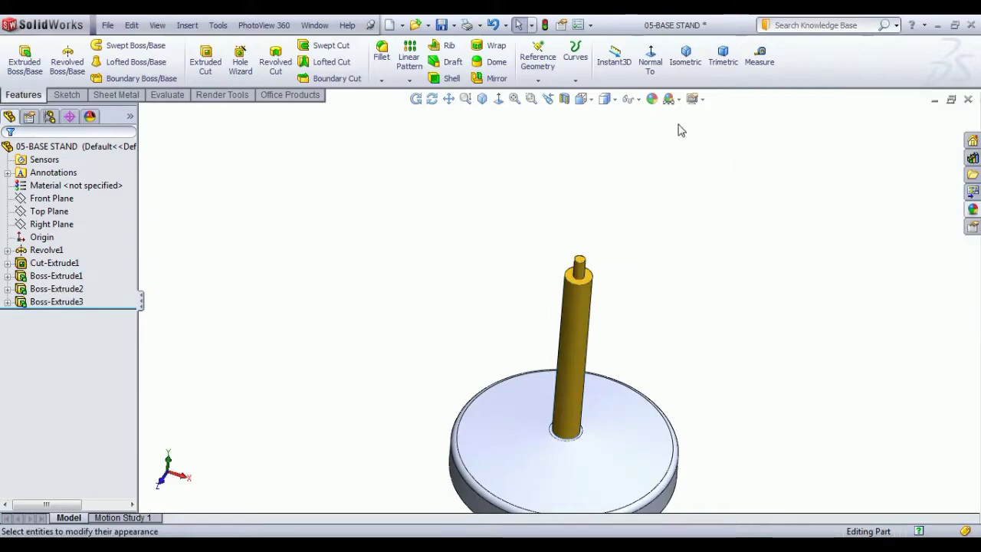
Step: Select Revolve1 and Cut-Extrude1 and browse to the Organic wood appearances for the base
click(685, 54)
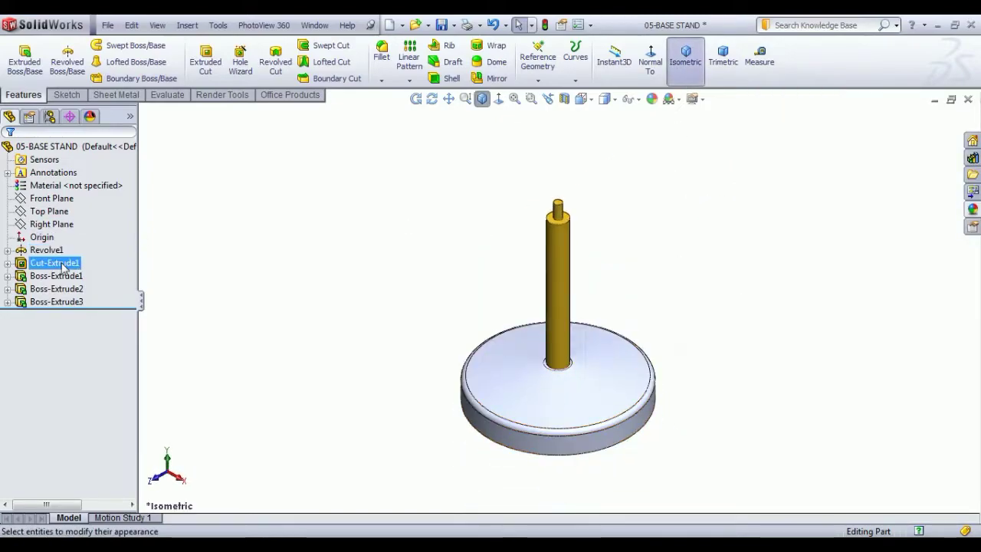
click(44, 251)
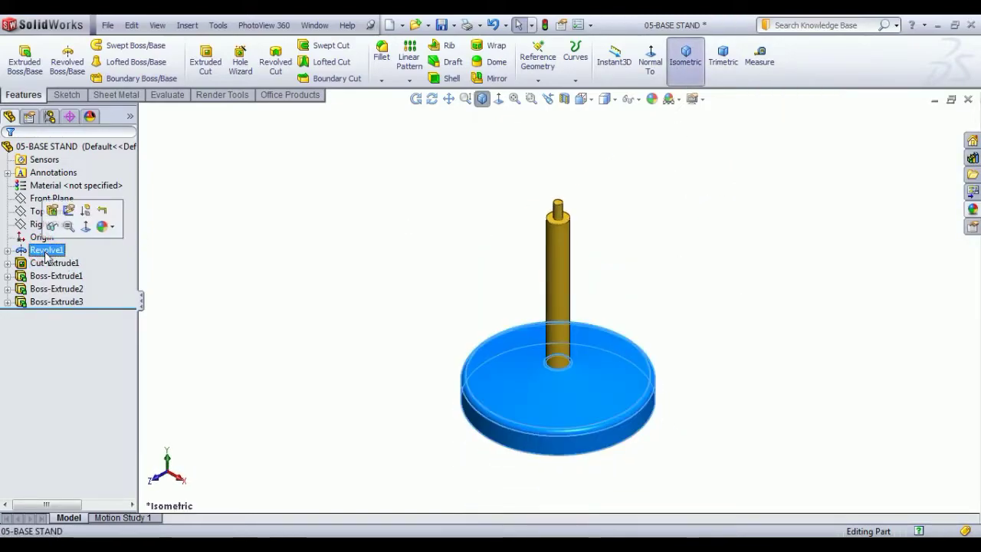
ctrl+click(47, 262)
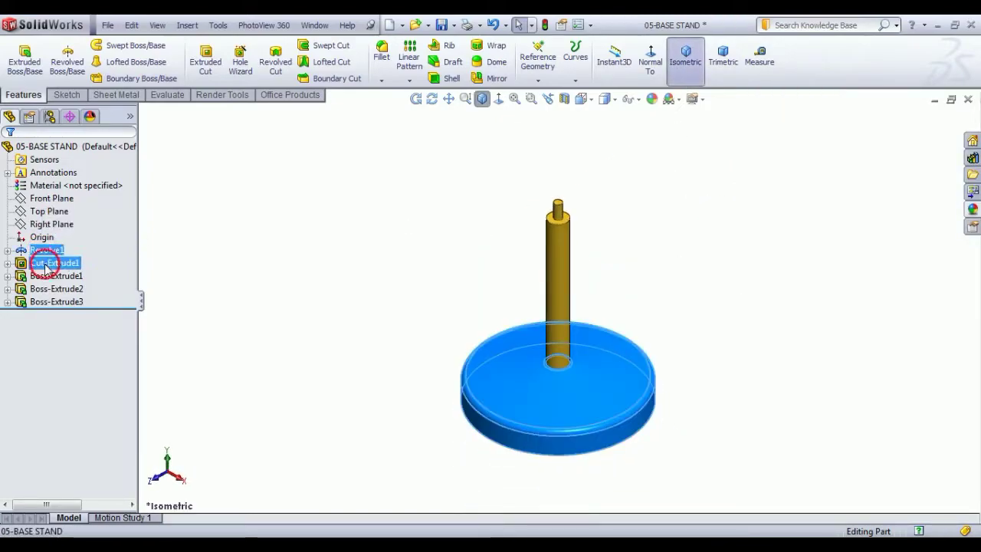
click(975, 208)
scroll(850, 227, down, 1)
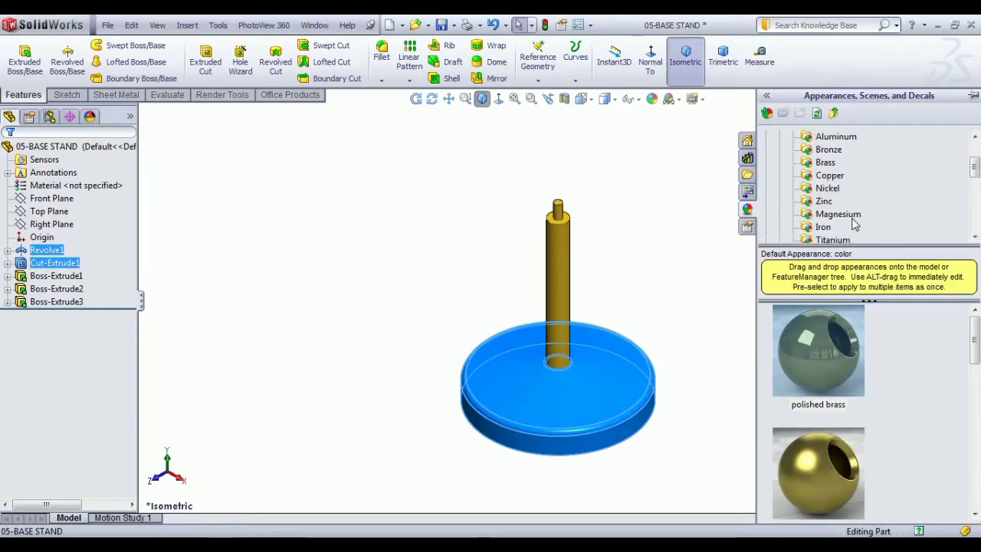
scroll(851, 228, down, 1)
scroll(851, 228, down, 3)
scroll(851, 228, down, 2)
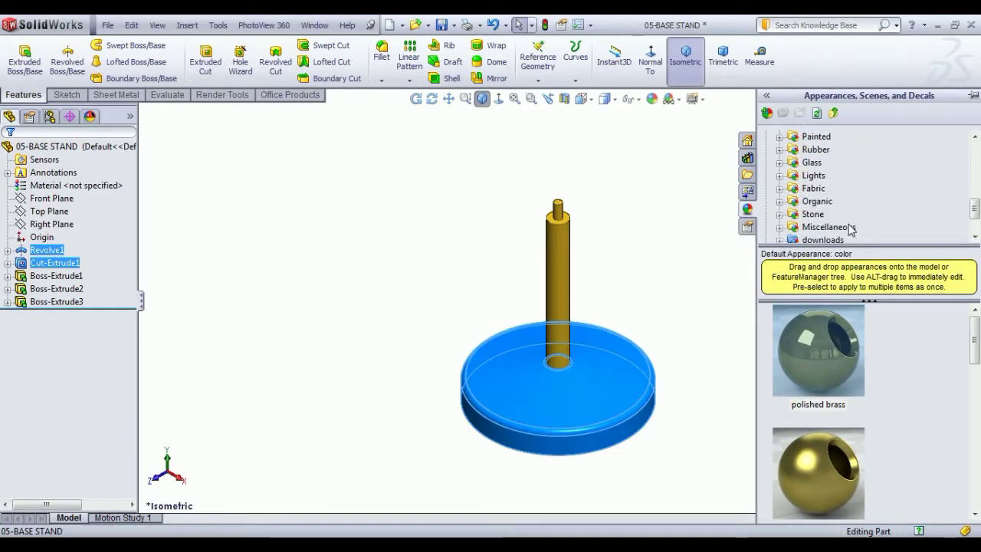
click(781, 201)
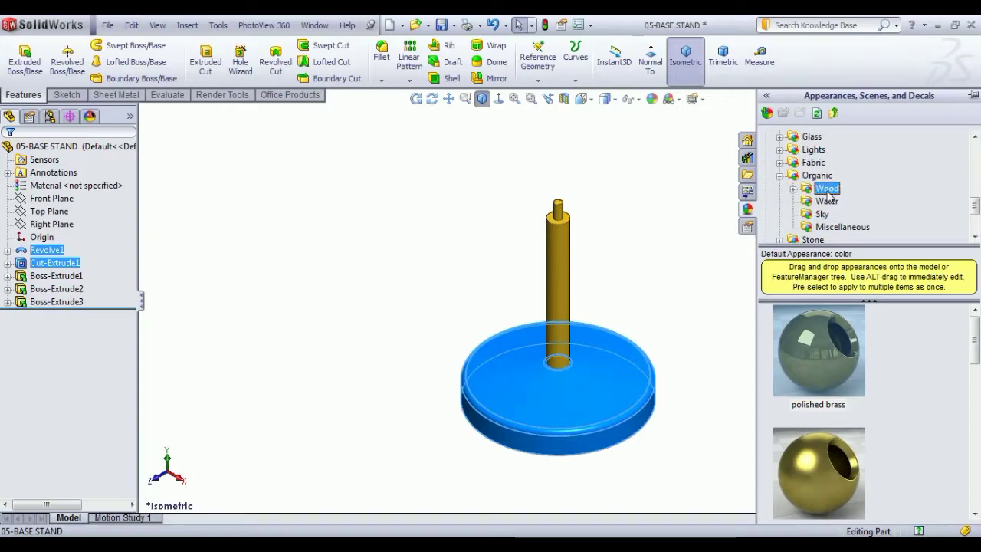
click(823, 368)
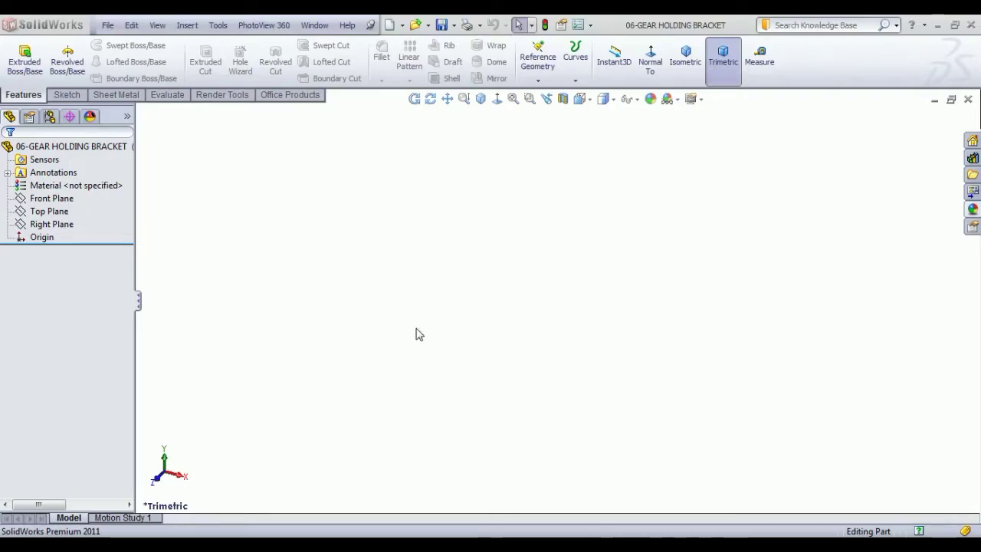
Step: Draw a centre rectangle in a new Front Plane sketch
click(61, 202)
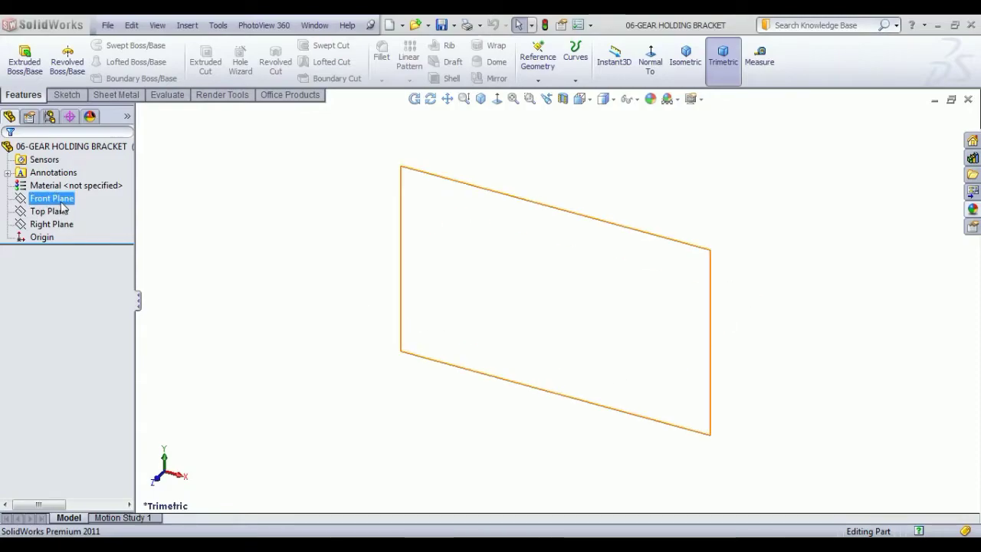
click(83, 192)
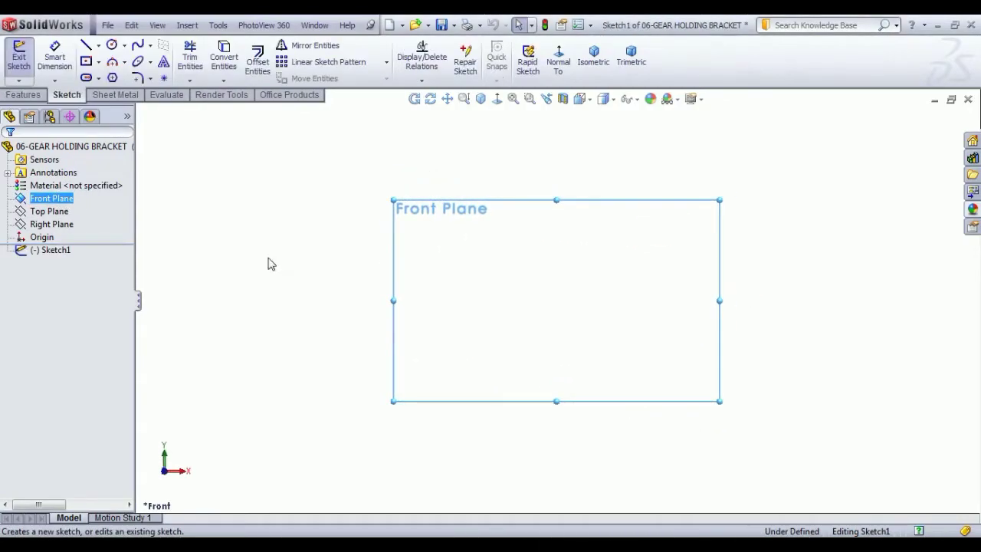
click(87, 61)
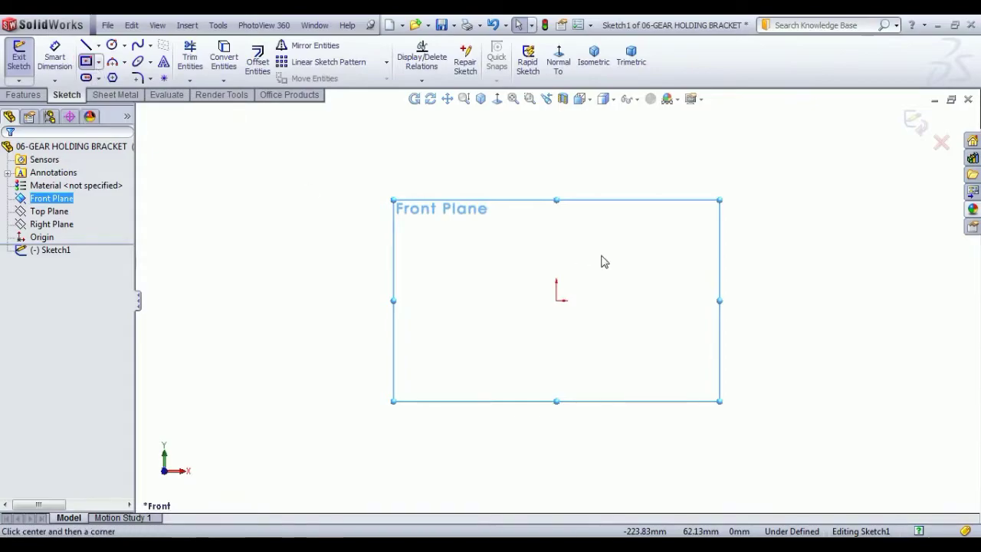
click(600, 301)
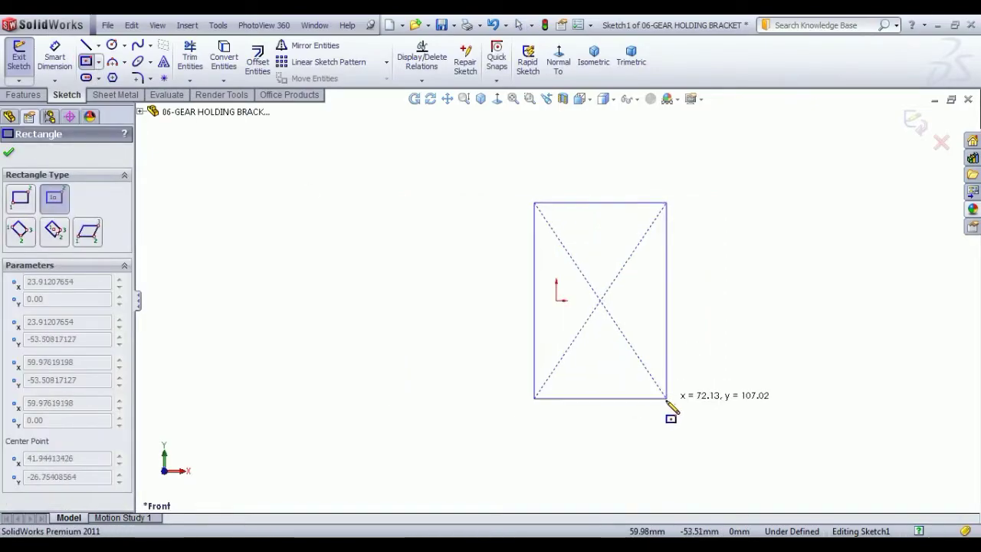
click(634, 404)
right_click(707, 282)
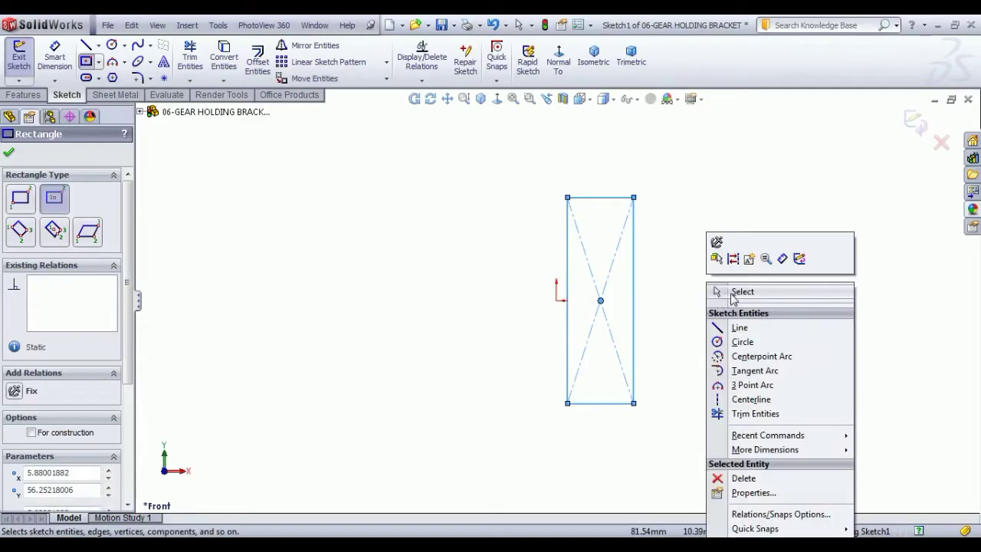
click(732, 294)
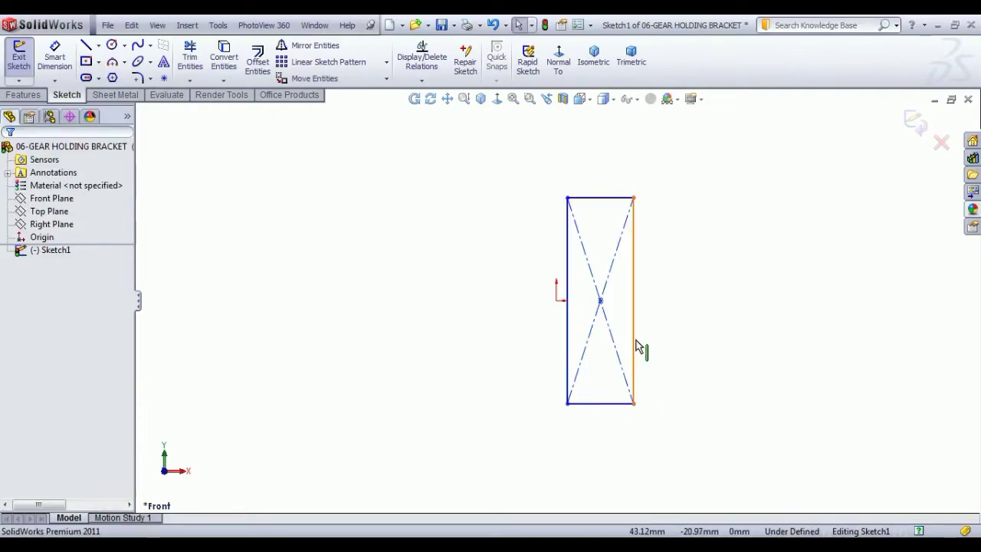
Step: Add a Midpoint relation between the rectangle's left edge and the origin
click(567, 287)
ctrl+click(558, 301)
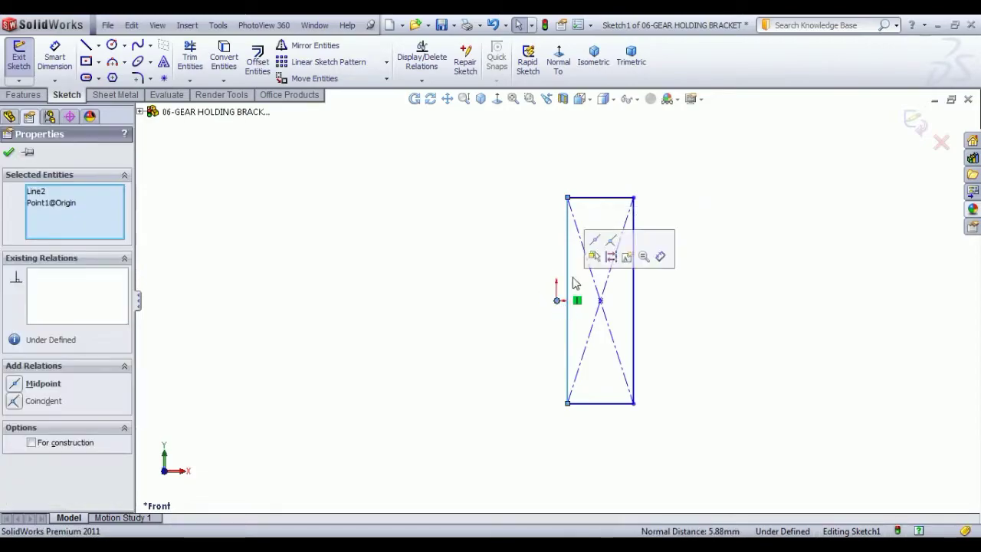
click(603, 245)
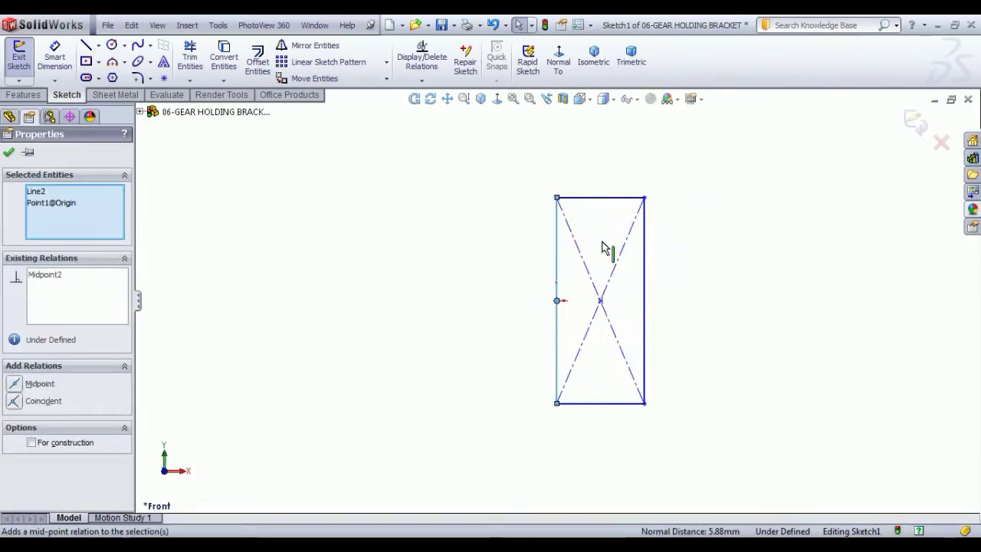
click(738, 263)
scroll(664, 324, up, 2)
scroll(643, 332, down, 1)
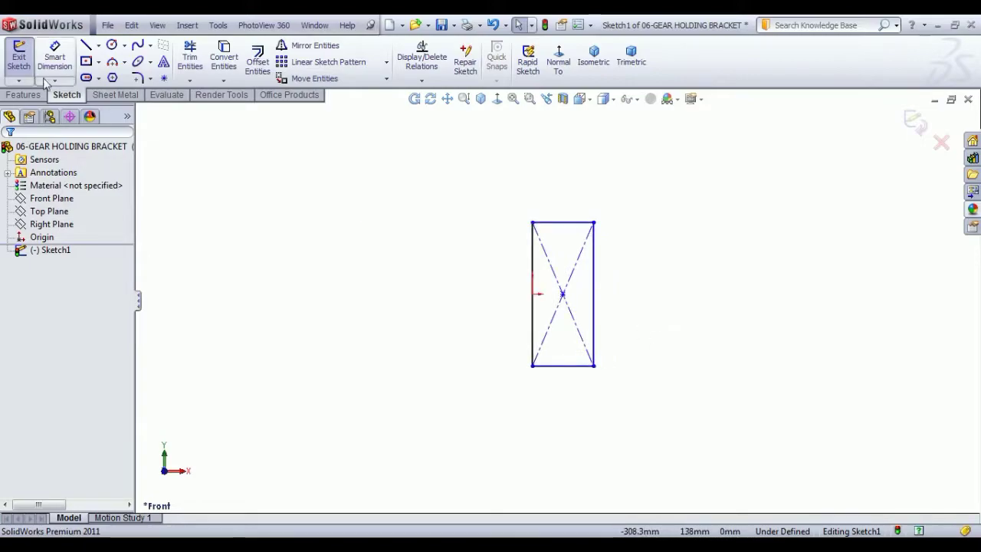
Step: Dimension the rectangle's top edge 38 mm from the origin
click(54, 58)
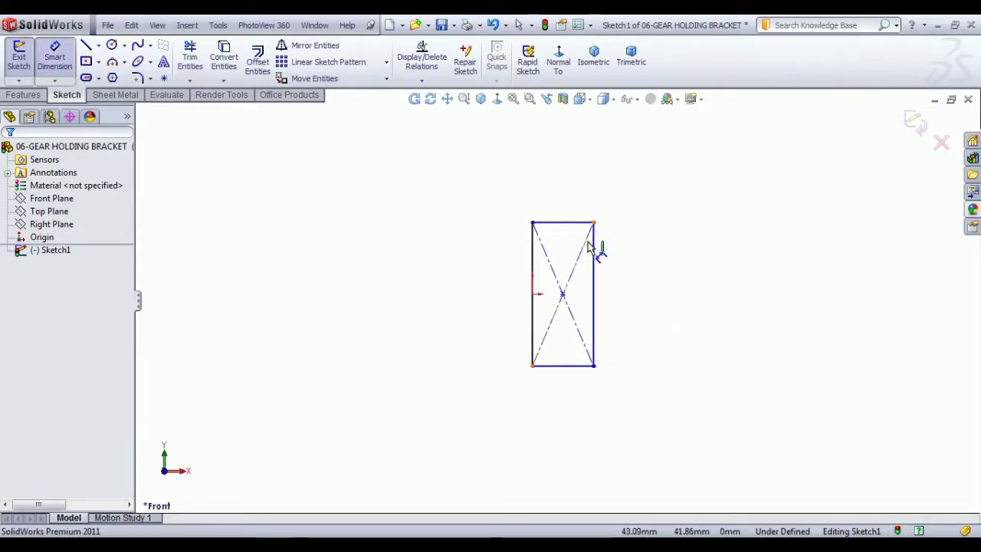
click(564, 223)
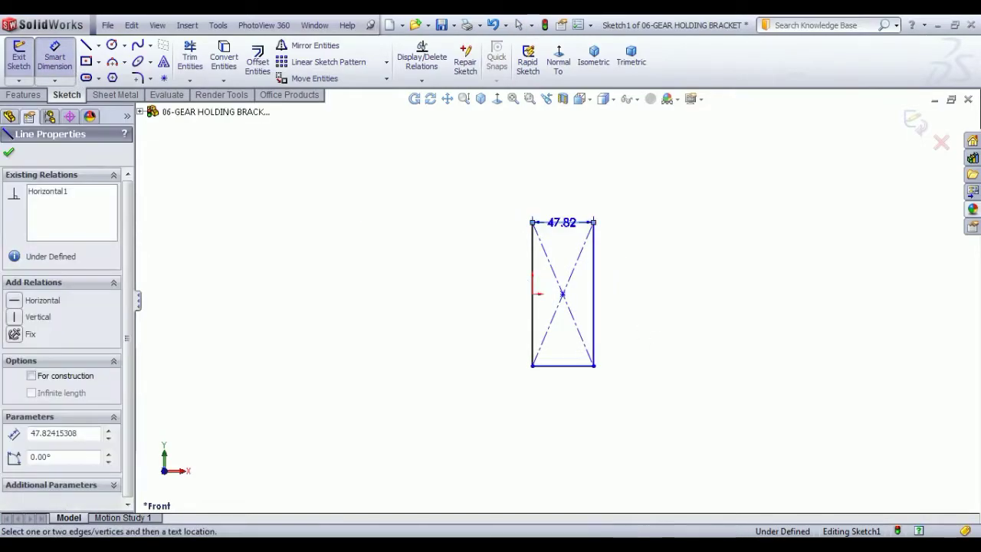
click(532, 293)
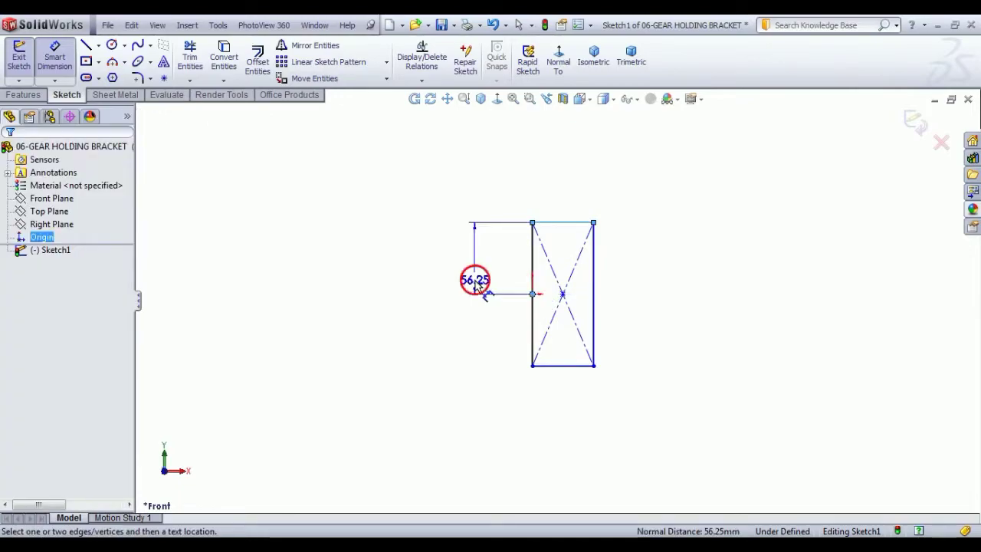
click(476, 283)
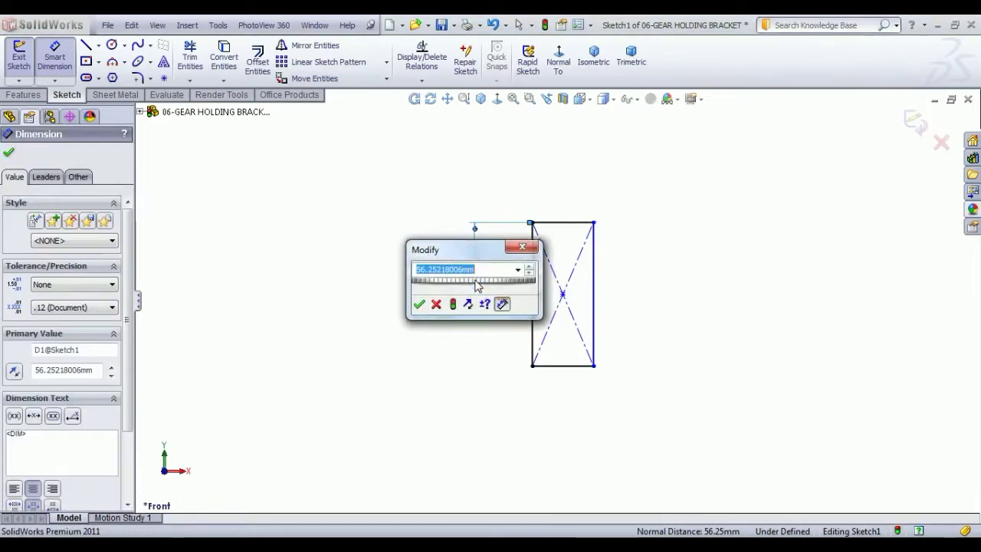
text(38)
key(Return)
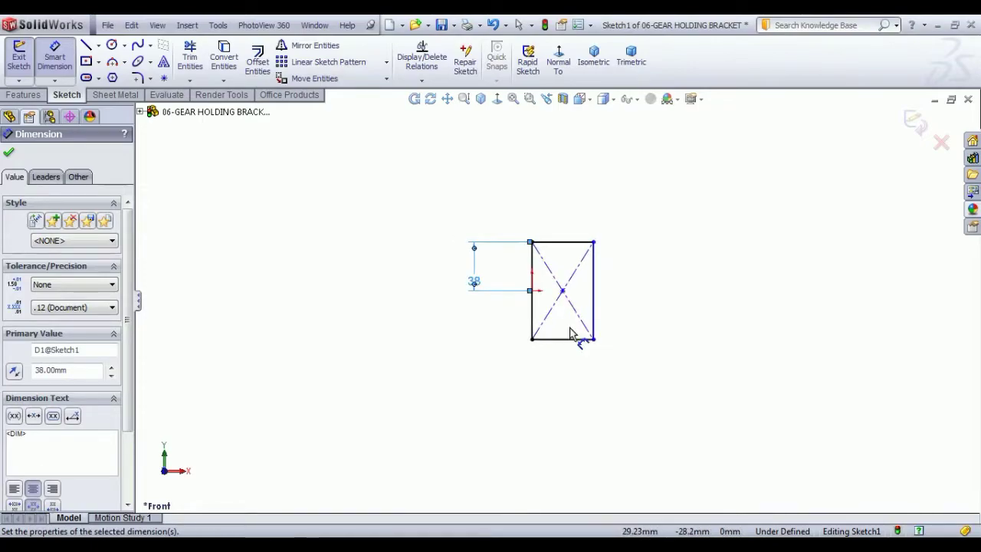
Step: Dimension the rectangle's top edge width to 24 mm
scroll(570, 333, down, 1)
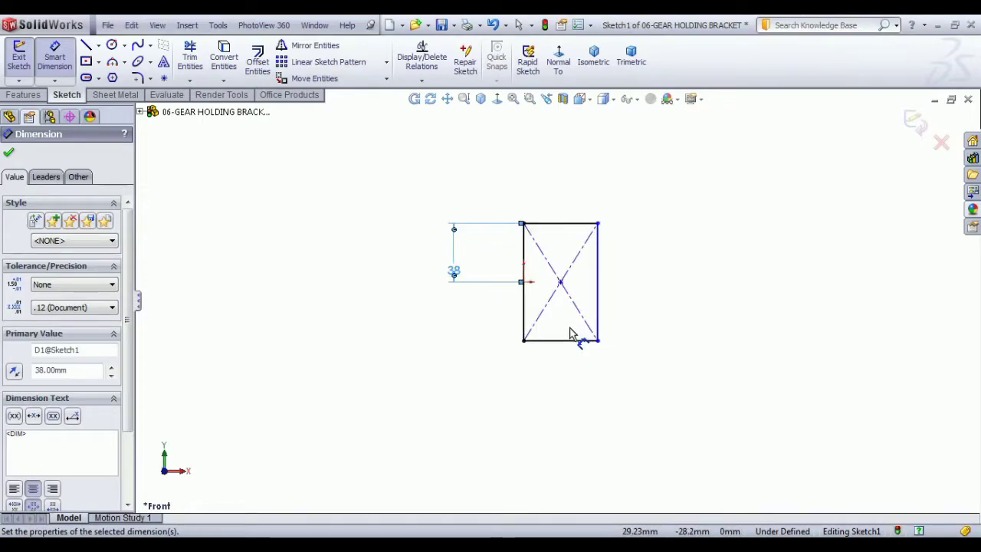
click(565, 223)
click(560, 205)
text(24)
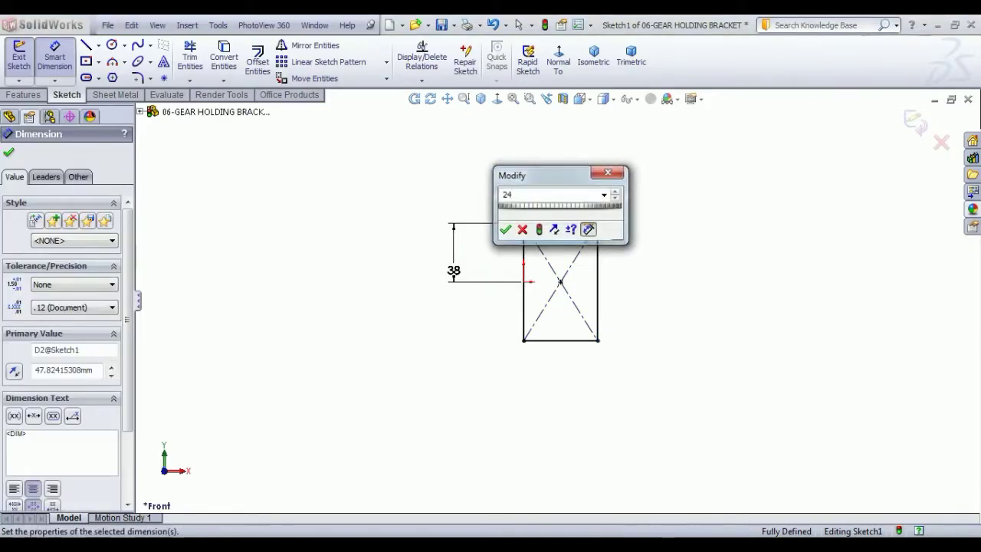
key(Return)
key(Escape)
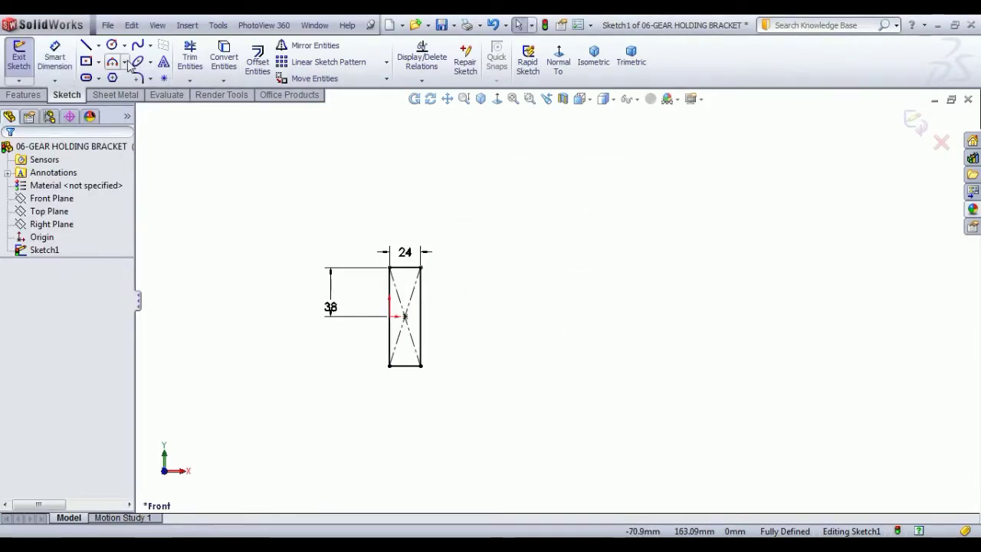
Step: Draw two concentric circles beside the rectangle
click(112, 46)
click(756, 198)
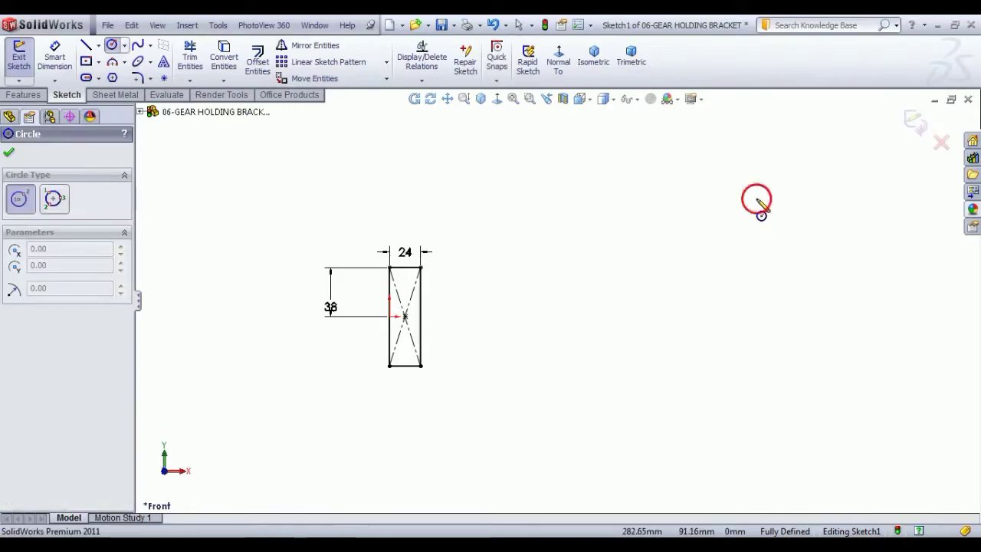
click(779, 218)
click(757, 197)
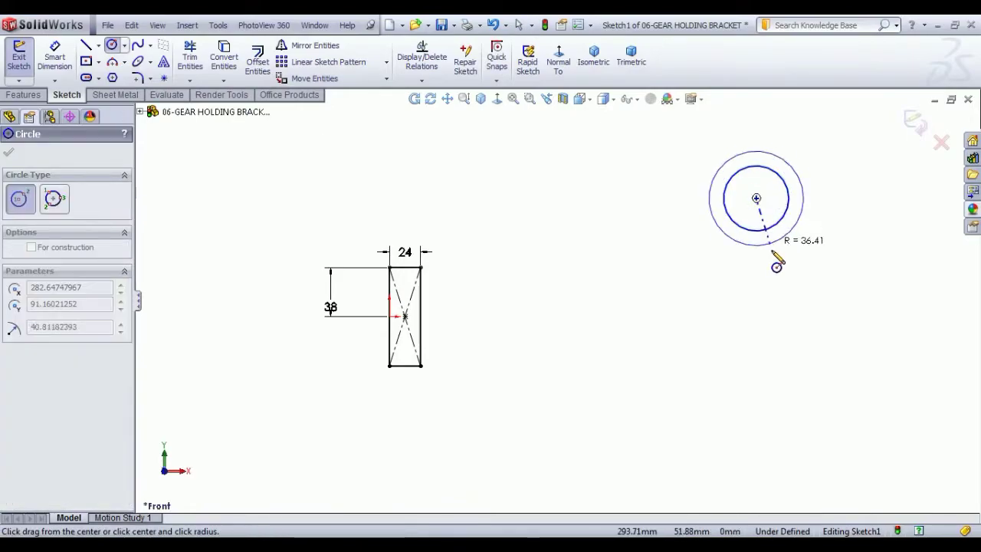
click(775, 250)
right_click(542, 176)
click(575, 217)
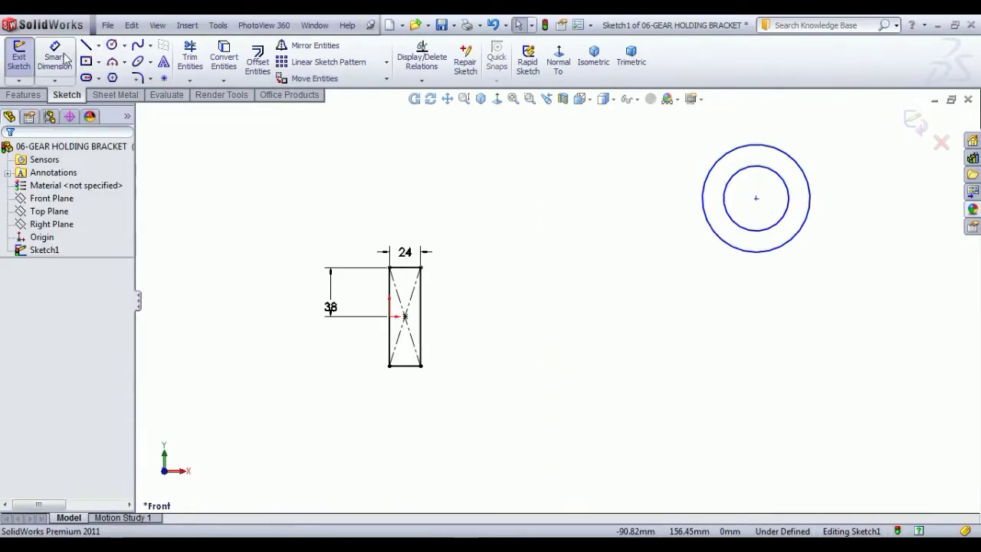
Step: Dimension the outer circle to 40 mm and the inner circle to 30 mm diameter
click(54, 56)
click(734, 144)
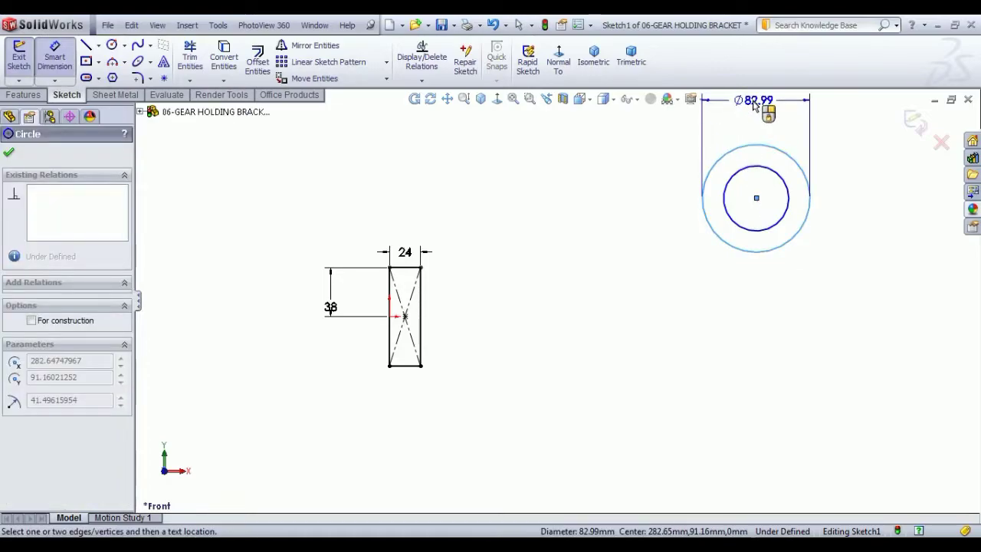
click(755, 105)
text(40)
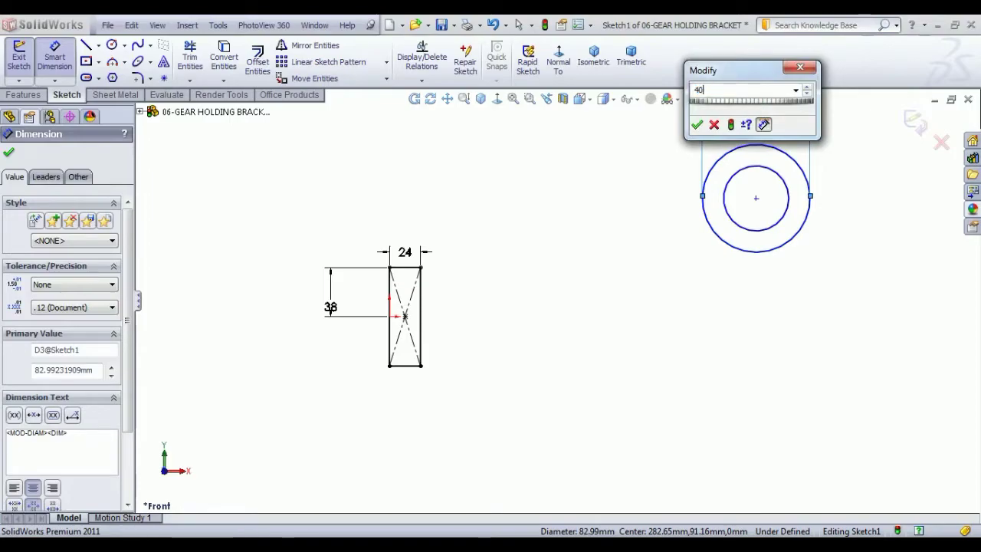
key(Return)
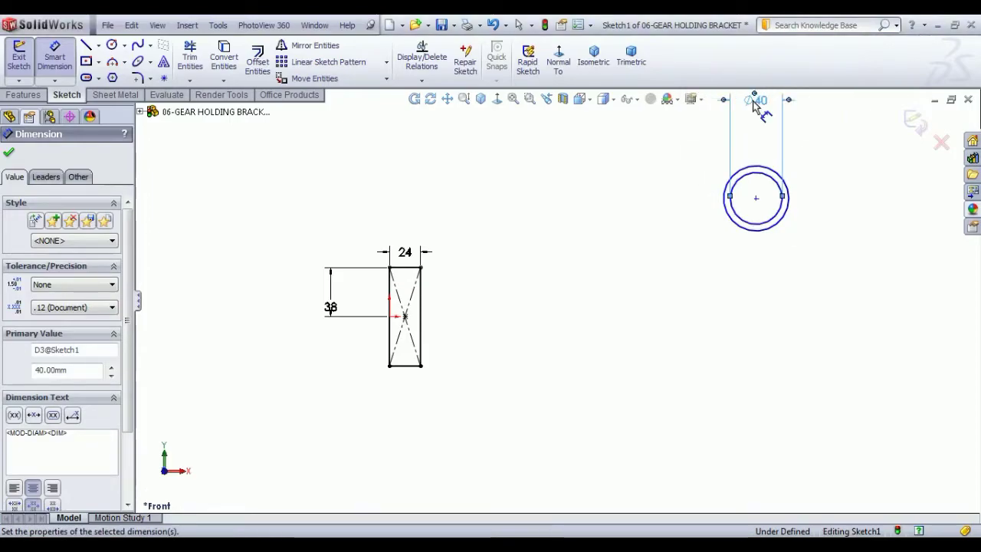
click(772, 180)
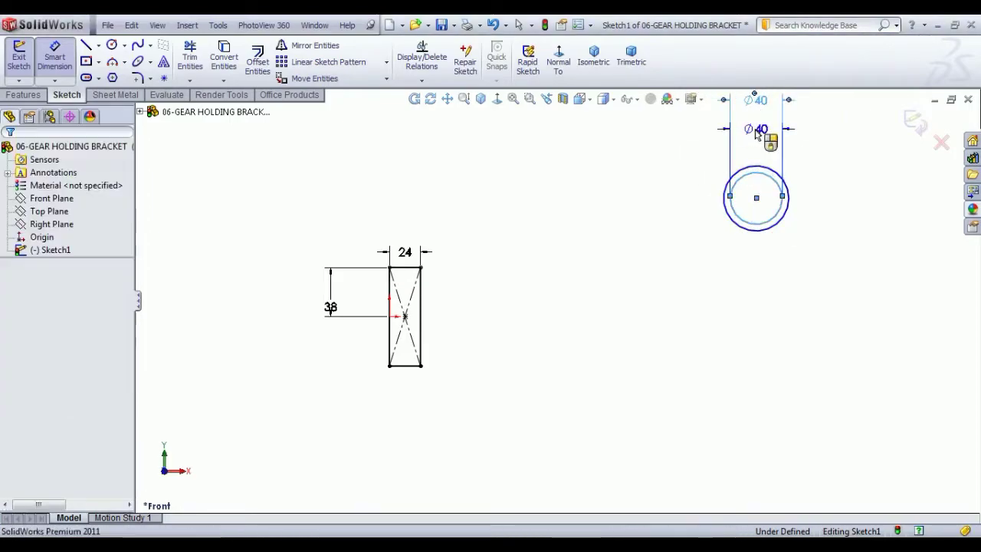
click(756, 133)
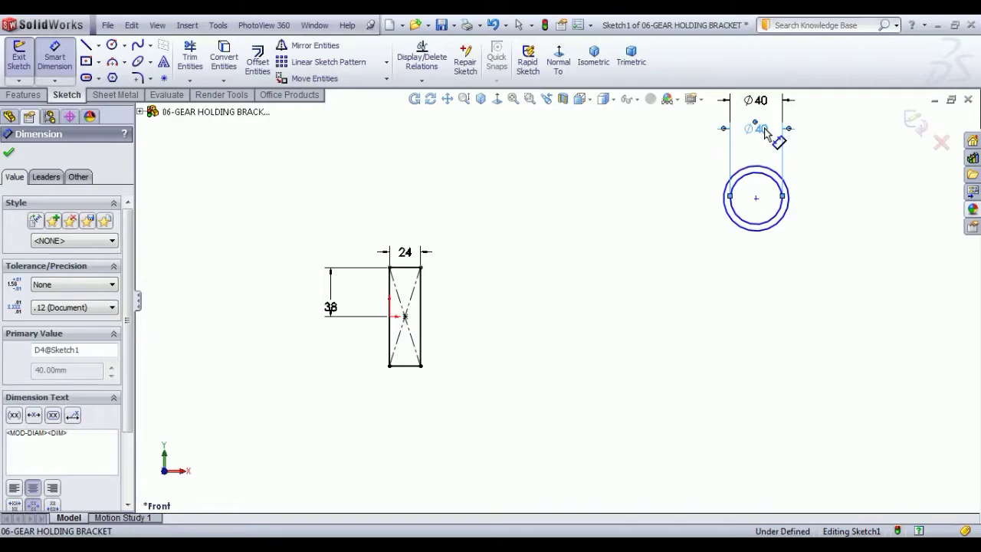
key(Escape)
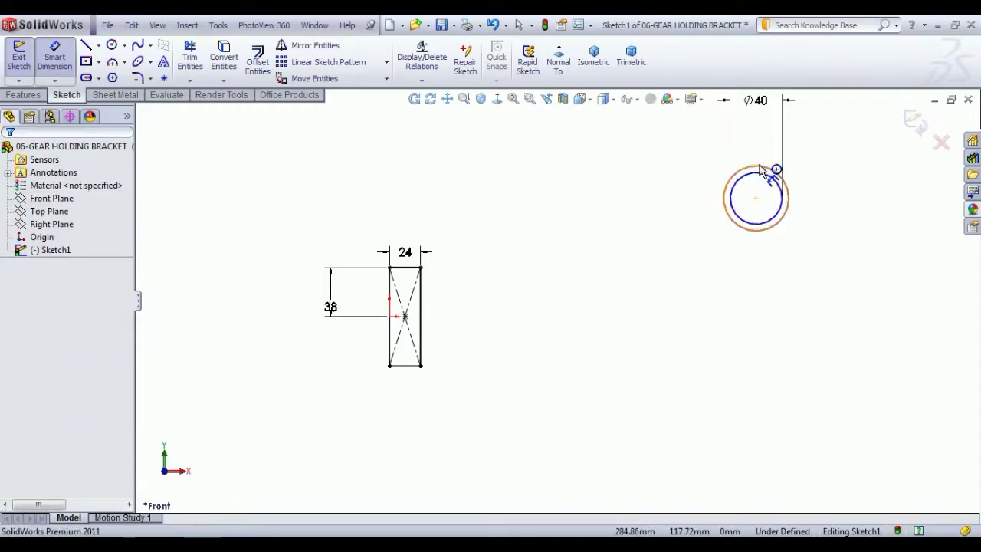
click(776, 173)
click(763, 133)
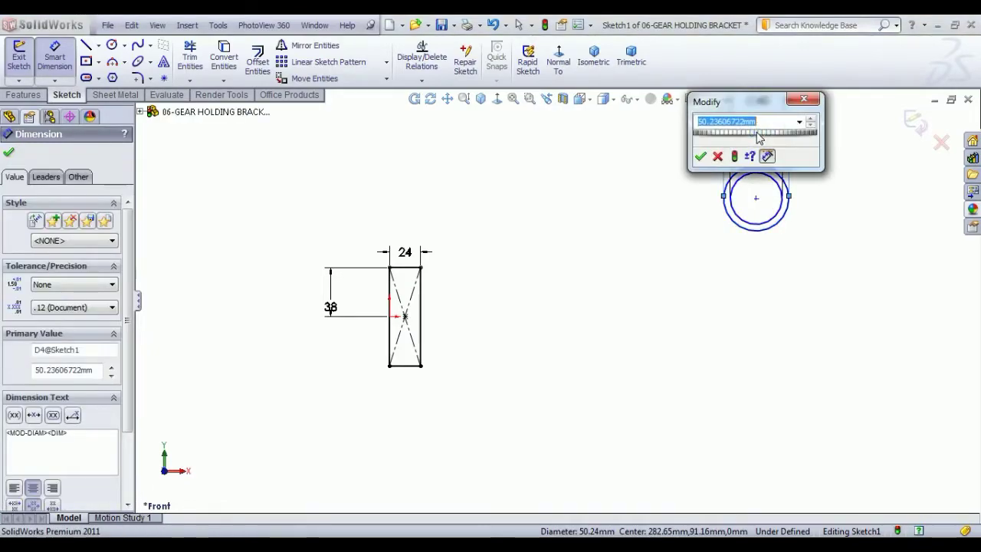
text(30)
key(Return)
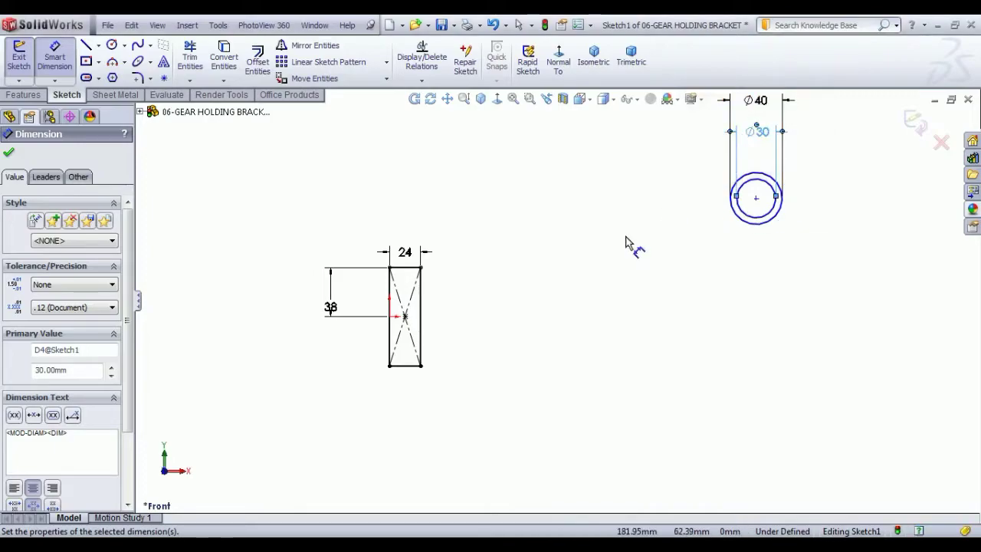
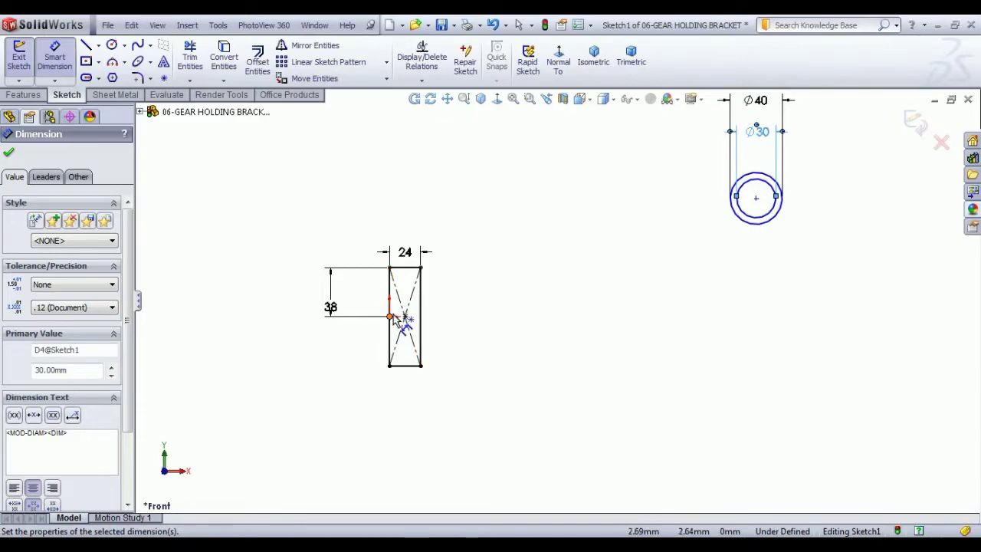
Step: Dimension the concentric circles' centre 124 horizontally and 40 vertically from the origin
click(391, 316)
click(756, 197)
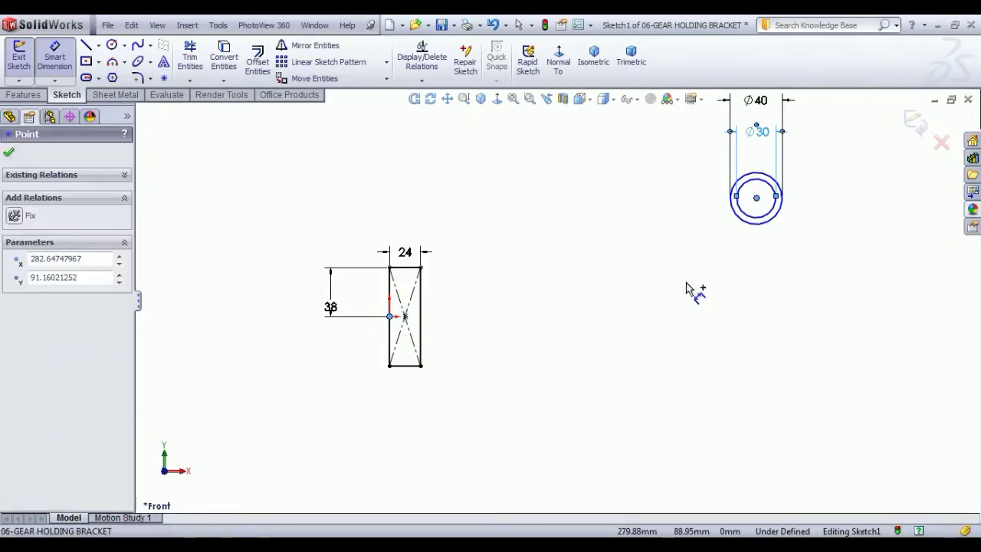
click(582, 414)
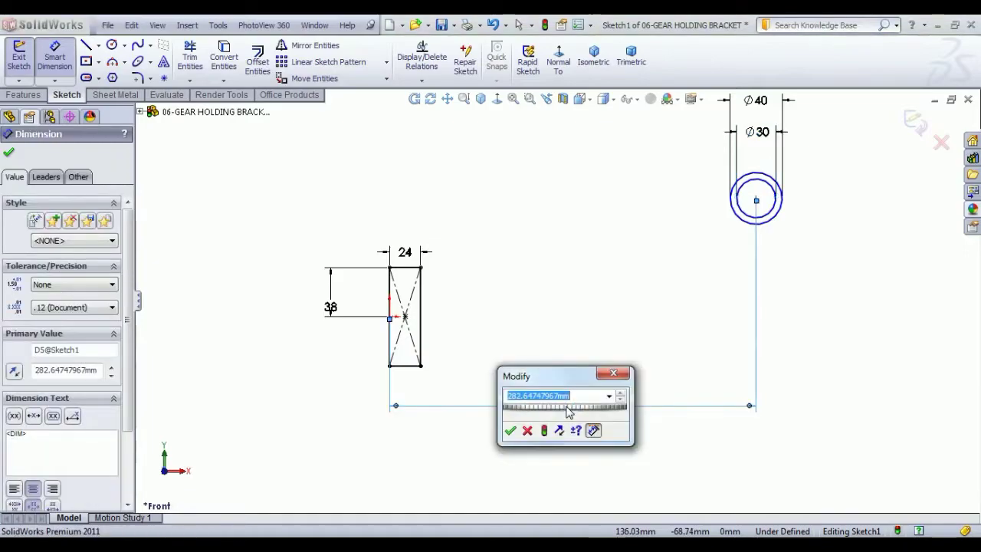
text(124)
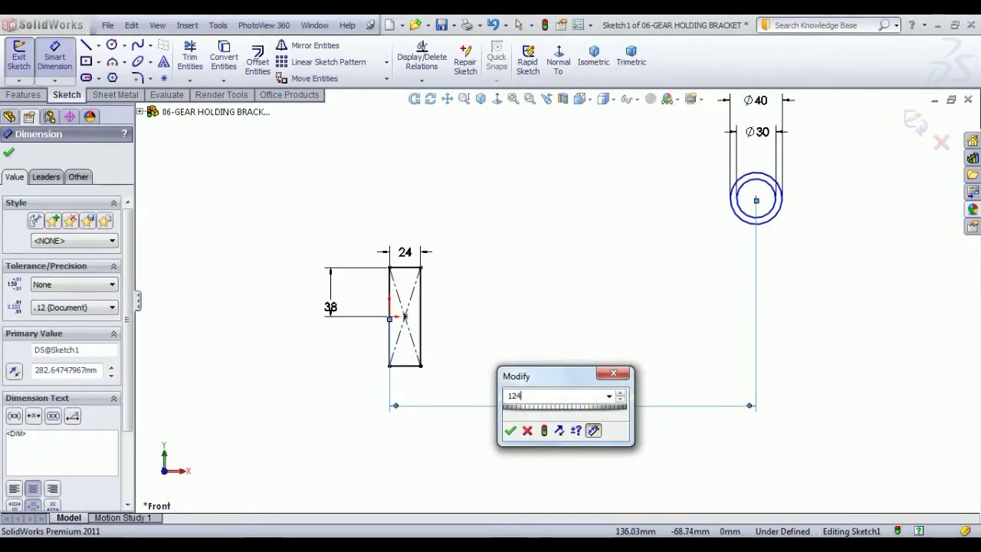
key(Return)
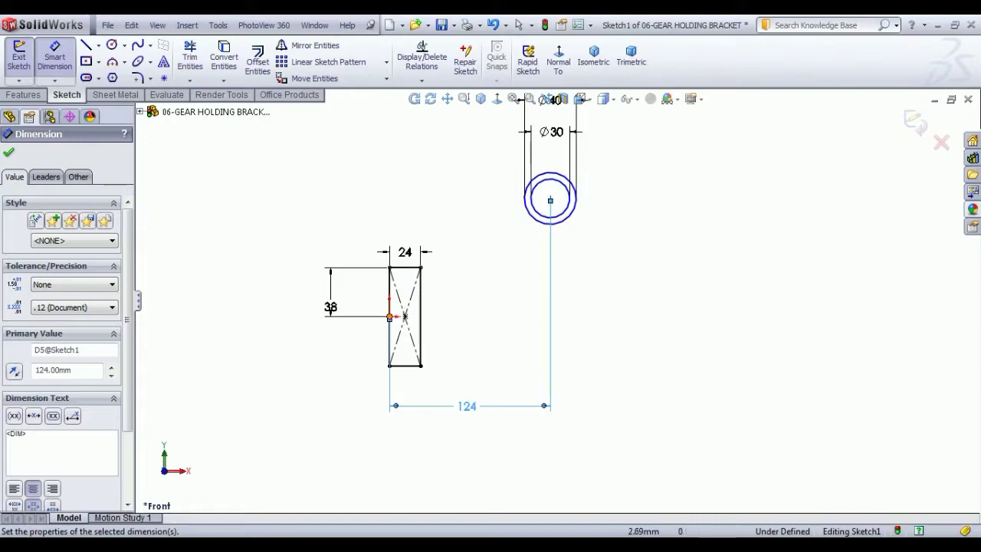
click(389, 316)
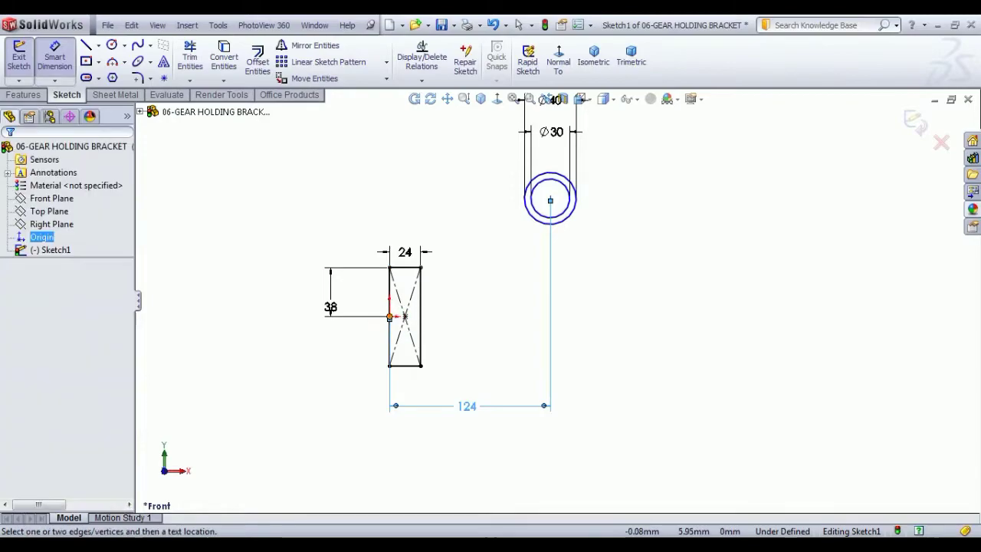
click(551, 199)
click(675, 264)
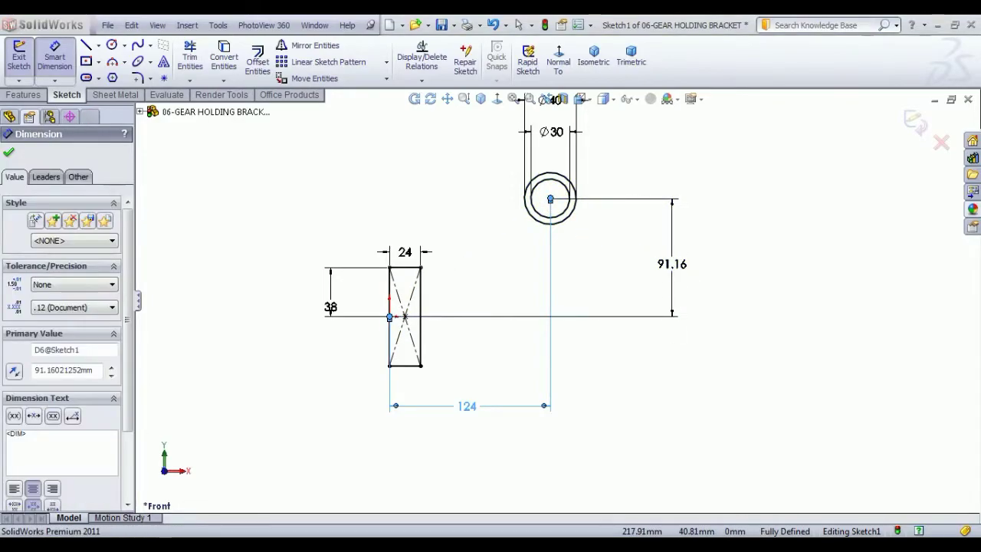
text(40)
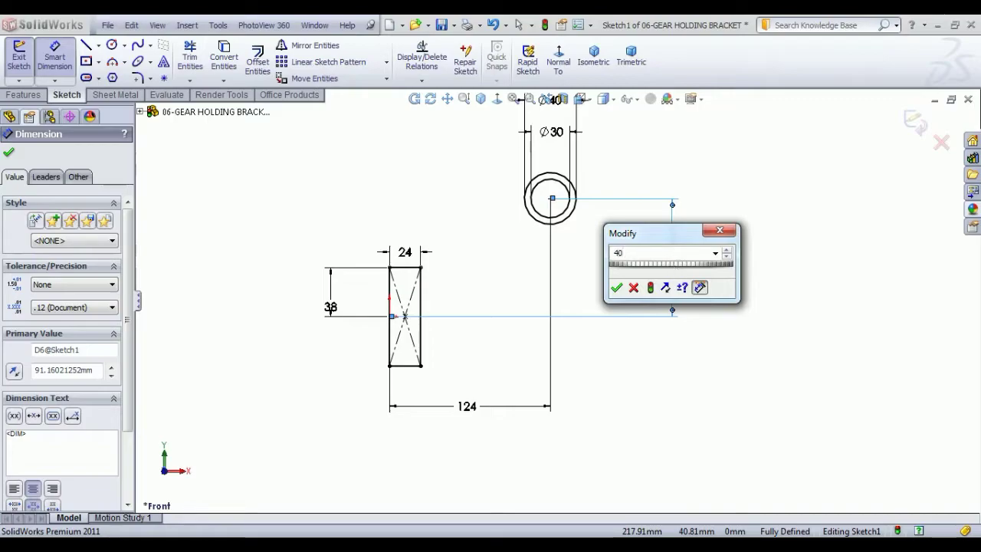
key(Return)
right_click(732, 237)
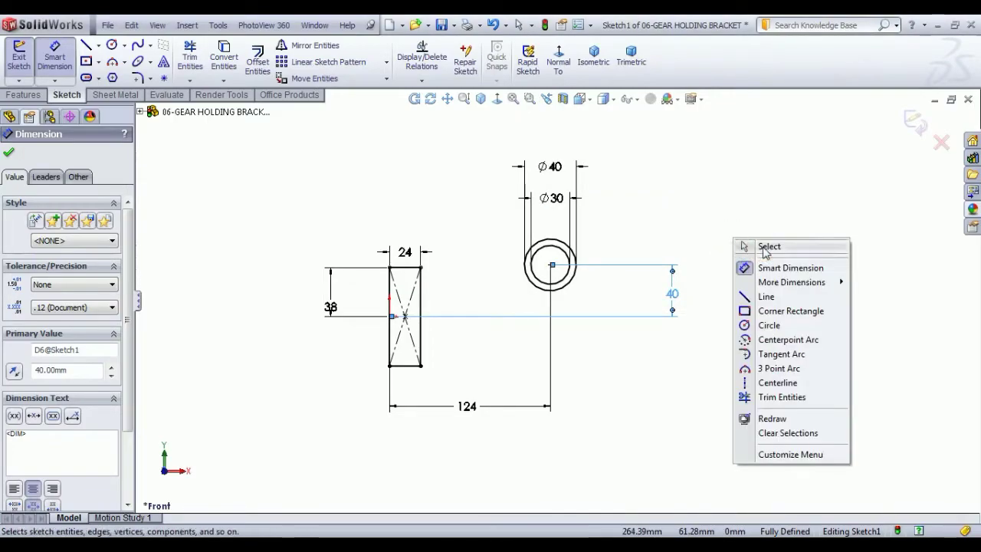
click(765, 254)
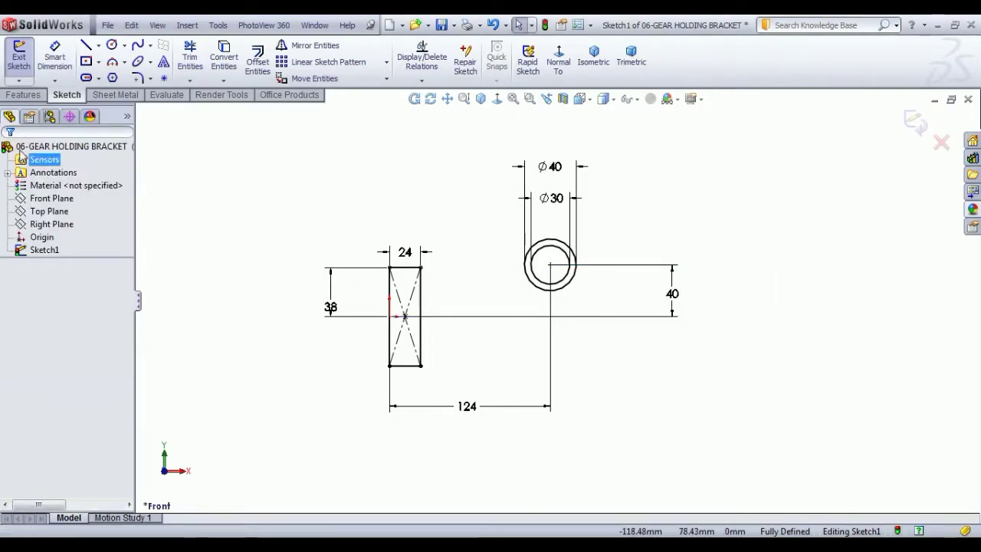
Step: Draw a horizontal line from the rectangle's right edge, then a short line up to the outer circle
click(86, 45)
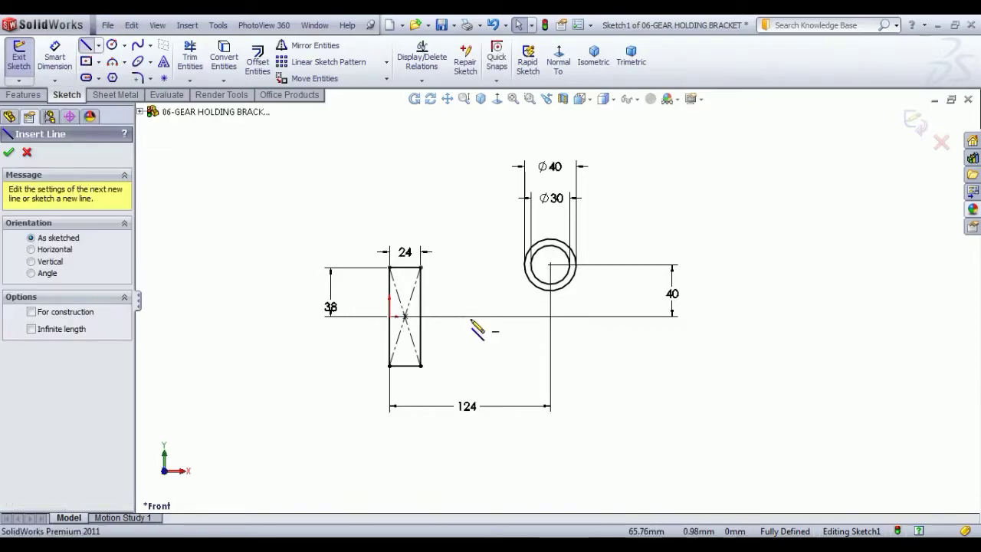
click(420, 295)
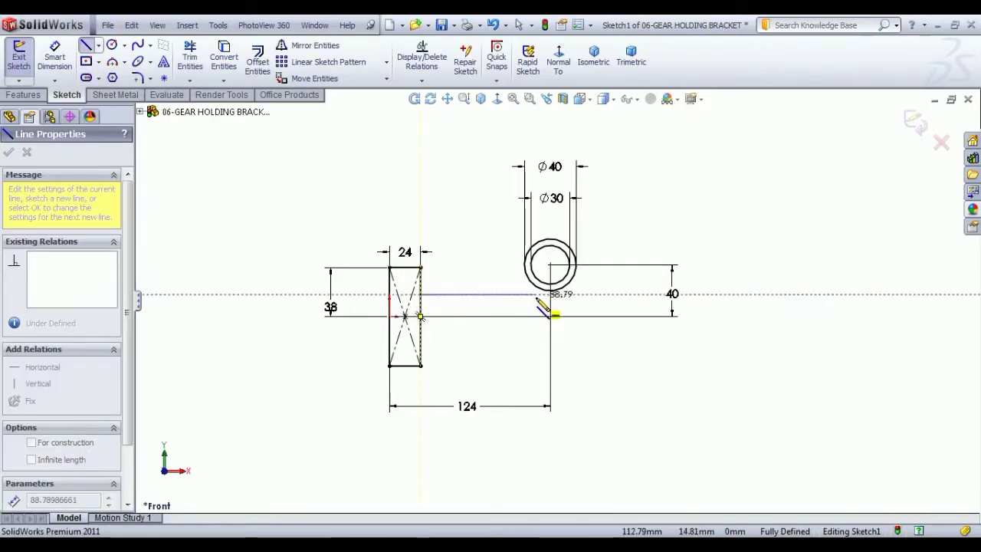
click(520, 294)
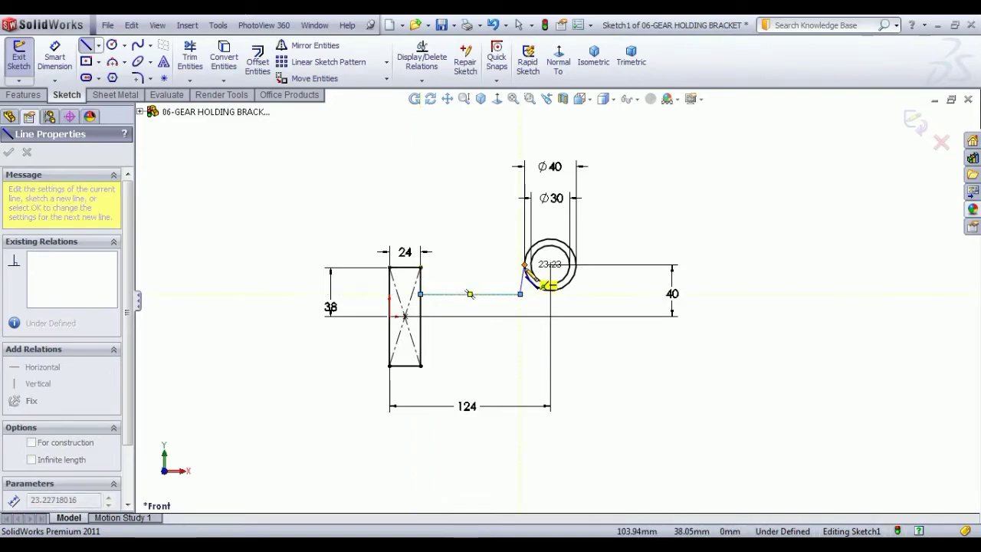
click(524, 265)
right_click(678, 242)
click(705, 252)
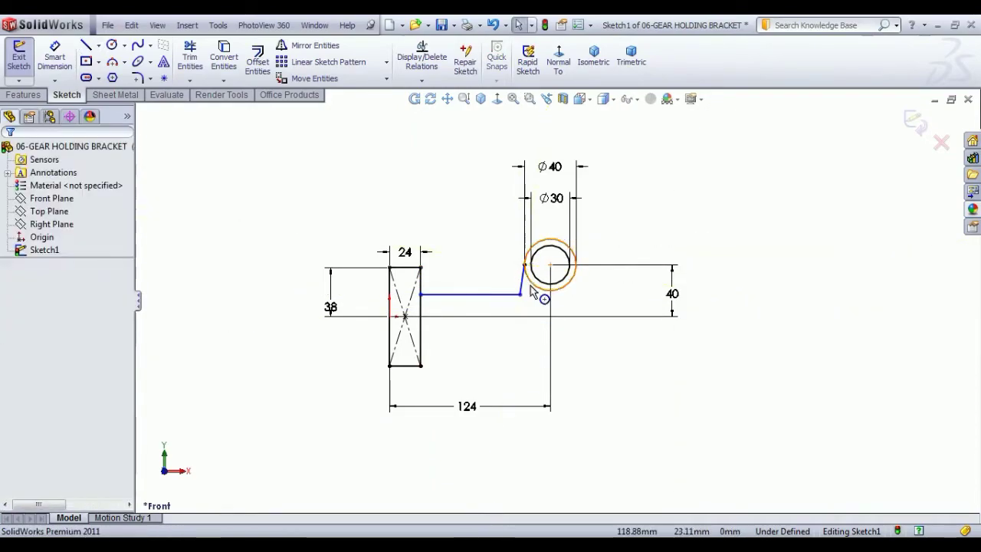
Step: Make the short connecting line vertical
click(524, 285)
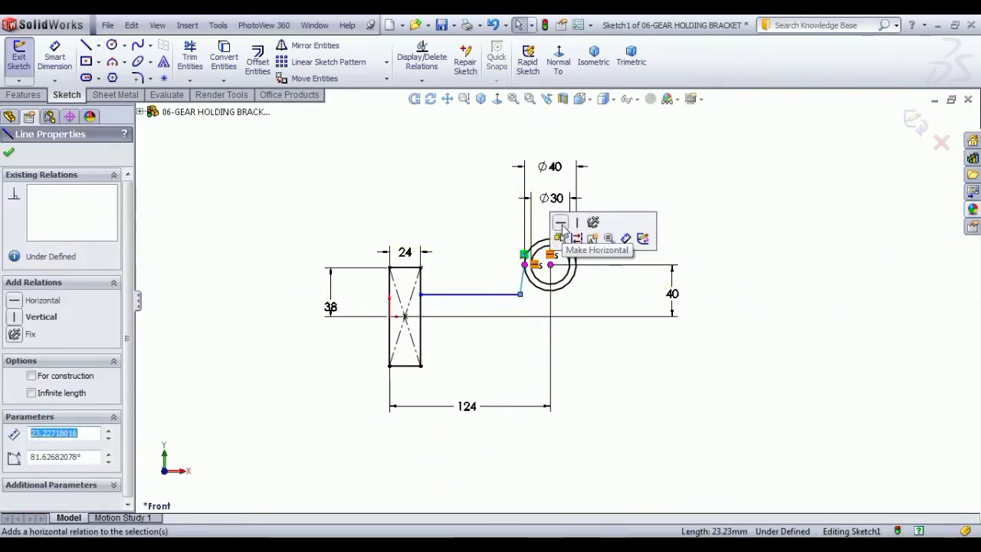
click(576, 221)
click(749, 258)
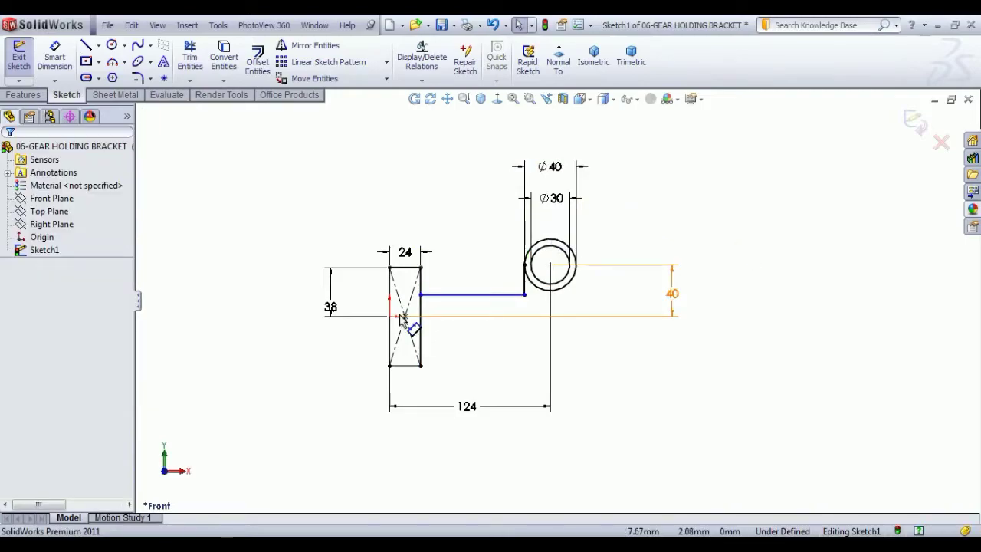
scroll(384, 317, down, 2)
scroll(445, 316, down, 1)
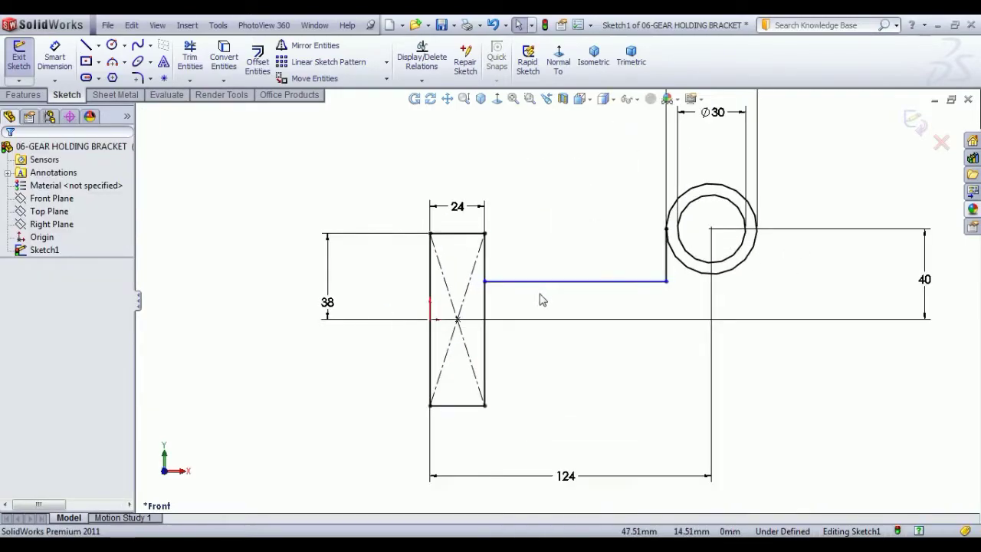
scroll(540, 300, down, 1)
scroll(542, 310, up, 1)
scroll(542, 312, up, 1)
scroll(685, 361, up, 1)
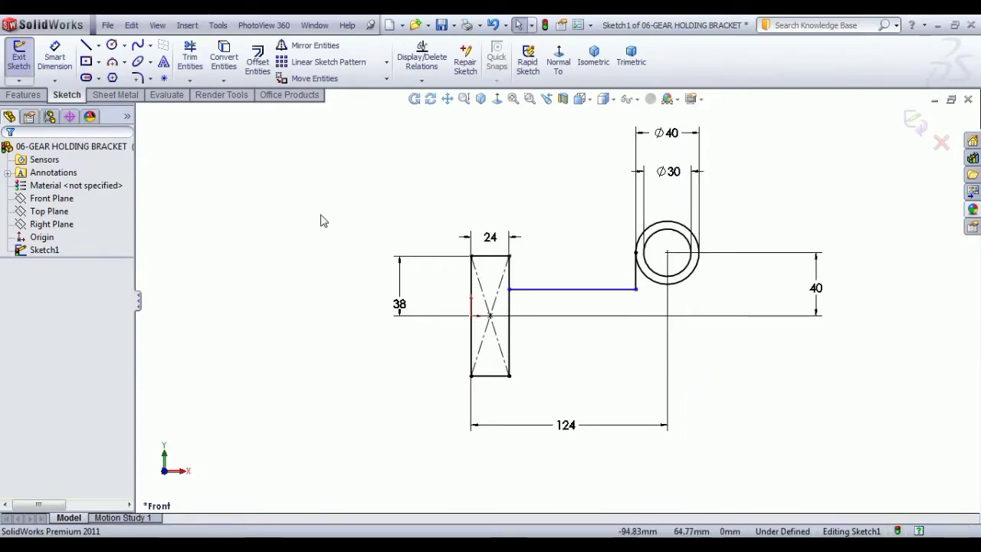
Step: Draw two concentric circles on the baseline right of the large circles
click(112, 45)
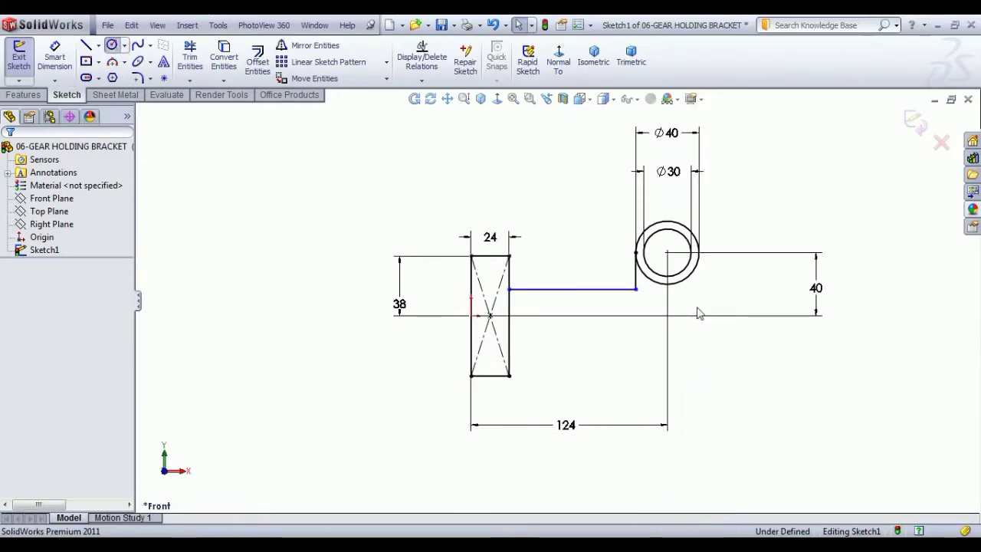
click(763, 316)
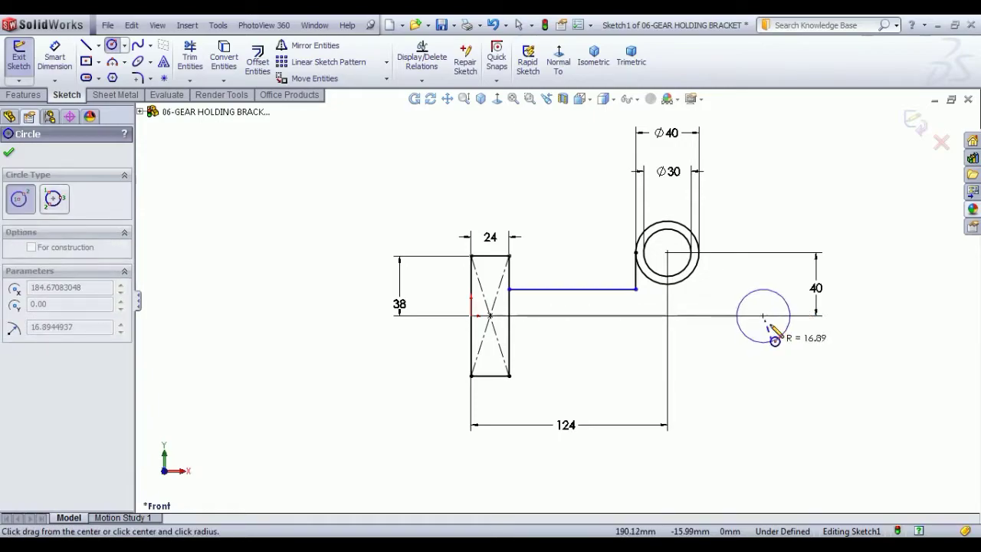
click(782, 335)
click(763, 316)
click(778, 331)
Step: Size the outer small circle to Ø20
key(d)
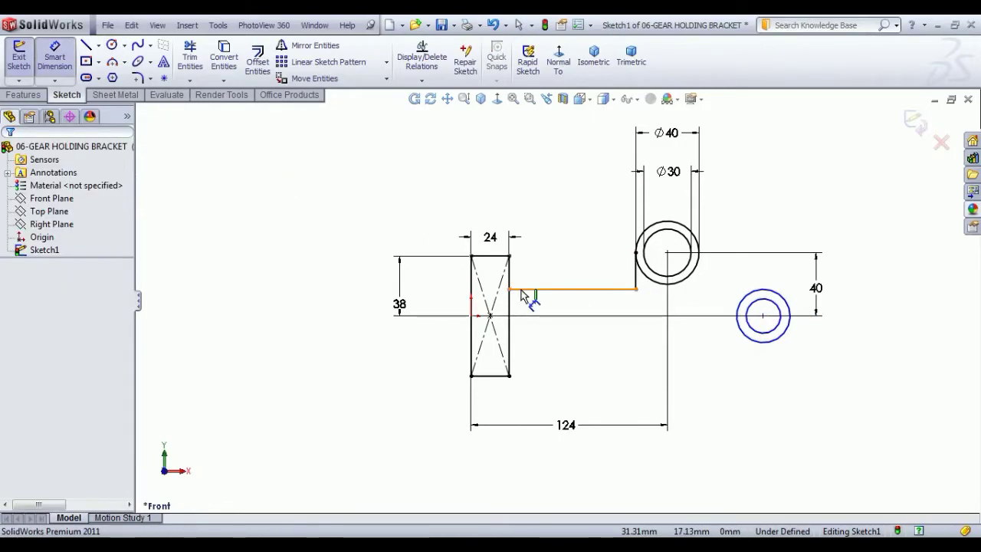
click(789, 324)
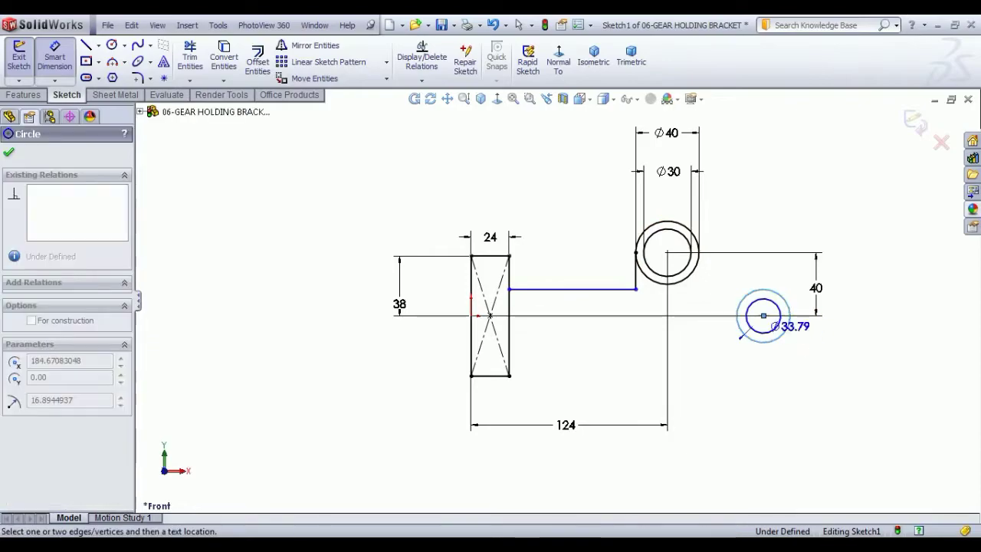
click(820, 326)
text(20)
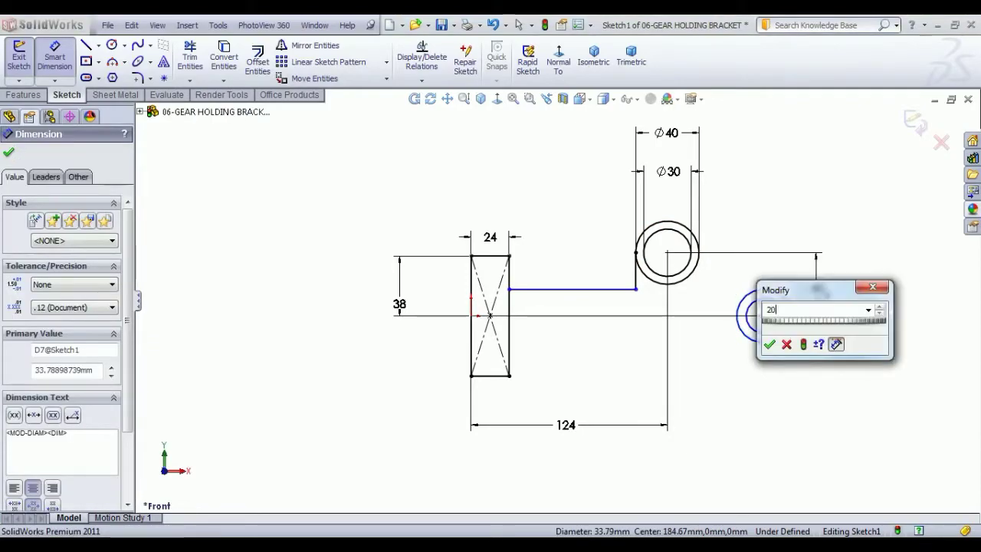
key(Return)
scroll(804, 328, down, 2)
scroll(744, 324, down, 2)
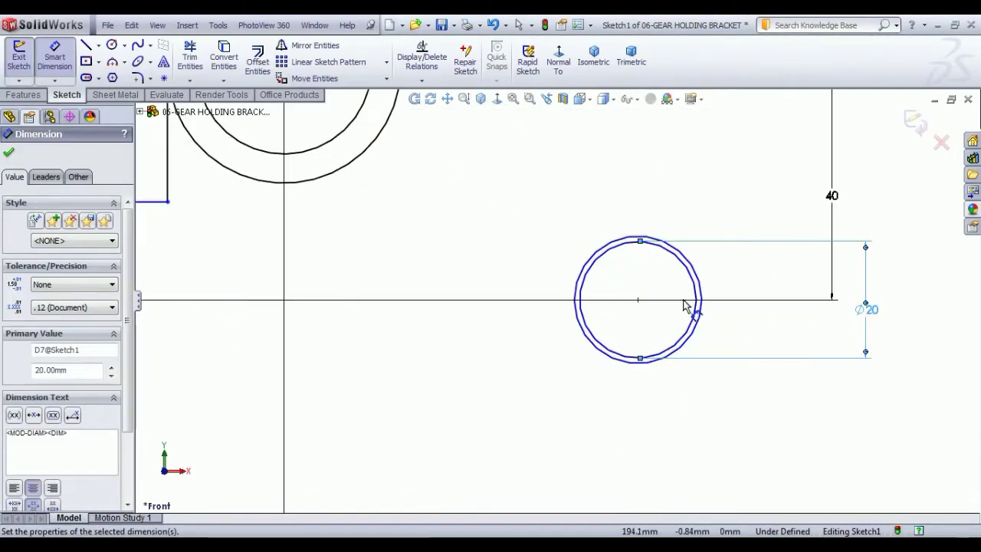
scroll(690, 306, down, 2)
Step: Size the inner small circle to Ø16
click(698, 321)
scroll(723, 324, up, 3)
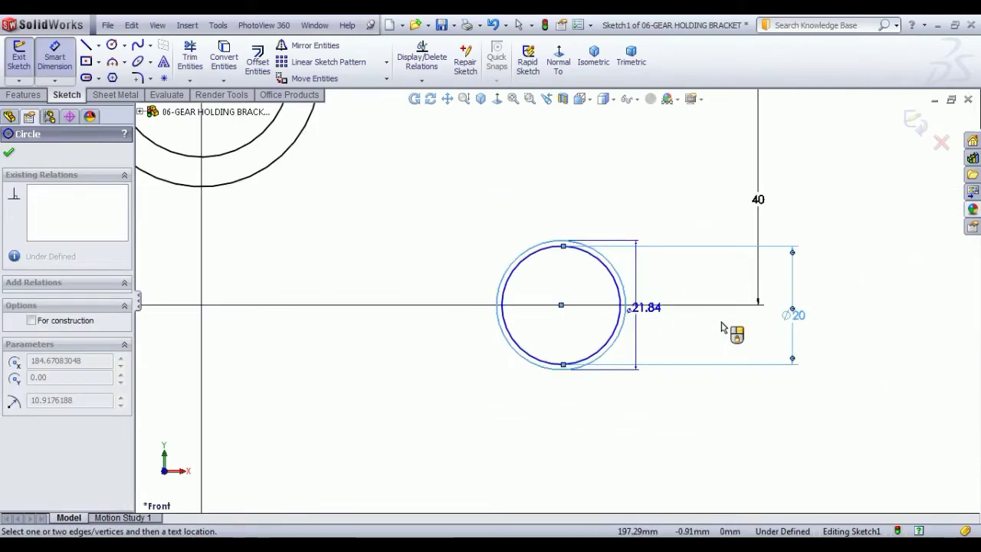
click(734, 310)
text(1)
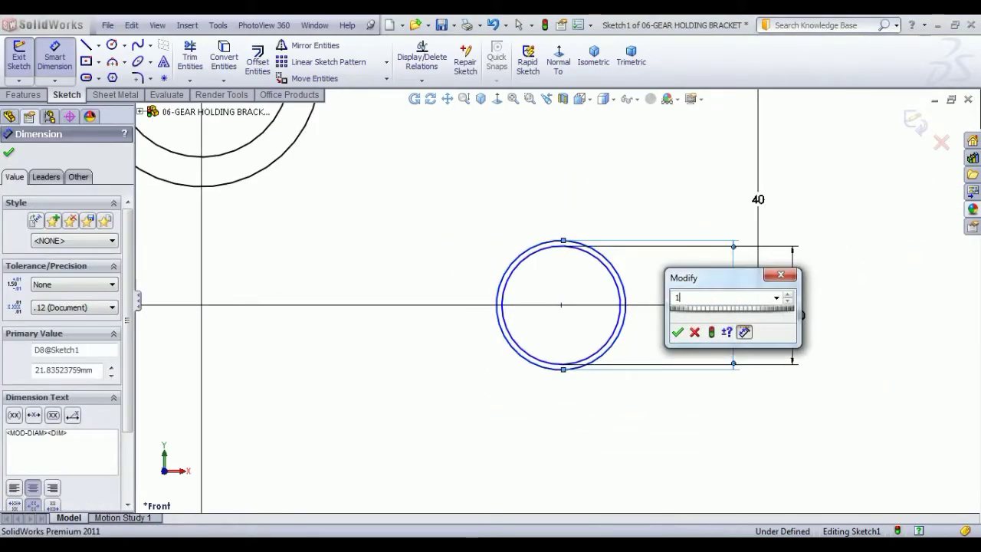
text(6)
key(Return)
scroll(486, 360, up, 2)
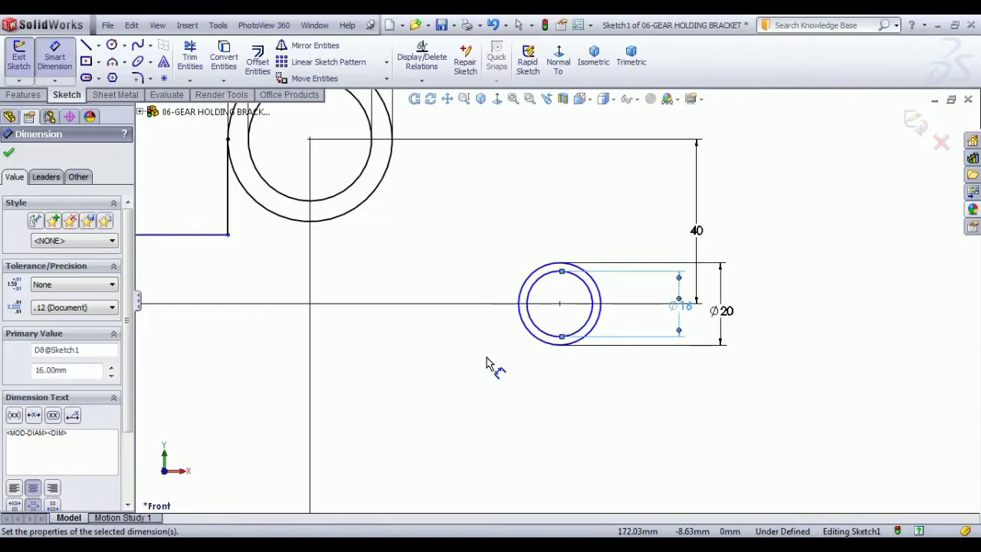
scroll(459, 360, up, 2)
right_click(761, 246)
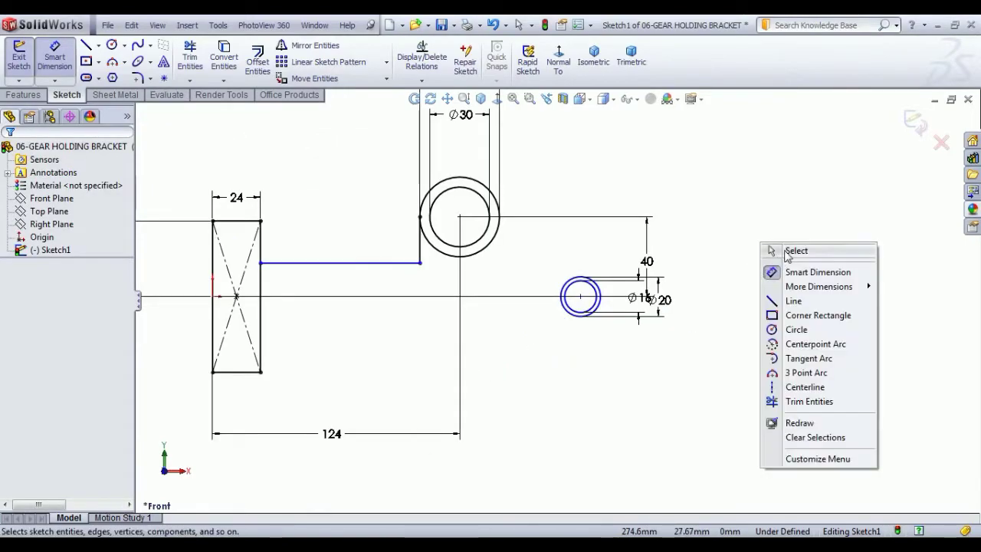
click(784, 253)
Step: Round the corner where the two lines meet with a 12 mm sketch fillet
click(138, 77)
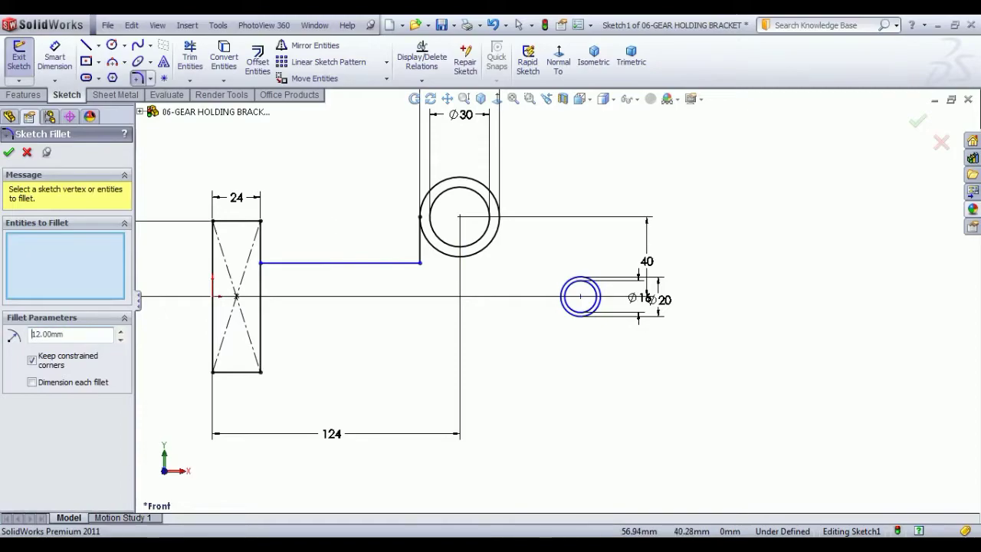
click(406, 263)
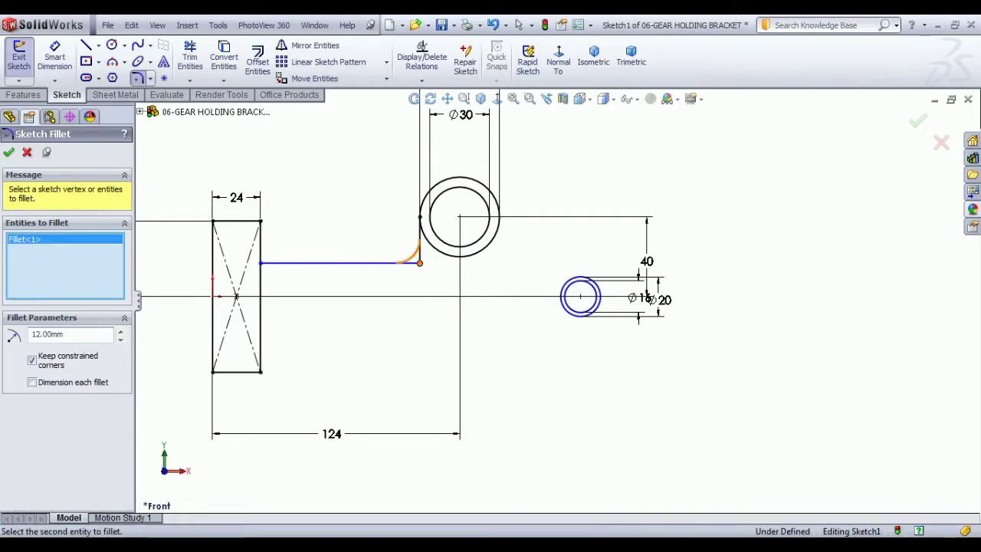
click(420, 253)
key(Return)
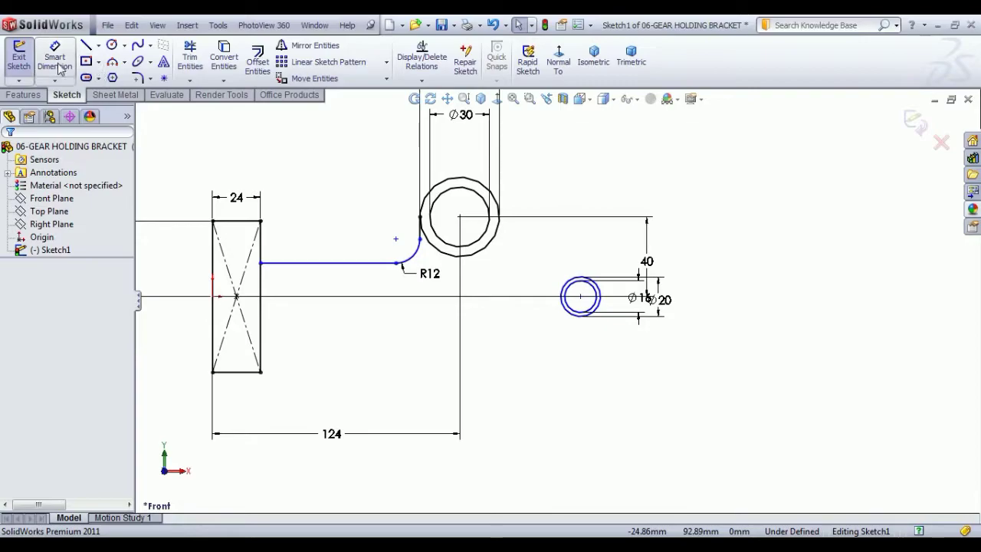
Step: Dimension the upper horizontal line 18 from the centreline
click(55, 57)
click(320, 264)
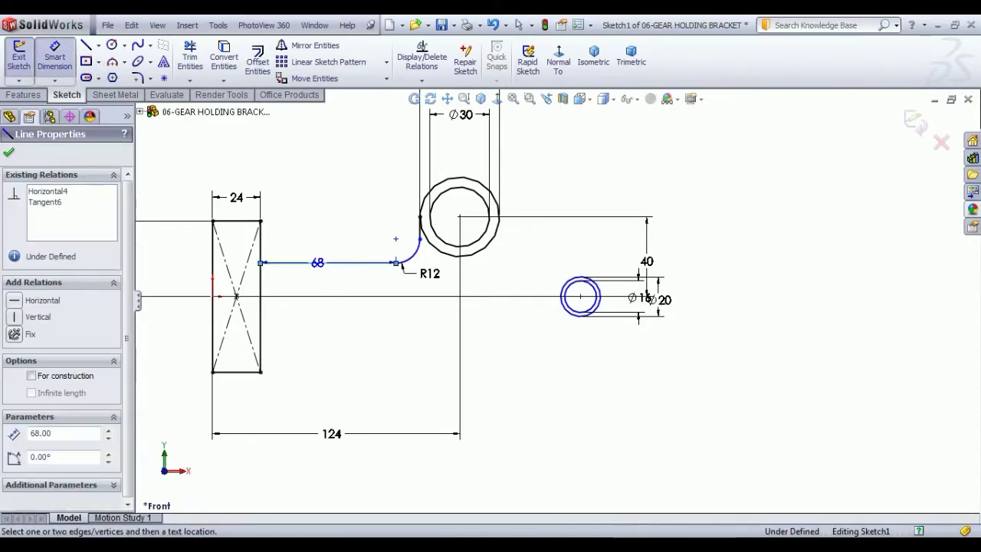
click(326, 298)
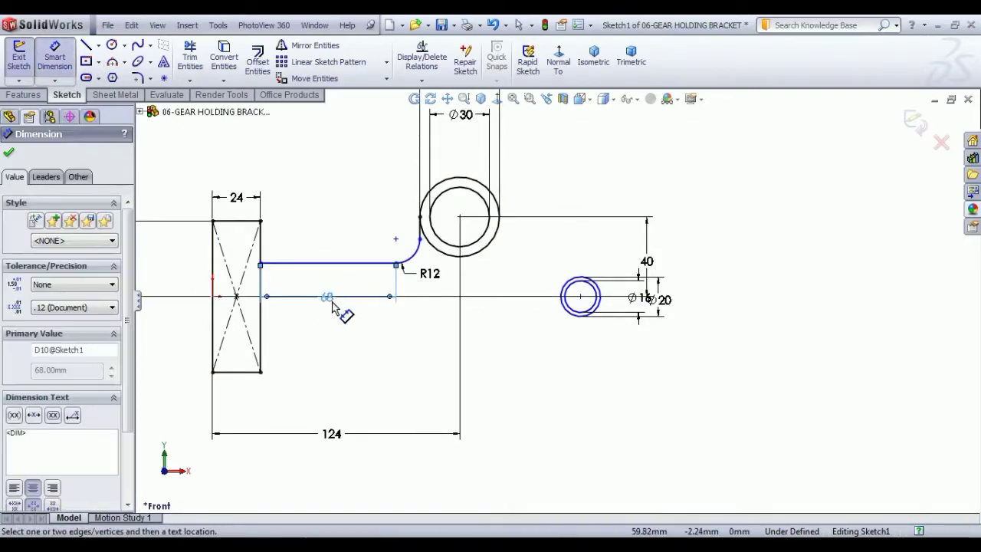
key(Escape)
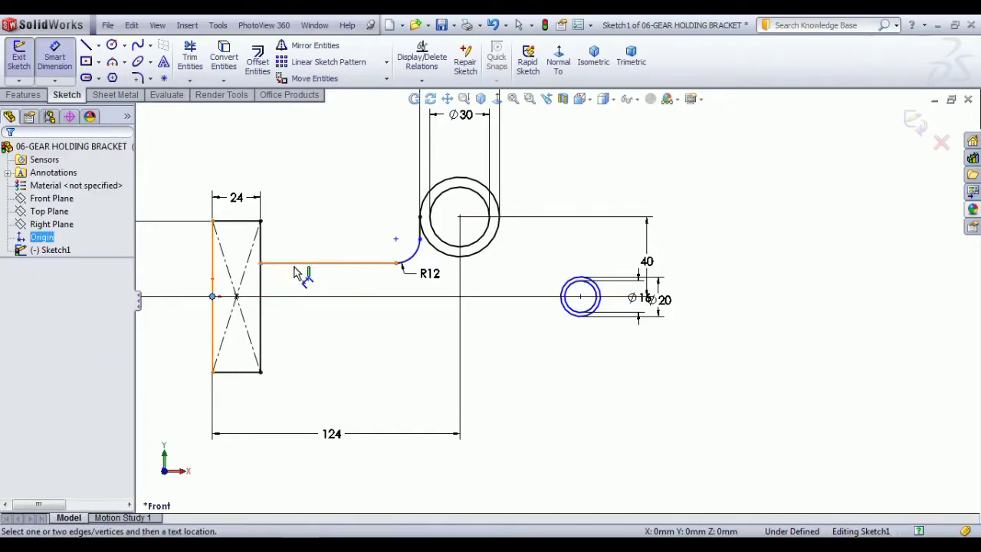
click(280, 264)
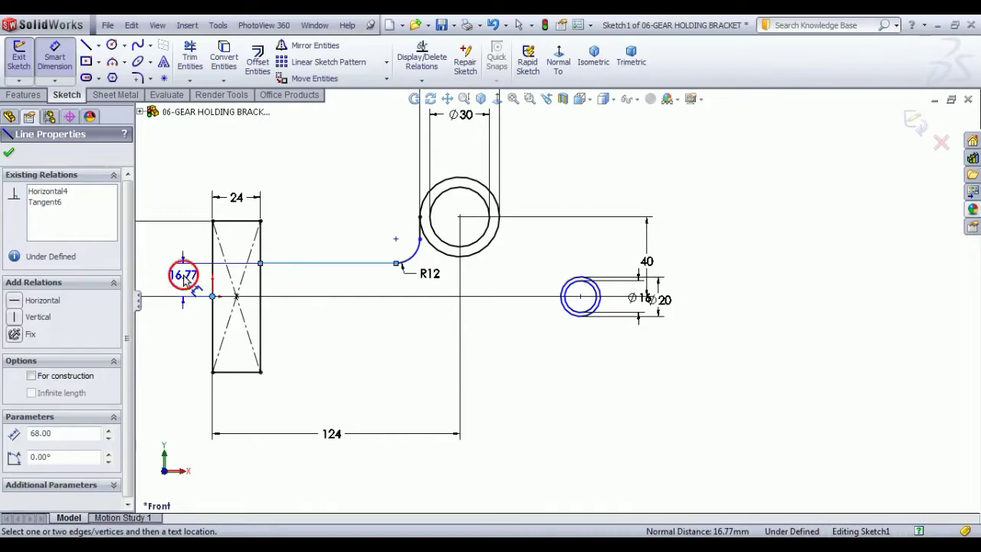
click(184, 278)
text(18)
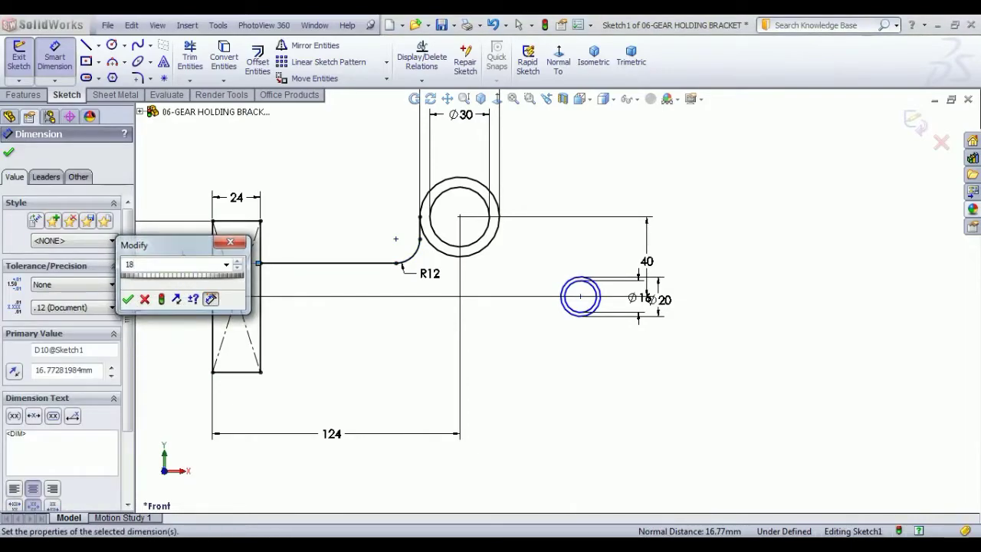
key(Return)
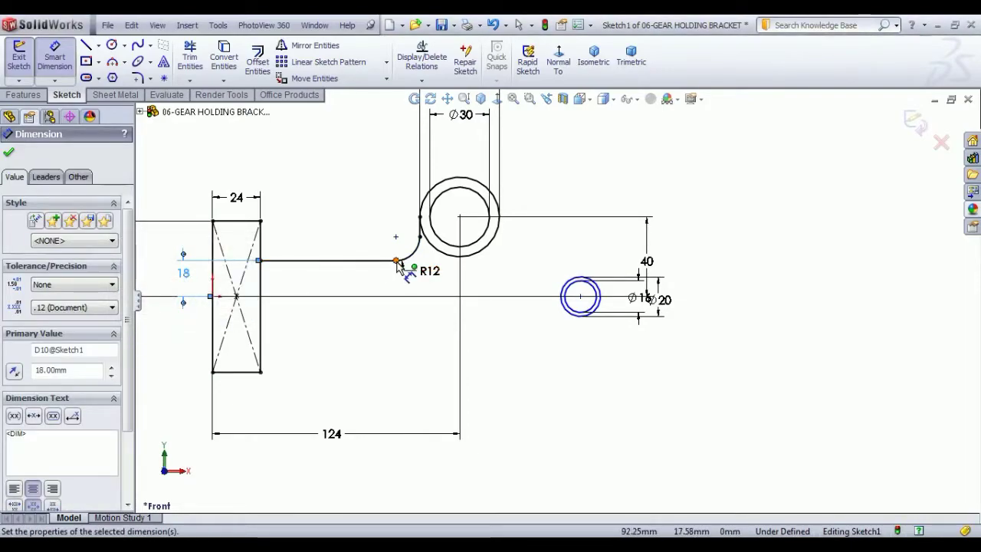
key(Escape)
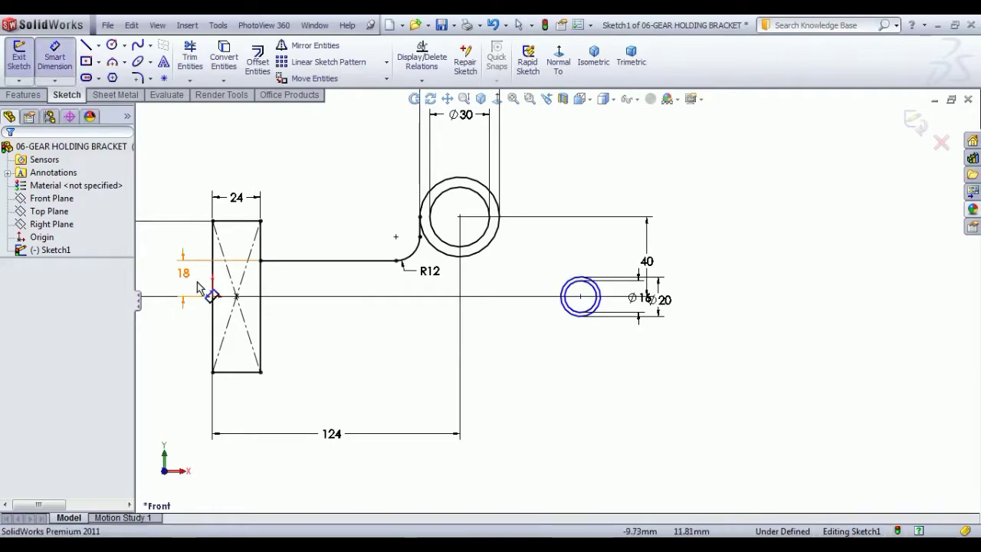
Step: Dimension the small circle's centre 154 from the rectangle's left edge
click(212, 310)
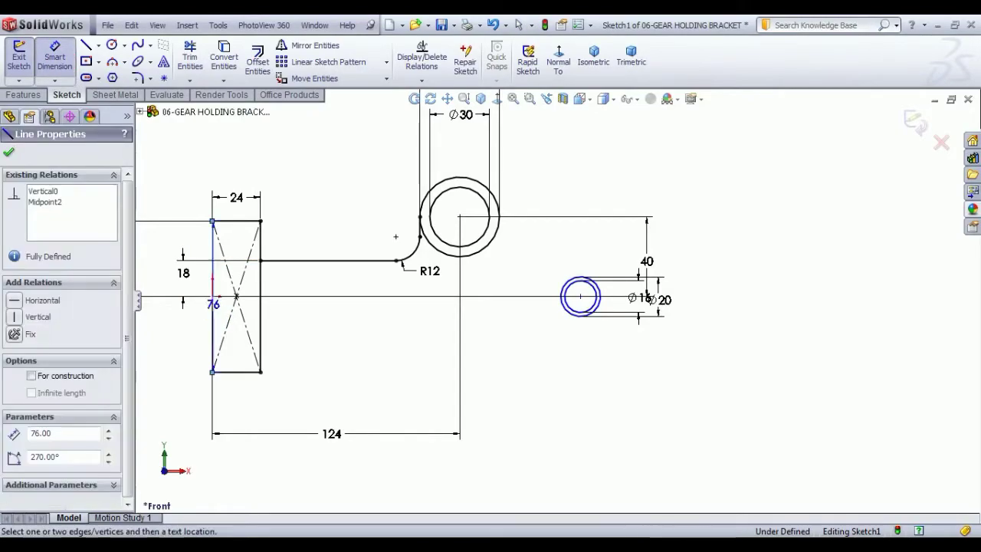
click(580, 297)
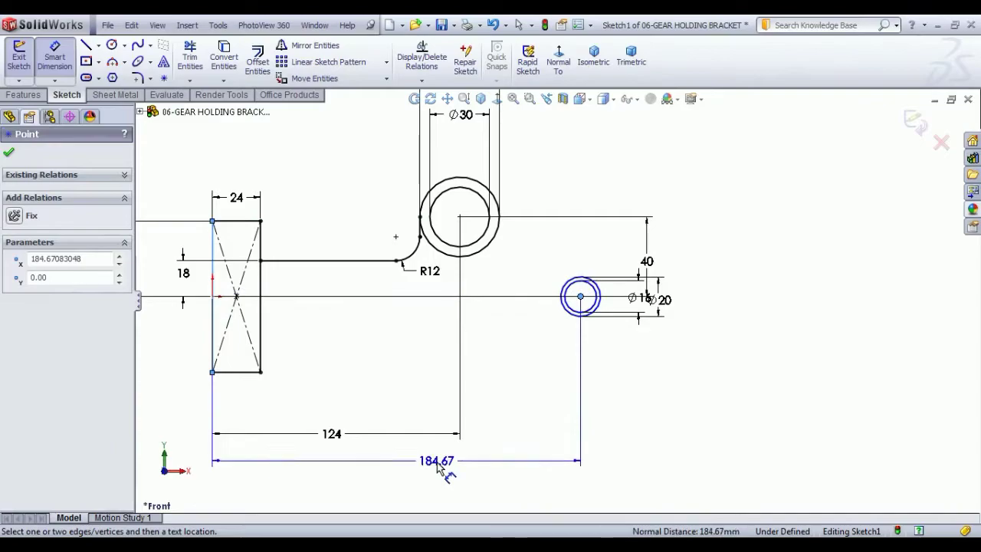
click(437, 463)
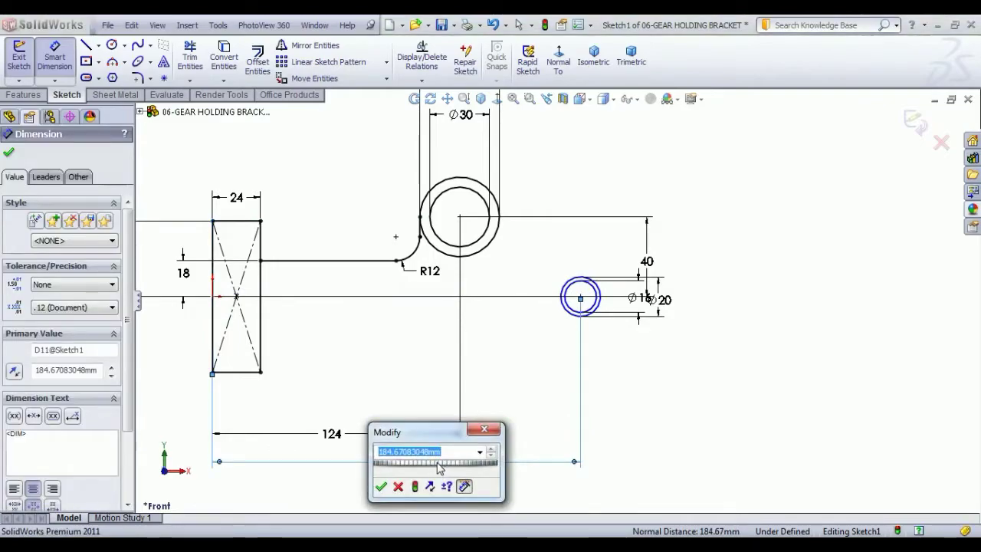
text(94+60)
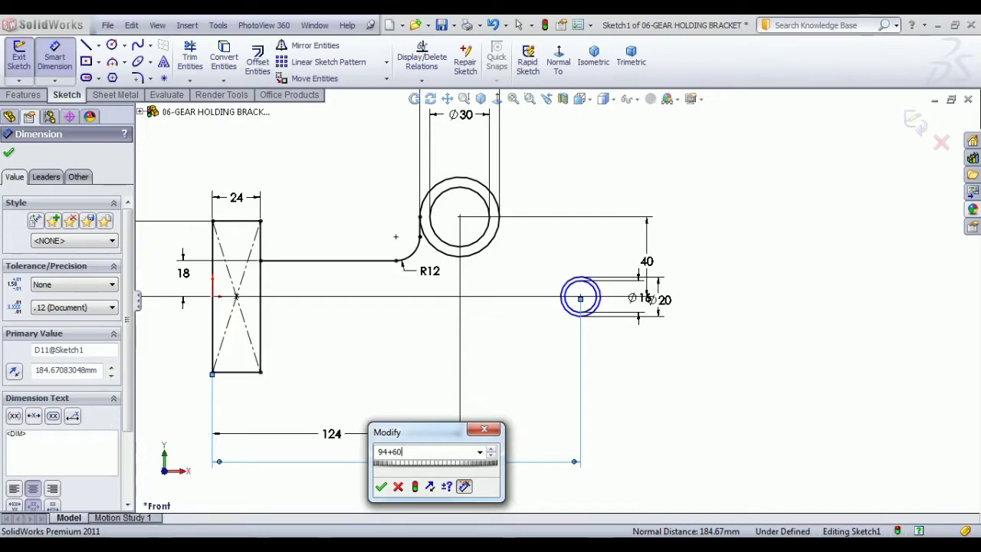
key(Return)
click(648, 399)
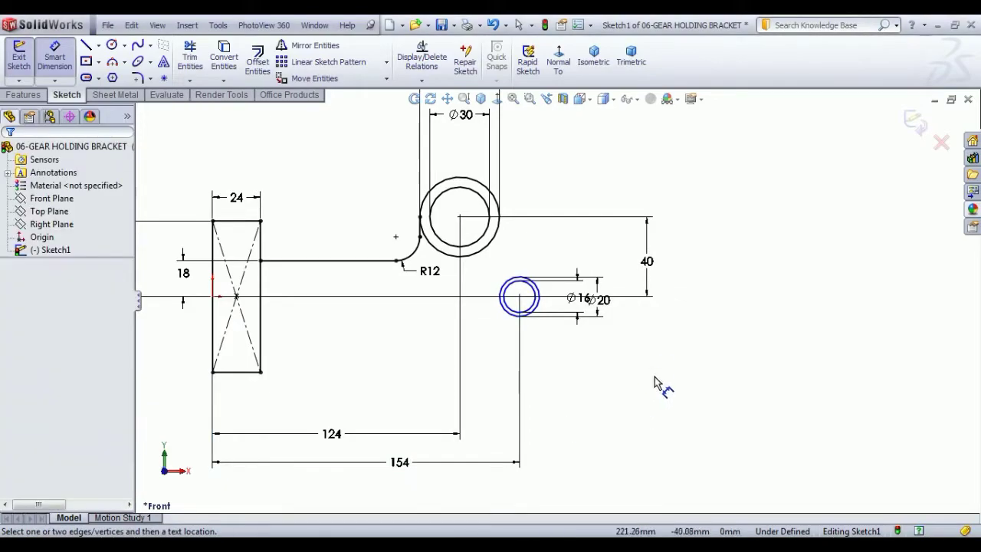
right_click(657, 395)
click(717, 158)
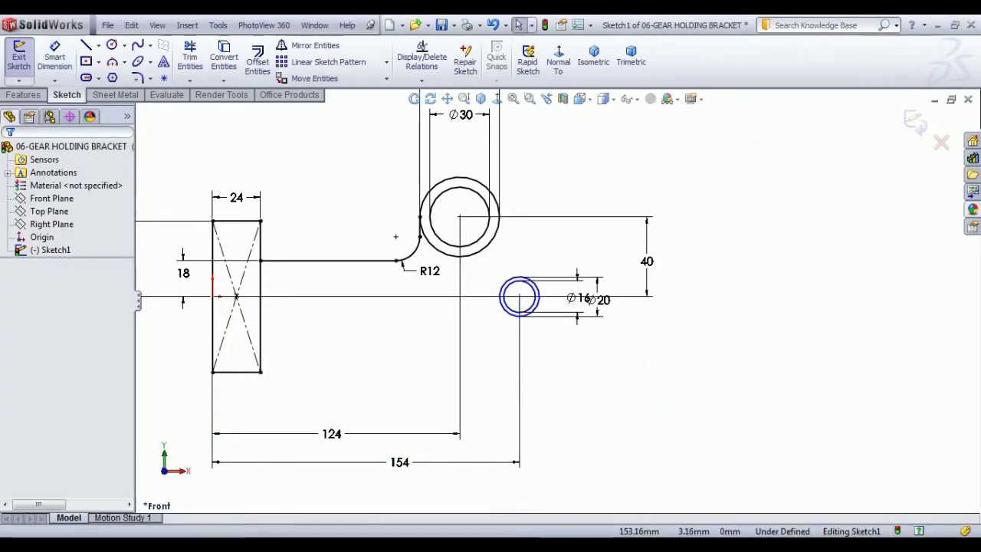
Step: Make the small circle's centre horizontal with the origin
click(520, 296)
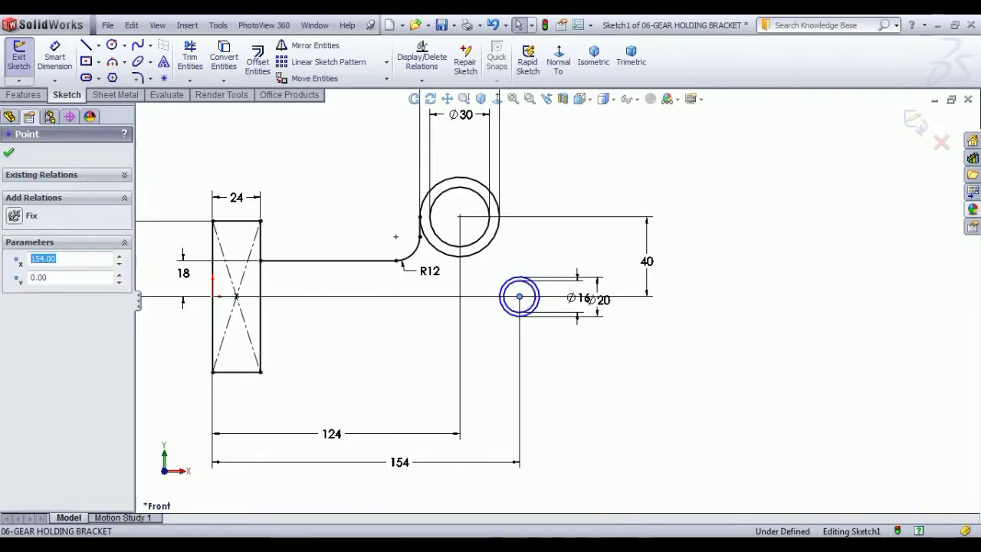
ctrl+click(213, 298)
click(262, 252)
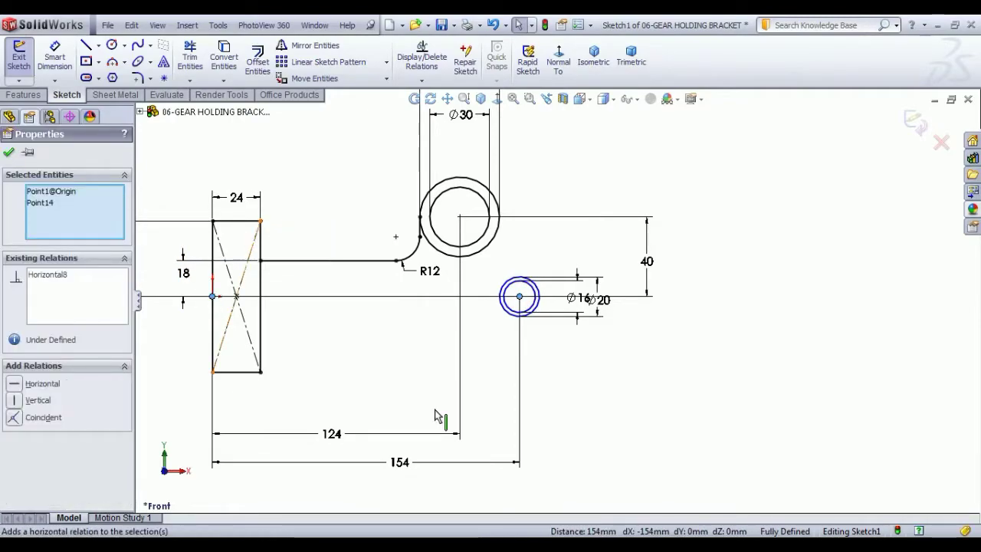
click(584, 426)
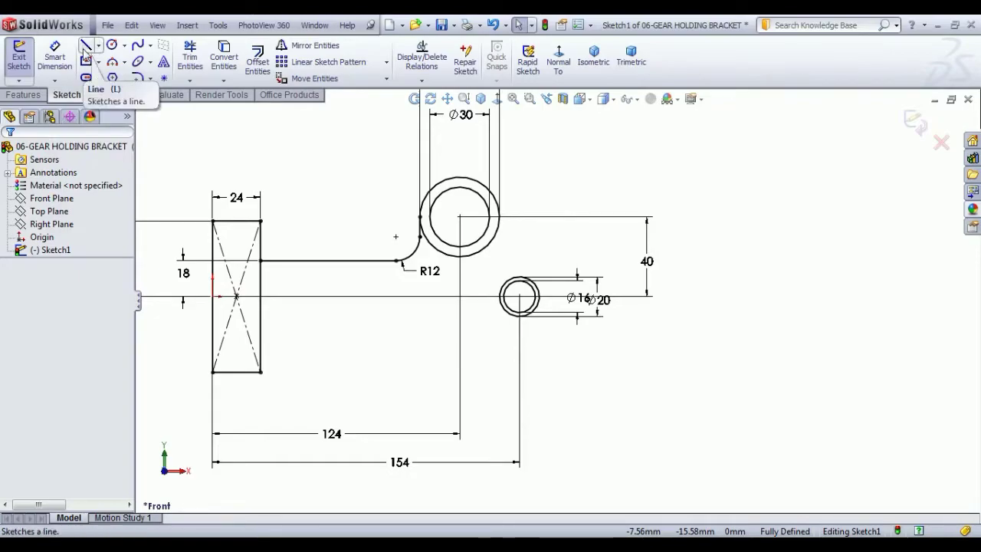
Step: Draw a vertical line down from the Ø30 circle's right side toward the small circle
click(86, 46)
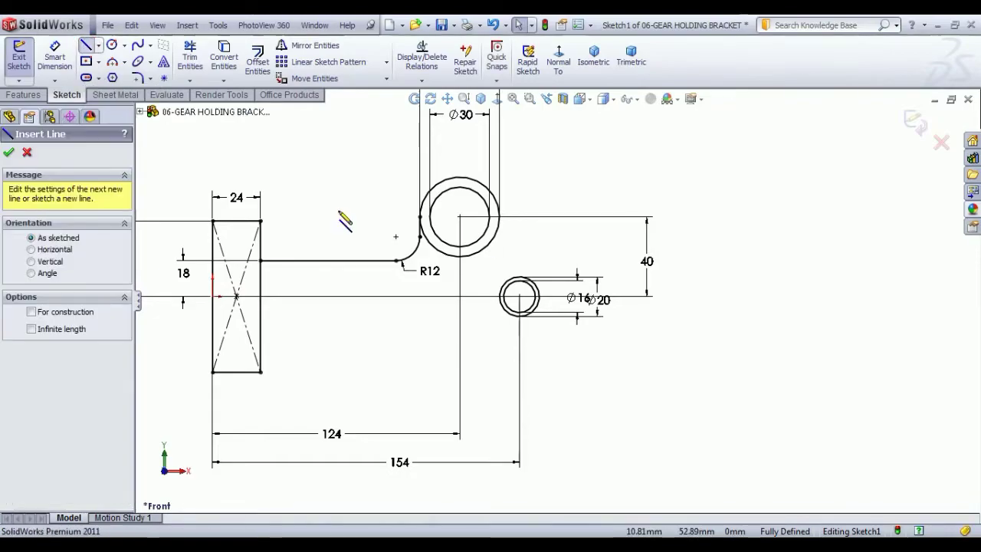
click(499, 217)
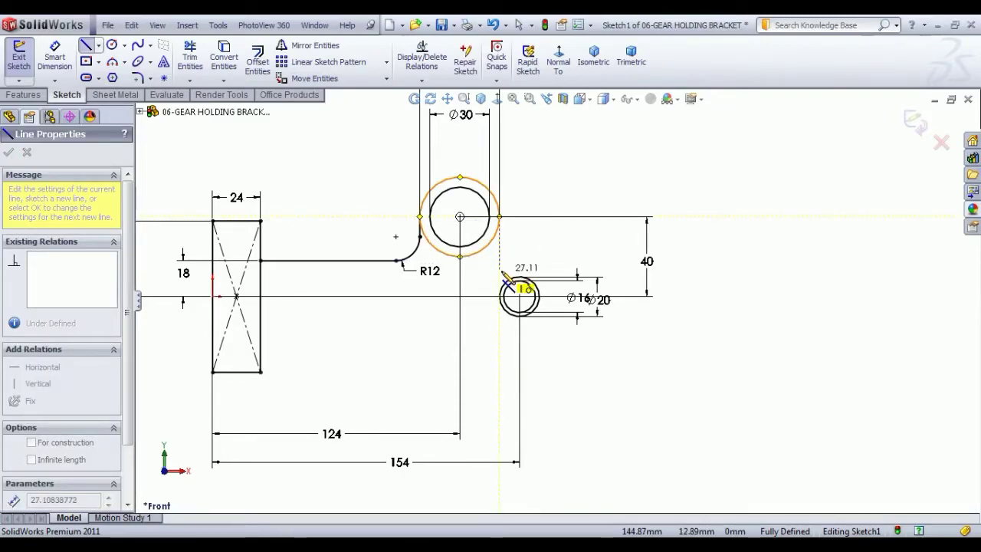
click(500, 269)
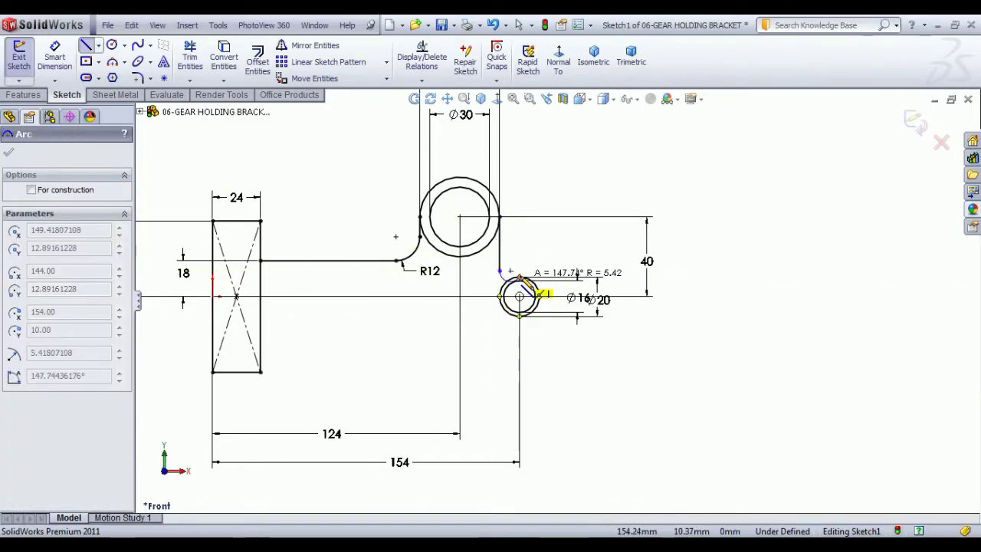
right_click(580, 257)
click(592, 252)
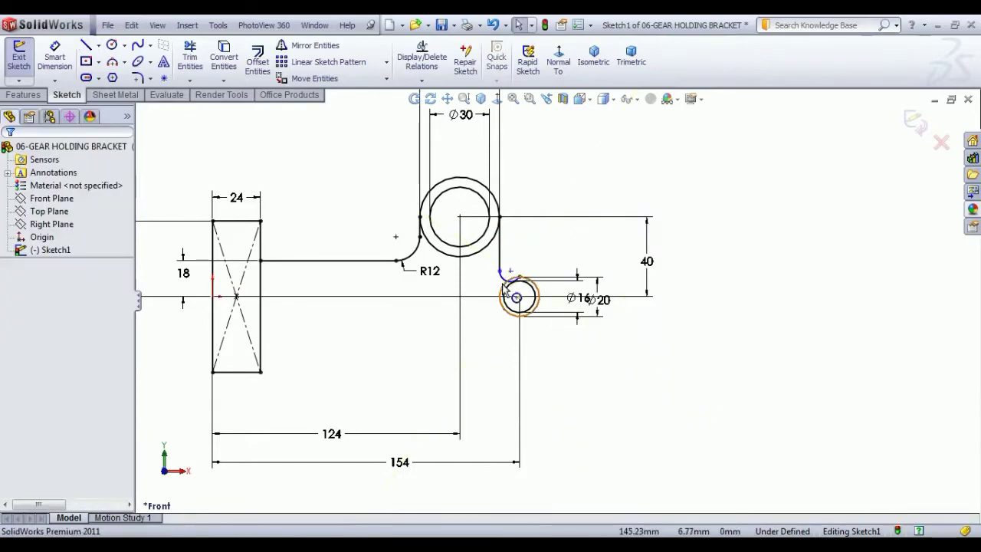
scroll(502, 272, down, 2)
scroll(505, 276, down, 2)
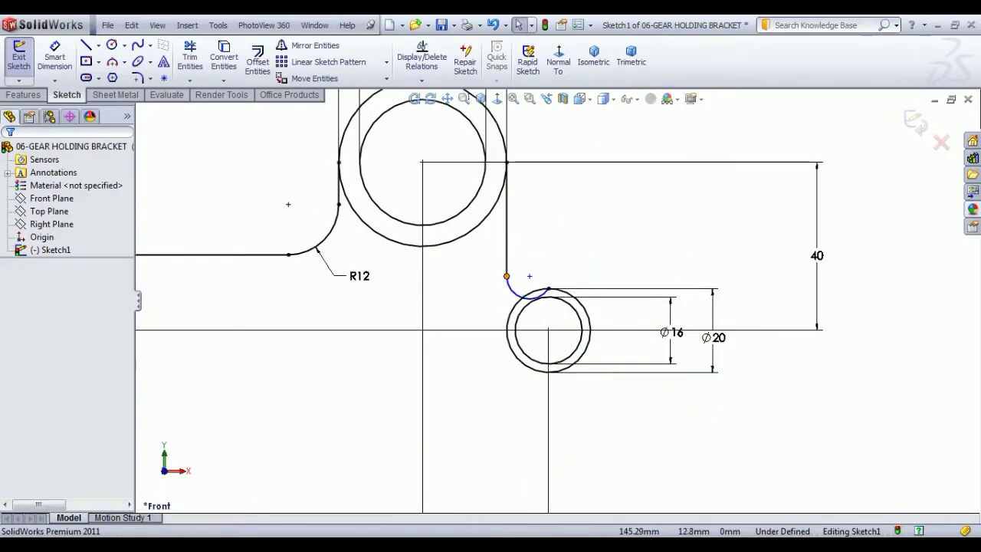
Step: Align the arc's end point vertically with the small circle's top point
click(530, 276)
ctrl+click(549, 289)
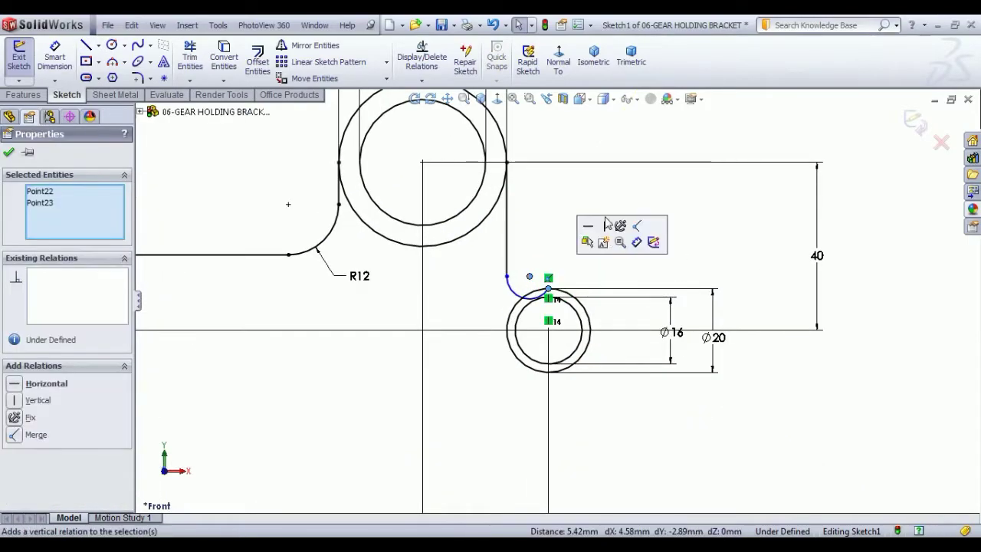
click(606, 225)
click(649, 253)
scroll(557, 298, up, 2)
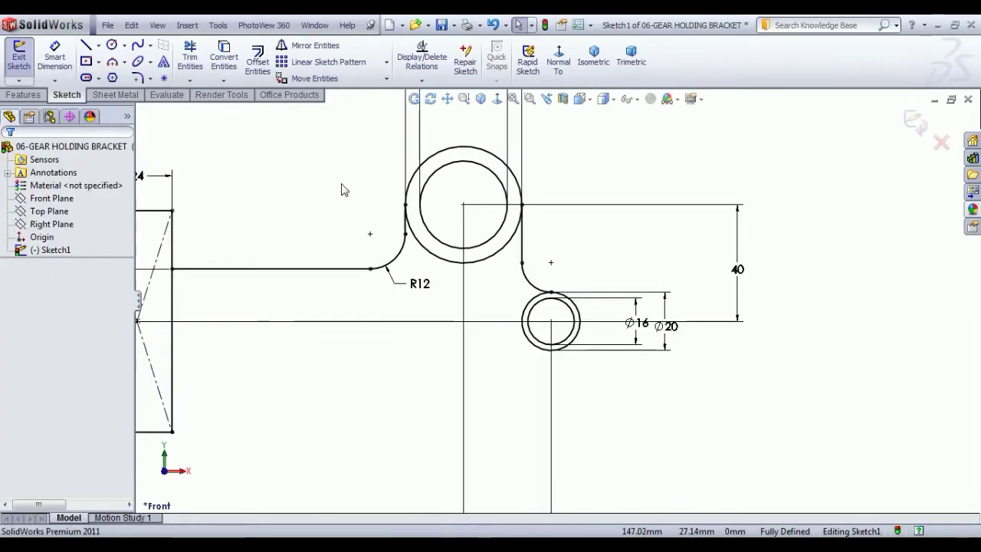
Step: Dimension the connecting arc as R10 and fit the sketch in view
click(54, 55)
click(528, 281)
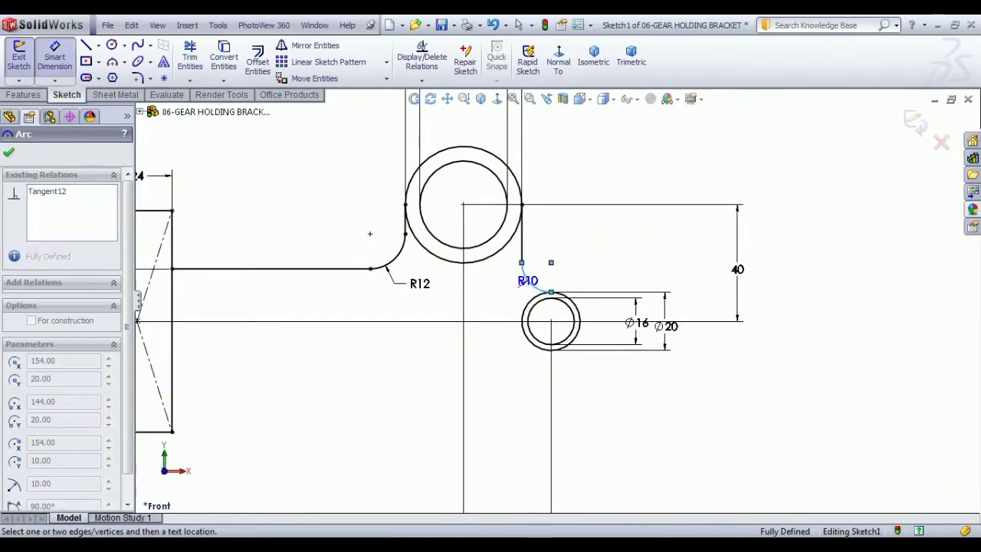
click(495, 301)
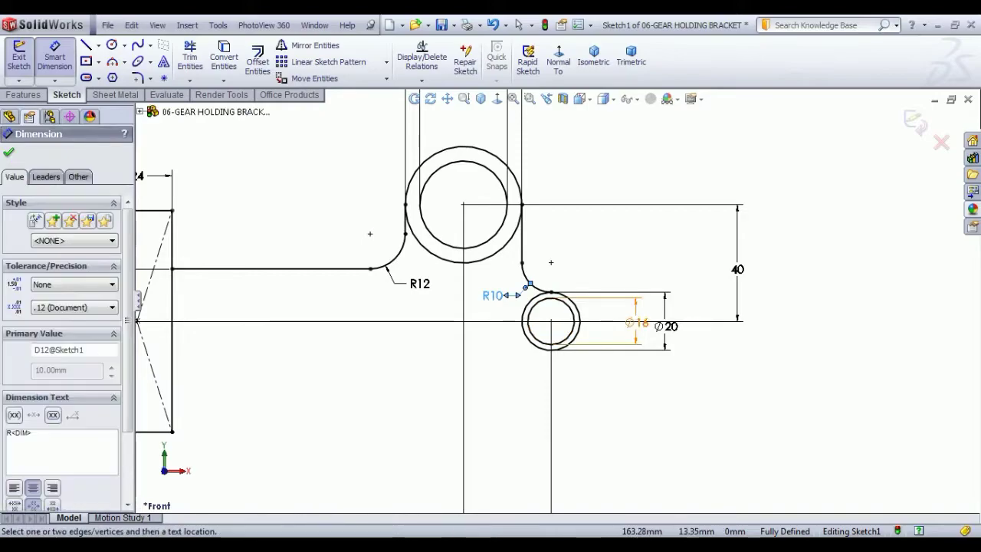
scroll(554, 394, up, 1)
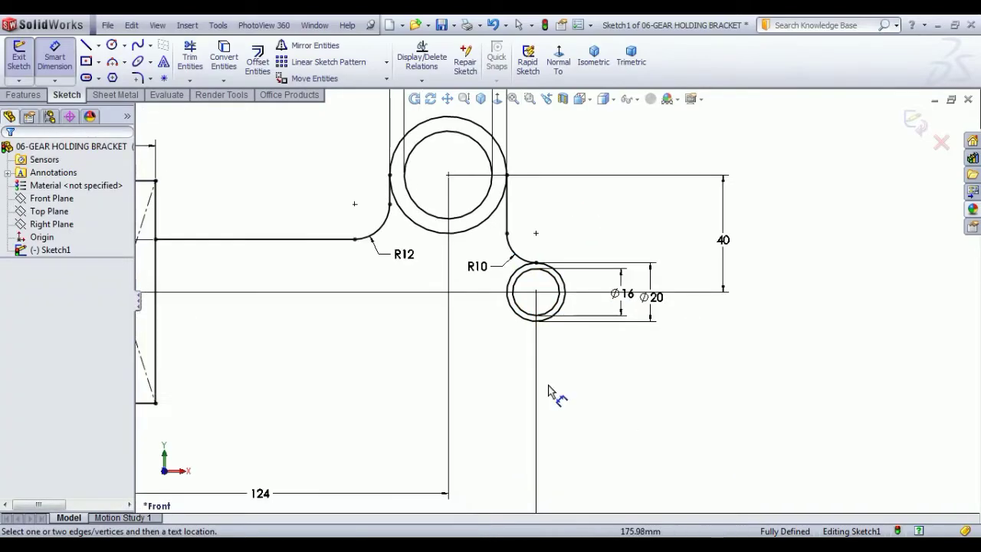
key(f)
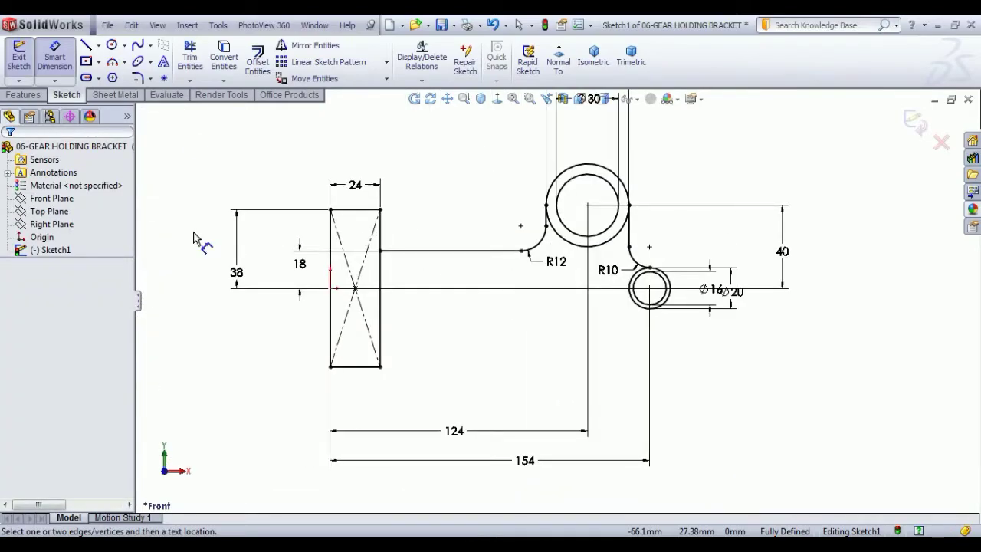
Step: Draw a new circle on the centreline and make it equal to the Ø20 circle
click(112, 46)
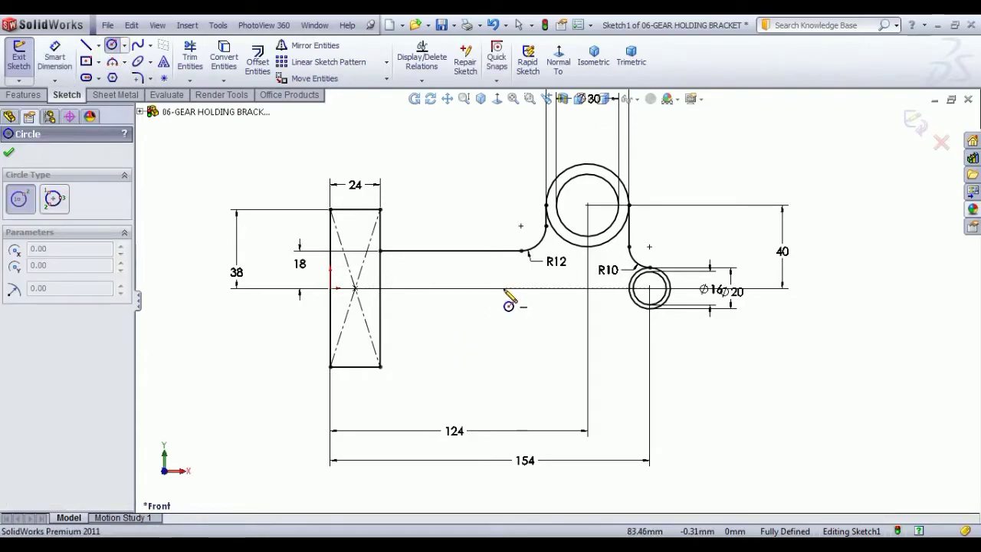
click(503, 288)
click(512, 305)
key(d)
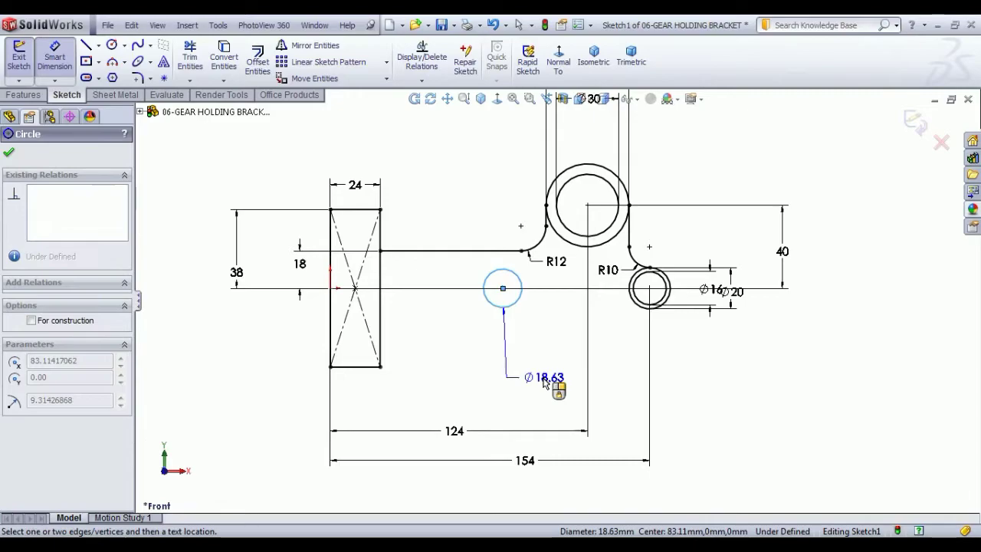
key(Escape)
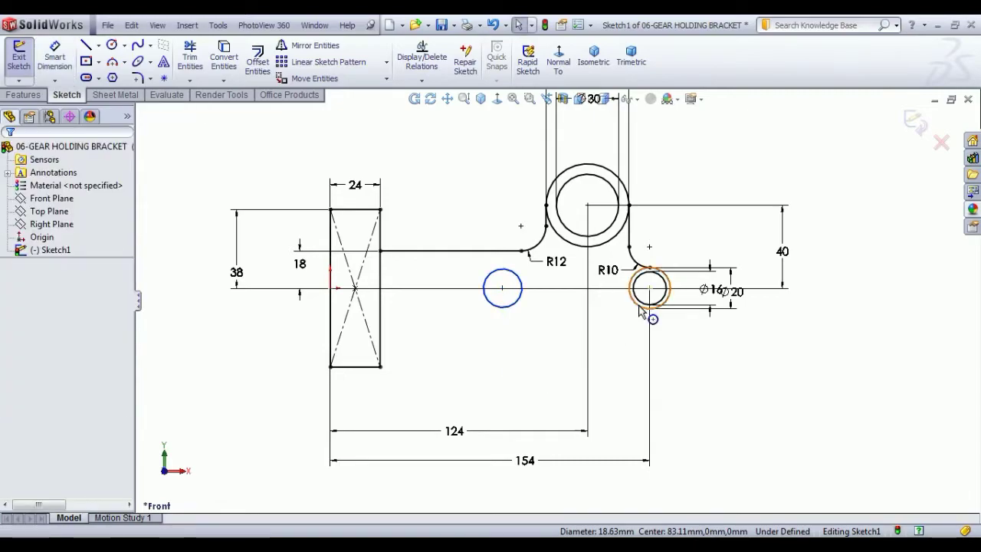
click(640, 306)
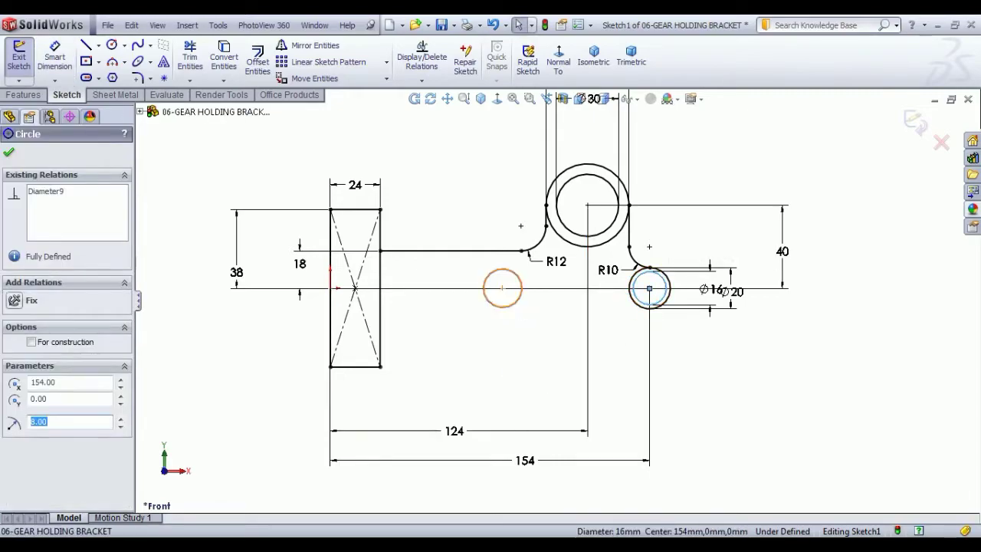
ctrl+click(518, 306)
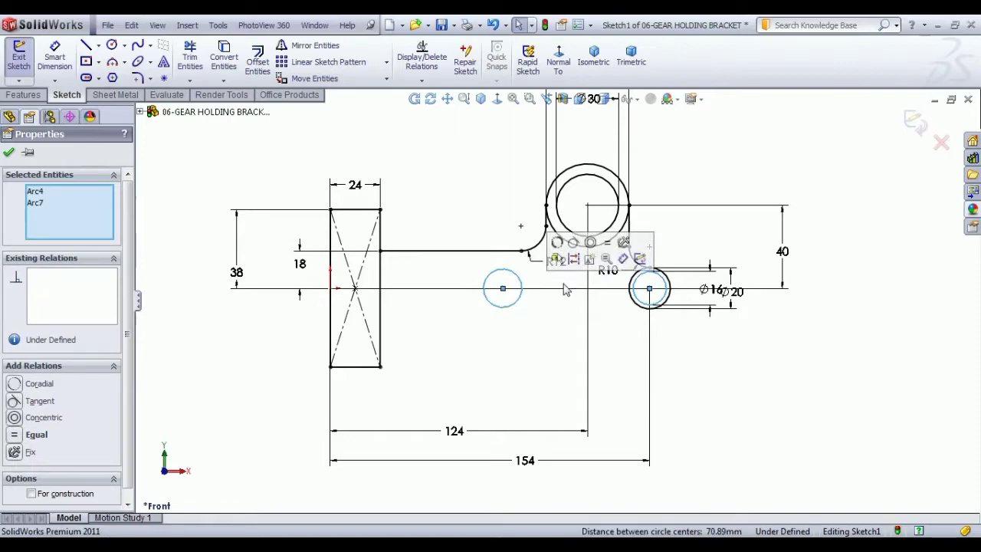
click(607, 242)
click(770, 425)
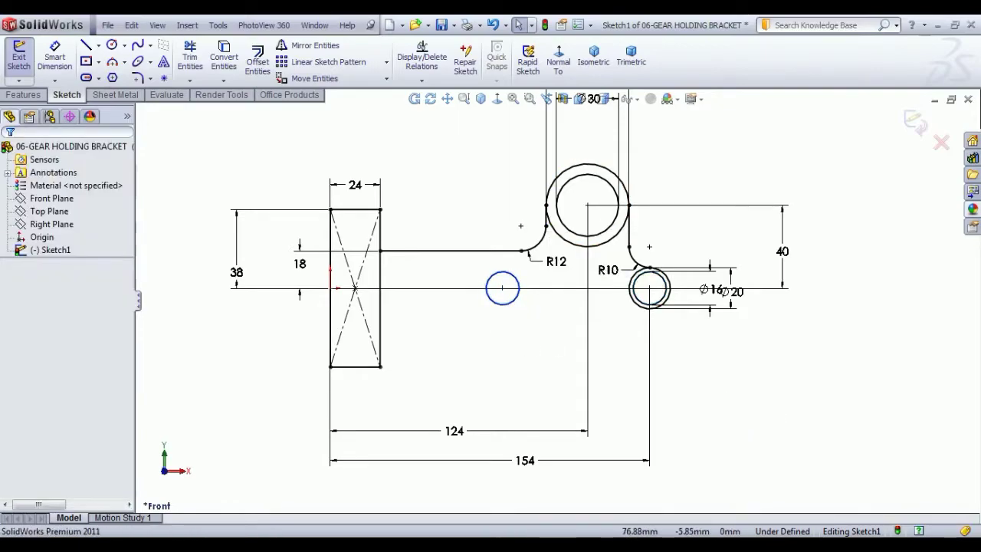
Step: Dimension the new circle's centre 94 from the rectangle's left edge
click(502, 288)
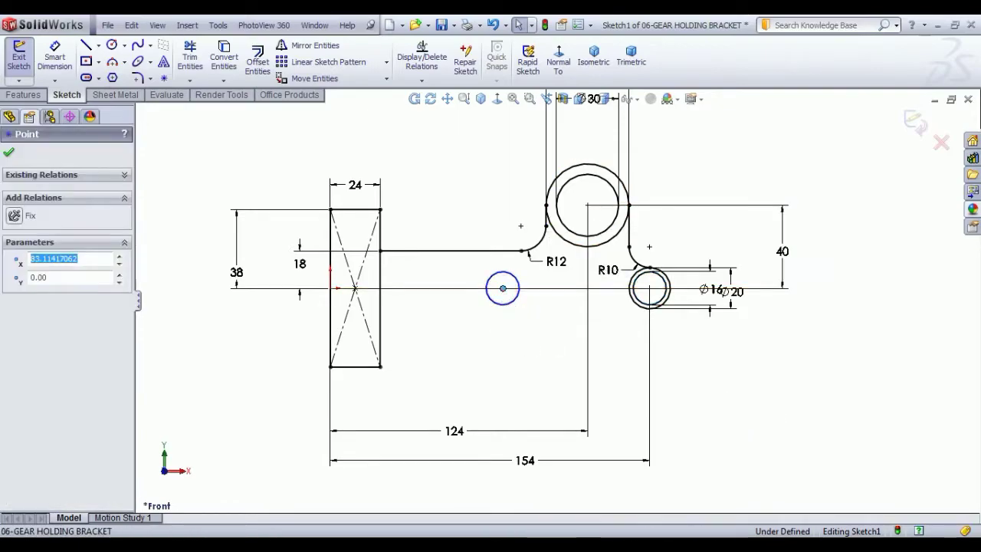
click(54, 55)
click(330, 272)
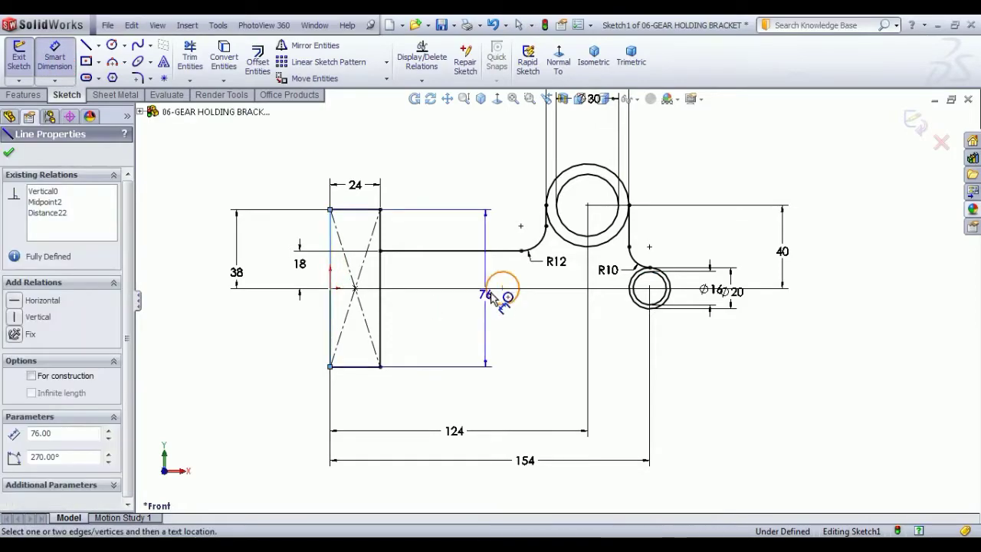
click(503, 289)
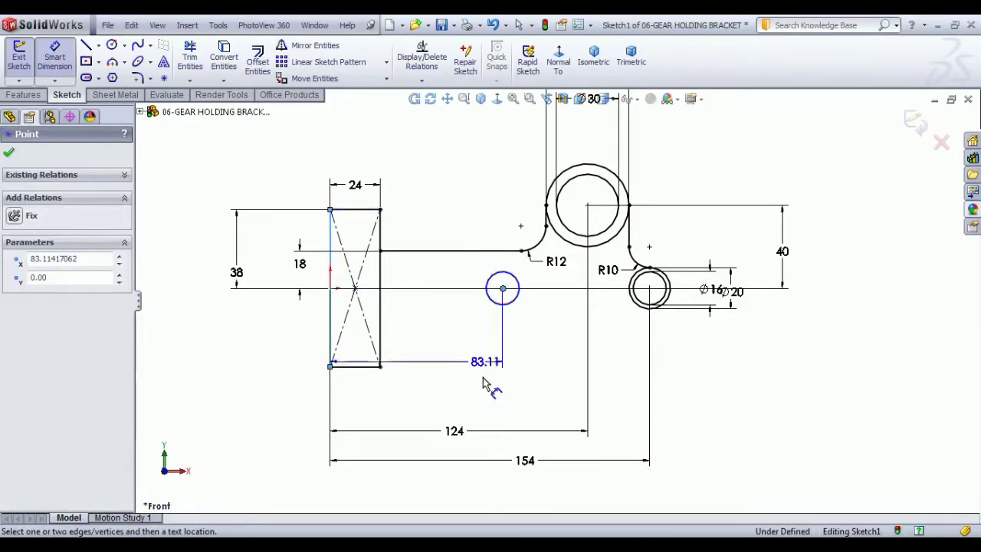
click(452, 412)
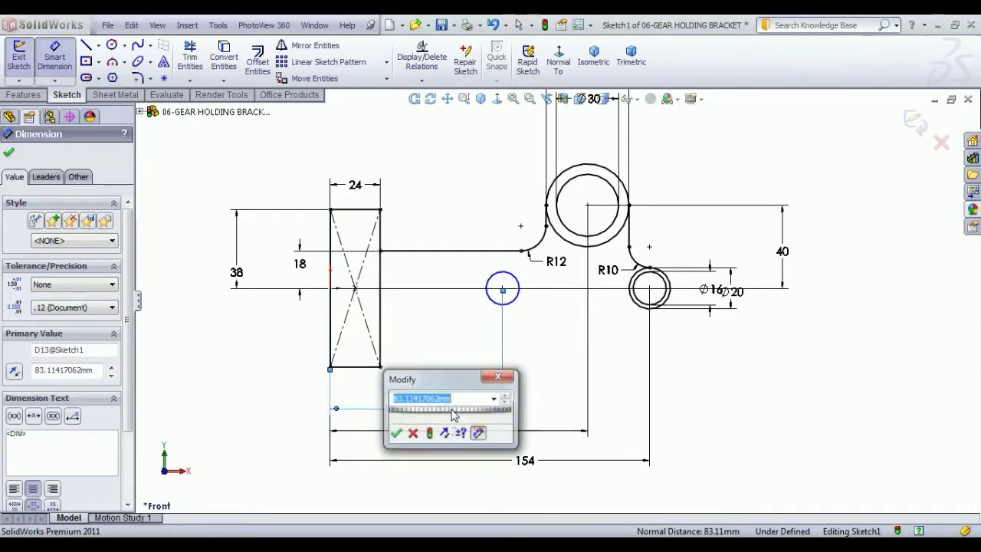
text(94)
key(Return)
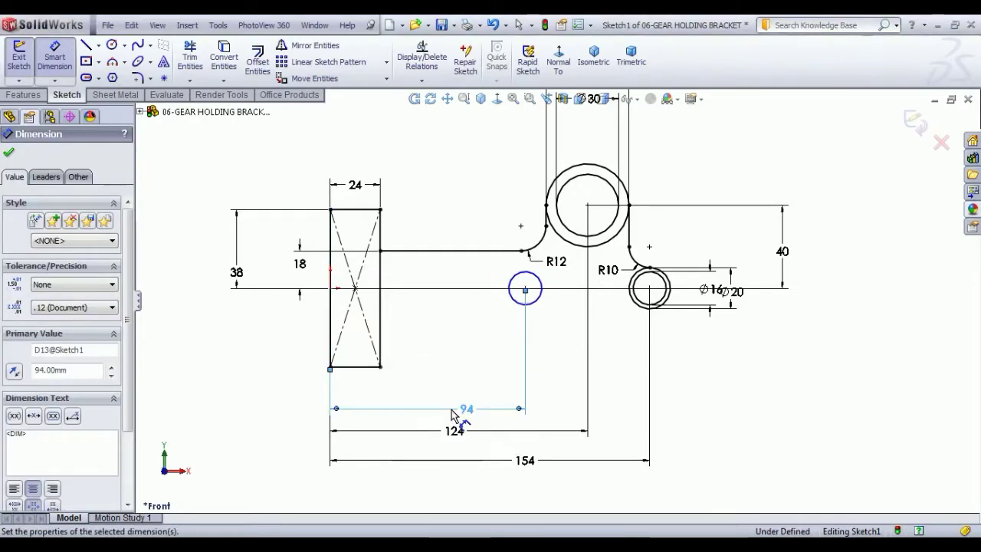
right_click(553, 354)
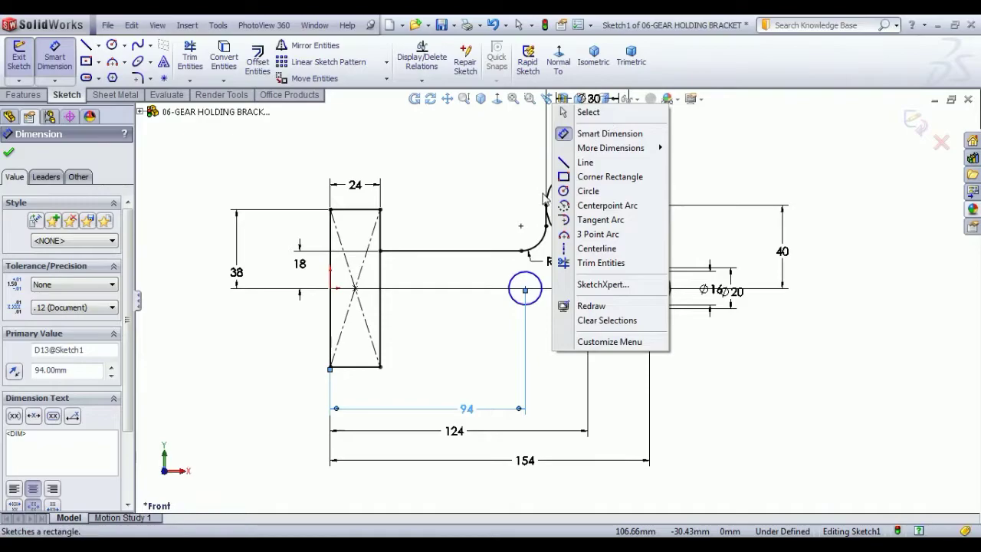
click(588, 112)
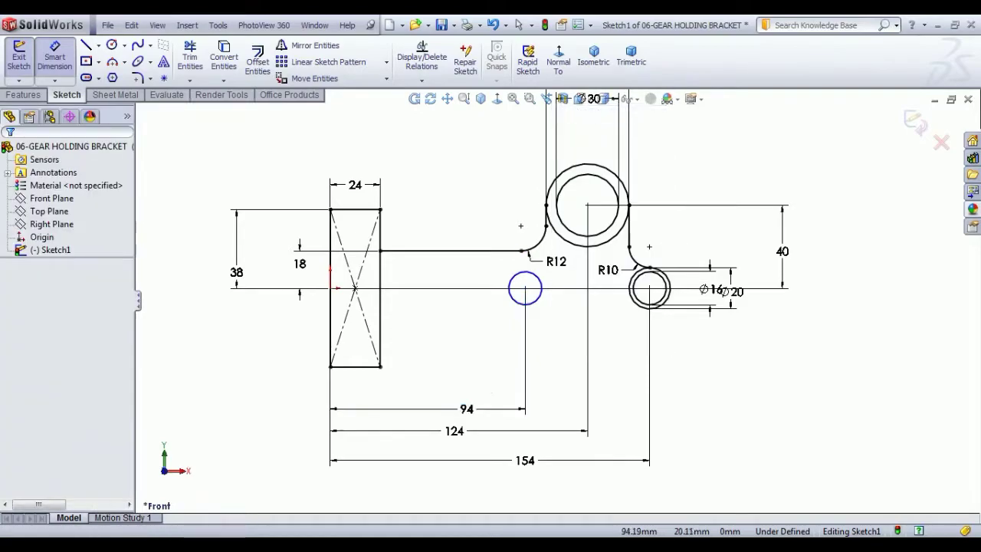
Step: Make the new circle's centre horizontal with the origin
click(525, 290)
ctrl+click(331, 287)
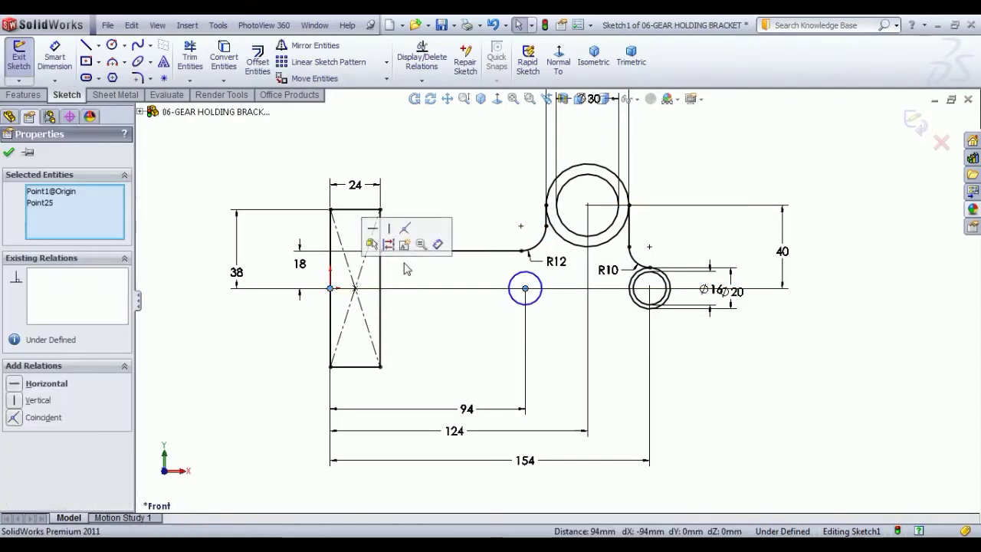
click(372, 228)
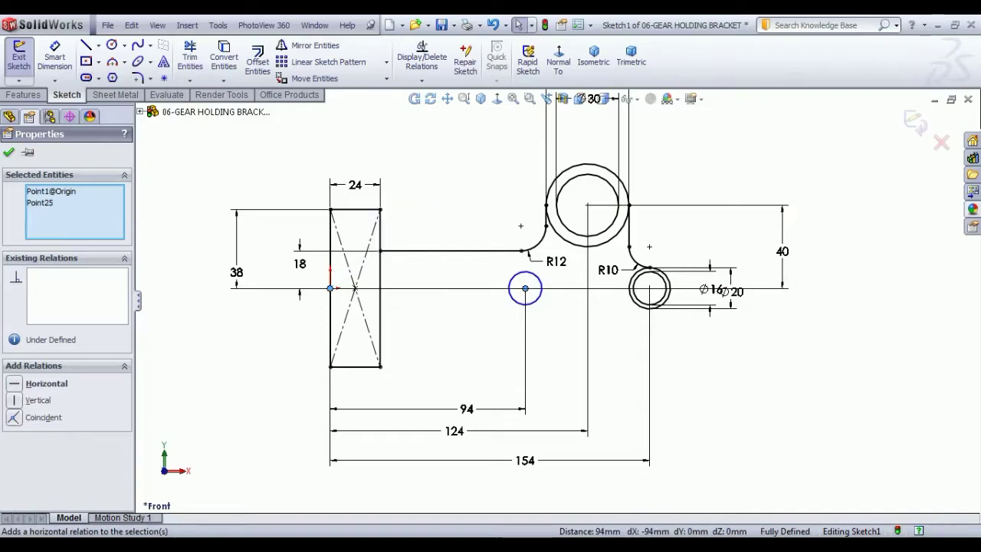
click(769, 419)
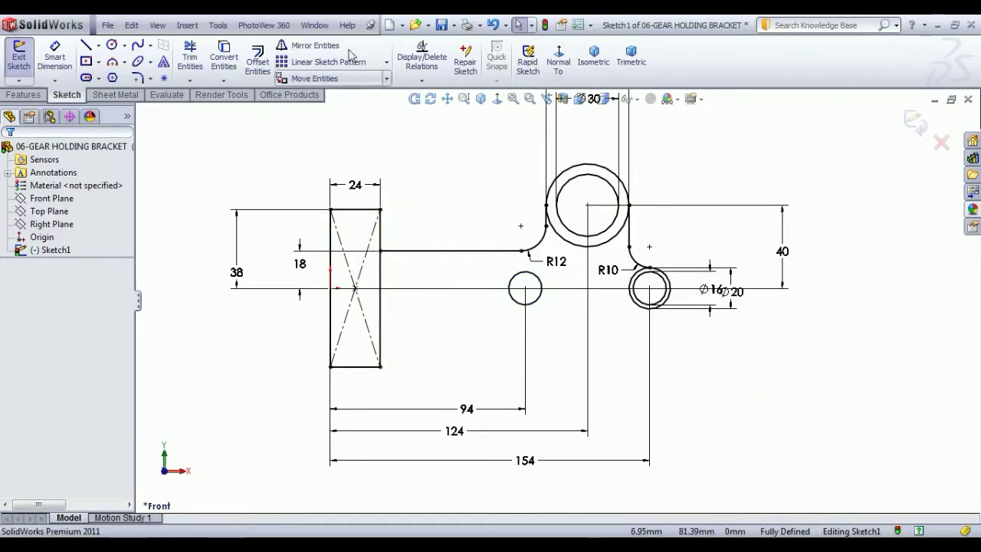
Step: Draw a horizontal centreline from the origin past the small end circle
click(98, 45)
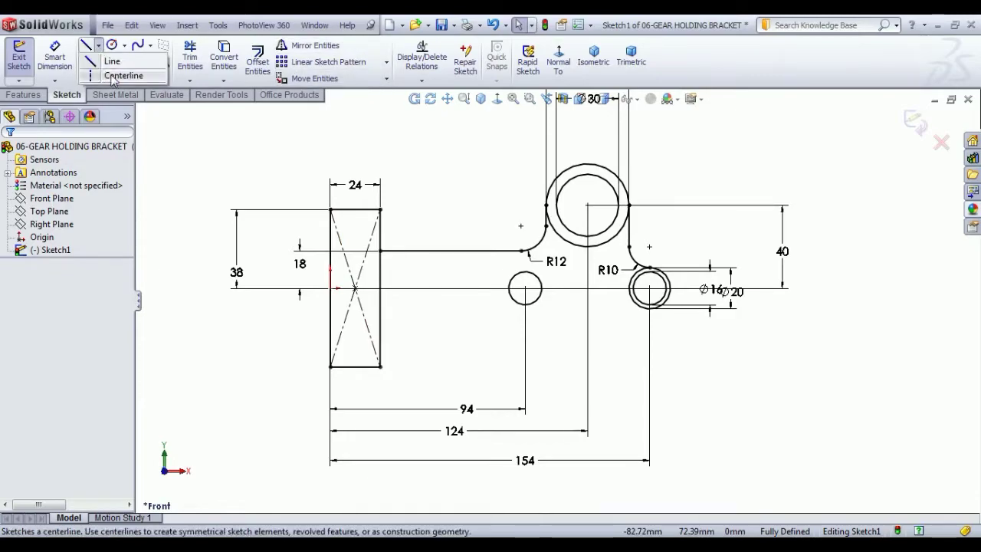
click(115, 76)
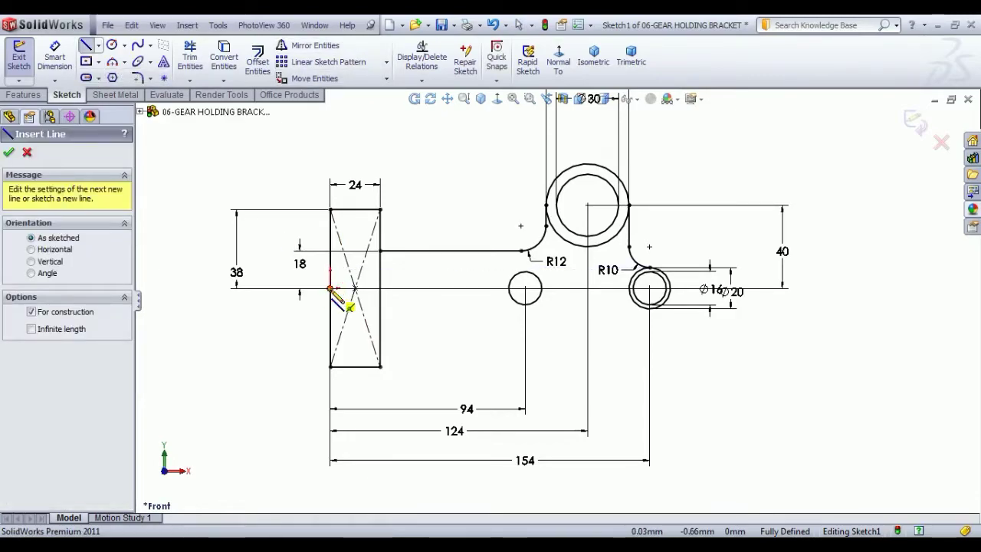
click(330, 289)
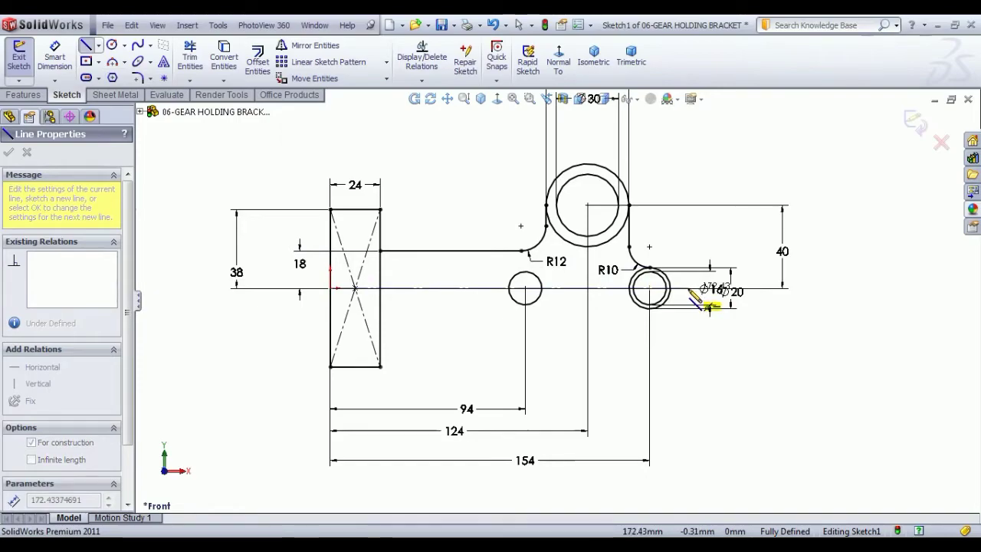
click(688, 289)
right_click(799, 260)
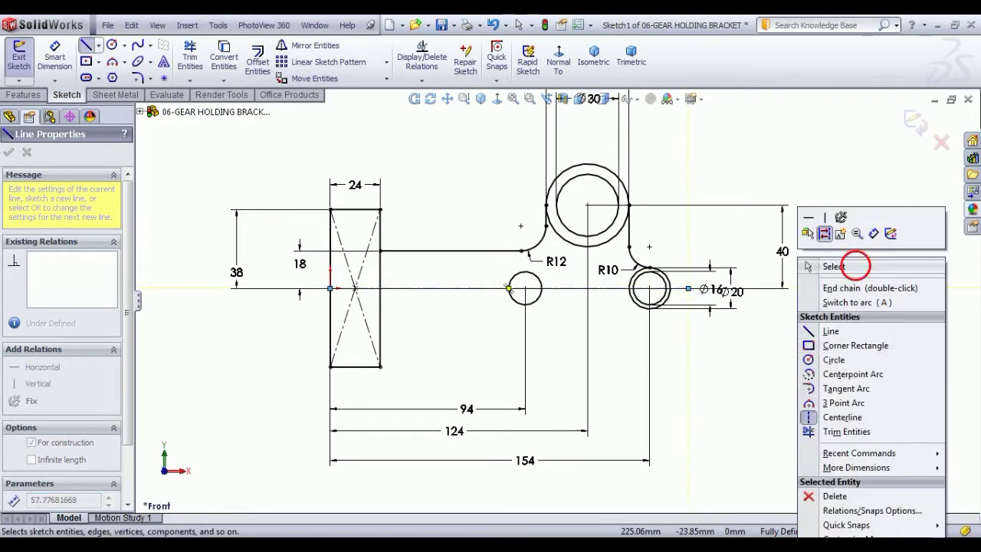
click(855, 265)
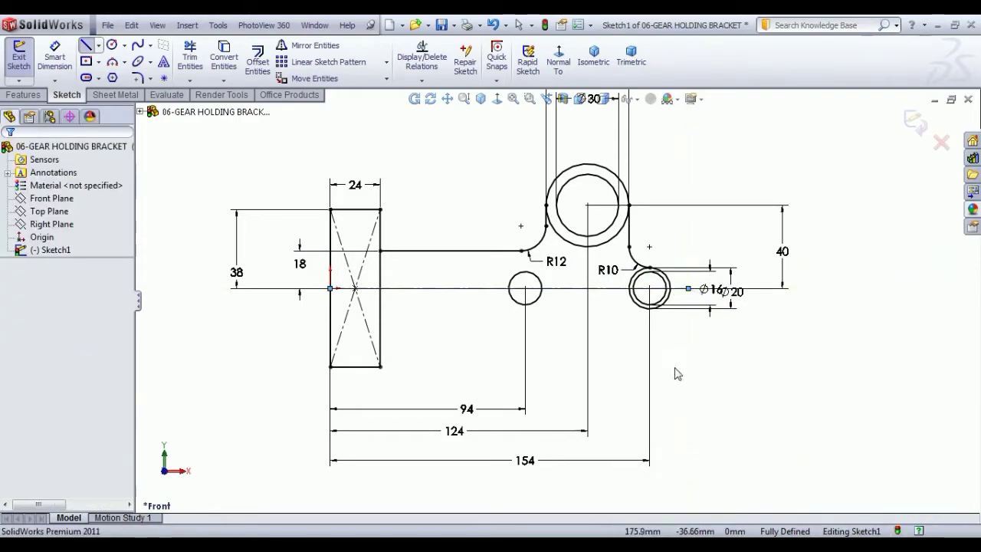
Step: Mirror the upper arm, R12 arc, large circles and R10 side about the centreline
click(310, 46)
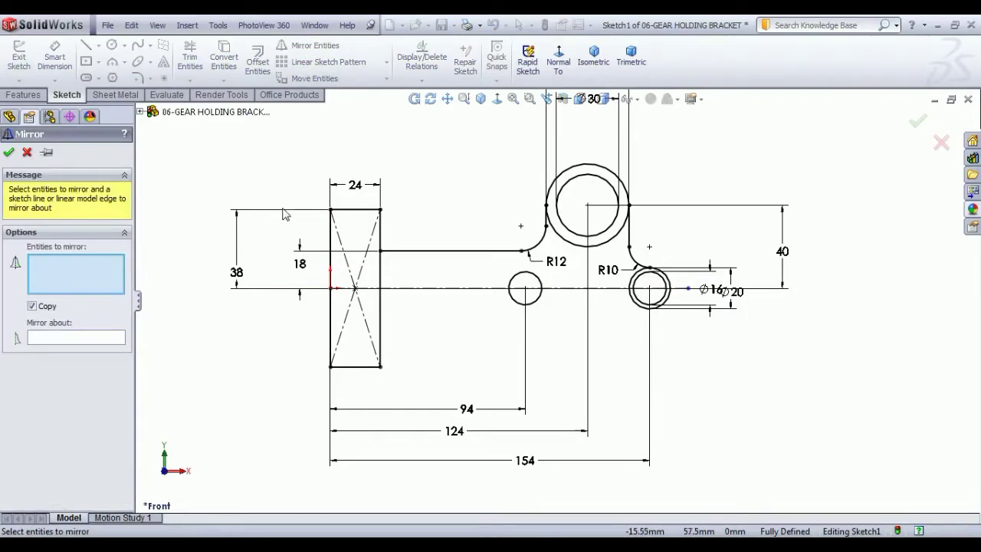
click(426, 255)
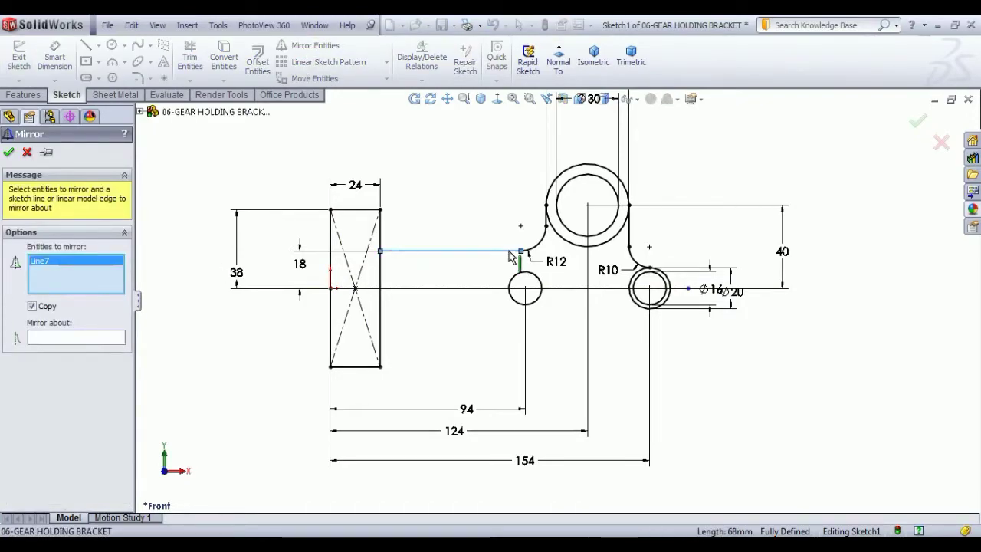
click(539, 242)
click(545, 218)
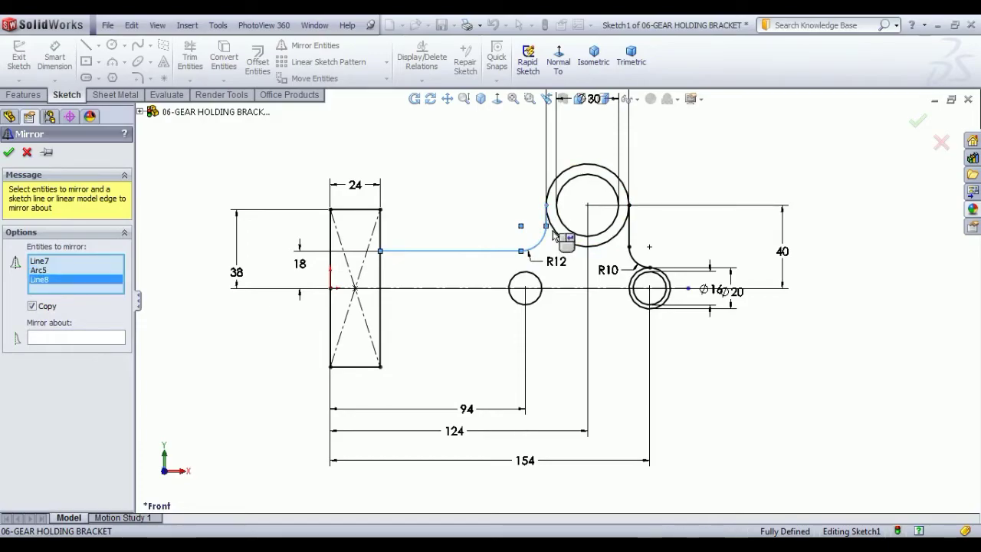
click(551, 225)
click(571, 234)
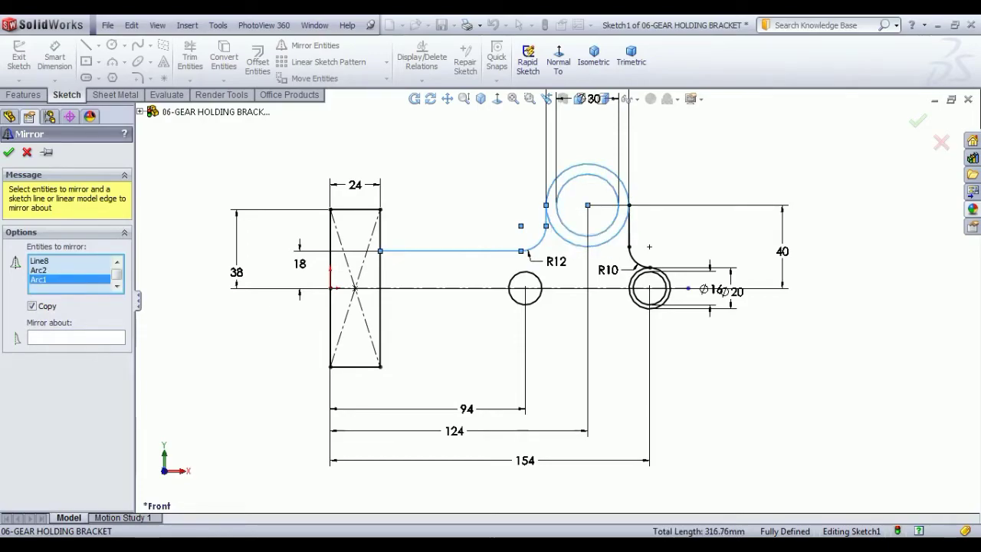
click(629, 230)
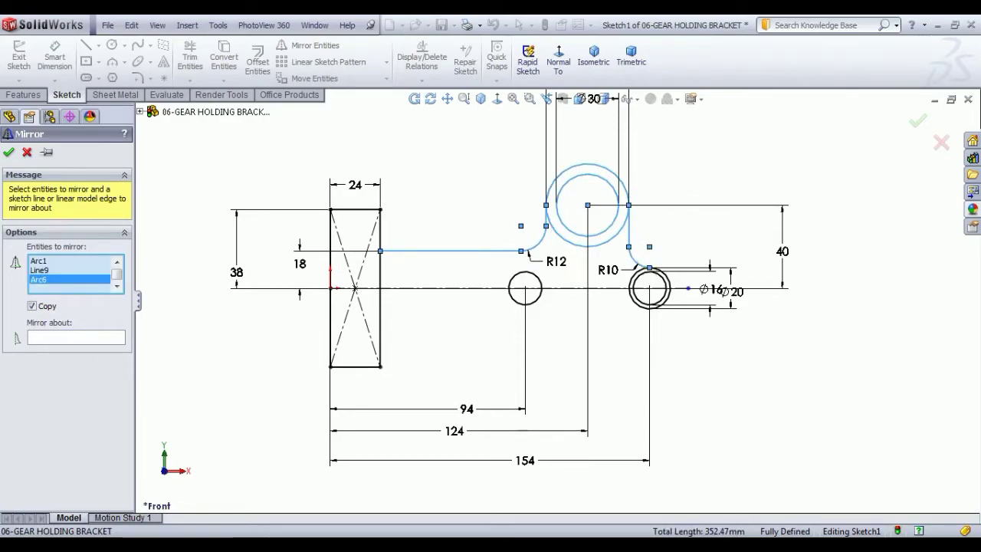
click(77, 338)
click(414, 289)
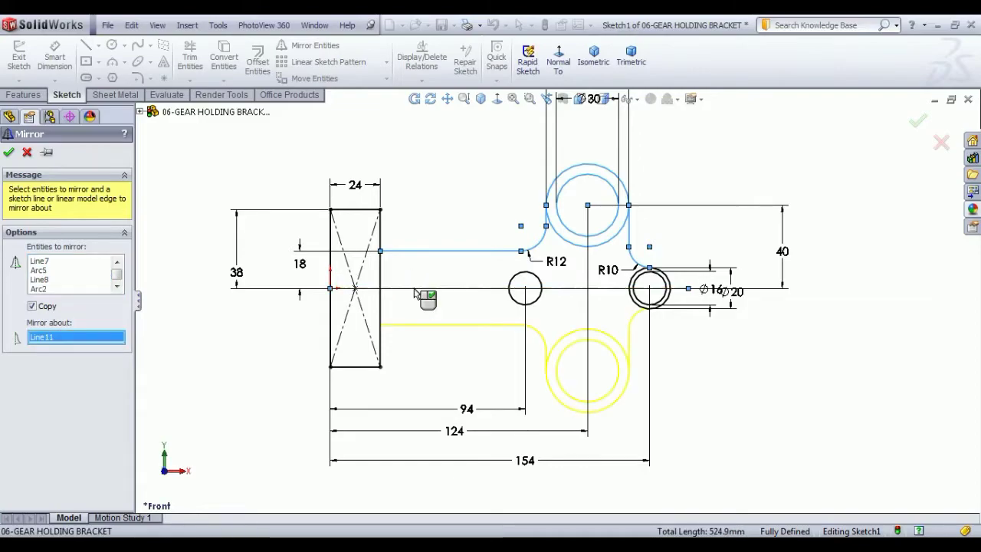
key(Return)
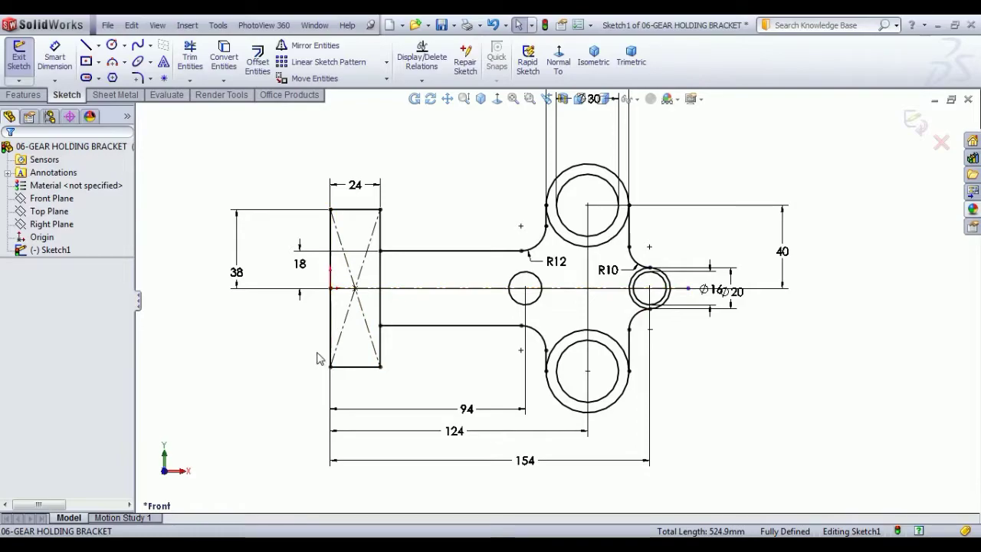
Step: Power-trim the rectangle's right edge, the left half of the Ø20 circle and the inner arc
key(z)
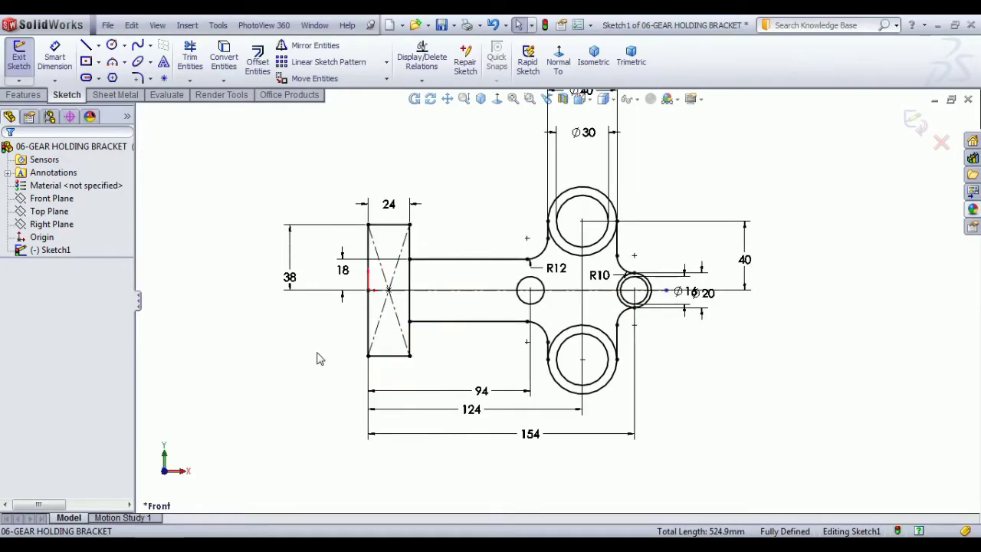
scroll(319, 359, down, 1)
click(190, 57)
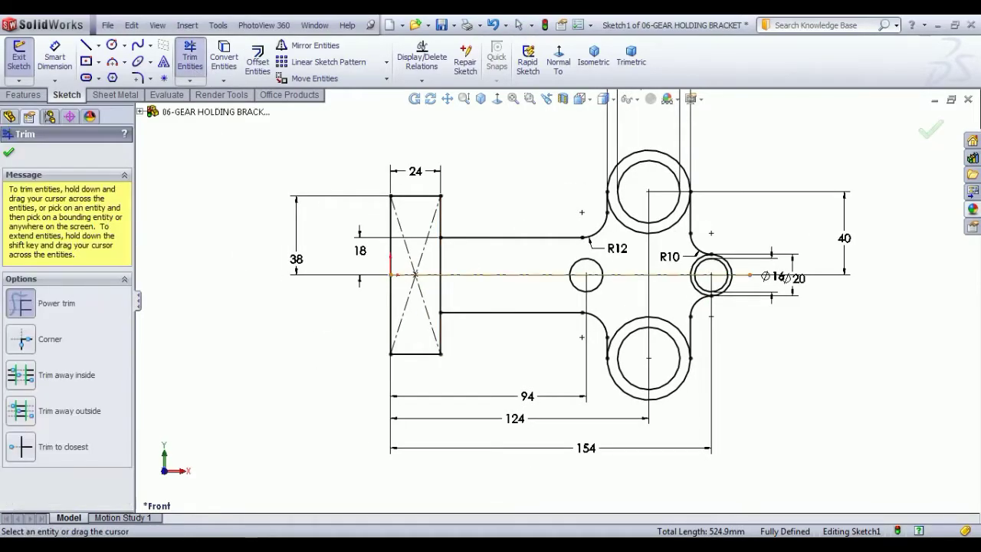
drag(450, 253, 439, 256)
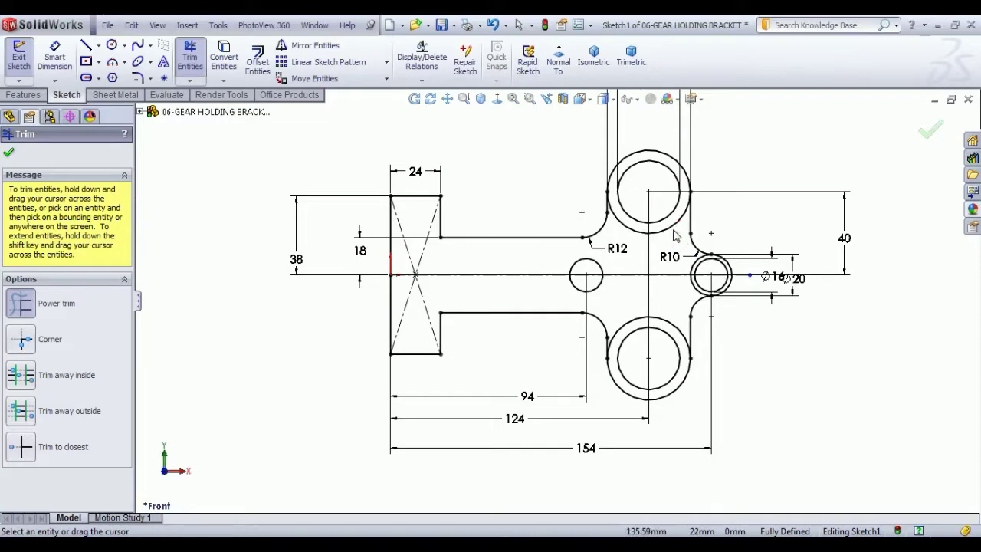
scroll(721, 263, down, 3)
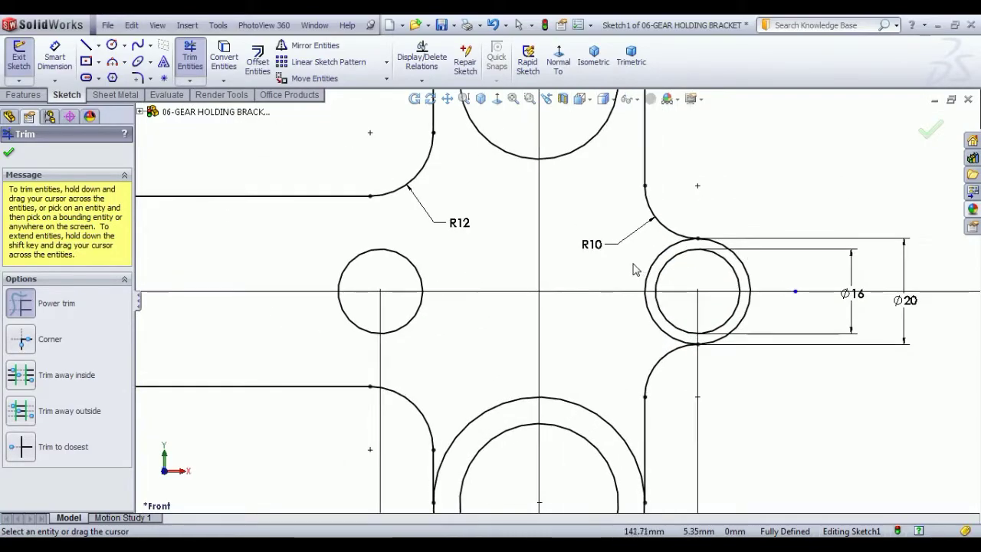
drag(642, 329, 661, 329)
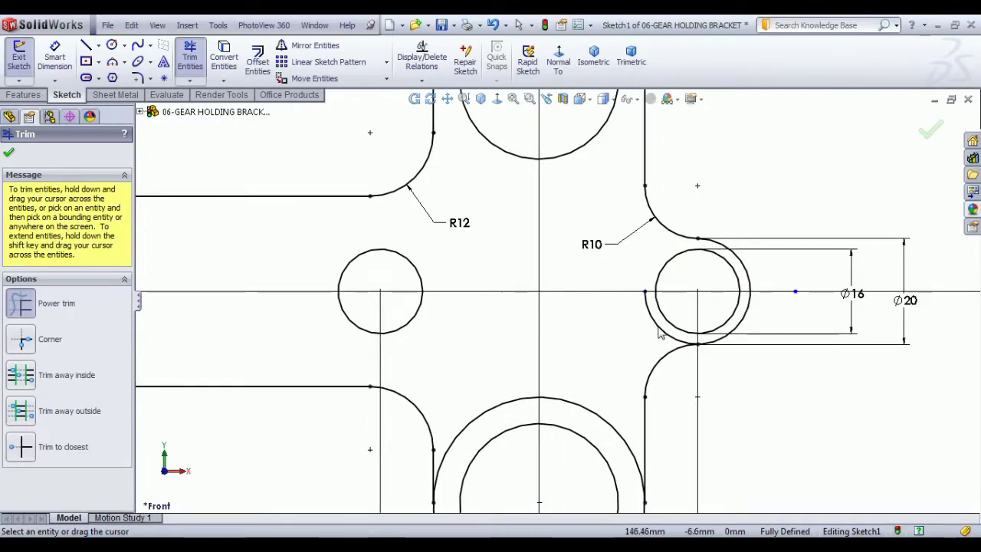
drag(581, 405, 581, 413)
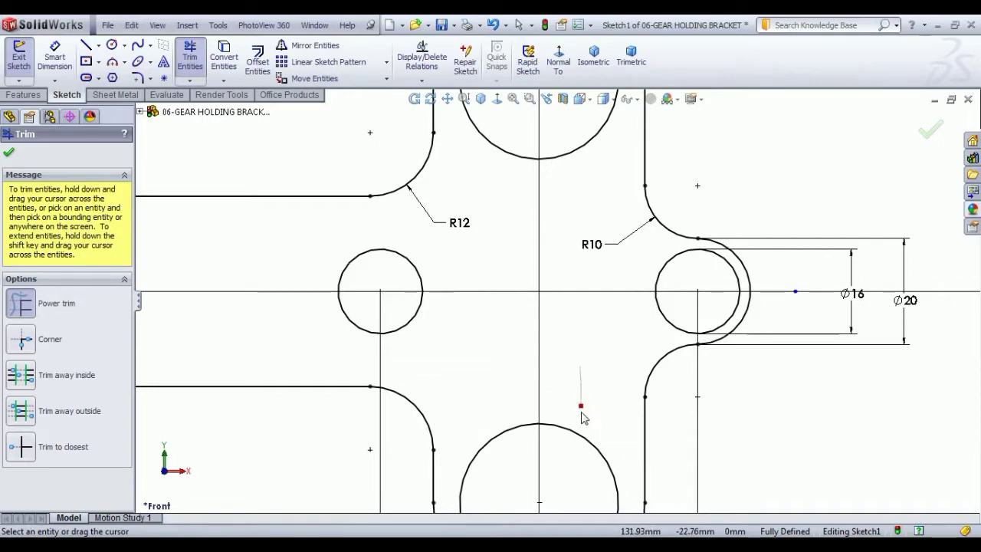
scroll(581, 418, up, 3)
scroll(476, 378, up, 1)
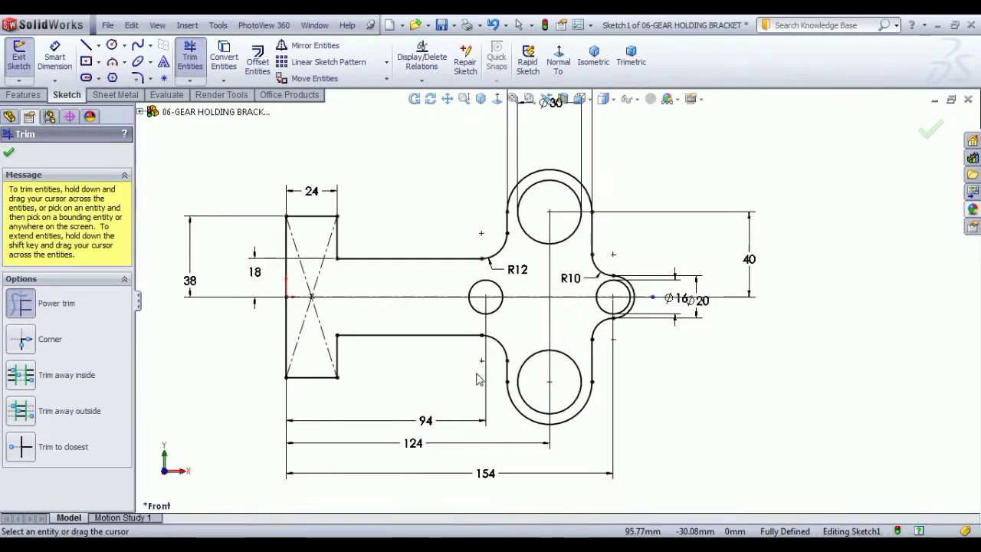
right_click(394, 206)
click(420, 209)
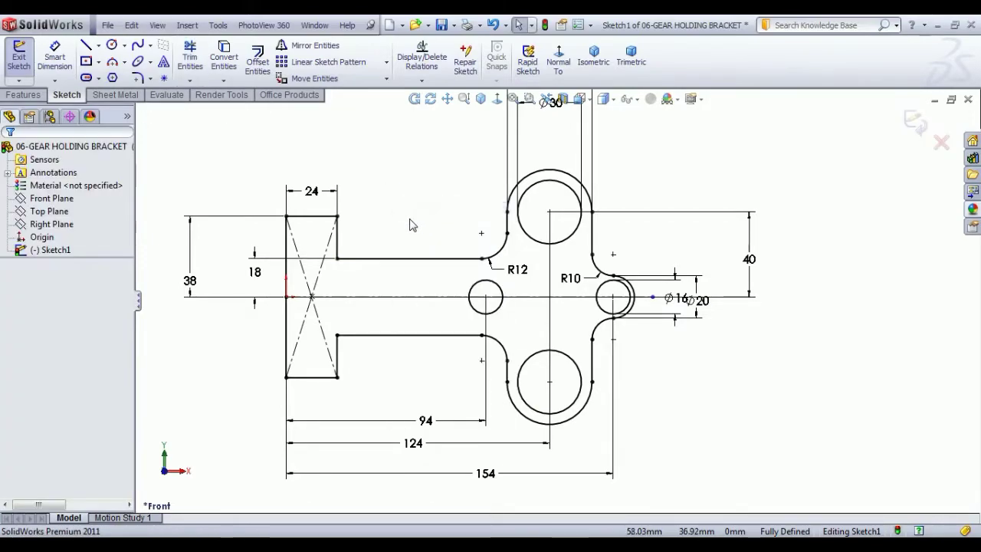
Step: Apply the pending 10 mm fillets where the arms meet the rectangle
key(f)
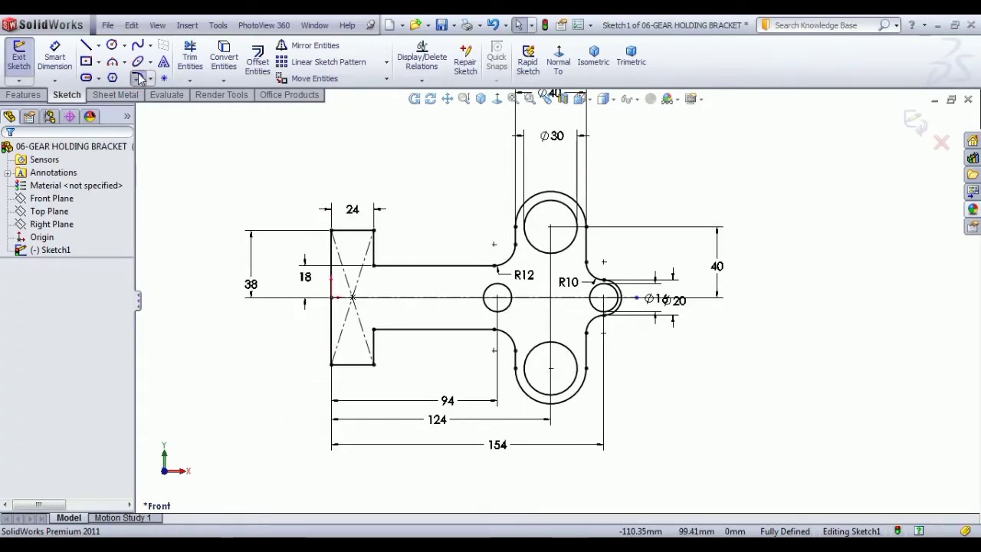
click(138, 77)
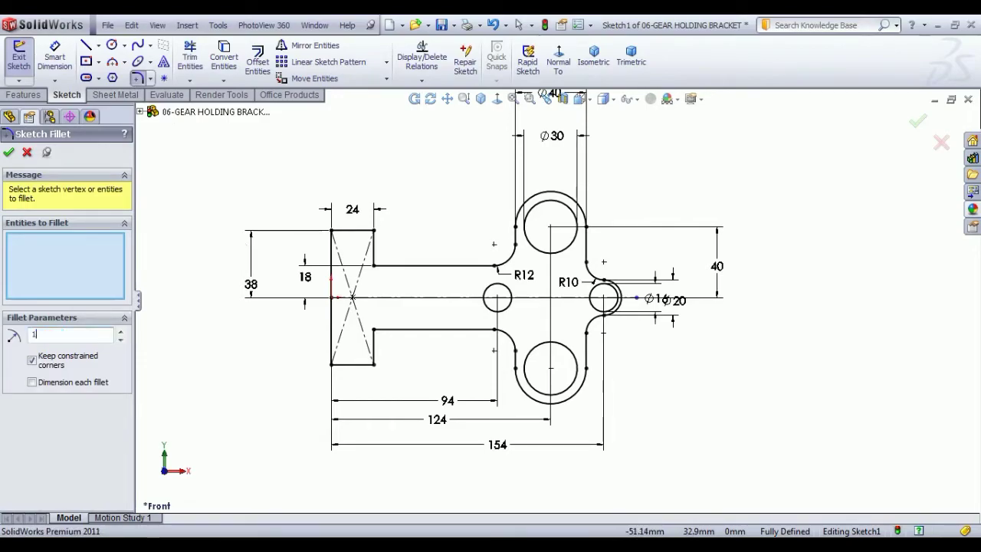
click(374, 265)
click(375, 331)
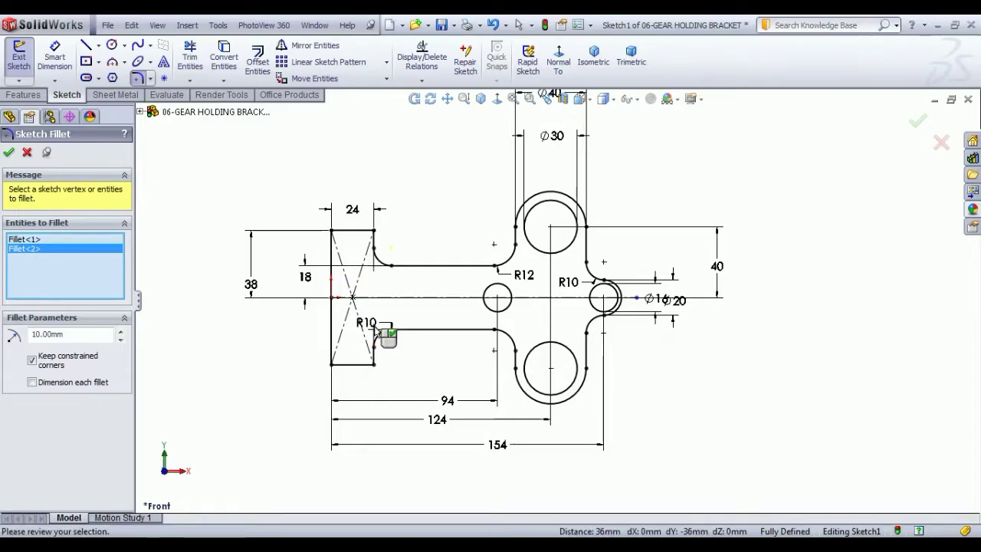
key(Return)
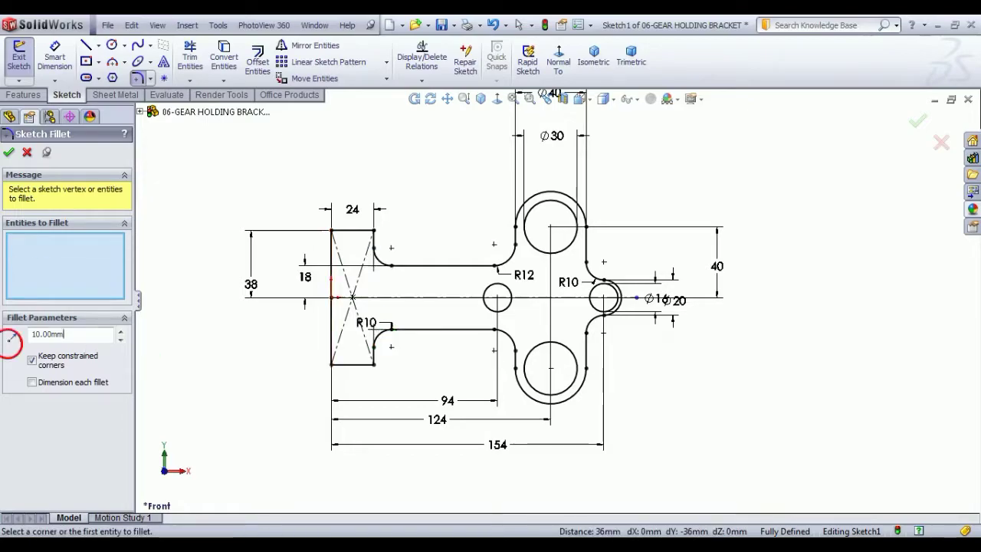
Step: Add 5 mm fillets to the end block's top and bottom corners
key(ctrl+a)
text(5)
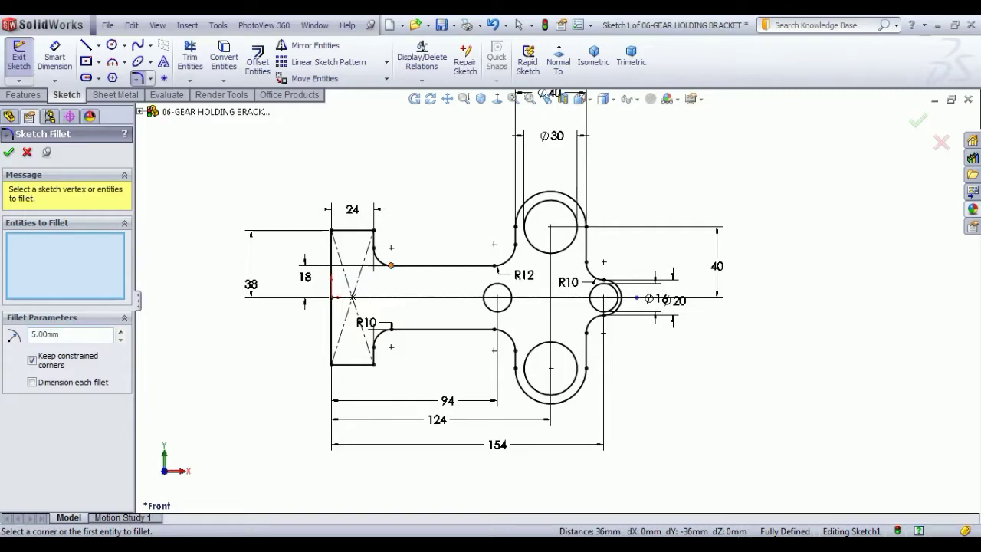
click(374, 231)
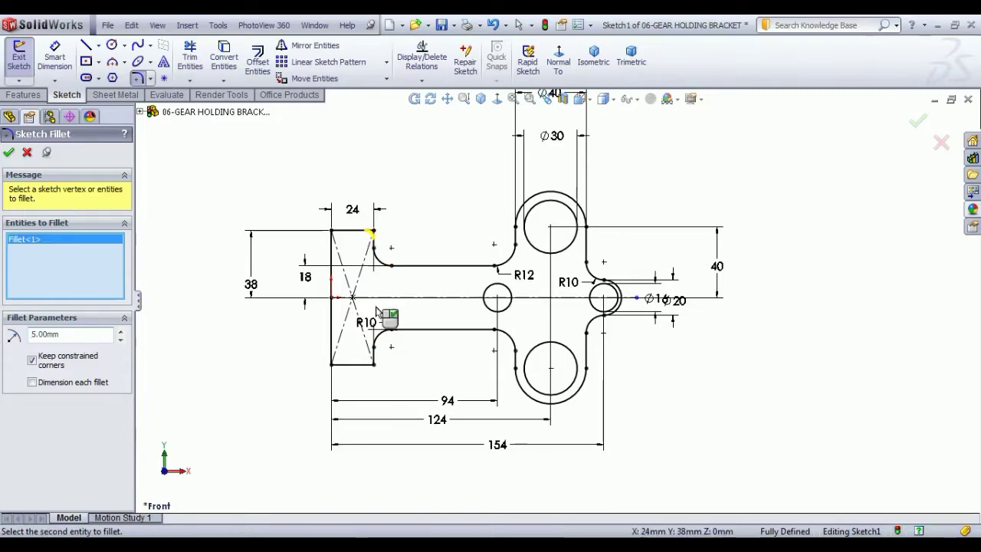
click(375, 366)
key(Return)
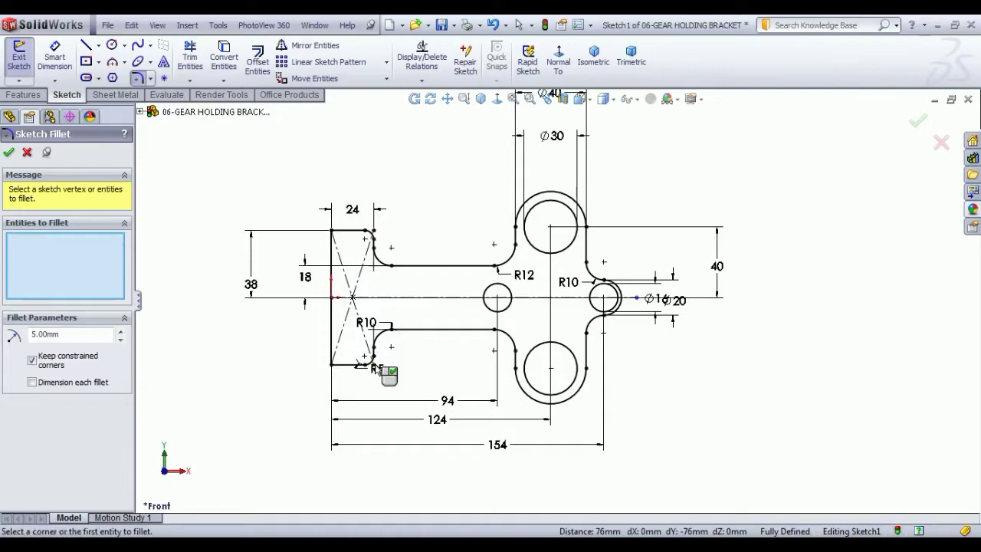
key(Escape)
Step: Extrude the bracket sketch 20 mm with a Mid Plane end condition as Boss-Extrude1
key(f)
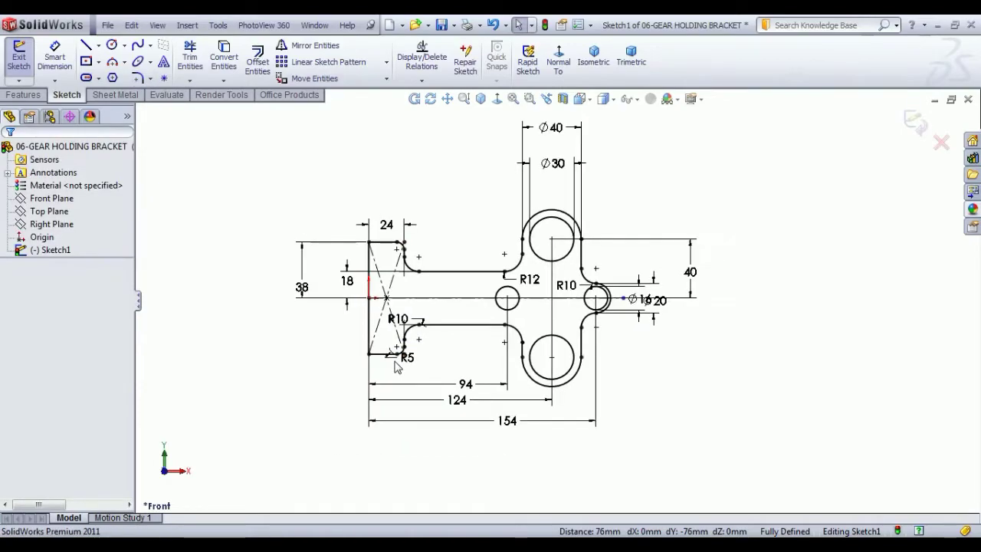
click(19, 59)
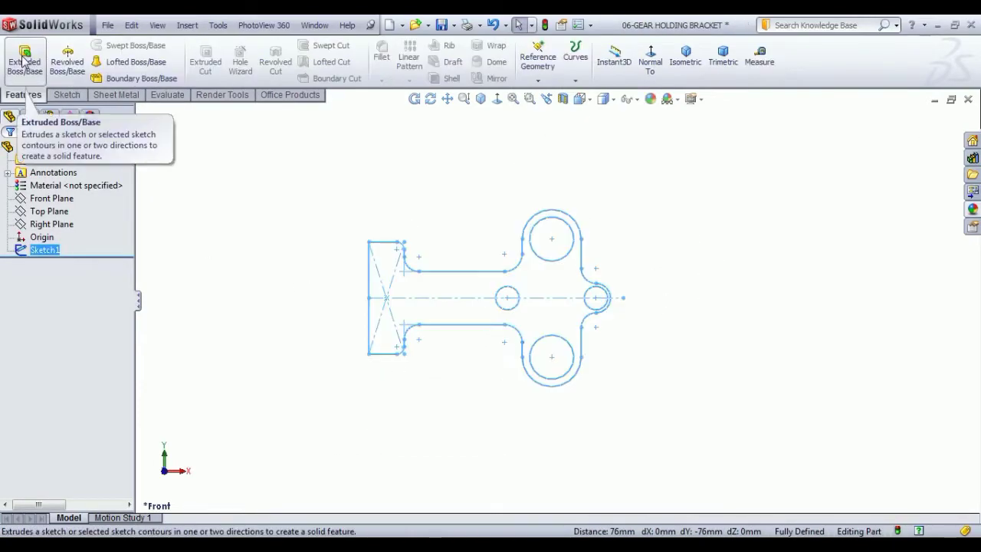
click(24, 61)
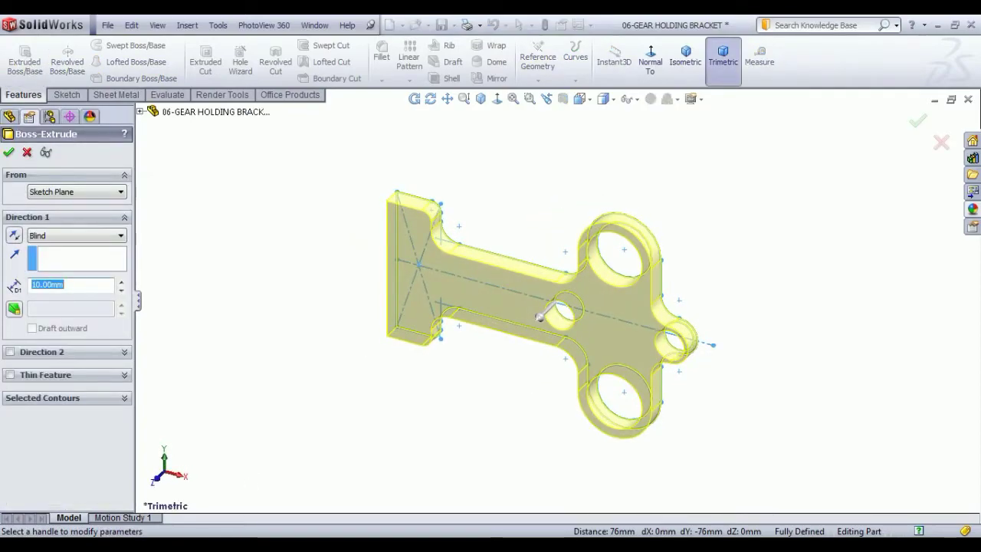
click(121, 281)
click(107, 236)
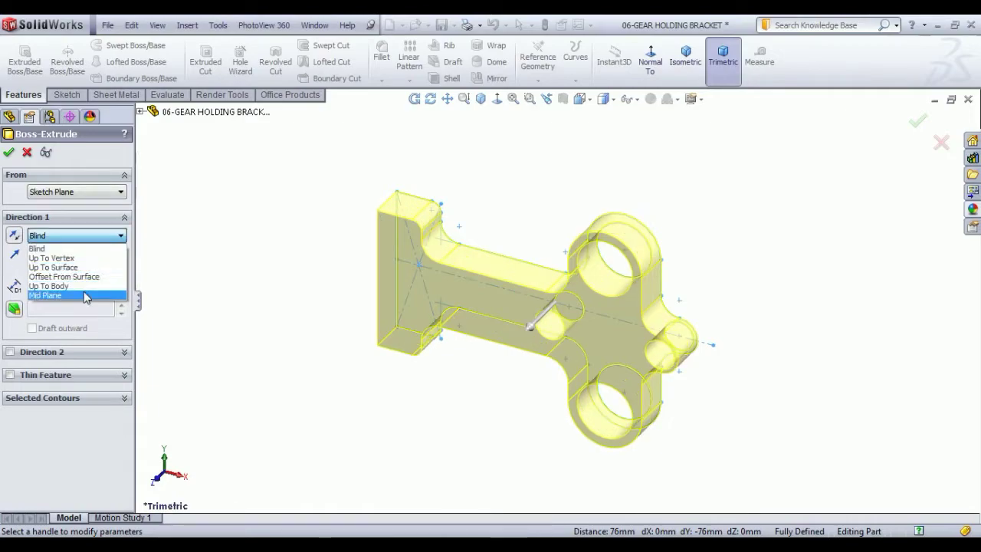
click(62, 296)
click(9, 152)
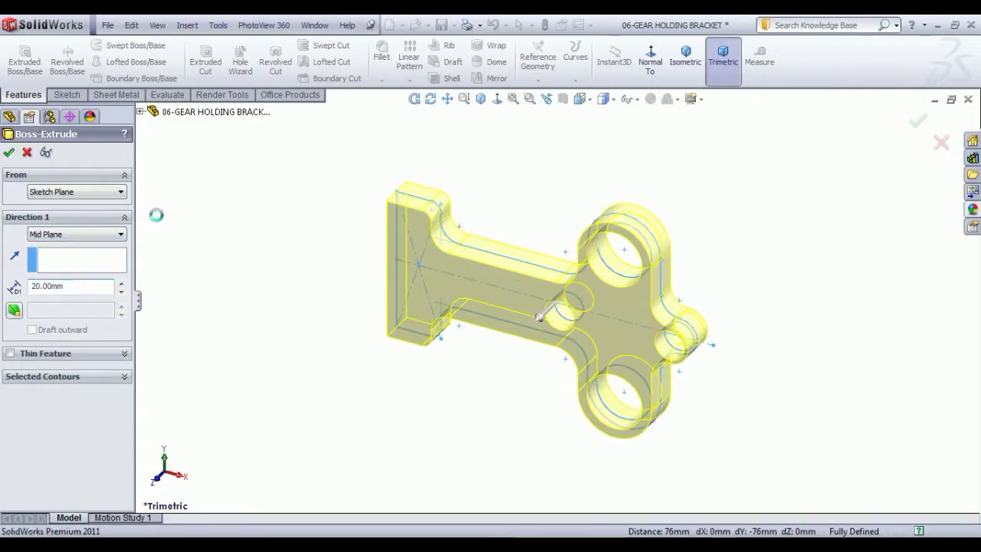
mouse_move(460, 200)
middle_down()
mouse_move(504, 230)
mouse_move(472, 282)
mouse_move(460, 283)
mouse_move(559, 197)
middle_up()
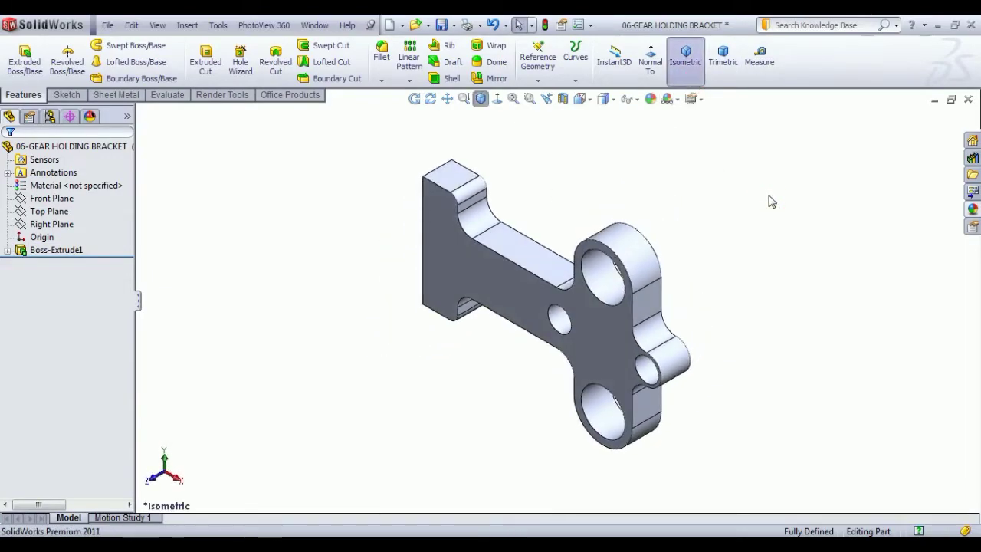
Step: Start Sketch2 on the Front Plane, viewed normal, and convert the hole edges into sketch circles
click(27, 199)
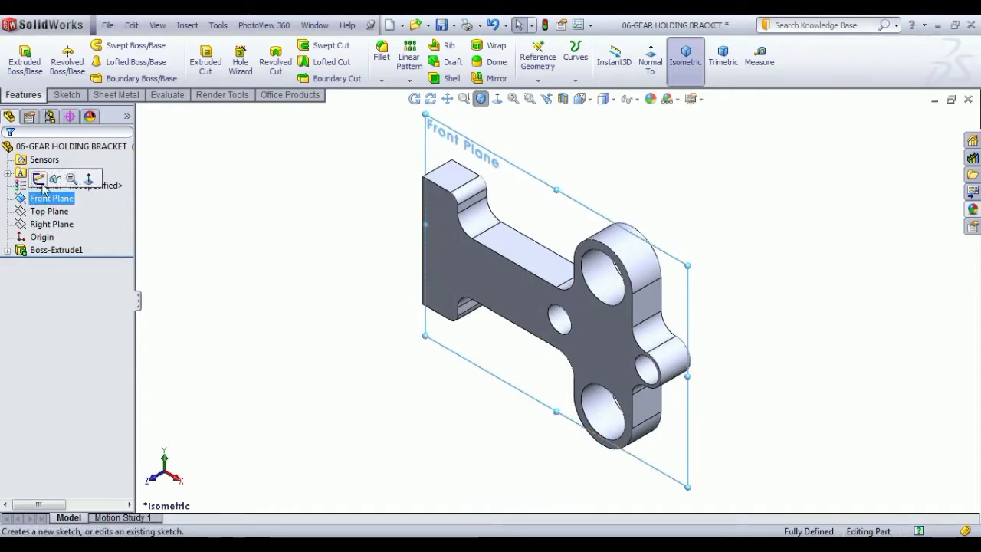
click(41, 182)
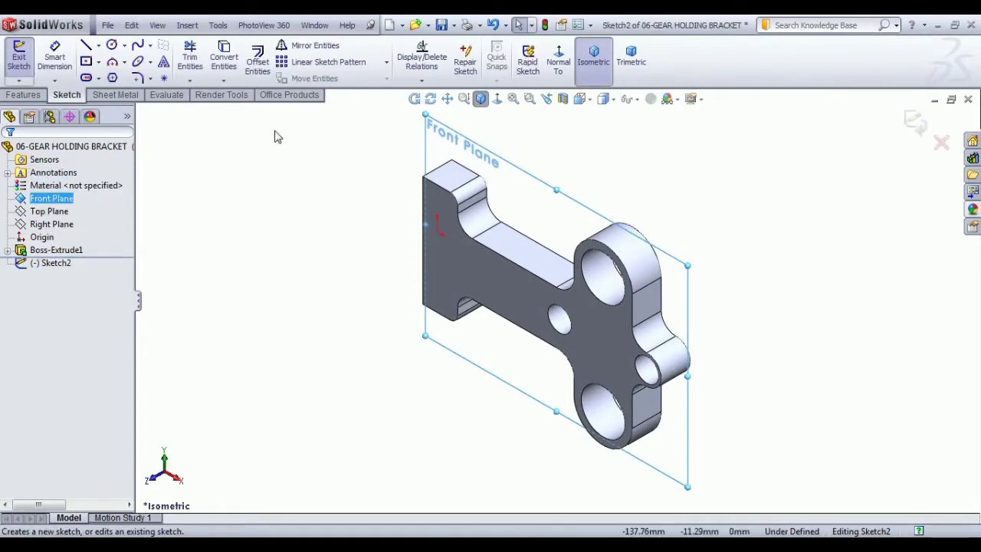
click(558, 57)
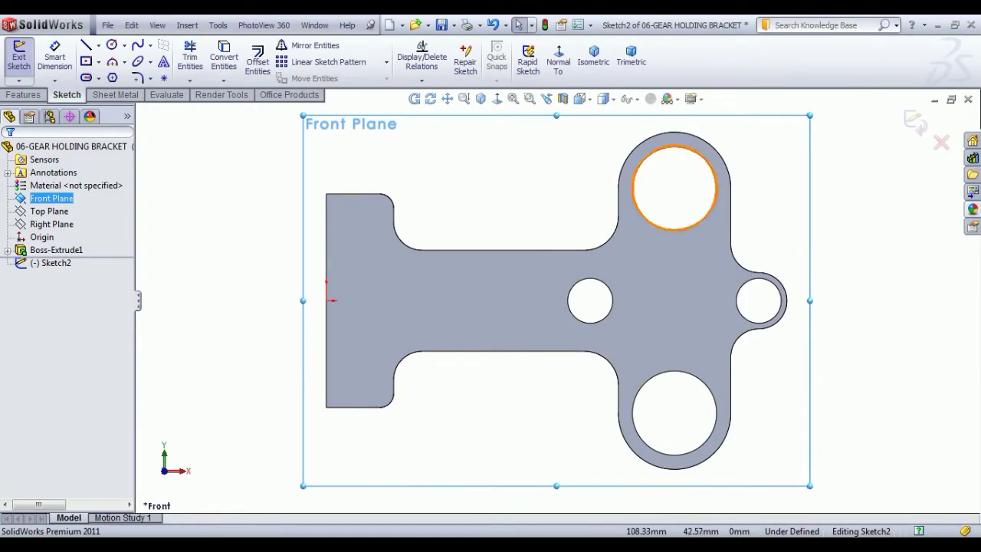
click(635, 188)
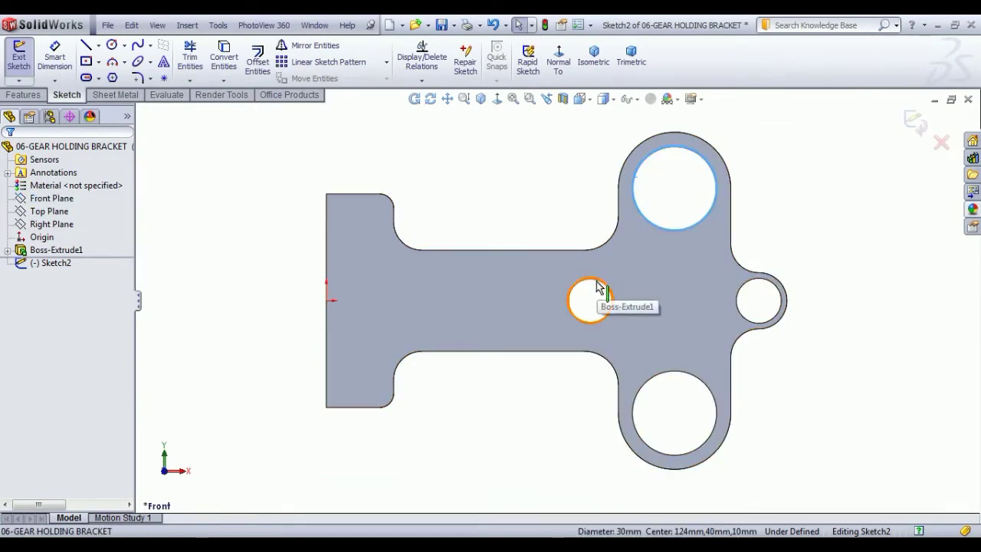
ctrl+click(599, 281)
ctrl+click(763, 287)
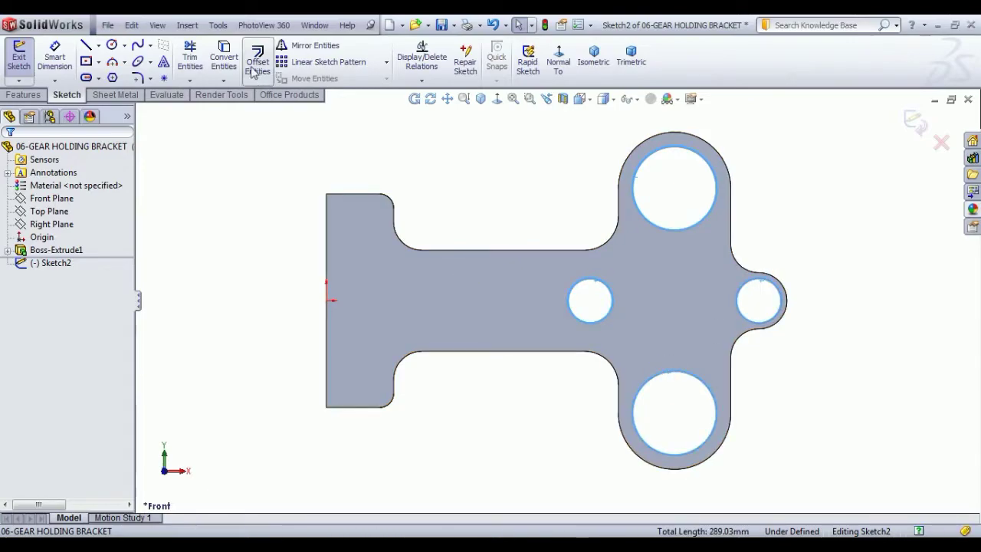
click(224, 57)
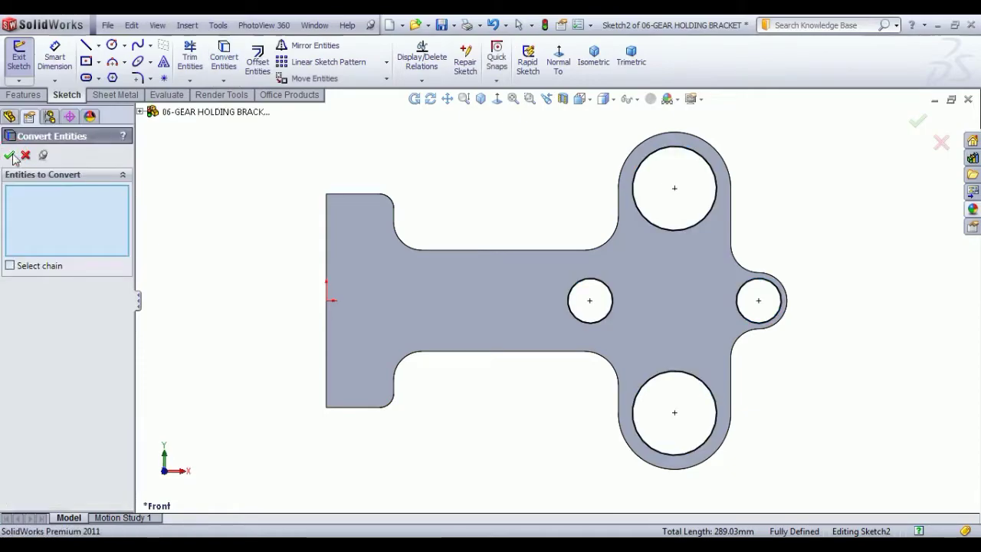
Step: Draw a smaller circle centred in each of the top, right, middle and bottom holes
click(11, 155)
click(111, 46)
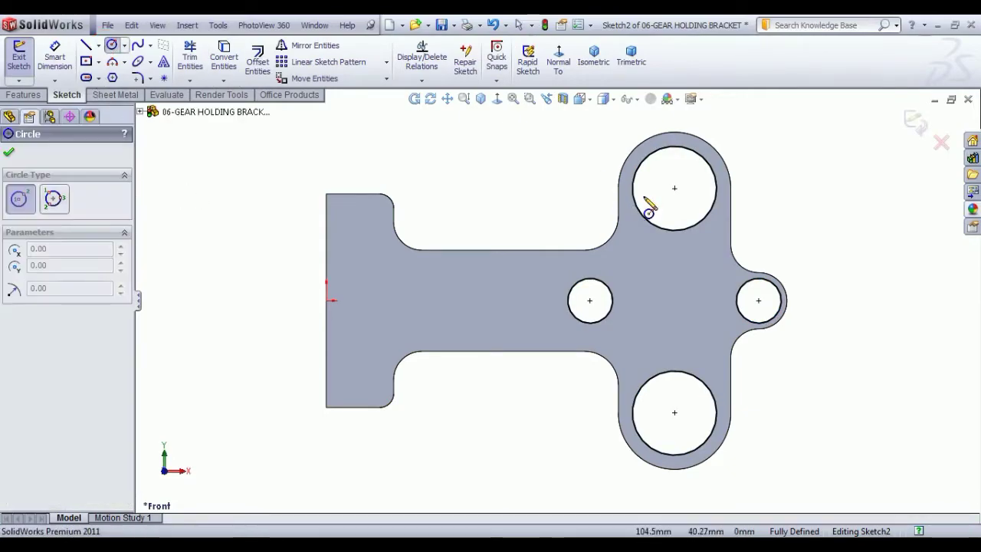
click(674, 187)
click(688, 201)
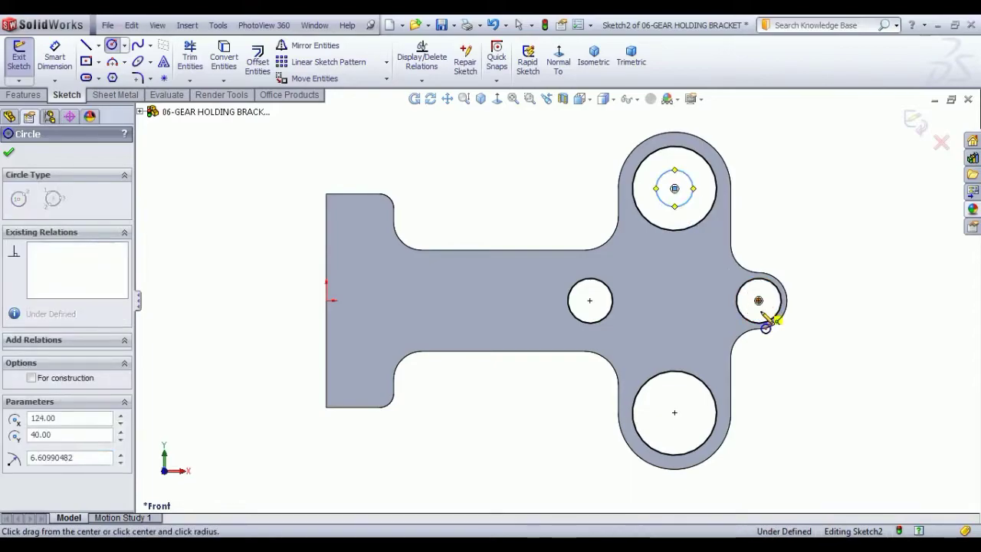
click(759, 300)
click(768, 311)
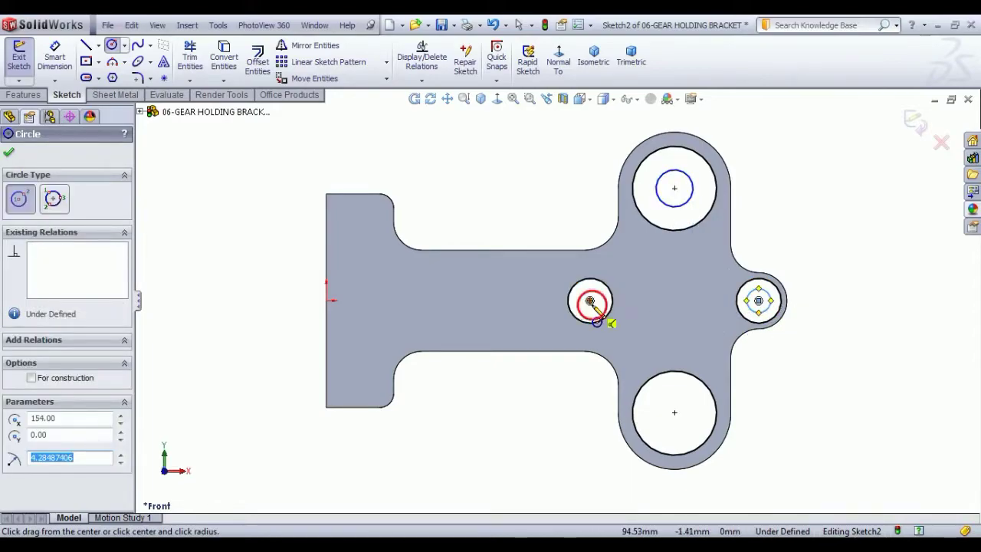
click(590, 300)
click(600, 315)
click(674, 412)
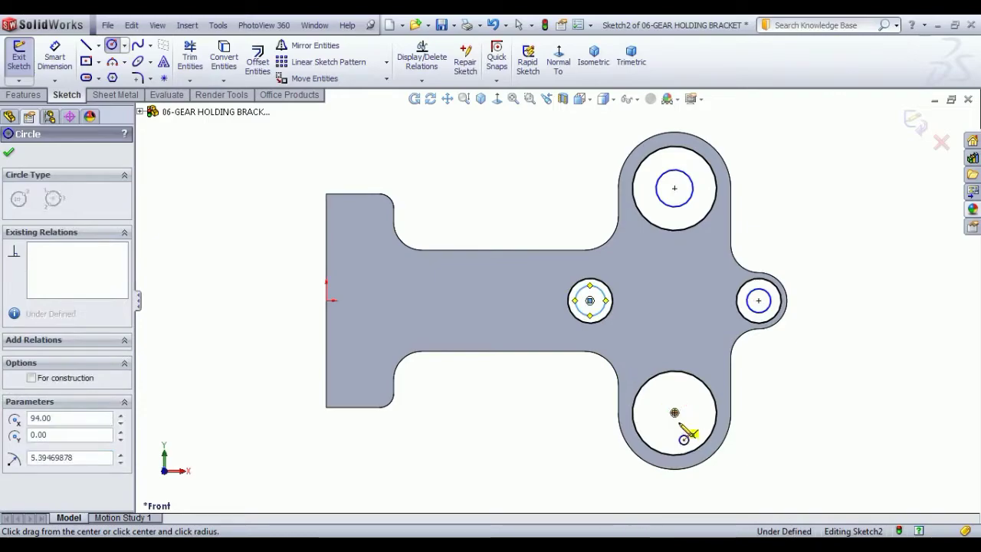
click(688, 429)
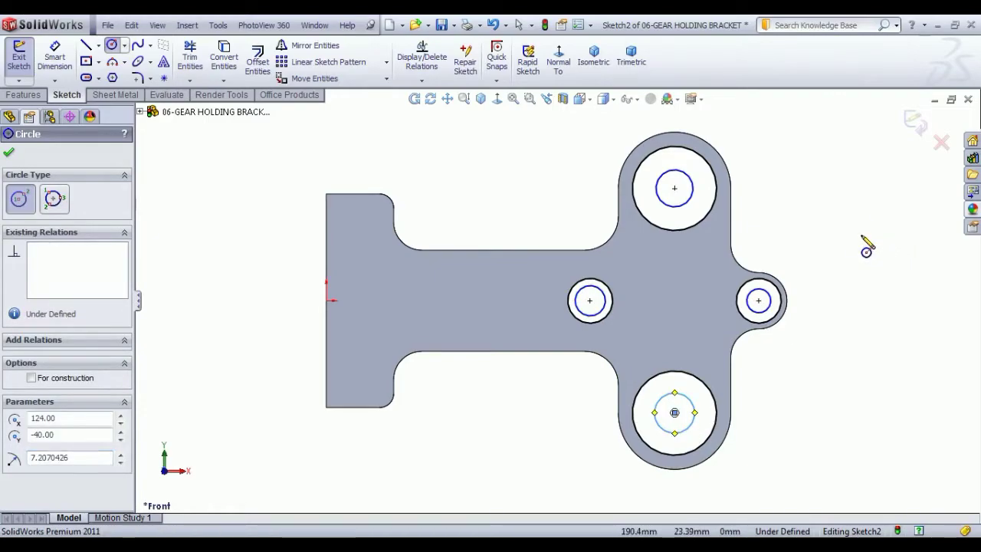
right_click(868, 247)
click(869, 247)
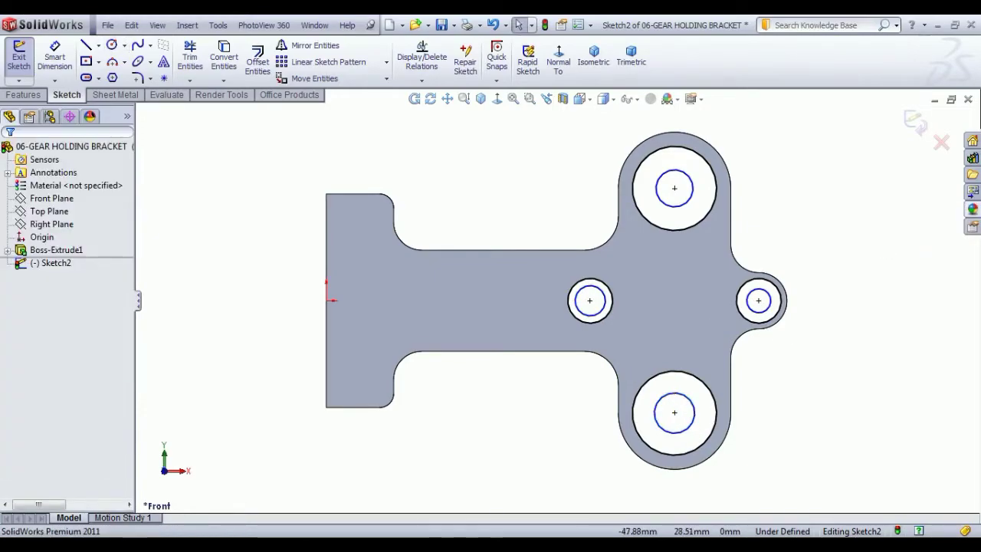
Step: Make the top/bottom and middle/right inner circles equal, then begin dimensioning the middle circle
click(691, 203)
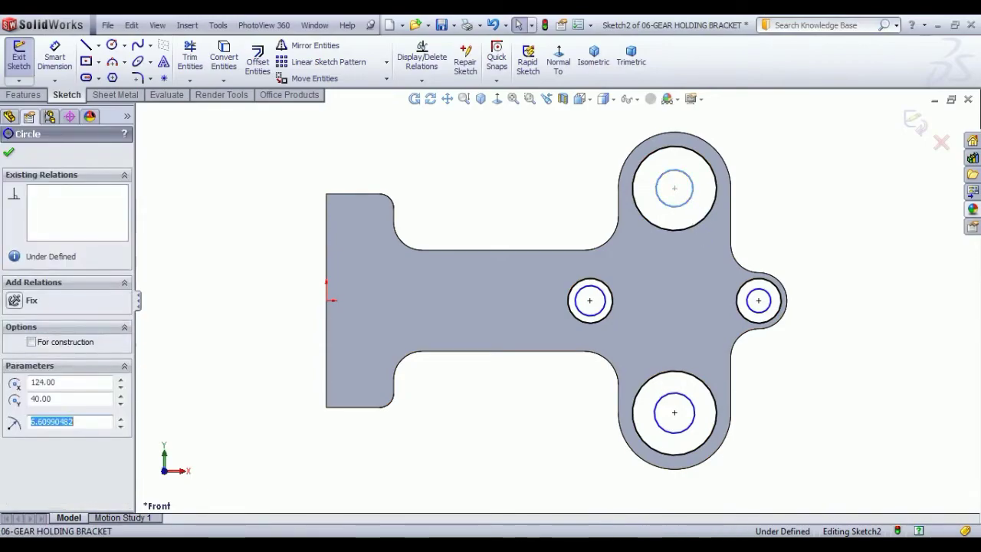
ctrl+click(687, 405)
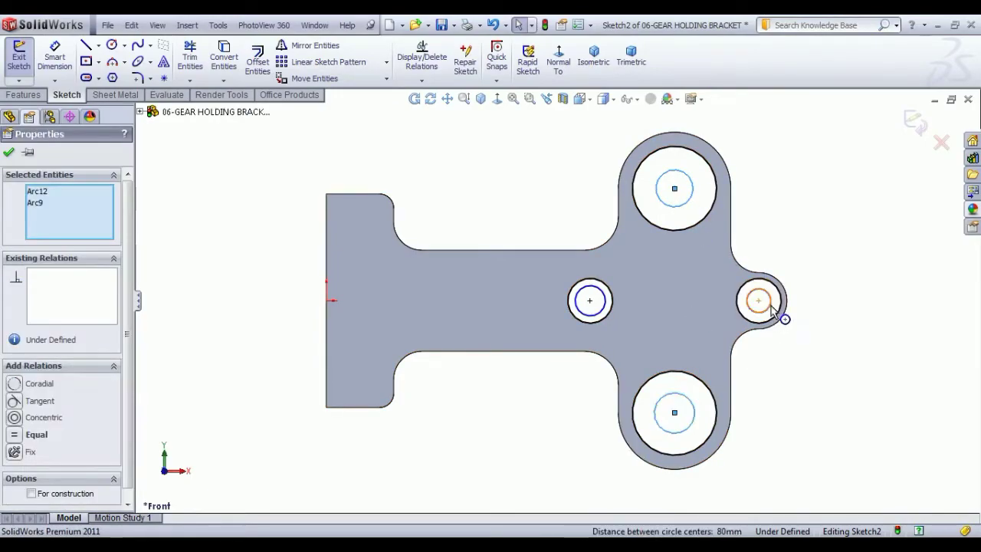
click(14, 435)
click(603, 299)
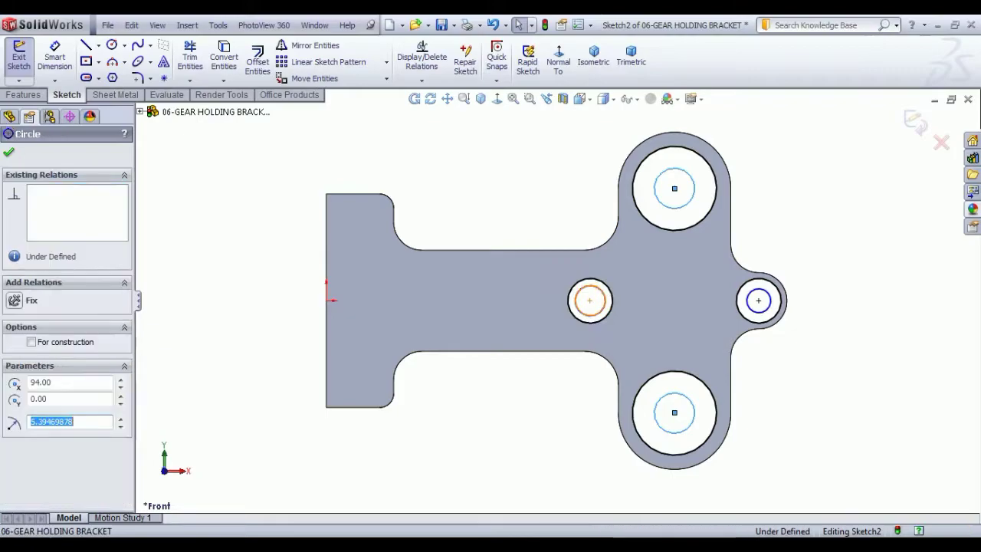
ctrl+click(768, 300)
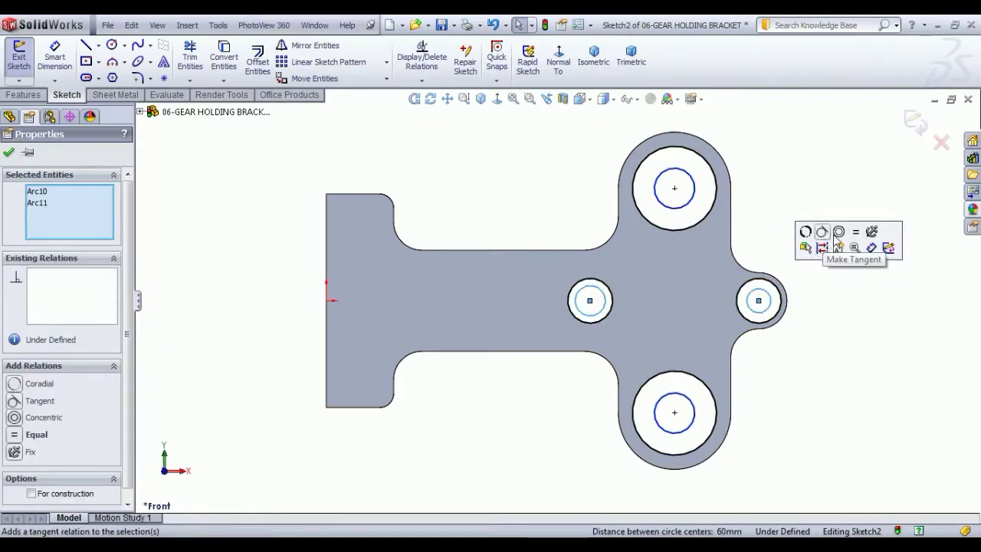
click(855, 234)
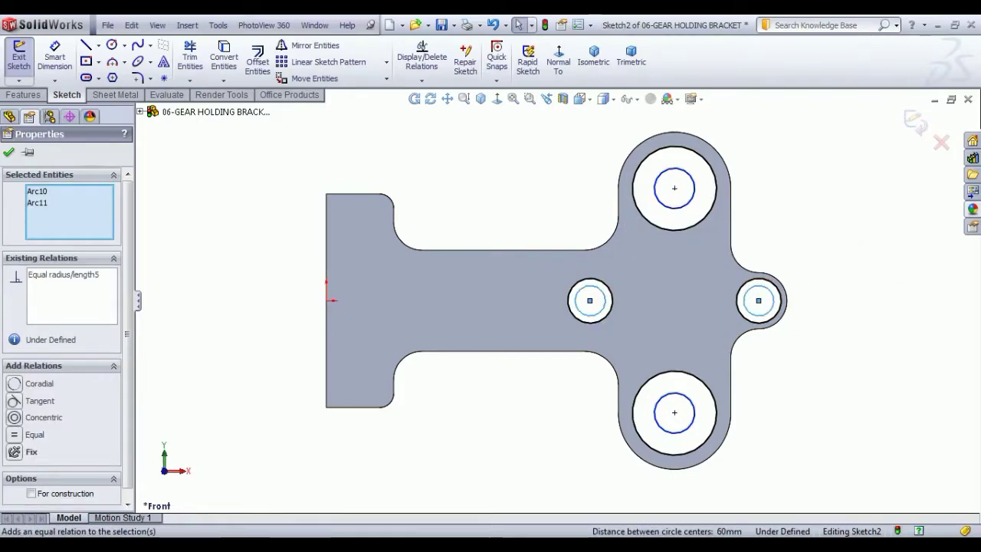
click(54, 57)
click(600, 293)
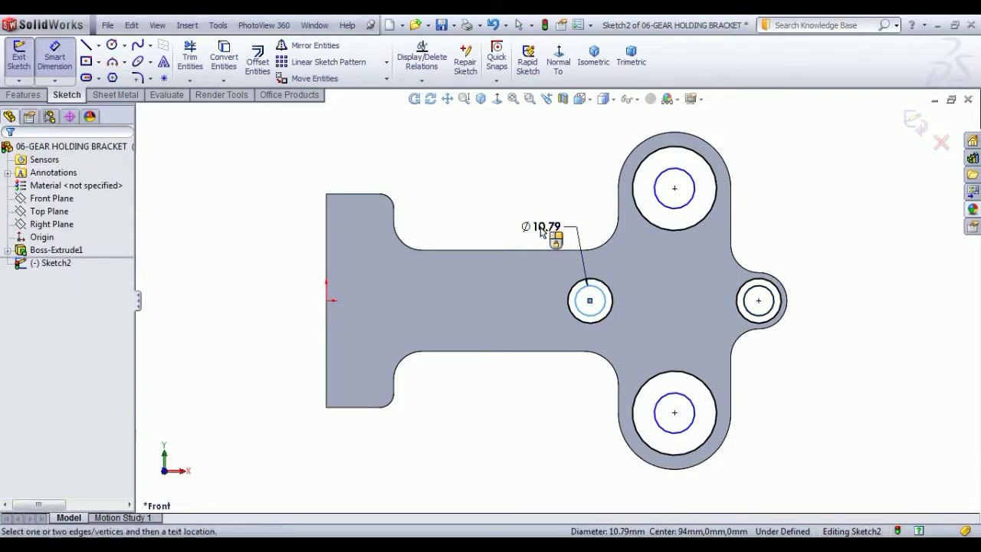
Step: Dimension the middle inner circle Ø8 and the top inner circle Ø20
click(537, 224)
text(8)
key(Return)
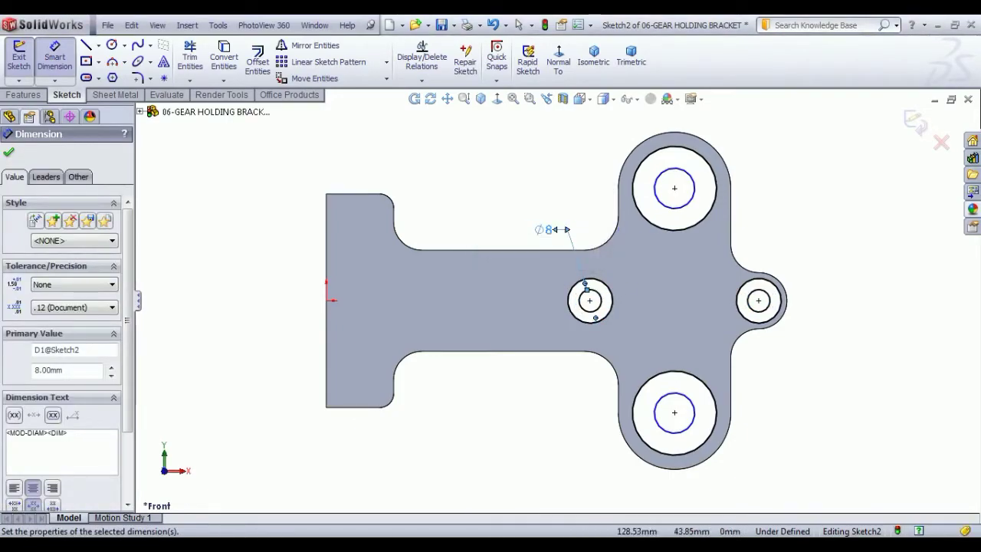
click(694, 186)
click(810, 157)
text(20)
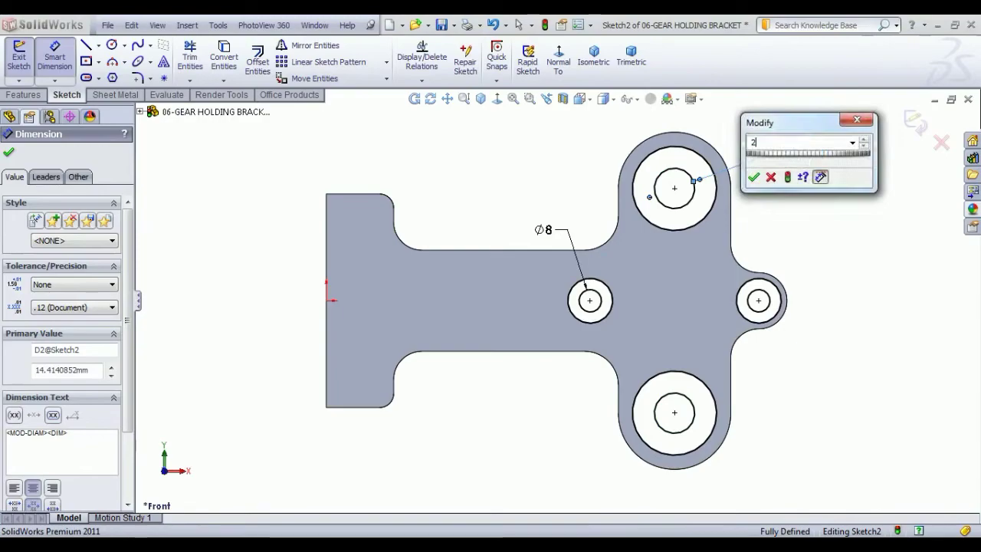
key(Return)
Step: End dimensioning, exit Sketch2 and start an Extruded Boss/Base on its ring contours
right_click(491, 198)
click(474, 189)
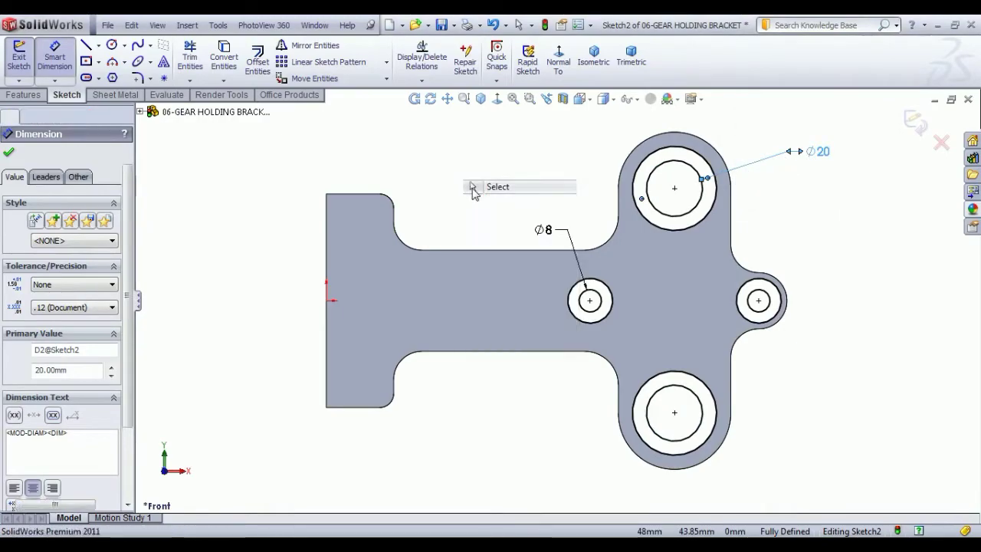
click(11, 61)
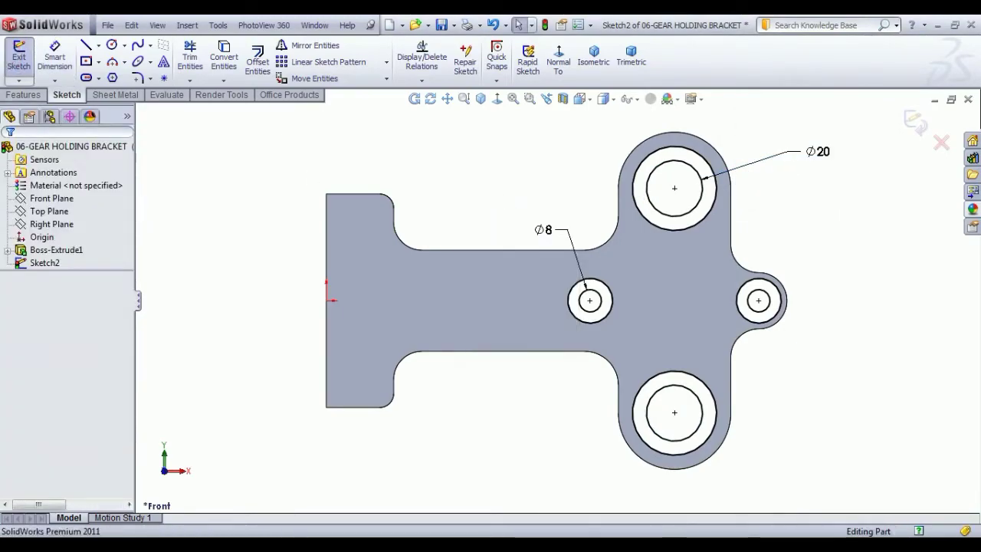
click(24, 60)
Step: In isometric view, extrude the bush rings 46 mm Mid Plane as Boss-Extrude2
click(685, 55)
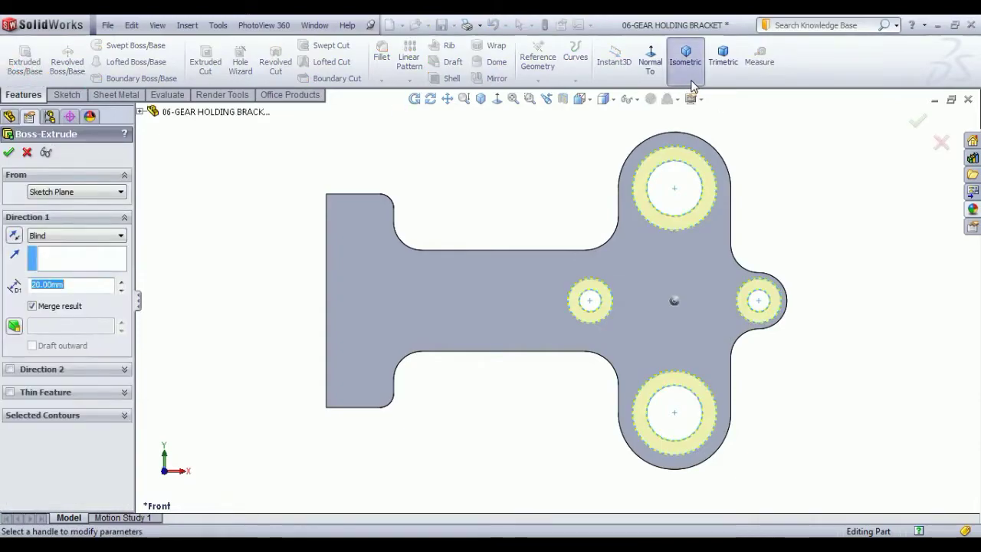
click(80, 238)
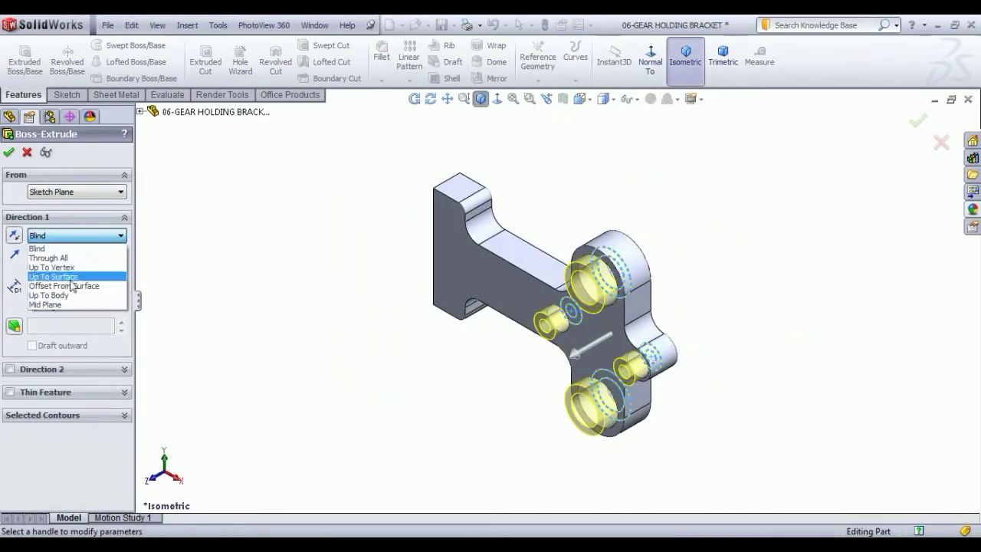
click(69, 308)
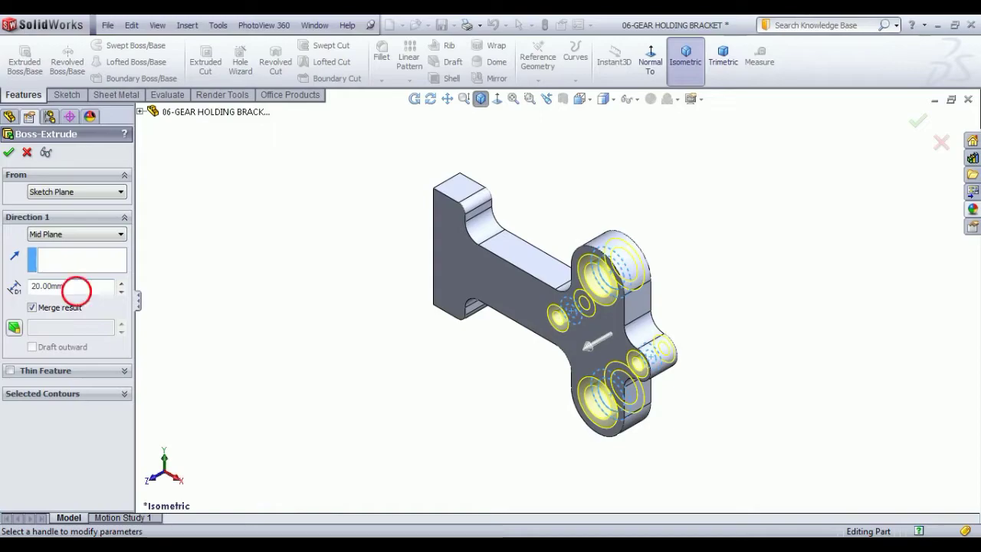
double_click(77, 290)
text(46)
key(Return)
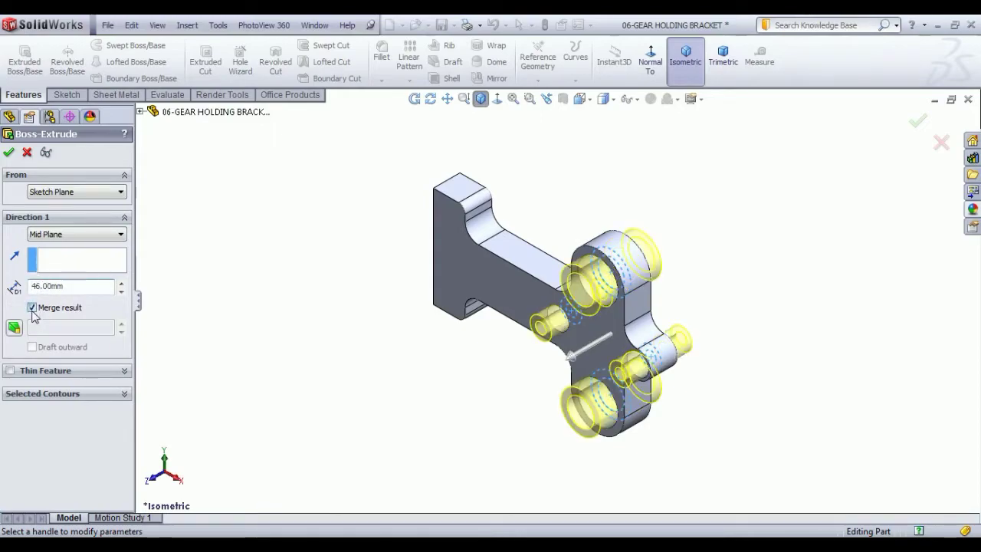
click(9, 153)
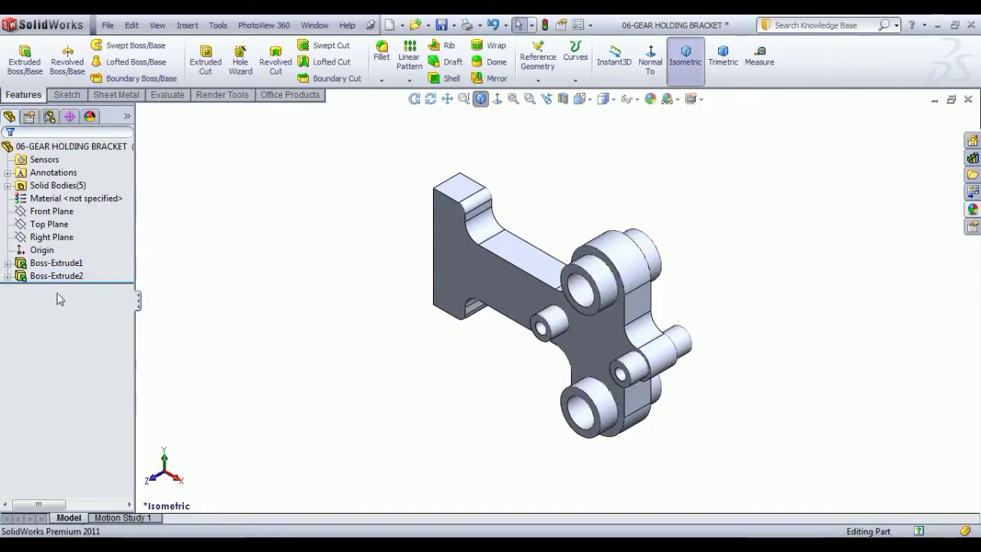
Step: Apply the polished brass appearance to the Boss-Extrude2 bushes
click(56, 276)
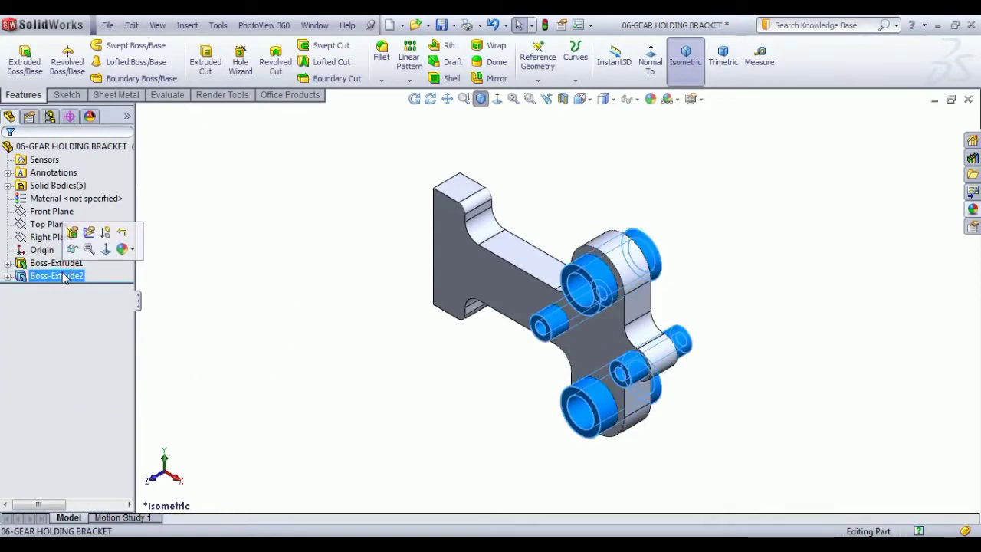
click(973, 210)
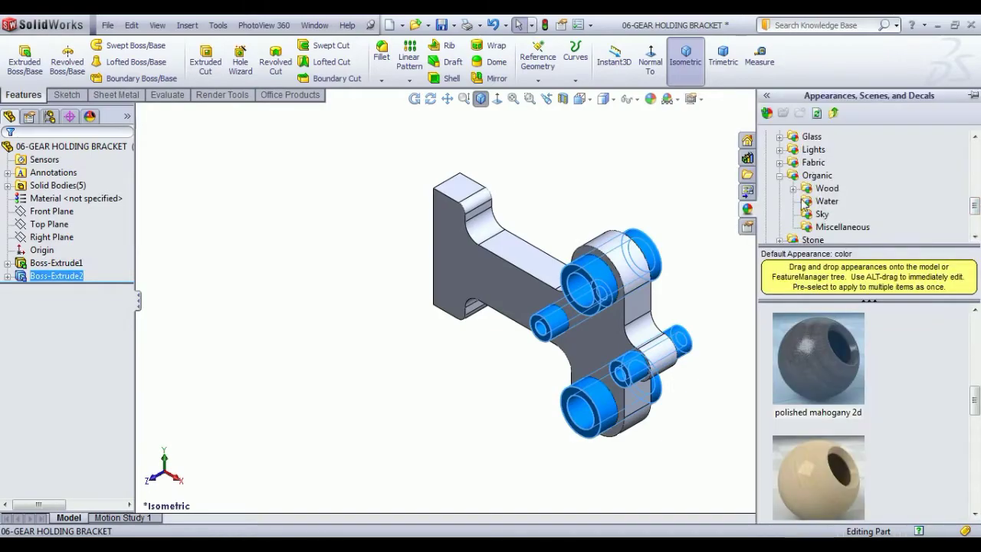
scroll(808, 195, up, 2)
scroll(820, 184, up, 2)
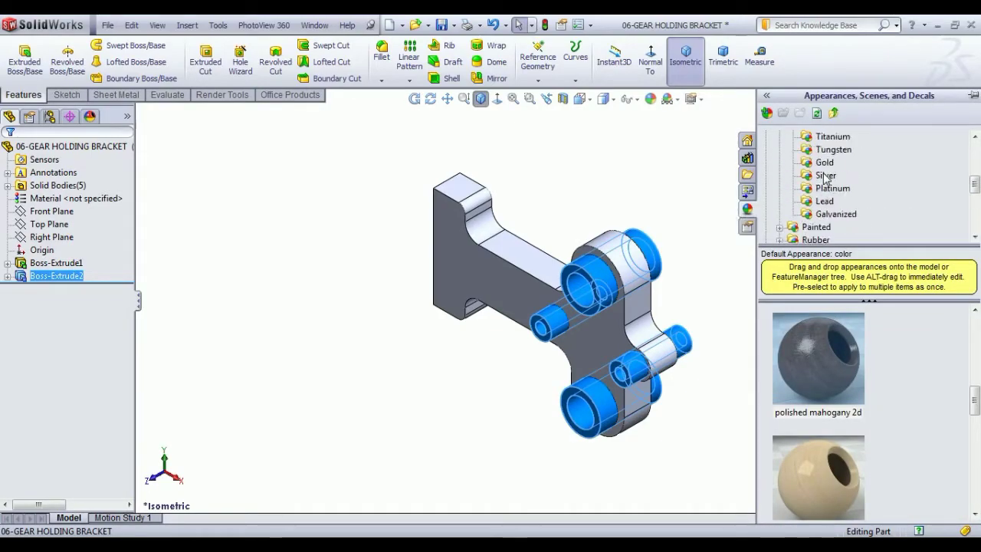
scroll(825, 178, up, 2)
click(827, 137)
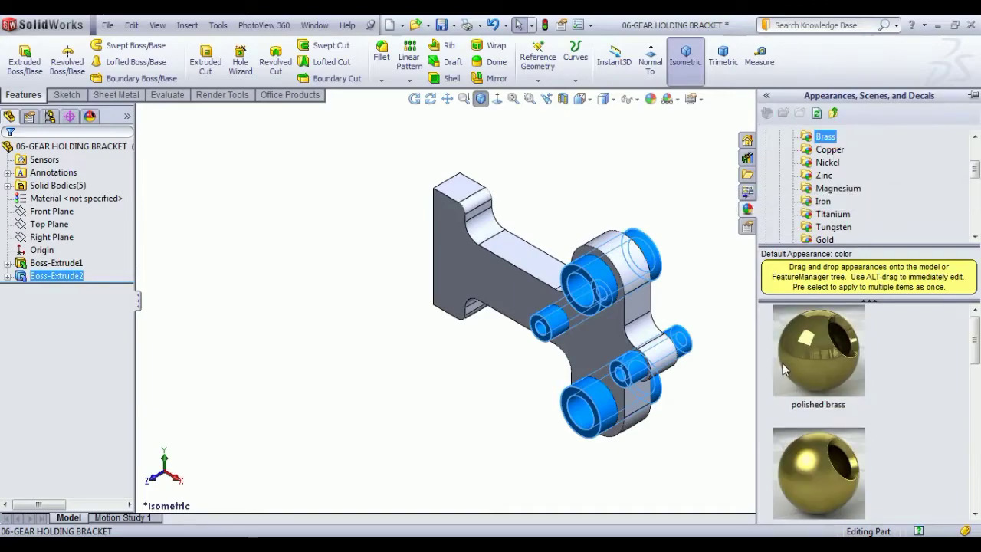
click(783, 369)
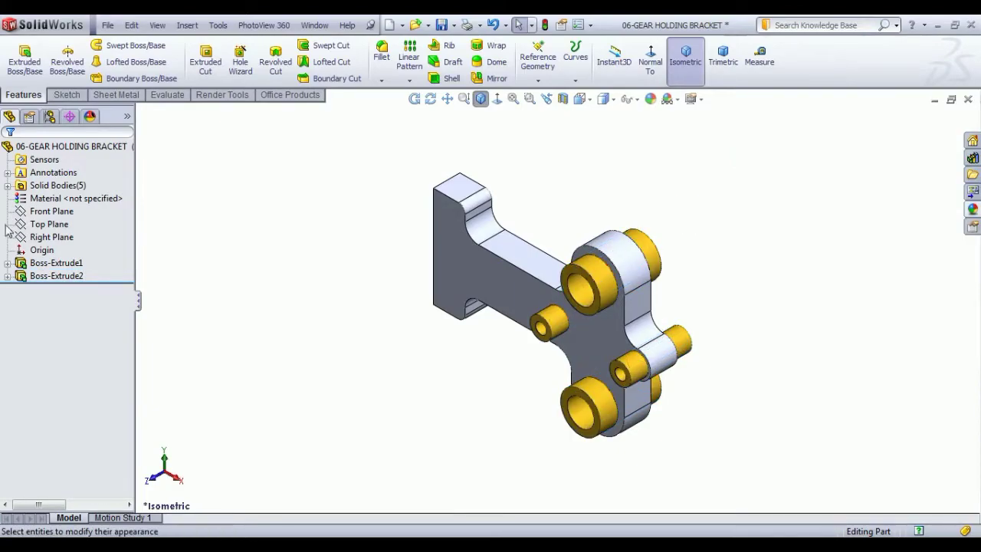
Step: Apply an aluminium appearance to the Boss-Extrude1 bracket plate
click(57, 263)
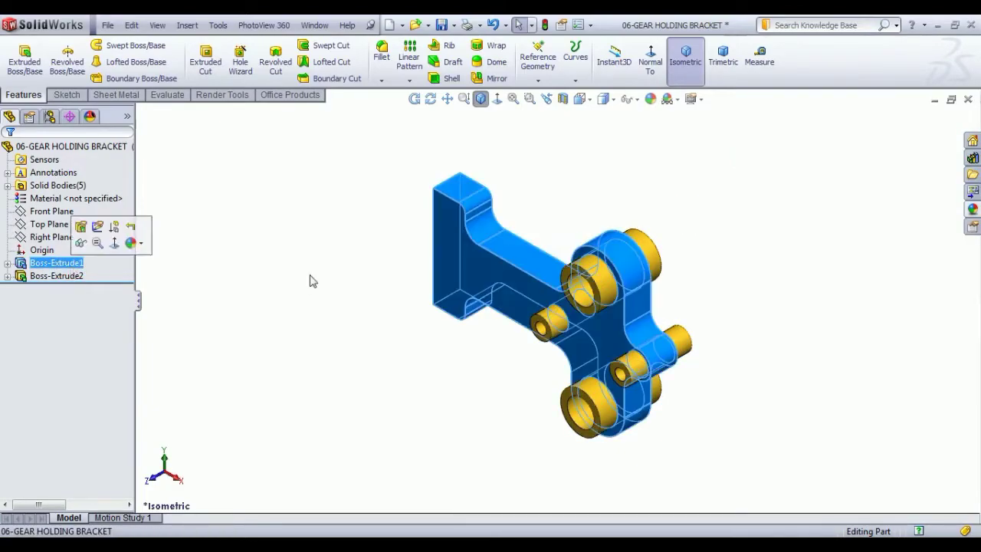
click(971, 209)
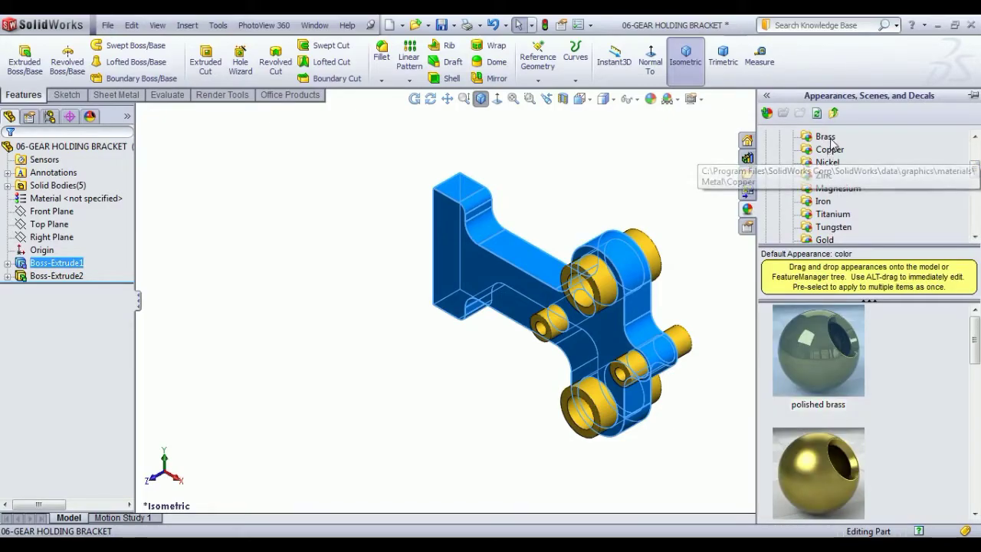
scroll(824, 200, up, 2)
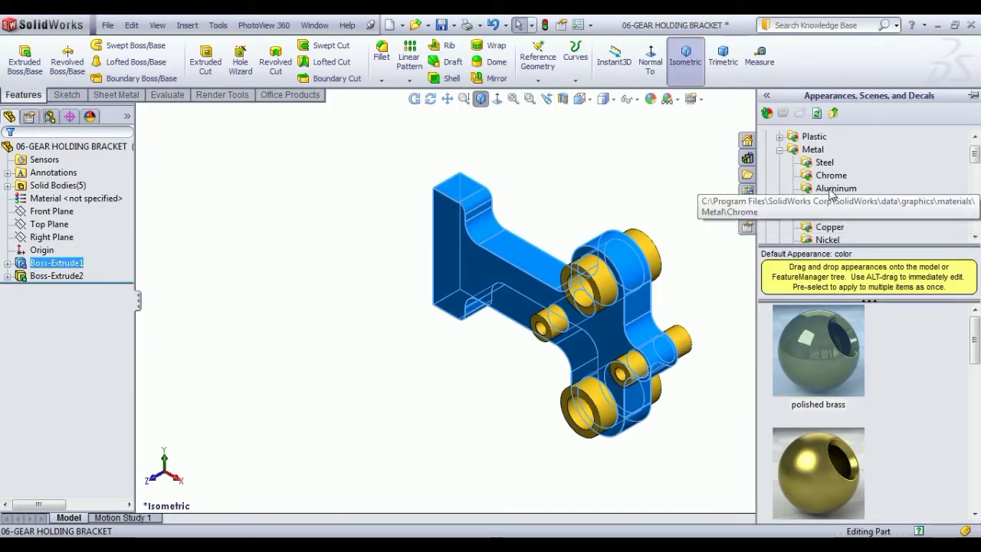
click(835, 188)
drag(817, 350, 653, 193)
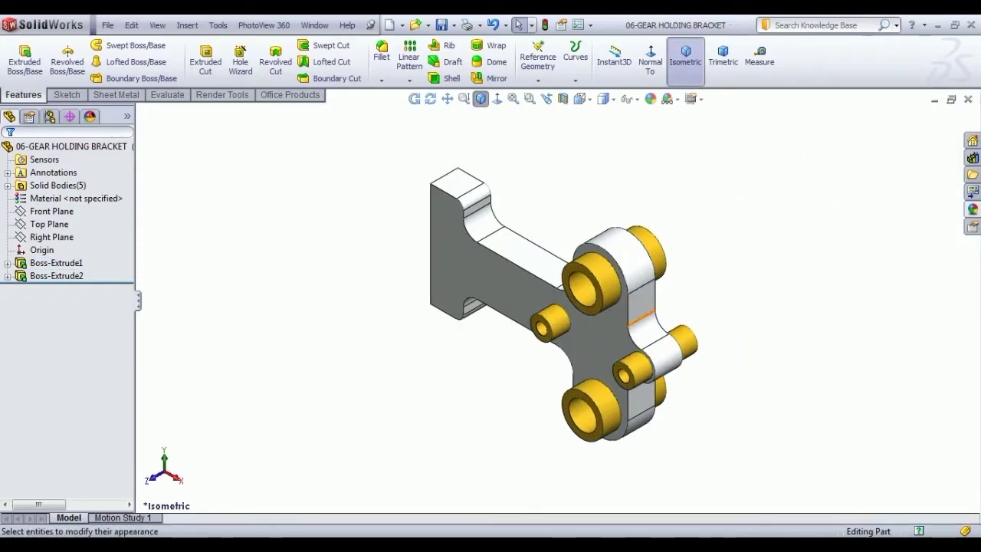
middle_drag(446, 370, 530, 310)
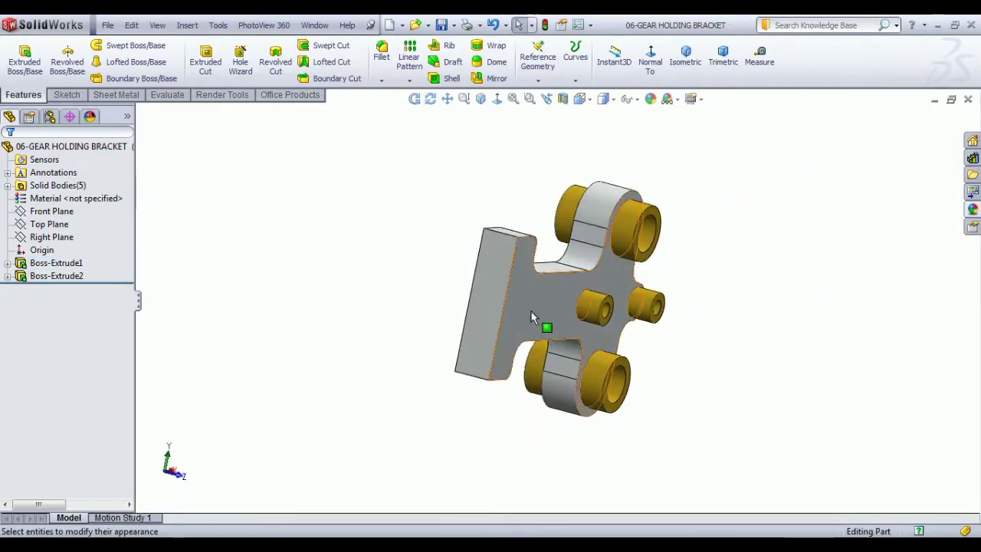
Step: Start a sketch on the plate's side face and draw circles above and below the origin
click(488, 284)
click(538, 236)
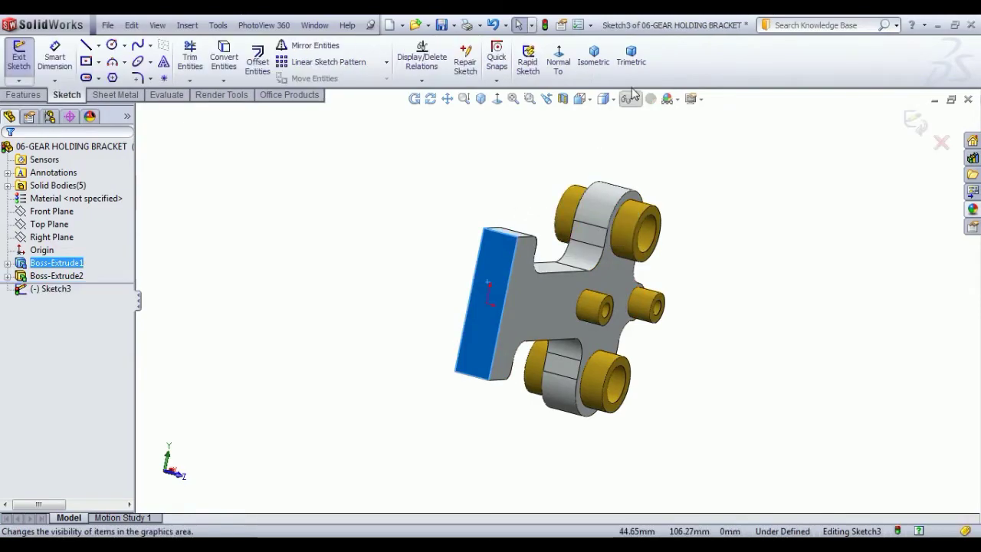
click(569, 65)
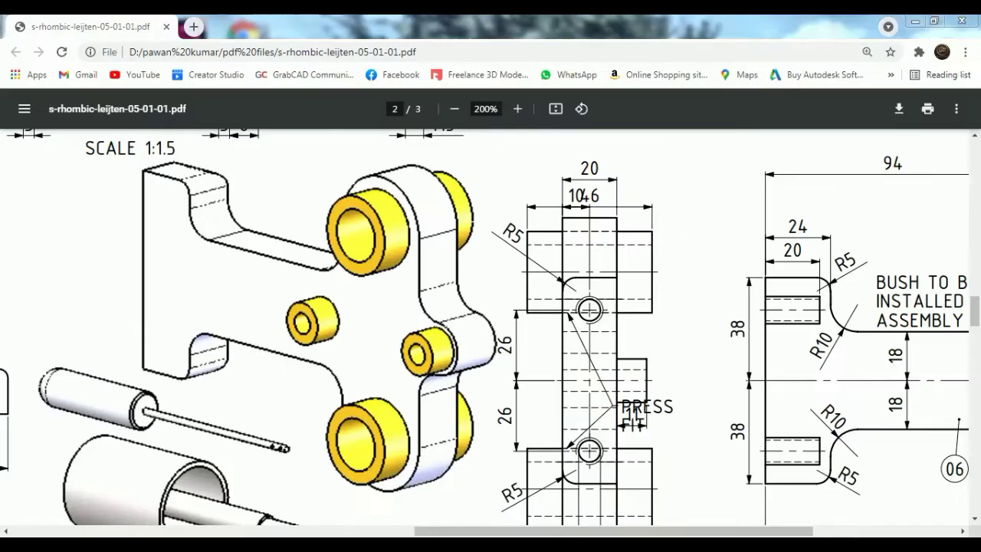
click(112, 45)
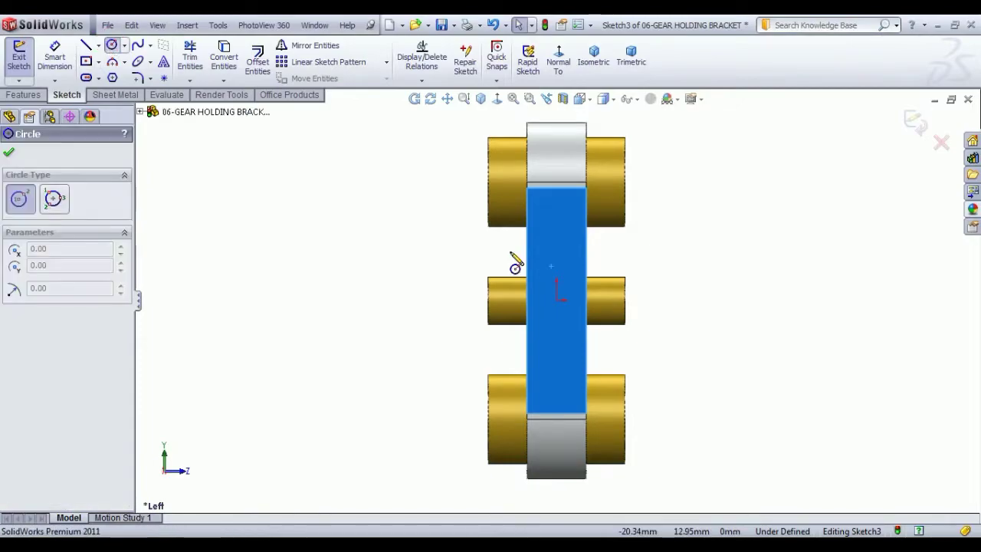
click(557, 225)
click(569, 237)
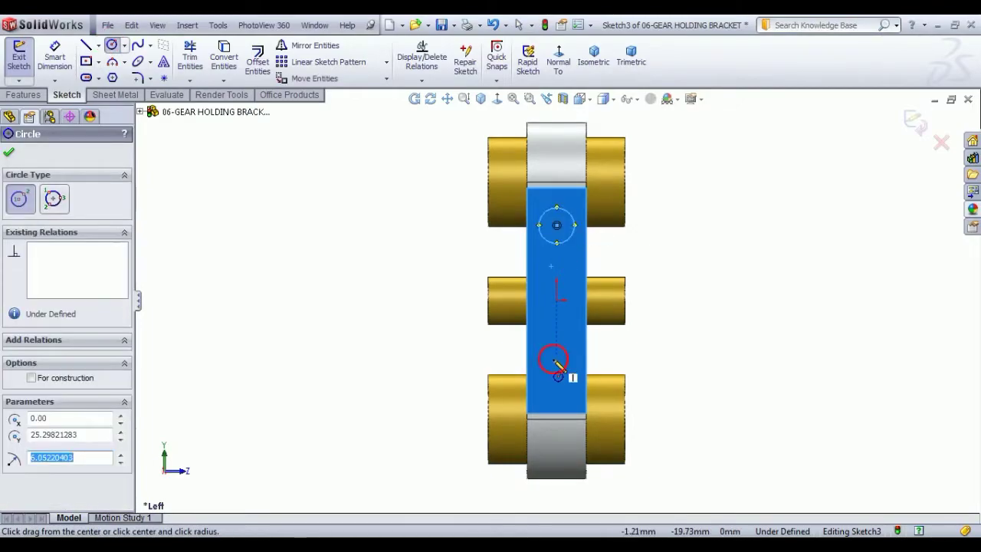
click(556, 358)
click(575, 379)
right_click(452, 297)
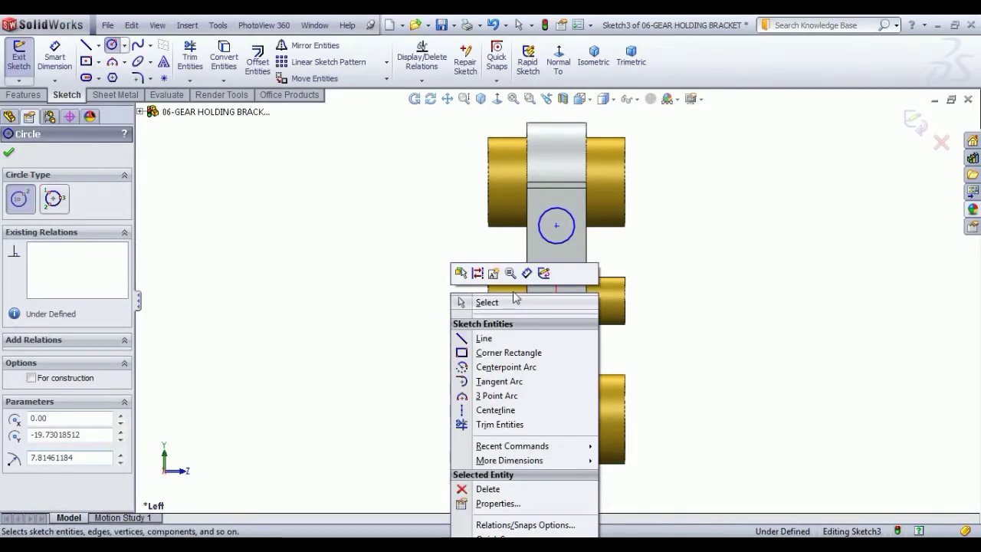
click(508, 302)
Step: Make the two circles equal and set the top centre 26 mm from the origin
drag(571, 399, 539, 230)
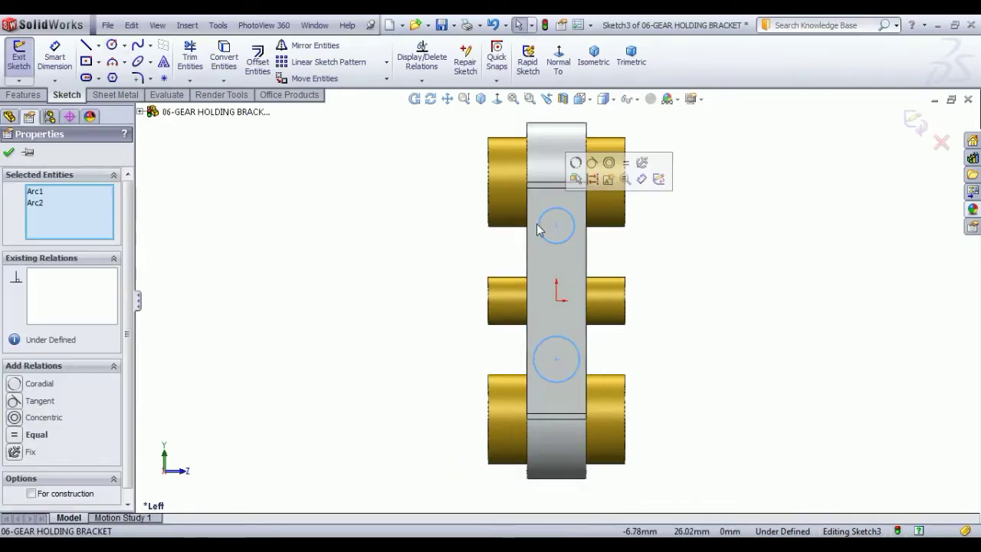
click(625, 163)
click(54, 55)
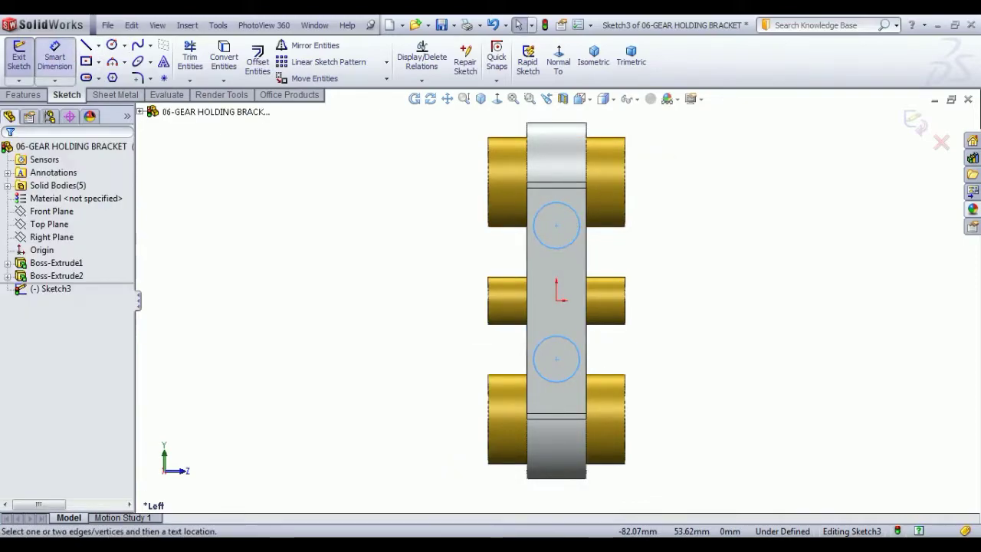
click(556, 225)
click(556, 299)
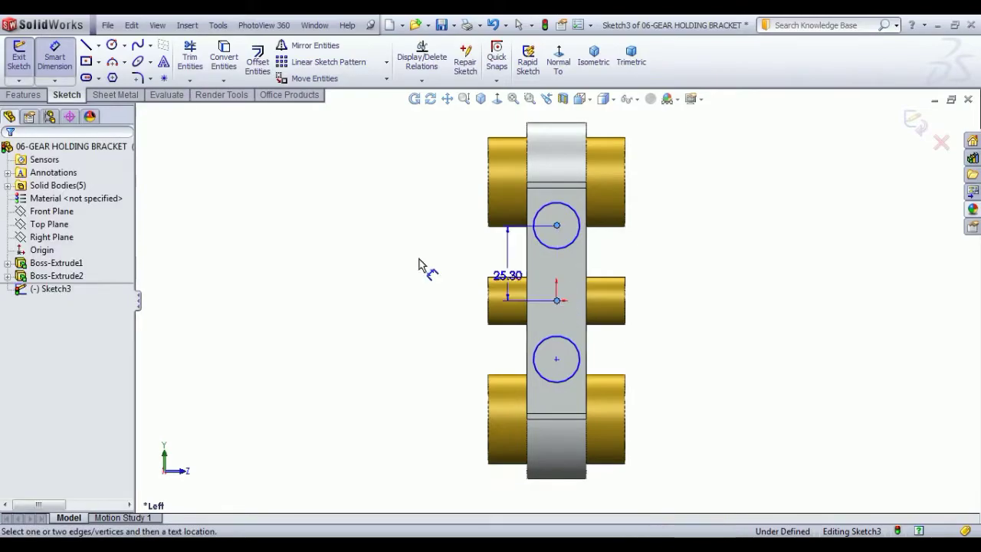
click(420, 265)
text(26)
key(Return)
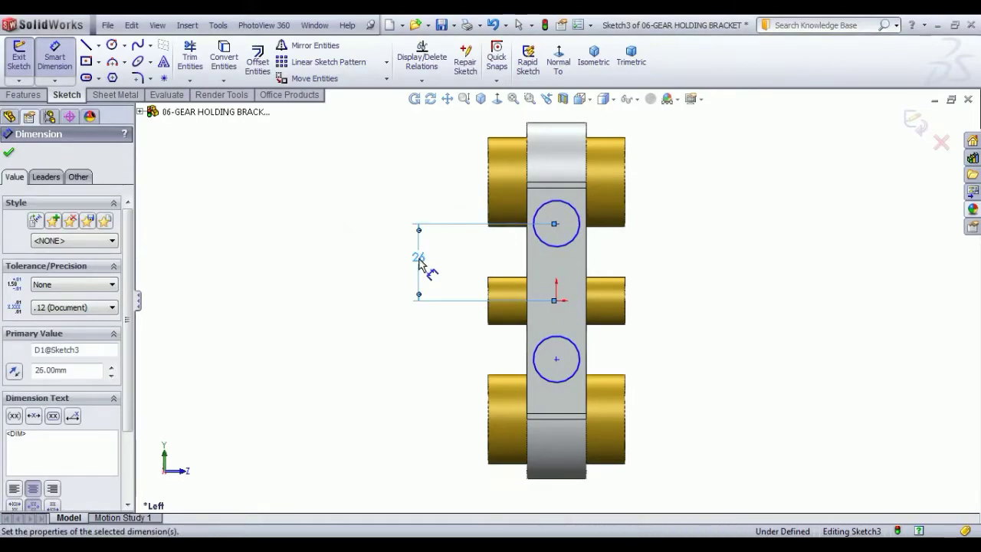
Step: Set the bottom centre 26 mm below the origin and both circle diameters to 8 mm
click(557, 301)
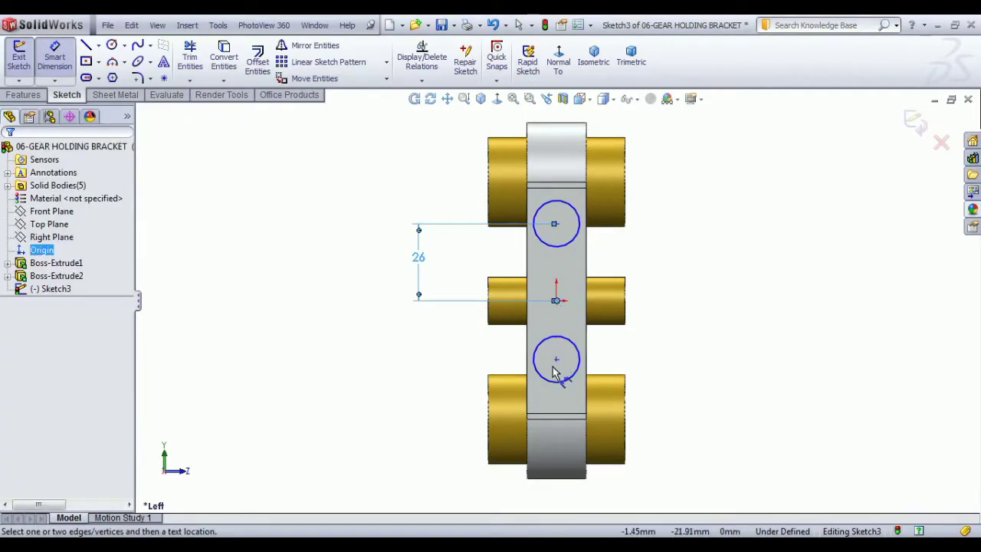
click(556, 359)
click(446, 334)
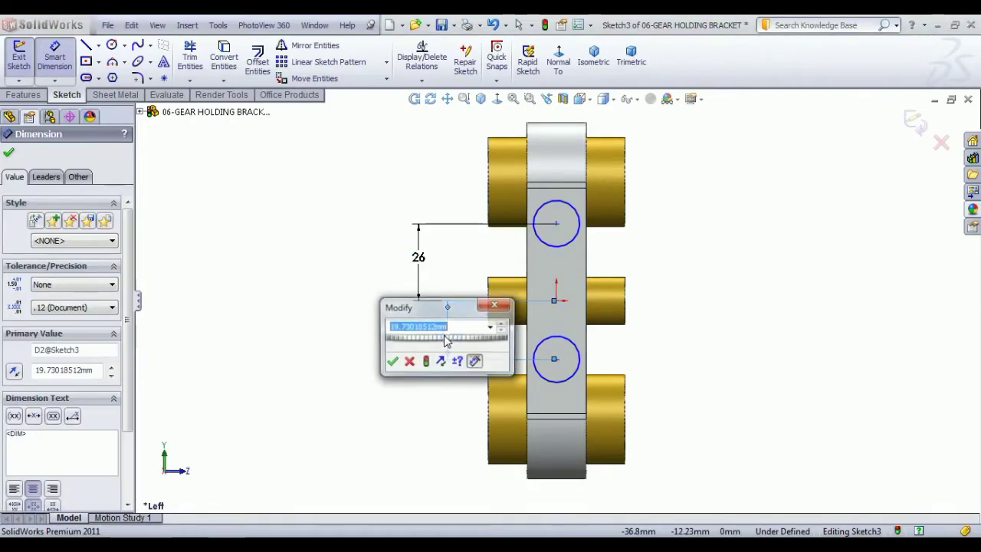
text(26)
key(Return)
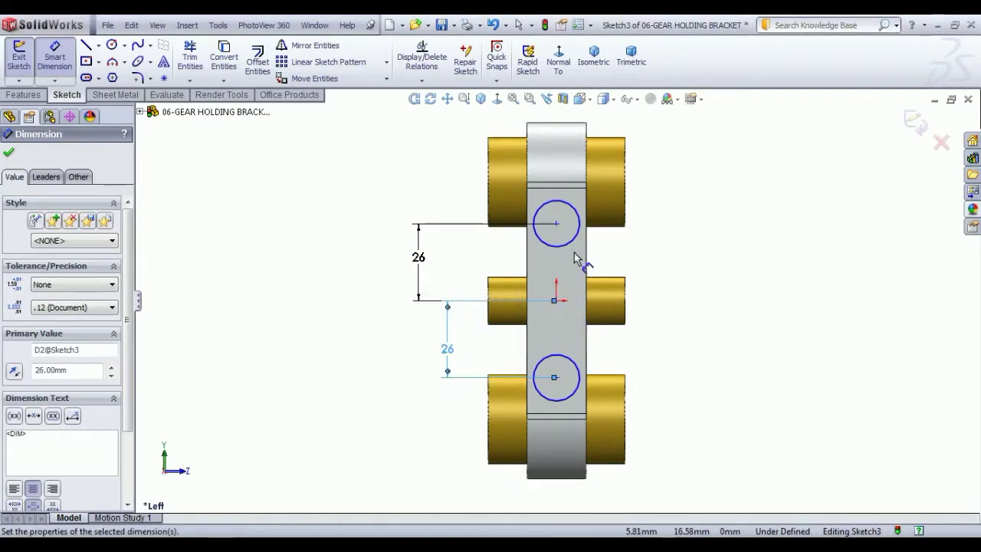
click(579, 247)
click(755, 220)
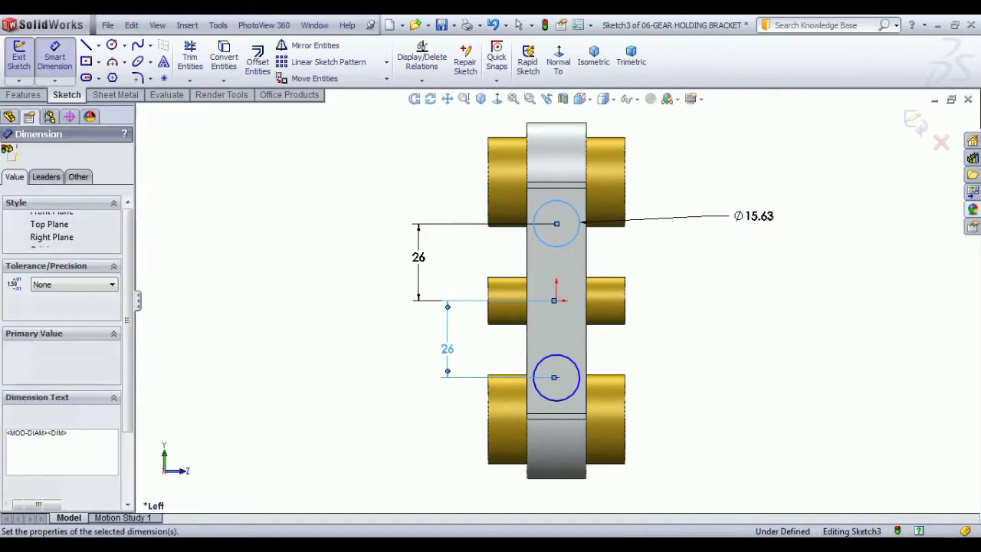
text(8)
key(Return)
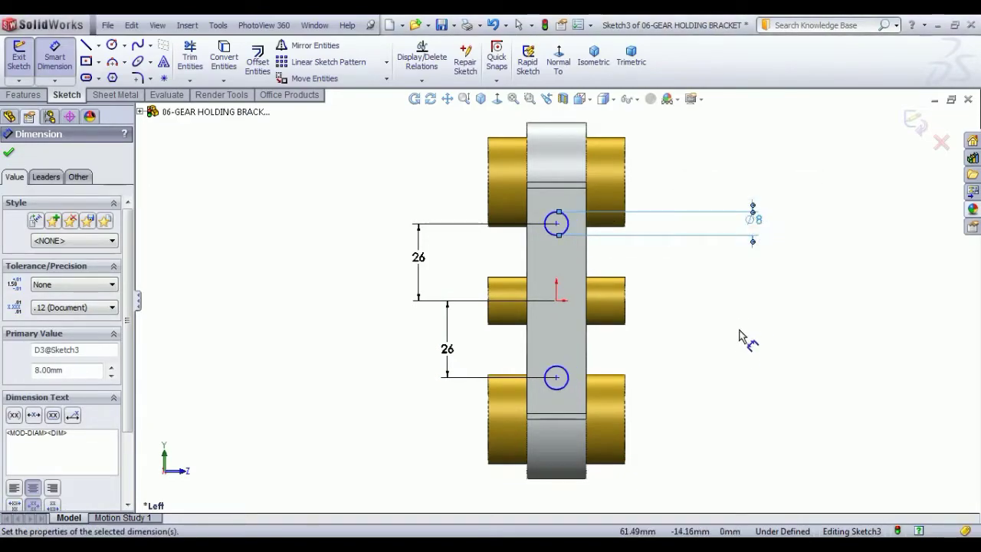
right_click(741, 335)
click(761, 101)
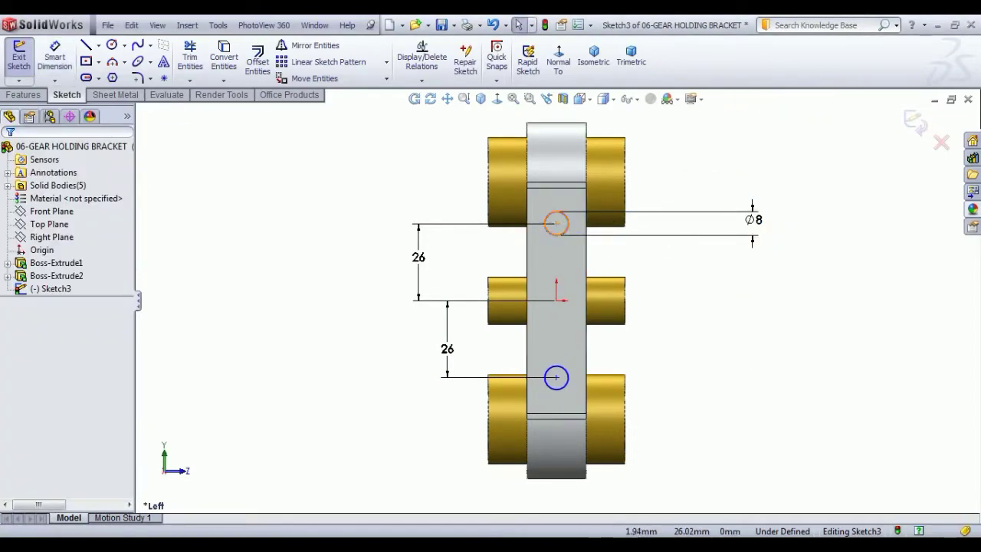
Step: Make the origin and both hole centres vertical, then exit the fully defined Sketch3
click(556, 299)
ctrl+click(556, 377)
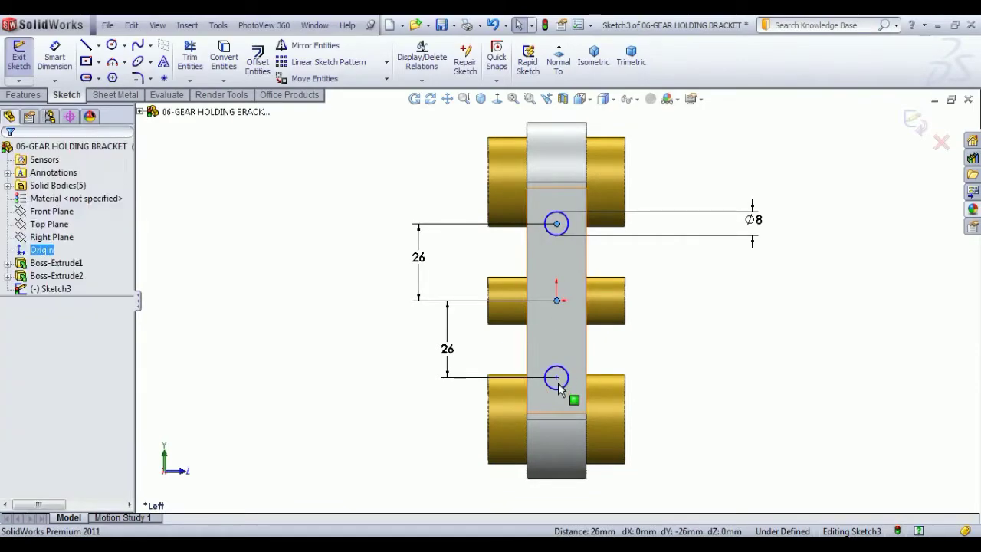
ctrl+click(558, 382)
key(Escape)
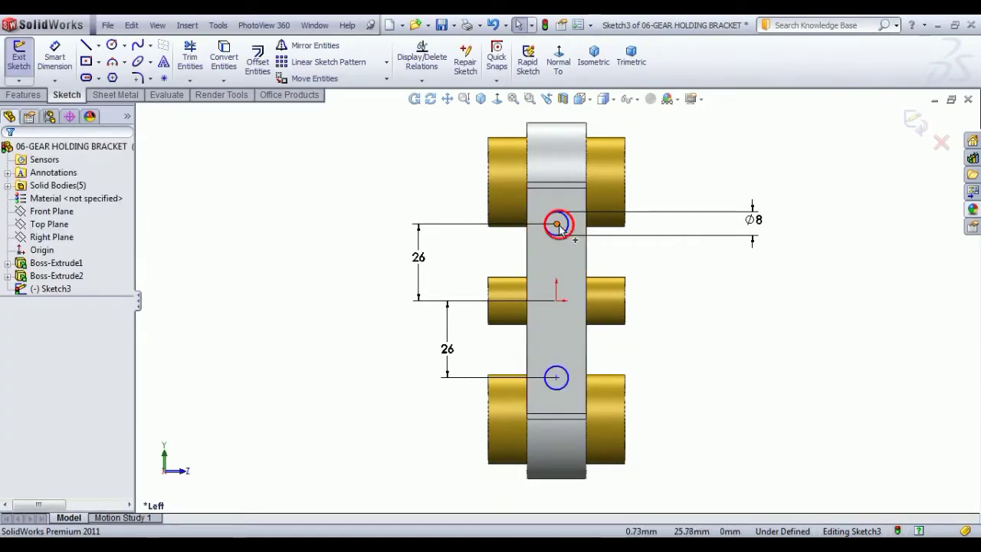
click(558, 225)
click(556, 299)
ctrl+click(557, 377)
click(557, 378)
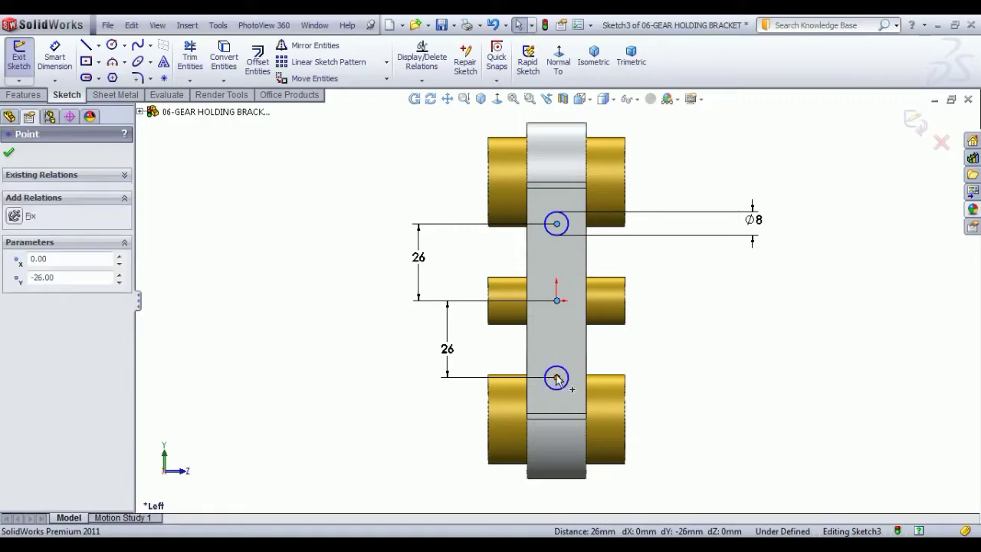
click(613, 319)
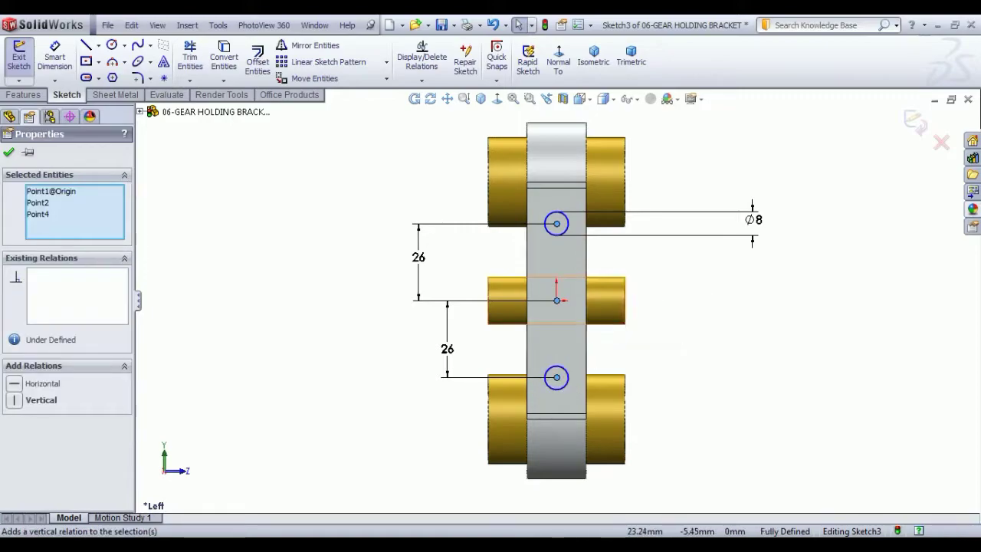
click(734, 321)
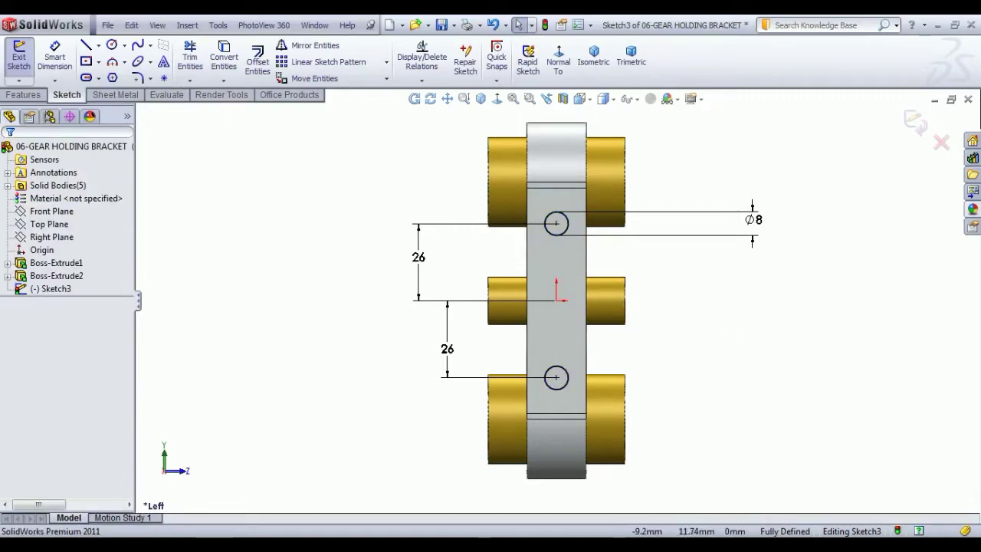
click(18, 57)
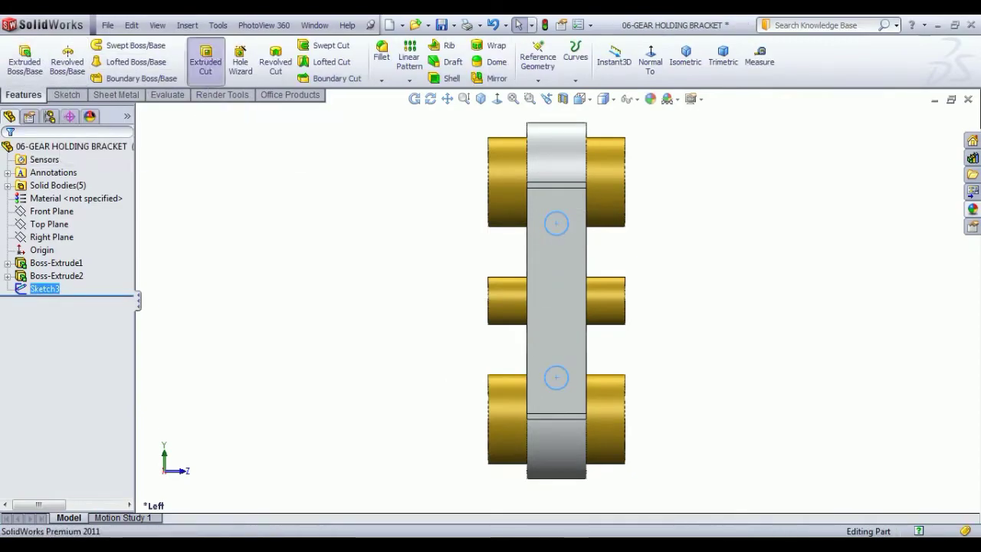
Step: Cut the two Ø8 holes 20 mm deep into the bracket as Cut-Extrude1
click(205, 59)
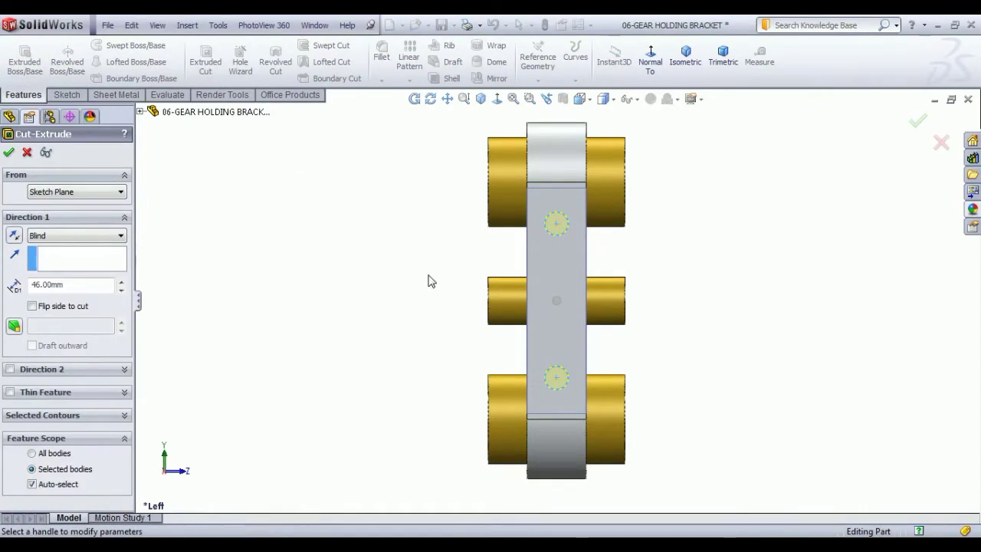
click(685, 56)
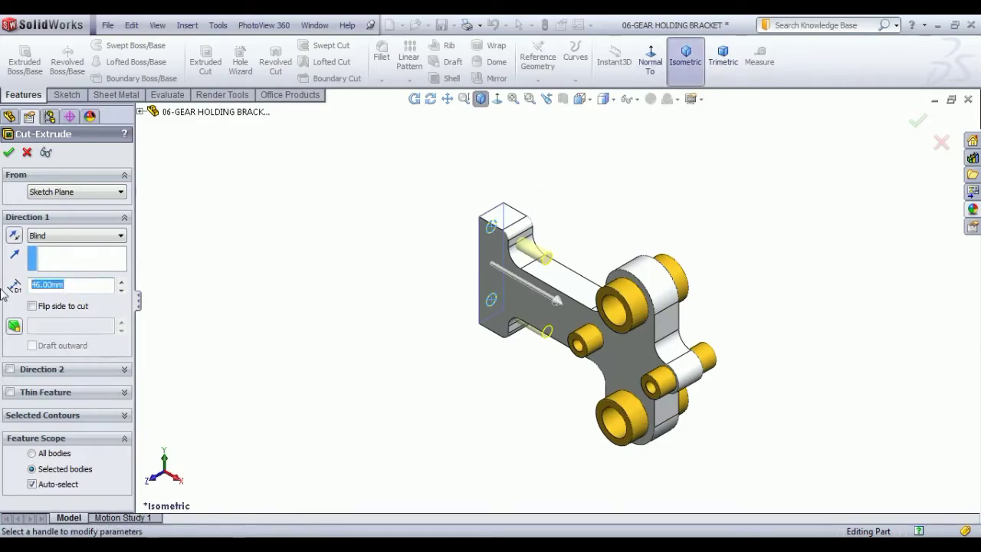
text(20)
key(Return)
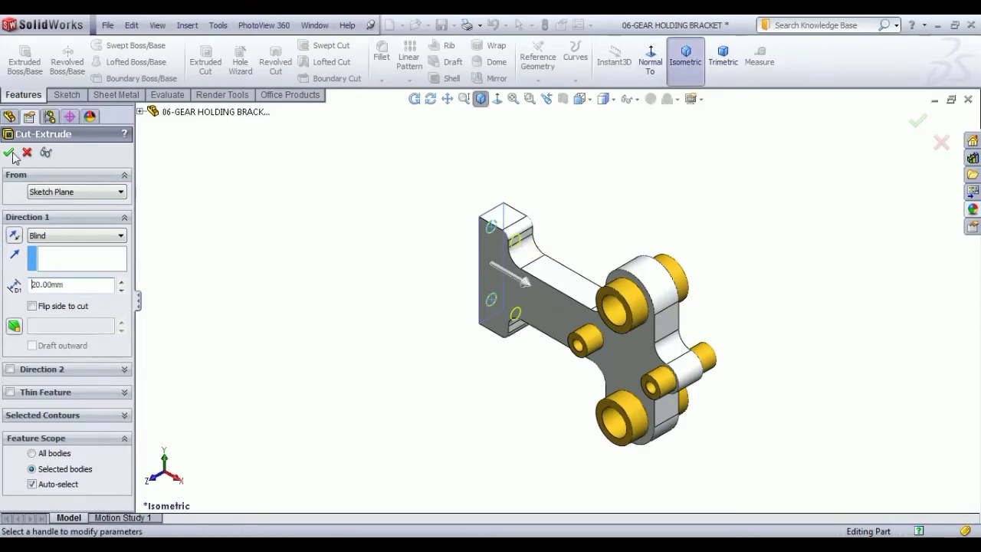
click(10, 153)
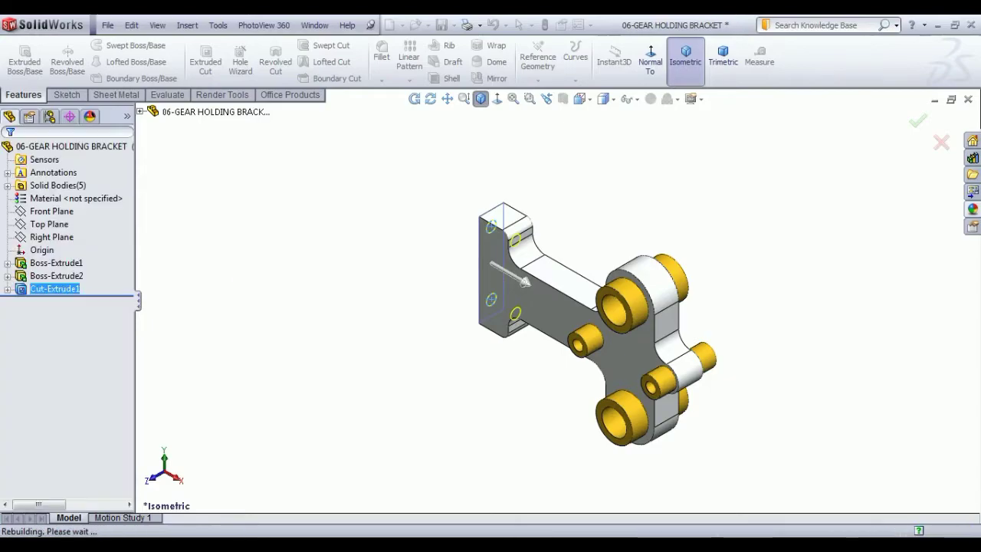
mouse_move(636, 359)
middle_down()
mouse_move(690, 373)
mouse_move(733, 406)
middle_up()
Step: Switch to trimetric view and reopen Boss-Extrude2 for editing
click(723, 56)
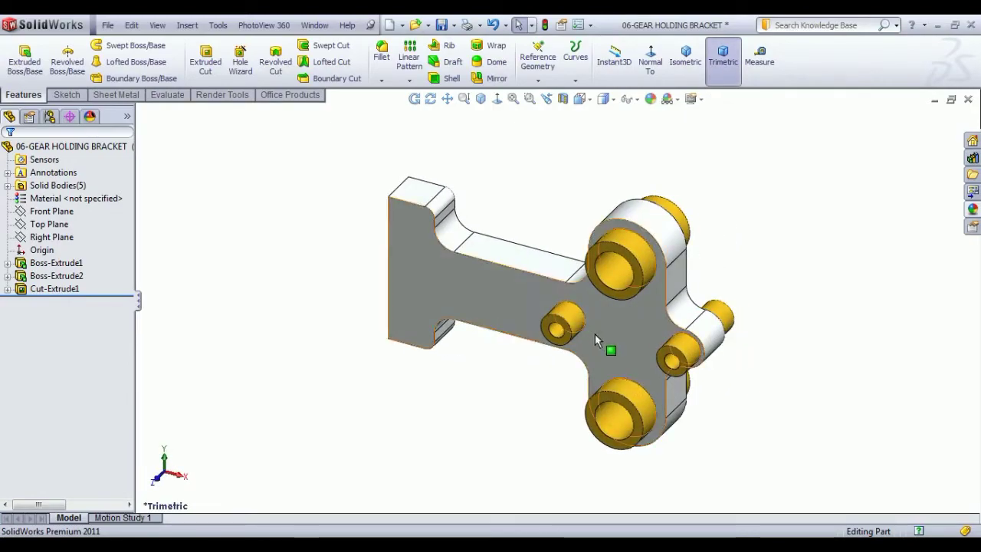
click(46, 278)
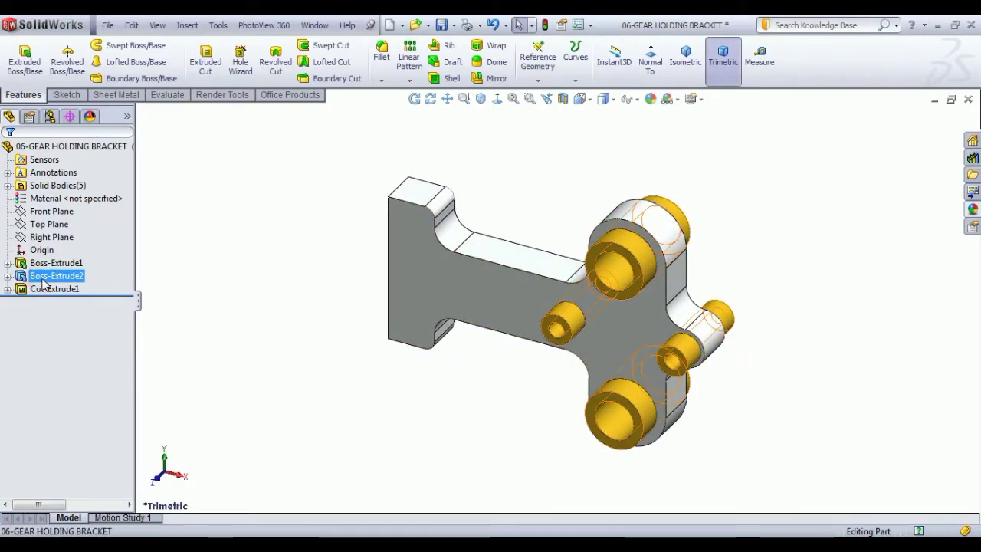
click(44, 282)
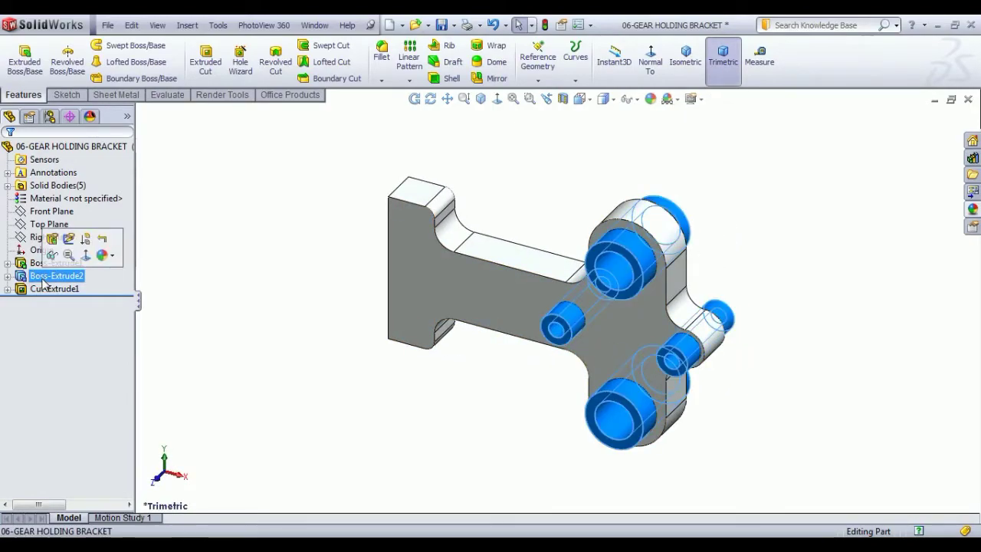
click(52, 240)
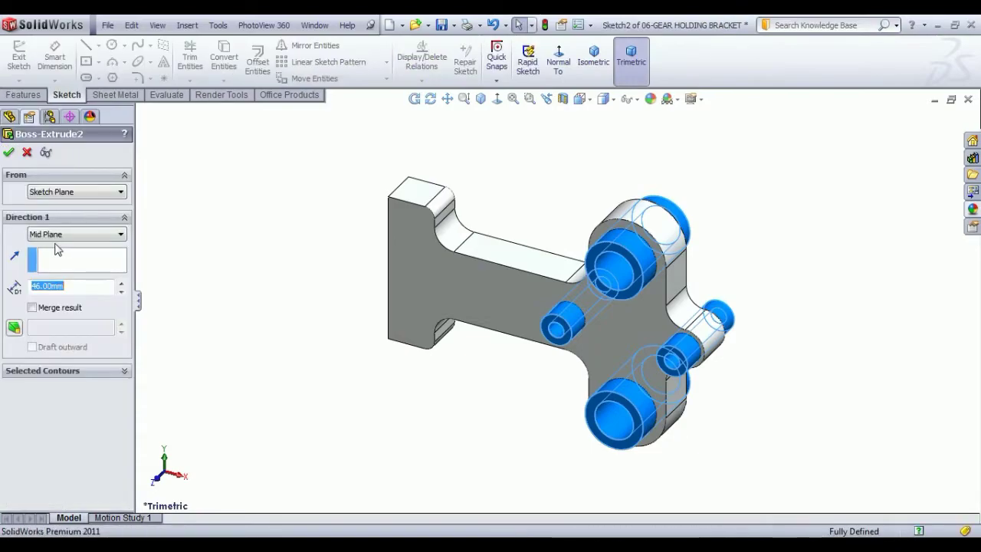
Step: Limit Boss-Extrude2 to the upper circle and rings around both large holes via Selected Contours
click(55, 373)
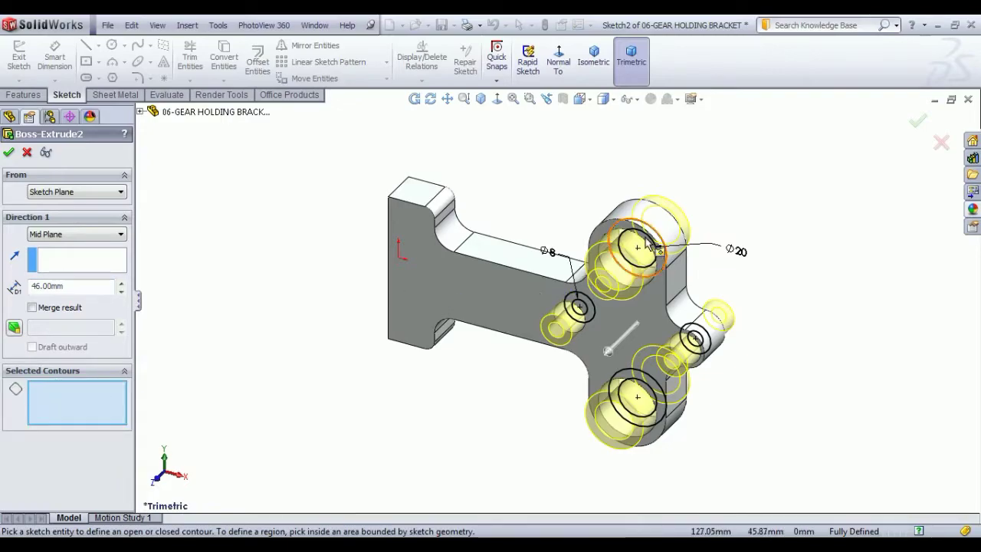
scroll(648, 245, down, 3)
click(642, 255)
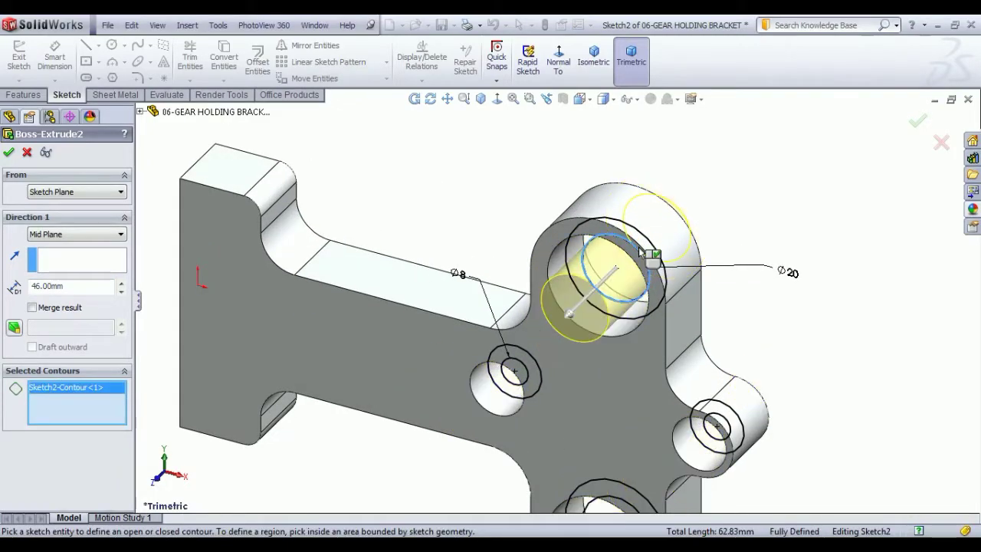
click(645, 245)
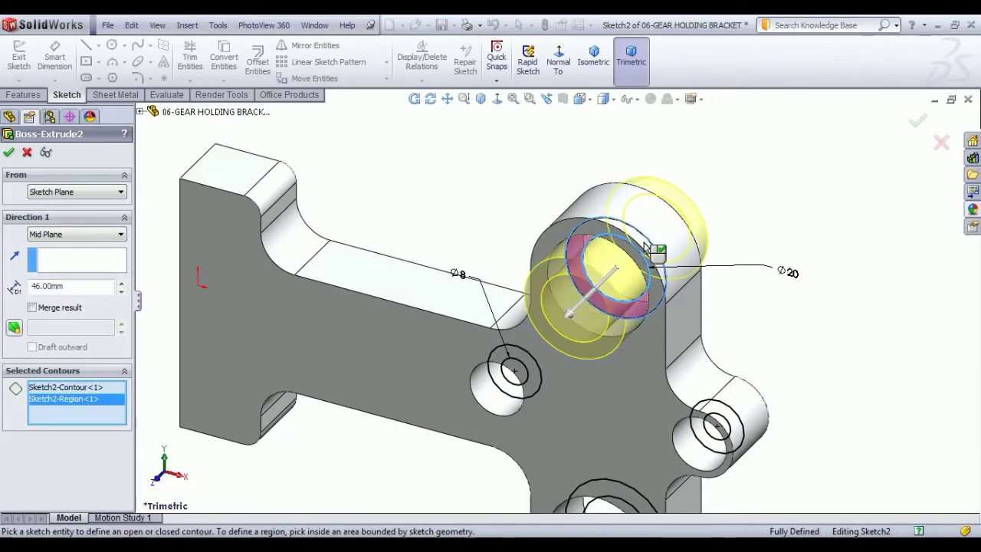
scroll(646, 247, up, 3)
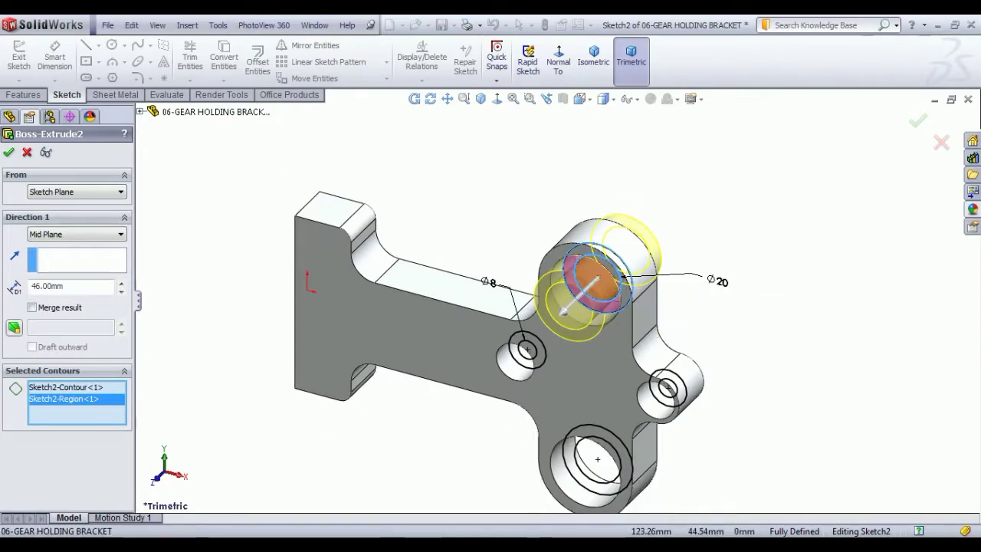
click(605, 282)
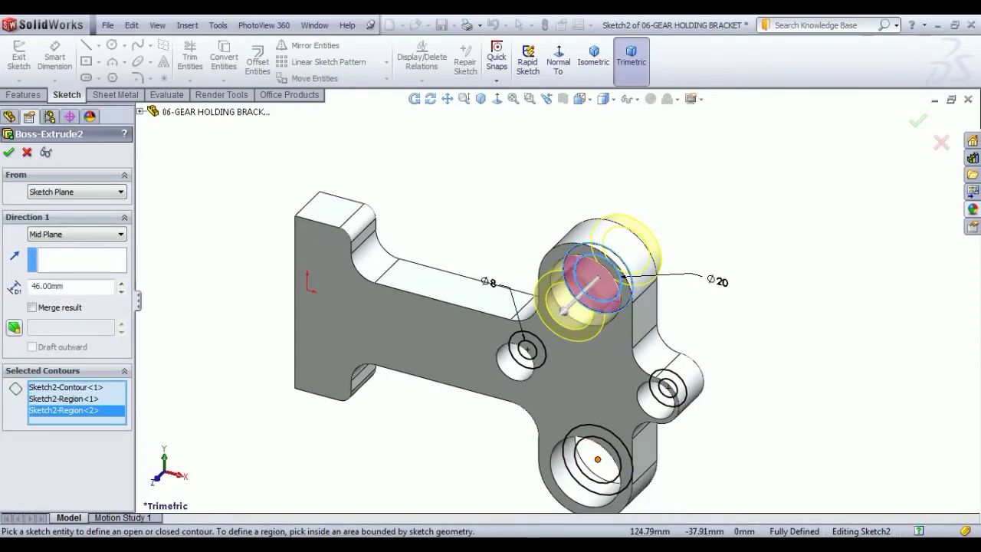
scroll(610, 471, down, 3)
click(603, 357)
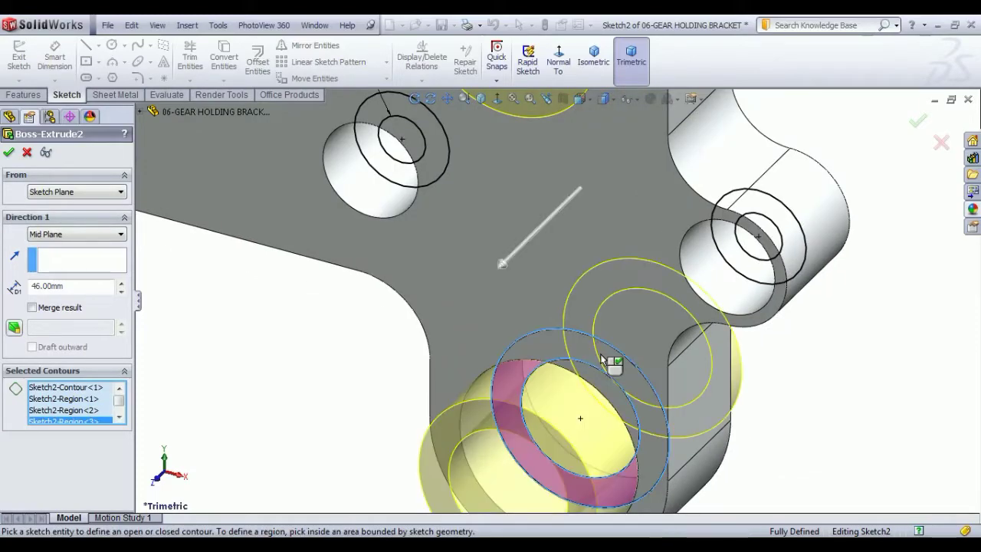
scroll(603, 360, up, 5)
right_click(603, 360)
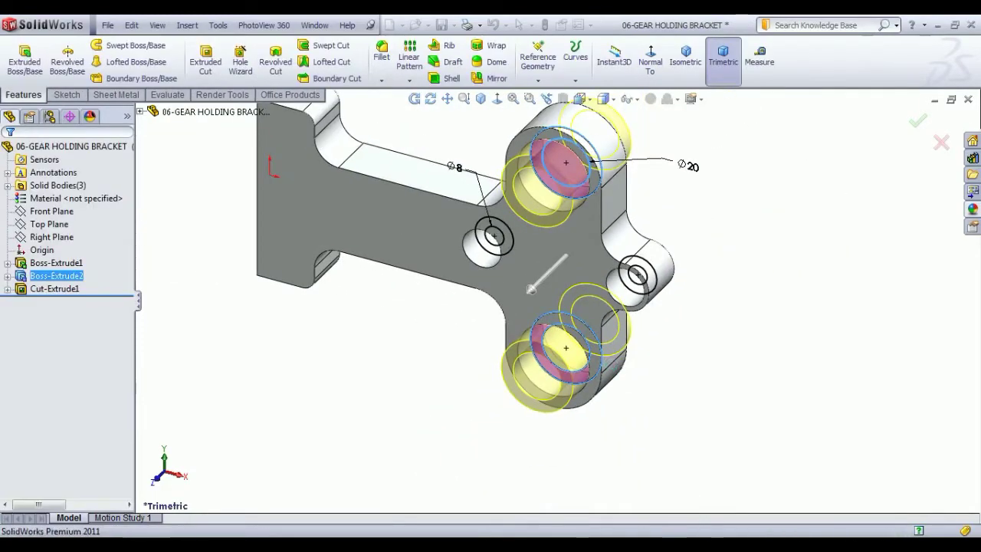
key(ctrl+7)
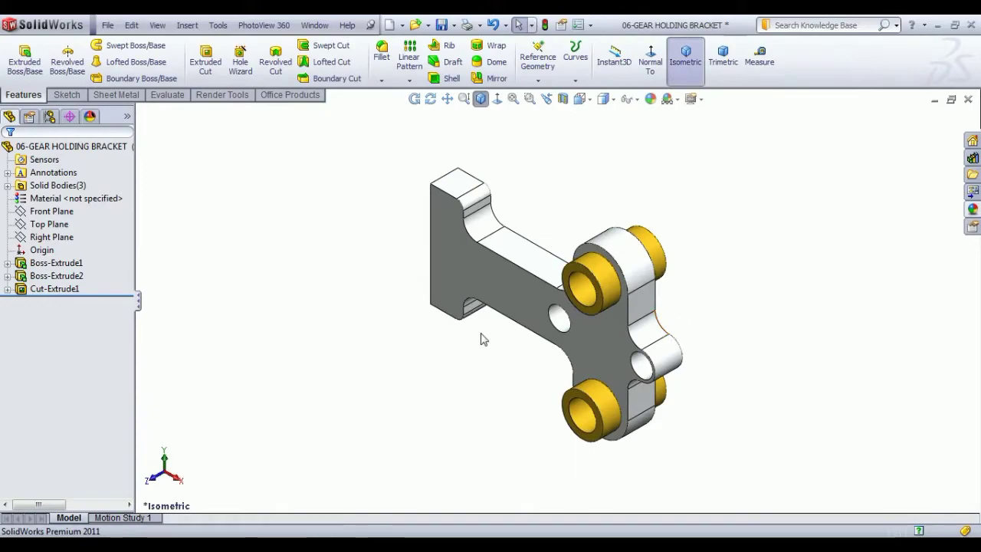
Step: Start a new boss extrusion from Sketch2 under Boss-Extrude2
click(7, 276)
click(58, 288)
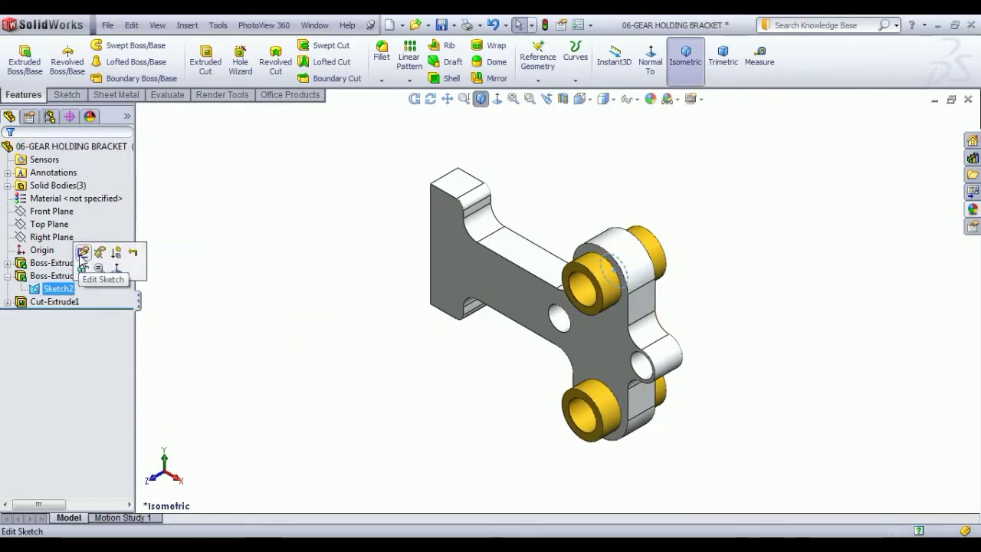
click(25, 57)
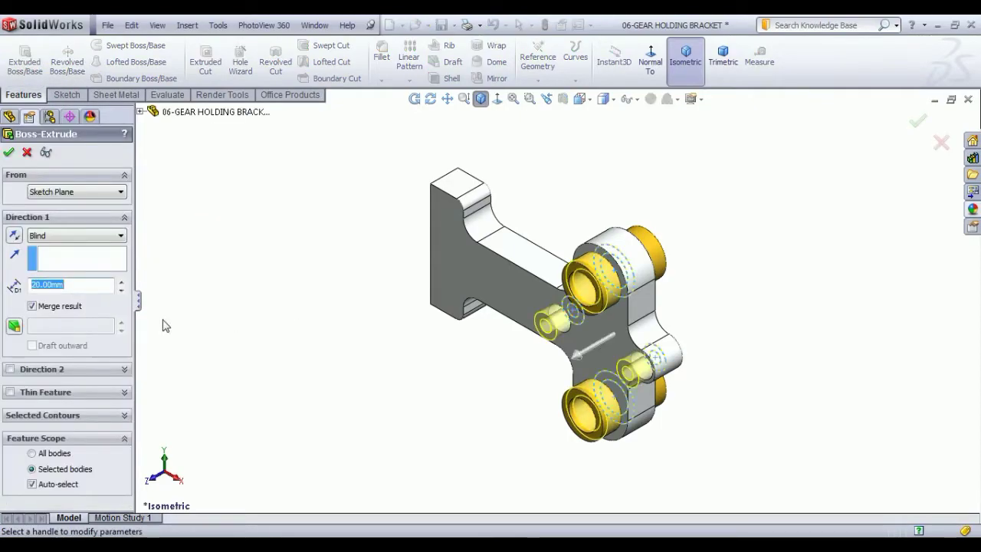
Step: Pick the small boss region and the bottom-right hole region as the extrusion contours
click(58, 418)
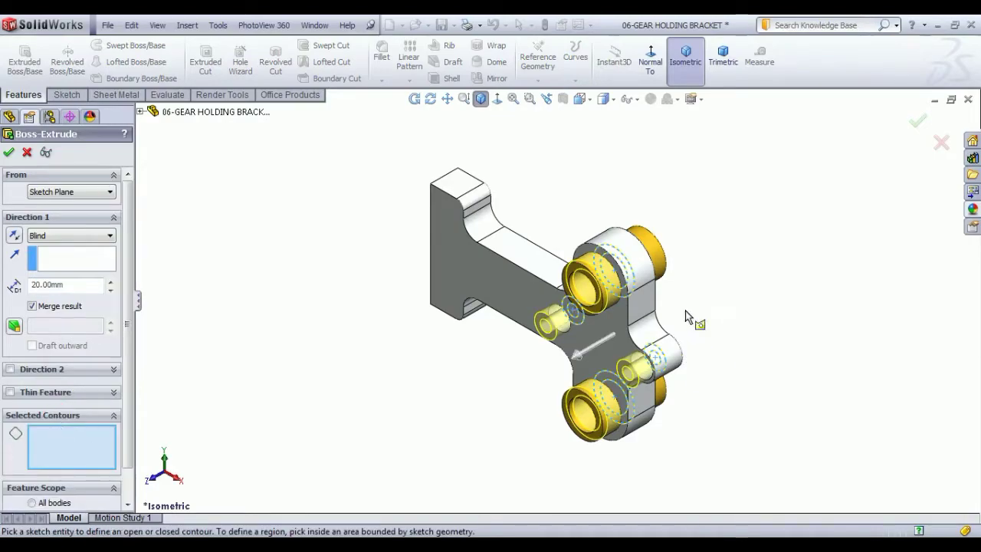
scroll(648, 295, down, 5)
scroll(486, 345, up, 3)
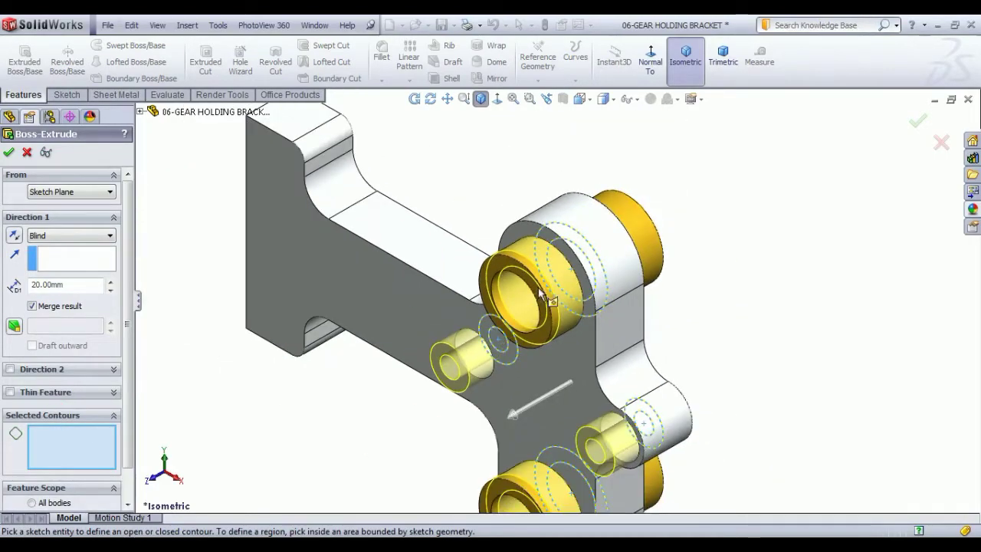
scroll(469, 341, down, 2)
middle_drag(512, 315, 552, 273)
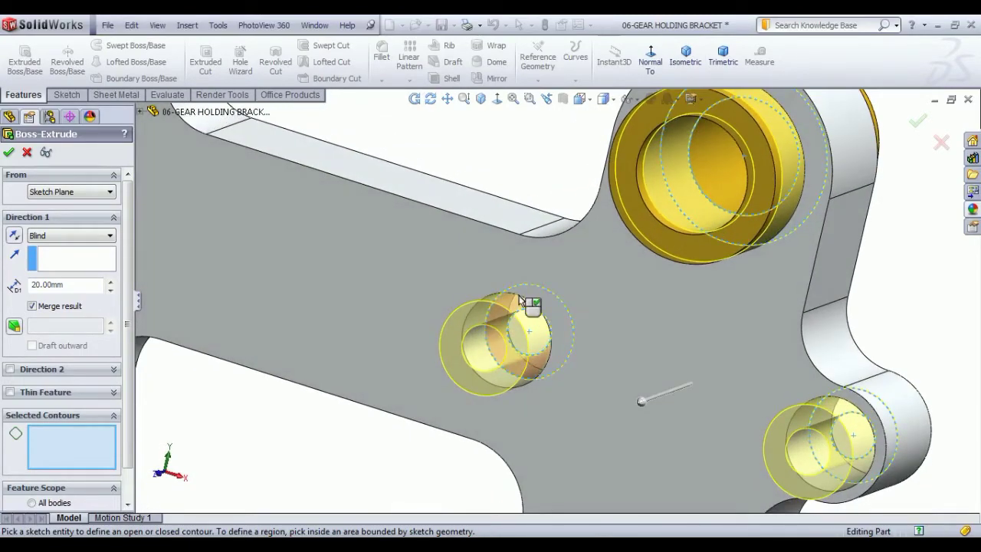
click(526, 308)
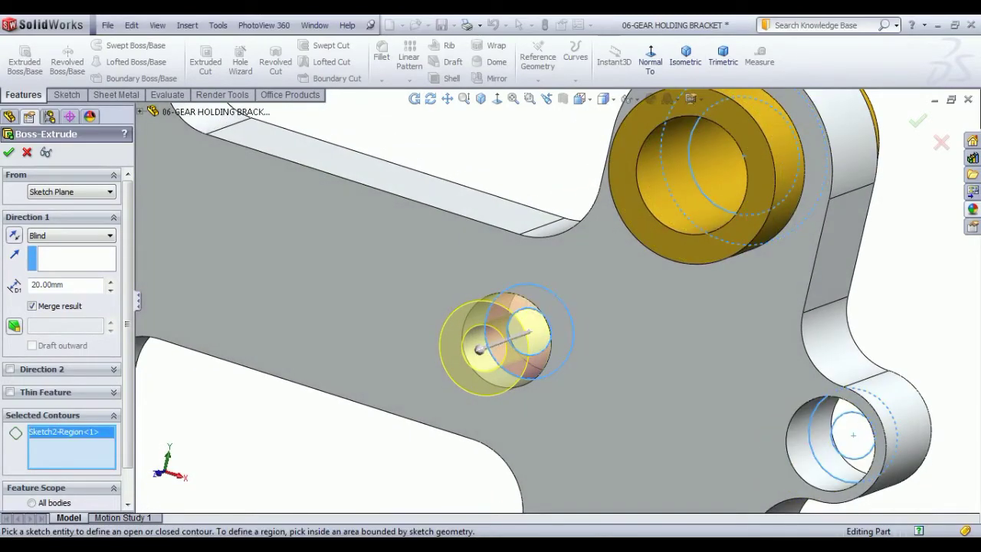
click(828, 415)
scroll(828, 418, up, 5)
middle_drag(825, 456, 726, 448)
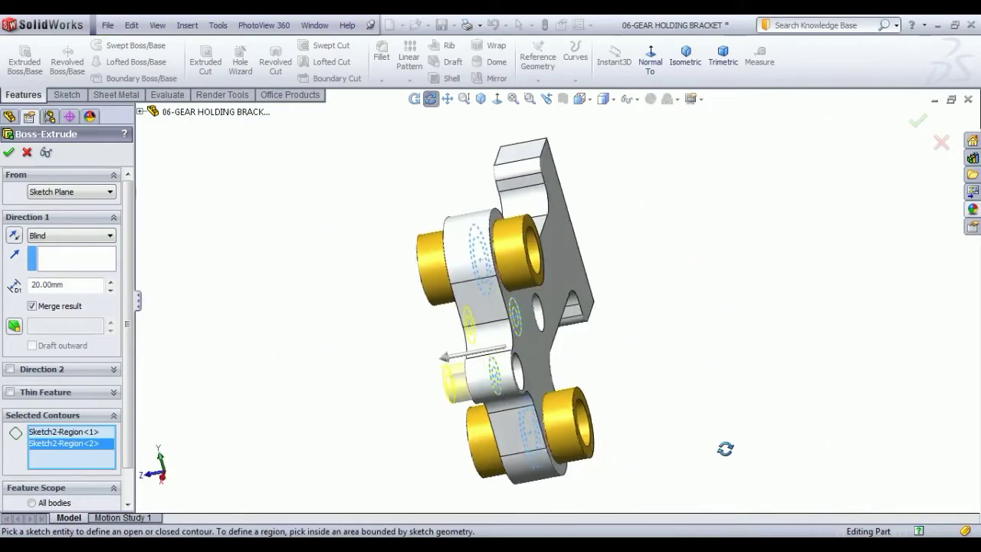
mouse_move(725, 448)
mouse_down()
mouse_move(751, 431)
mouse_move(776, 435)
mouse_up()
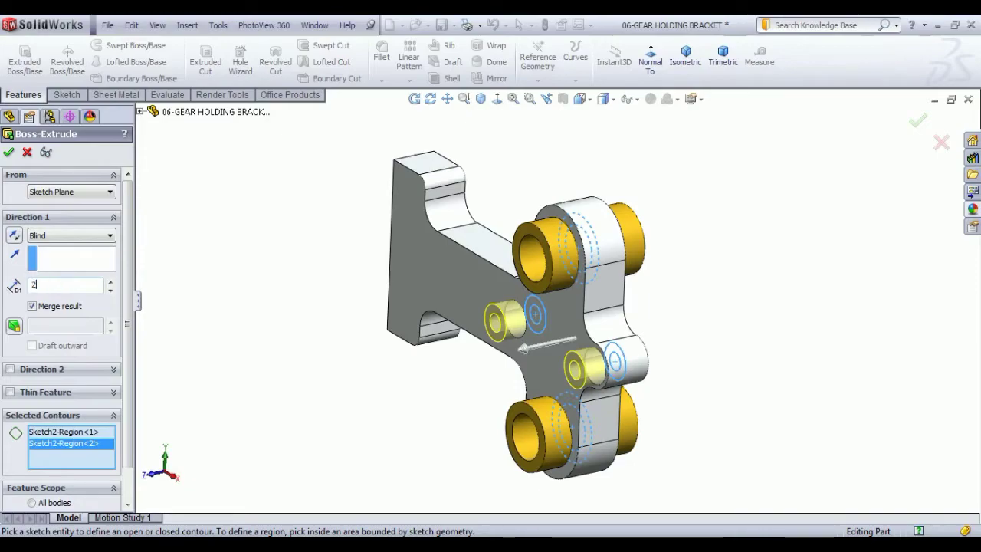
text(1)
Step: Extrude Blind 21 mm in Direction 1 and 10 mm in Direction 2, and confirm
key(Return)
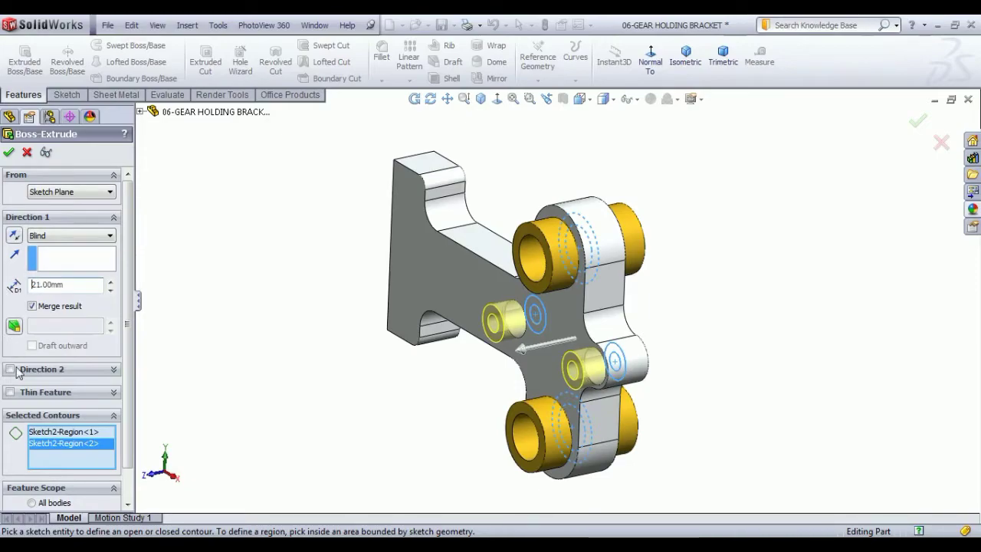
click(10, 369)
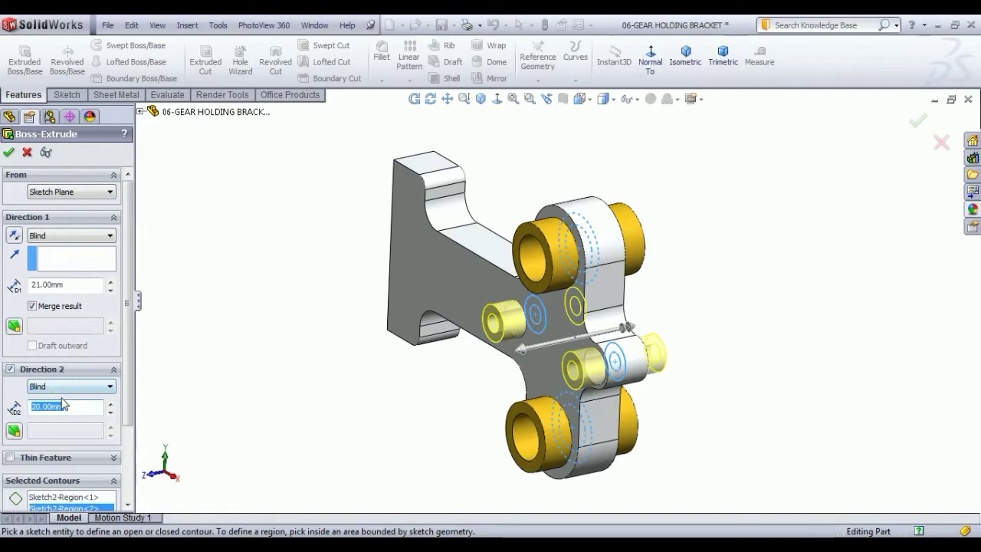
text(10)
key(Return)
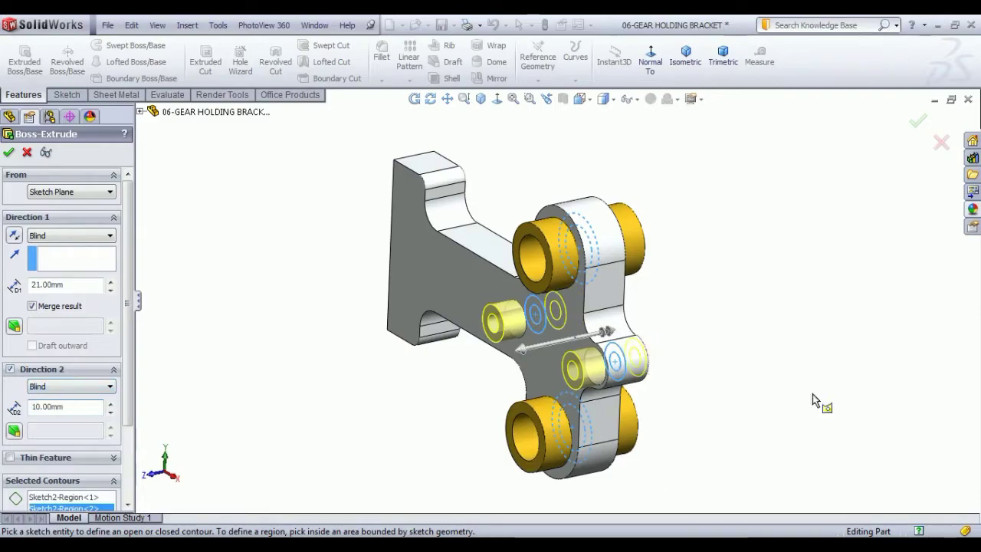
middle_drag(814, 400, 755, 411)
scroll(756, 411, down, 3)
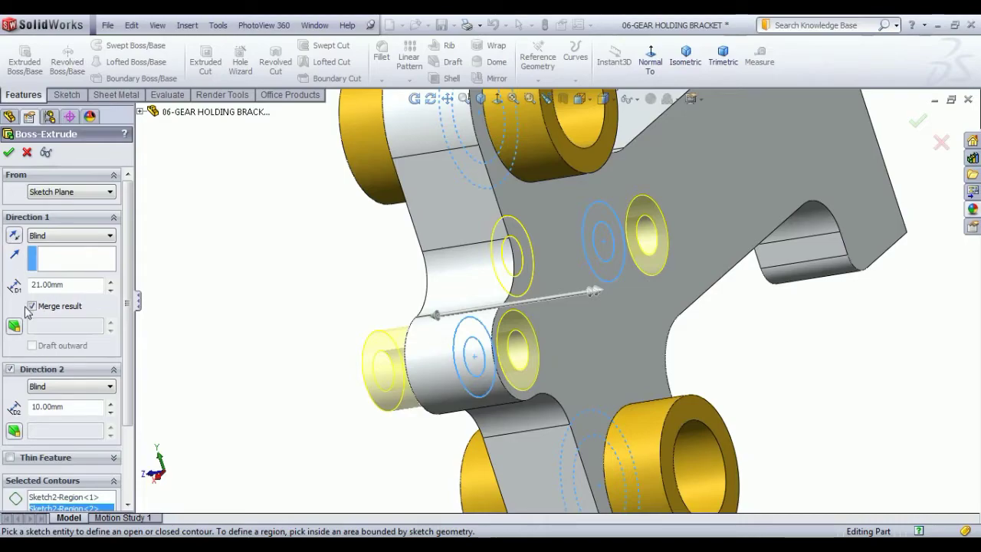
click(9, 154)
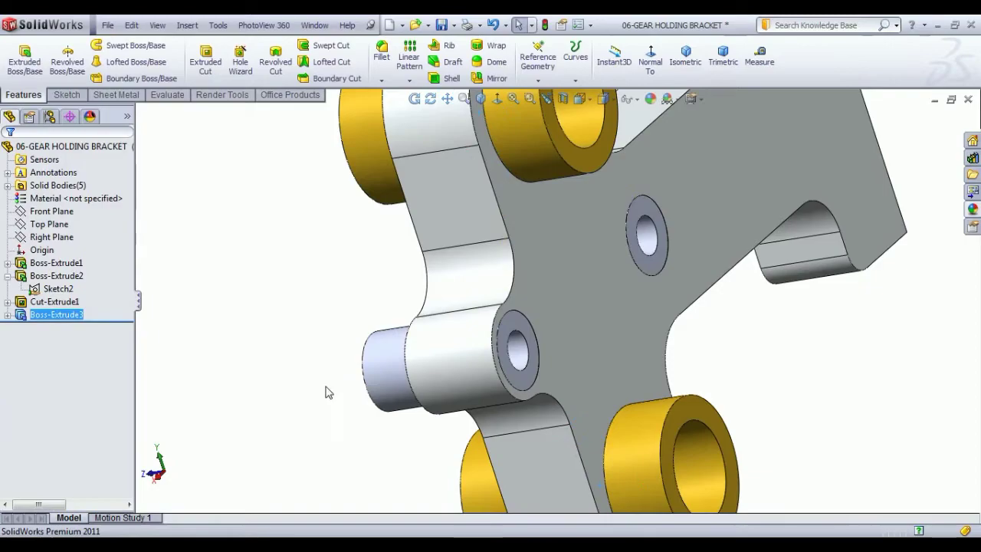
Step: Apply the polished brass appearance to the new Boss-Extrude3 bosses
scroll(326, 393, up, 3)
middle_drag(326, 393, 406, 400)
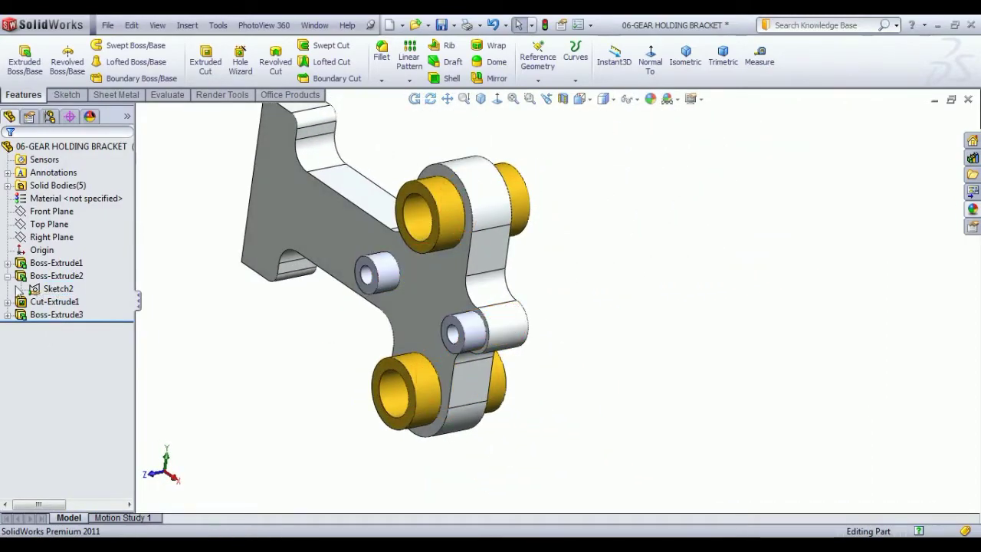
click(69, 305)
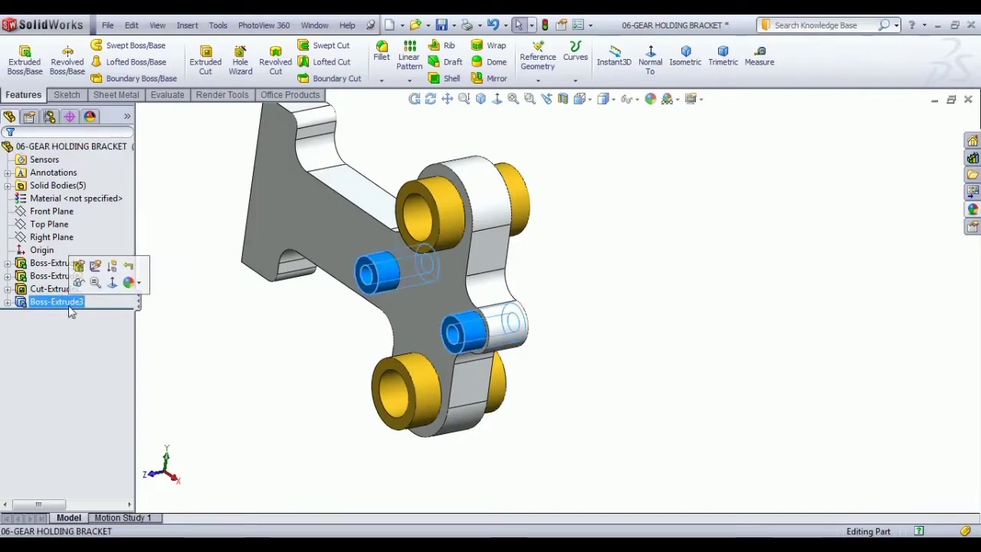
click(973, 208)
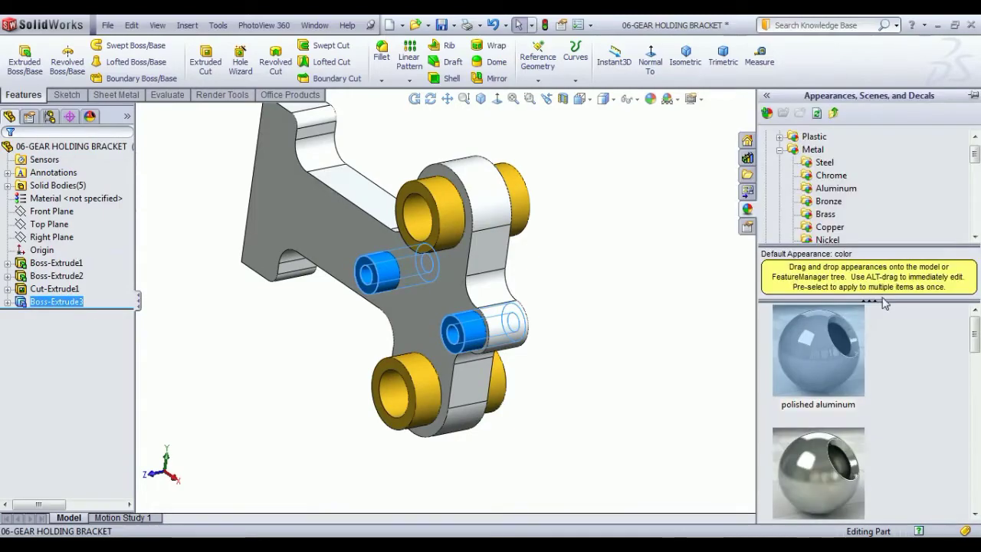
click(826, 214)
click(839, 354)
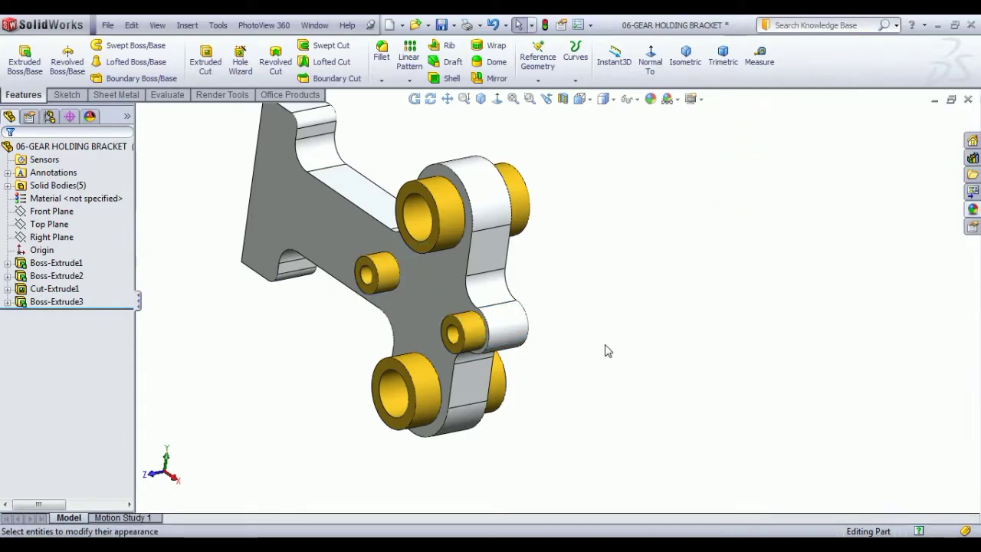
Step: Apply polished aluminum to the end-face holes and switch to the isometric view
scroll(606, 348, up, 3)
middle_drag(606, 349, 664, 320)
key(Escape)
scroll(494, 225, down, 3)
scroll(540, 276, down, 2)
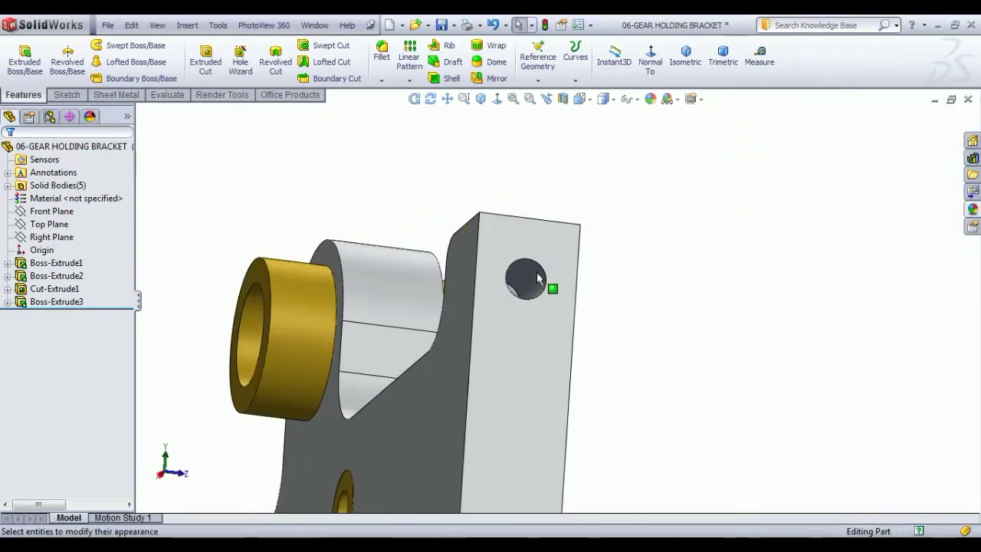
scroll(519, 322, up, 1)
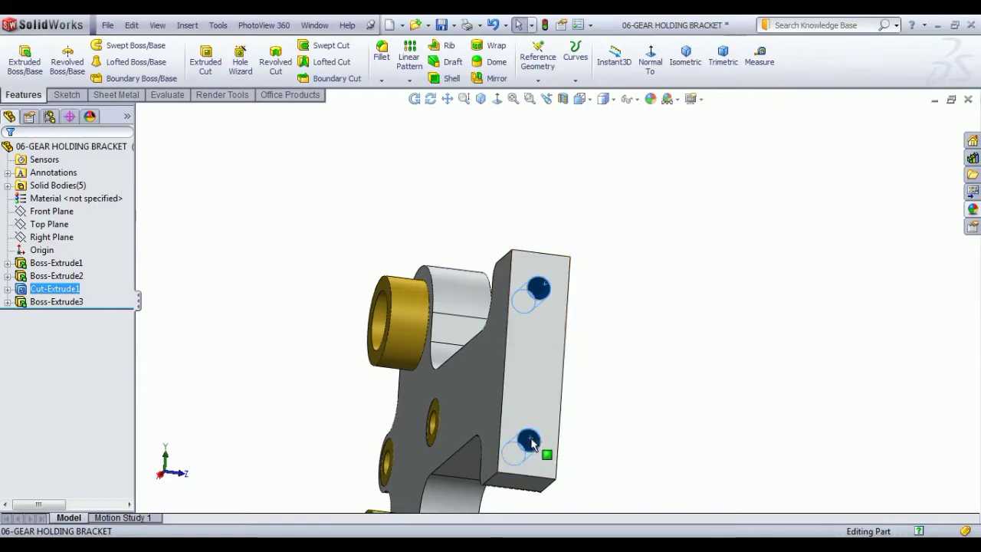
click(972, 210)
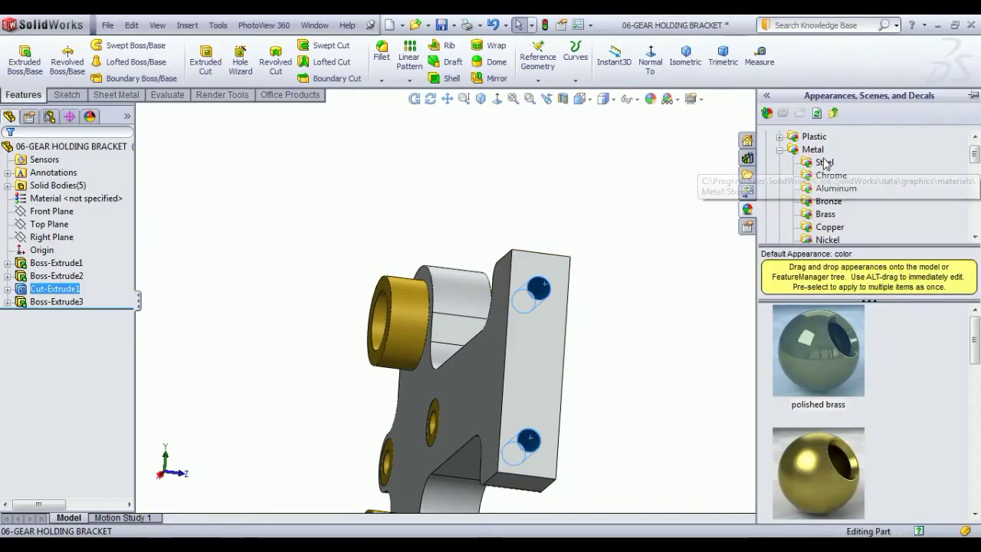
click(835, 188)
double_click(843, 314)
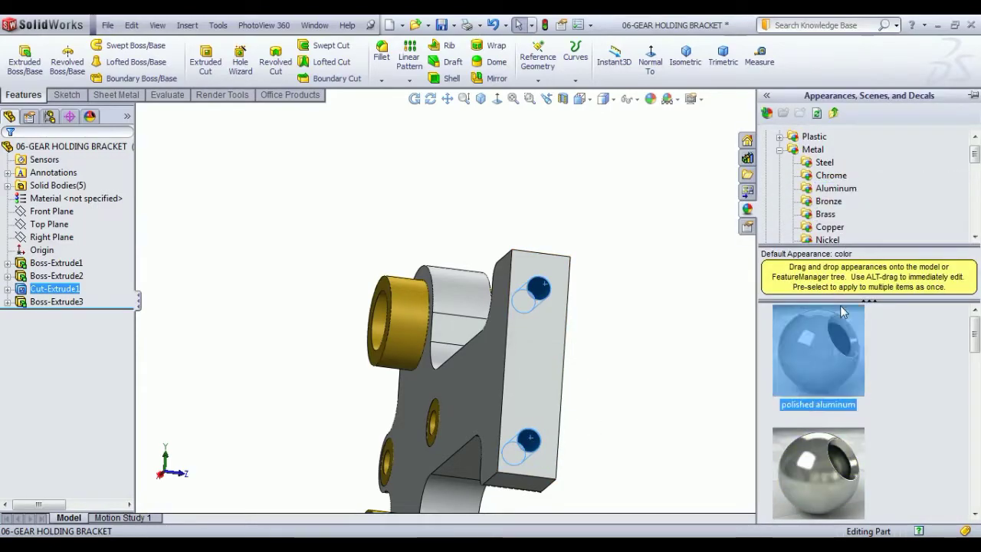
click(684, 65)
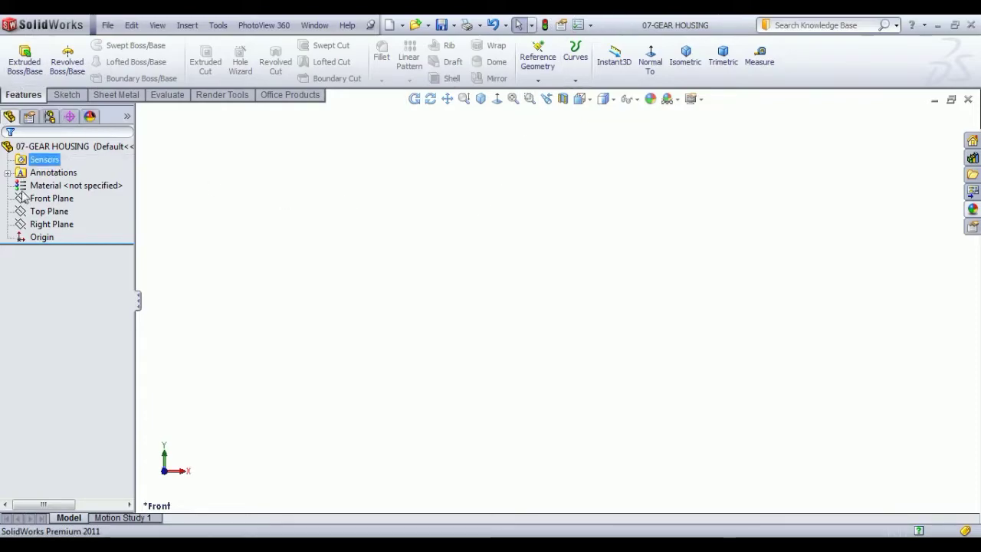
Step: Start a new sketch on the Front Plane
click(55, 199)
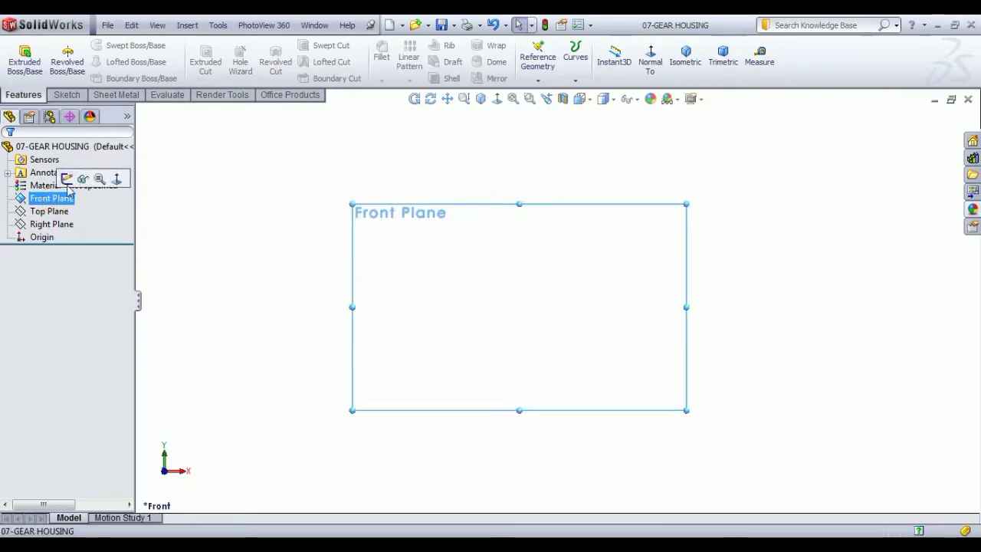
click(67, 178)
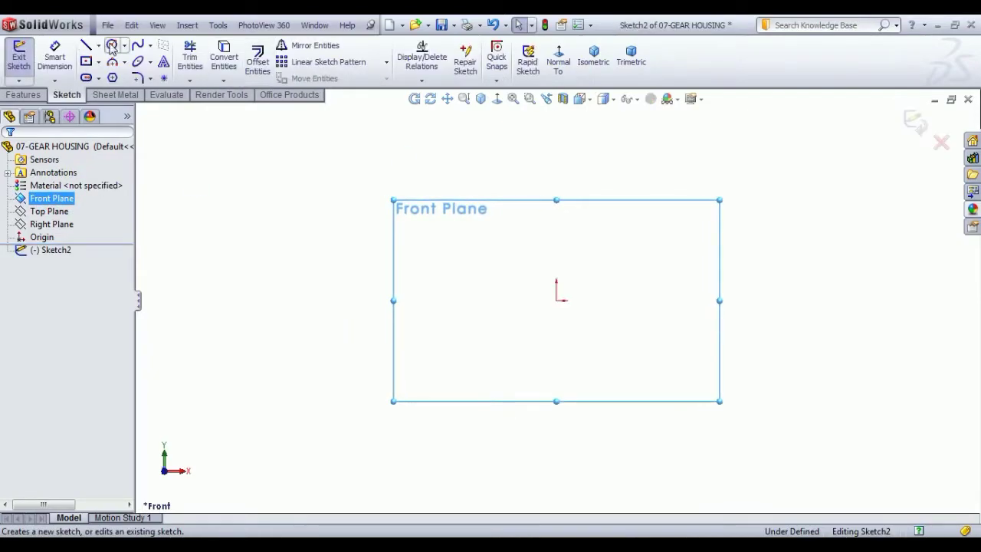
click(98, 48)
click(150, 79)
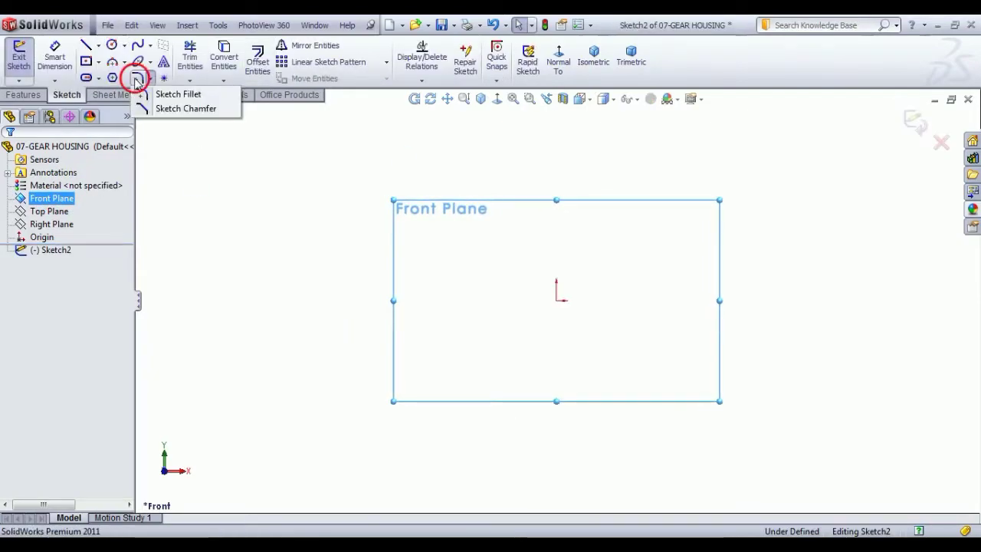
click(175, 94)
Step: Draw a vertical centerline through the origin and give it a Midpoint relation with the origin
click(98, 48)
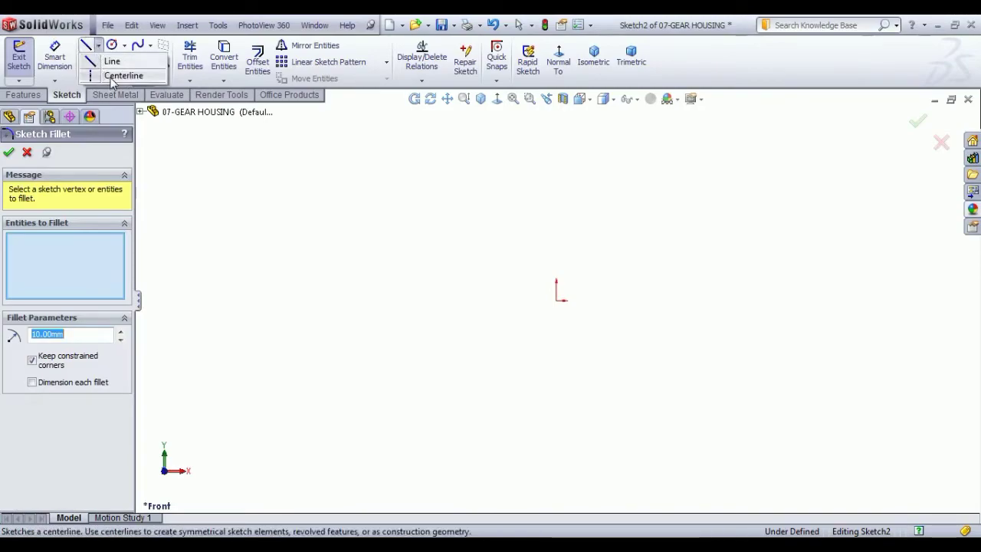
click(112, 74)
click(557, 240)
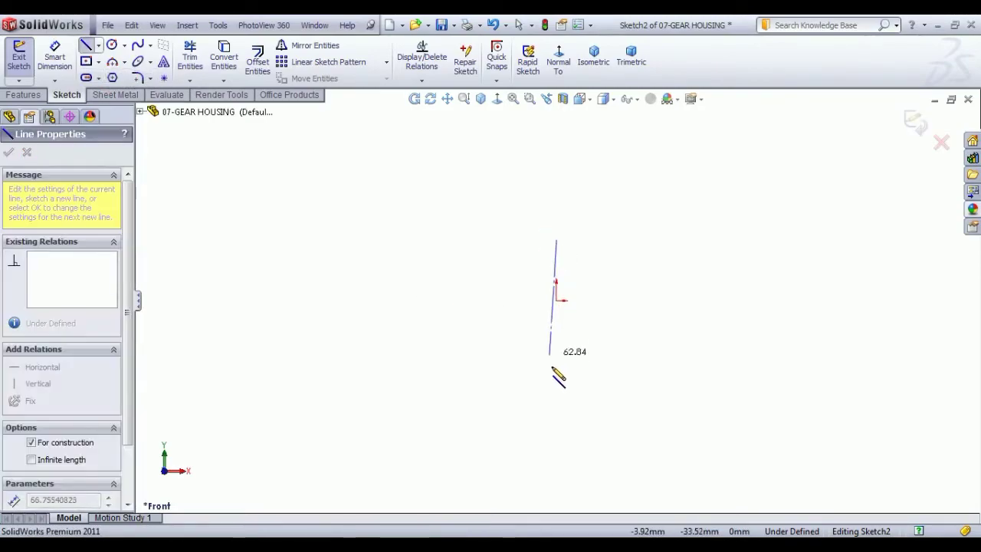
click(557, 369)
right_click(682, 236)
click(707, 245)
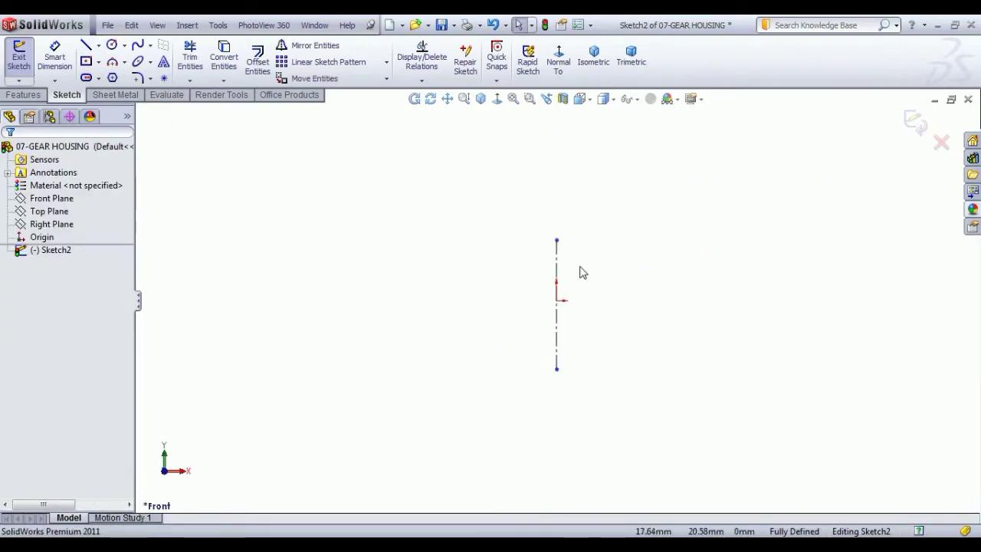
click(557, 301)
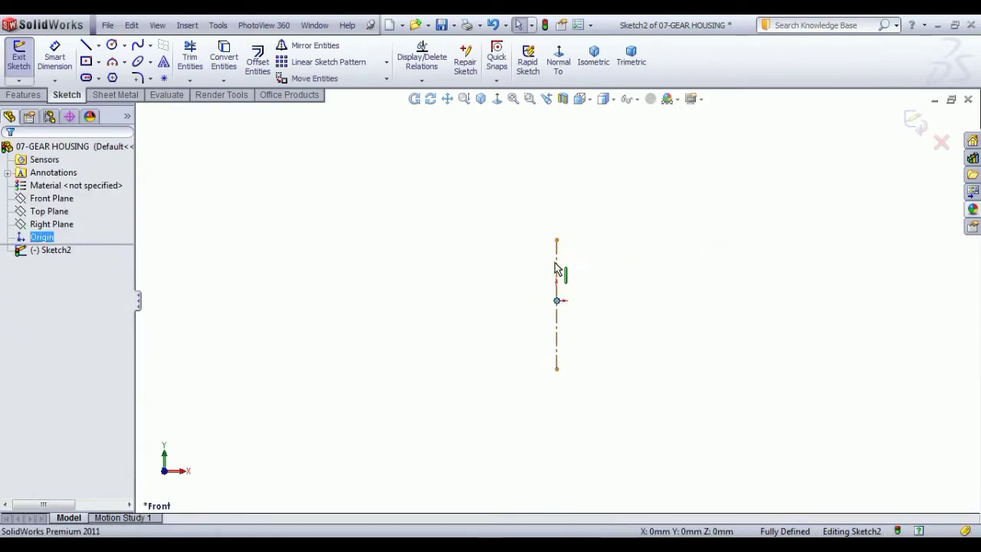
ctrl+click(557, 270)
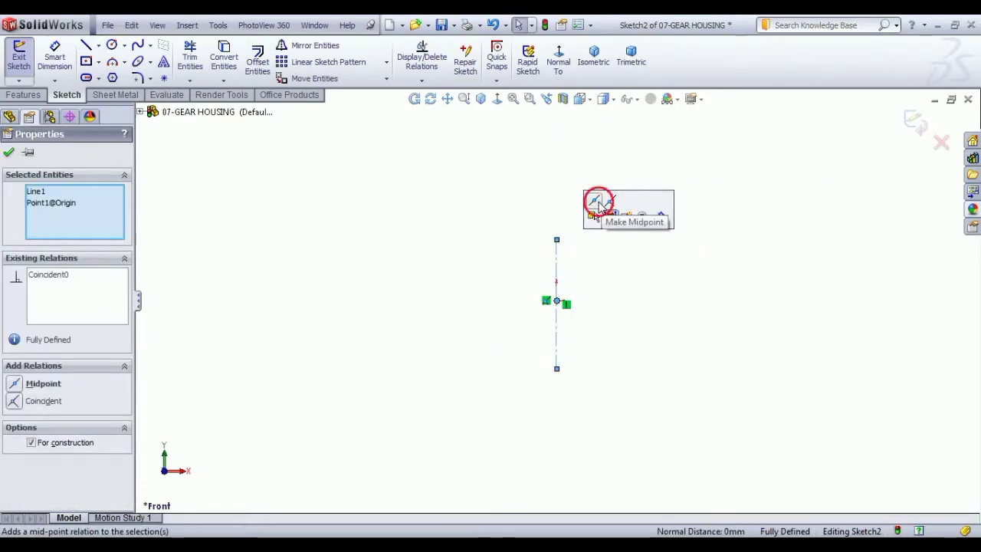
click(597, 202)
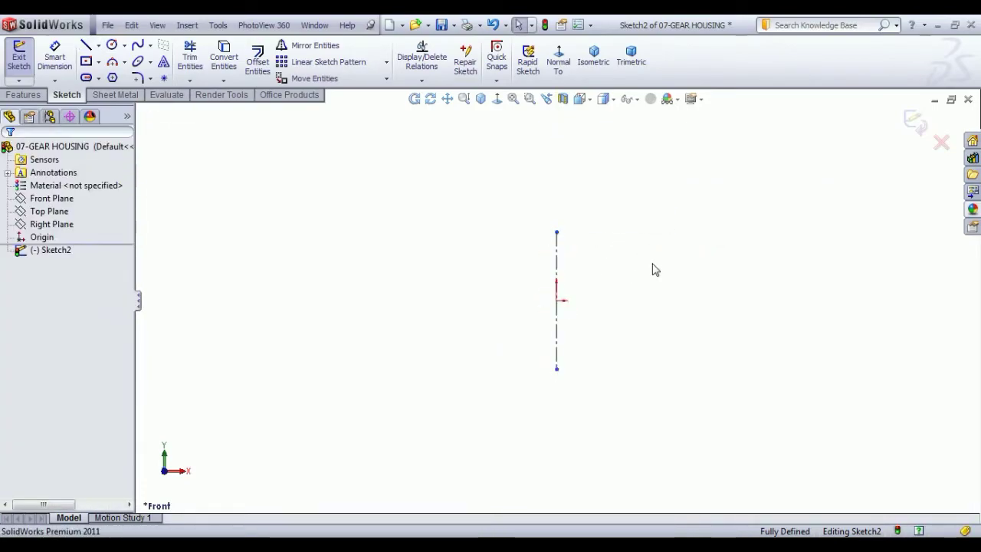
Step: Draw a circle centred on each end of the centerline
click(55, 55)
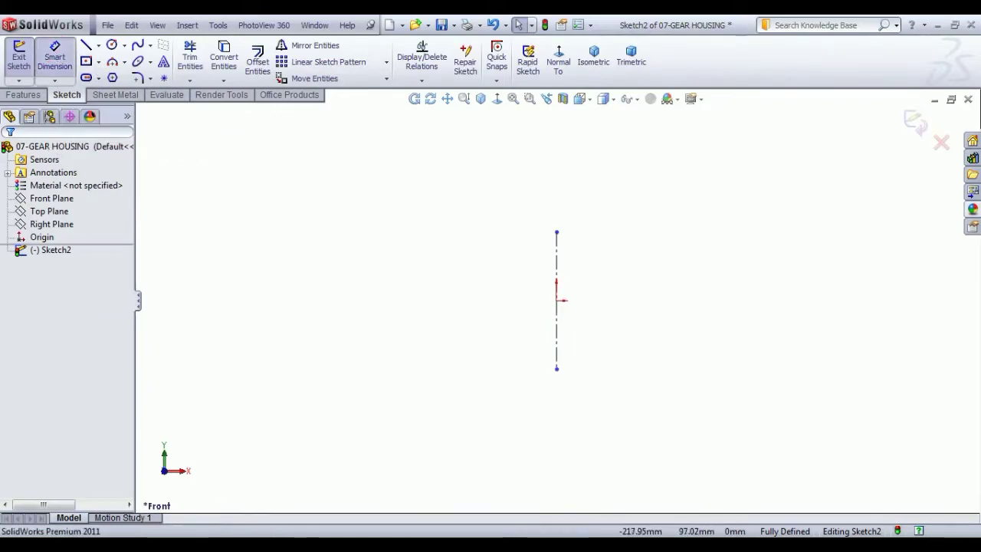
click(112, 45)
drag(557, 231, 577, 253)
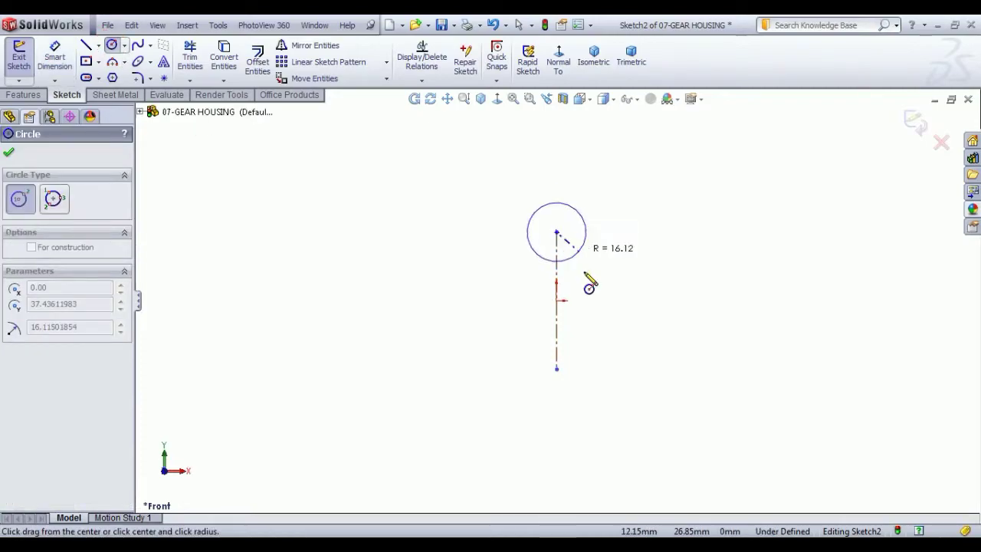
drag(557, 370, 595, 395)
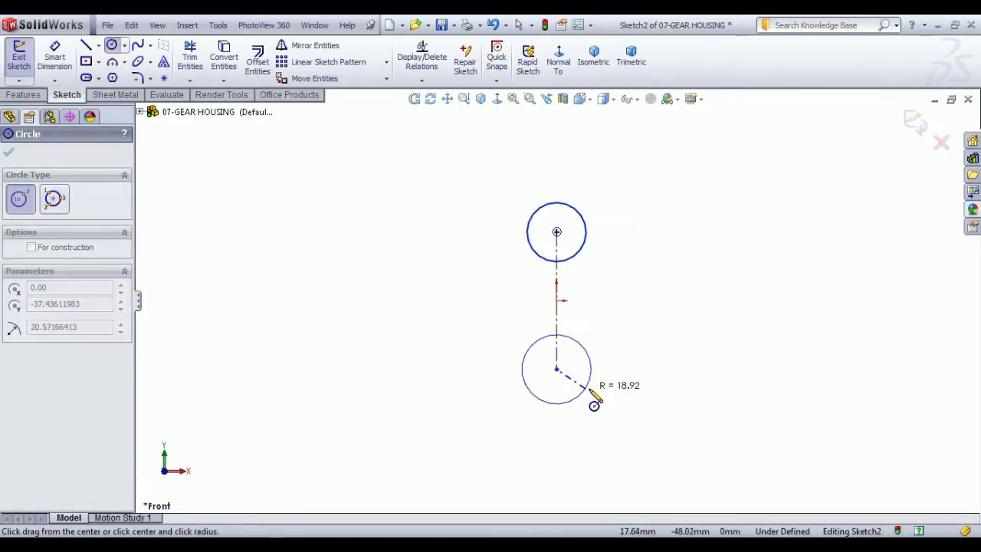
right_click(624, 325)
click(667, 304)
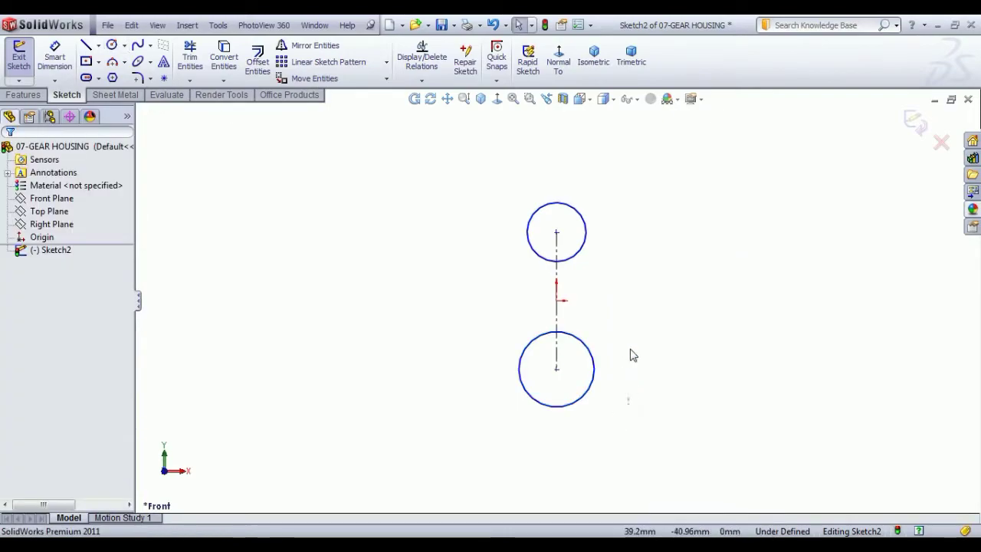
Step: Make the two circles Equal and dimension the centerline length to 80
drag(630, 404, 584, 241)
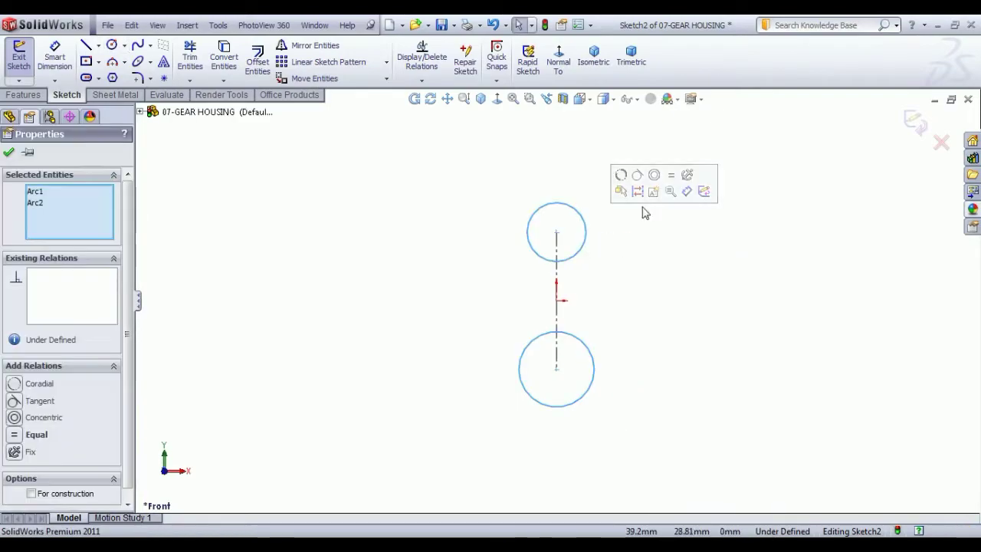
click(678, 184)
click(689, 238)
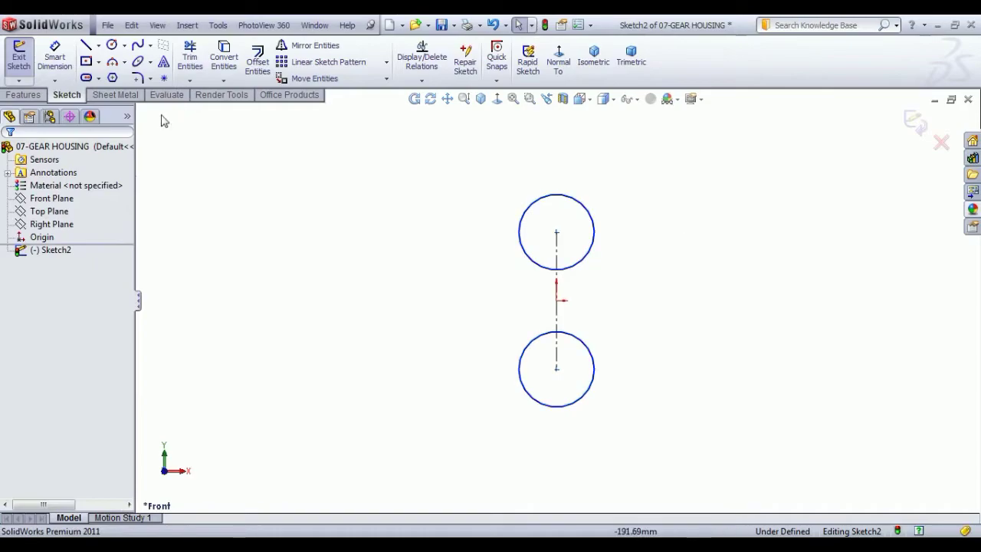
click(557, 295)
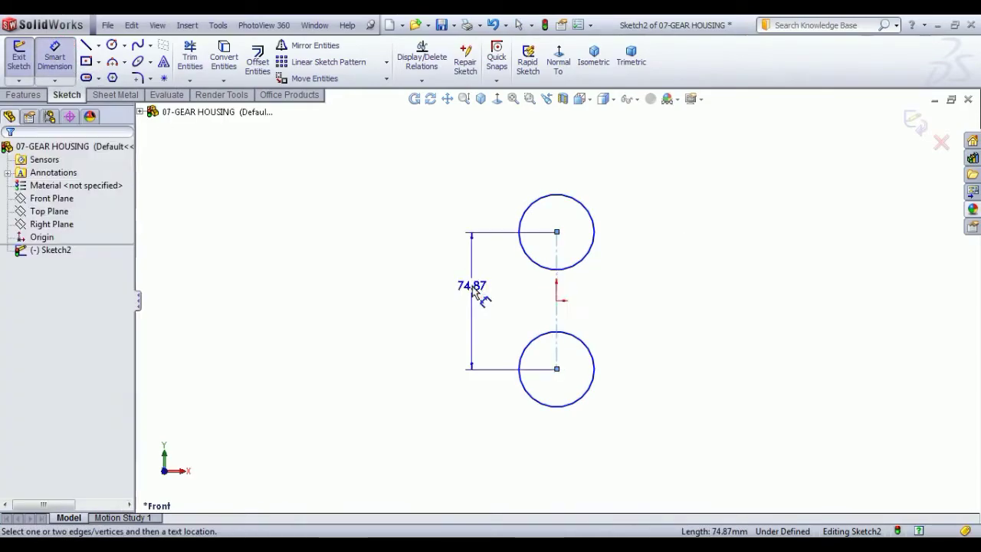
click(472, 297)
text(80)
key(Return)
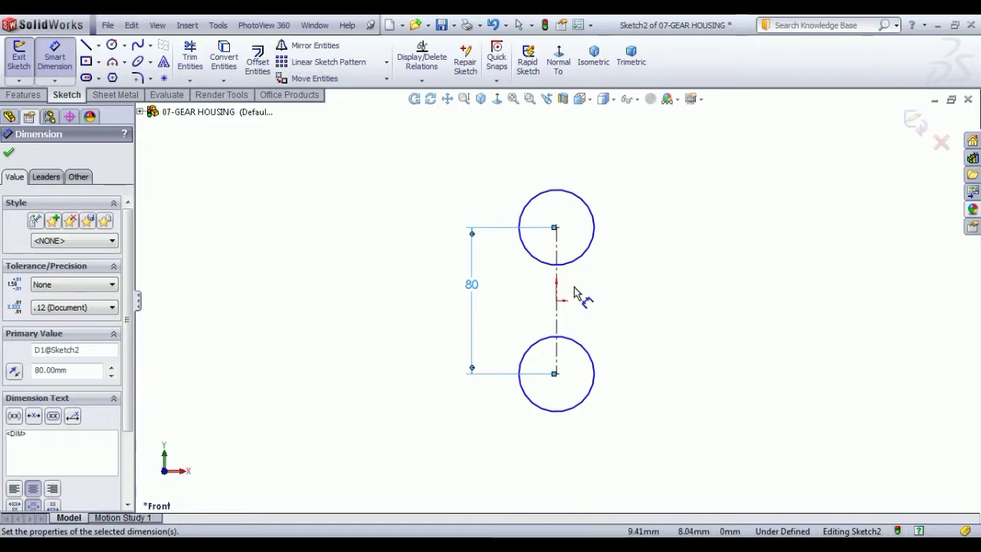
Step: Dimension the top circle to Ø92 and move the 80 dimension further left
click(584, 255)
click(674, 218)
text(46*2)
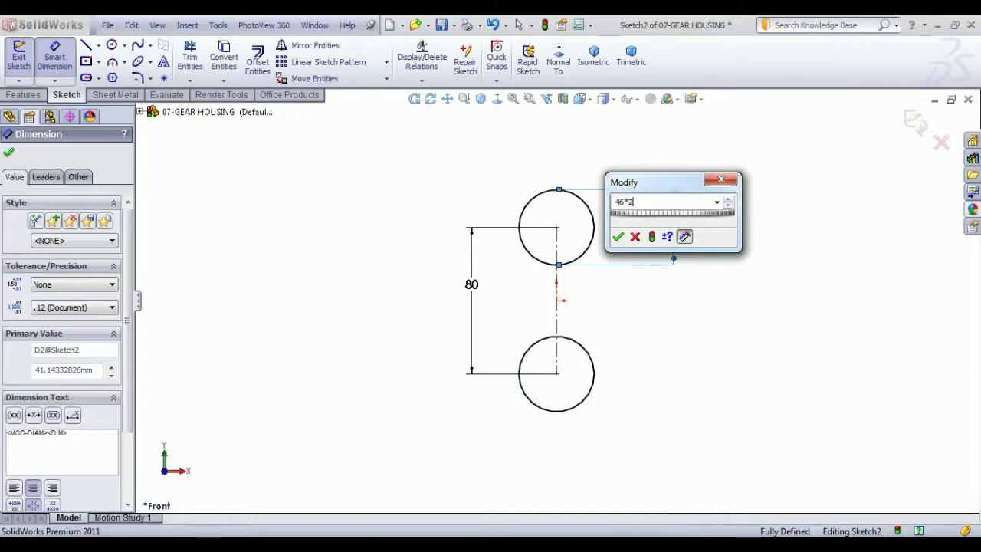
key(Return)
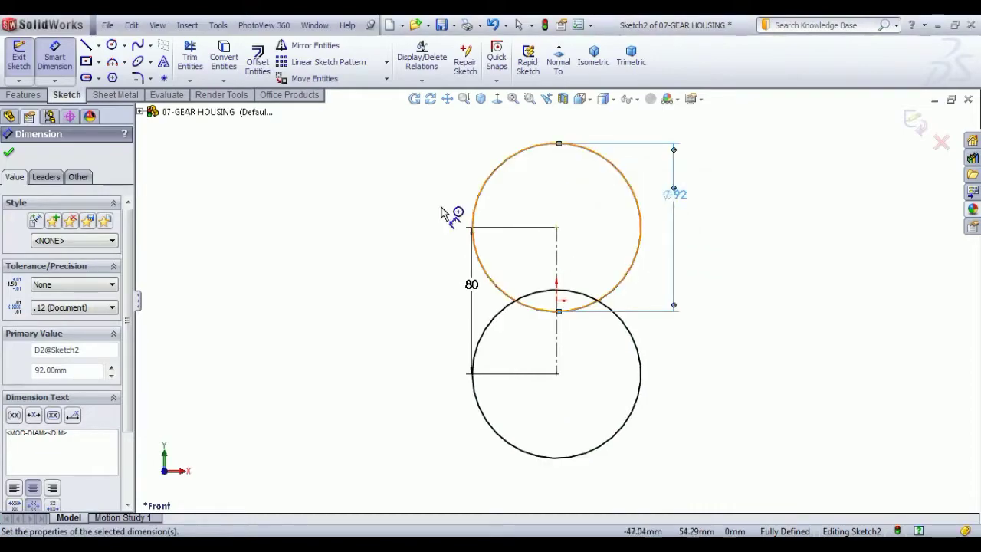
right_click(314, 191)
click(349, 195)
drag(471, 284, 397, 280)
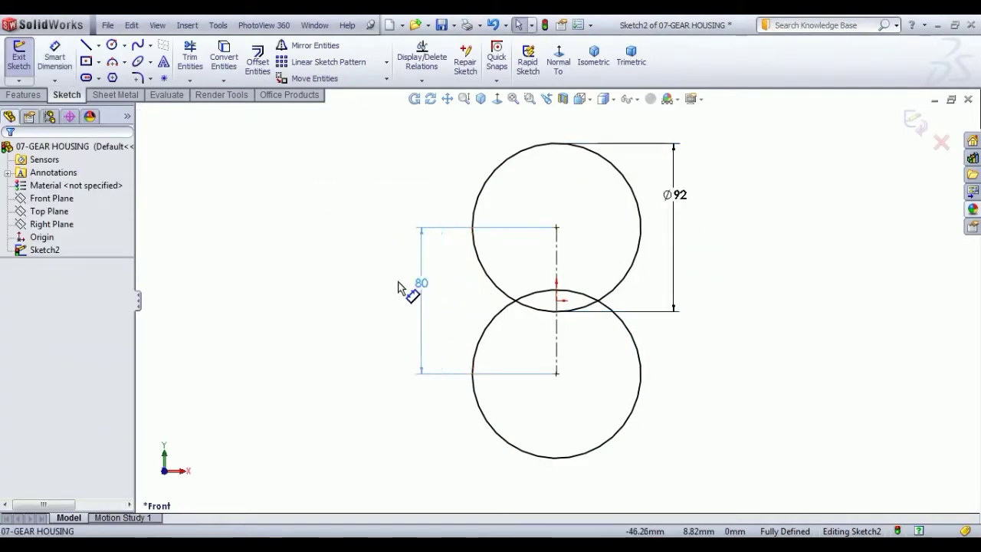
Step: Draw a 3-point arc between the circles on the left side and on the right side
click(112, 62)
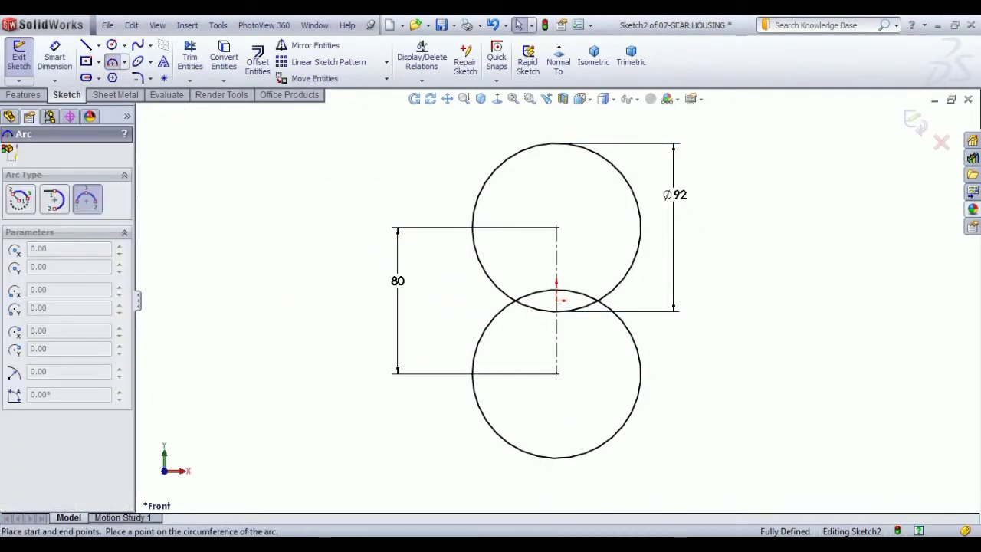
click(477, 259)
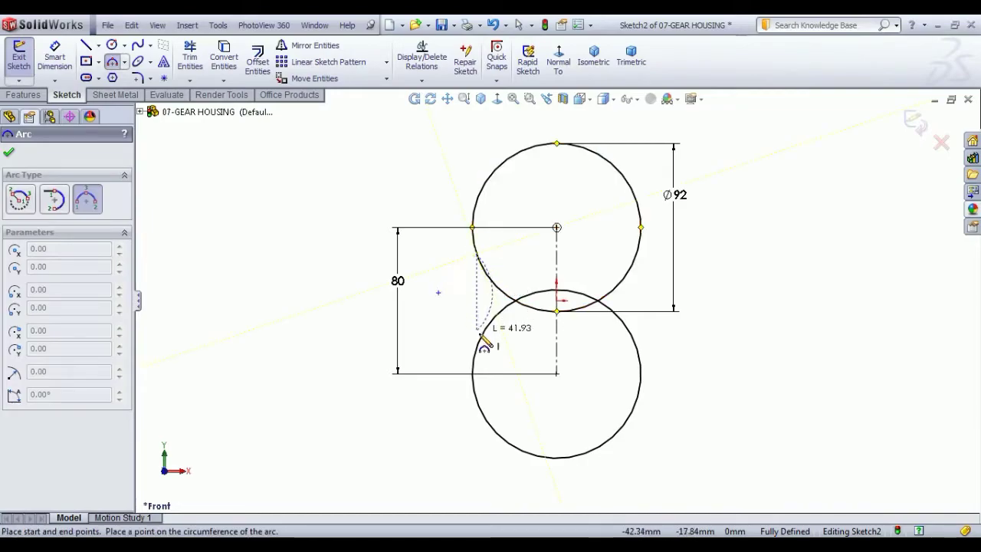
click(480, 335)
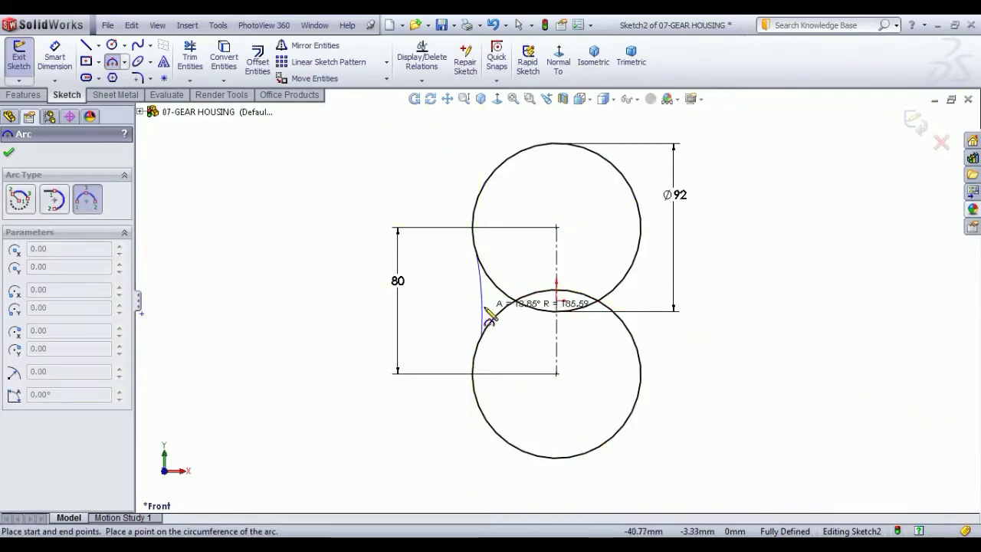
click(487, 308)
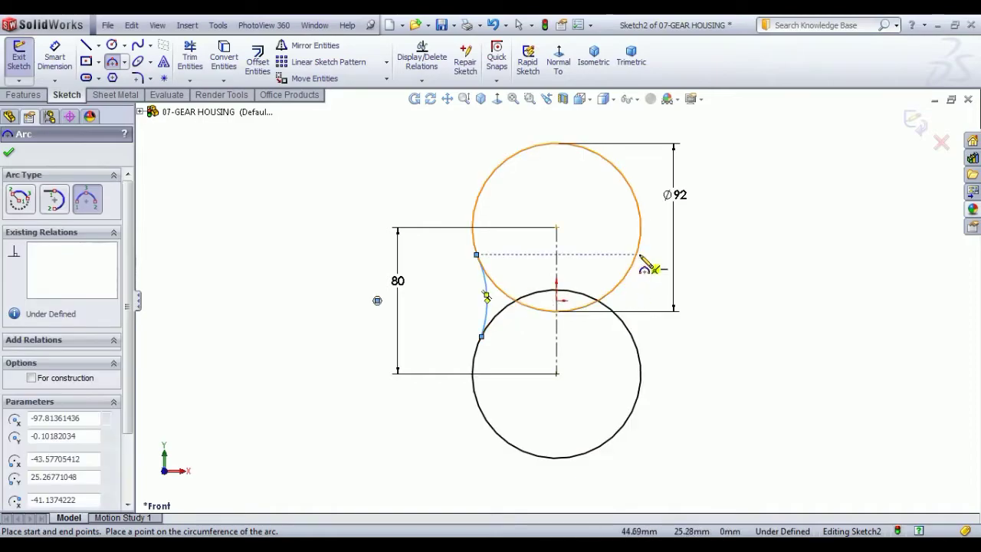
click(639, 256)
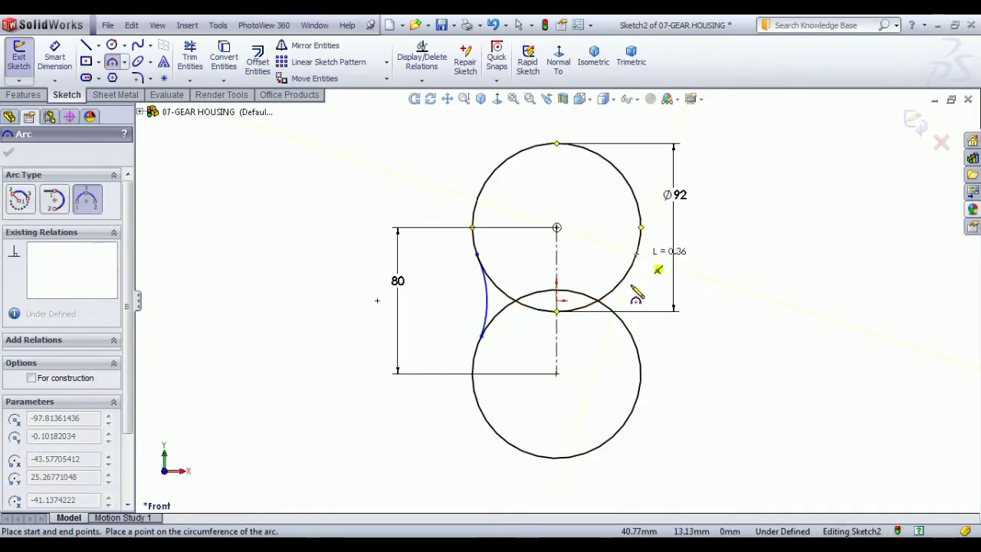
click(632, 336)
click(629, 298)
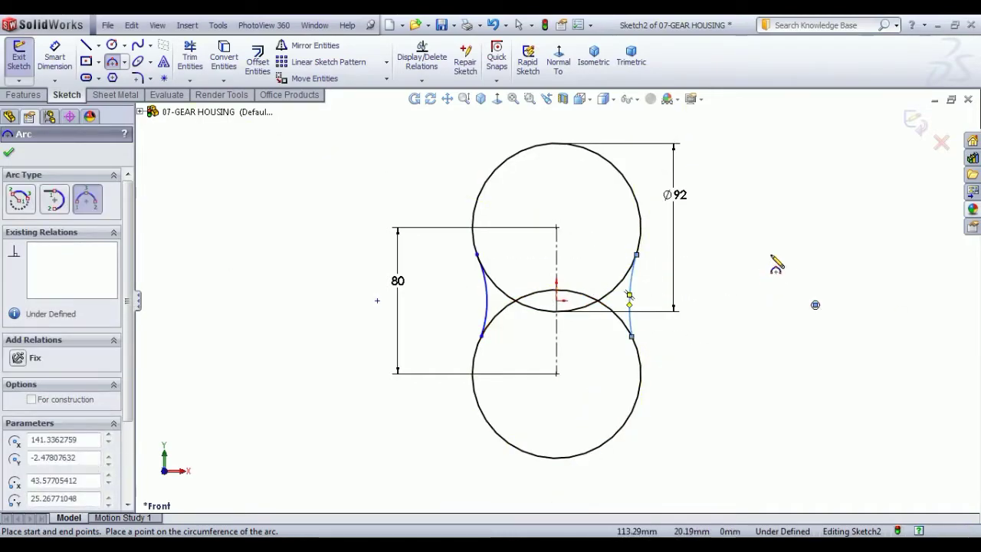
right_click(782, 261)
click(789, 264)
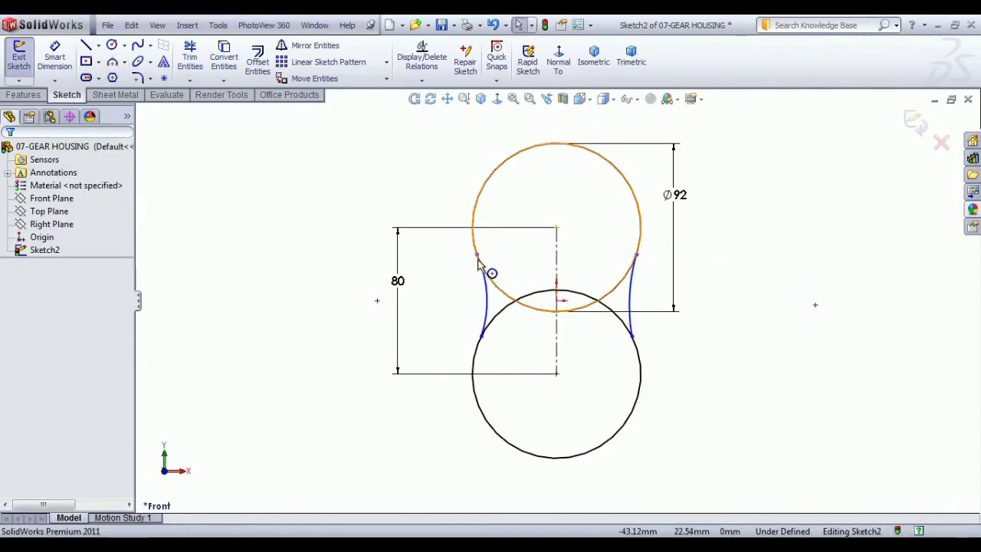
Step: Make each arc tangent to both the upper and lower circles
drag(490, 247, 456, 282)
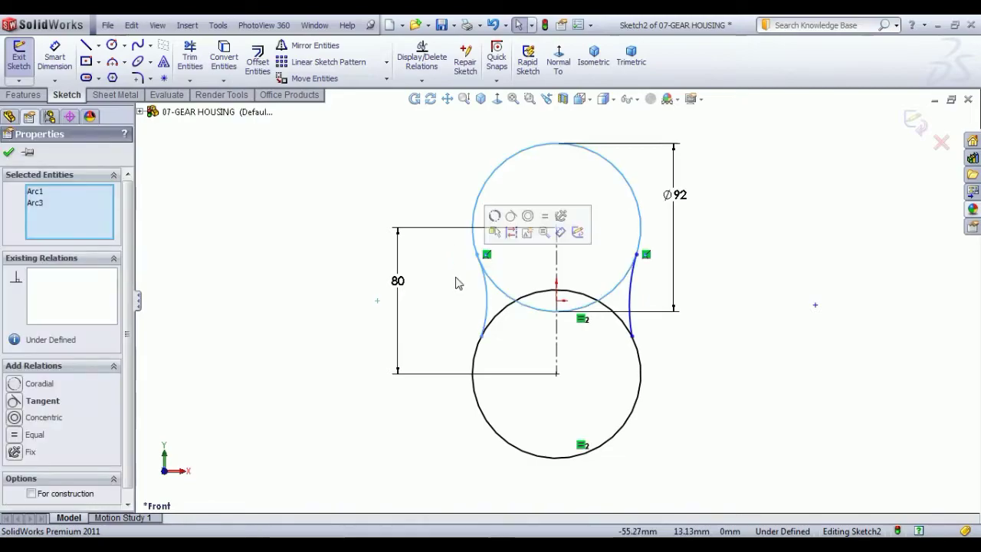
click(515, 217)
click(431, 324)
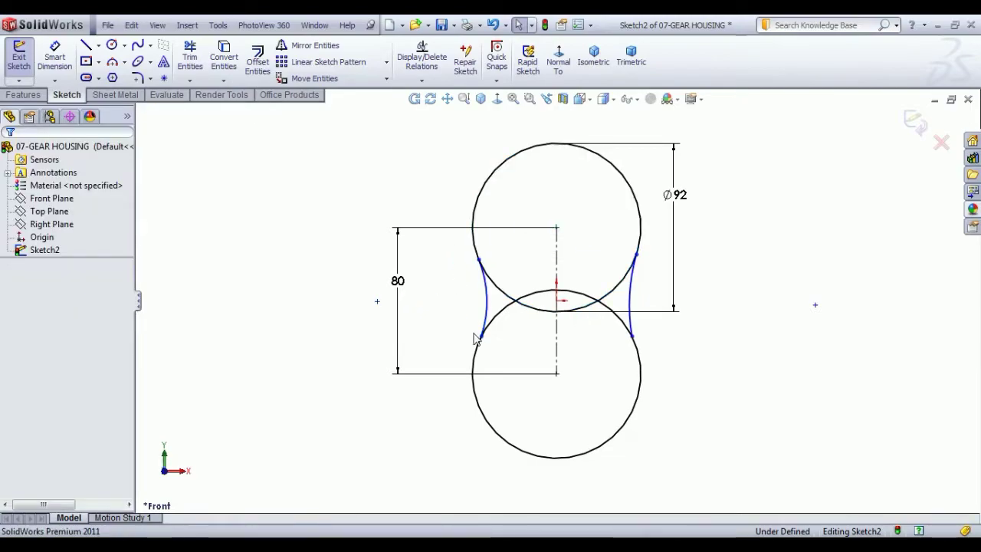
mouse_move(438, 306)
mouse_down()
mouse_move(499, 355)
mouse_move(447, 316)
mouse_up()
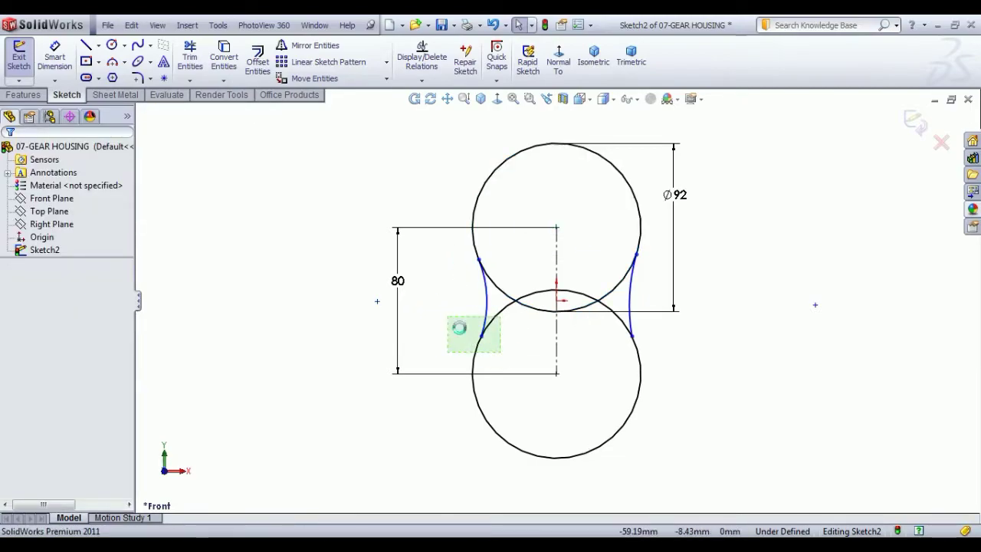
click(487, 271)
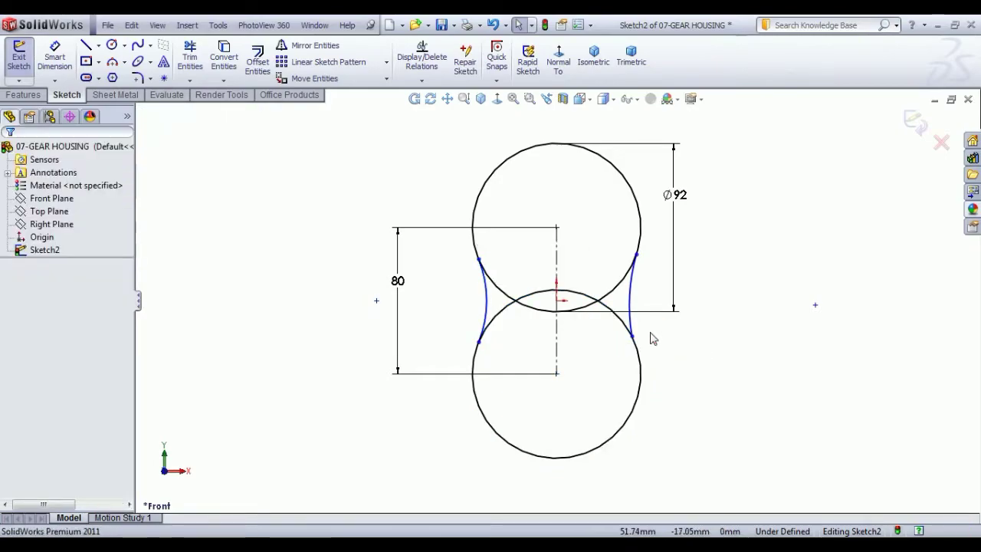
drag(605, 345, 613, 337)
click(649, 291)
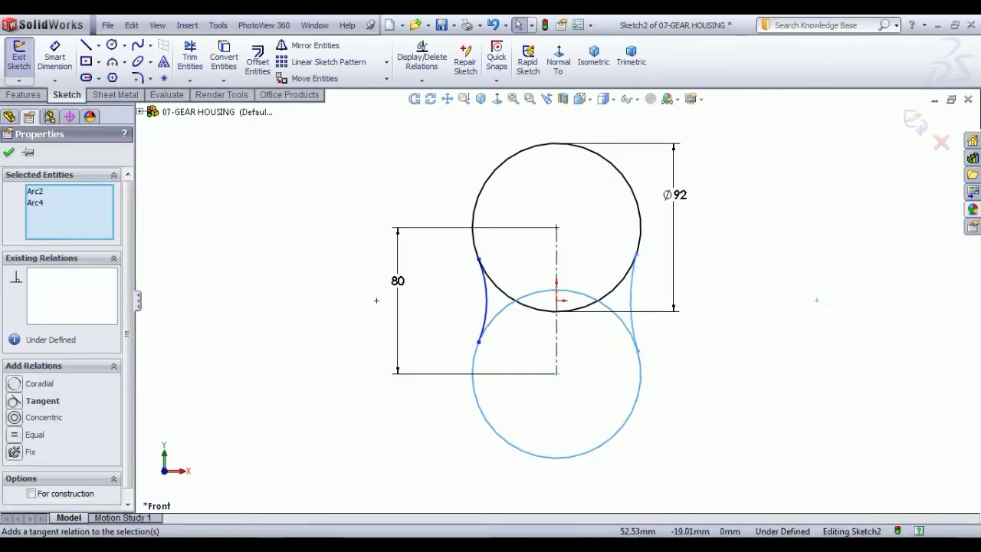
drag(654, 276, 617, 235)
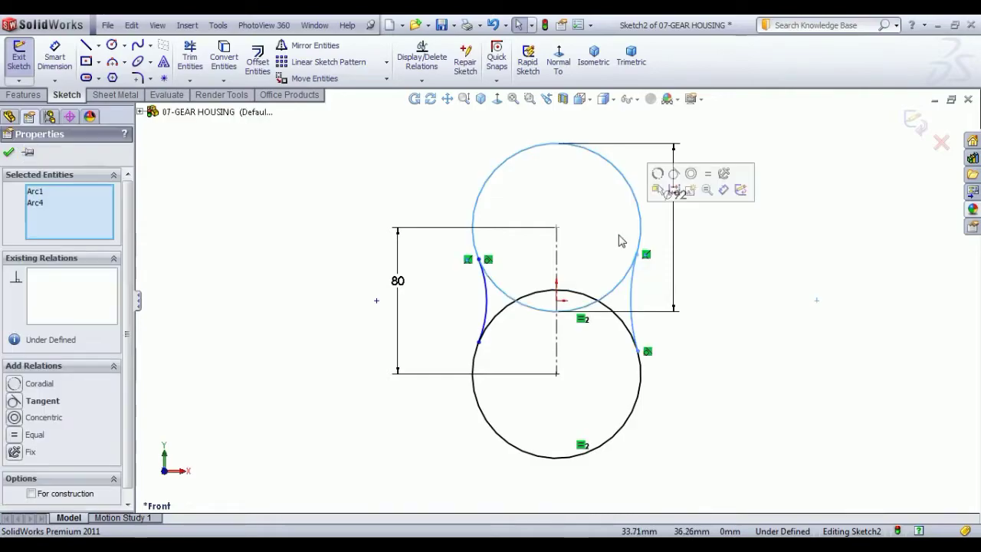
click(734, 323)
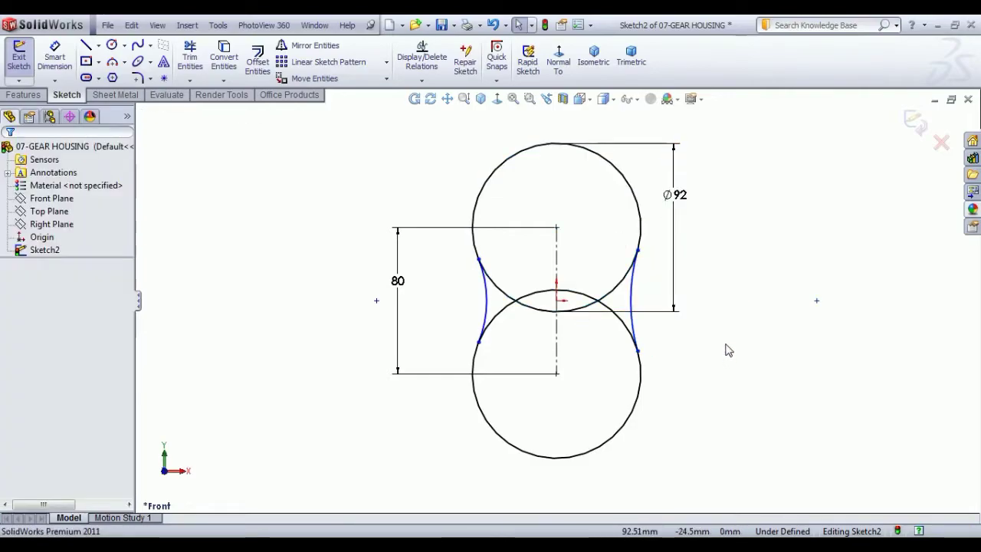
click(55, 53)
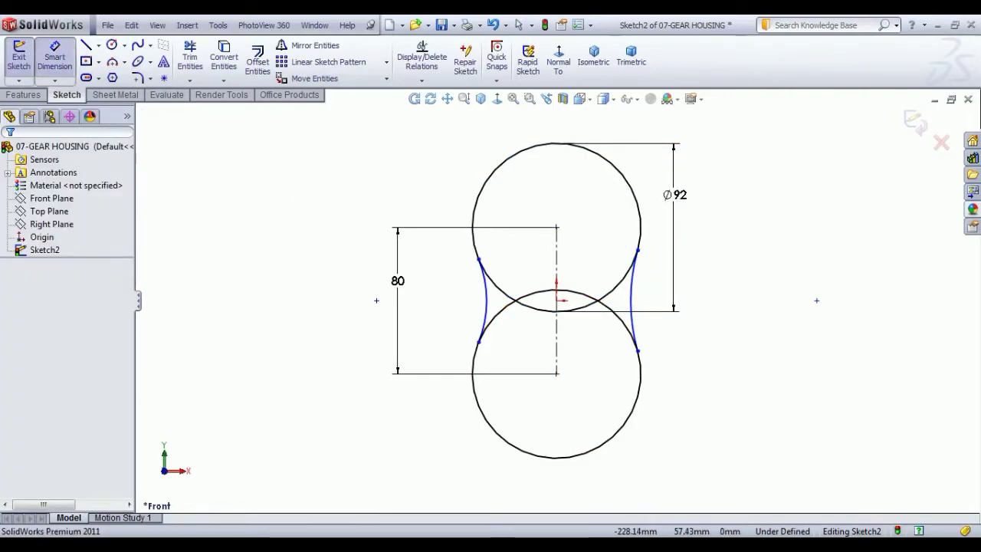
Step: Dimension the left arc and the right arc each 40 mm from the origin
click(557, 299)
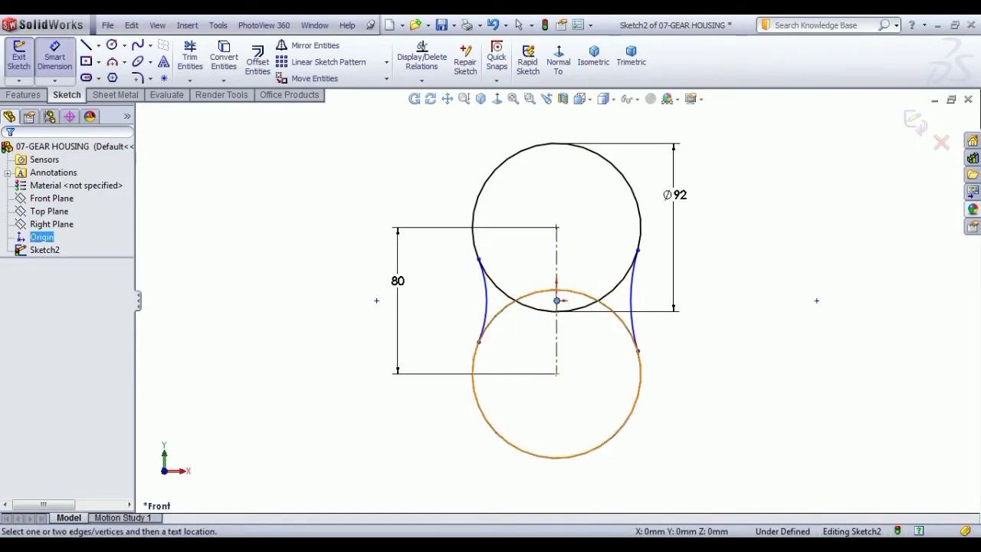
click(486, 307)
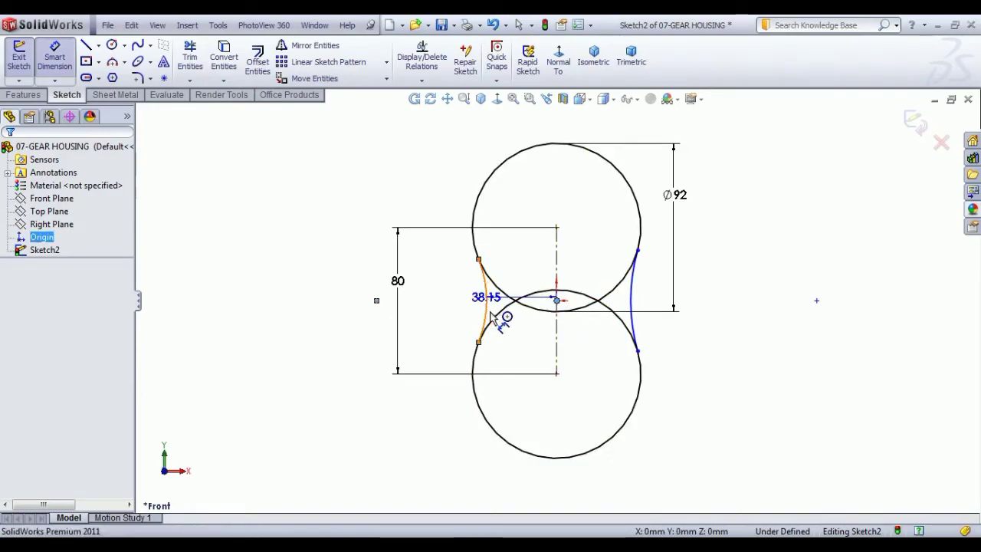
click(518, 348)
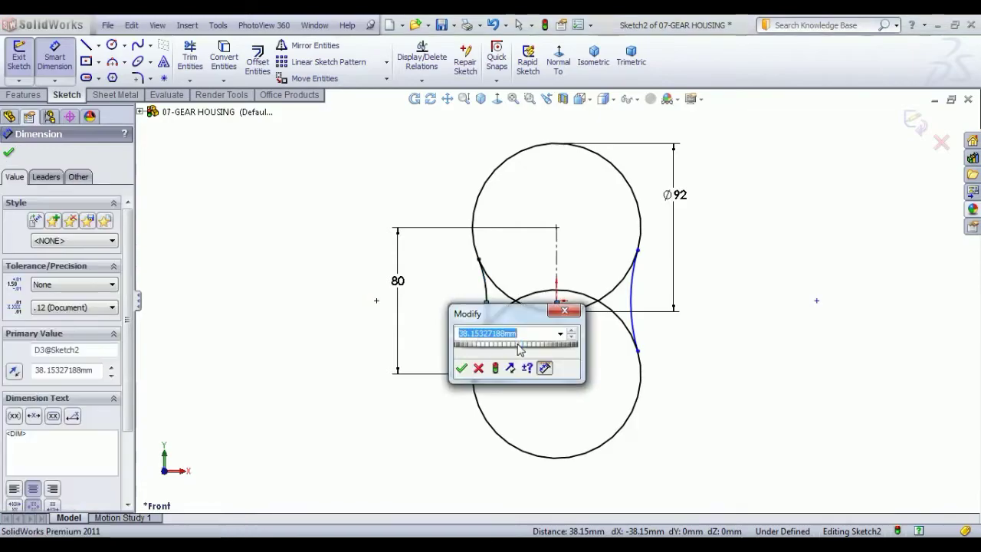
text(40)
key(Return)
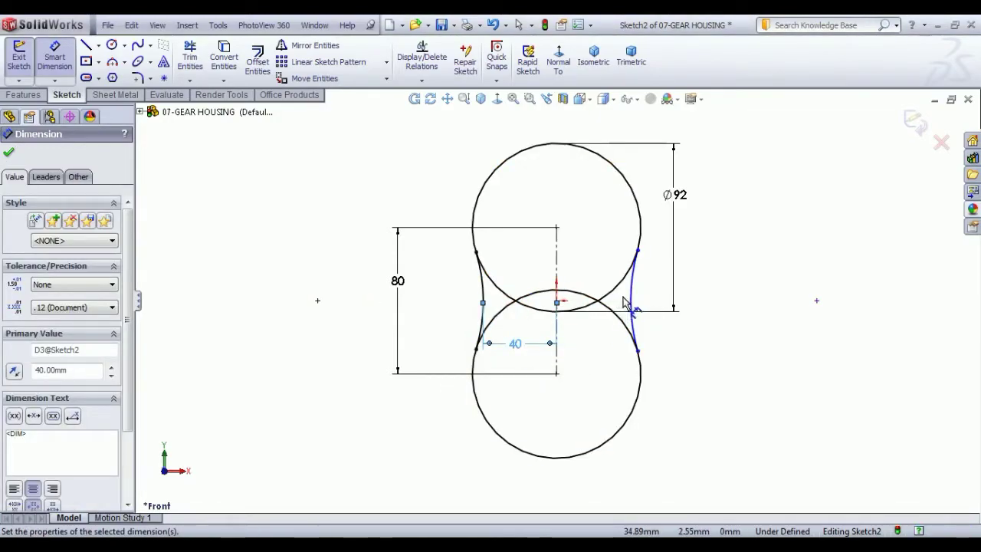
click(632, 301)
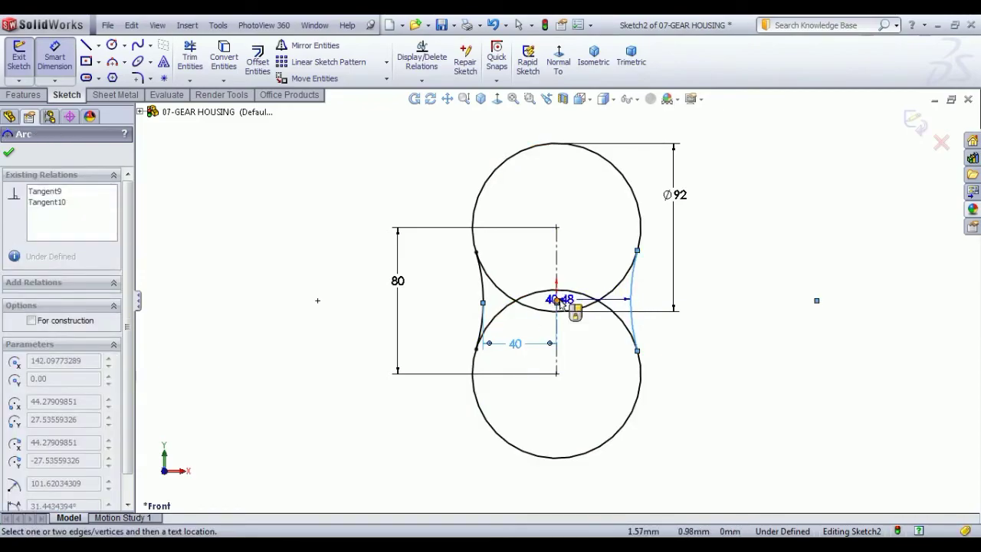
click(559, 301)
click(595, 350)
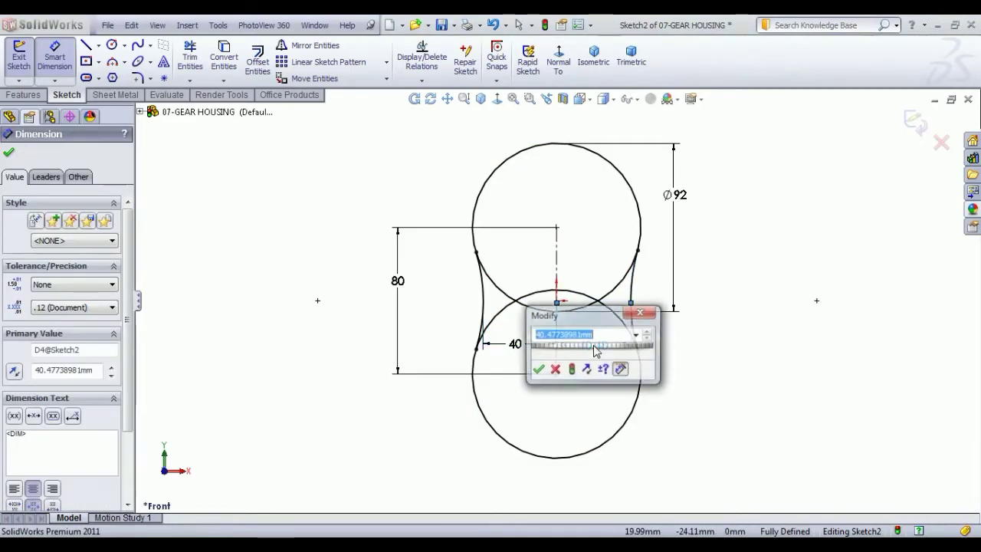
text(40)
key(Return)
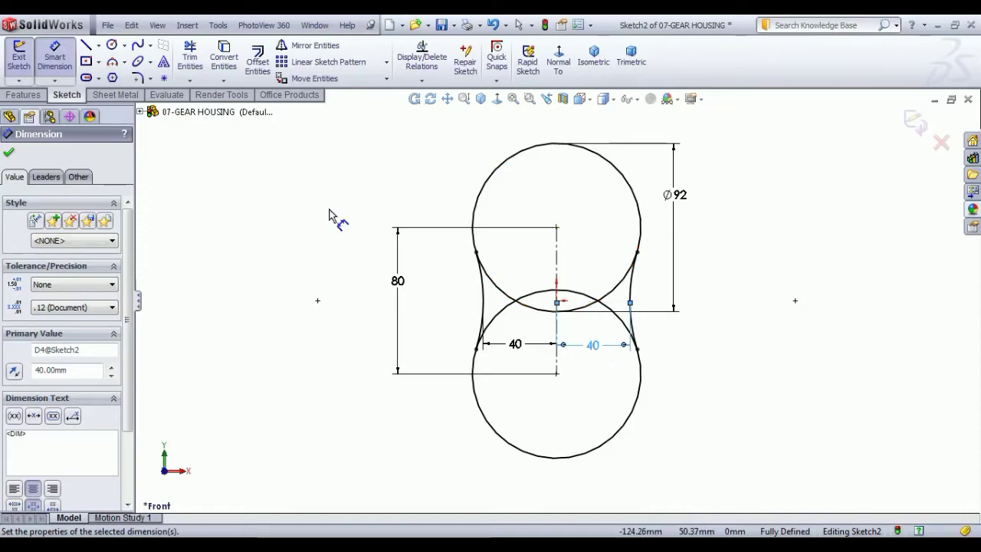
right_click(335, 218)
click(338, 219)
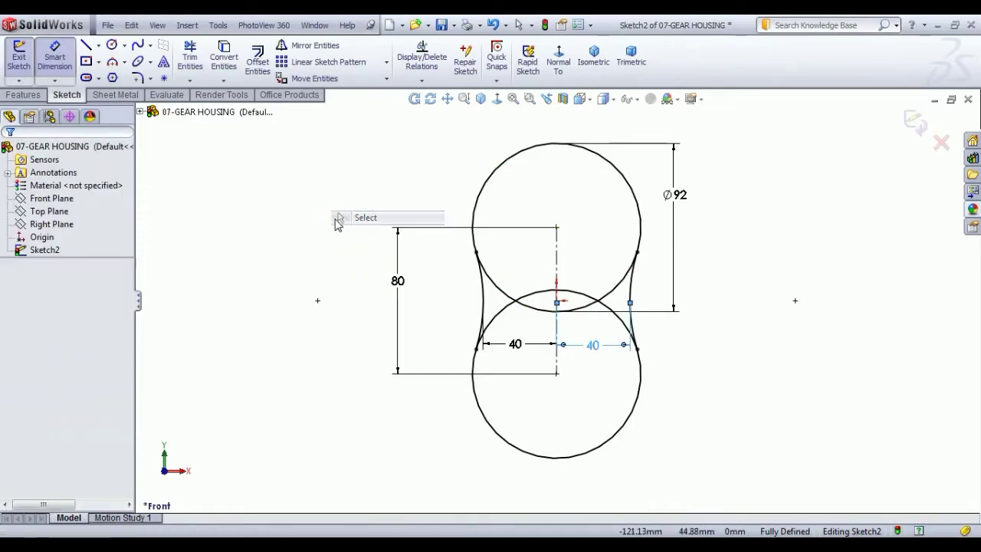
click(190, 58)
Step: Power-trim the inner overlapping arcs of both Ø92 circles, leaving the figure-eight outline
drag(532, 316, 532, 283)
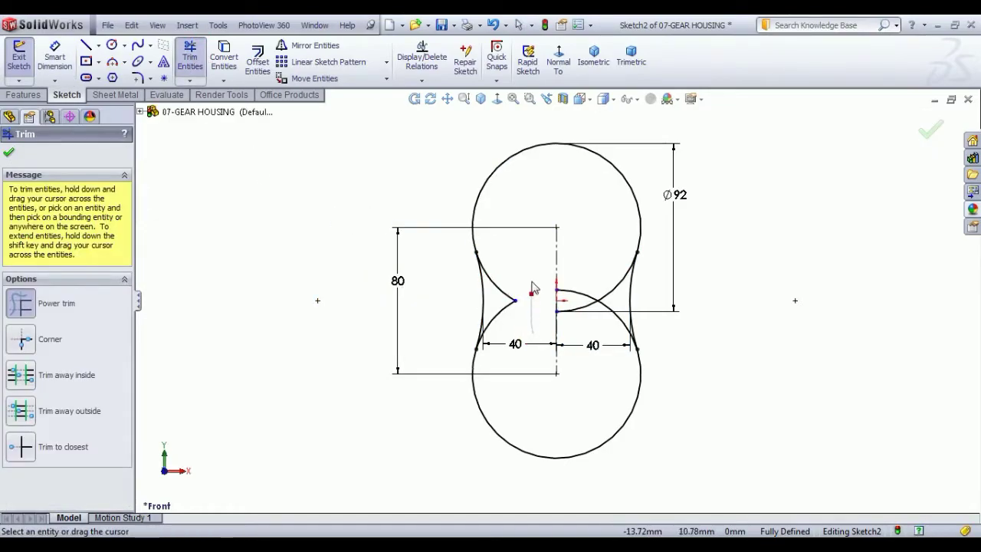
drag(524, 326, 503, 285)
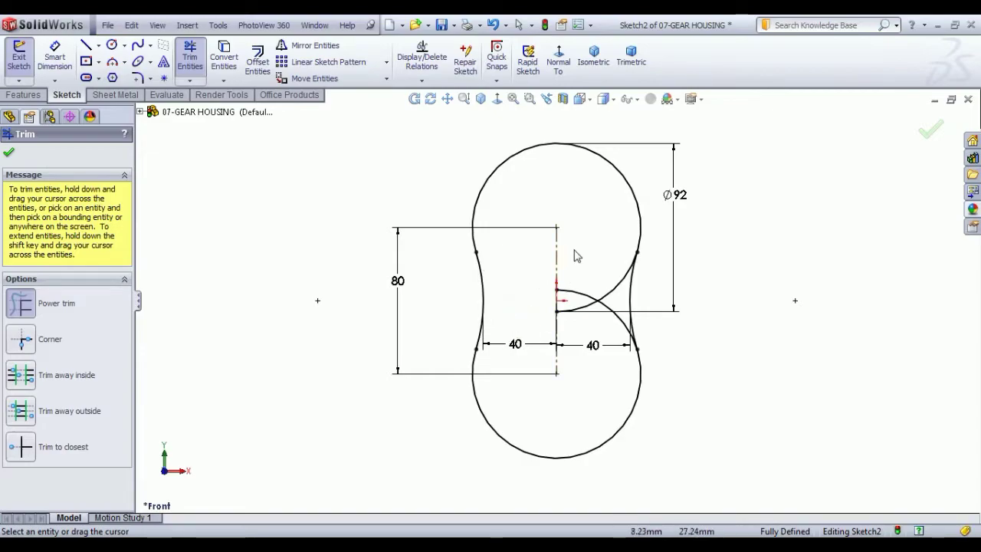
drag(606, 317, 576, 285)
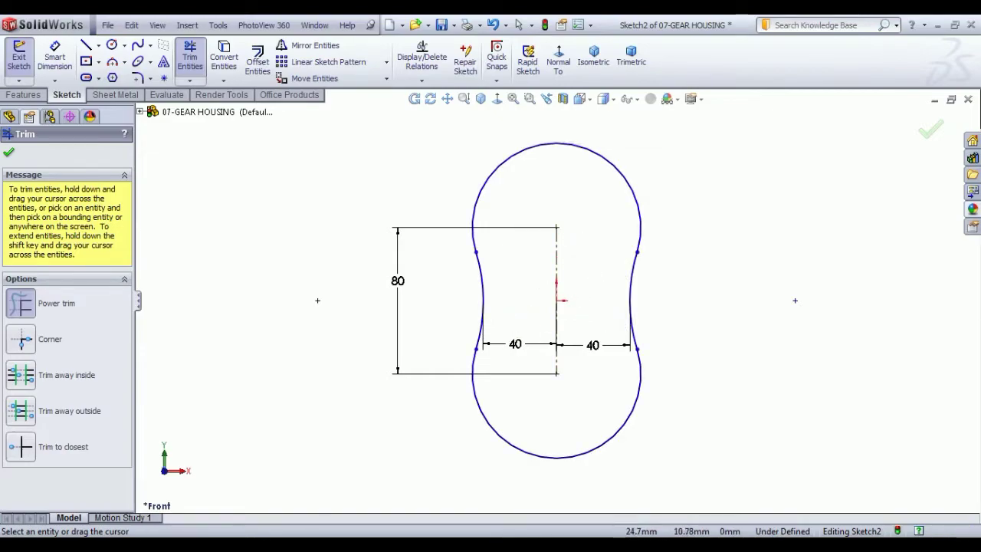
right_click(709, 233)
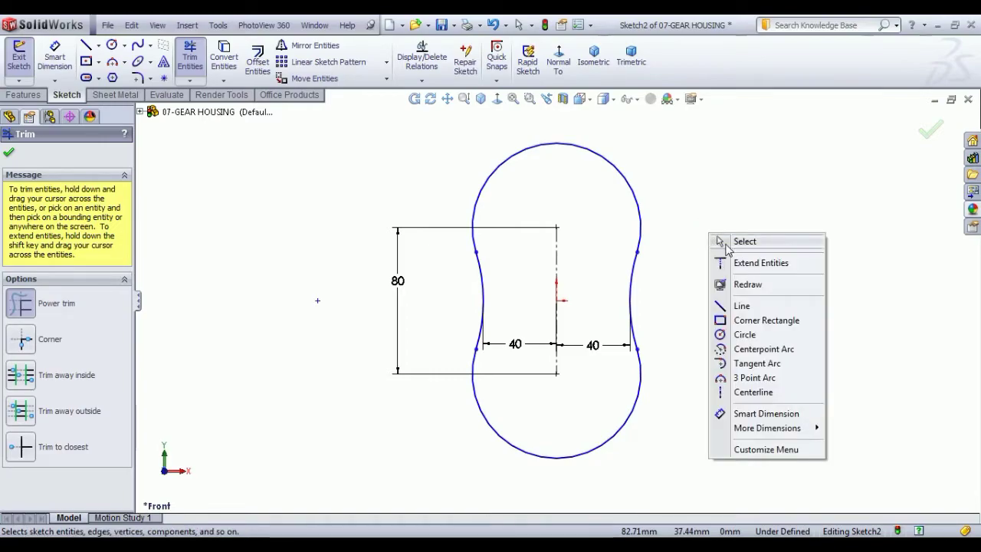
click(741, 241)
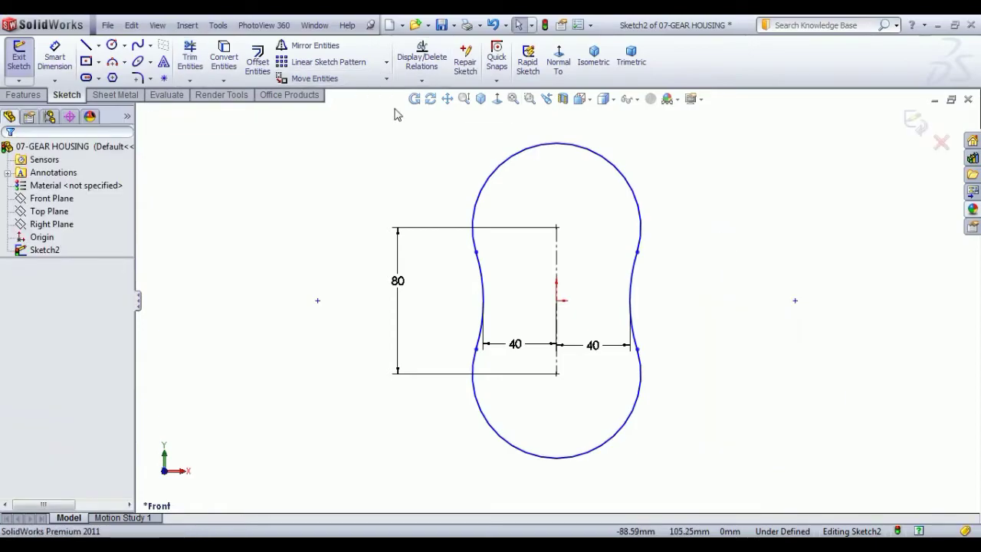
click(422, 80)
click(455, 122)
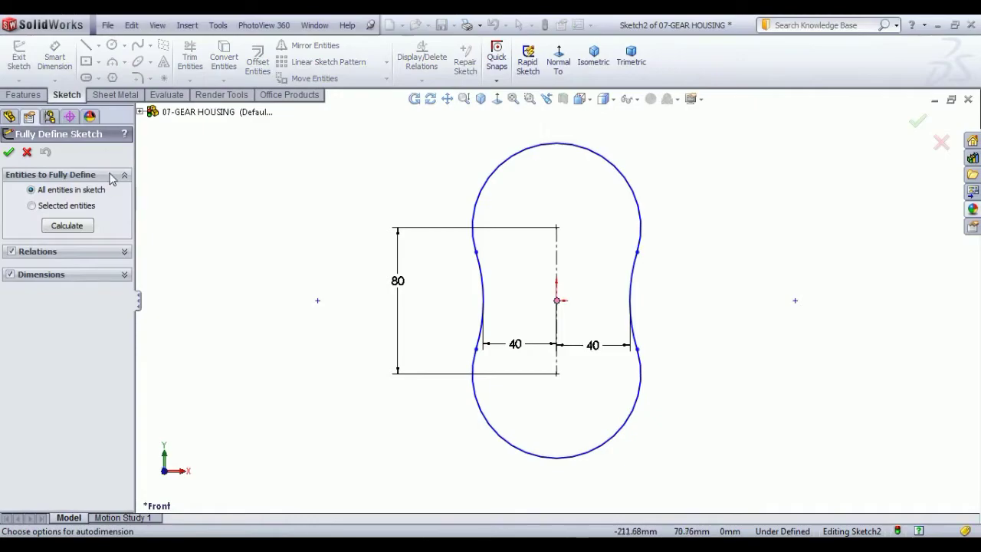
click(8, 152)
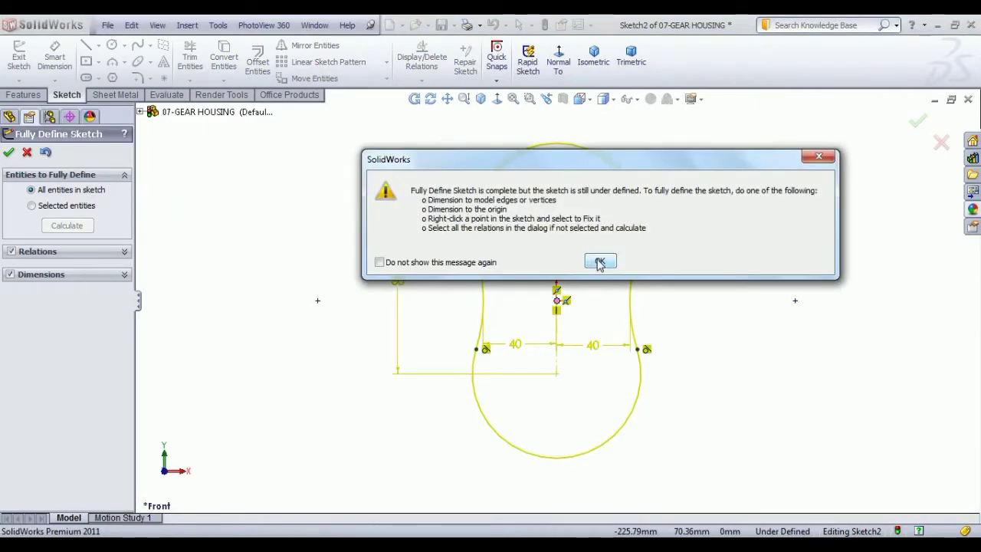
click(599, 262)
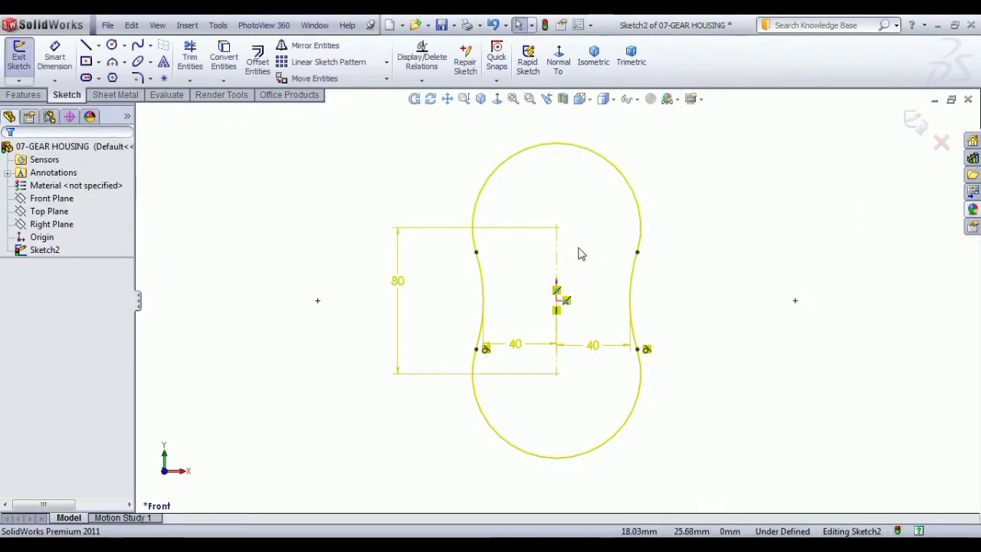
click(494, 25)
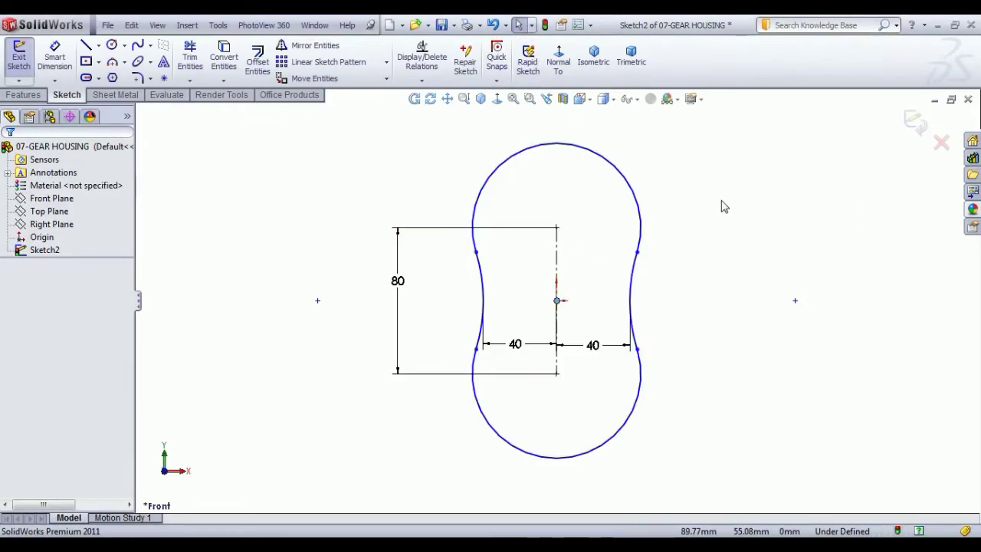
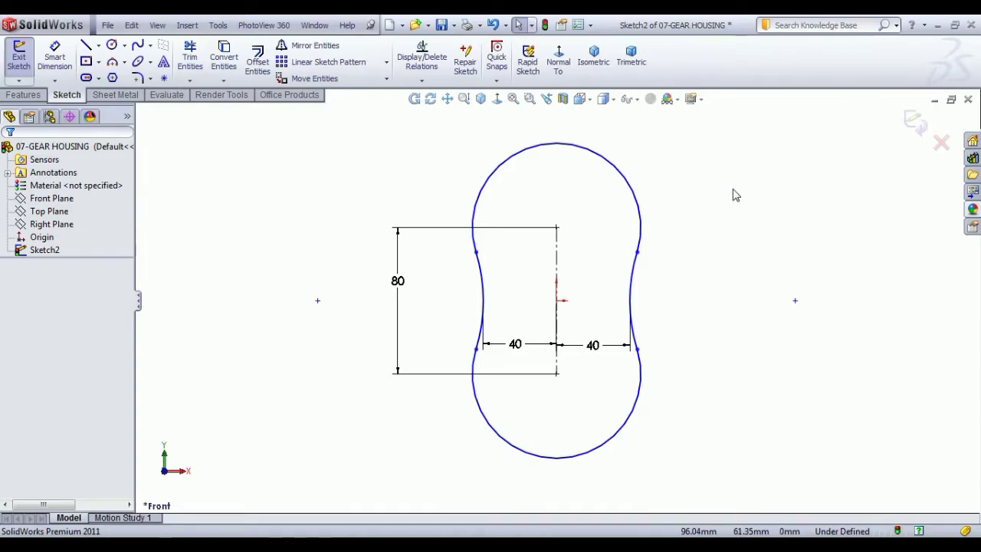
Step: Dimension the top and bottom end arcs of the peanut sketch to R46
click(54, 58)
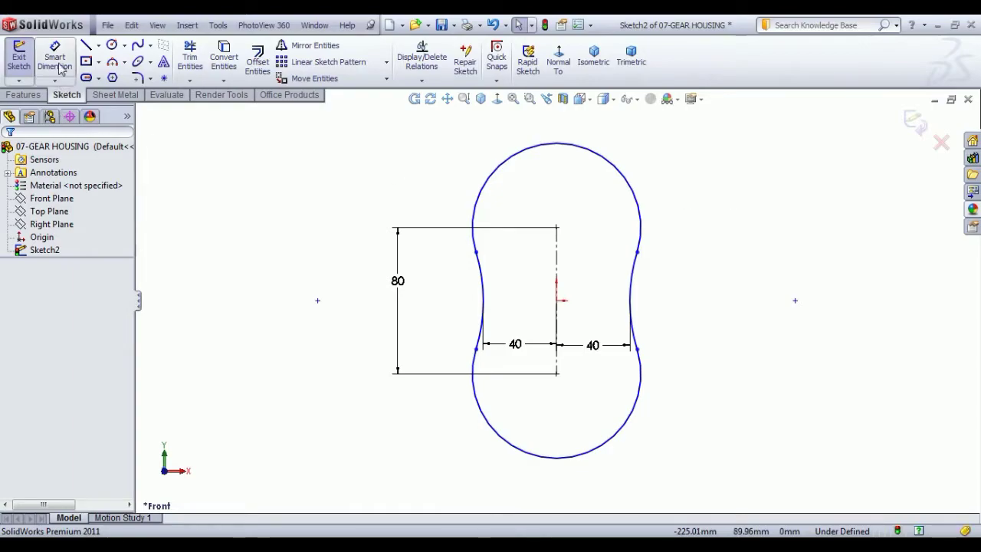
click(633, 197)
click(689, 163)
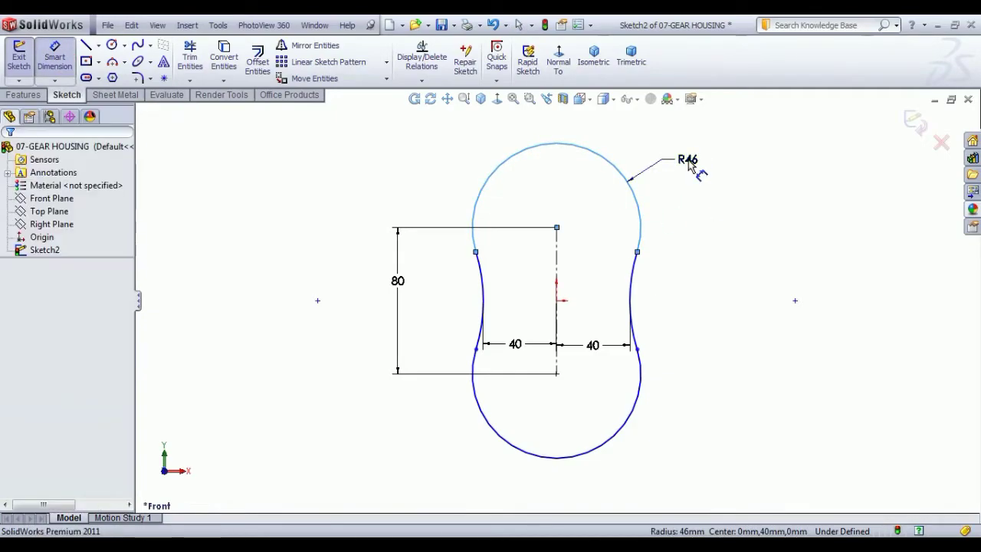
text(46)
key(Return)
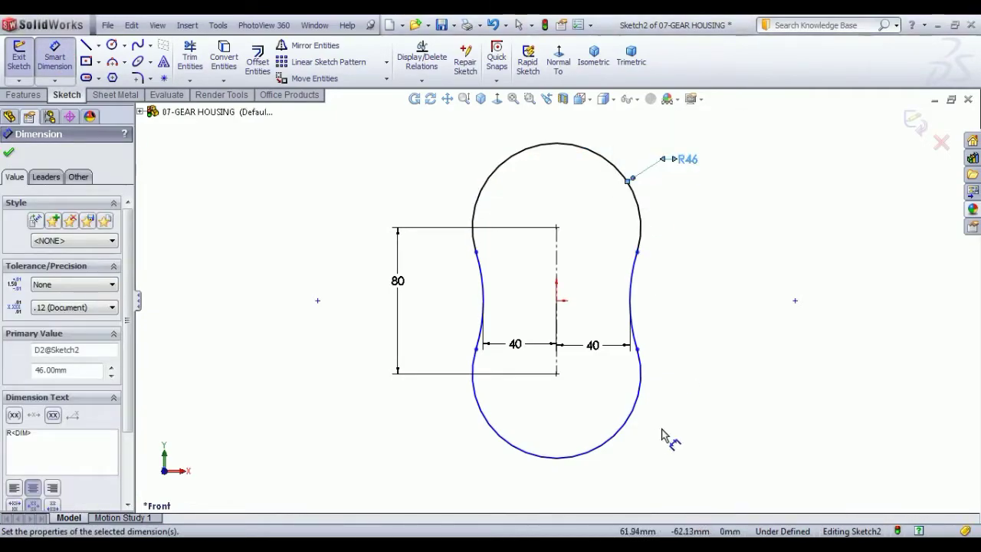
click(634, 420)
click(692, 434)
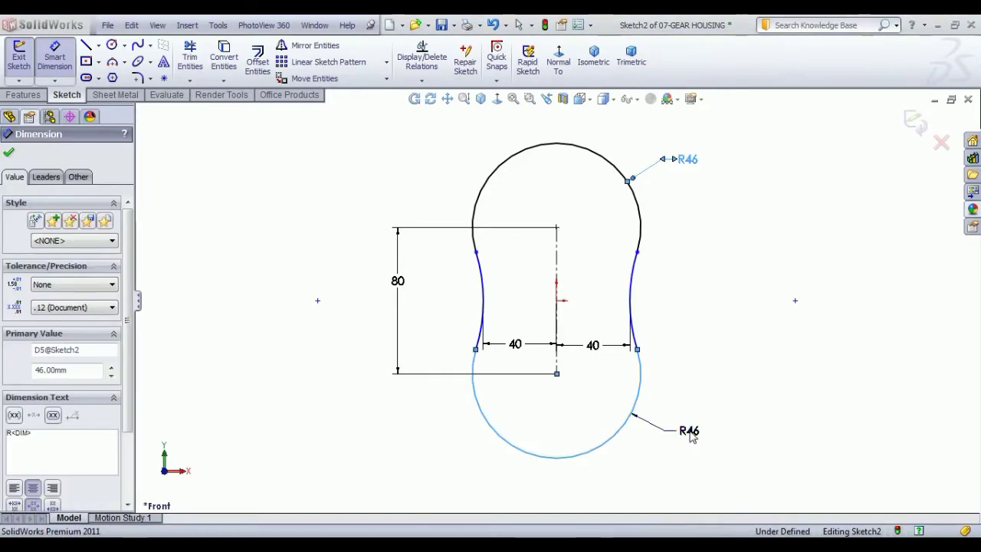
key(Return)
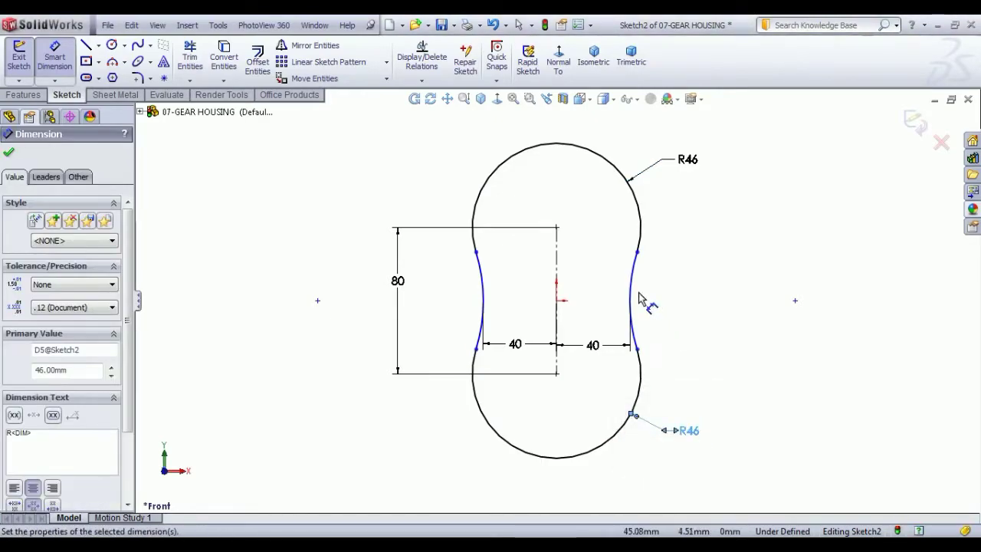
Step: Dimension both waisted side arcs to R90.33 so the sketch becomes Fully Defined
click(638, 290)
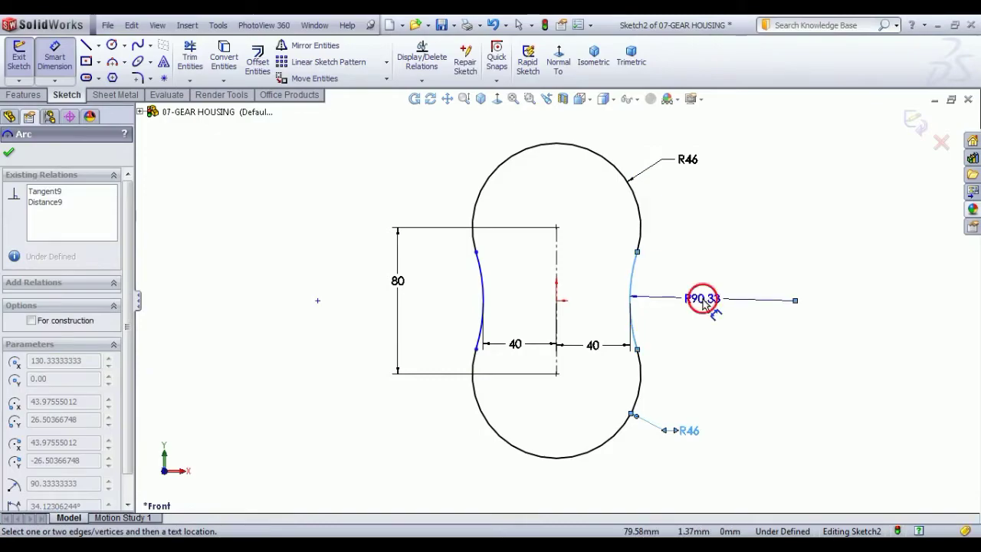
click(704, 302)
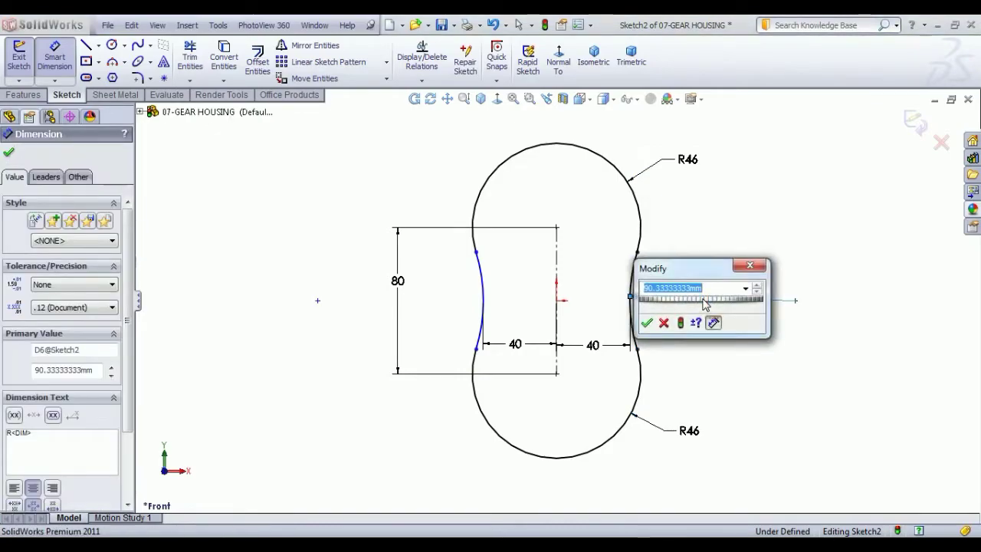
text(90)
key(Return)
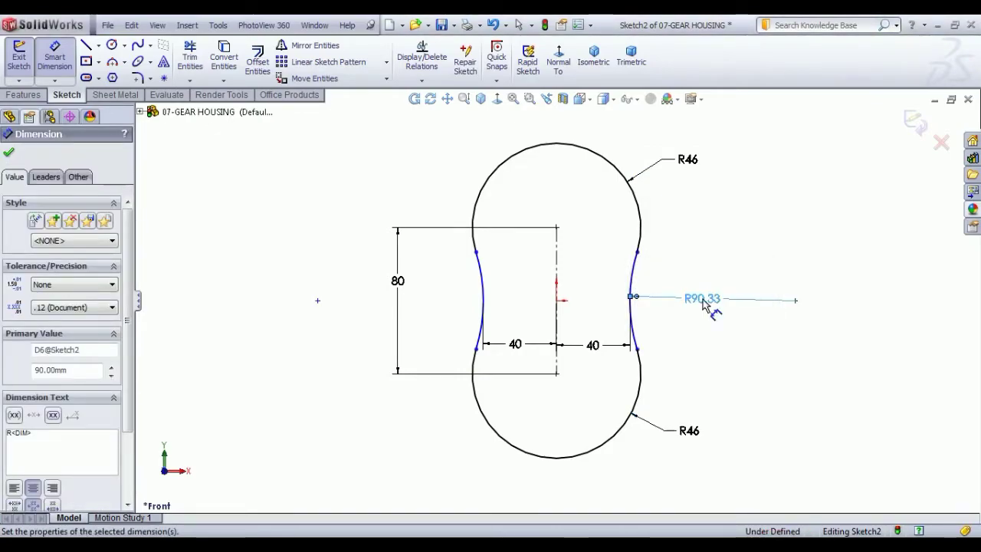
click(713, 383)
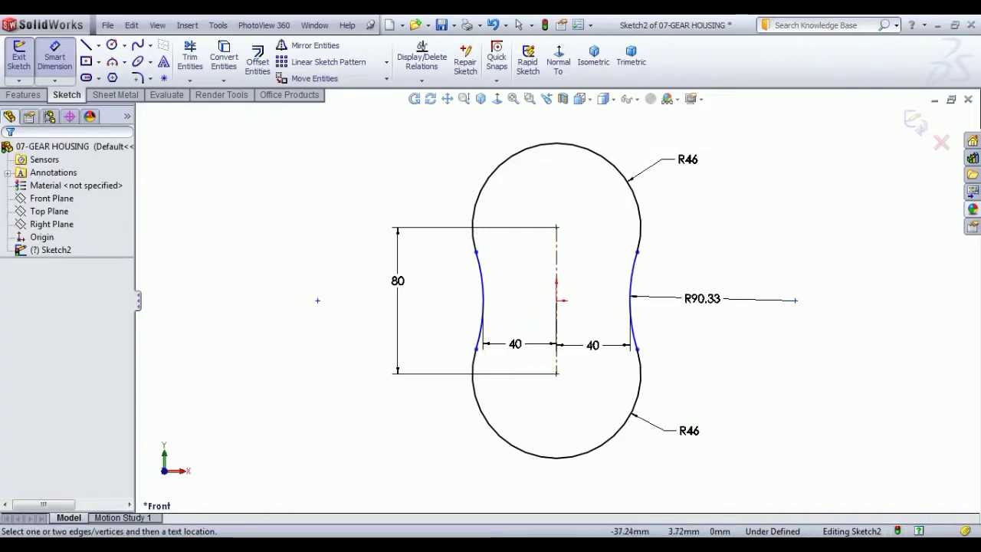
click(482, 299)
click(414, 304)
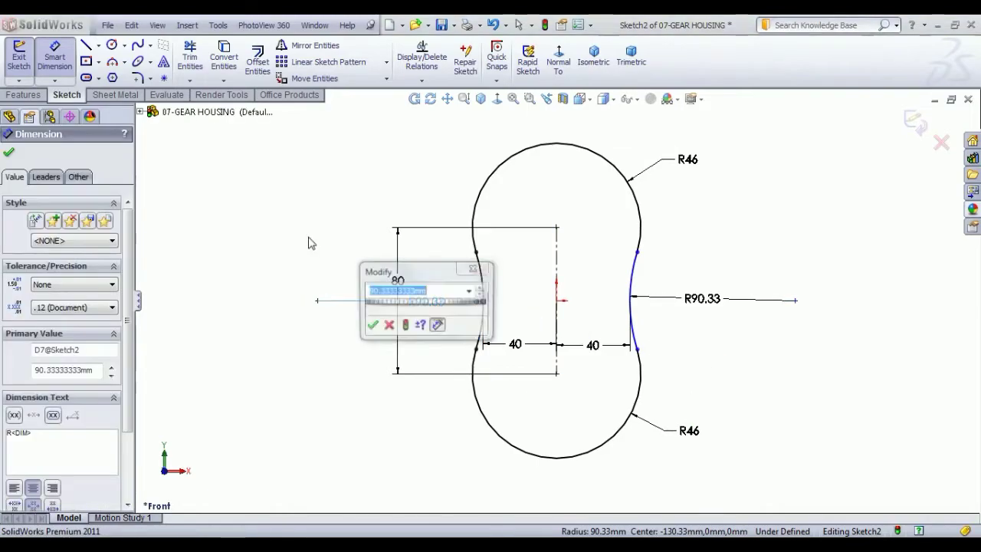
click(373, 324)
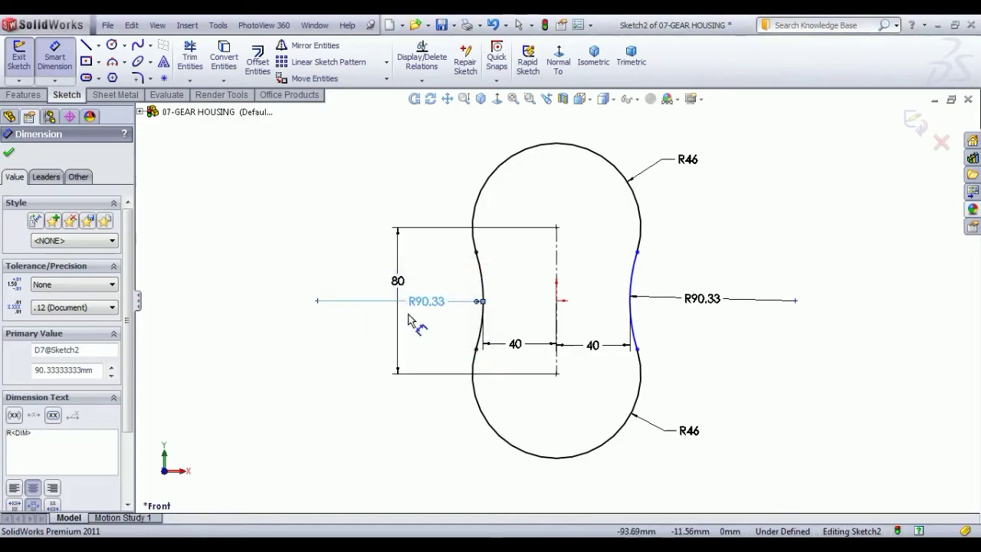
key(Escape)
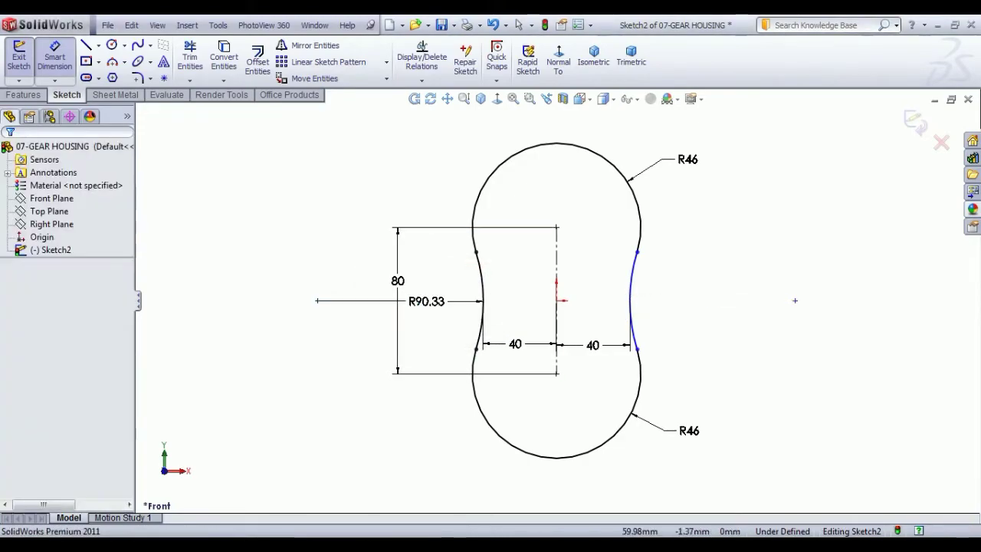
click(635, 301)
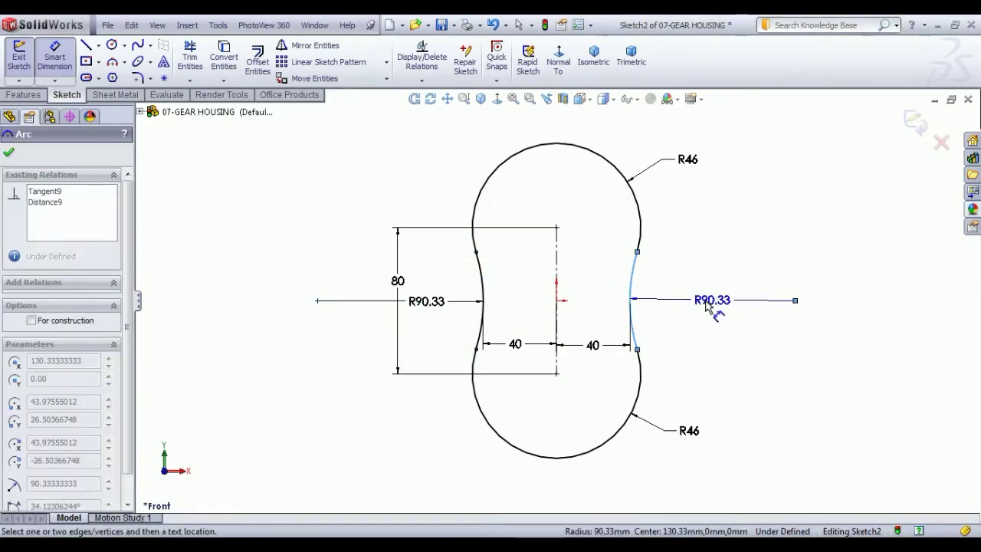
click(709, 307)
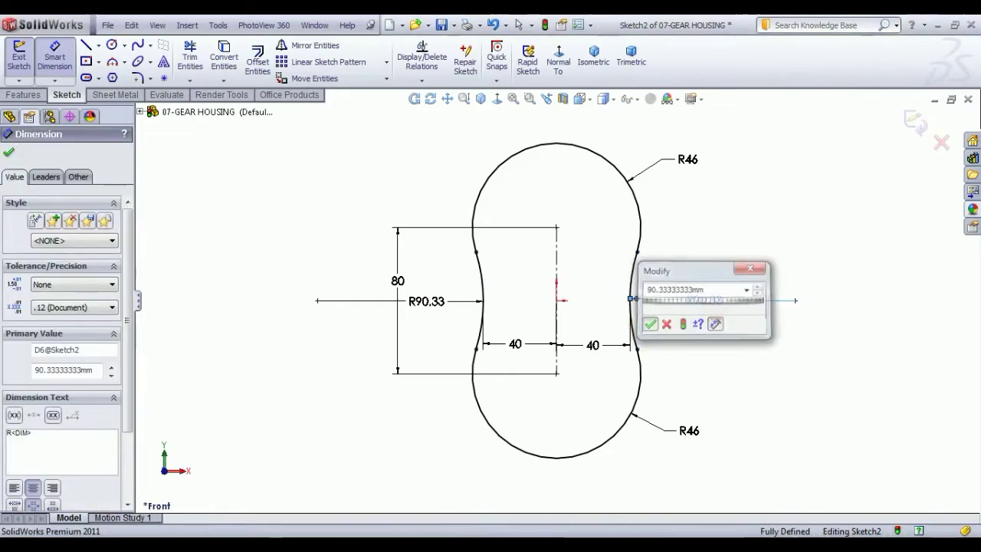
click(648, 322)
key(Escape)
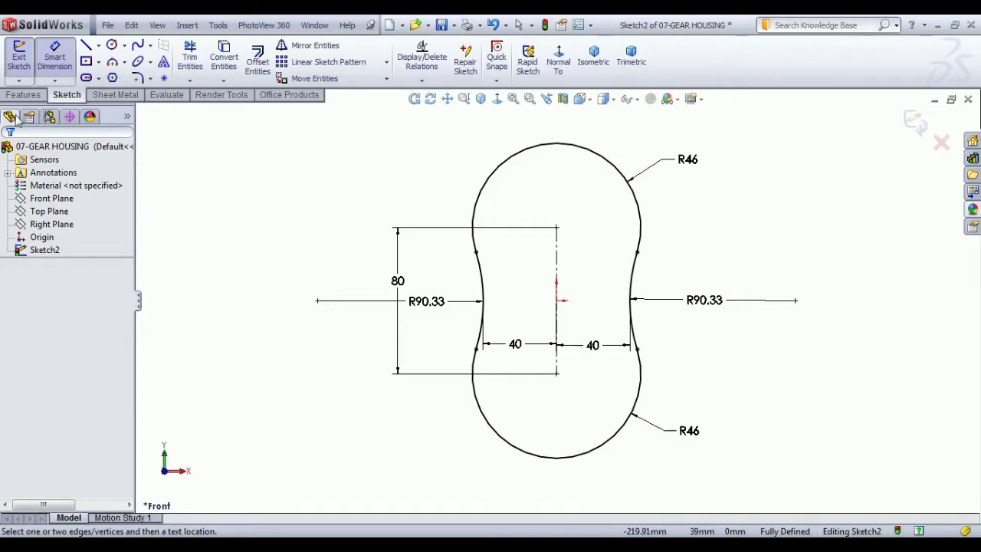
Step: Extrude the peanut sketch 18 mm into Boss-Extrude1 and select its front face
click(19, 60)
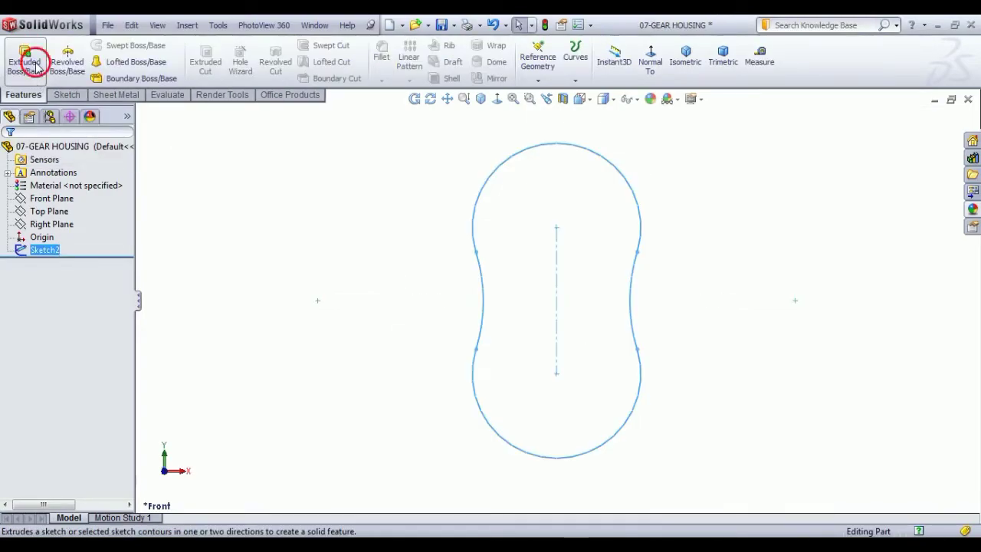
click(25, 61)
text(18)
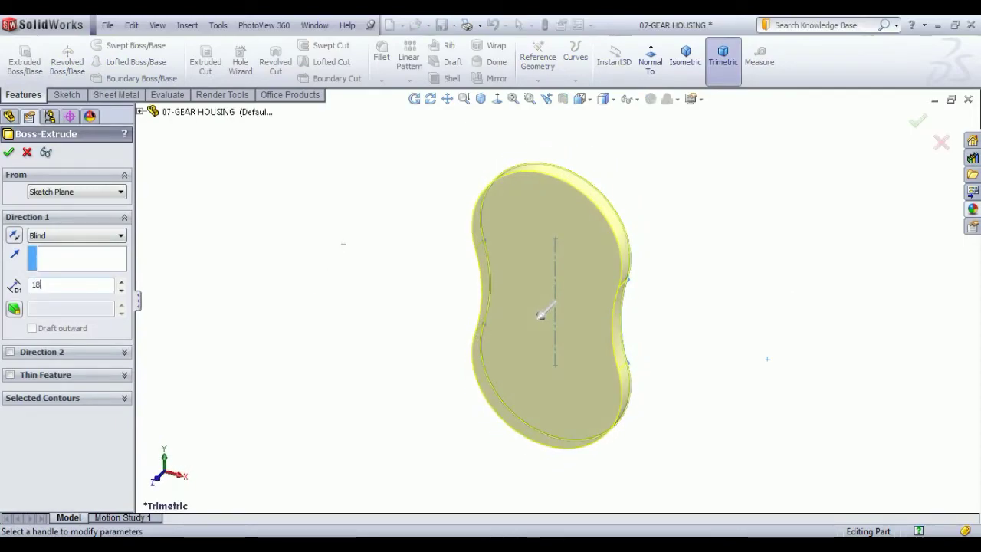
key(Return)
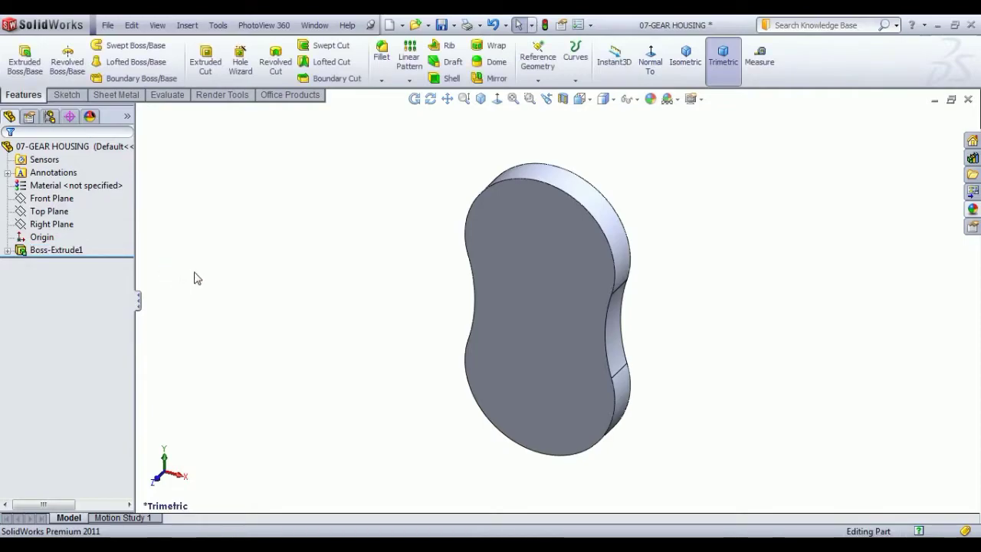
click(575, 272)
Step: Start Sketch3 on the front face and draw circles at the top and bottom arc centres
click(633, 229)
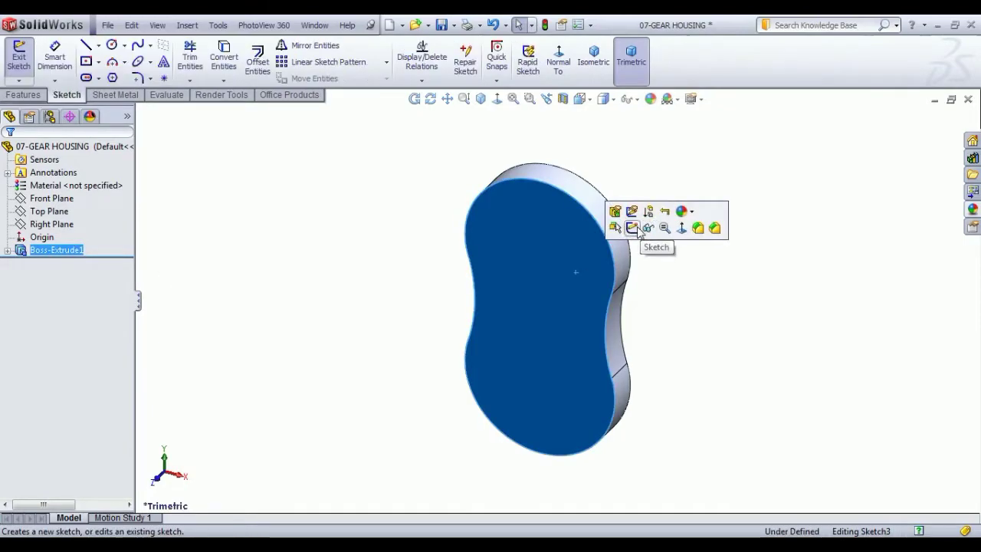
click(558, 57)
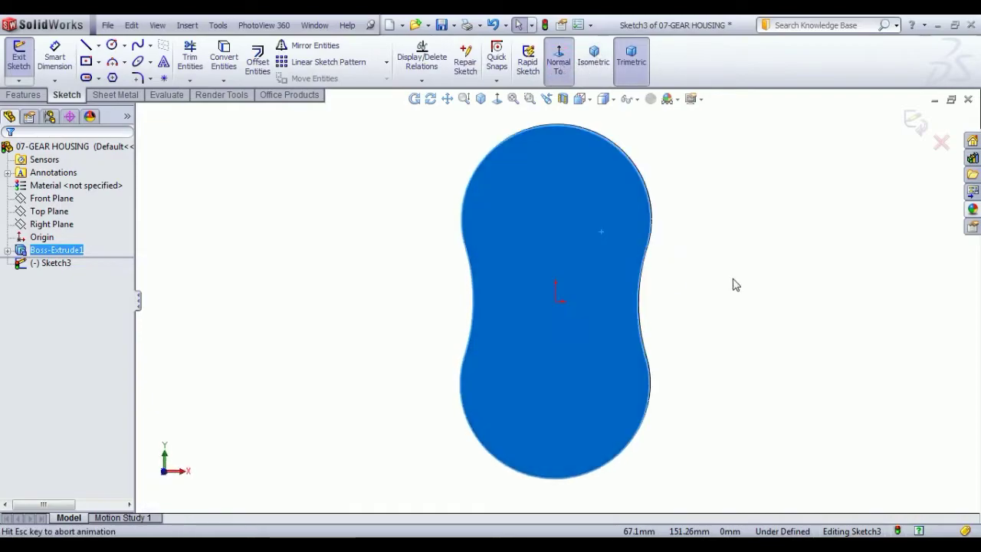
key(Escape)
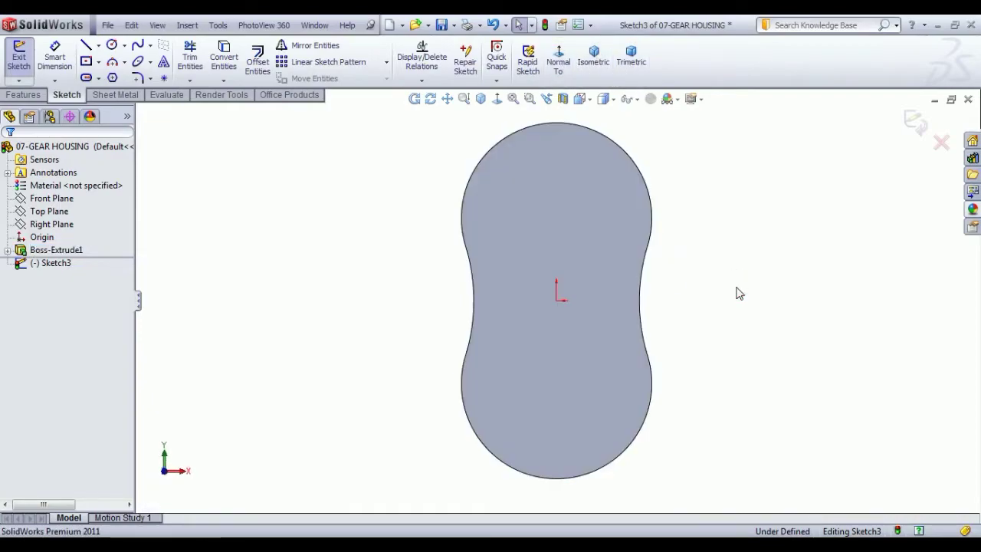
click(112, 45)
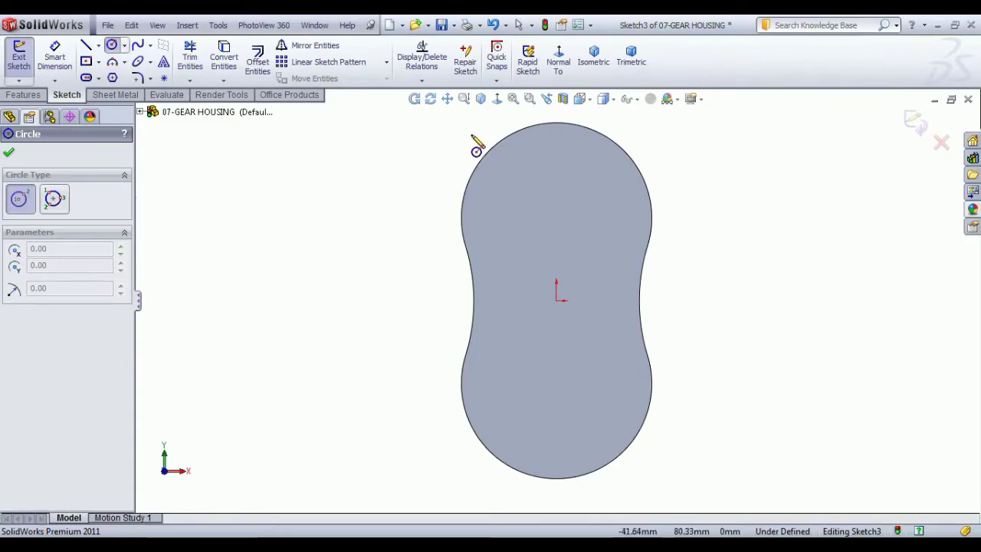
drag(557, 218, 581, 244)
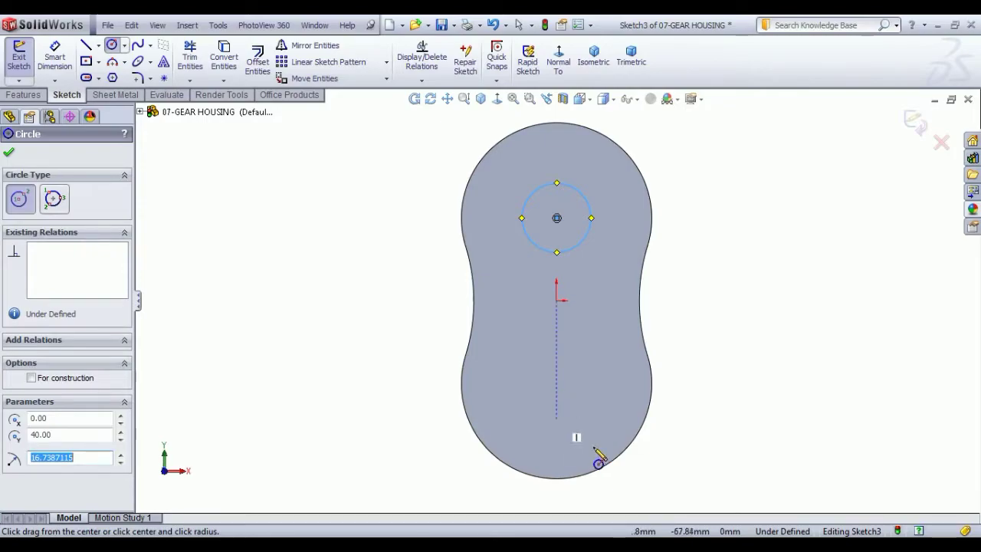
click(556, 383)
click(577, 410)
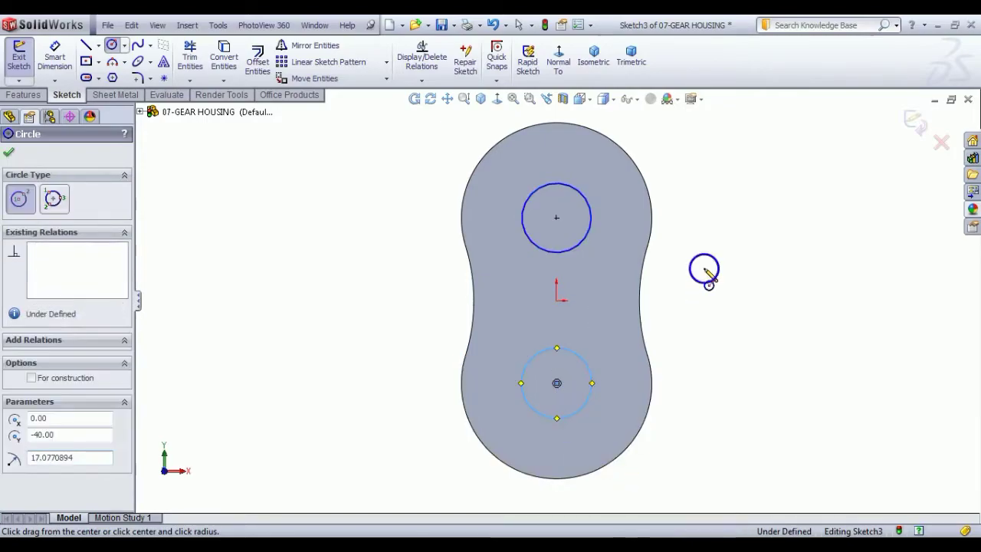
right_click(750, 279)
click(767, 287)
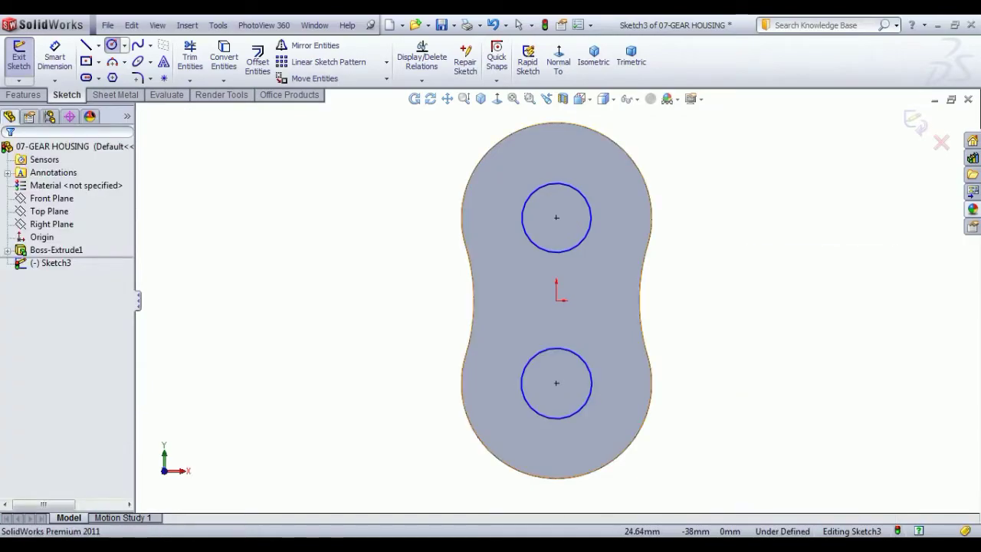
ctrl+click(579, 216)
click(751, 247)
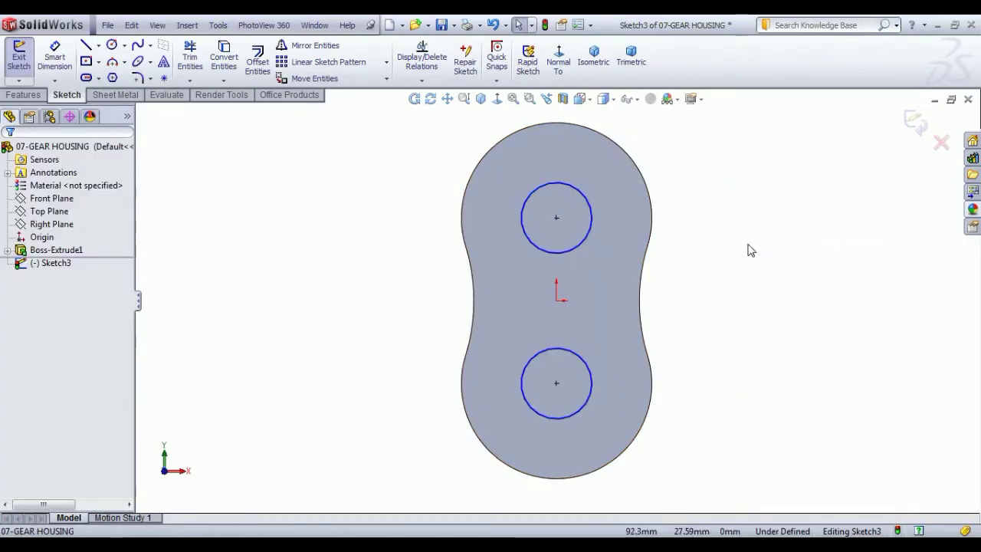
Step: Dimension the circles to Ø84 mm, entered as 42*2
click(54, 55)
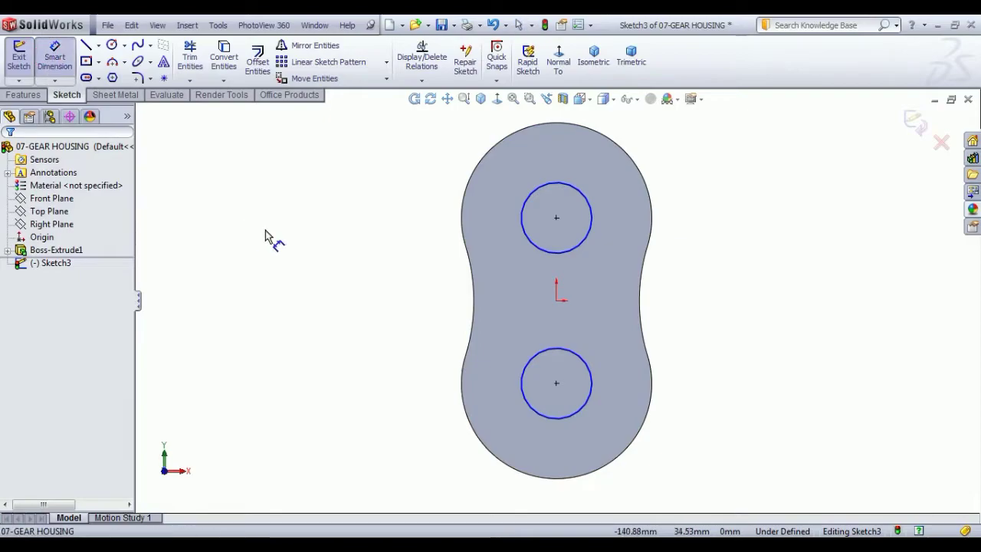
click(582, 239)
click(730, 179)
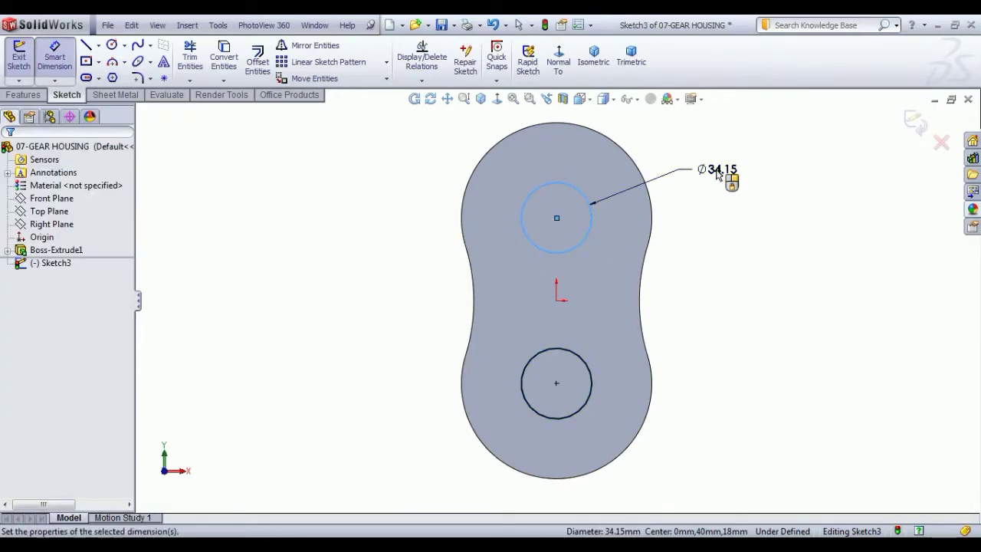
text(42)
key(Return)
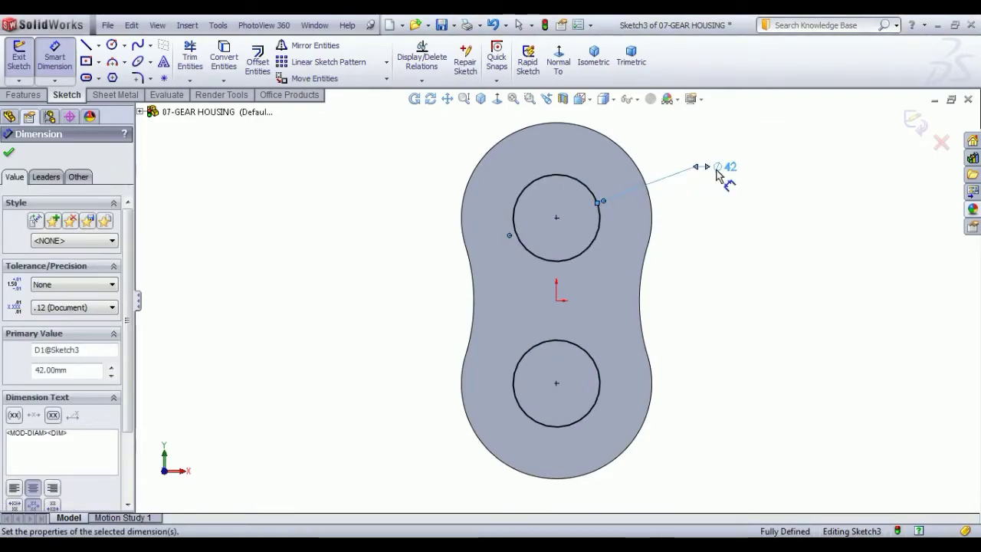
double_click(729, 167)
text(42*2)
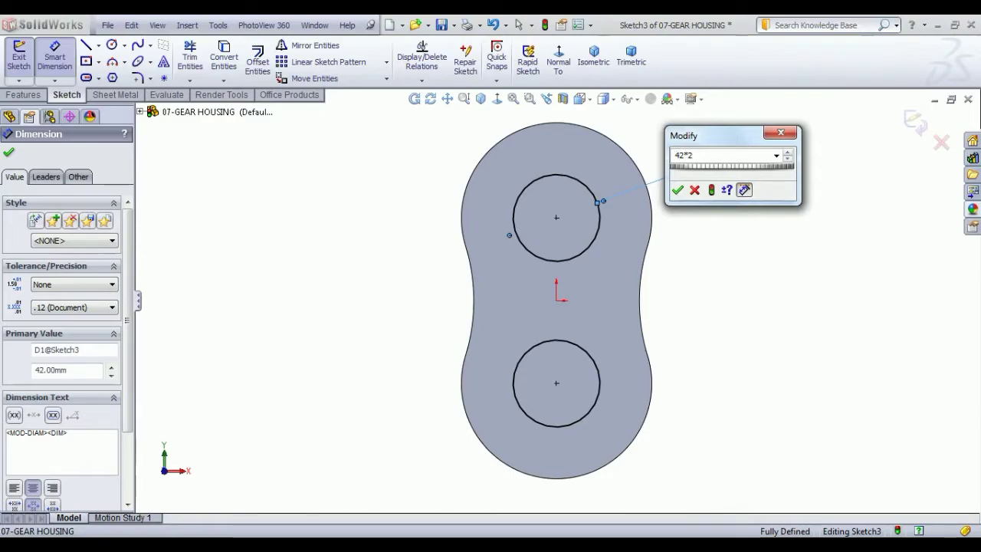
key(Return)
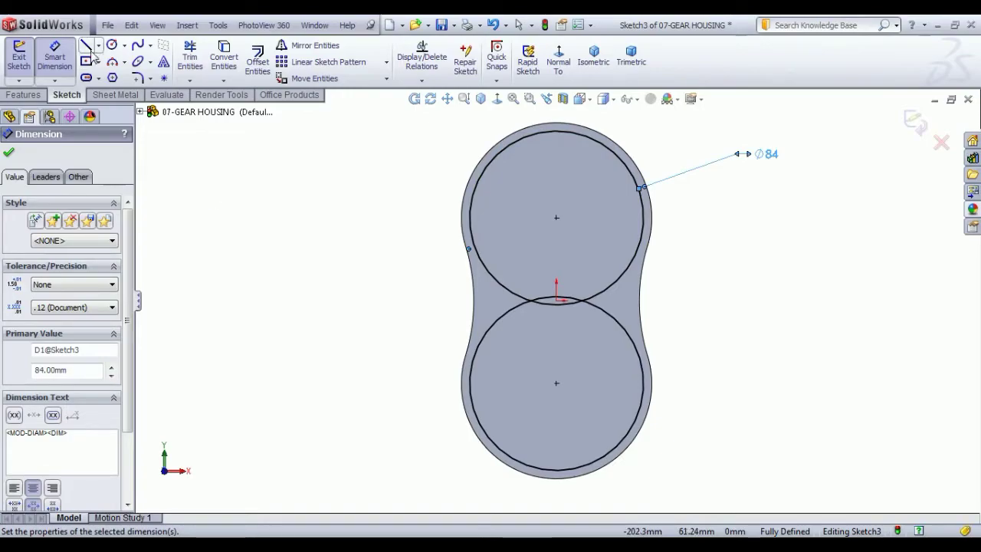
Step: Draw two small circles either side of the origin at the waist
click(112, 44)
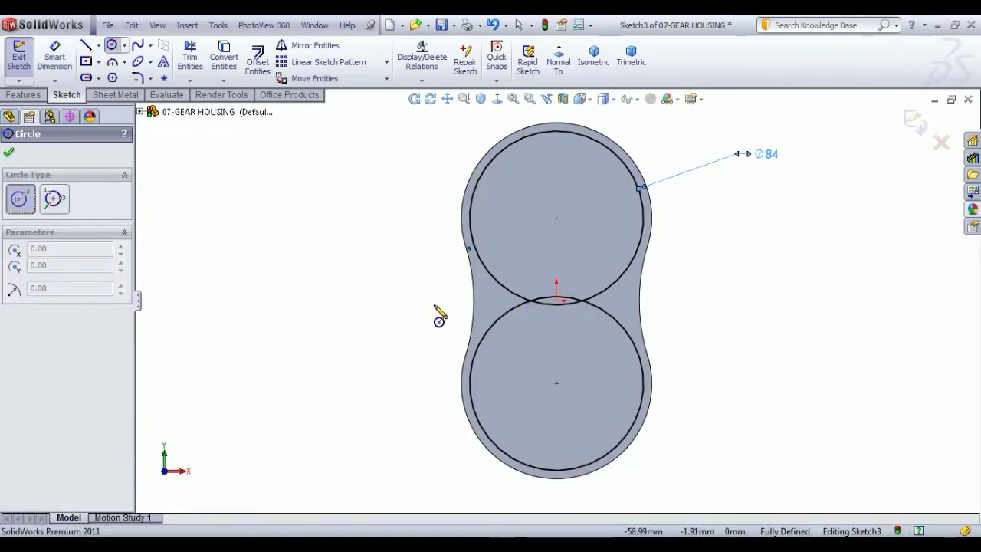
drag(438, 301, 452, 305)
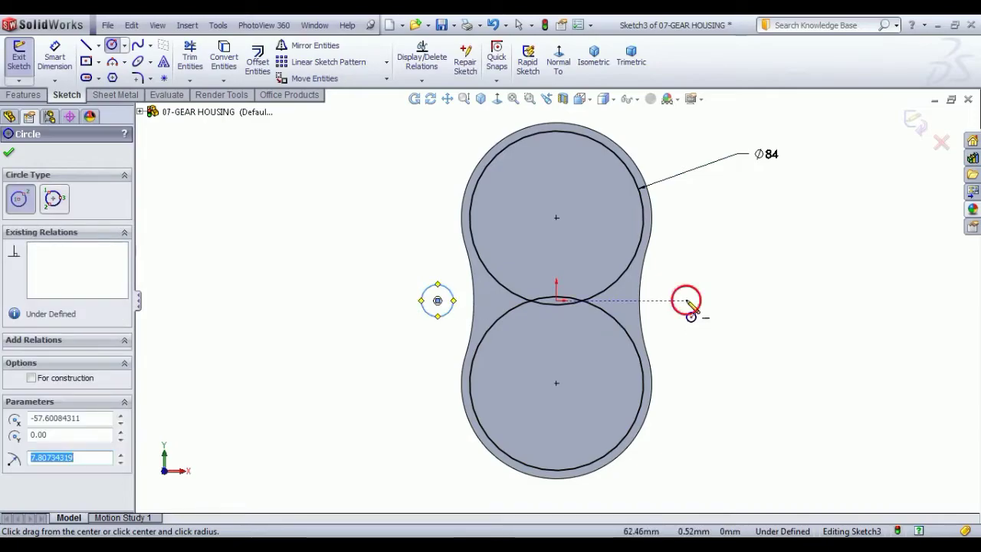
drag(686, 300, 711, 314)
right_click(713, 292)
click(720, 302)
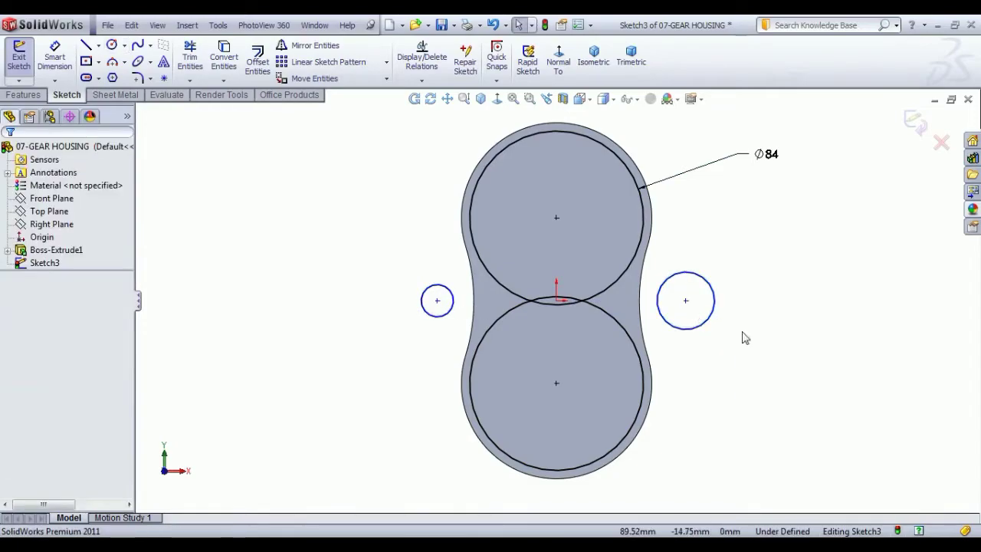
Step: Make the small circles Equal and their centres Horizontal with the origin
click(710, 324)
ctrl+click(438, 317)
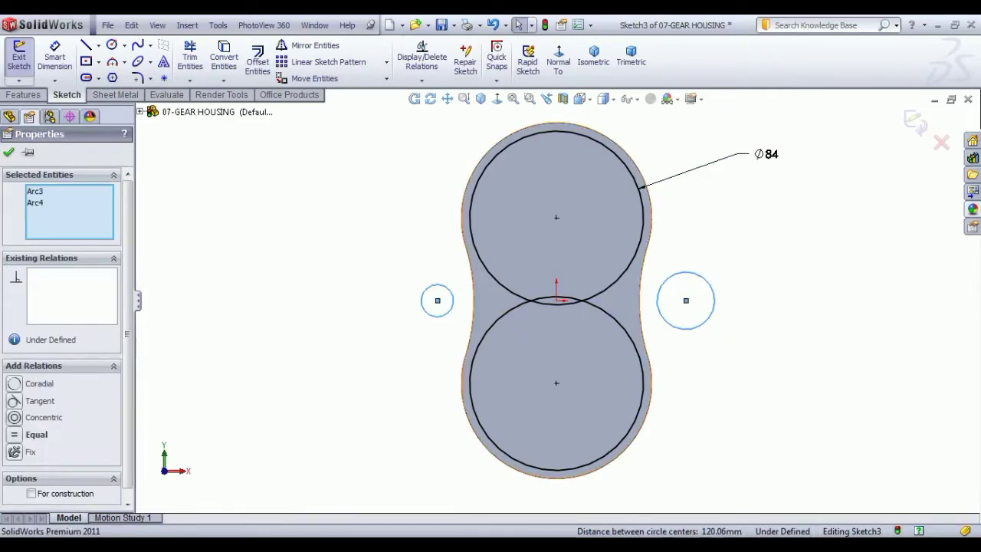
click(534, 266)
click(751, 370)
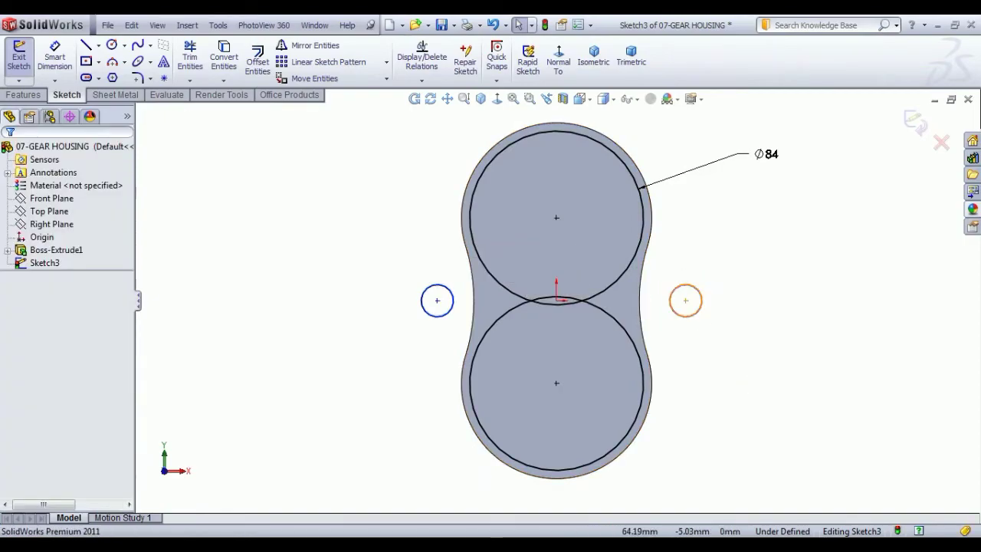
click(686, 301)
ctrl+click(562, 302)
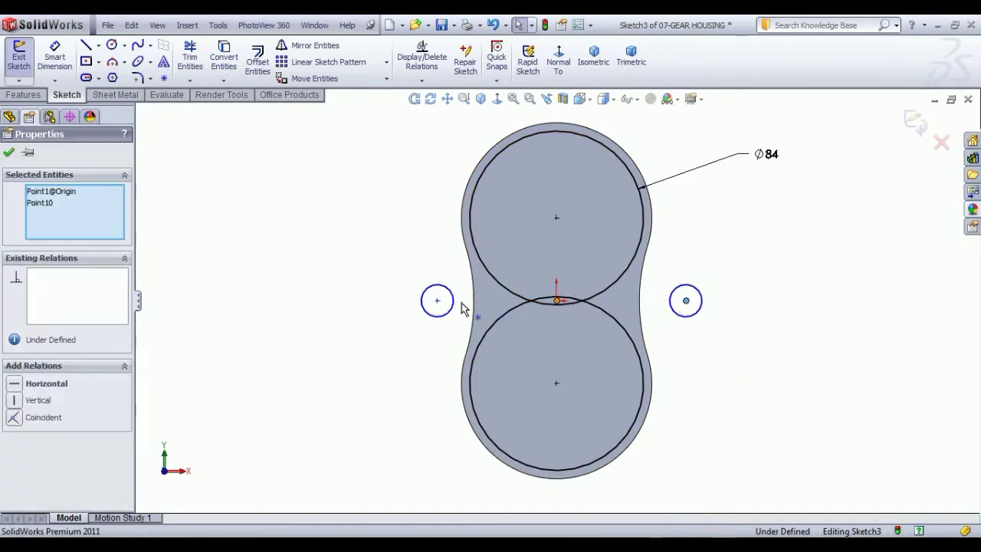
ctrl+click(438, 301)
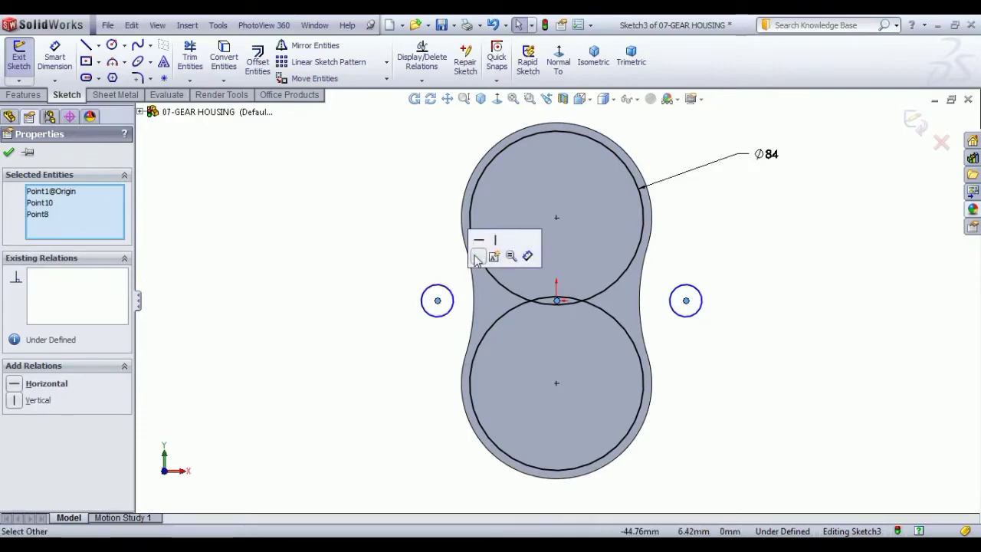
click(261, 253)
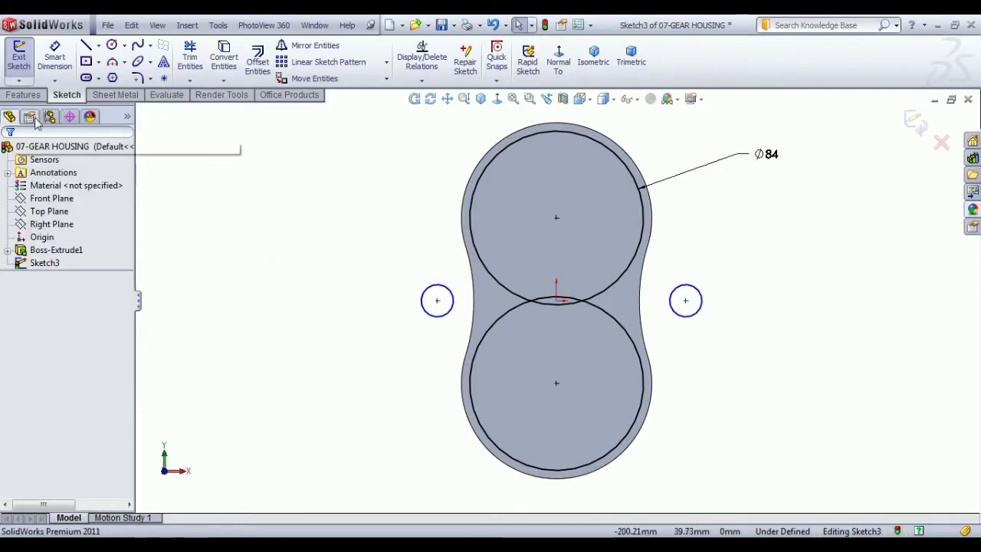
Step: Dimension the left small circle to Ø16
click(66, 48)
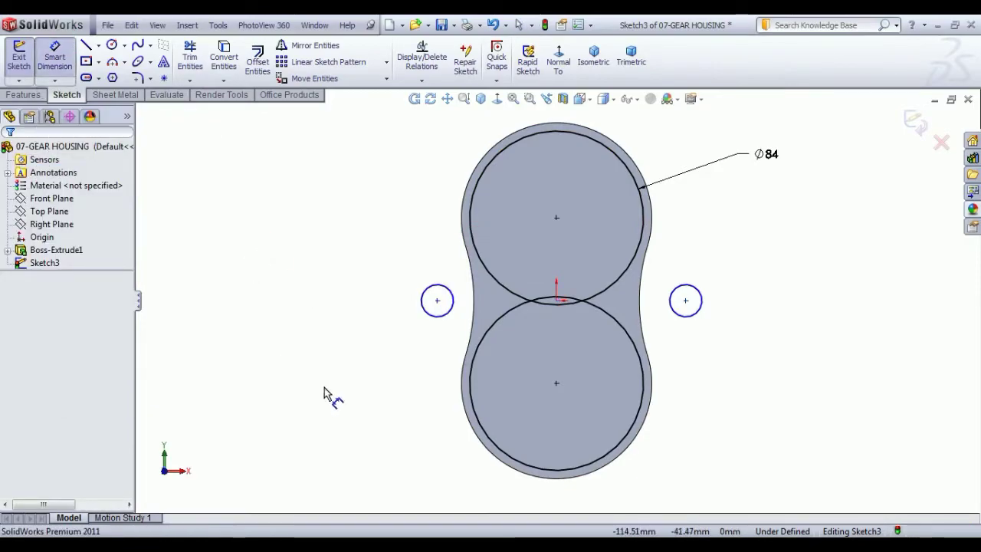
click(430, 314)
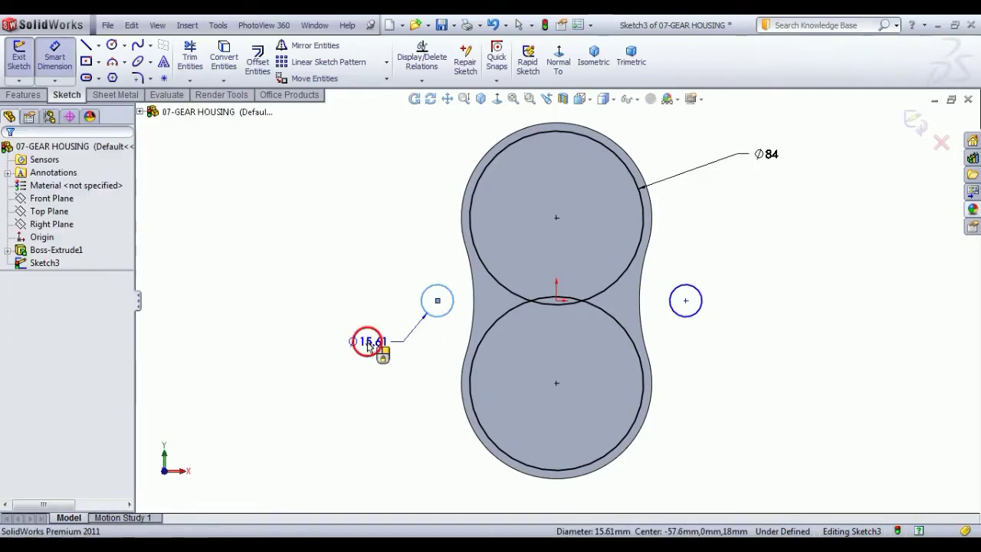
click(369, 345)
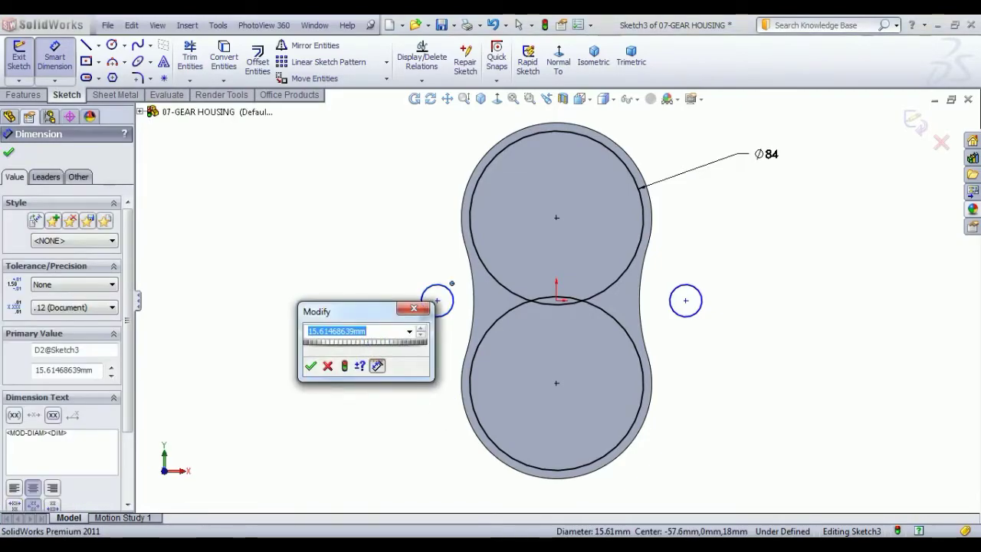
key(Return)
right_click(281, 268)
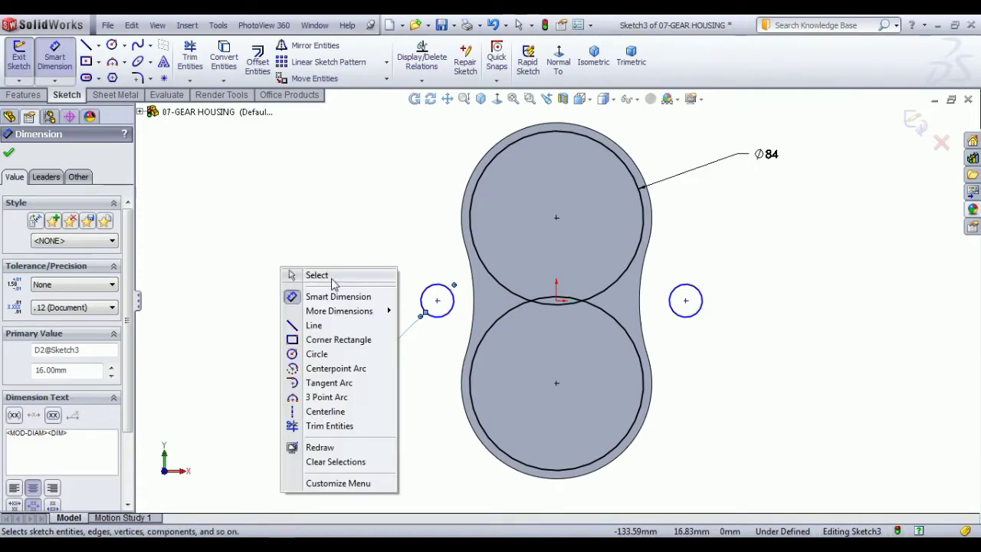
click(331, 274)
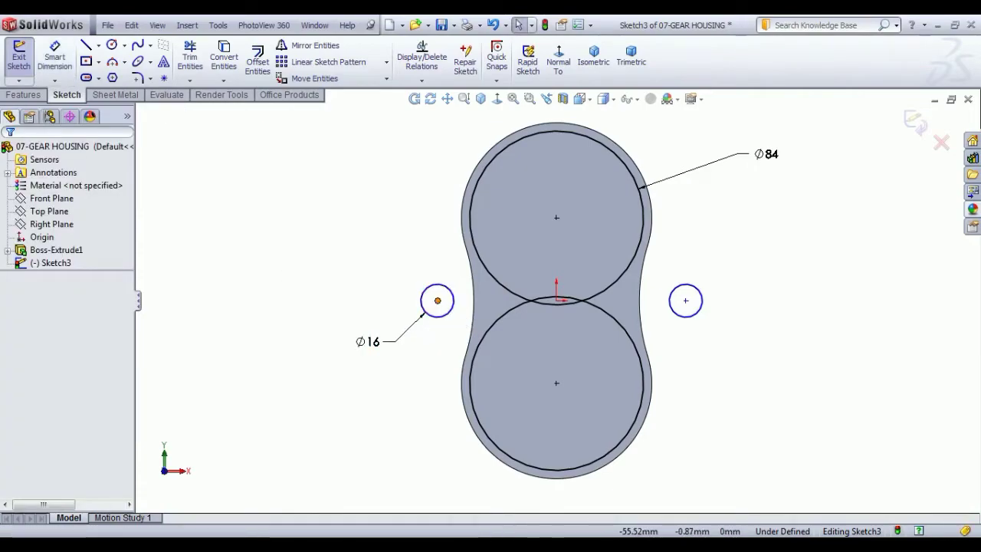
Step: Place each small circle's centre 30 mm from the origin, left and right
click(54, 57)
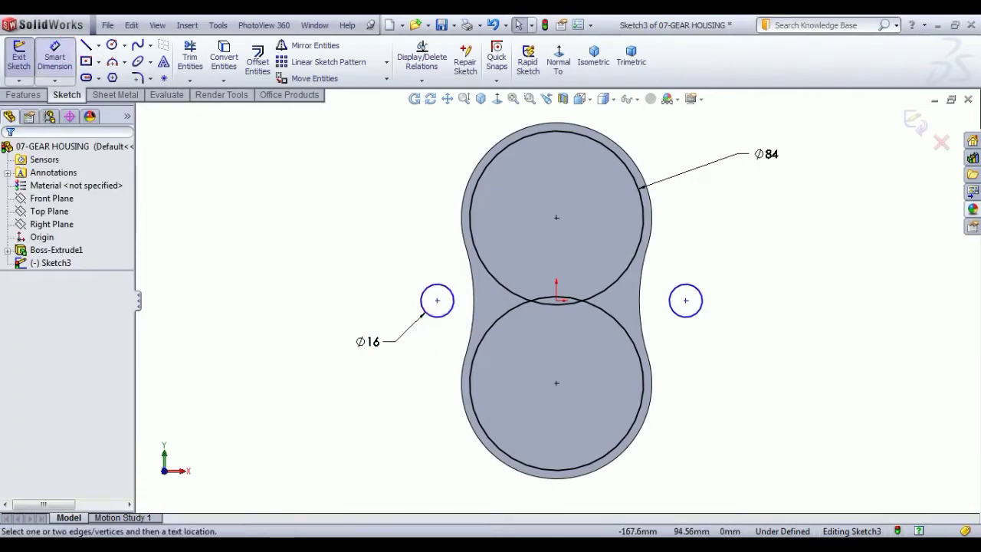
click(438, 301)
click(557, 300)
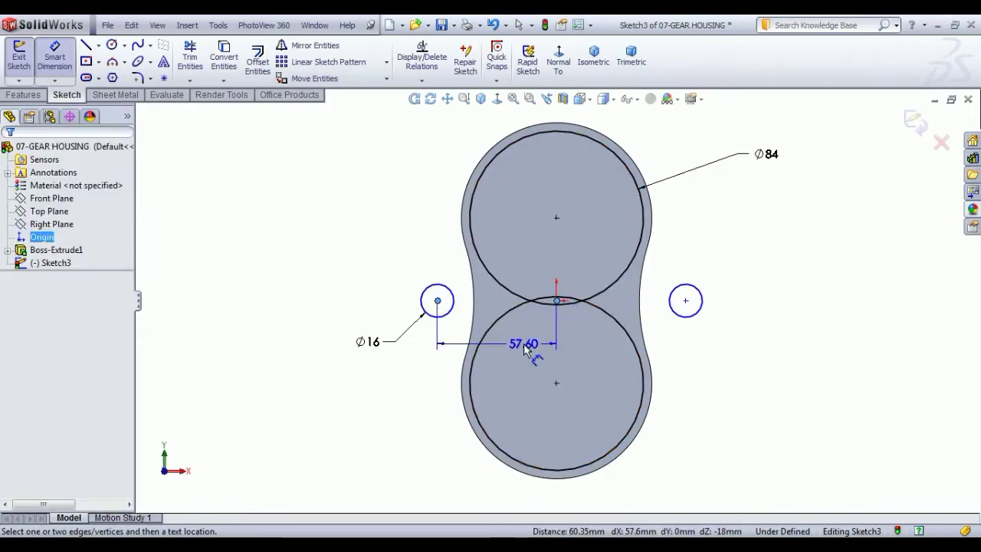
click(525, 348)
text(30)
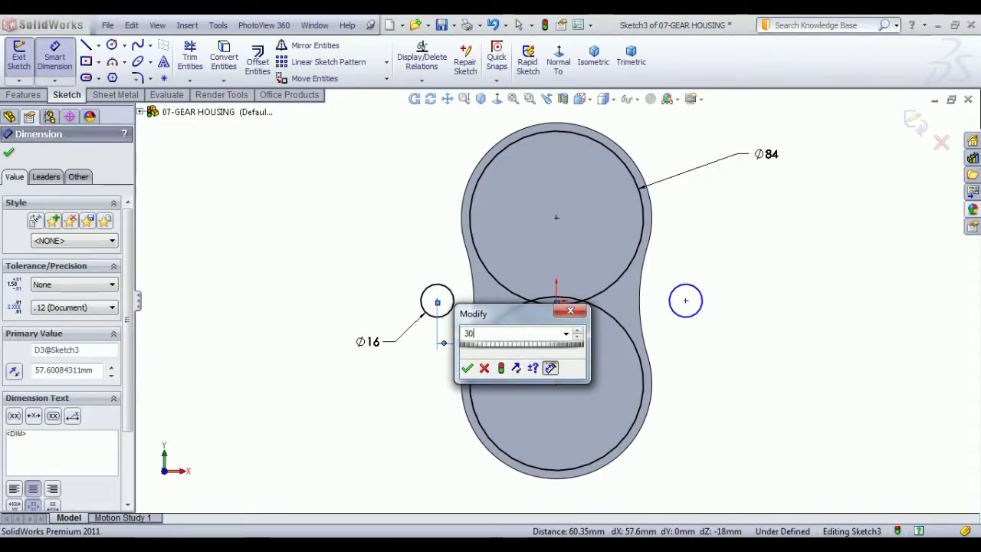
key(Return)
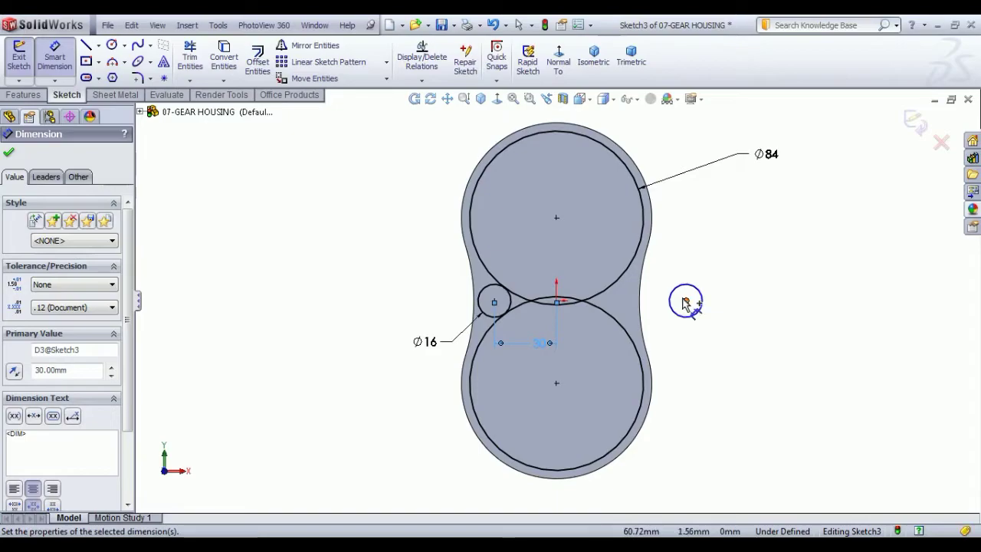
click(685, 301)
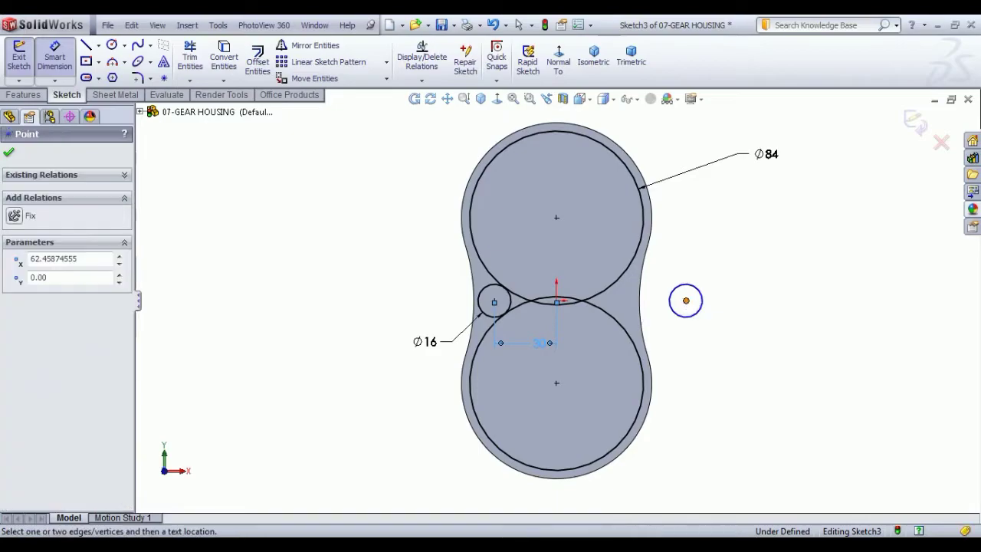
click(558, 303)
click(598, 345)
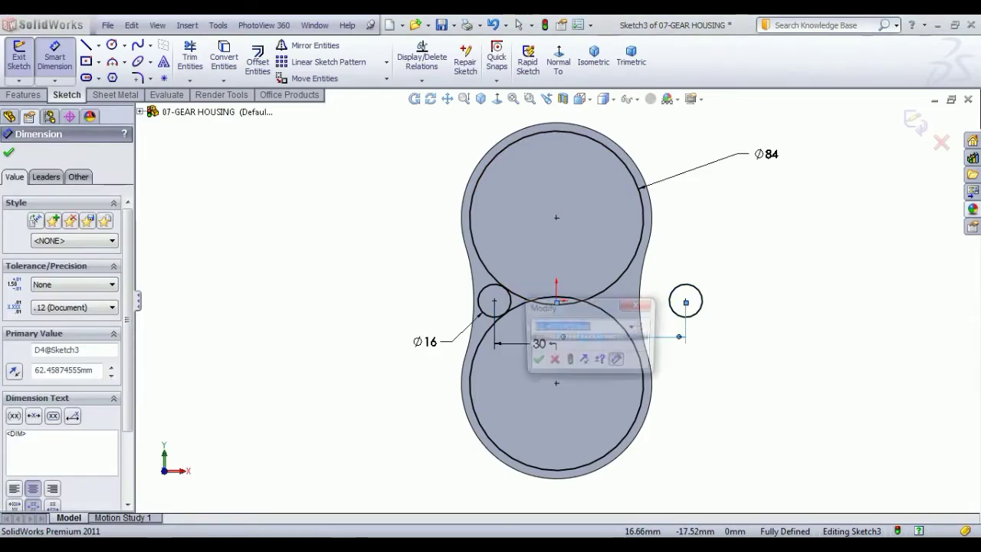
text(30)
key(Return)
right_click(699, 274)
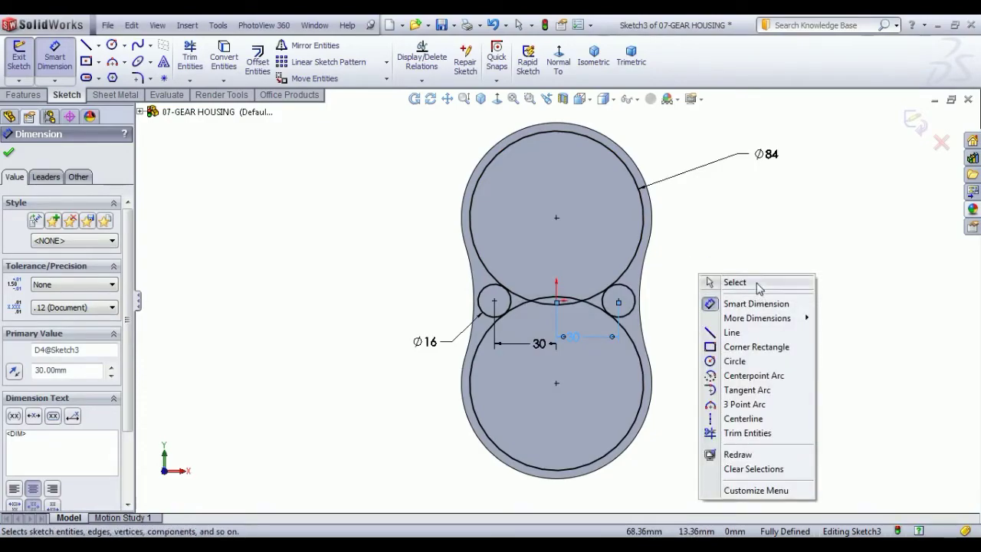
click(757, 285)
Step: Power-trim the central big-circle arcs and outer small-circle arcs into one closed outline
click(190, 58)
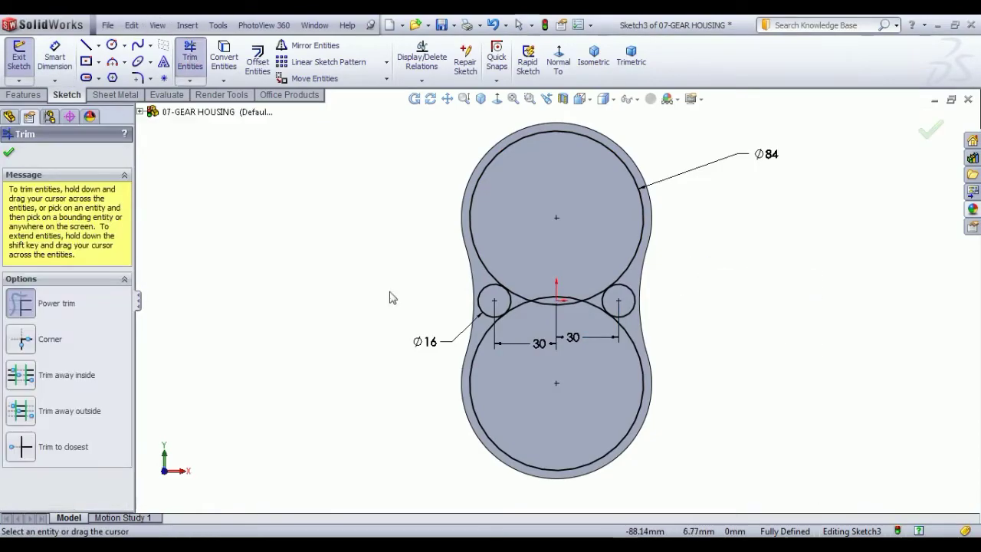
drag(576, 283, 580, 300)
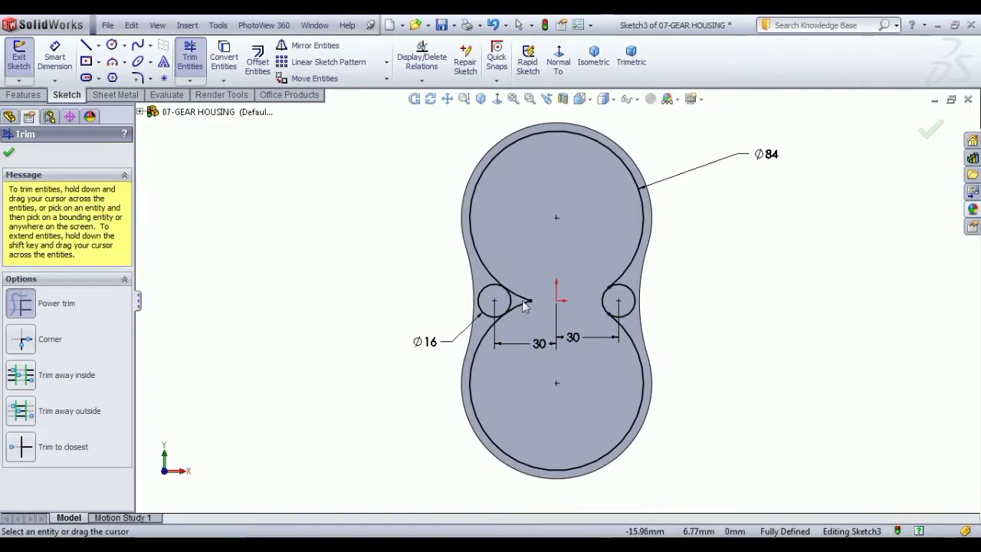
click(449, 277)
drag(476, 297, 483, 303)
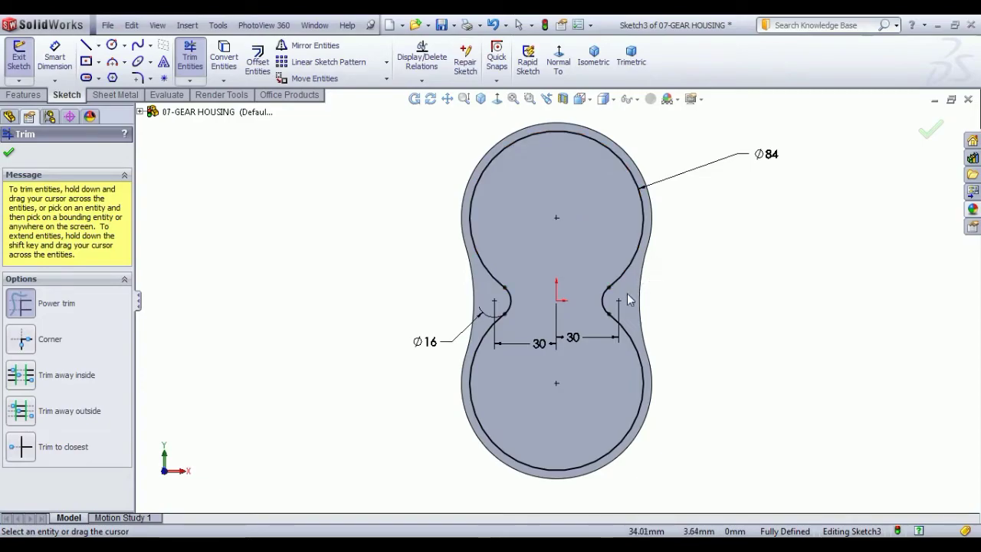
right_click(269, 270)
click(227, 294)
click(10, 156)
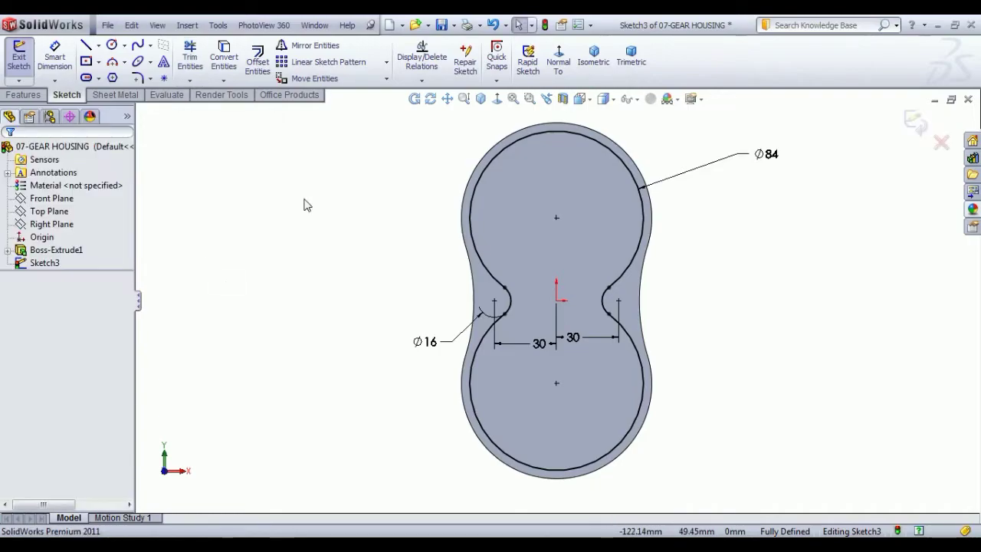
click(22, 69)
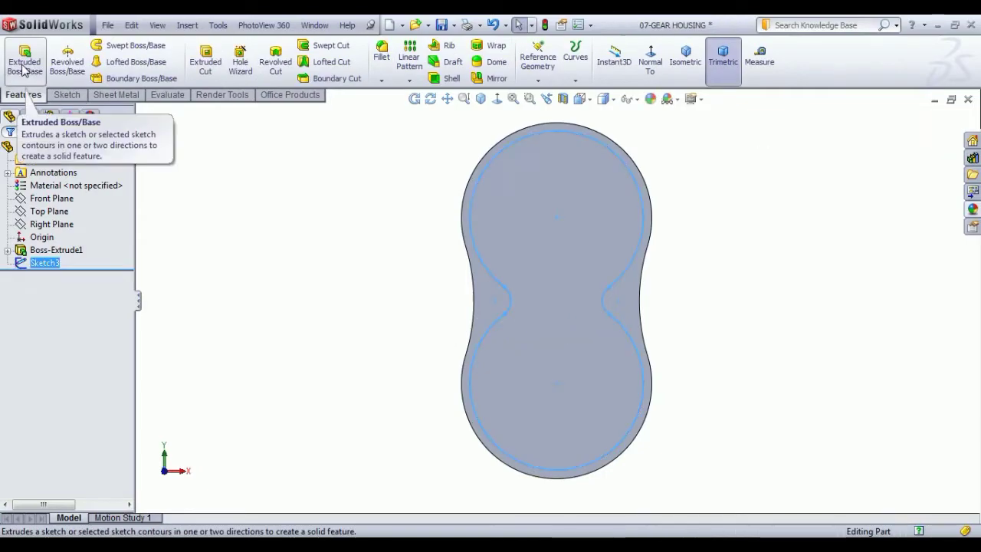
click(205, 58)
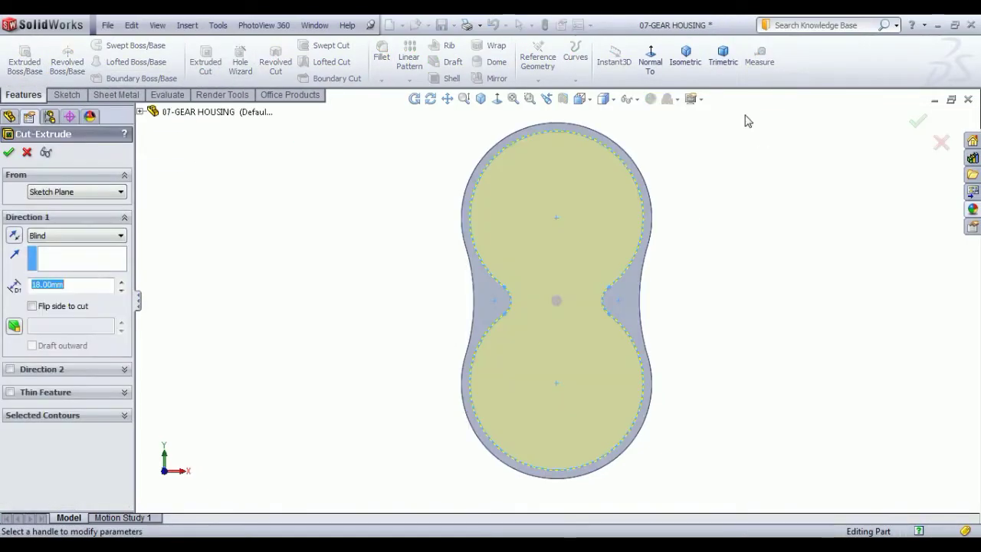
click(688, 75)
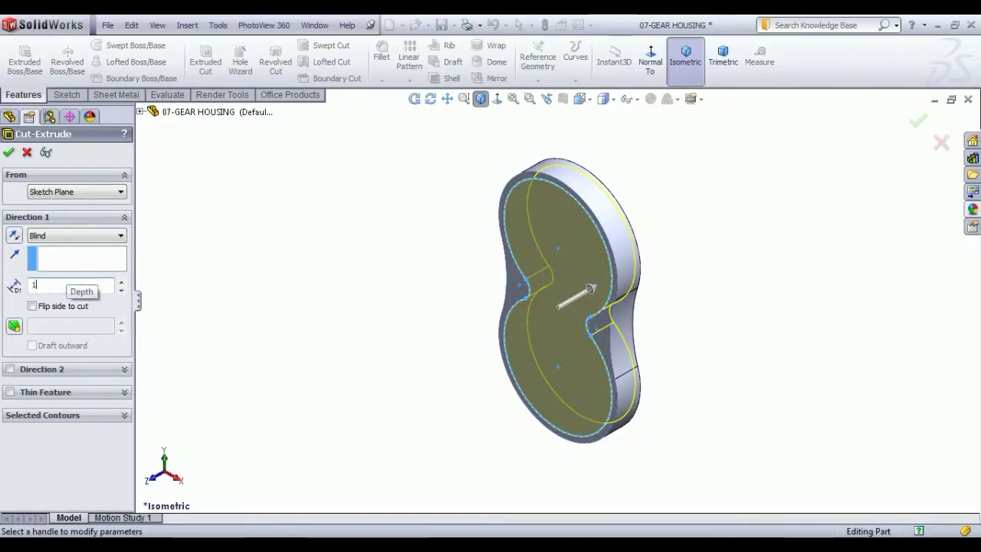
text(6)
key(Return)
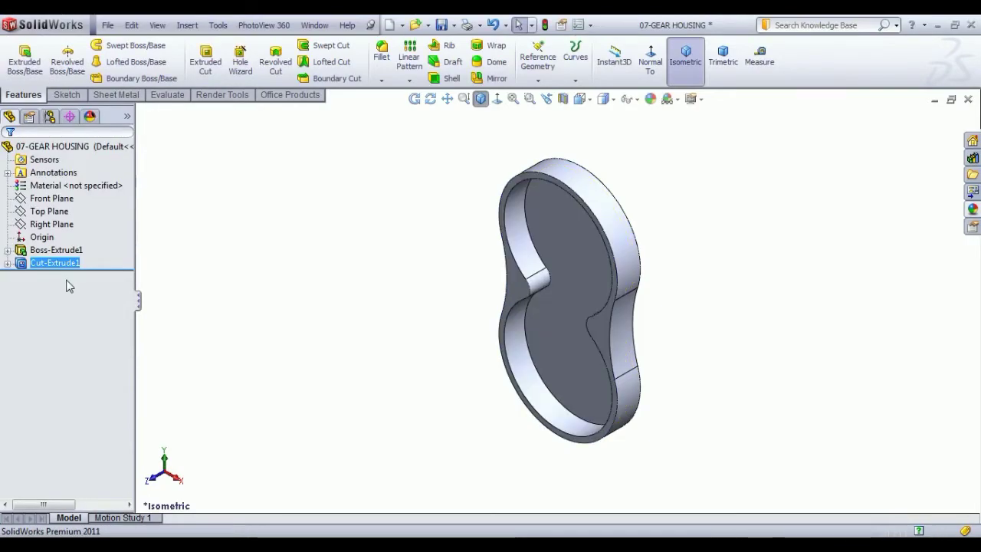
middle_drag(337, 302, 350, 306)
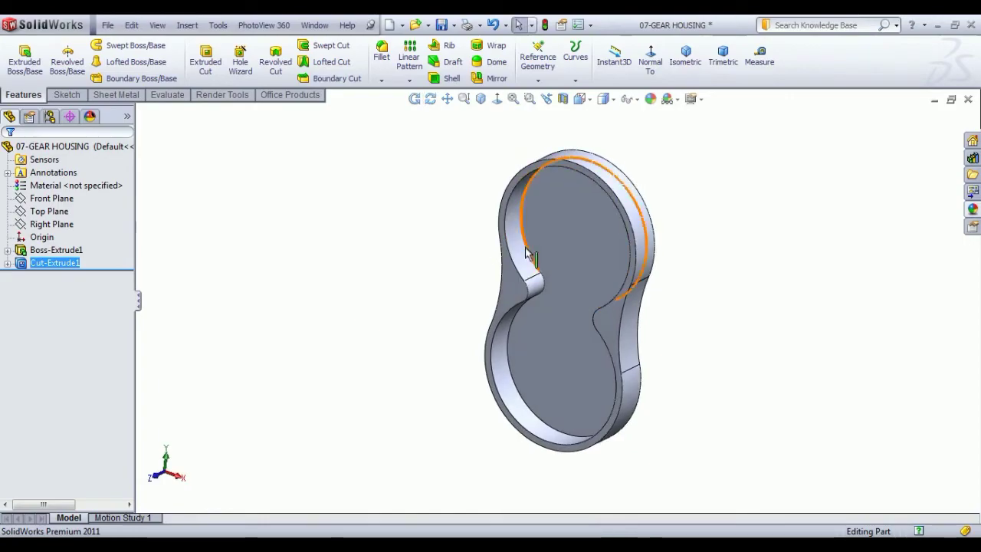
Step: Start Sketch4 on the pocket floor and draw circles at the upper and lower lobe centres
click(617, 218)
click(636, 199)
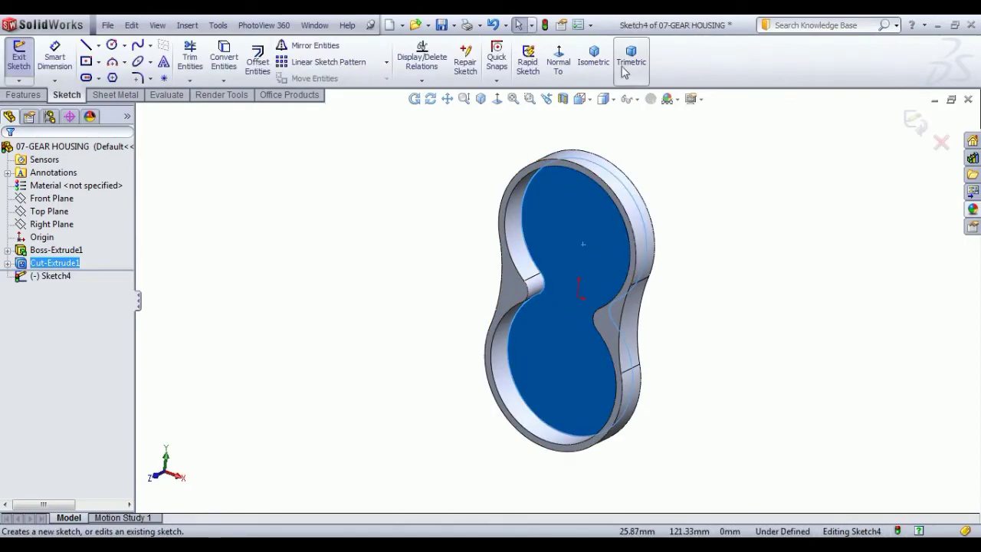
click(560, 62)
click(112, 45)
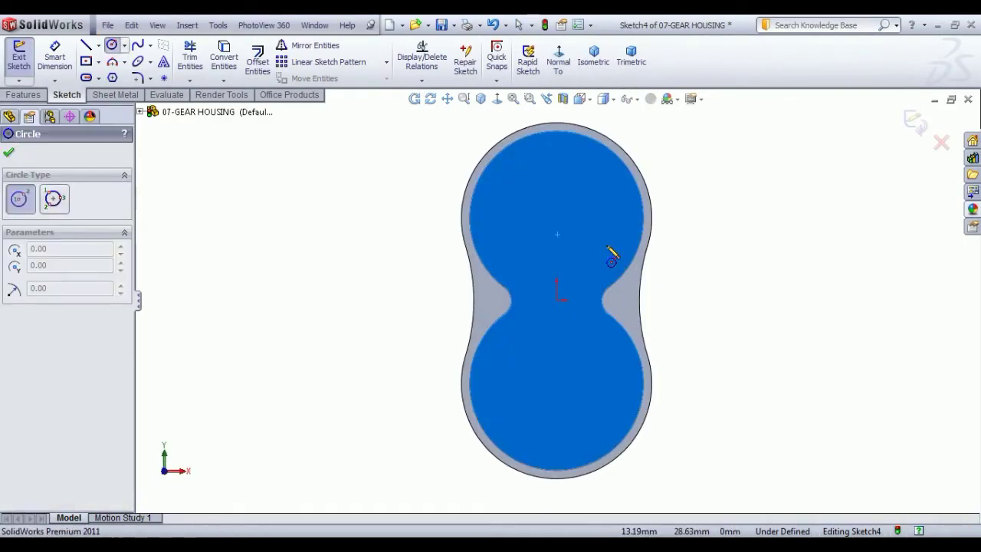
click(557, 218)
click(574, 236)
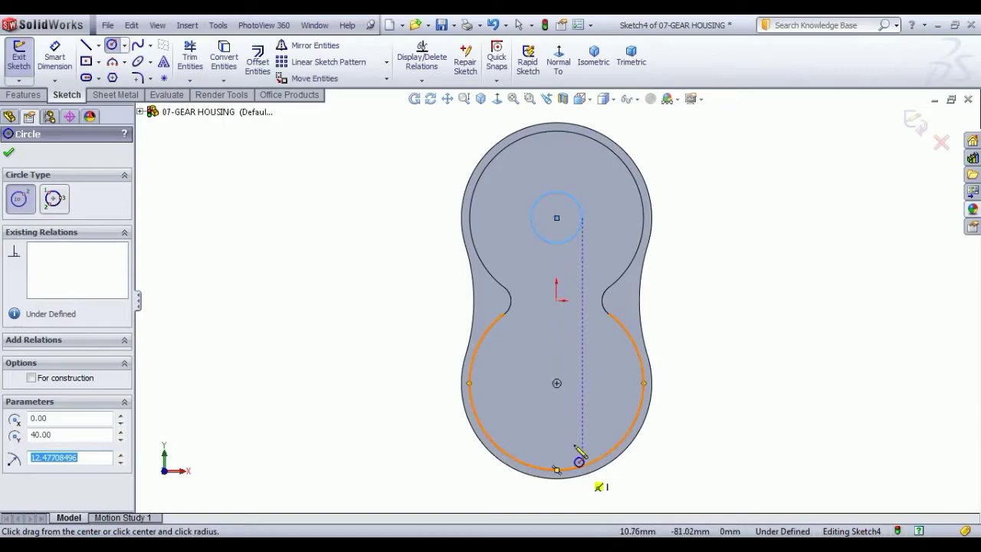
click(557, 383)
click(573, 413)
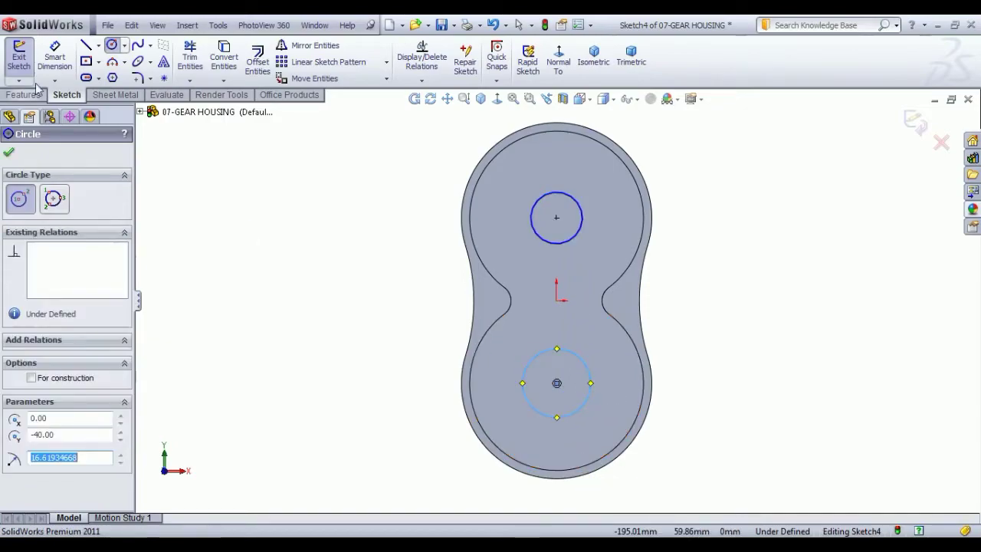
Step: Dimension the upper circle Ø30, make both circles Equal, and exit the sketch
click(54, 57)
click(583, 223)
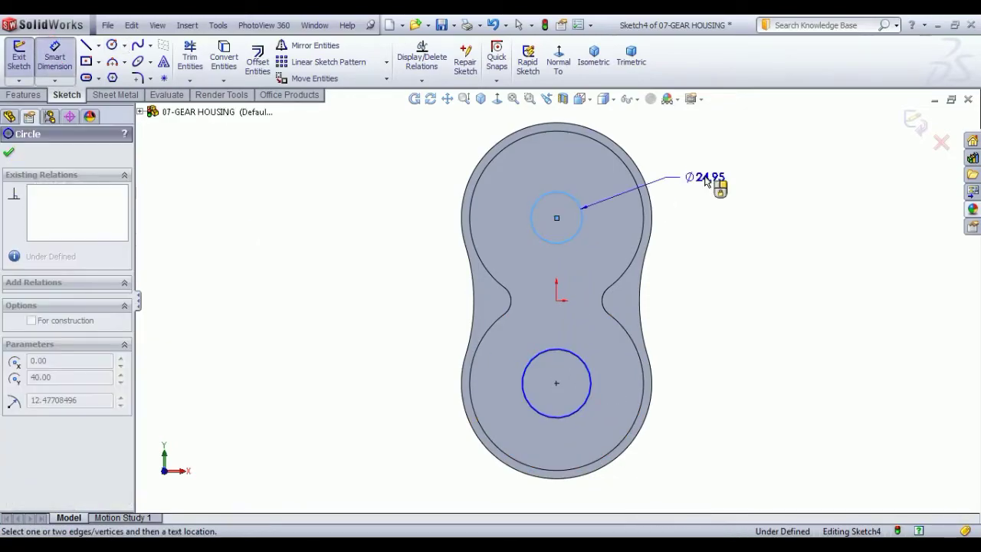
click(705, 181)
text(3)
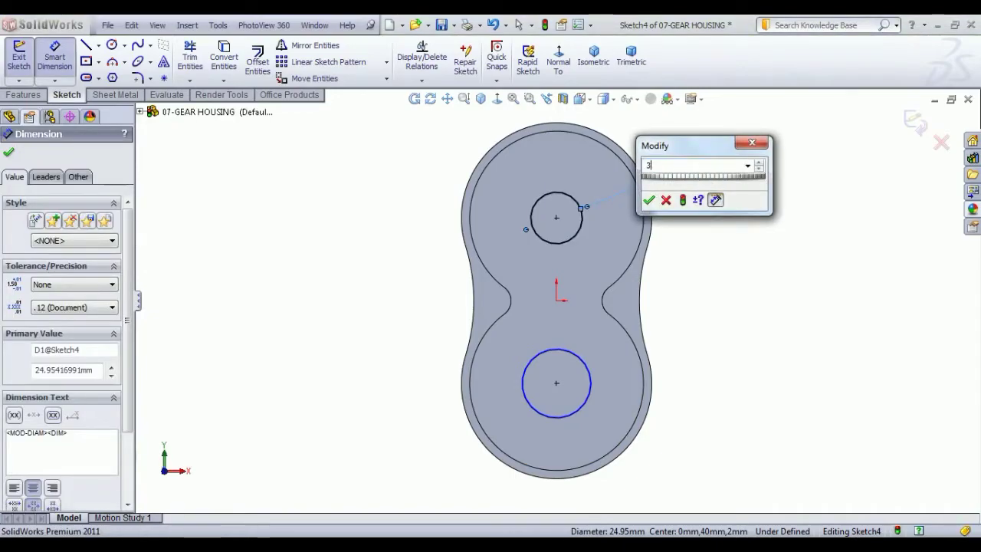
text(0)
key(Return)
right_click(705, 178)
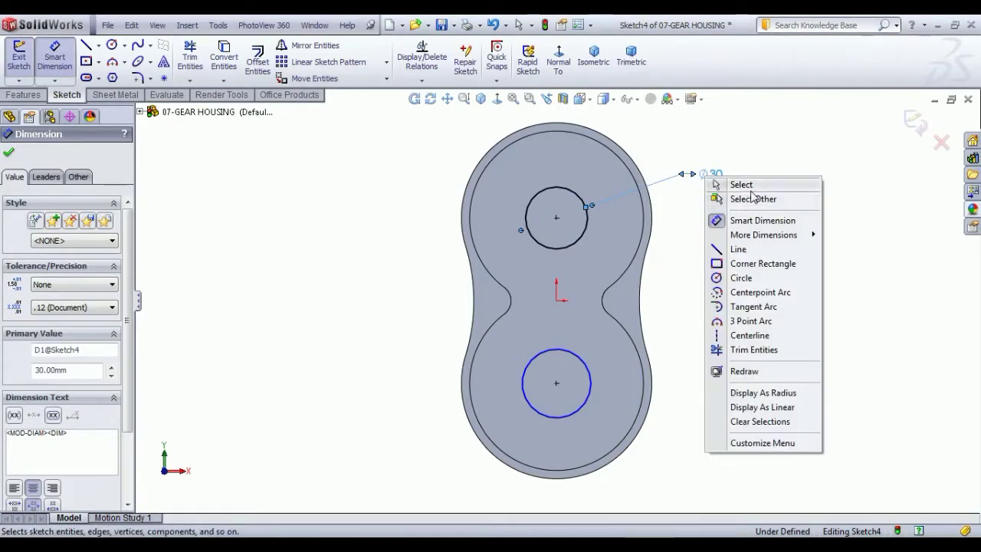
click(751, 187)
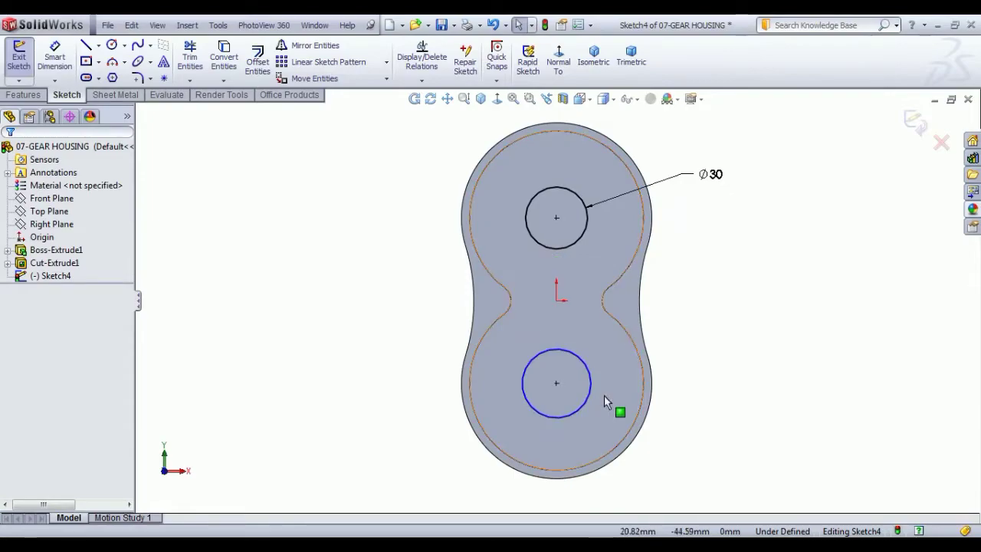
click(604, 400)
ctrl+click(559, 247)
click(633, 176)
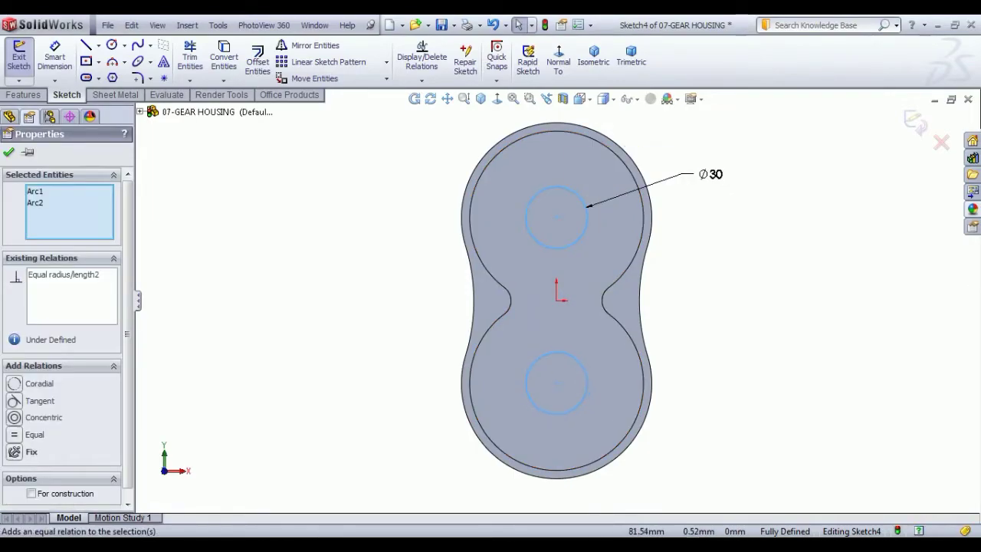
click(659, 304)
click(18, 58)
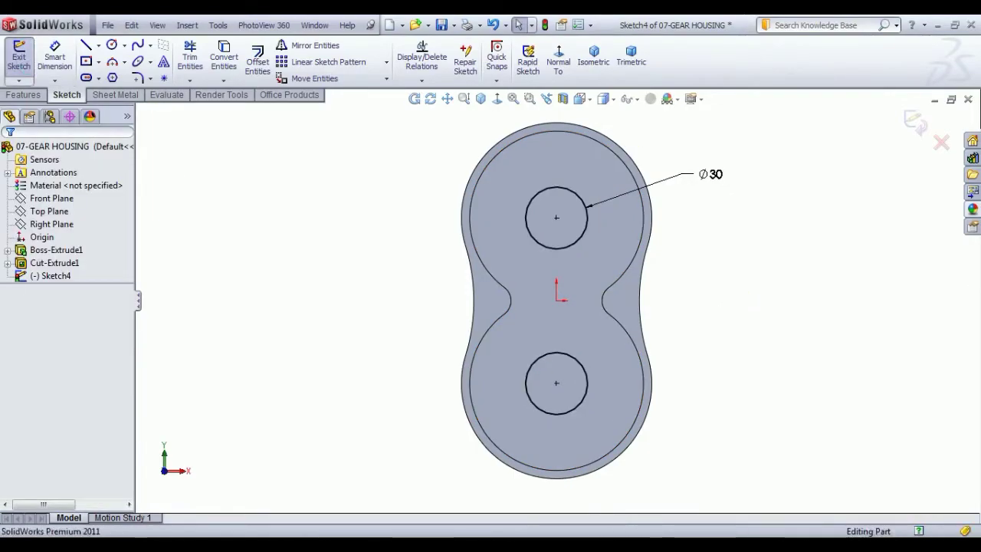
Step: Cut the two Ø30 circles Through All as Cut-Extrude2, then view isometric
click(205, 61)
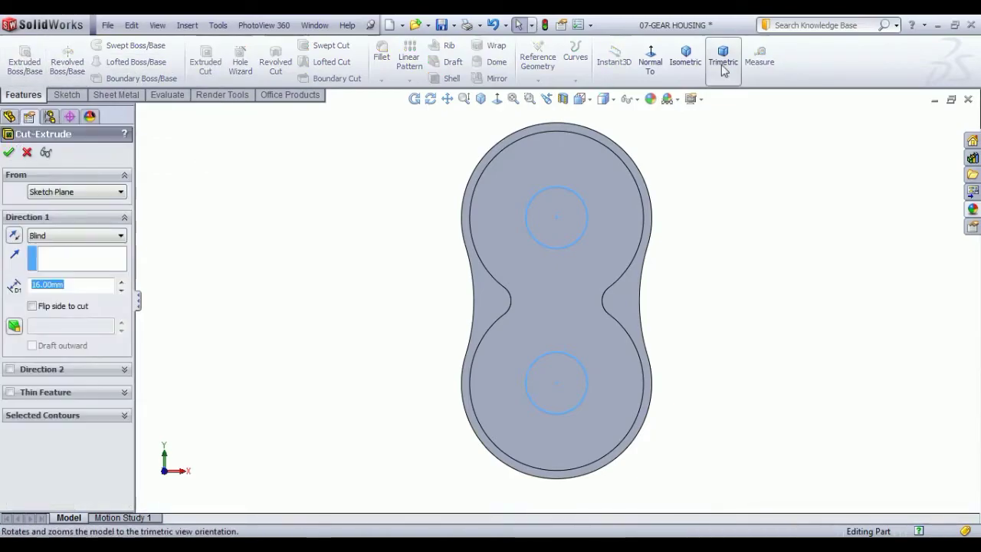
click(676, 59)
click(98, 236)
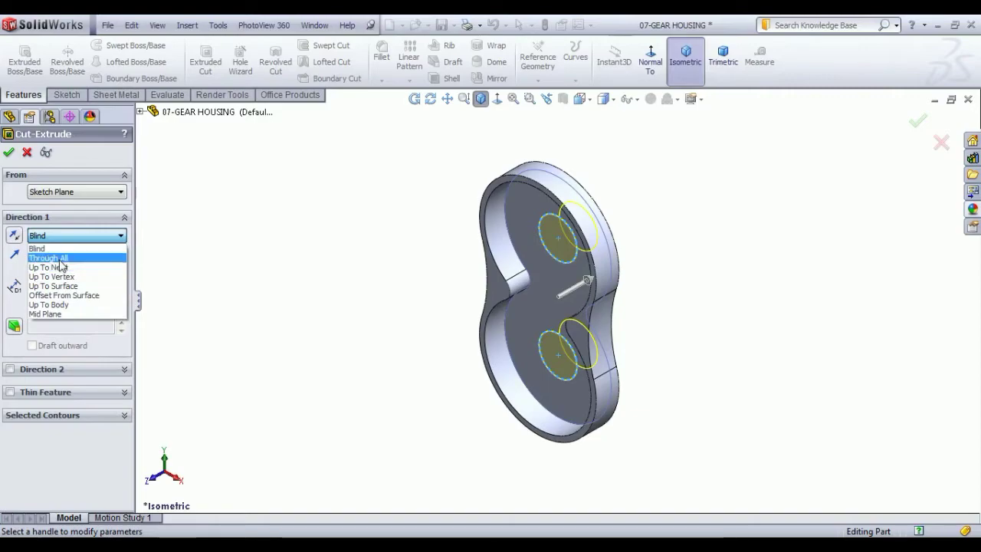
click(58, 258)
click(9, 152)
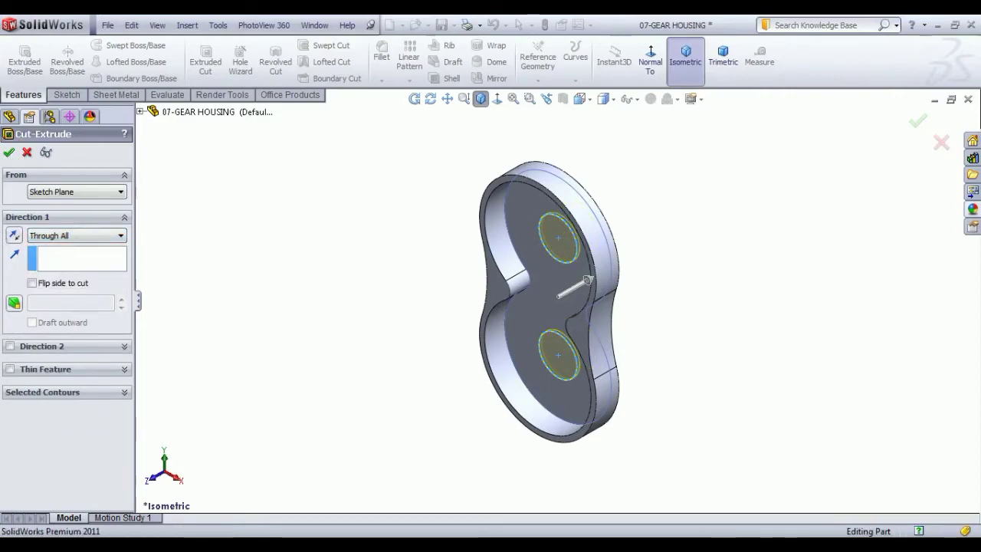
middle_drag(385, 357, 689, 362)
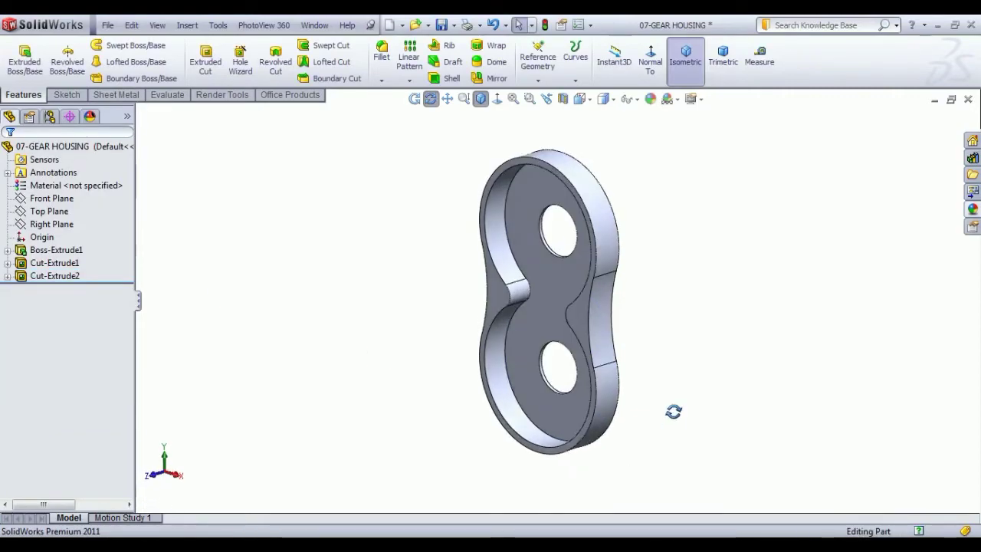
click(685, 55)
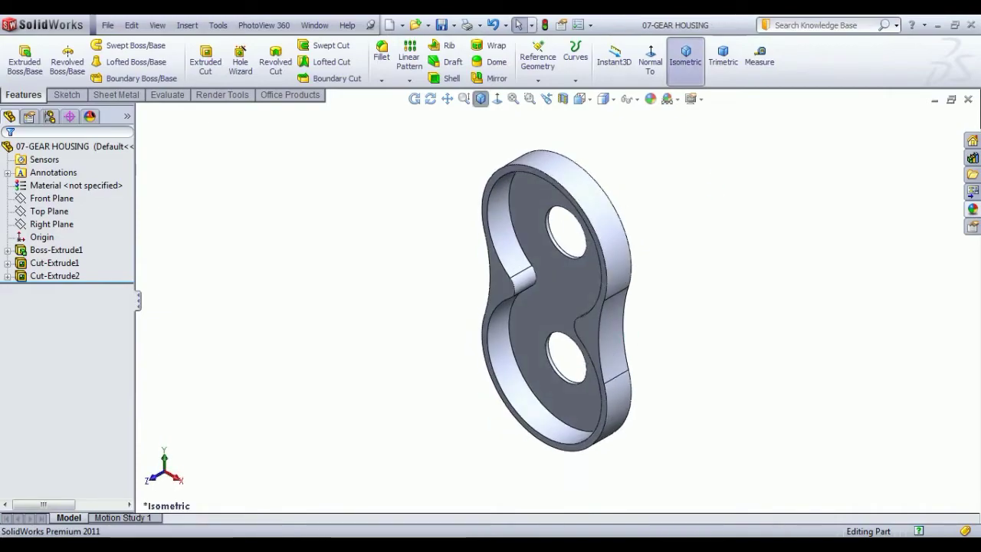
Step: Start Sketch5 on the rim face and draw a circle in each waist notch
click(589, 329)
click(634, 283)
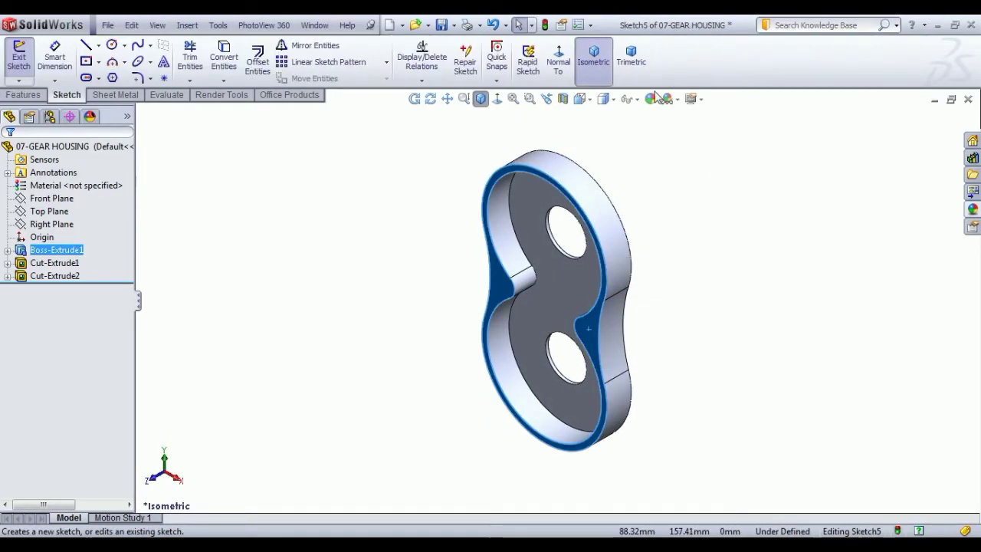
click(558, 58)
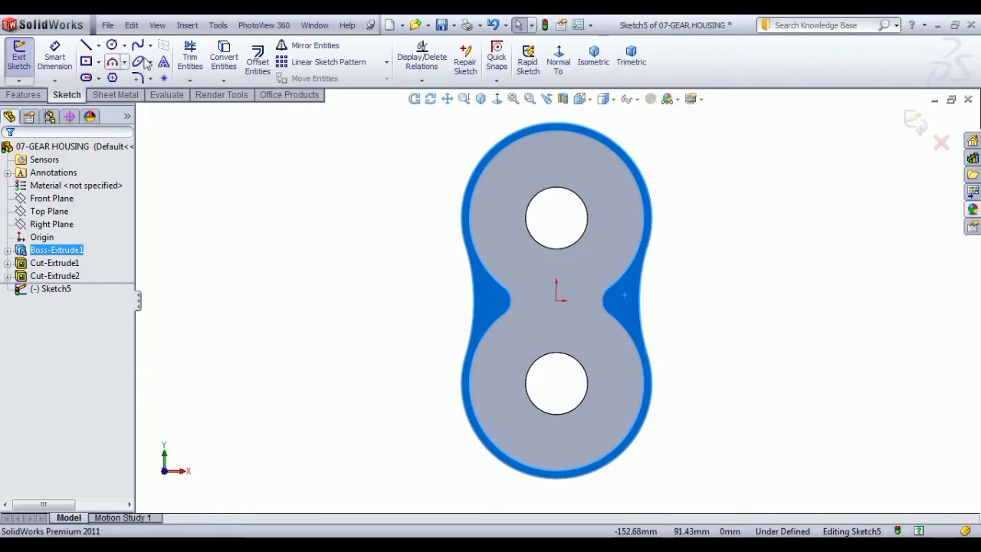
click(112, 45)
scroll(433, 376, down, 3)
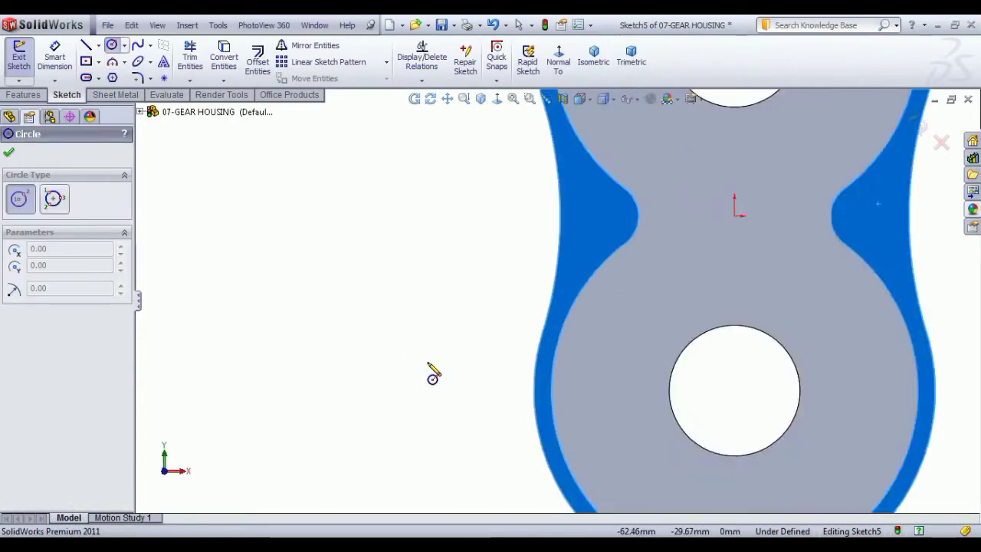
scroll(685, 256, down, 3)
scroll(650, 248, up, 3)
scroll(672, 218, down, 1)
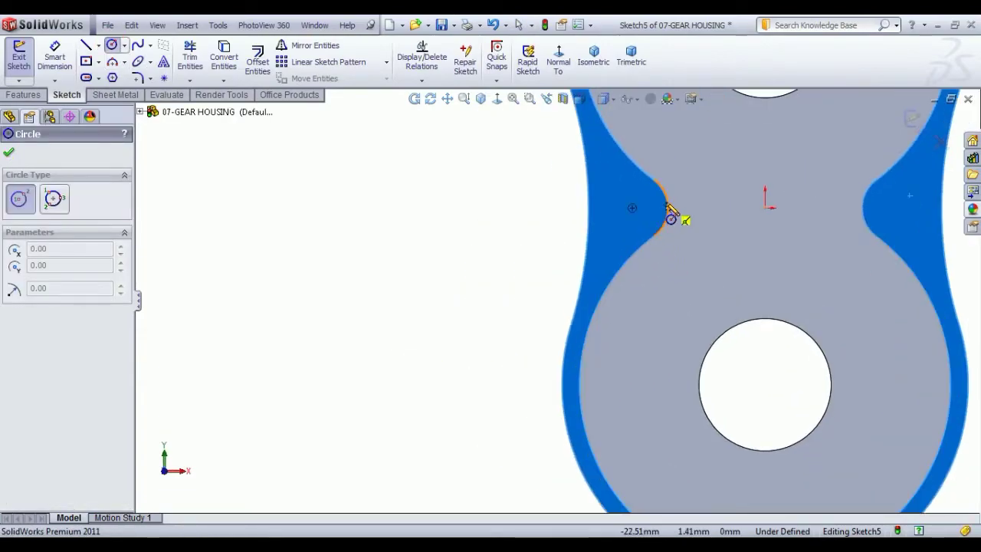
click(633, 209)
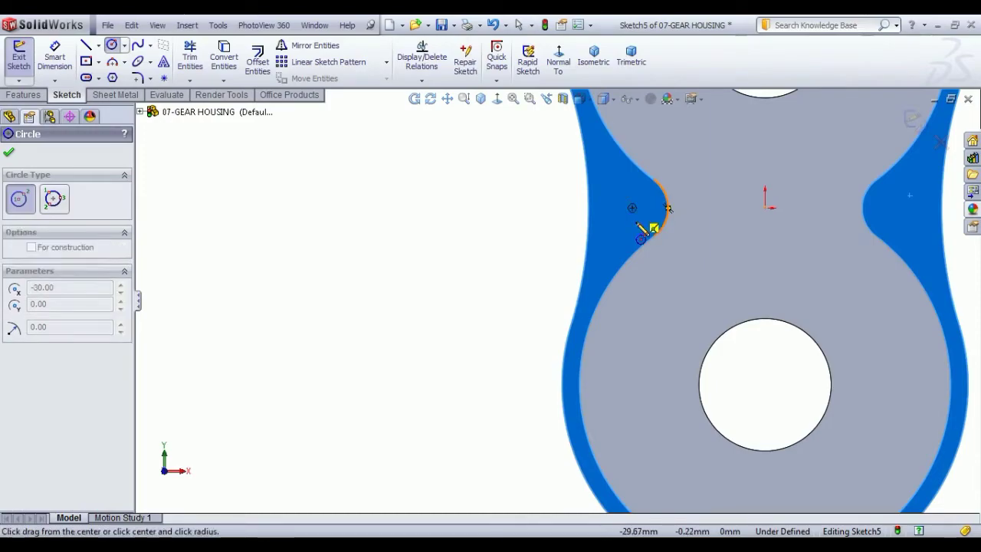
click(632, 228)
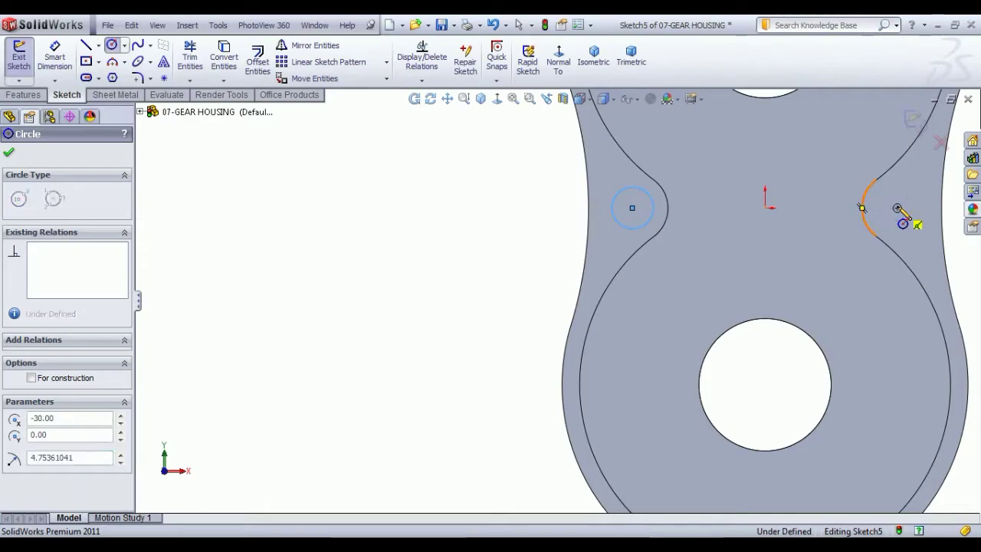
click(897, 208)
click(895, 227)
right_click(360, 207)
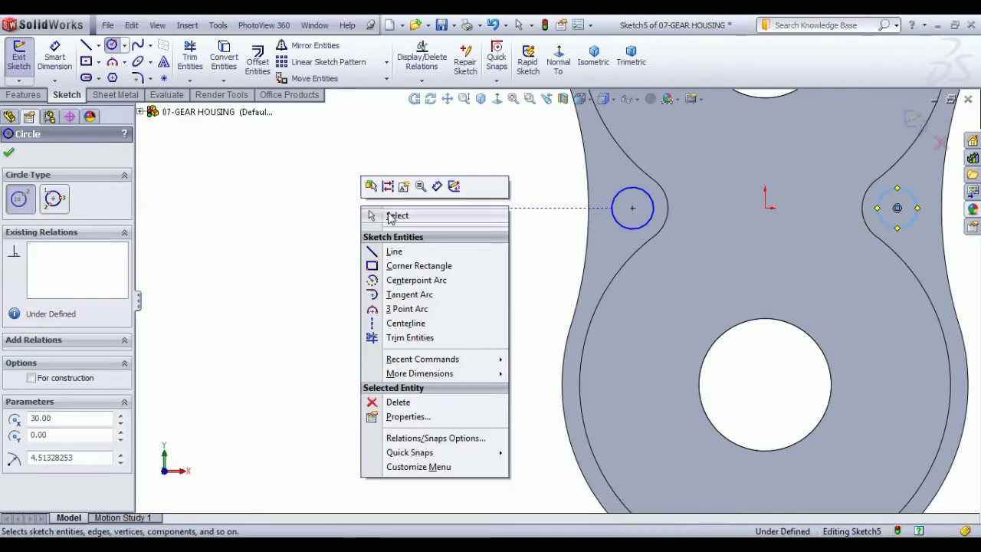
click(392, 214)
scroll(700, 303, up, 3)
scroll(689, 288, down, 1)
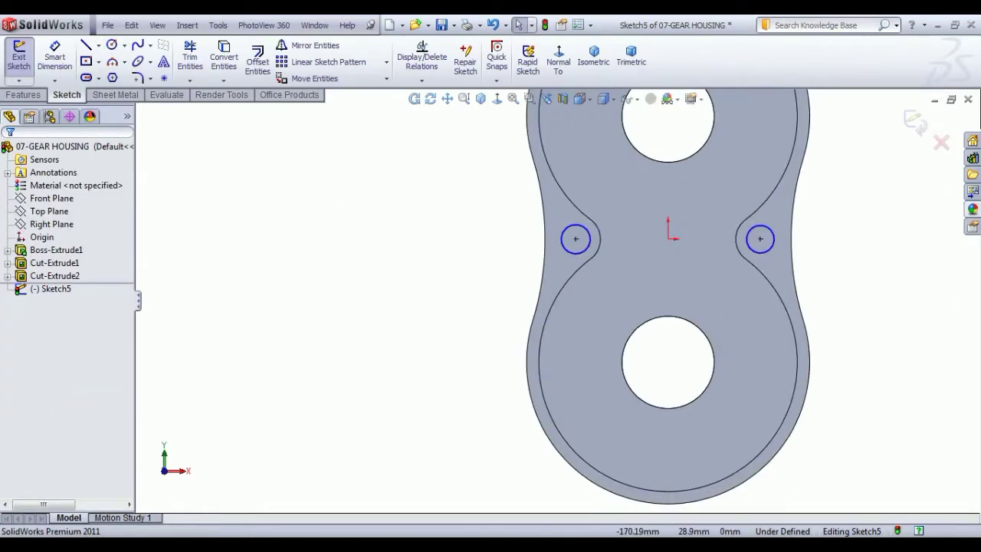
Step: Dimension the left circle Ø8, make both circles Equal, and exit the sketch
click(72, 65)
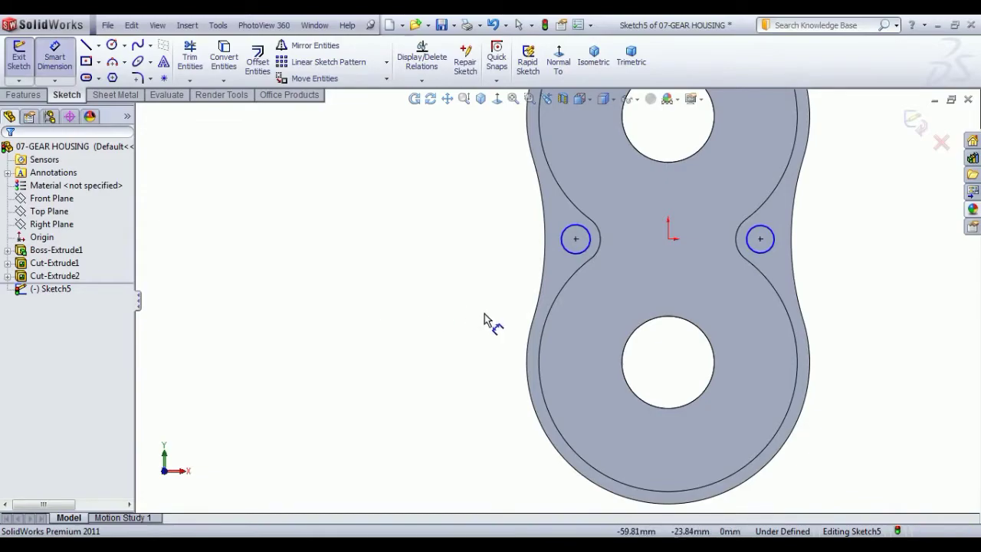
click(586, 255)
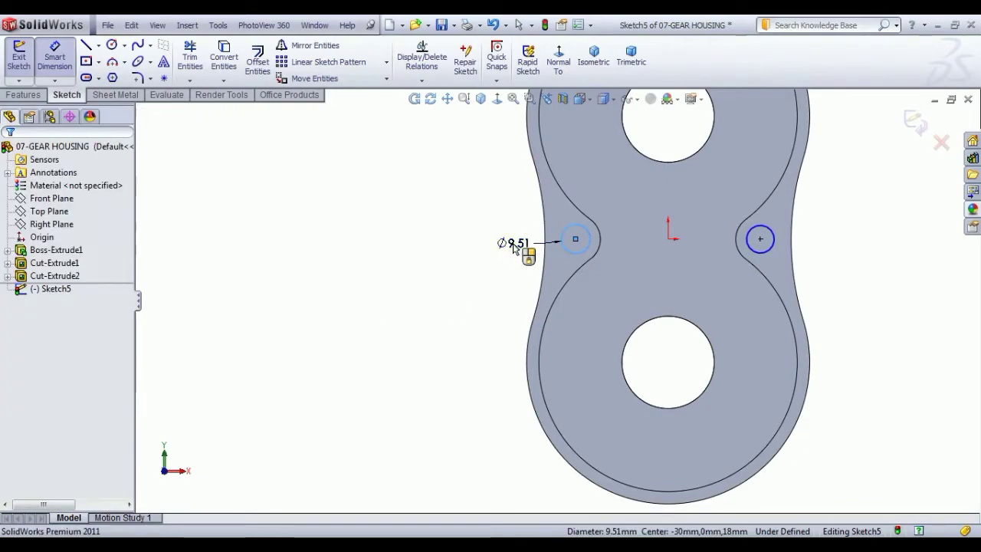
click(514, 247)
text(8)
key(Return)
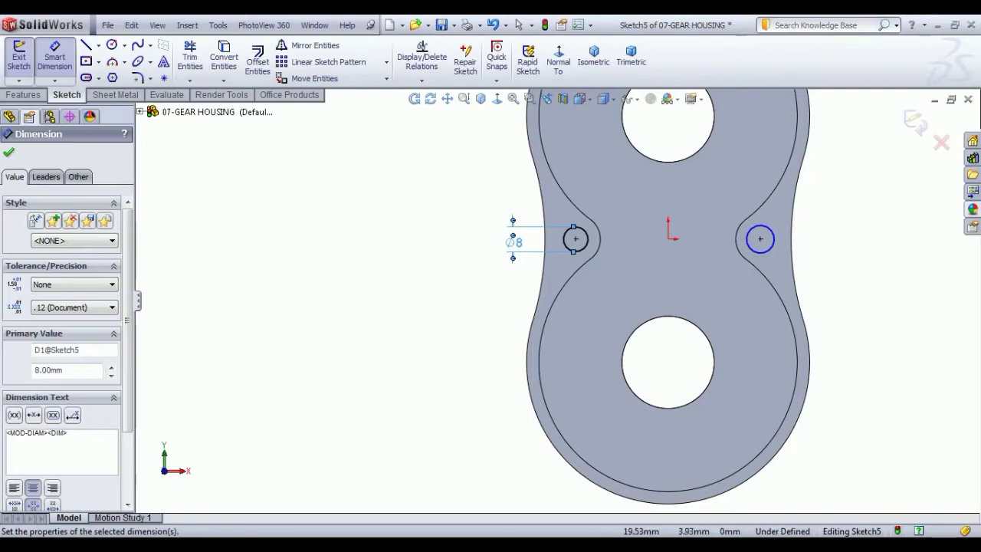
right_click(824, 210)
click(840, 220)
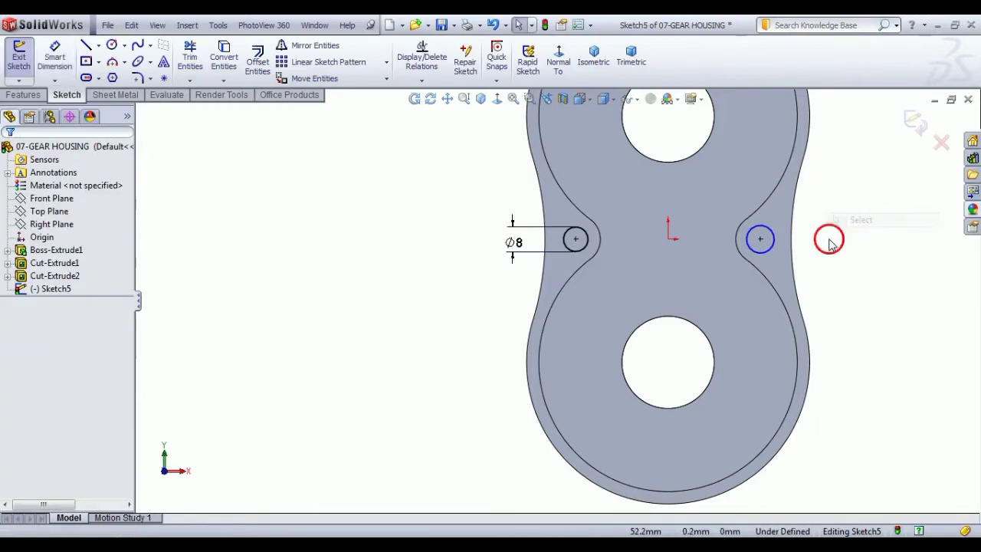
ctrl+click(567, 246)
click(663, 187)
click(313, 302)
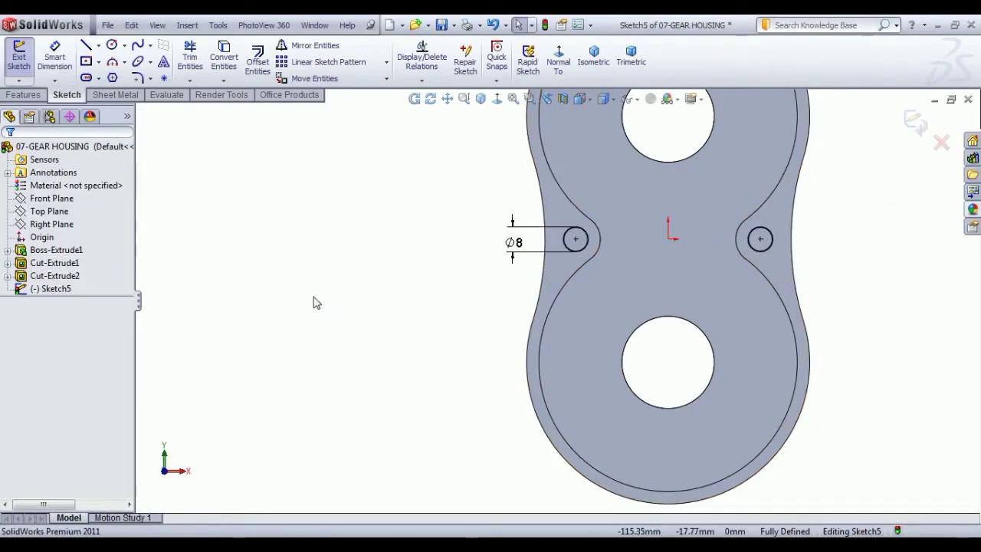
click(19, 57)
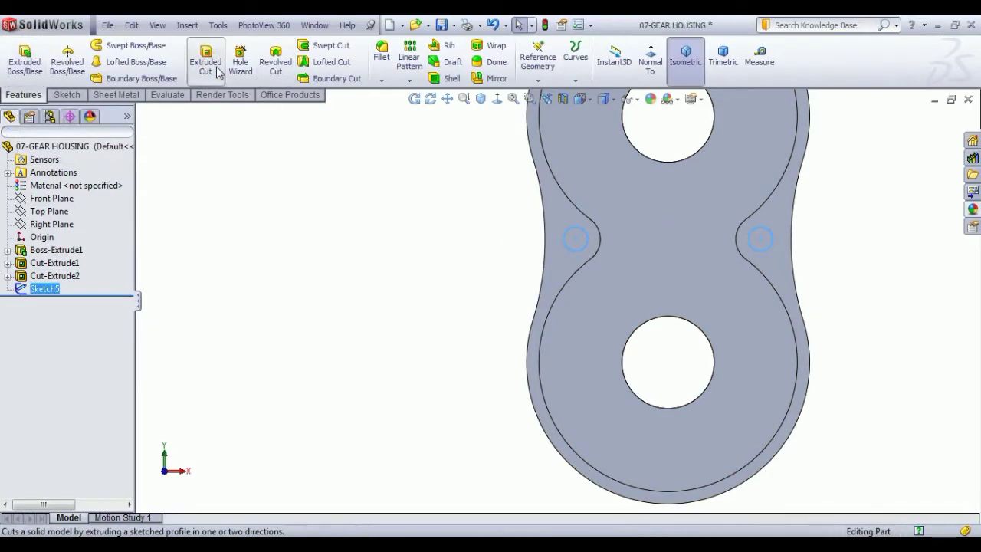
Step: Cut the two small pin holes Through All in the gear housing
click(206, 60)
scroll(604, 387, up, 2)
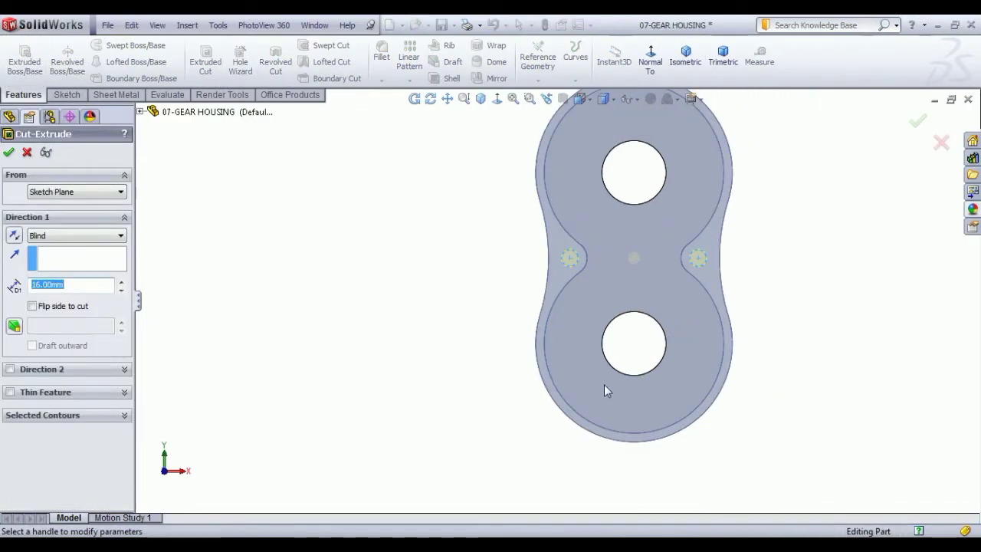
click(604, 384)
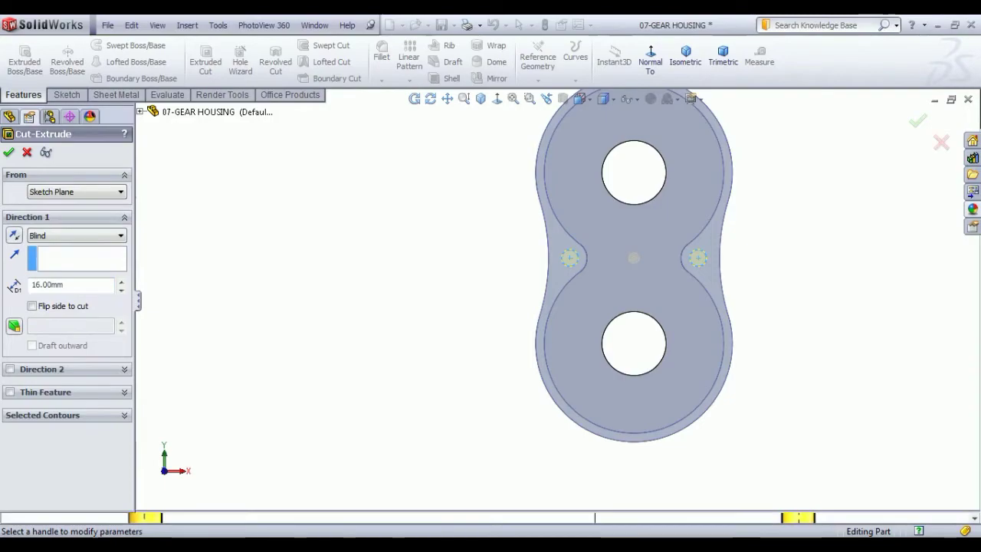
click(48, 236)
click(50, 258)
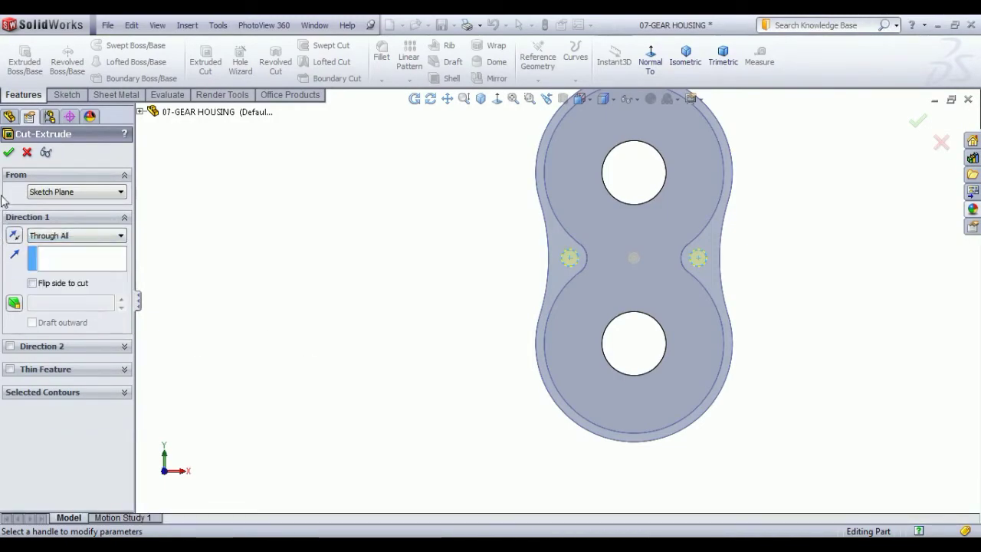
click(9, 152)
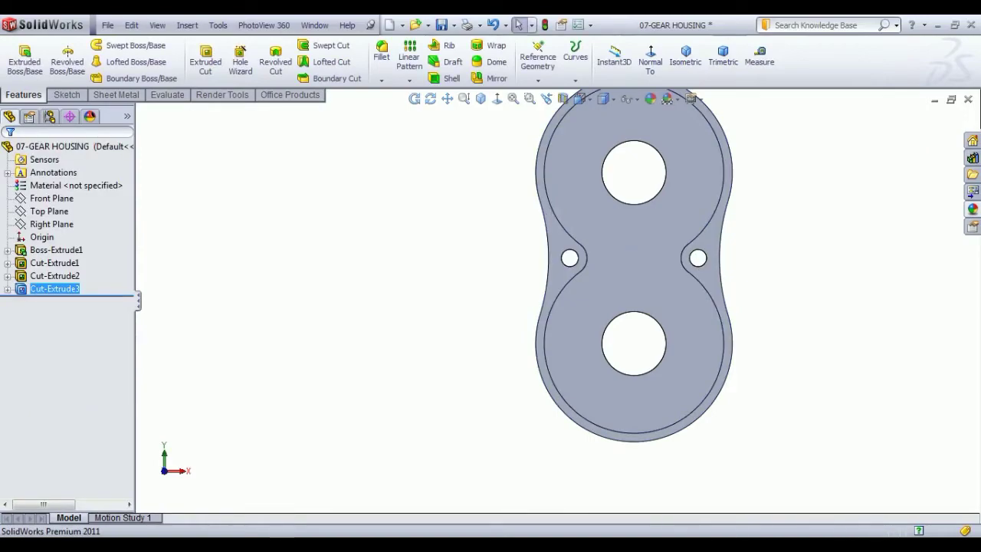
Step: Show the housing in isometric view and apply the polished aluminum appearance
click(685, 55)
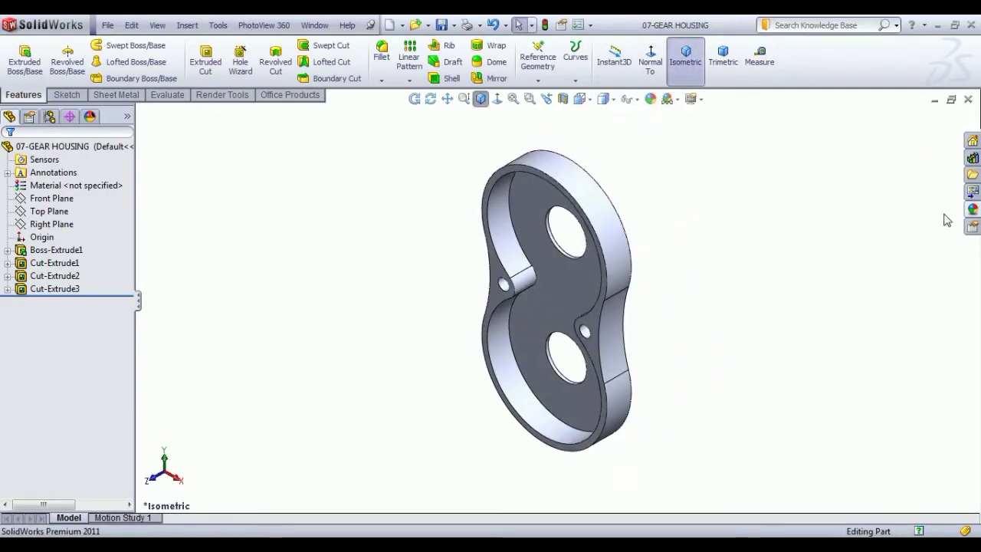
click(972, 208)
mouse_move(818, 350)
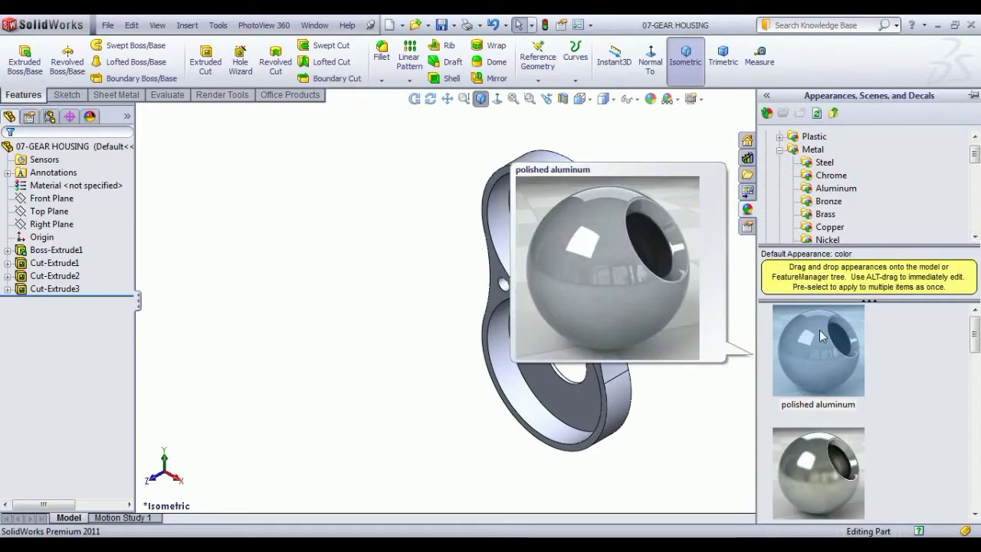
click(820, 335)
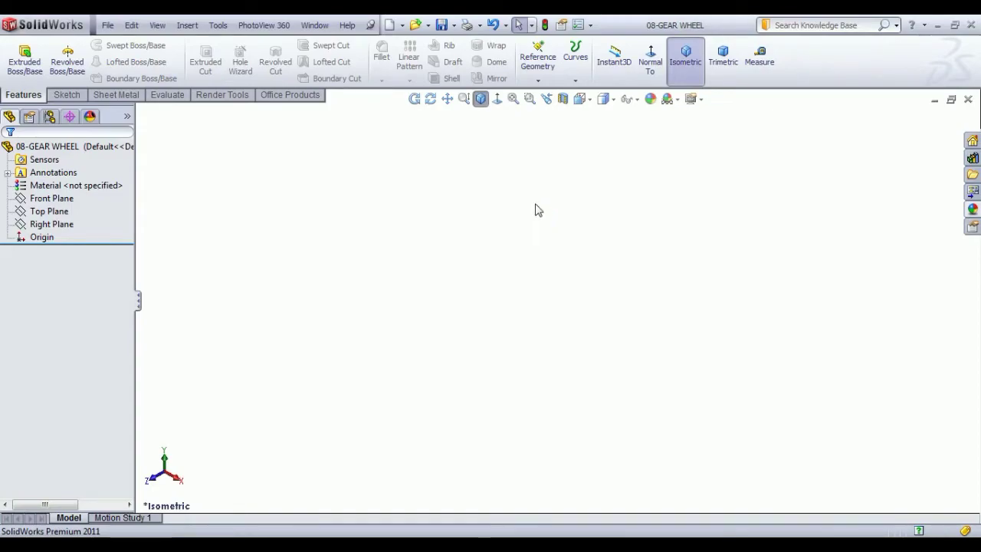
Step: Start a Front Plane sketch and draw an origin-centred circle dimensioned to Ø78
click(72, 200)
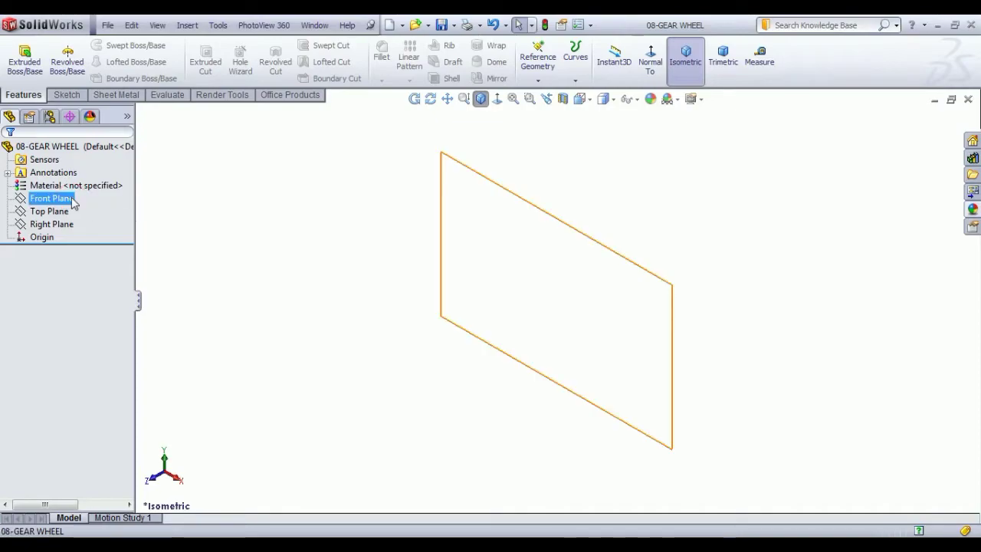
click(83, 175)
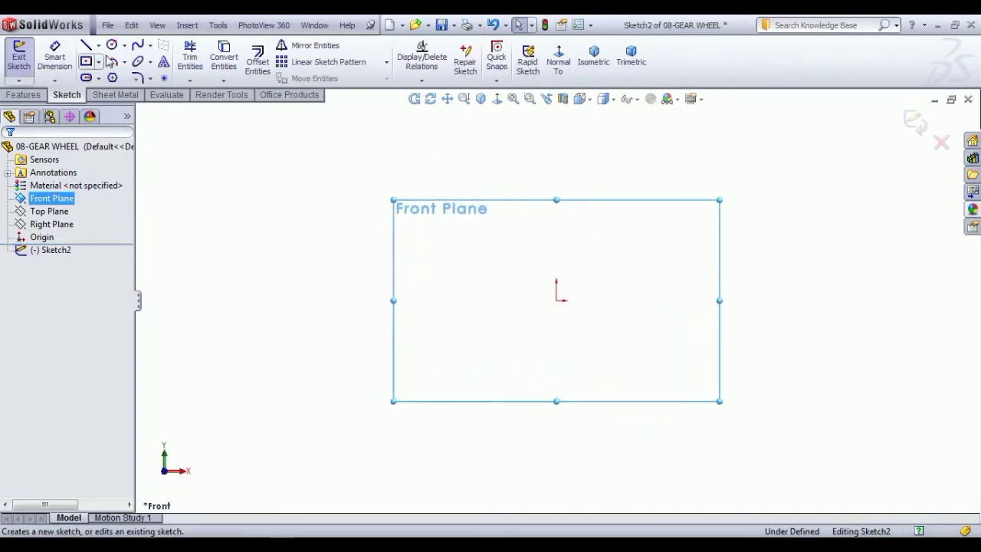
click(112, 44)
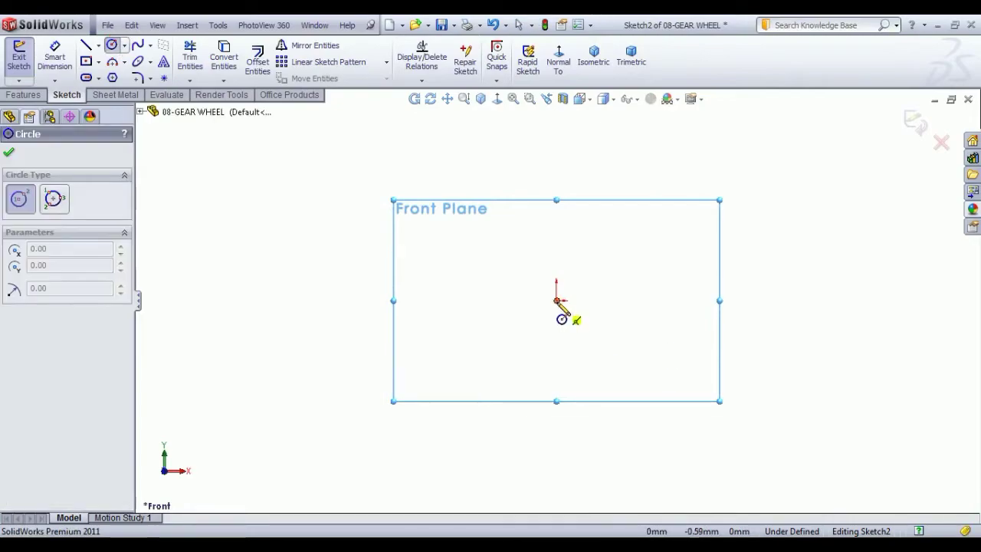
click(557, 300)
click(606, 333)
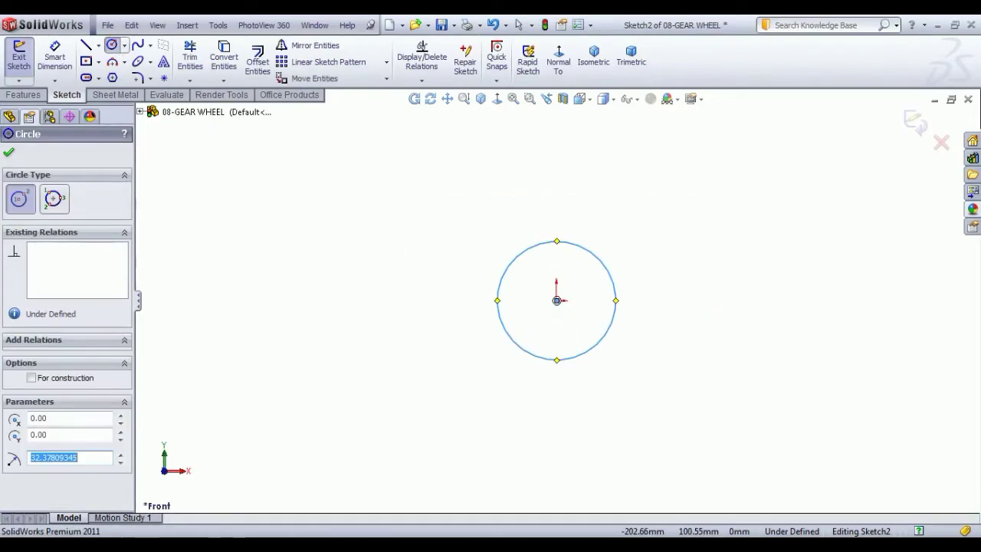
click(55, 62)
click(606, 265)
click(708, 228)
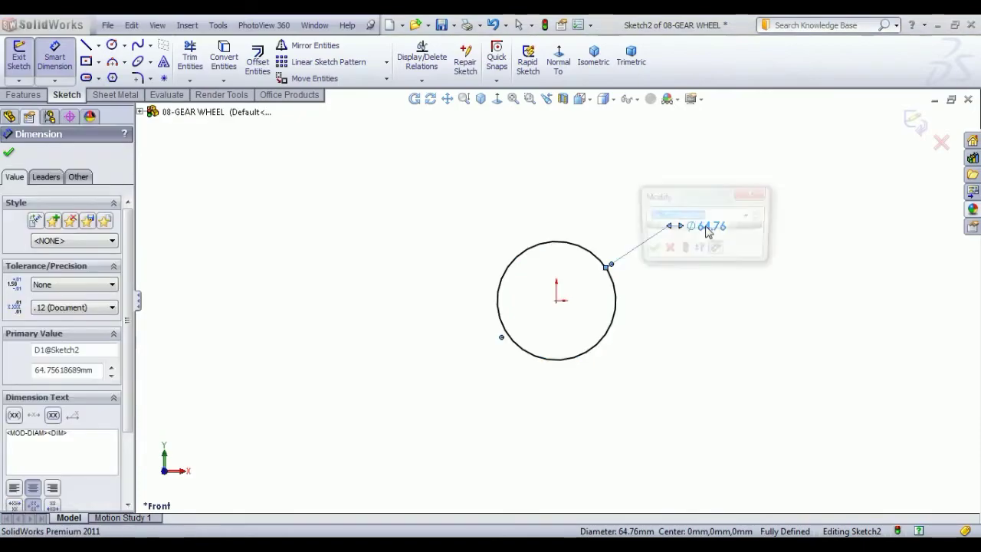
text(78)
key(Return)
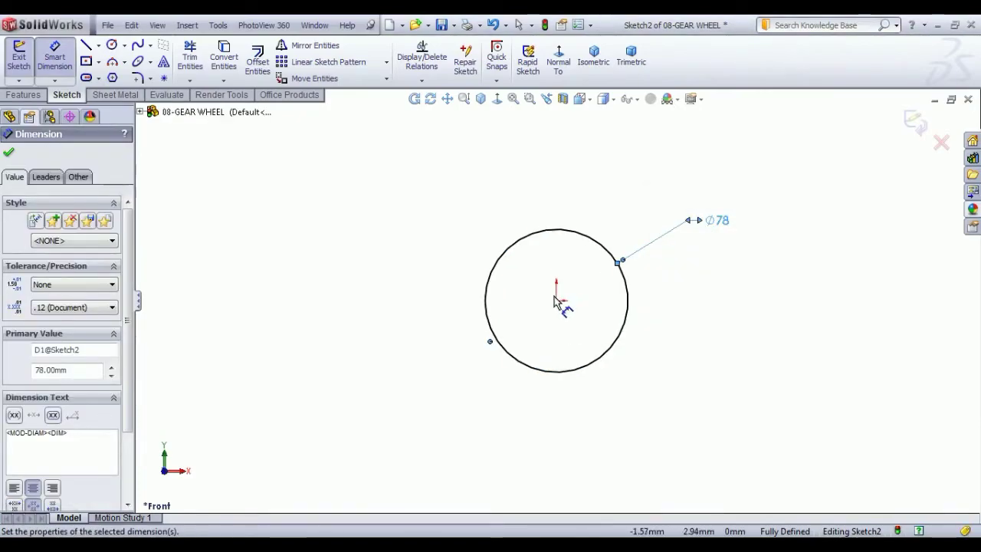
key(Escape)
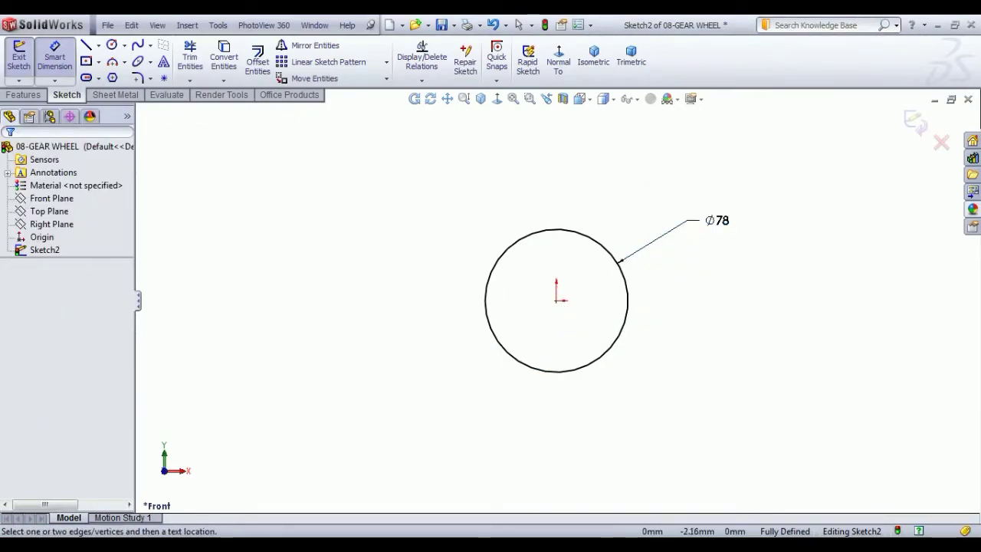
Step: Add a concentric Ø8 circle at the origin and exit the sketch
click(557, 300)
click(484, 313)
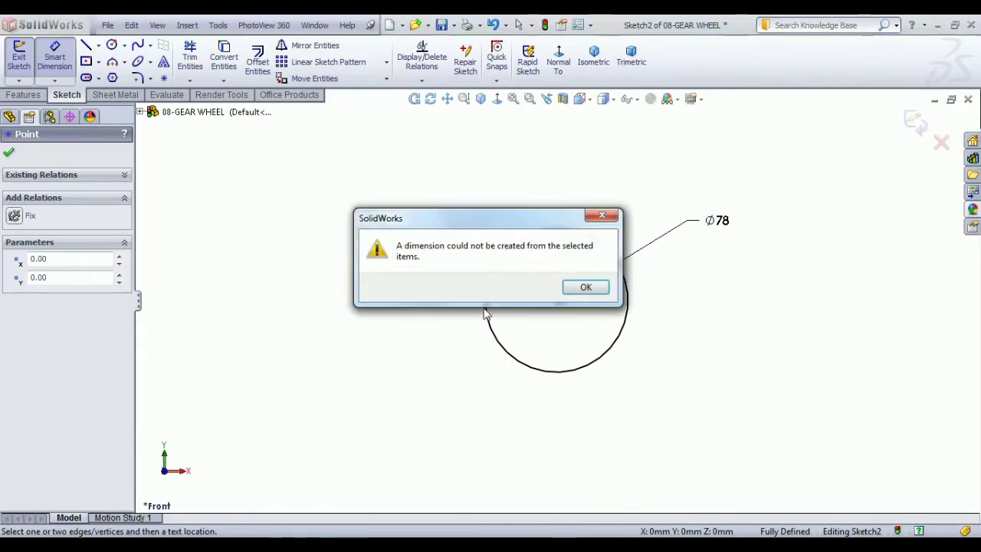
click(586, 287)
click(111, 44)
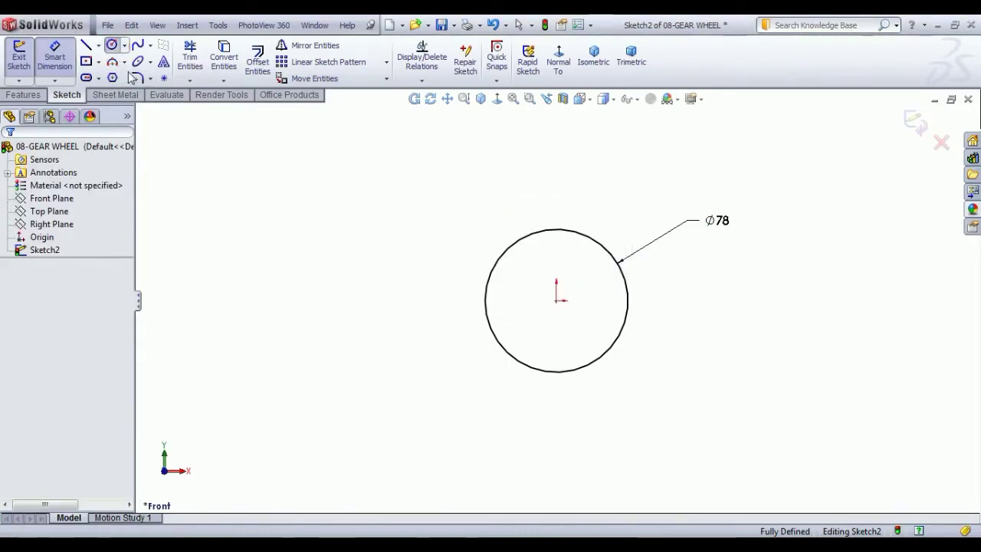
click(557, 300)
click(570, 314)
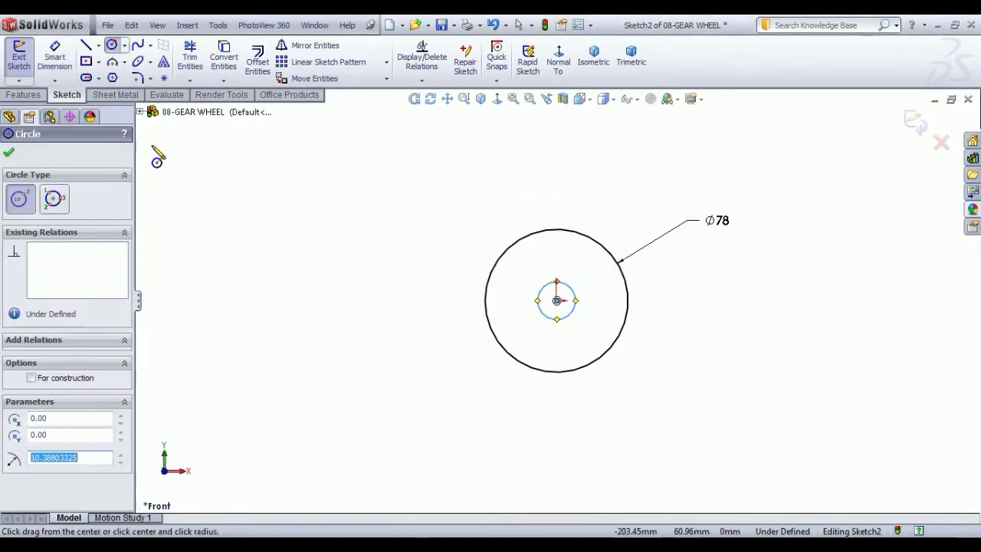
click(55, 55)
click(571, 295)
click(766, 314)
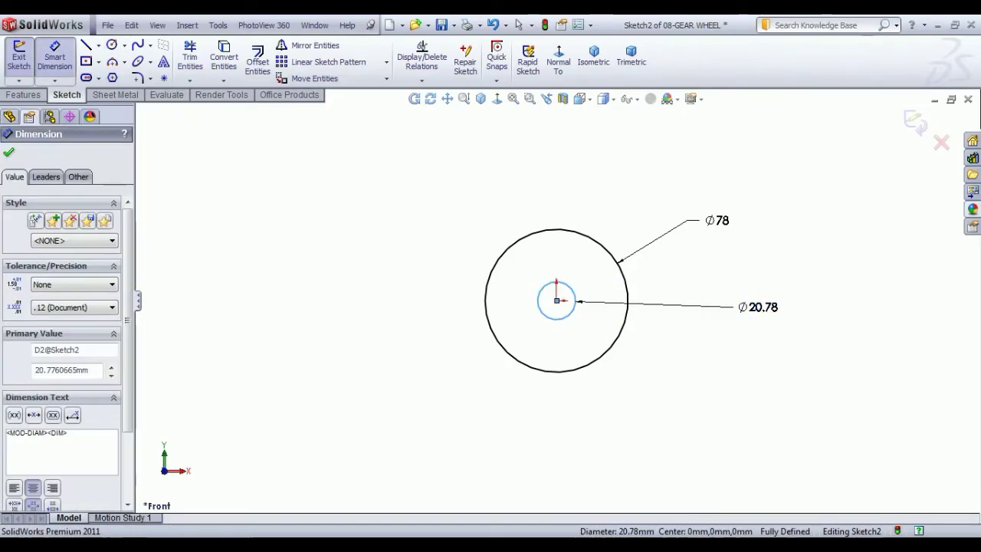
text(8)
key(Return)
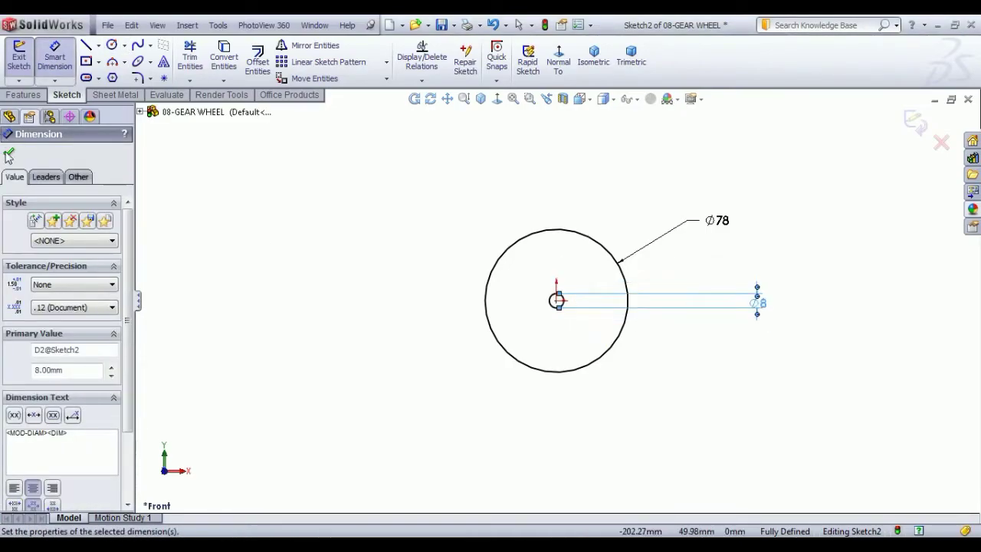
click(8, 152)
click(19, 61)
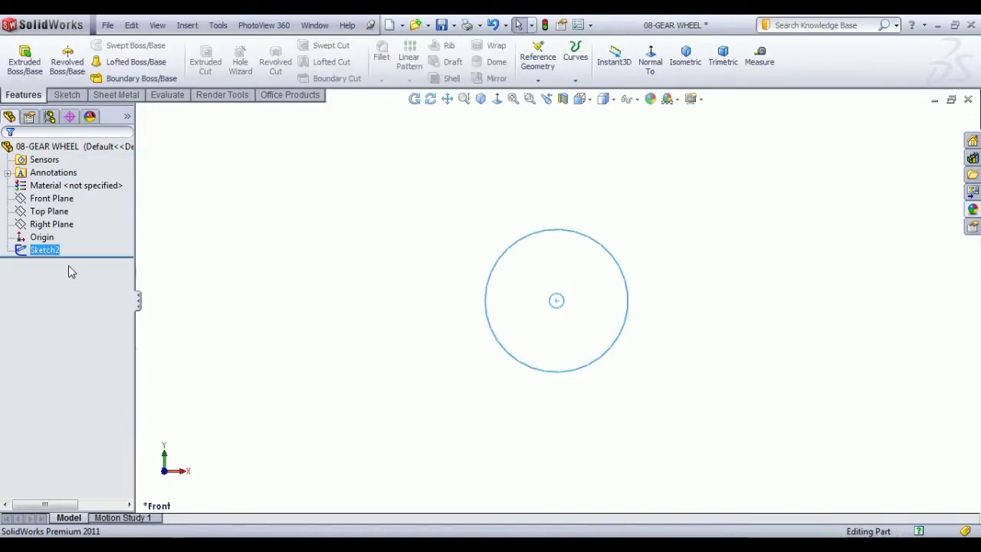
Step: Extrude the Ø78/Ø8 sketch 10 mm Mid Plane into a disc with a centre hole
click(25, 58)
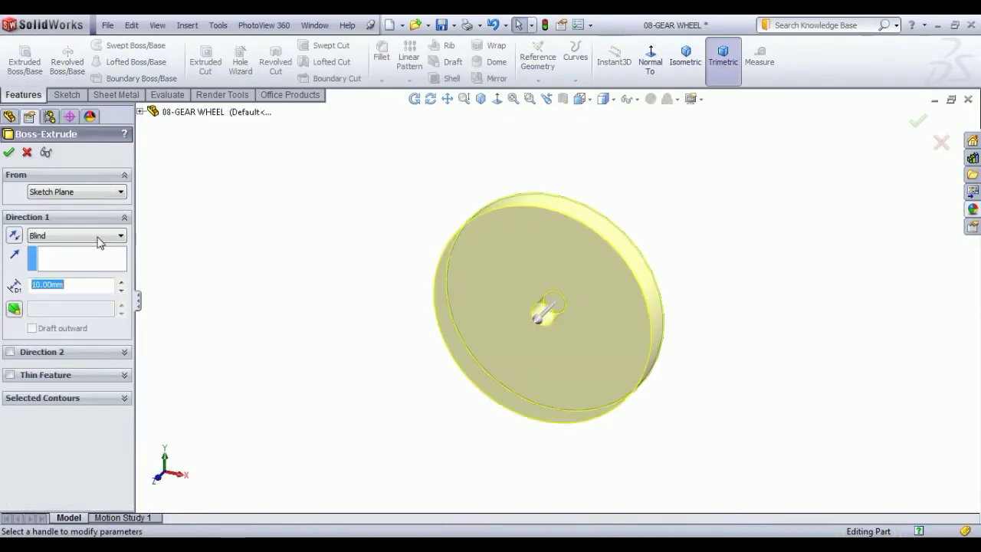
click(77, 235)
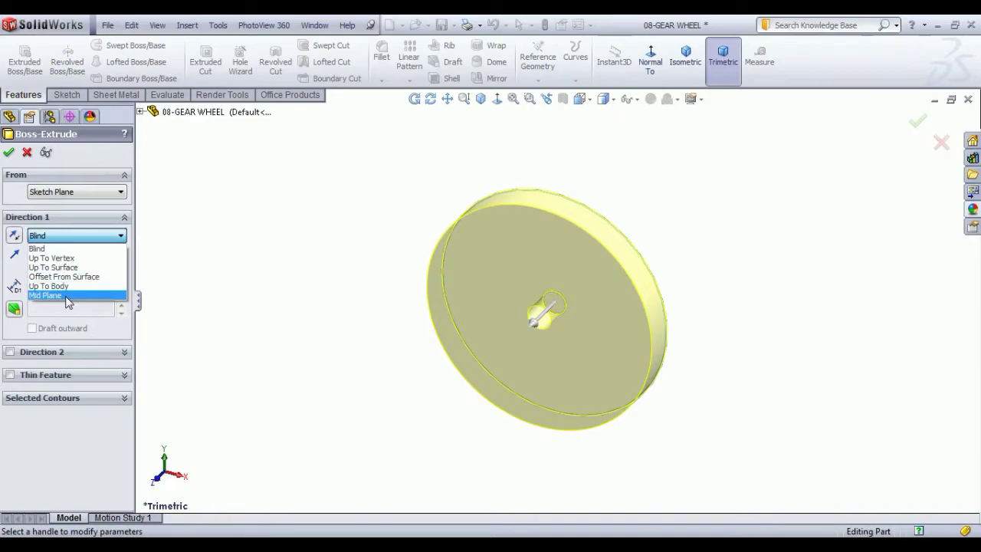
click(68, 297)
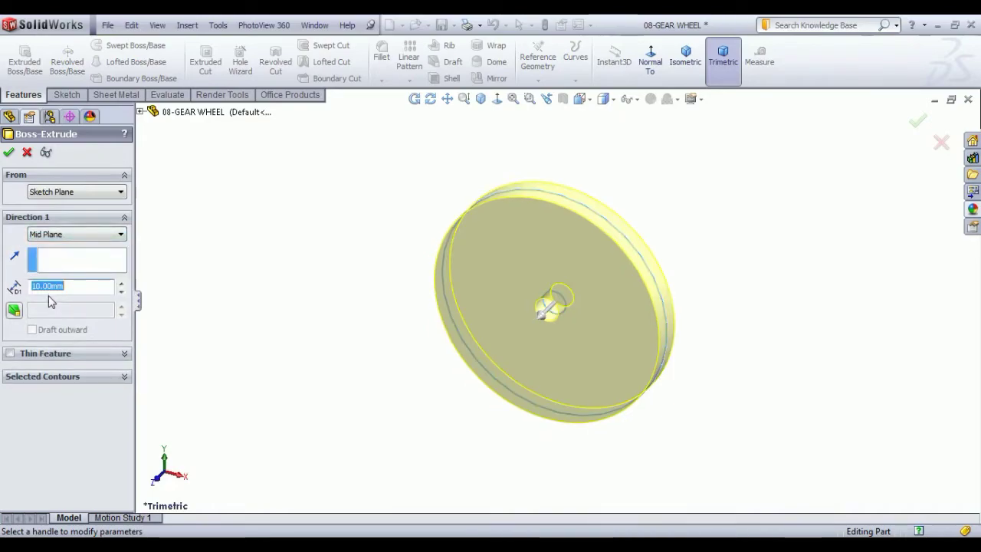
click(9, 153)
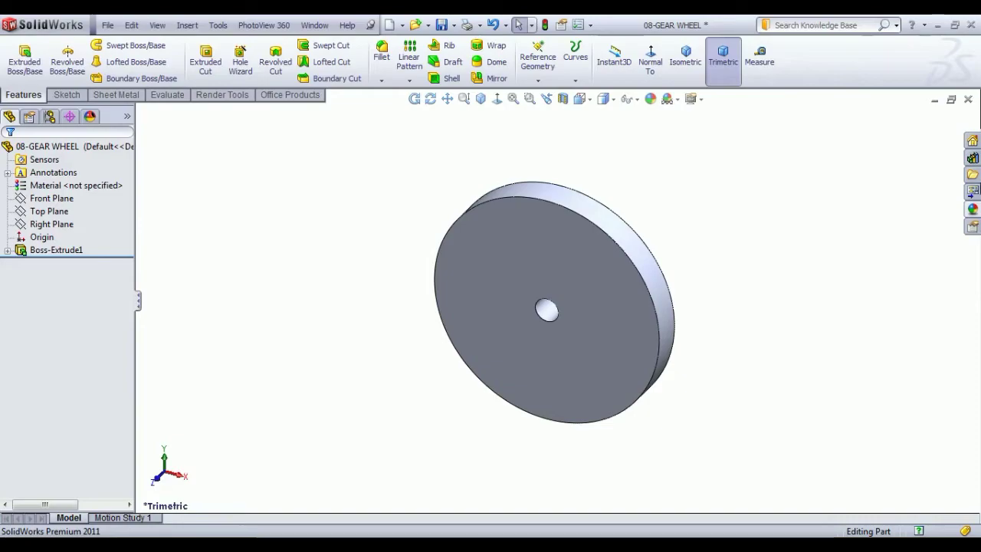
Step: Start a new sketch on the disc's front face, viewed normal to it
click(538, 243)
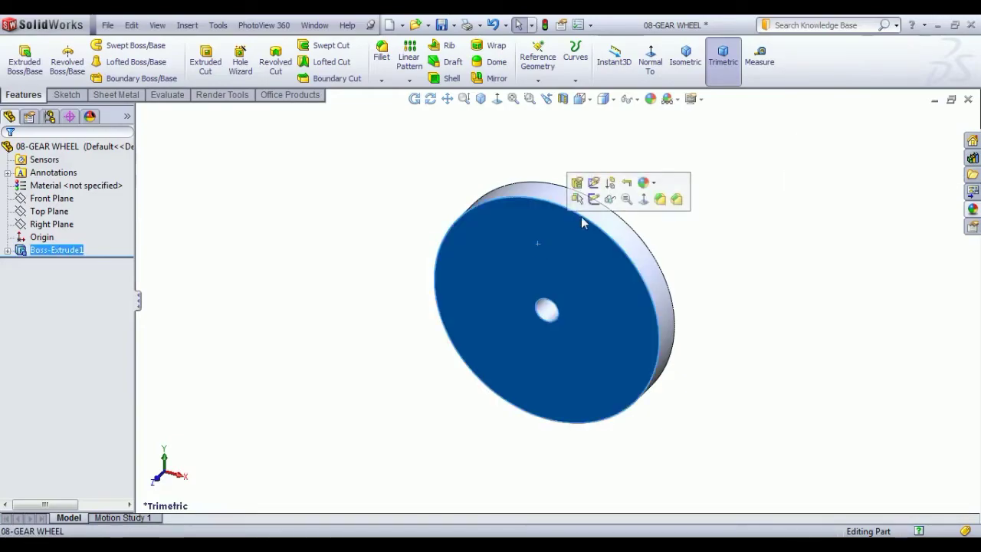
click(593, 199)
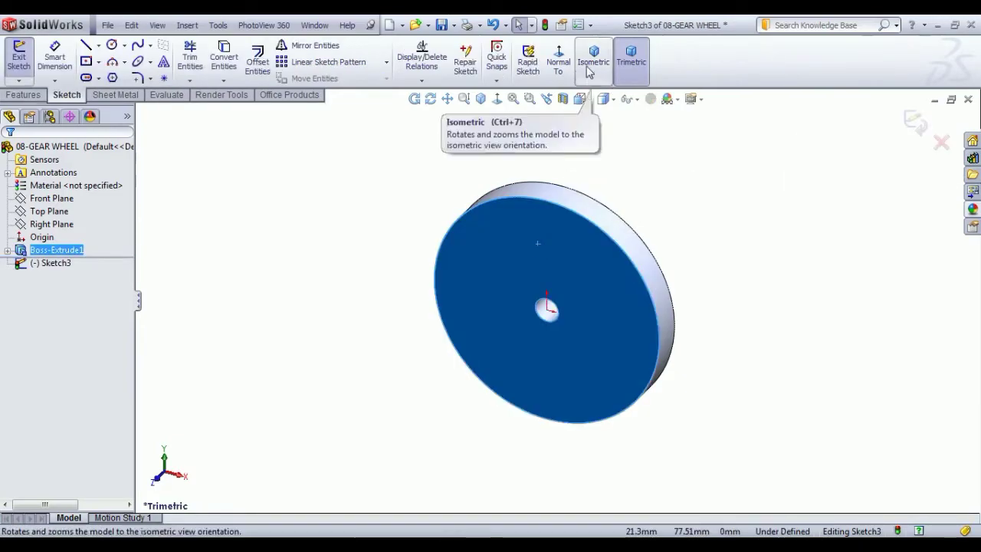
click(559, 61)
scroll(569, 157, down, 1)
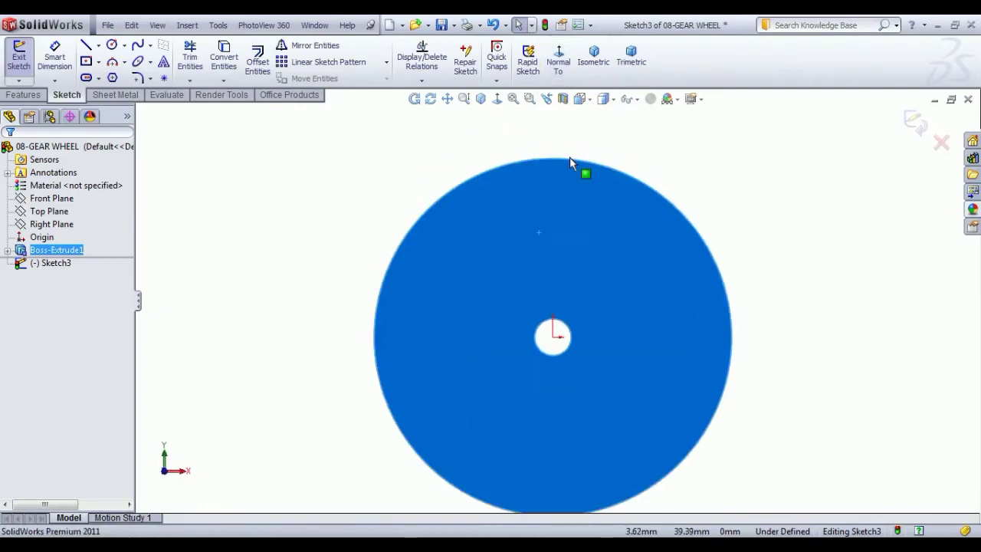
scroll(571, 161, up, 1)
scroll(571, 184, down, 3)
scroll(563, 247, down, 2)
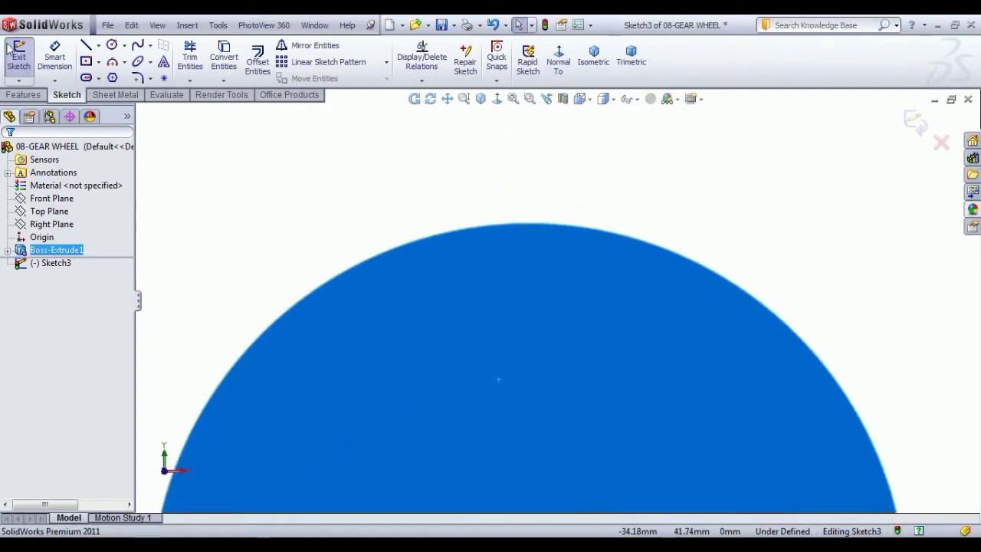
click(99, 46)
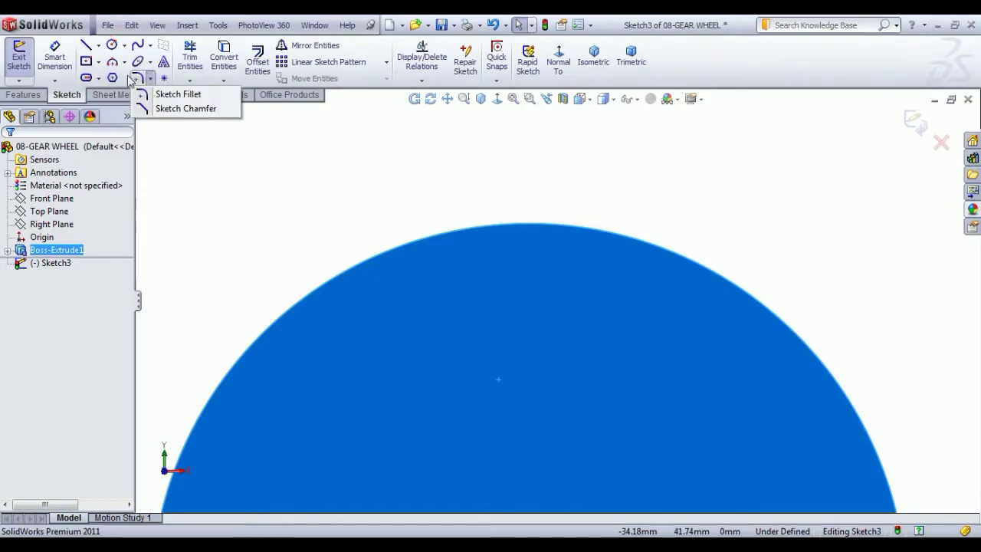
Step: Draw an origin-centred circle beyond the disc edge and dimension it Ø82
click(142, 60)
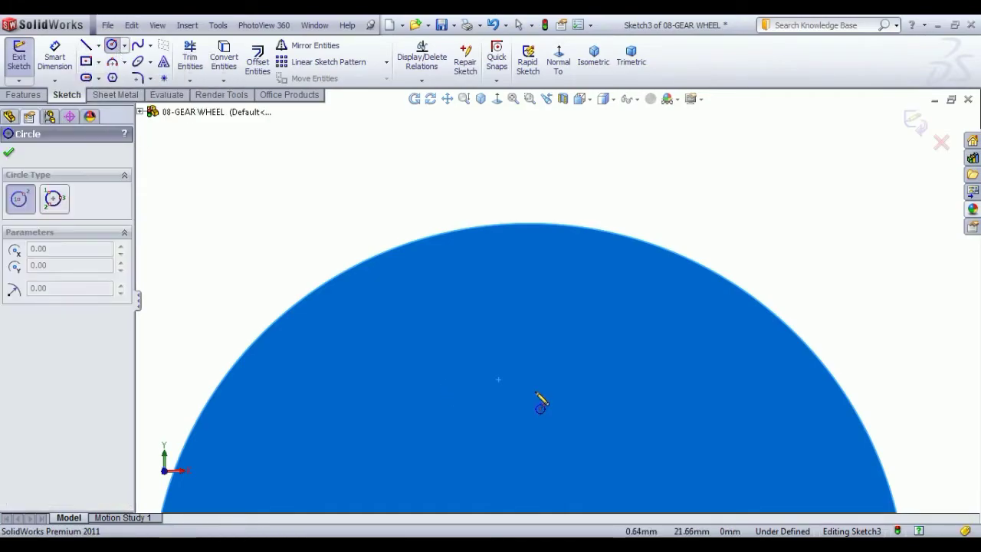
scroll(544, 403, up, 5)
click(546, 446)
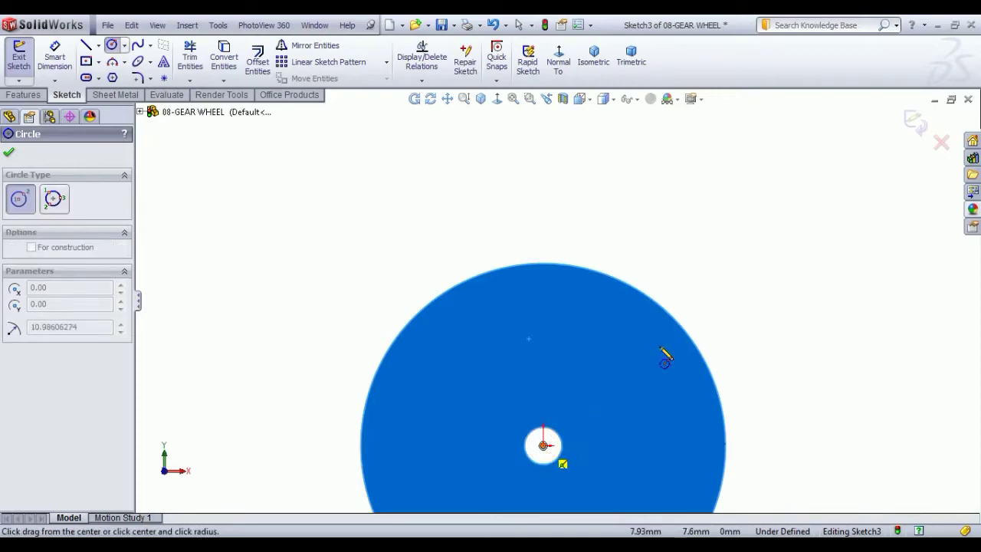
click(715, 296)
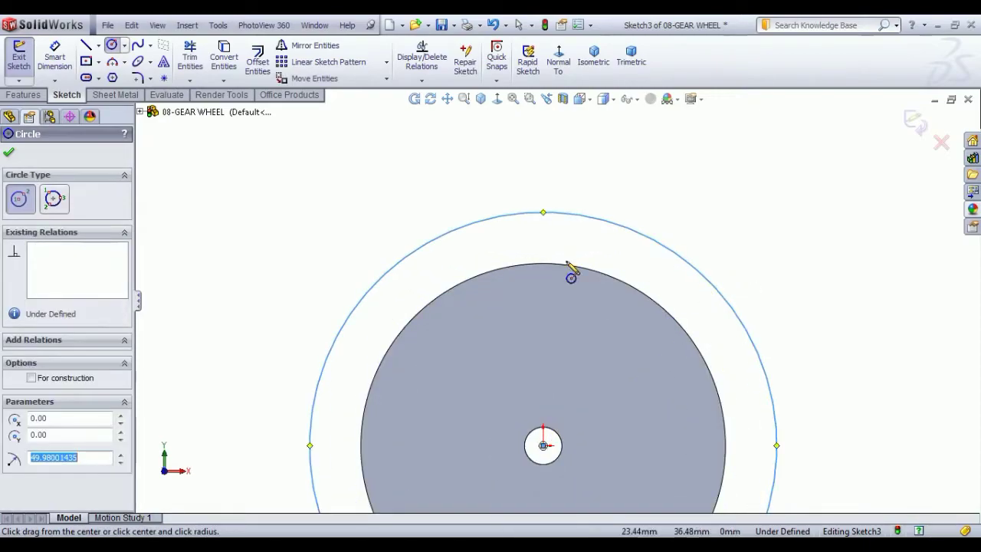
click(68, 65)
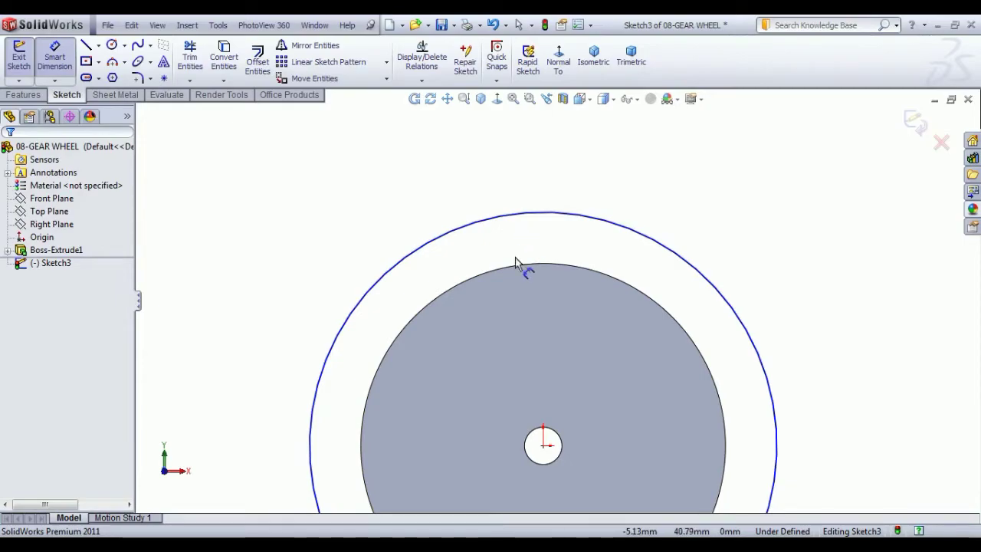
click(651, 238)
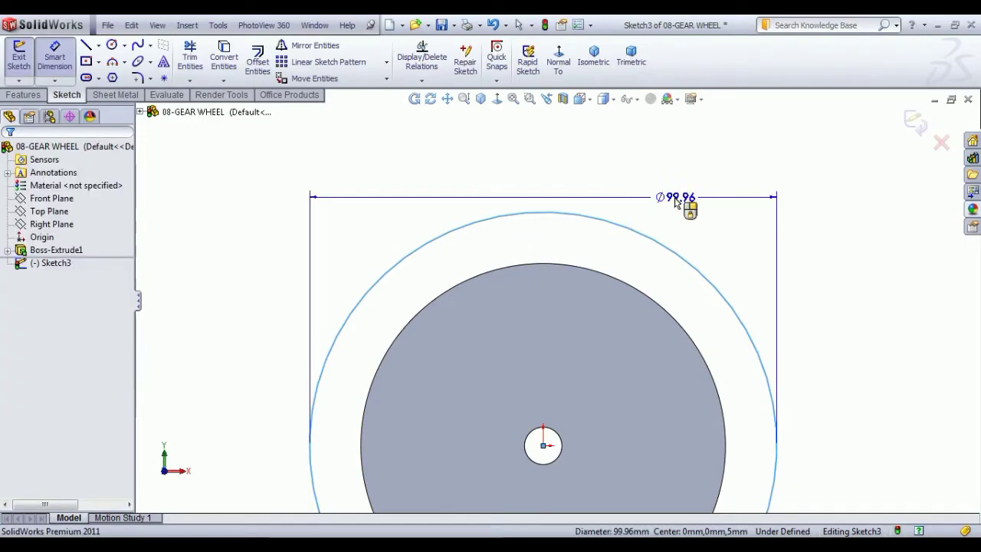
click(671, 200)
text(82)
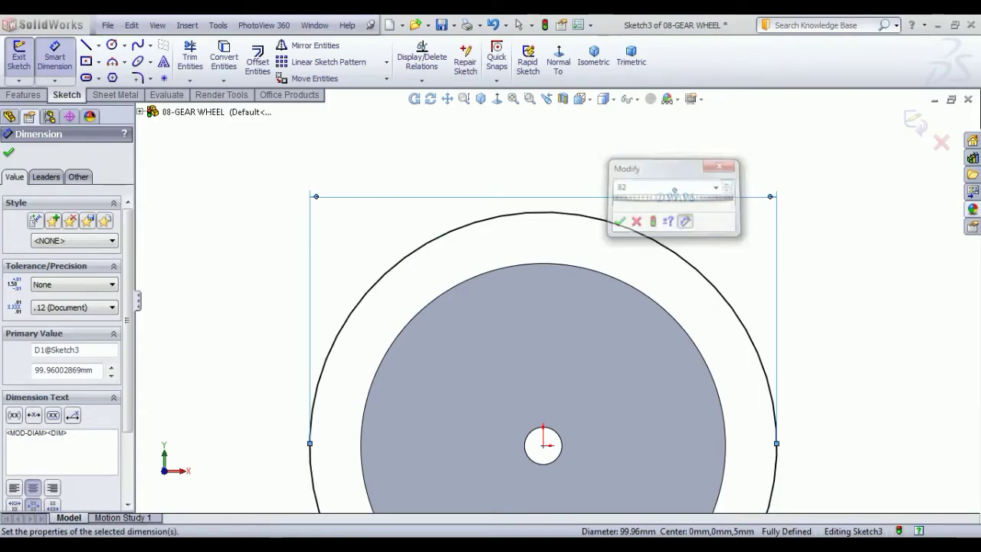
key(Return)
right_click(707, 236)
click(728, 263)
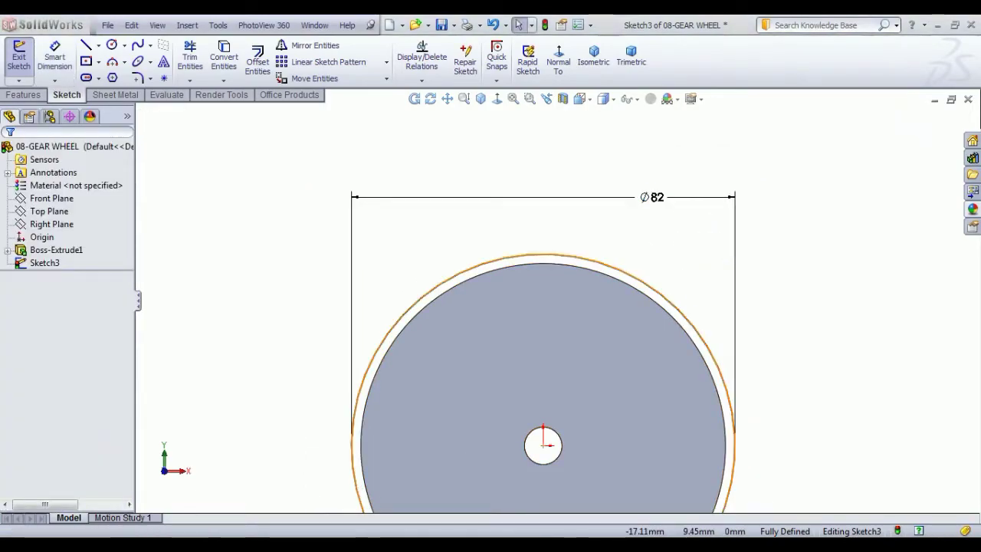
Step: Make the Ø82 circle construction geometry and move its dimension higher
click(651, 289)
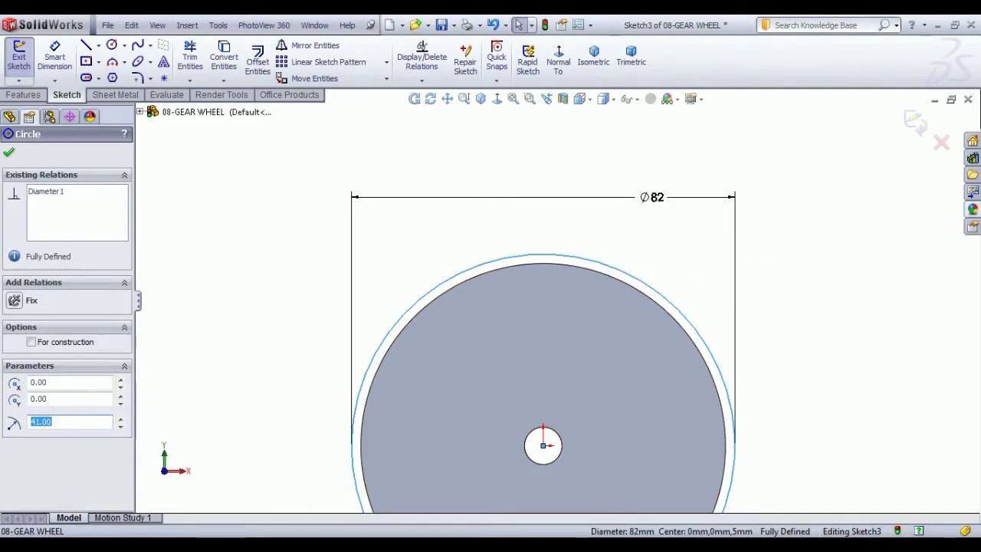
click(656, 285)
click(664, 300)
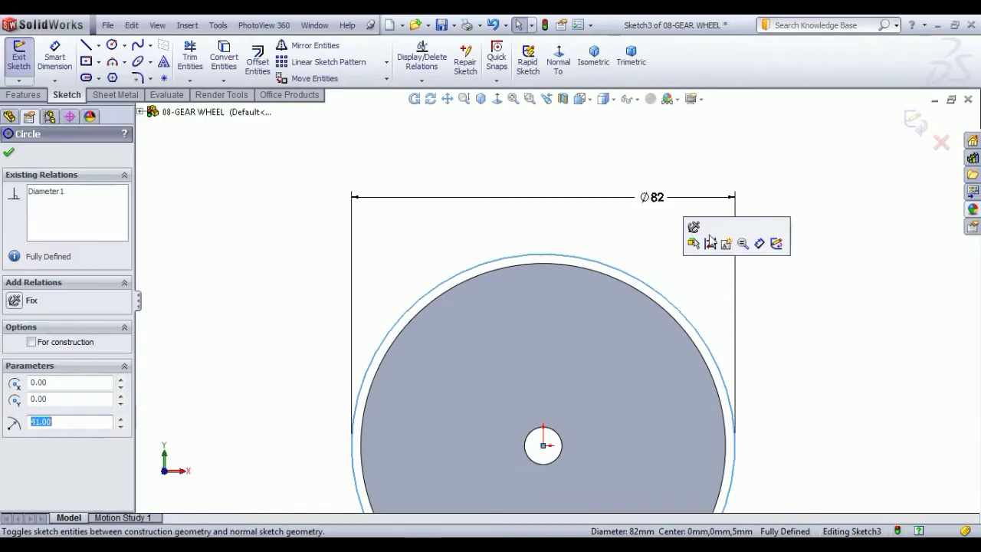
click(709, 244)
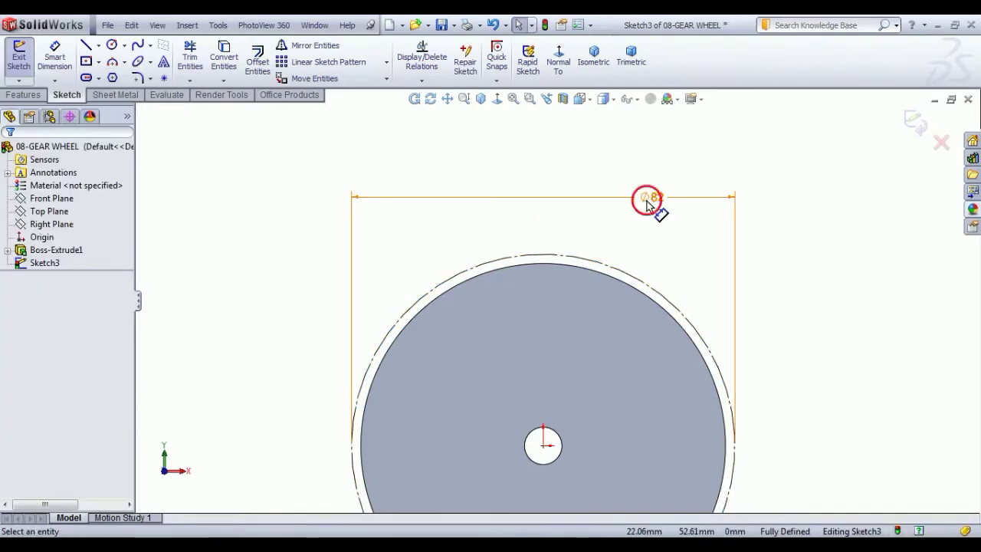
drag(647, 198, 528, 138)
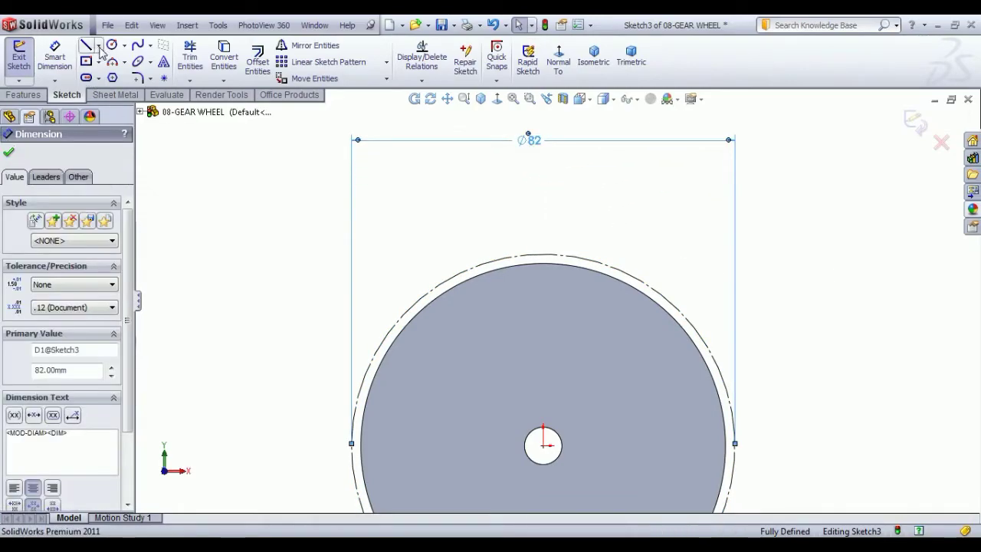
Step: Turn the Ø82 construction circle back into solid geometry
click(416, 237)
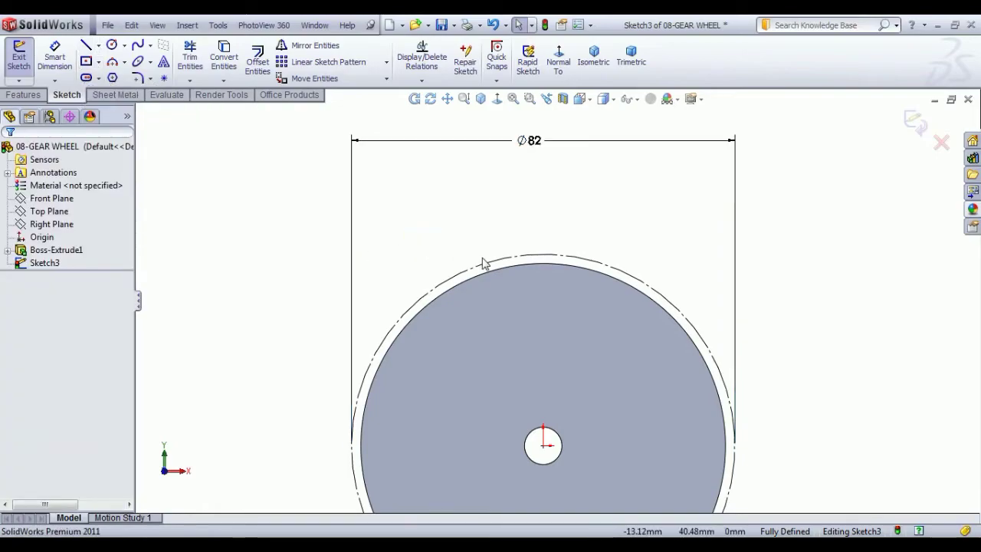
click(496, 261)
click(542, 215)
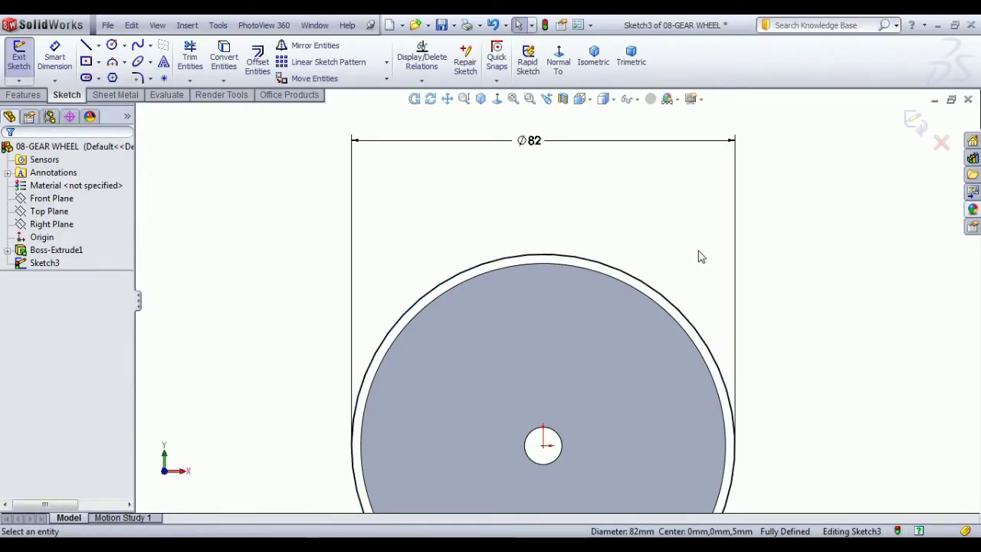
scroll(716, 377, up, 1)
scroll(593, 403, up, 1)
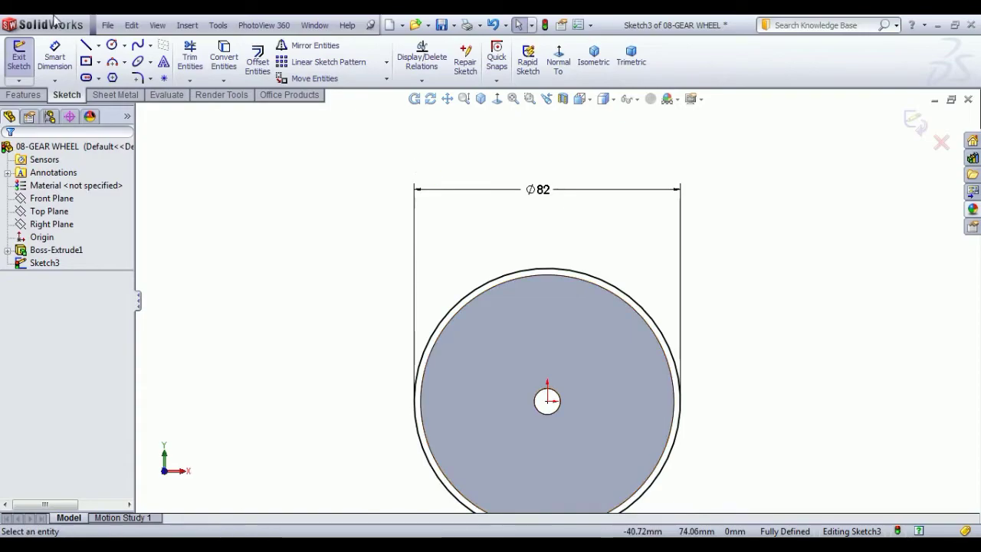
Step: Draw a vertical construction line upward from the circle centre
click(86, 46)
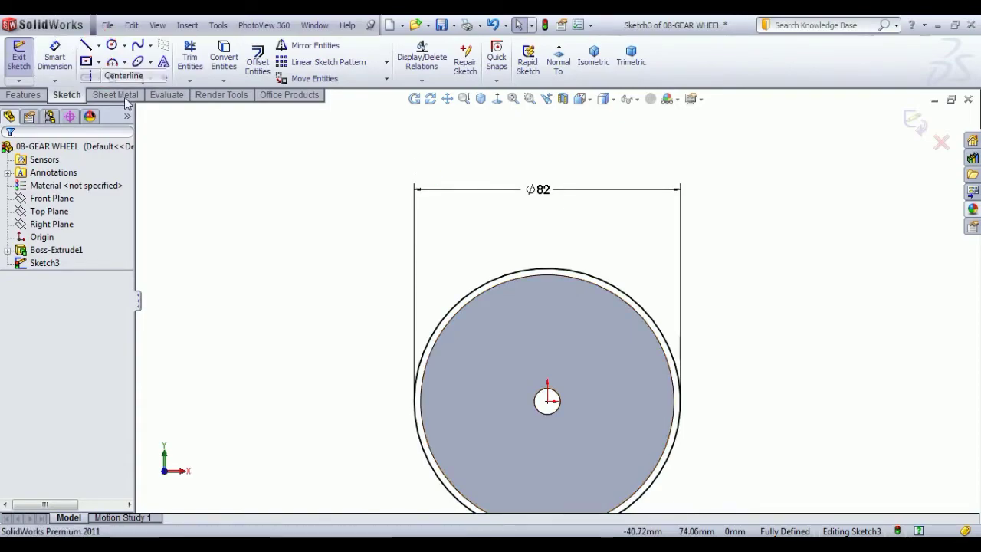
click(548, 401)
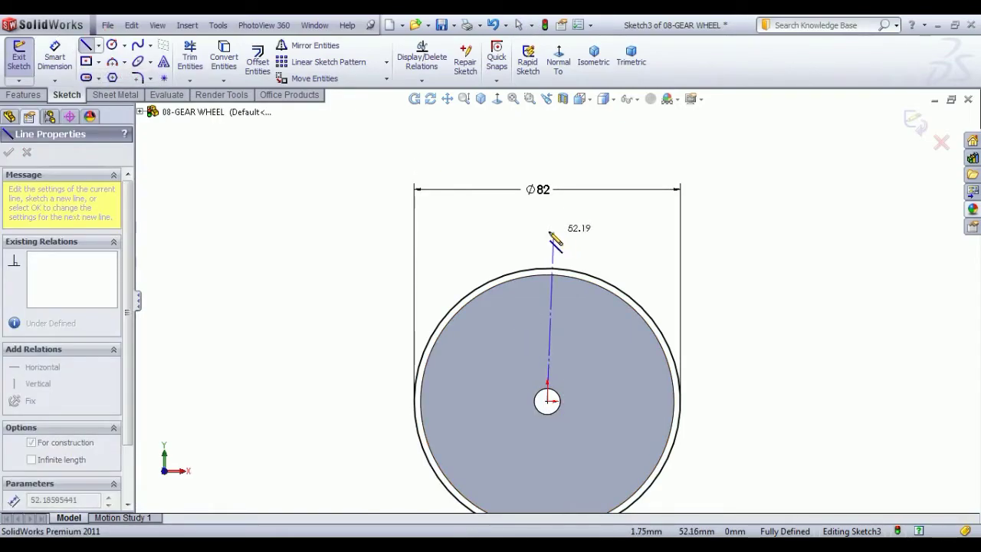
click(548, 232)
right_click(590, 224)
click(609, 238)
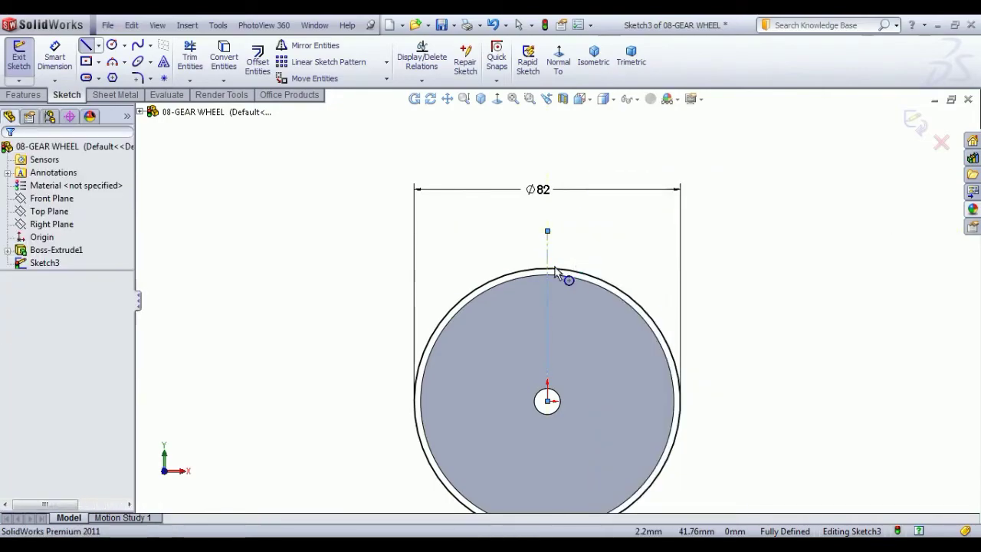
scroll(555, 270, down, 3)
scroll(518, 318, down, 2)
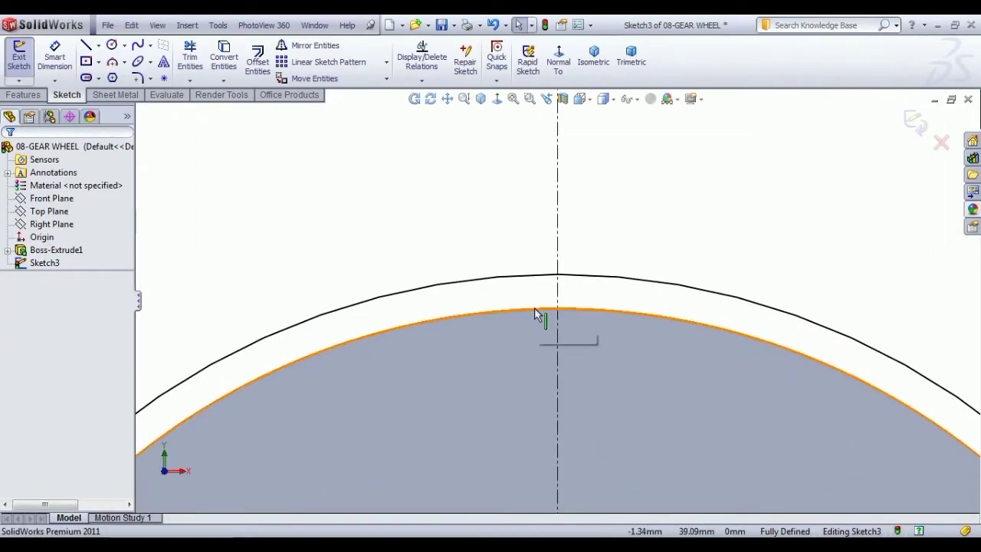
Step: Convert the disc's Ø78 outer edge into sketch geometry
click(534, 308)
click(217, 69)
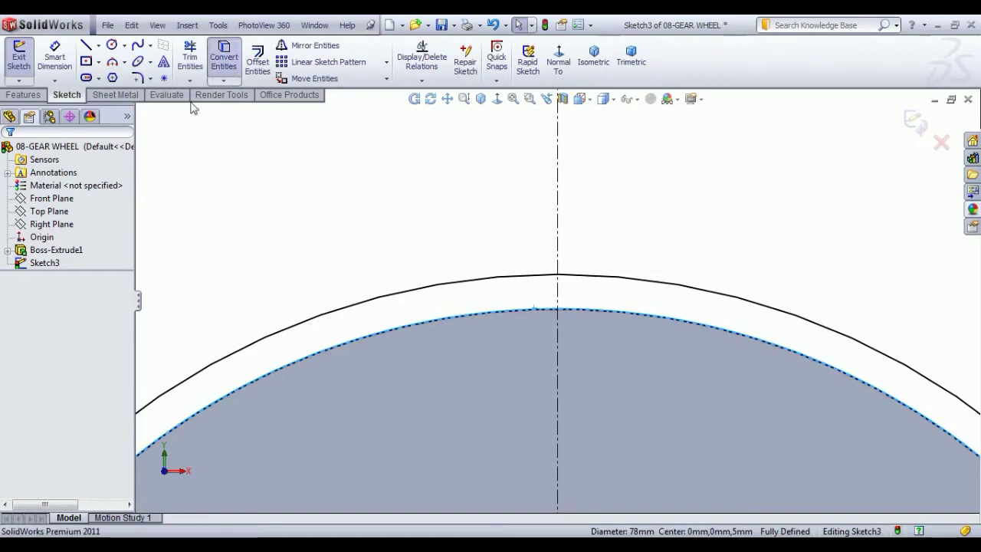
click(13, 154)
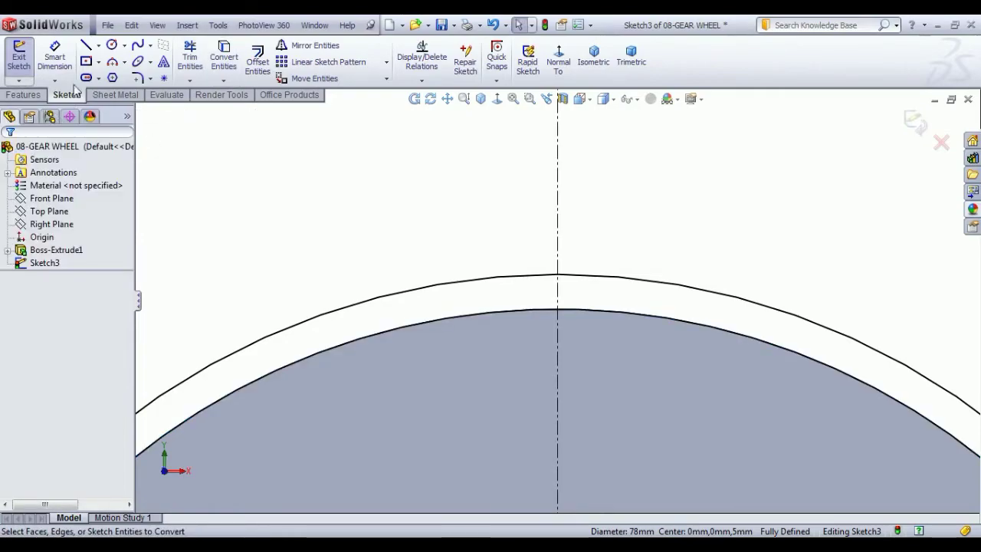
click(112, 61)
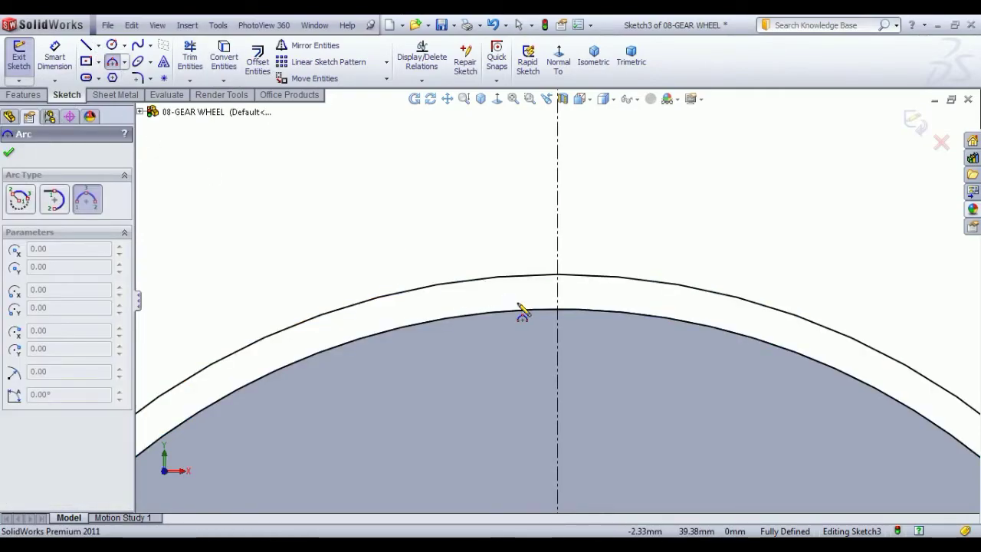
Step: Draw two three-point arcs from the Ø82 circle to the Ø78 edge, either side of centre
scroll(518, 307, down, 2)
click(499, 271)
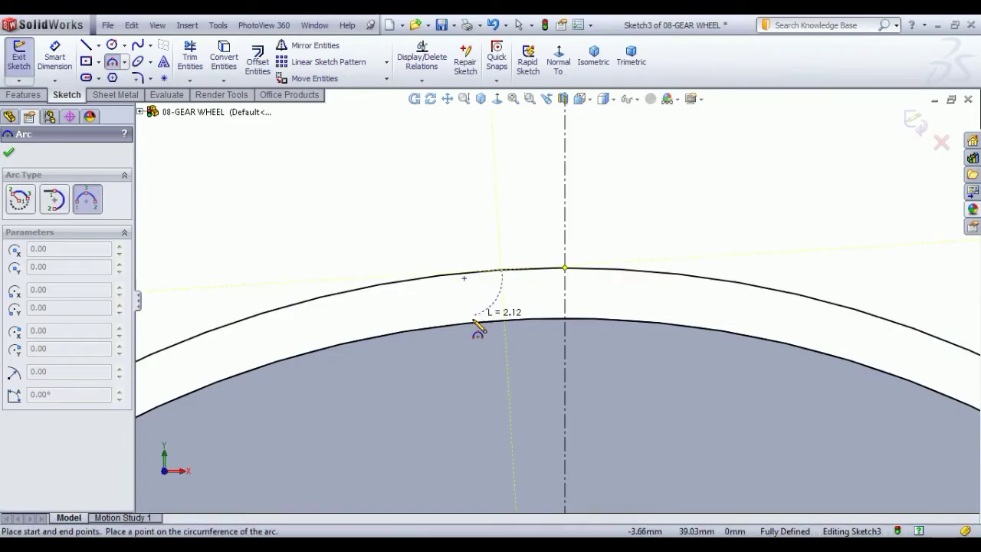
click(474, 322)
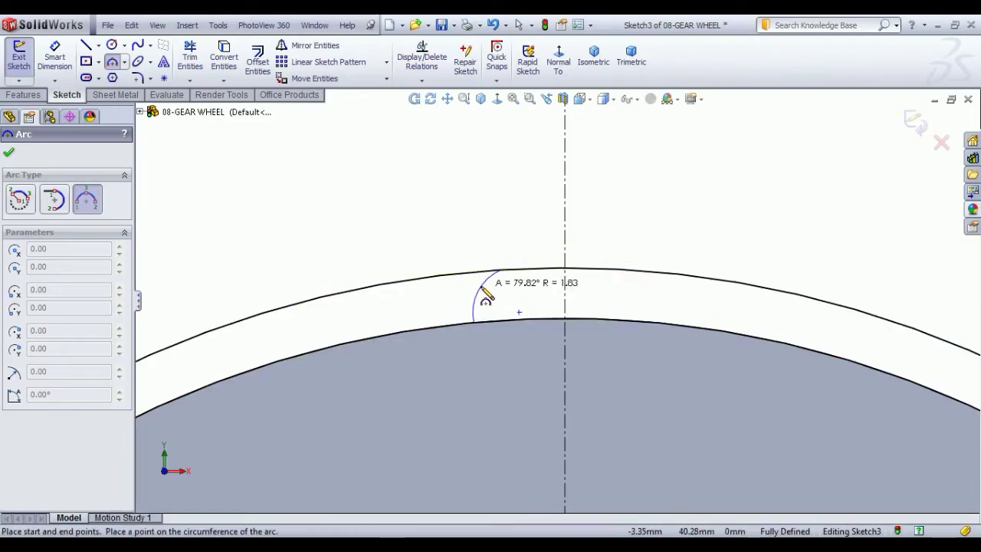
click(484, 291)
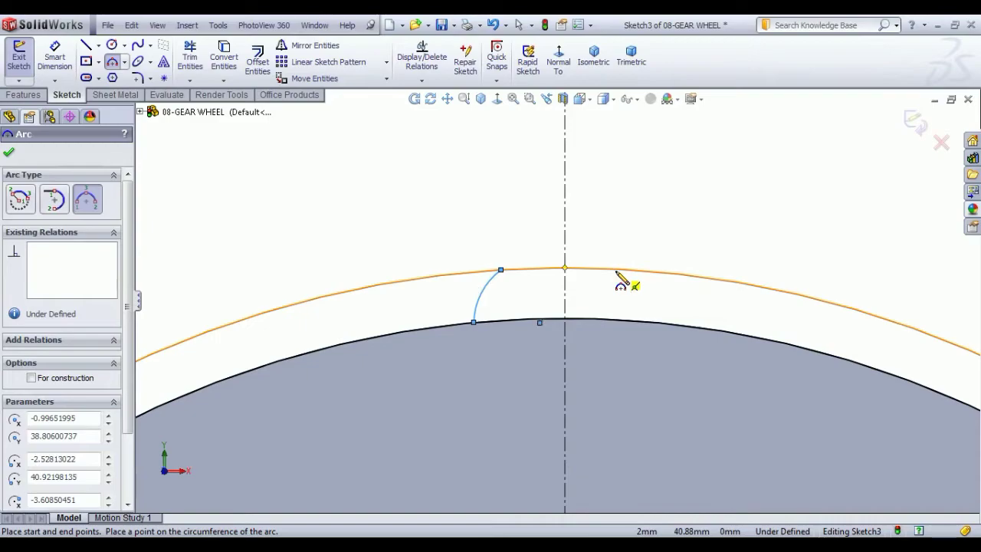
click(614, 269)
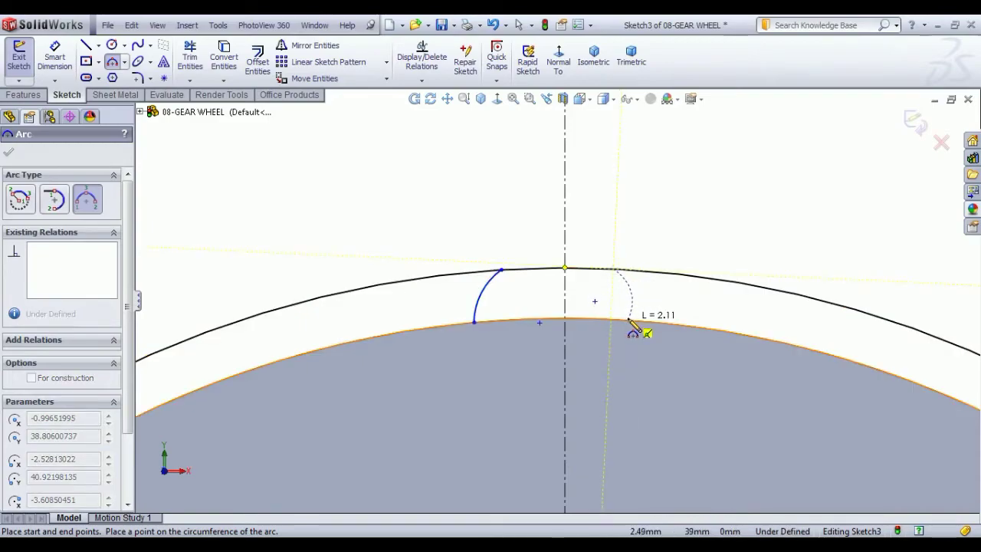
click(627, 319)
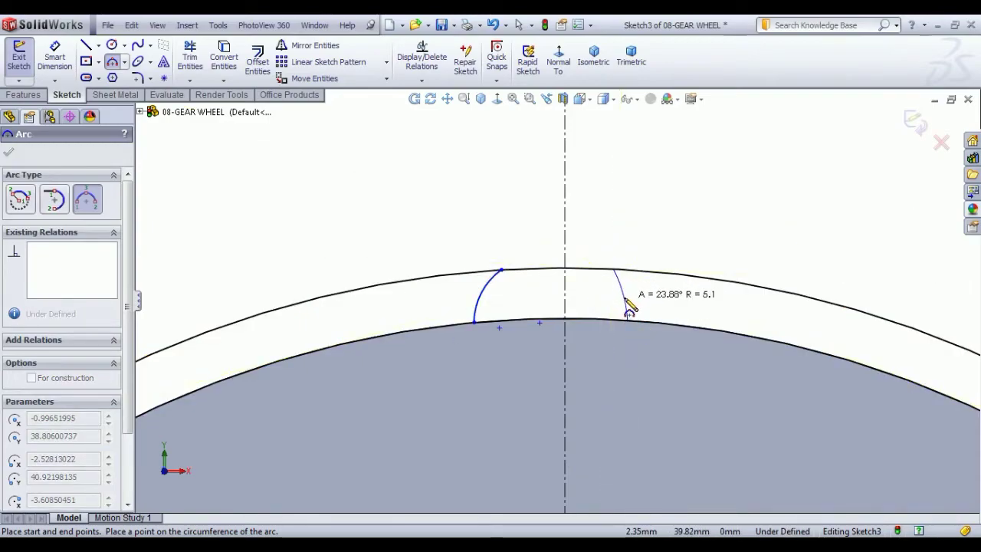
click(627, 307)
right_click(650, 220)
click(671, 227)
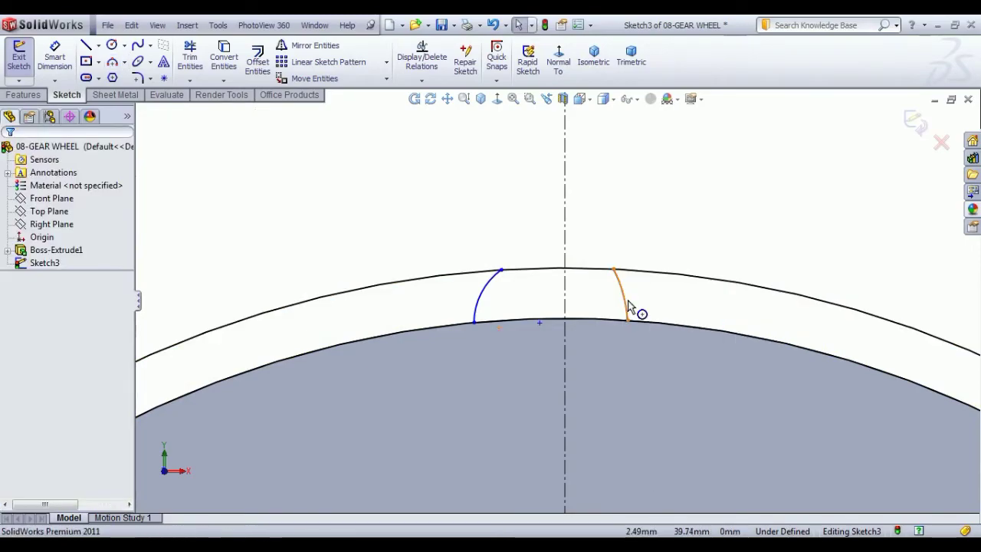
Step: Make the left and right arcs equal
click(627, 305)
ctrl+click(483, 299)
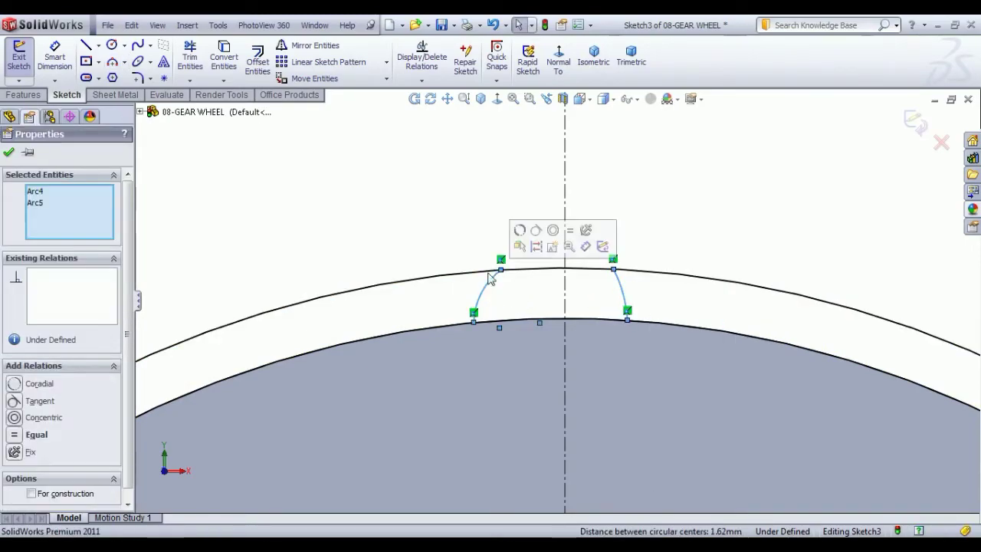
click(575, 232)
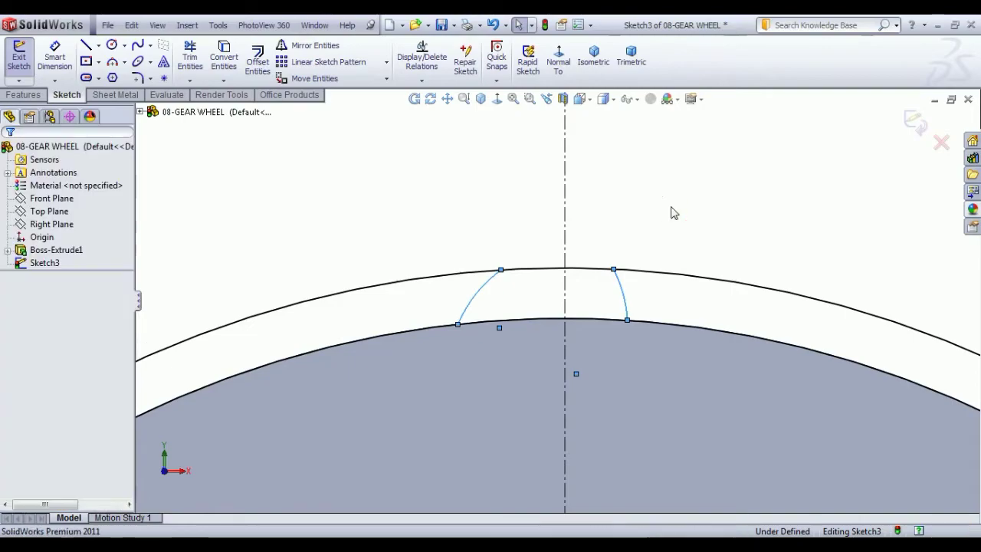
Step: Dimension the tooth's top width between the arc ends to 2 mm
click(54, 58)
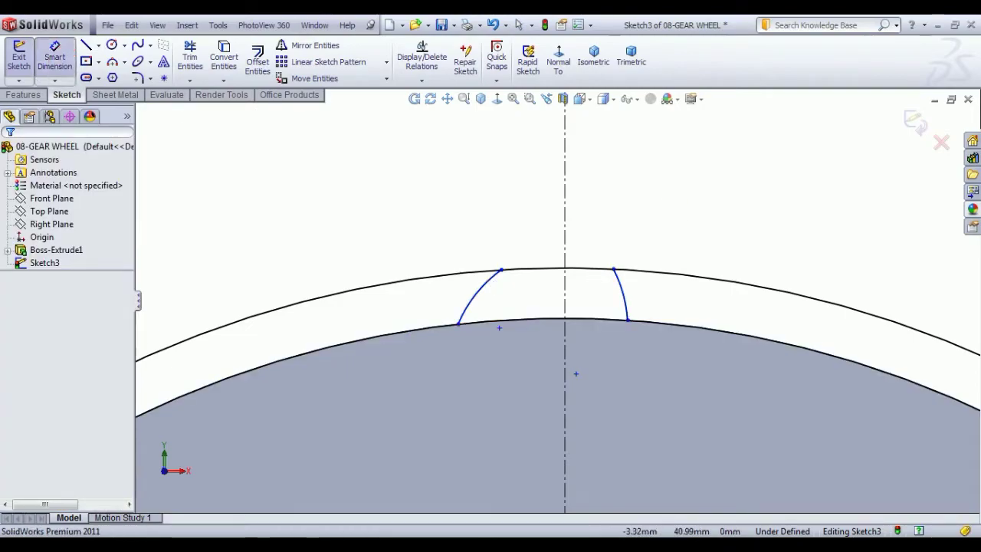
click(613, 270)
click(613, 270)
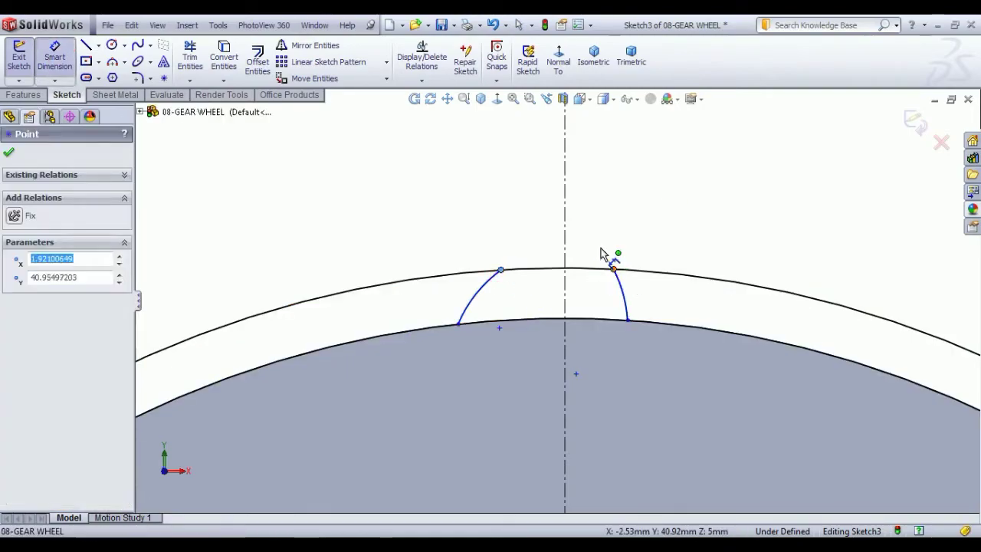
click(537, 219)
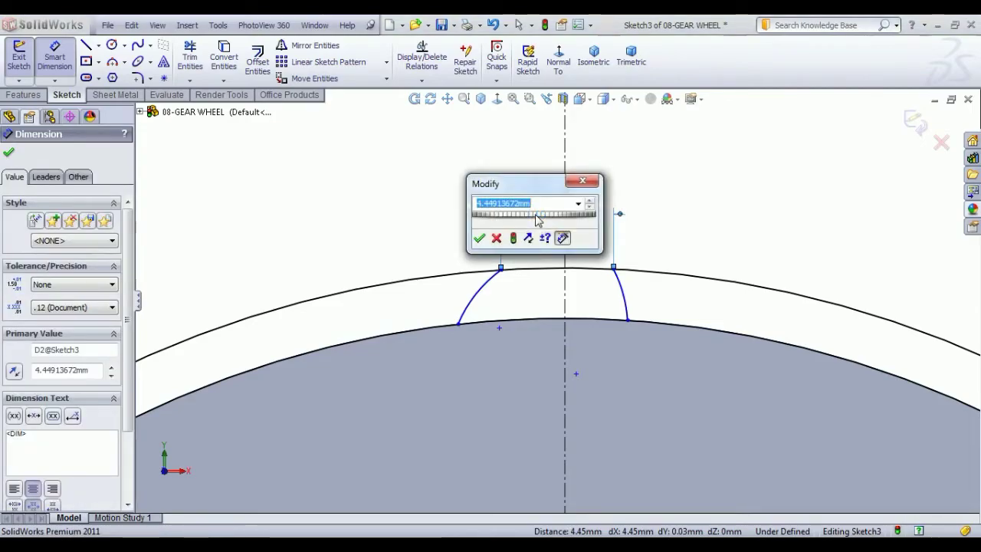
text(2)
key(Return)
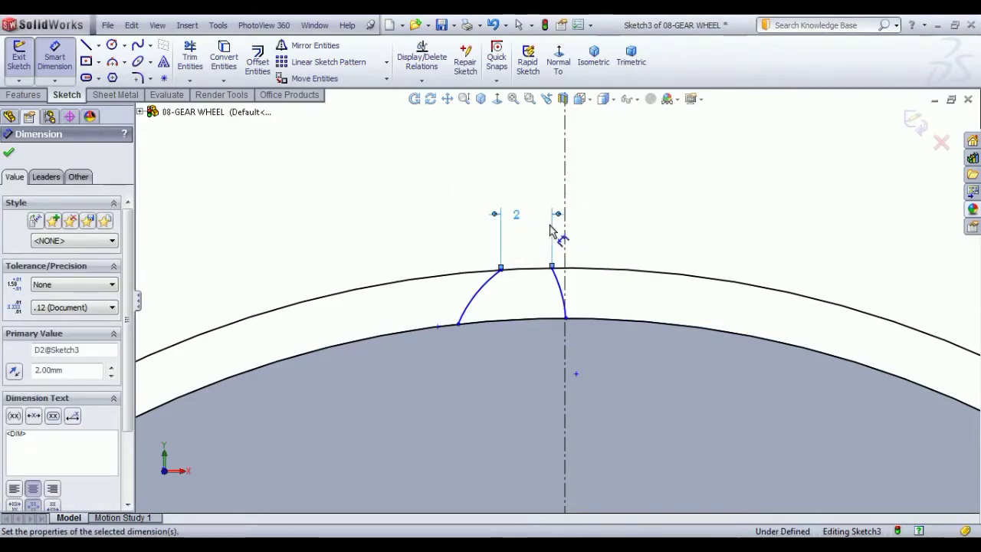
Step: Remove the stray 4.27 base dimension and drag the right arc's ends outward
click(457, 324)
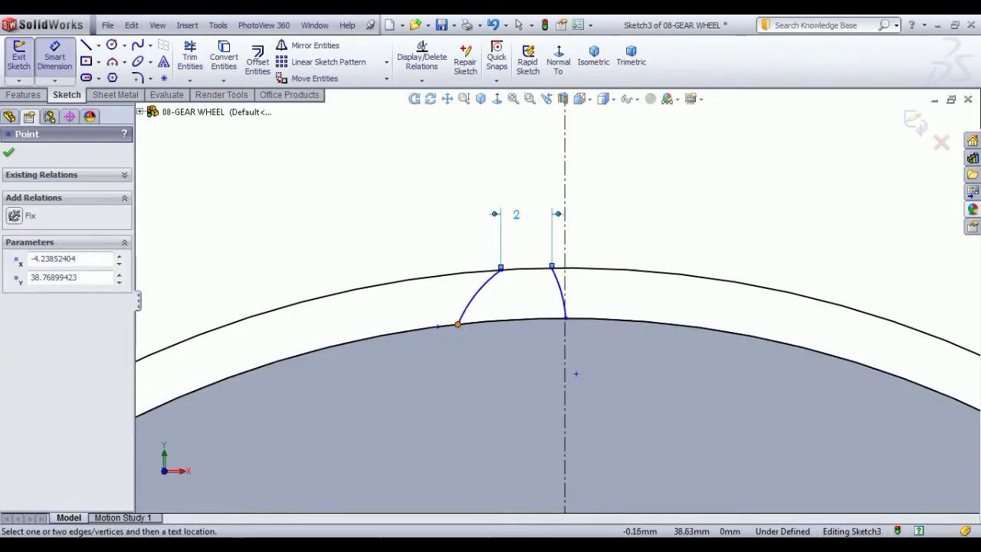
click(565, 319)
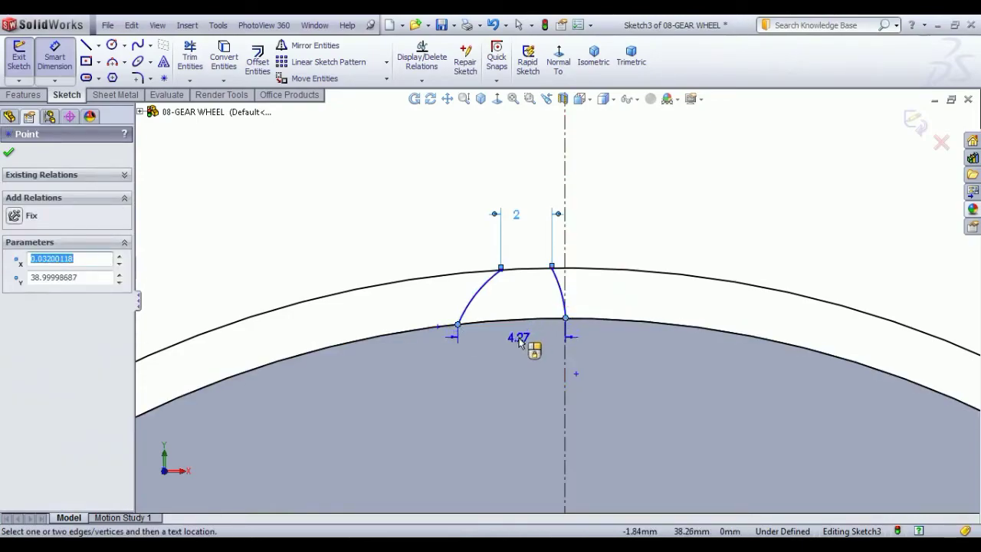
click(519, 342)
key(Return)
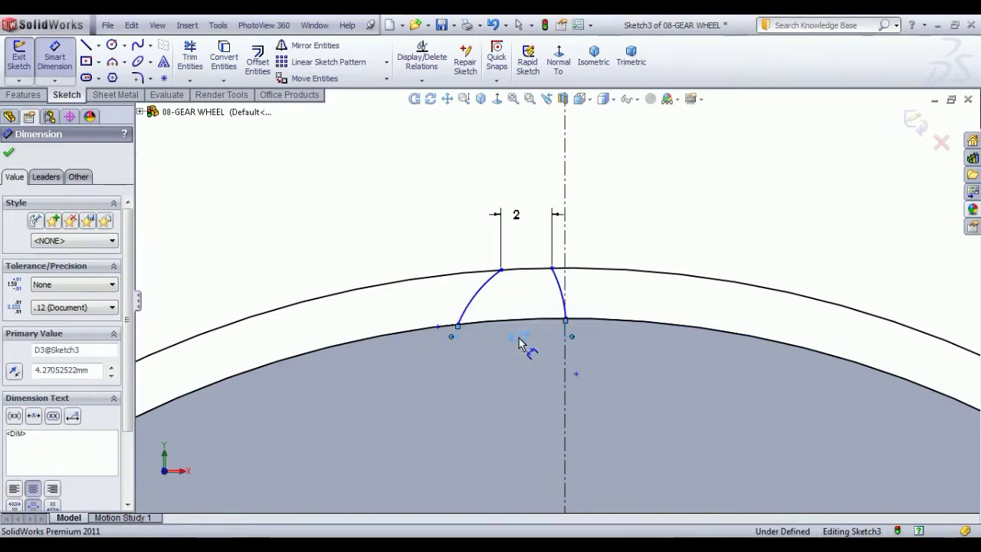
key(Escape)
key(ctrl+z)
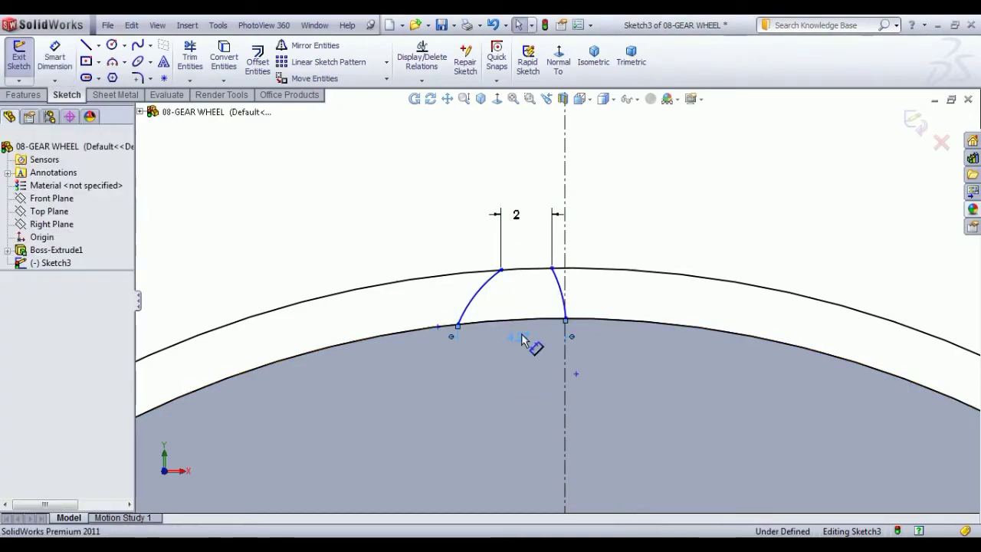
drag(565, 320, 621, 319)
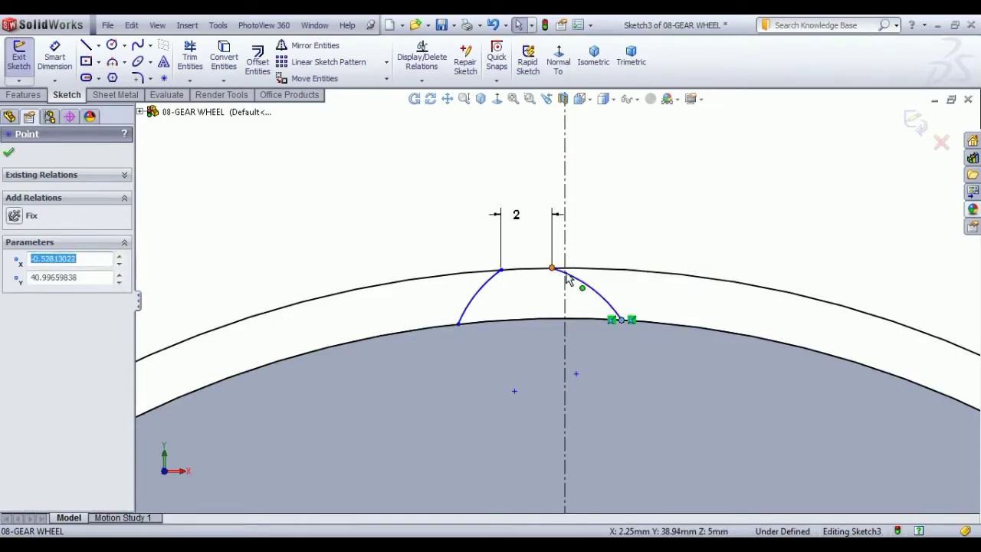
drag(566, 276, 600, 268)
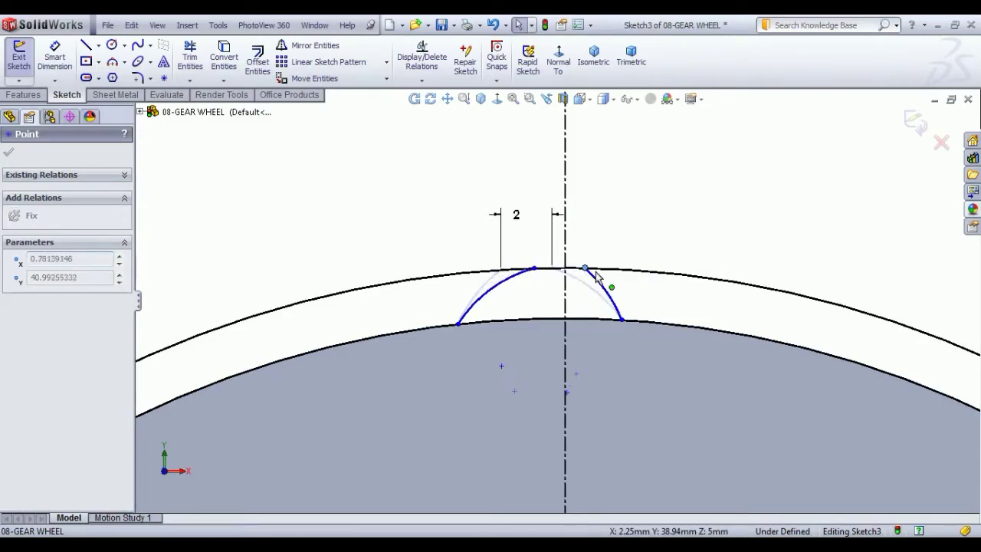
Step: Dimension the tooth's base width between the lower arc ends to 3 mm
click(54, 57)
click(457, 325)
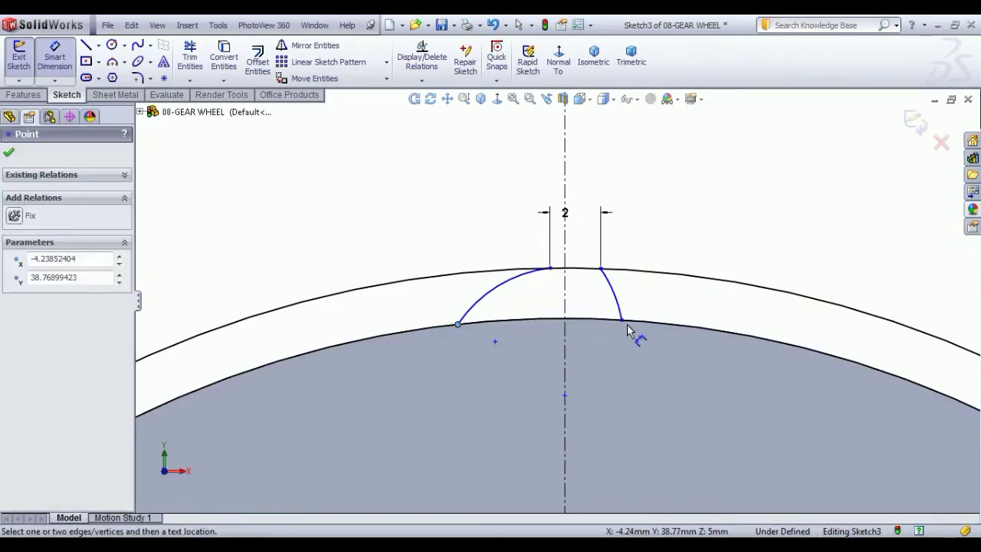
click(621, 320)
click(598, 348)
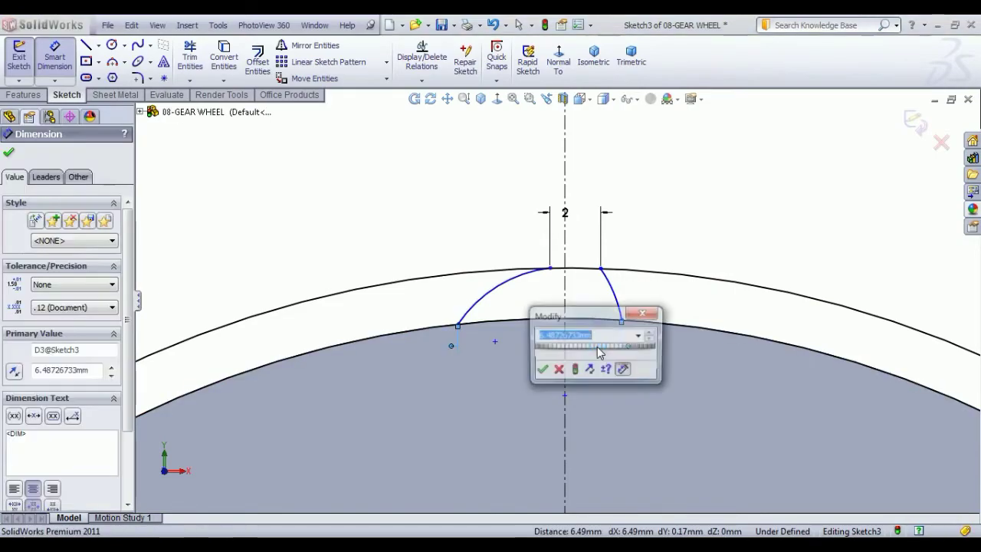
text(3)
key(Return)
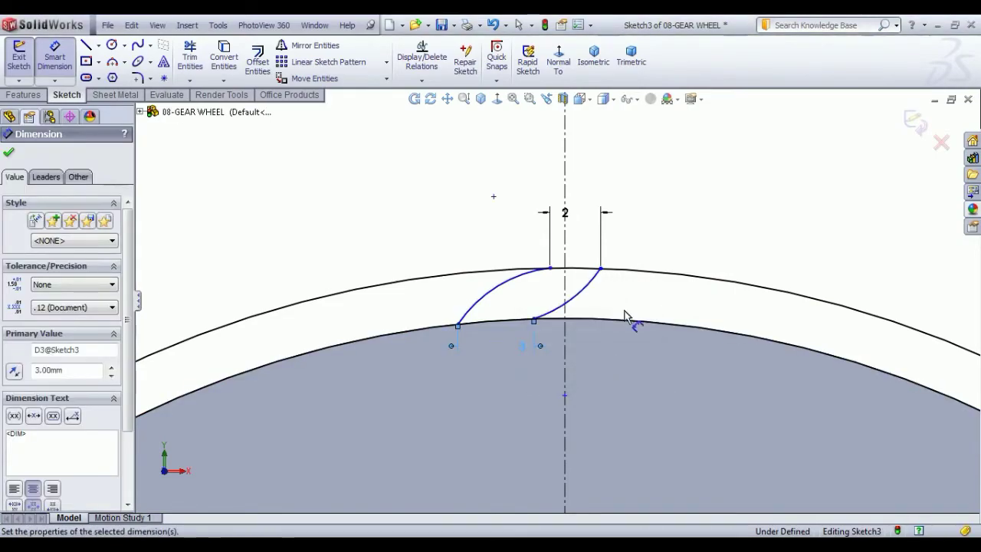
right_click(760, 202)
click(794, 211)
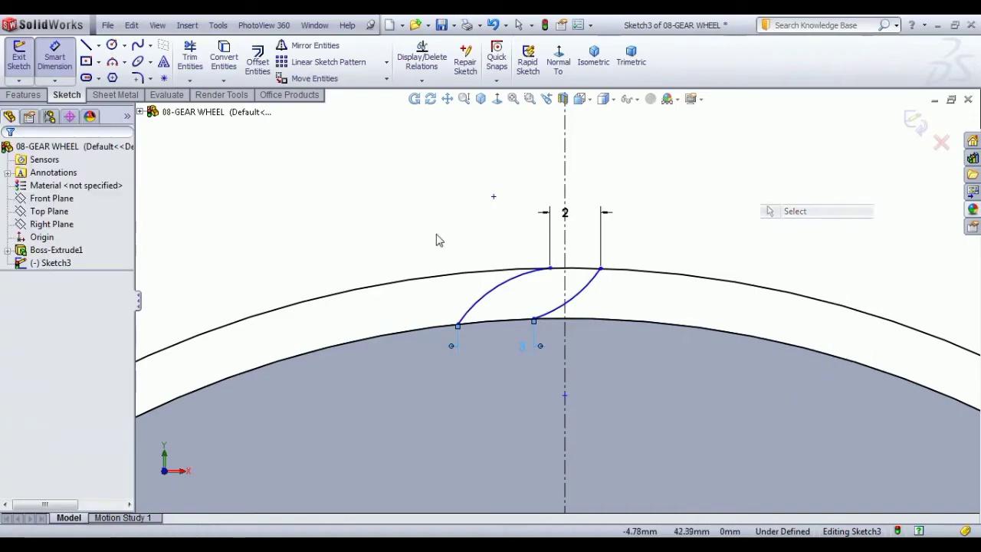
Step: Make the two arcs' top endpoints symmetric about the centreline
click(549, 268)
ctrl+click(565, 256)
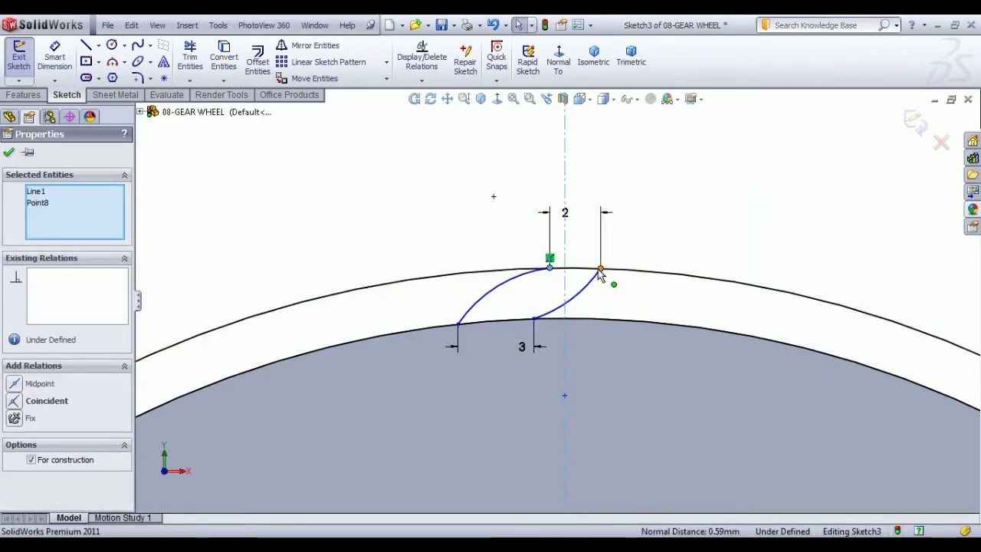
ctrl+click(601, 269)
click(651, 218)
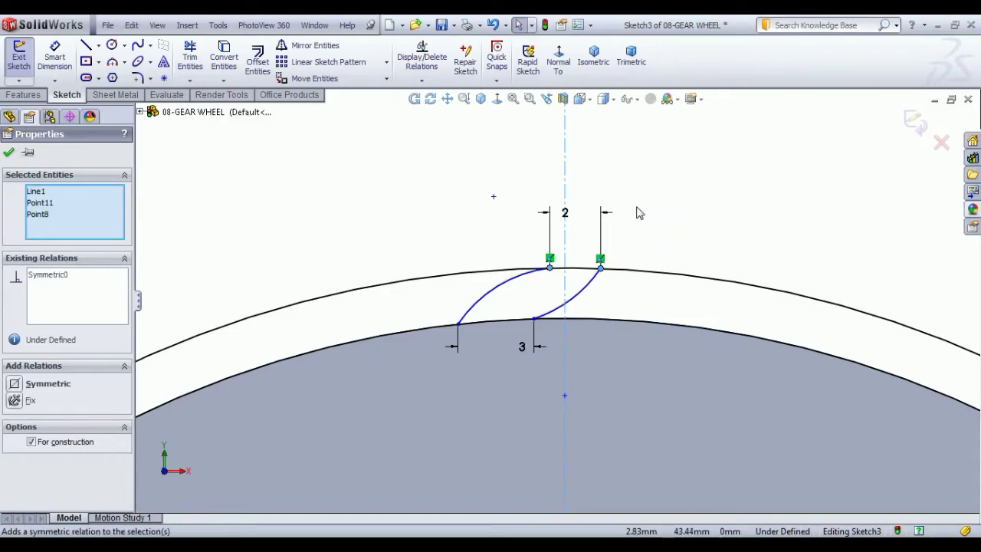
click(621, 253)
Step: Make the two arcs' lower endpoints symmetric about the centreline
drag(533, 318, 591, 326)
click(525, 334)
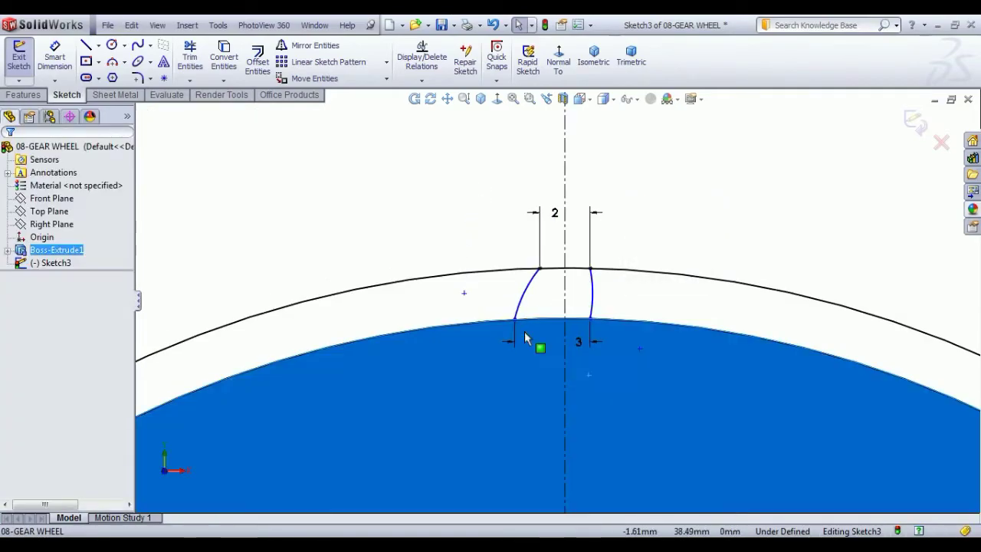
scroll(527, 330, down, 1)
scroll(526, 331, down, 1)
click(514, 312)
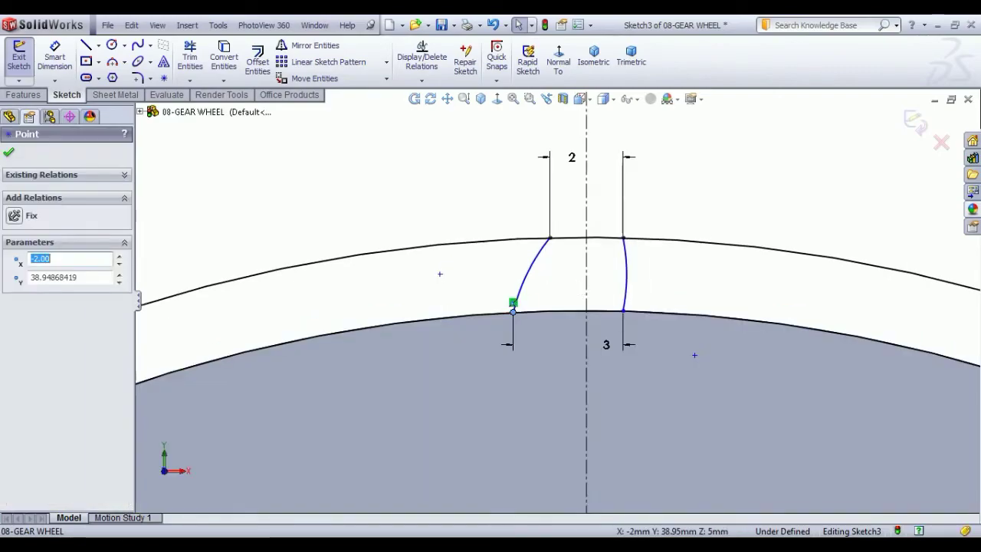
ctrl+click(587, 314)
ctrl+click(625, 314)
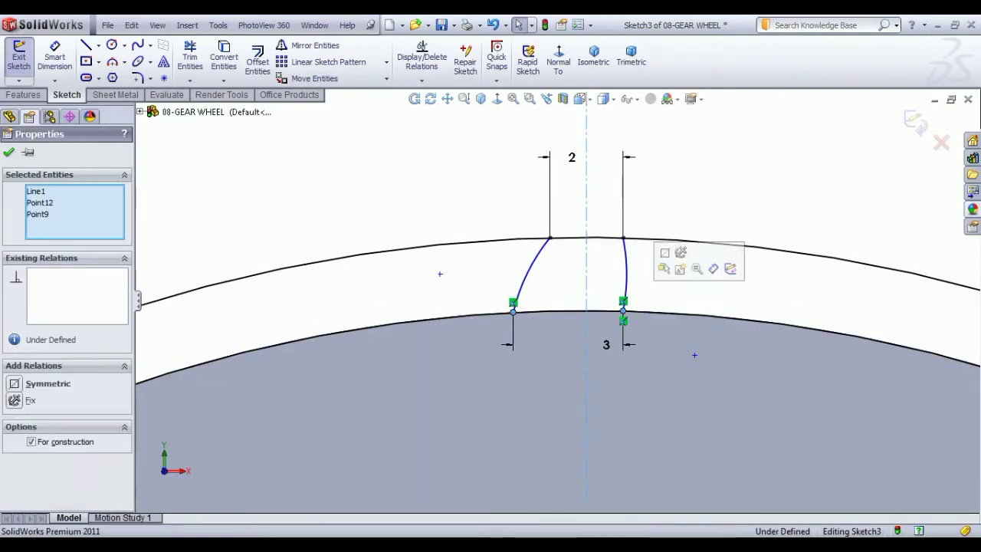
click(665, 255)
click(707, 190)
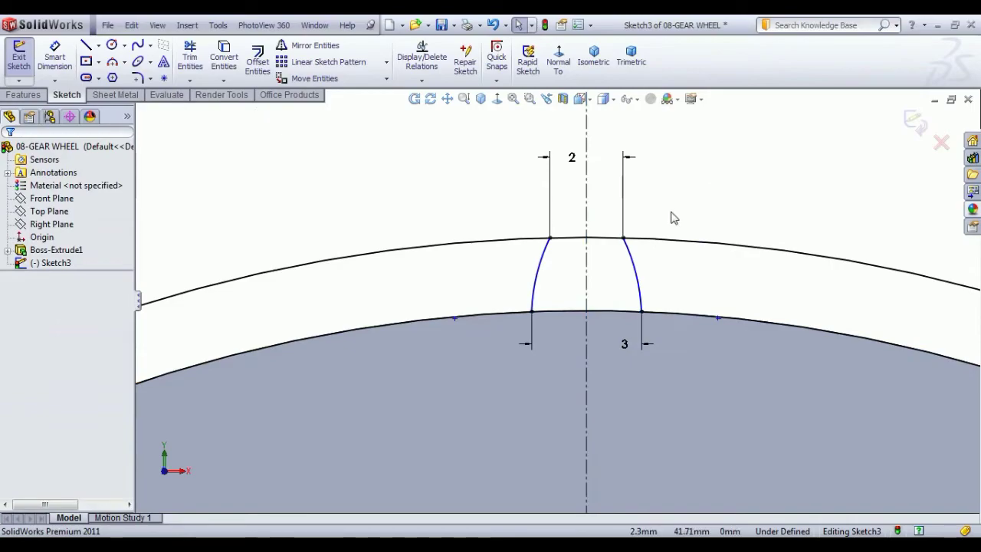
Step: Dimension the left flank arc to radius R8, fully defining the sketch
click(73, 61)
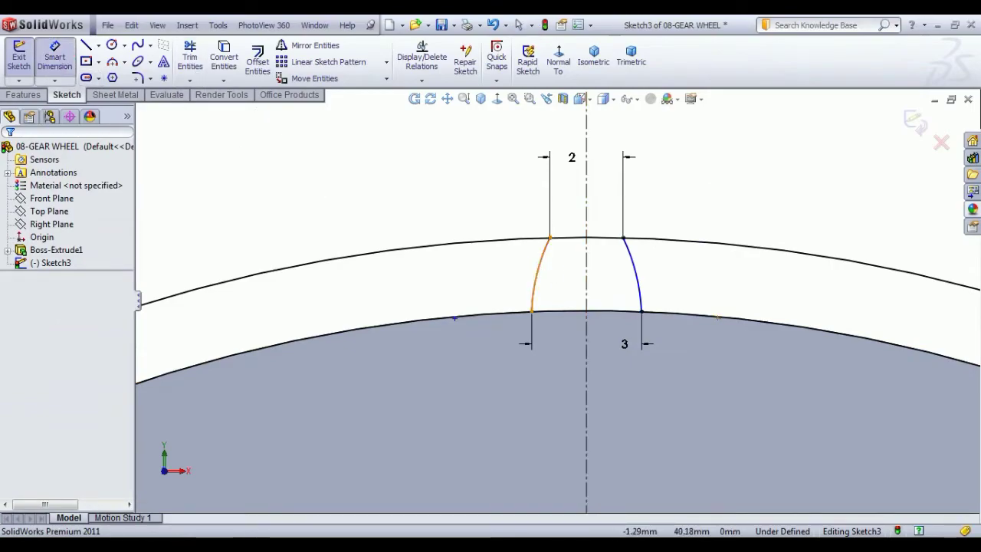
click(540, 268)
click(475, 221)
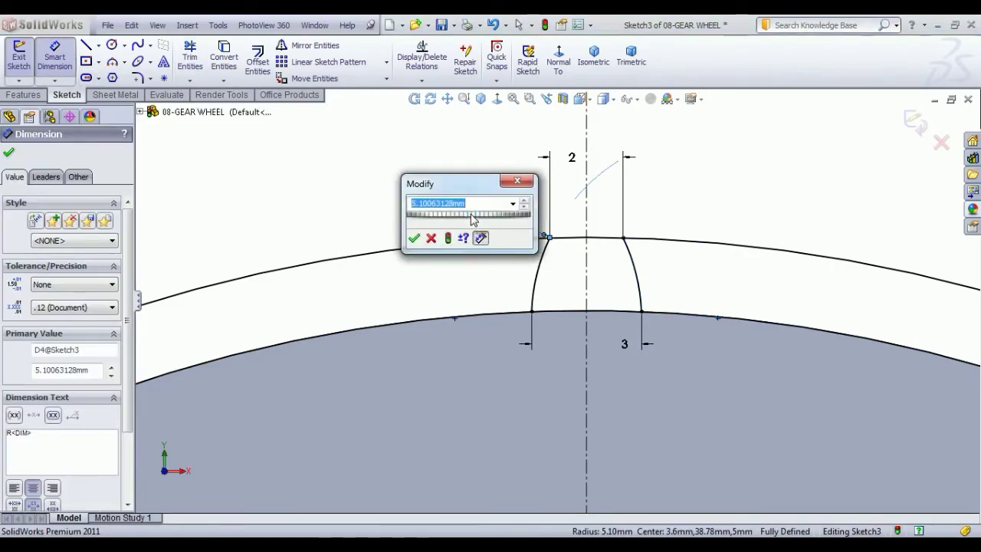
text(8)
key(Return)
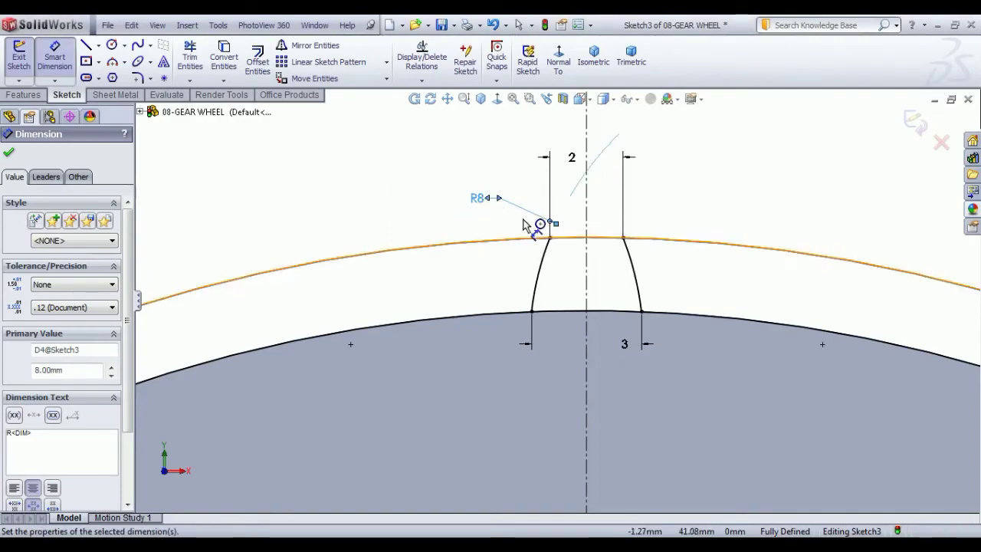
drag(484, 201, 459, 242)
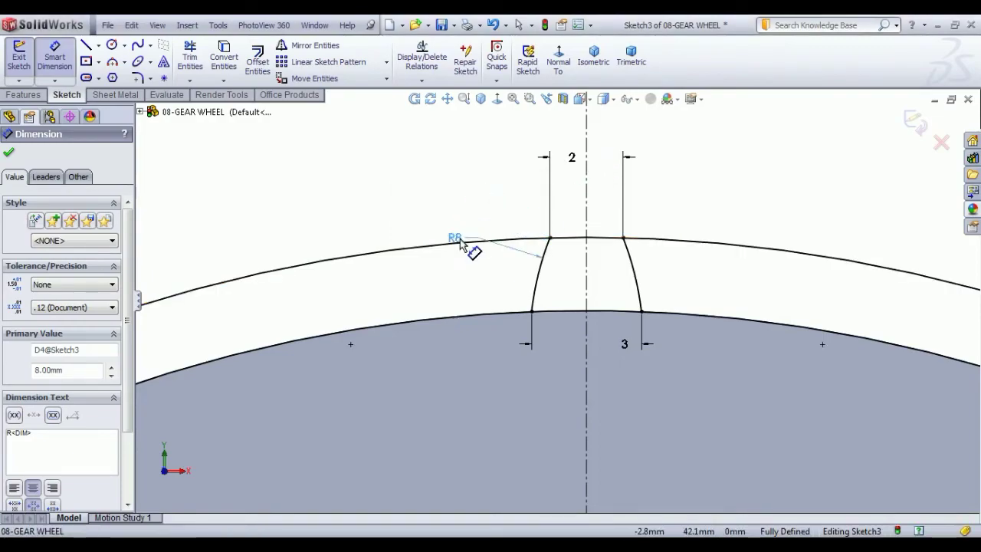
right_click(383, 178)
click(394, 184)
scroll(453, 273, up, 1)
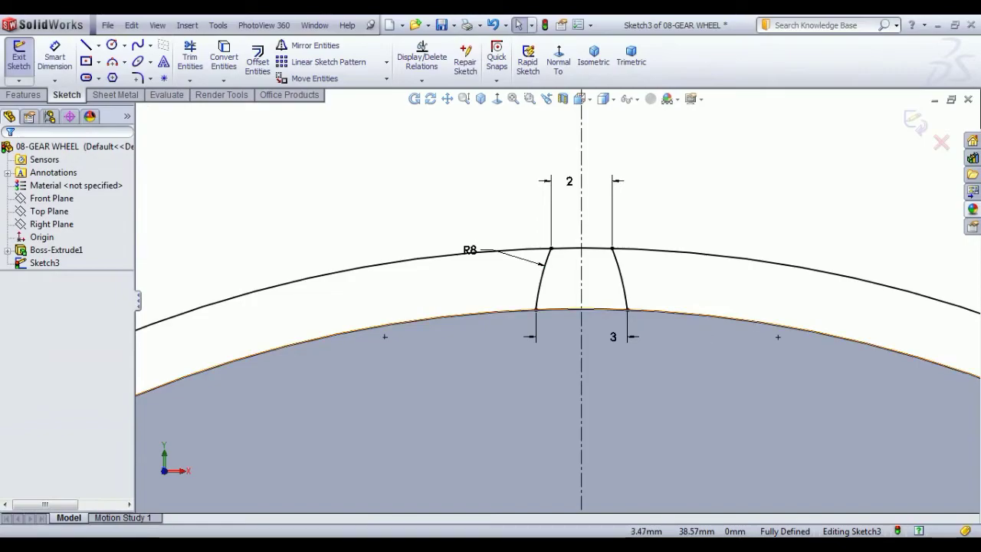
Step: Power-trim the outer circle so Sketch3 keeps only the closed tooth profile, then exit the sketch
click(190, 57)
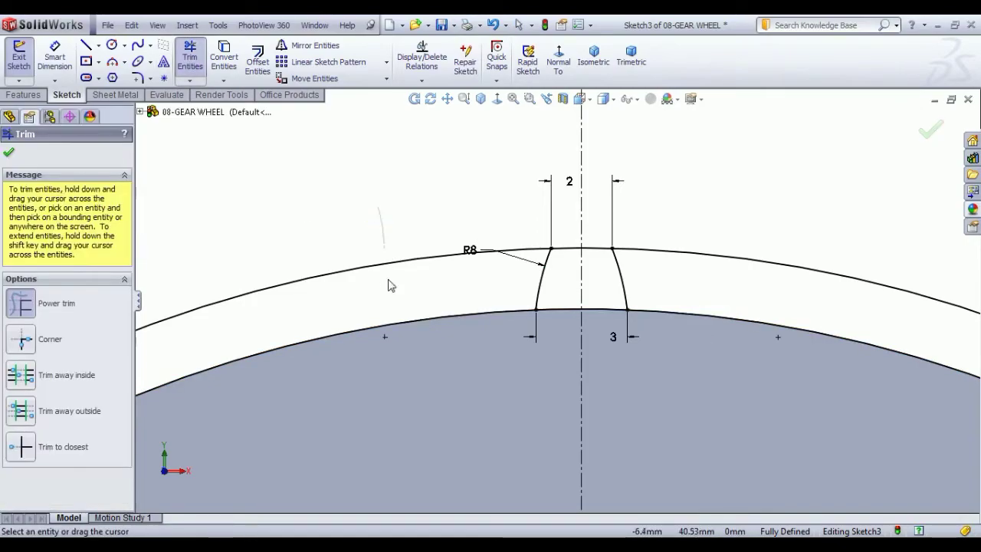
drag(391, 285, 394, 357)
right_click(305, 182)
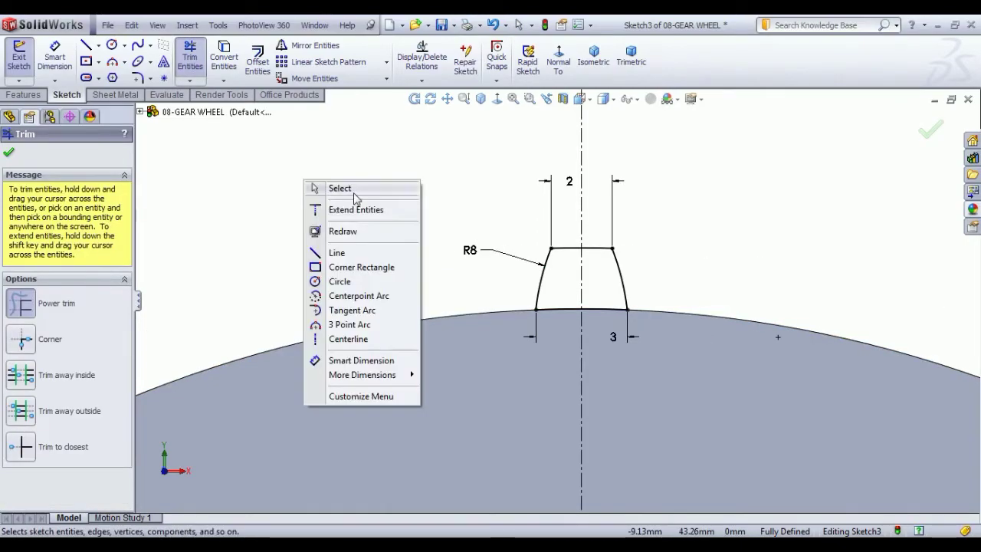
click(354, 198)
key(f)
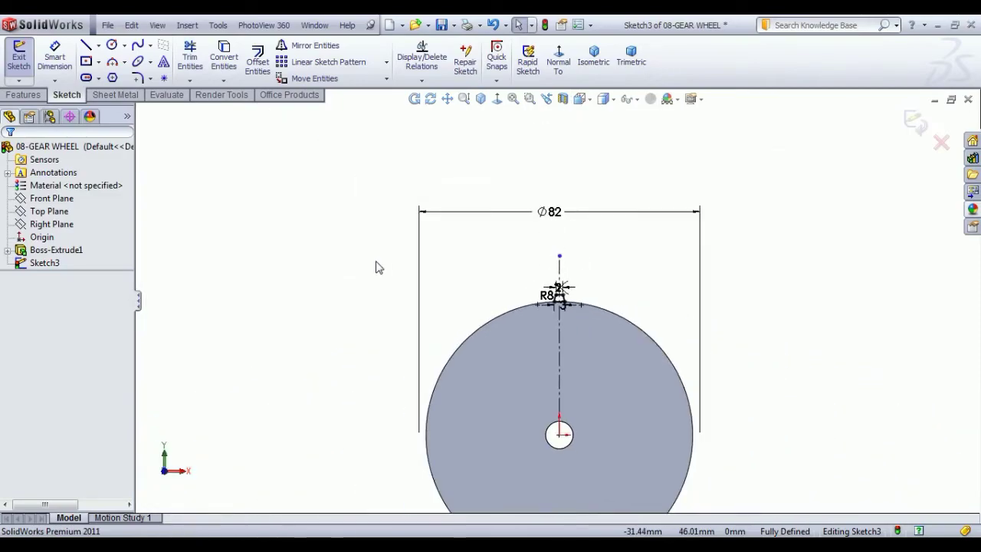
scroll(590, 306, down, 3)
scroll(536, 311, down, 3)
scroll(476, 314, down, 2)
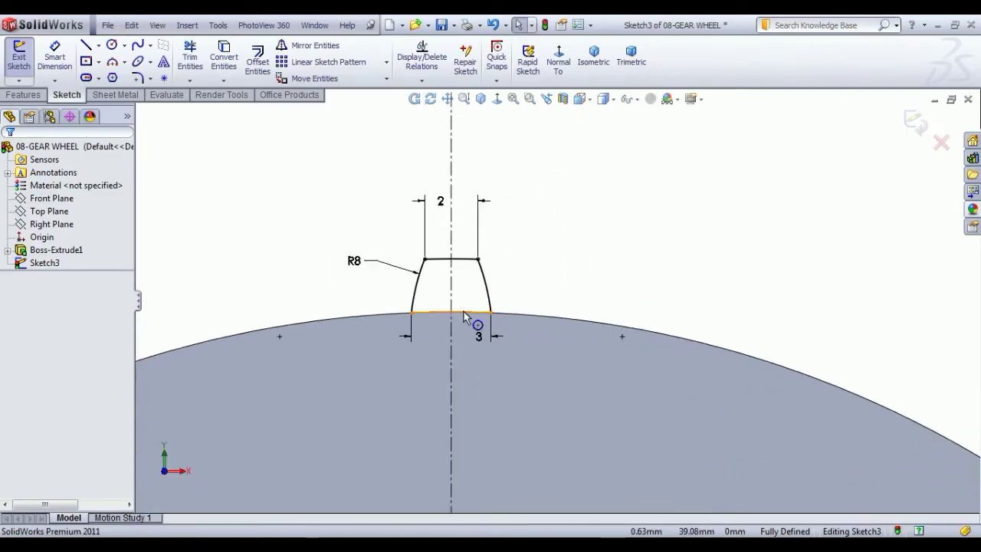
scroll(463, 314, down, 1)
scroll(461, 311, up, 2)
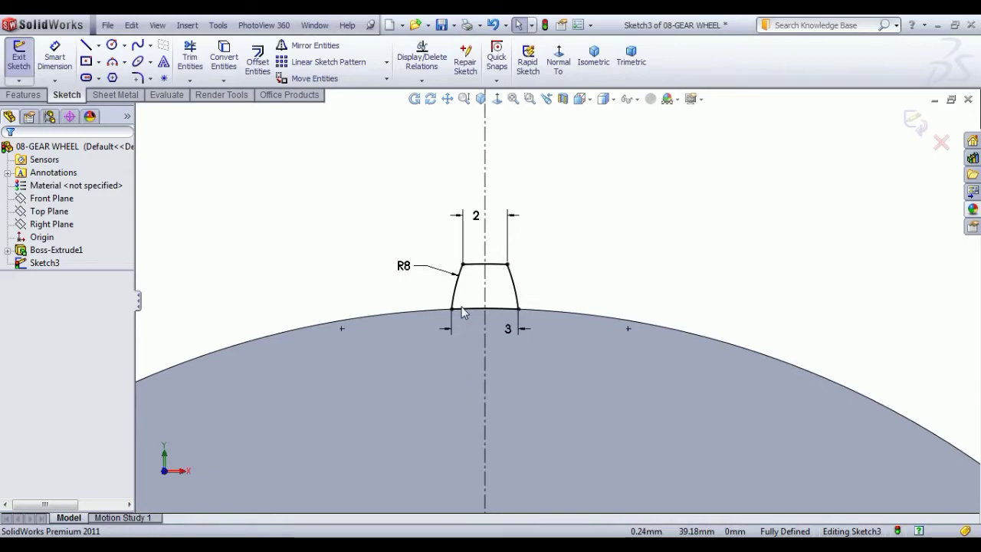
click(18, 55)
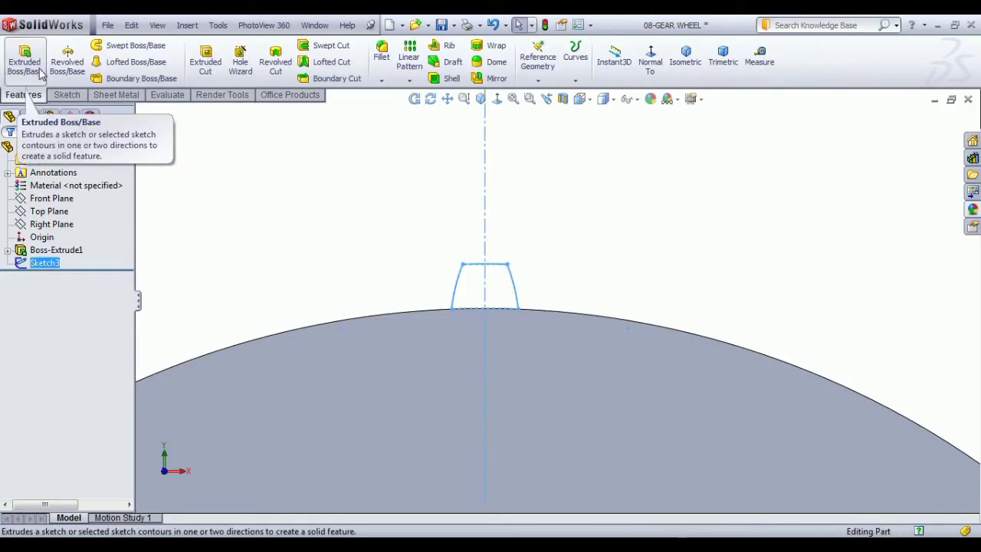
Step: Extrude the tooth profile in the reversed direction, Through All, across the full rim width
click(26, 52)
scroll(627, 328, up, 4)
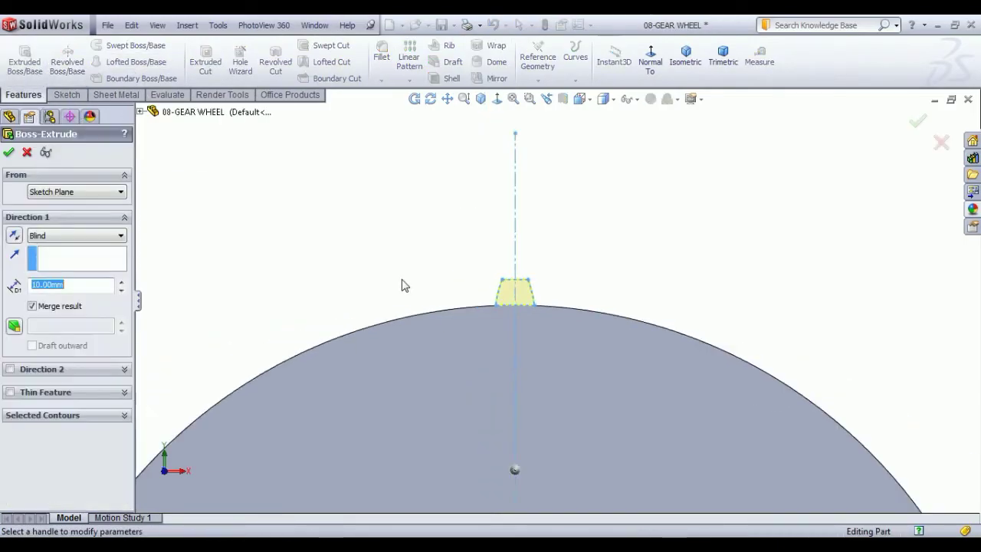
middle_drag(603, 344, 537, 398)
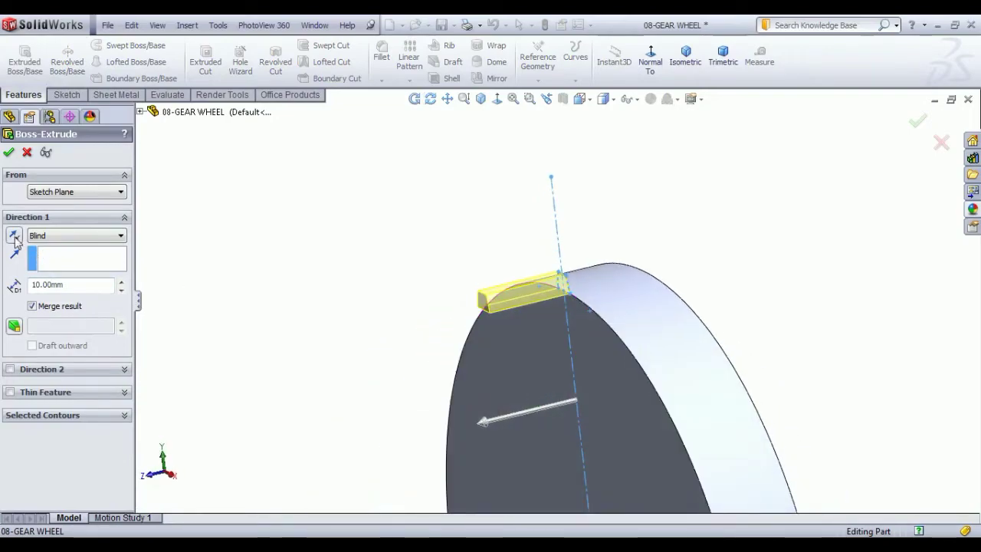
click(13, 235)
click(64, 236)
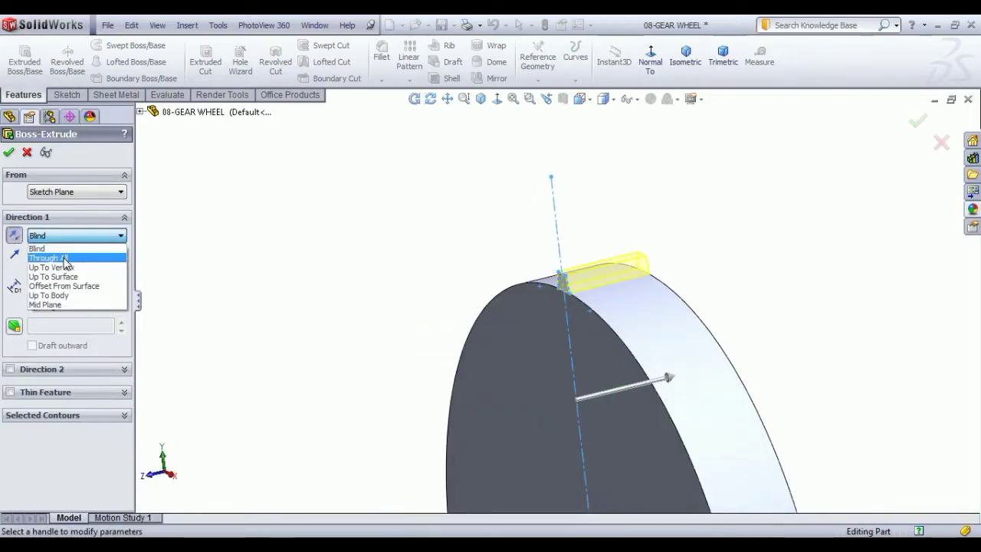
click(65, 258)
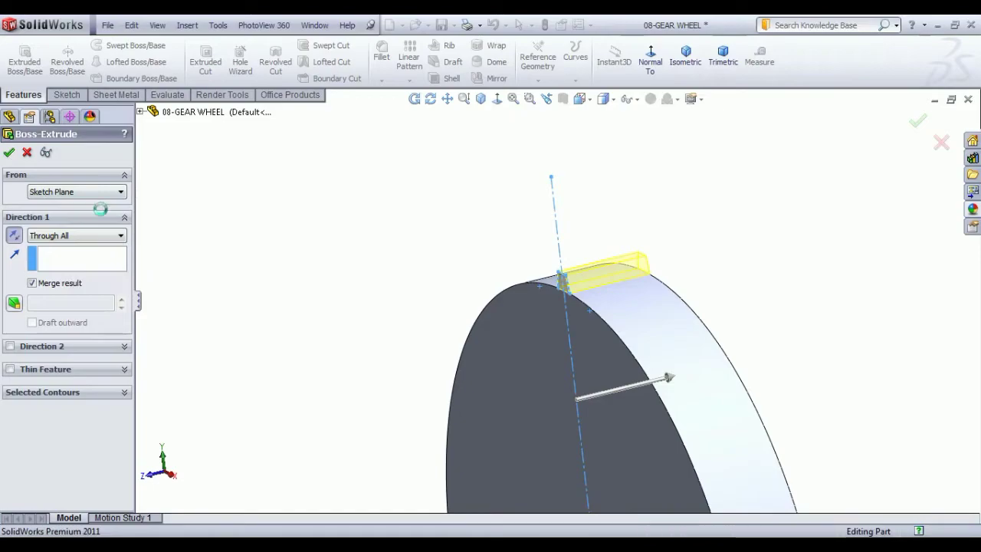
key(Return)
middle_drag(657, 380, 474, 328)
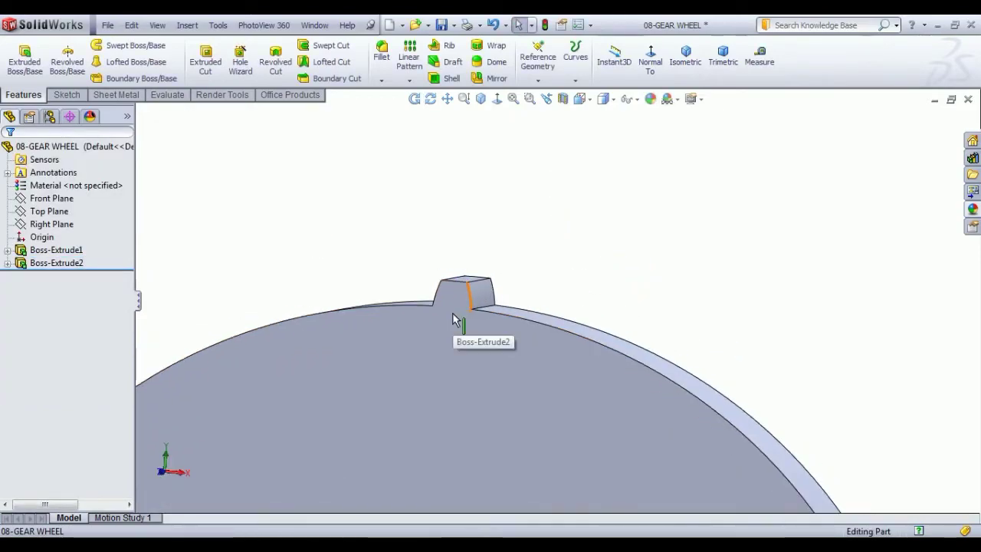
middle_drag(452, 312, 358, 444)
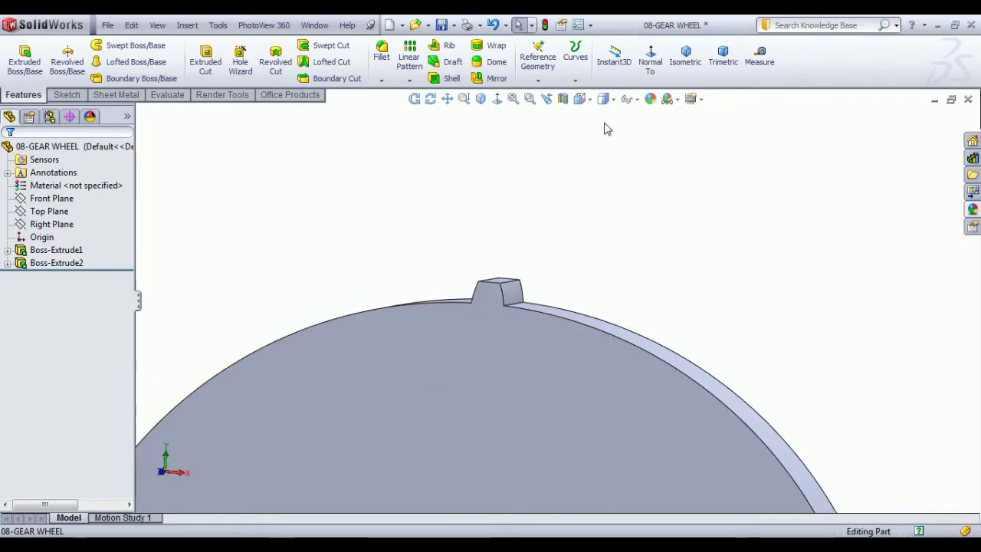
click(685, 55)
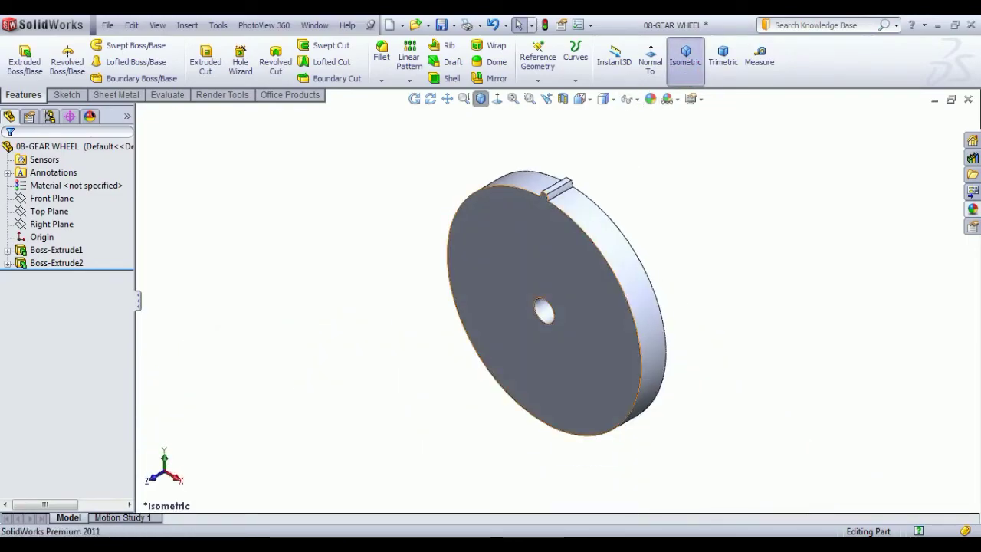
Step: Circular-pattern Boss-Extrude2 49 times over 360° about the rim face axis
click(412, 81)
click(443, 107)
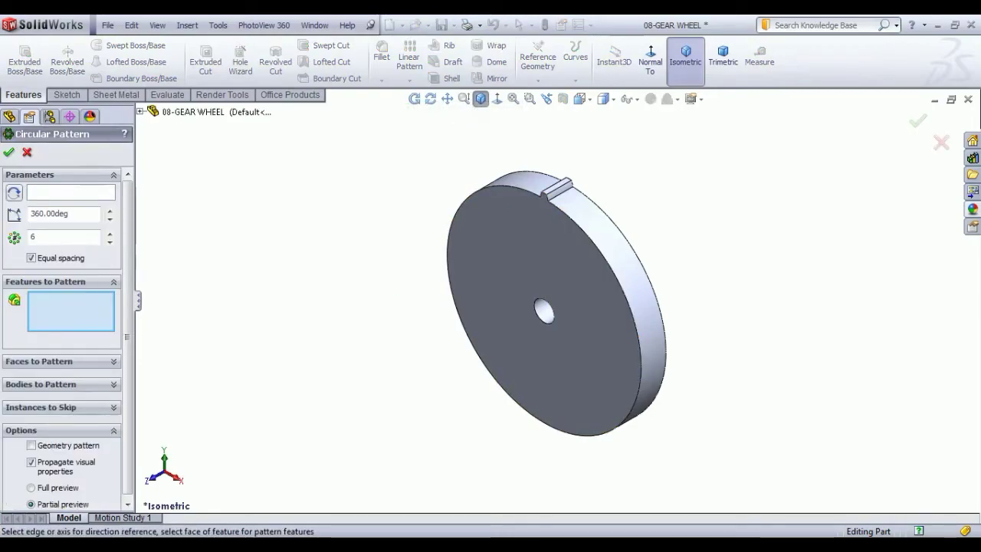
scroll(568, 199, down, 4)
click(485, 257)
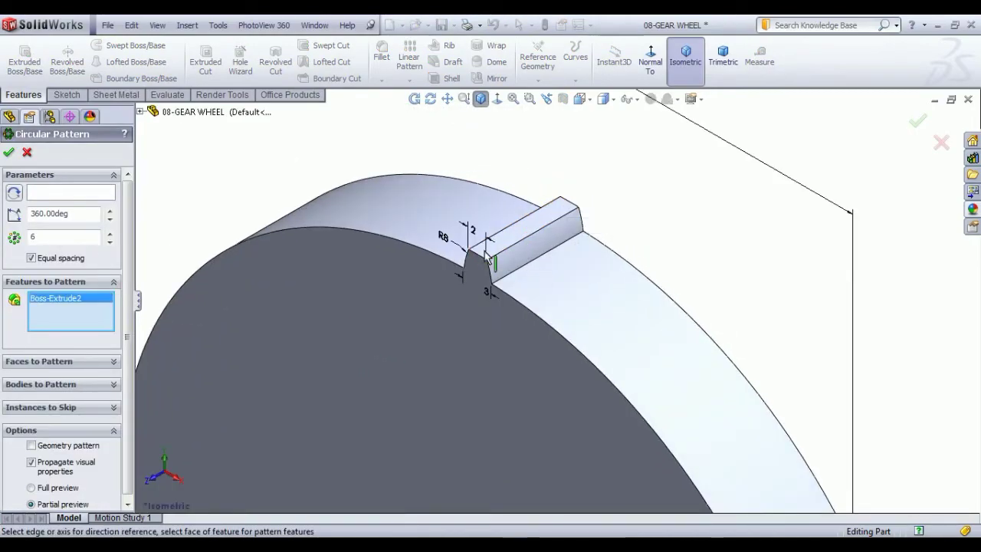
scroll(489, 291, up, 5)
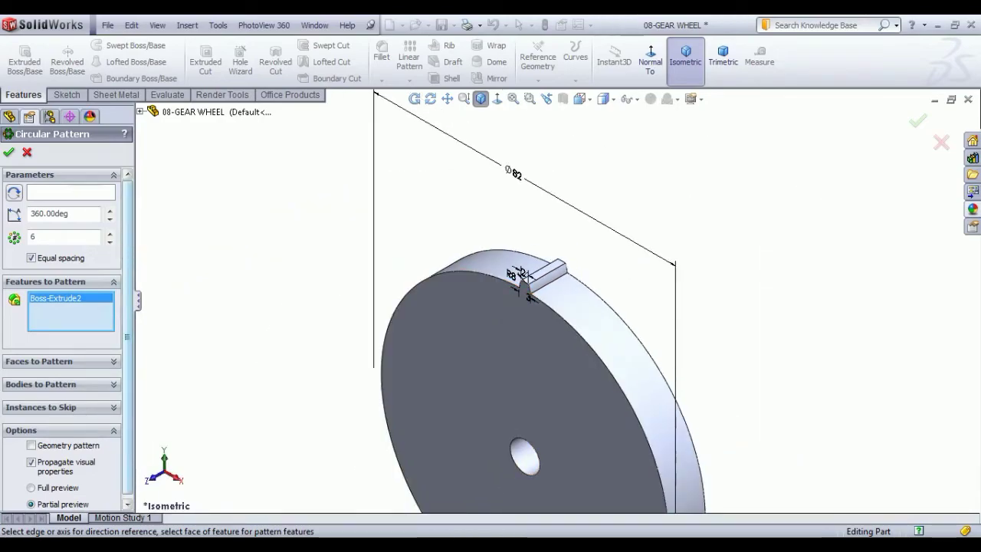
click(65, 192)
click(619, 351)
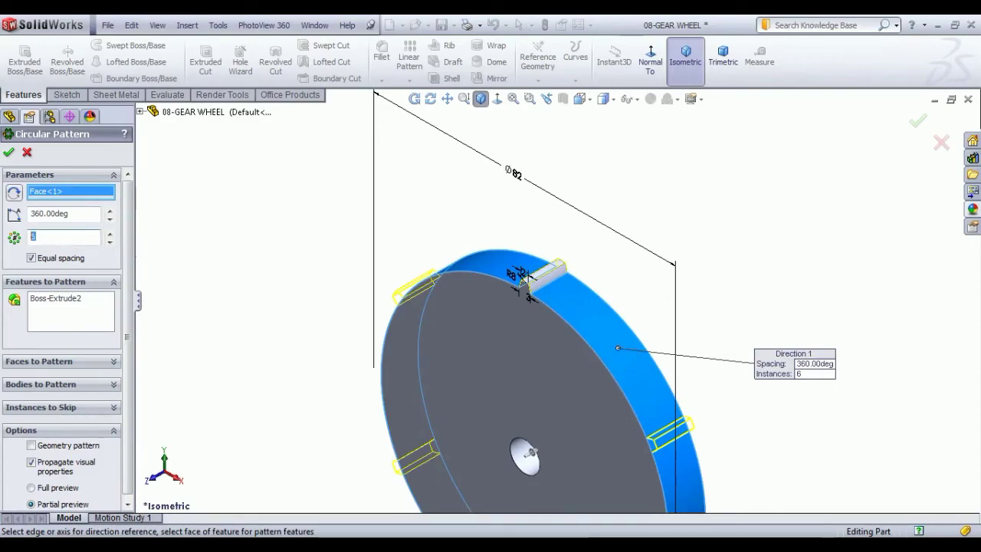
text(49)
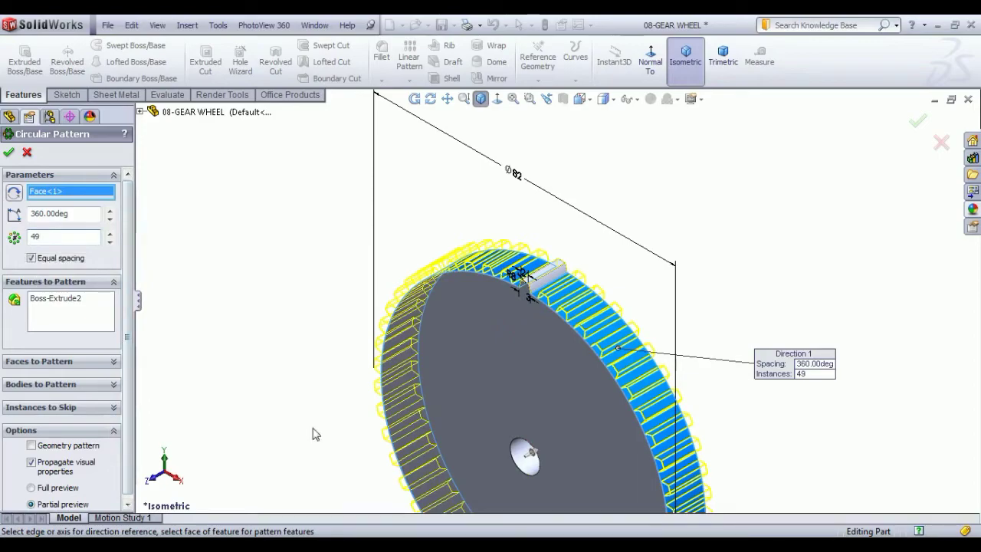
mouse_move(314, 434)
middle_down()
mouse_move(324, 388)
mouse_move(350, 386)
middle_up()
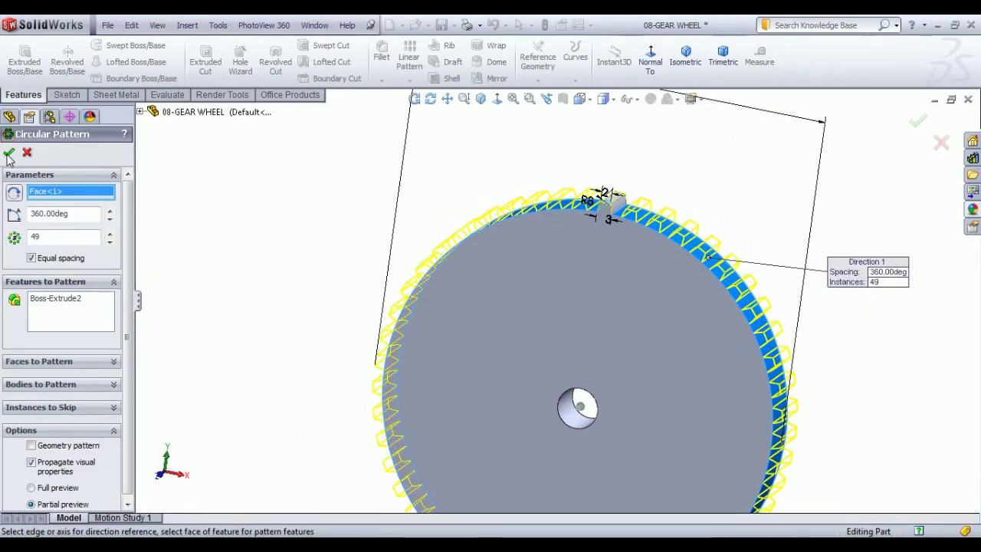
key(z)
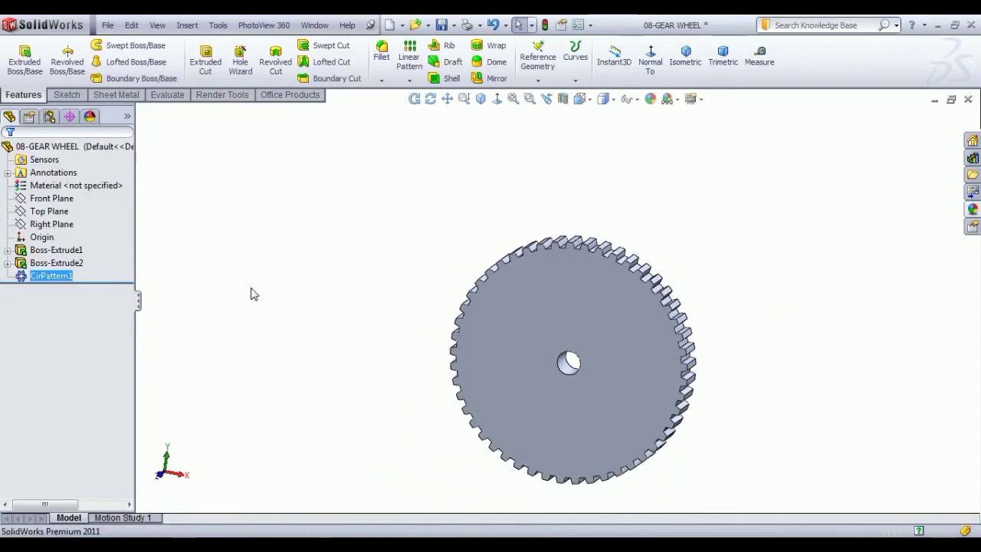
mouse_move(436, 353)
middle_down()
mouse_move(462, 321)
mouse_move(659, 230)
middle_up()
scroll(659, 229, down, 3)
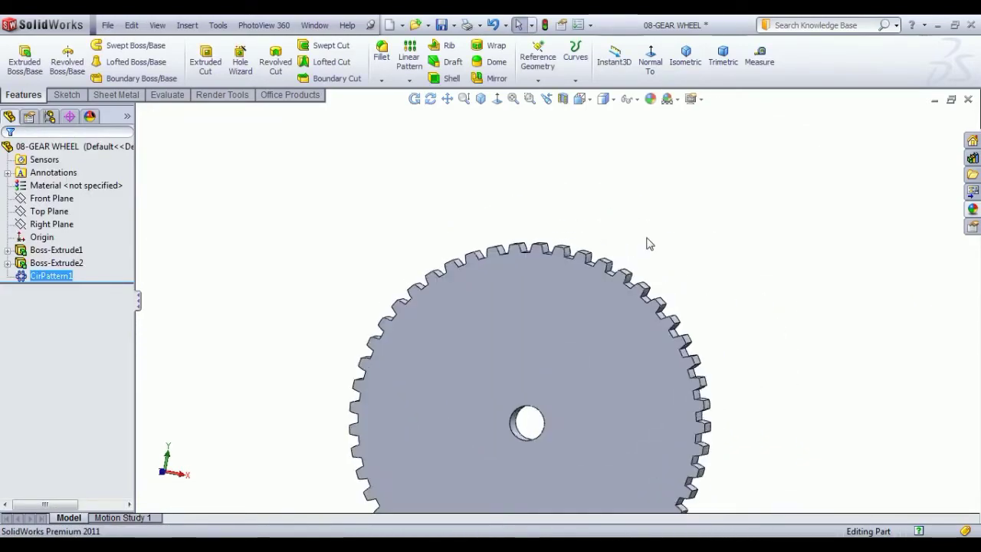
scroll(659, 230, down, 3)
click(760, 61)
scroll(482, 285, down, 2)
scroll(482, 311, down, 2)
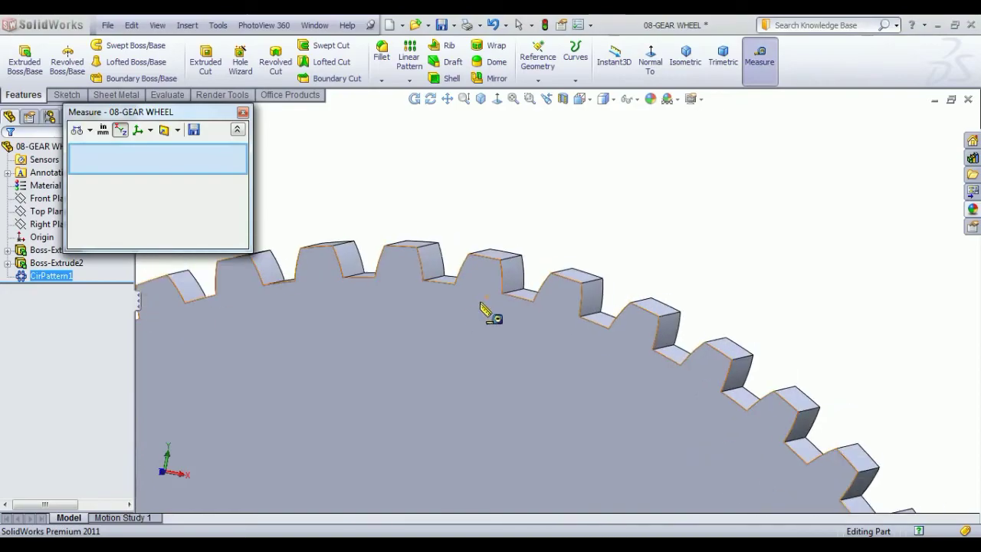
scroll(490, 315, down, 3)
scroll(552, 291, down, 3)
click(497, 274)
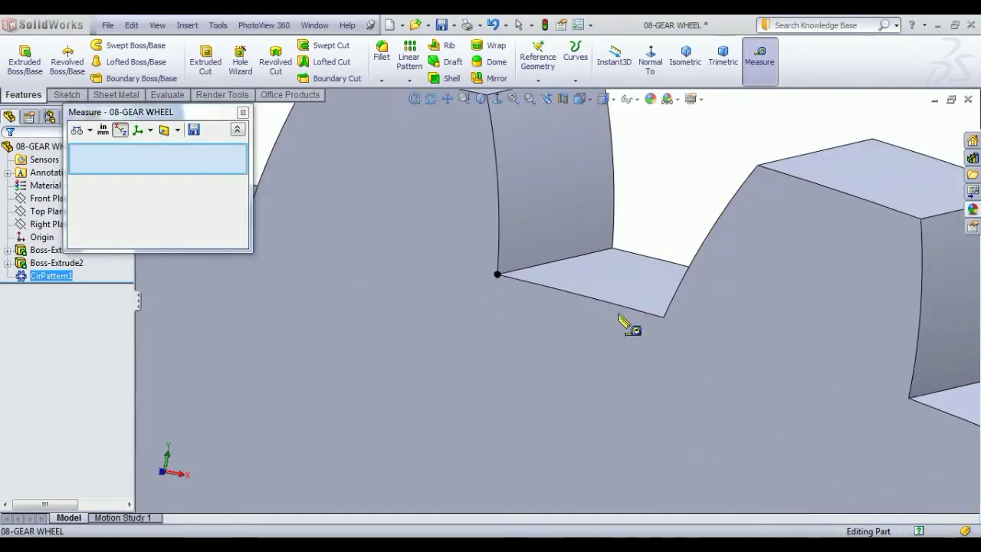
click(664, 316)
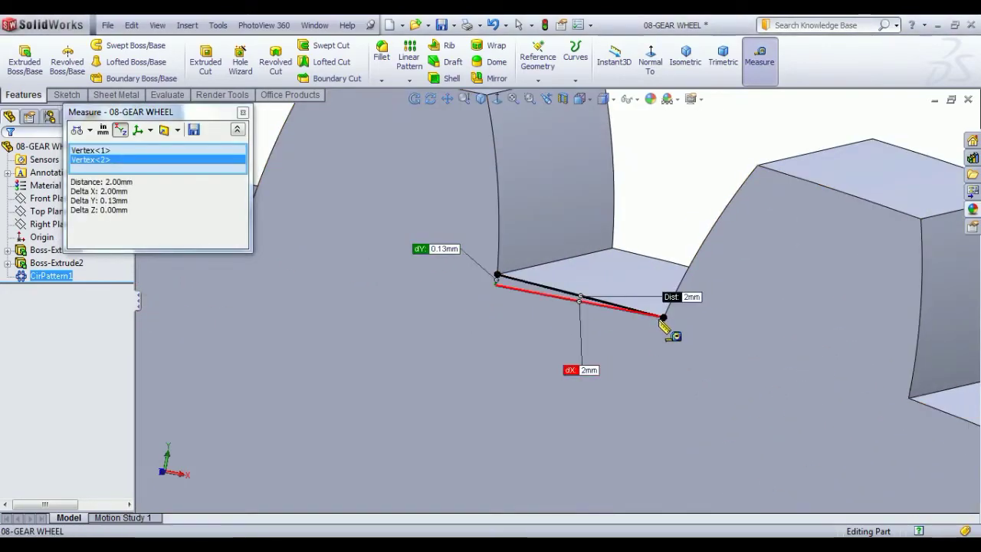
click(755, 61)
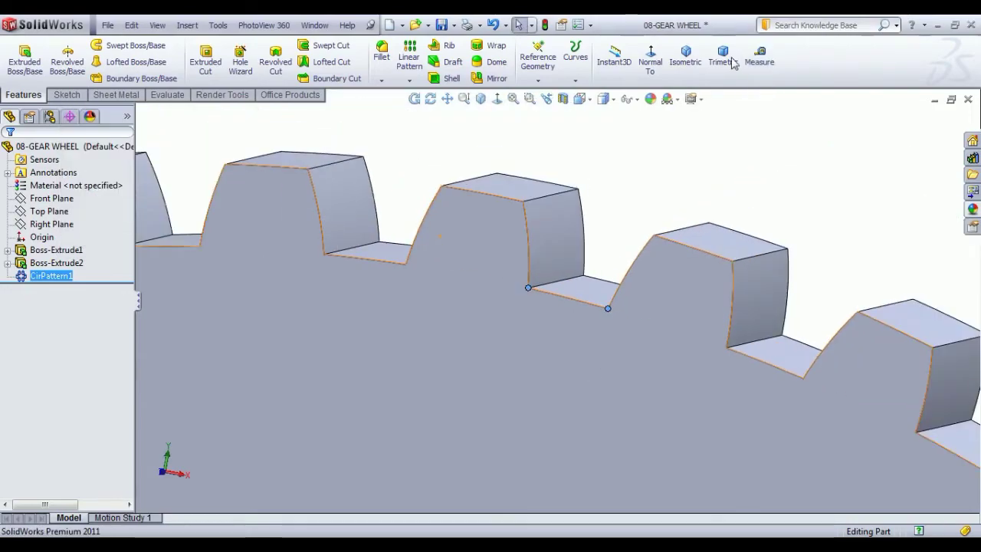
click(686, 57)
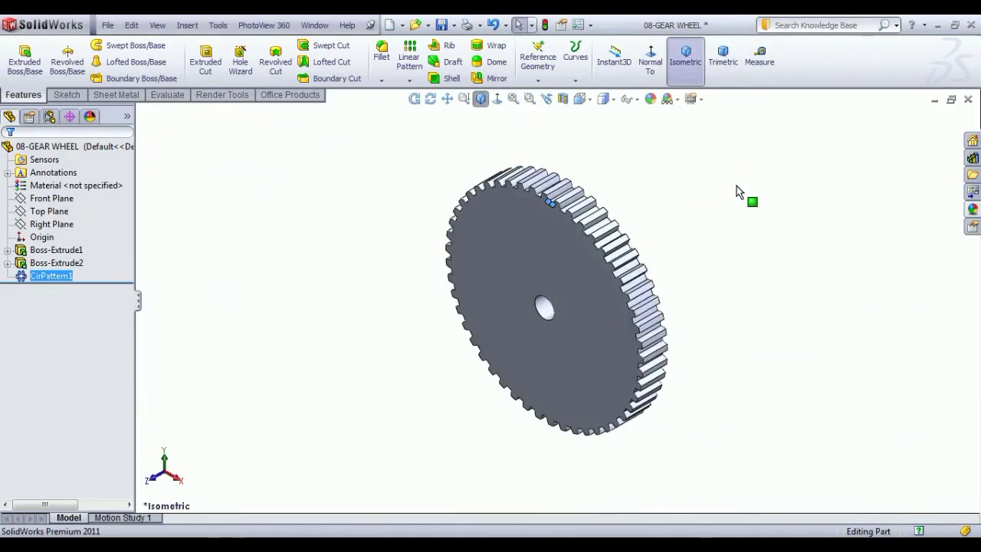
mouse_move(625, 262)
middle_down()
mouse_move(653, 253)
mouse_move(648, 247)
middle_up()
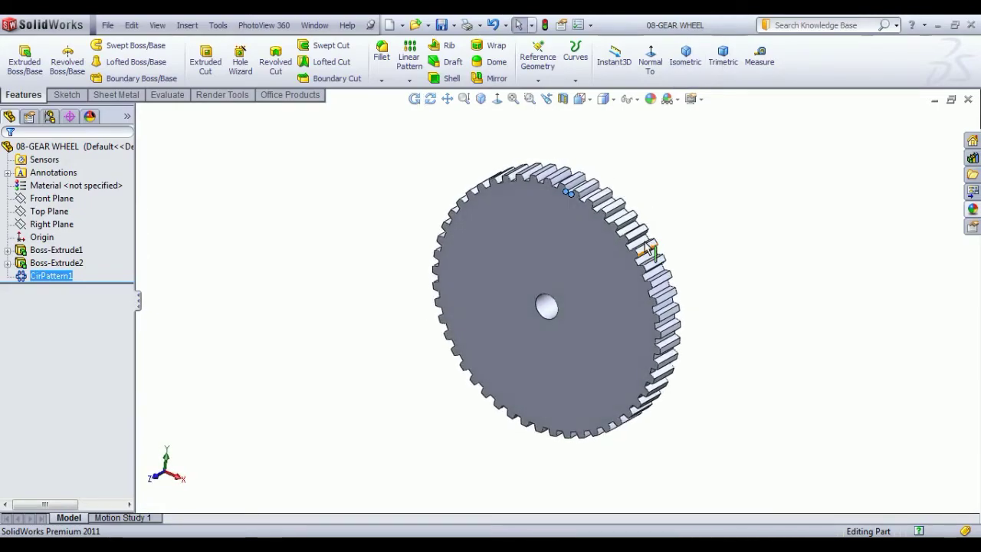
Step: Sketch a circle on the gear's front face converted from the central hole edge
click(595, 314)
click(650, 270)
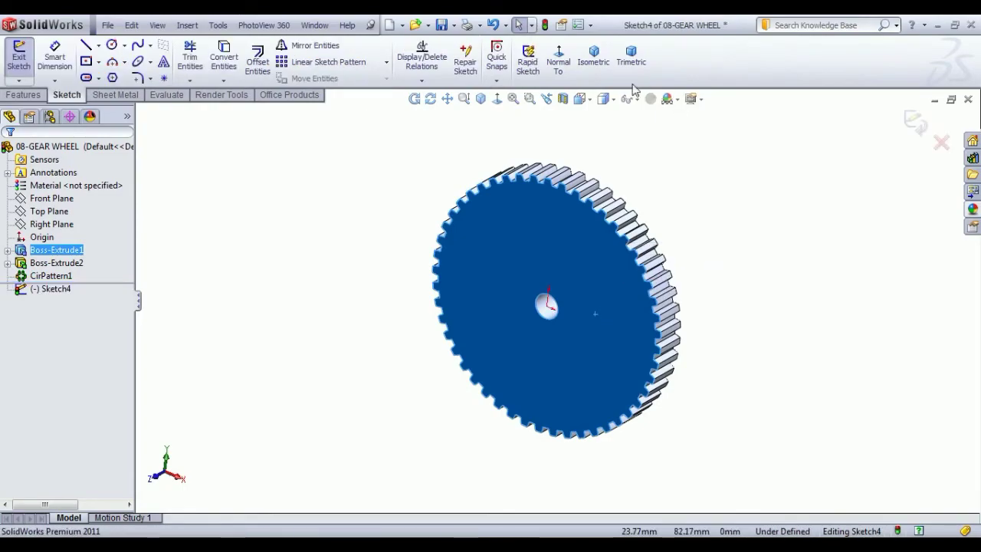
click(558, 58)
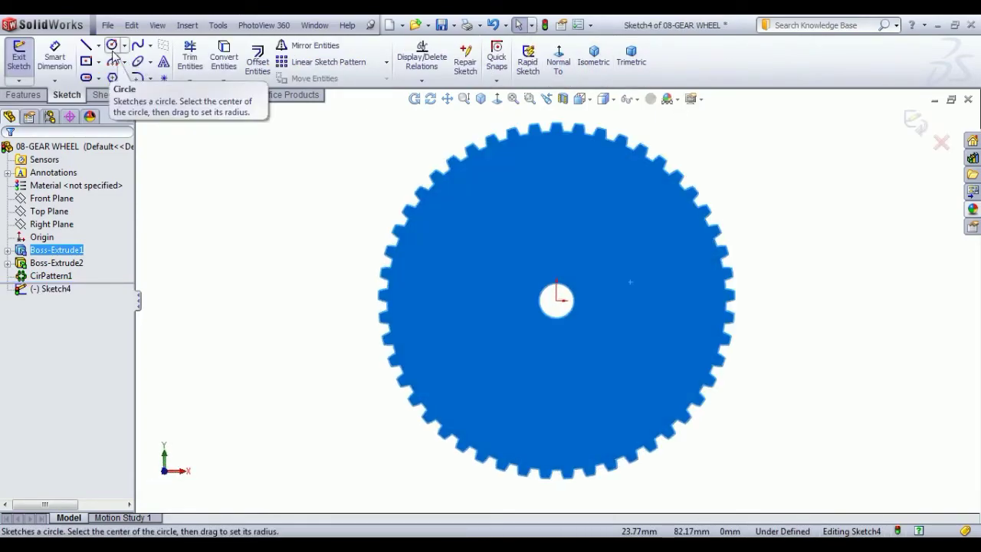
click(112, 45)
click(550, 285)
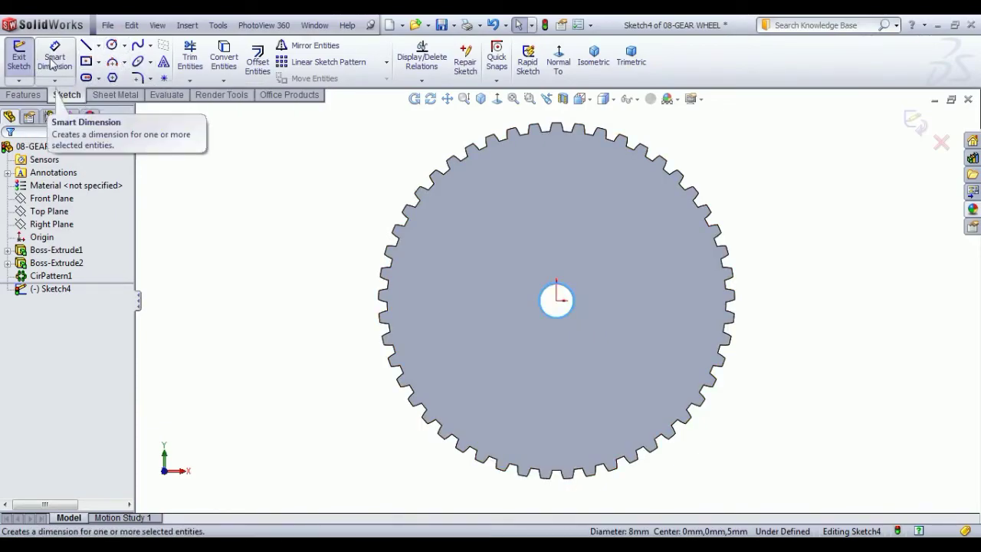
click(224, 57)
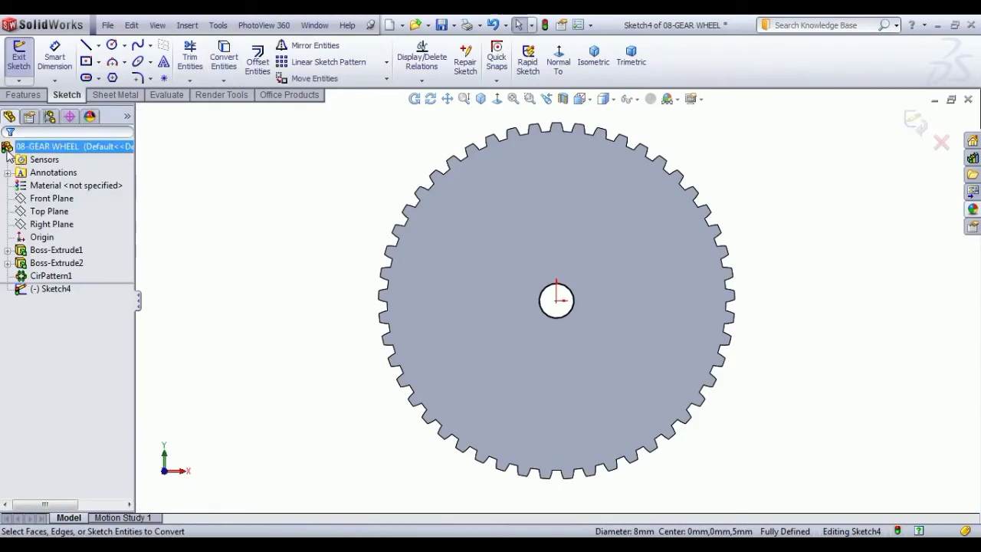
click(19, 57)
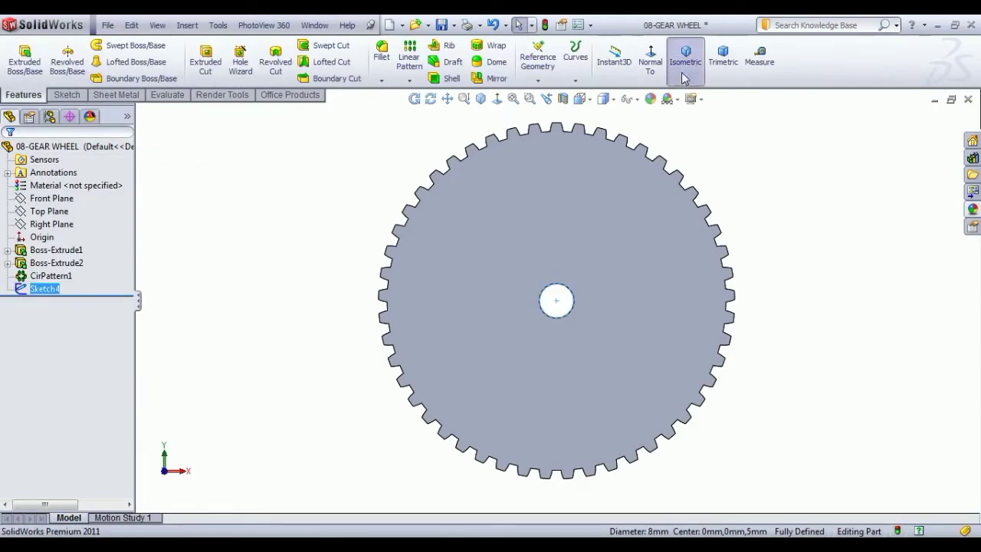
click(685, 70)
Step: Extrude the hole circle 90 mm in the reversed direction as a separate, unmerged shaft body
click(25, 57)
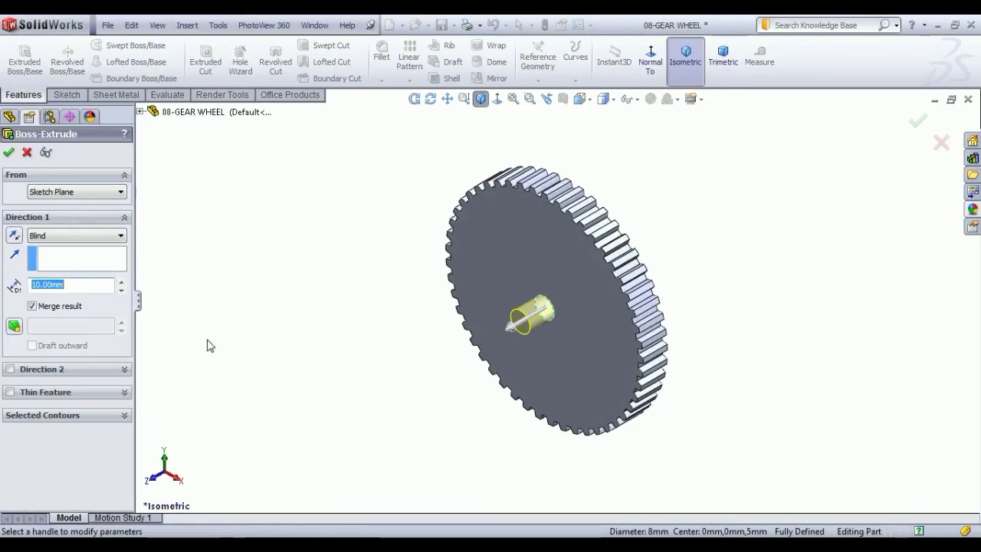
click(16, 236)
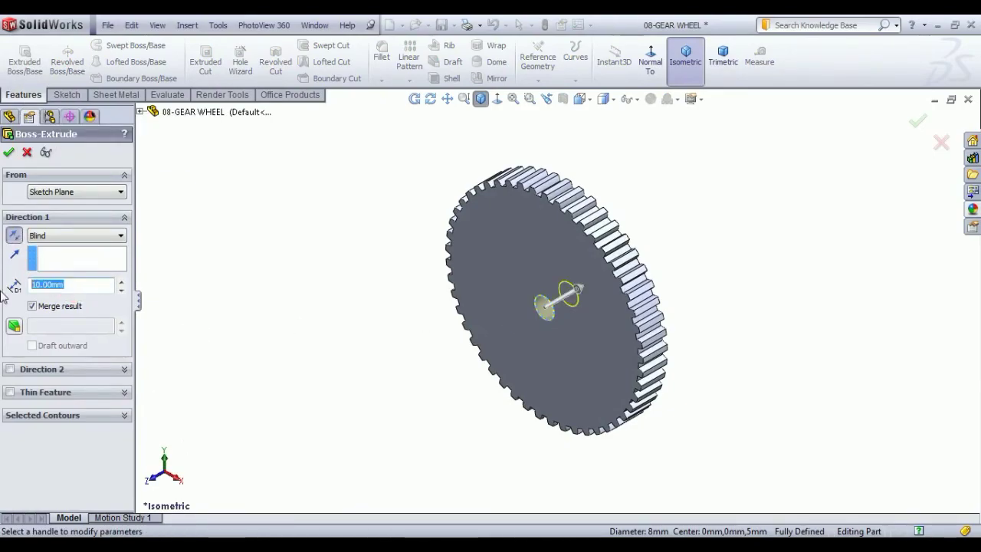
text(90)
key(Return)
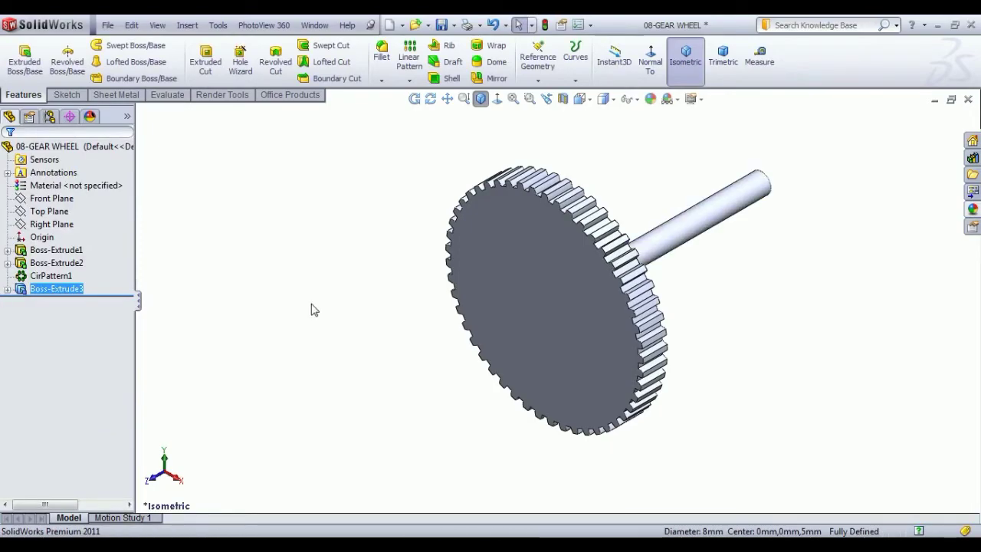
click(58, 289)
click(98, 253)
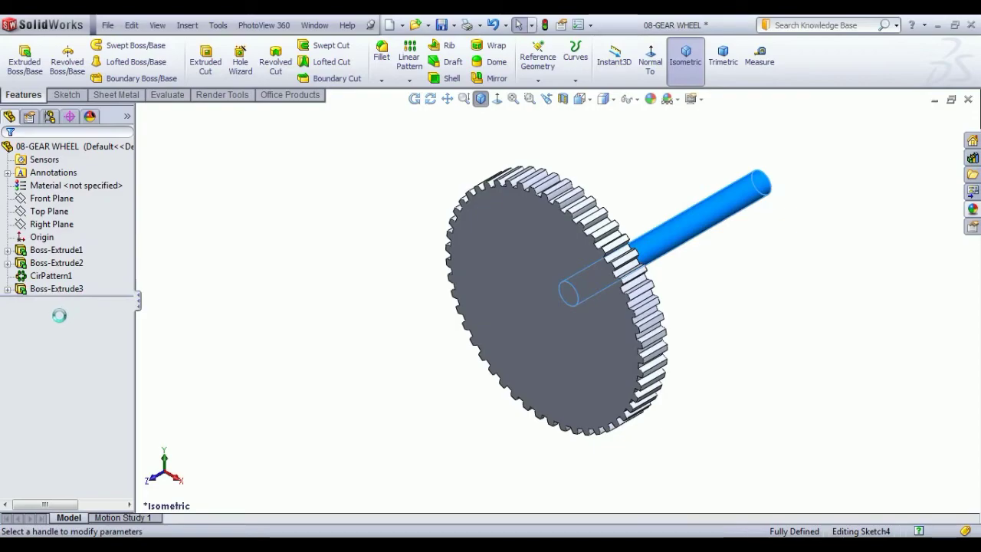
click(31, 306)
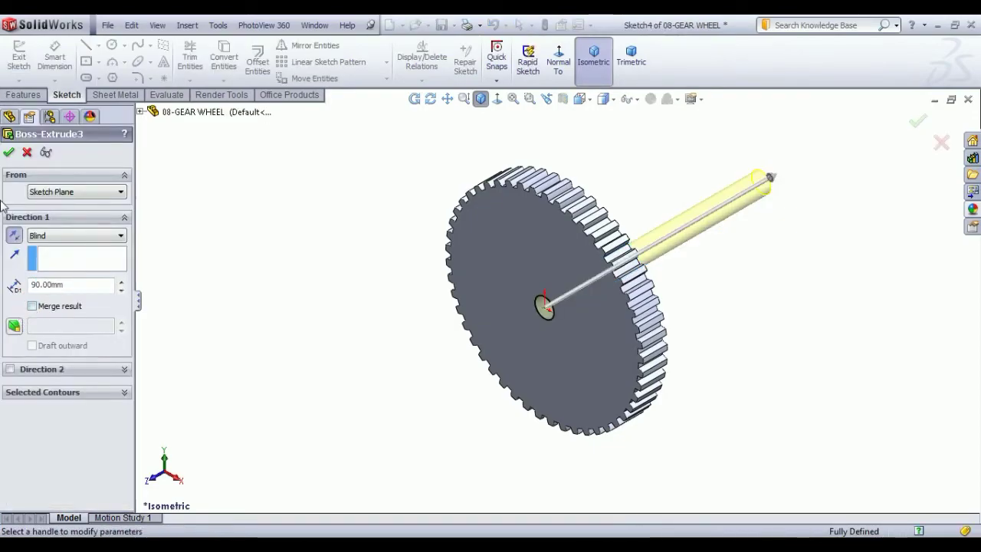
click(9, 153)
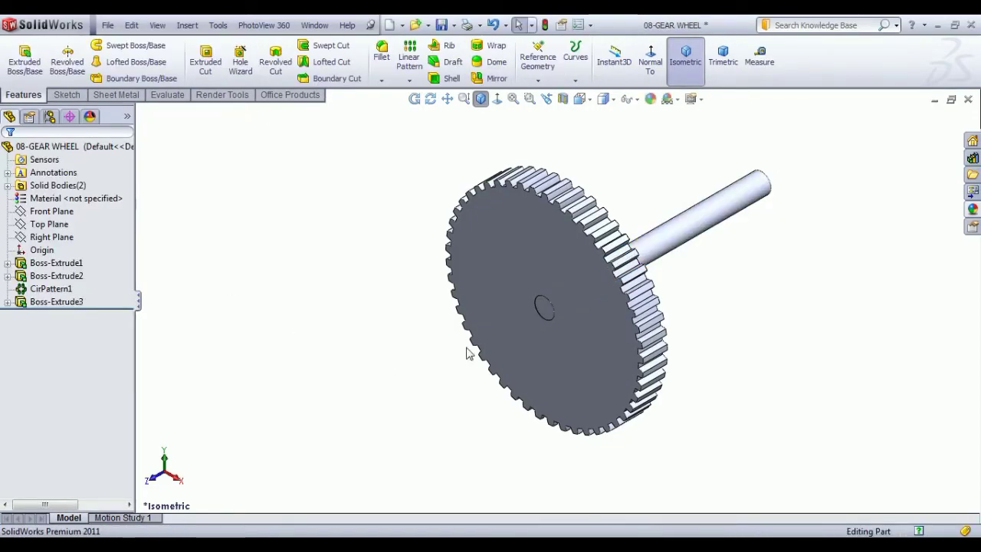
mouse_move(469, 352)
middle_down()
mouse_move(345, 361)
mouse_move(363, 383)
middle_up()
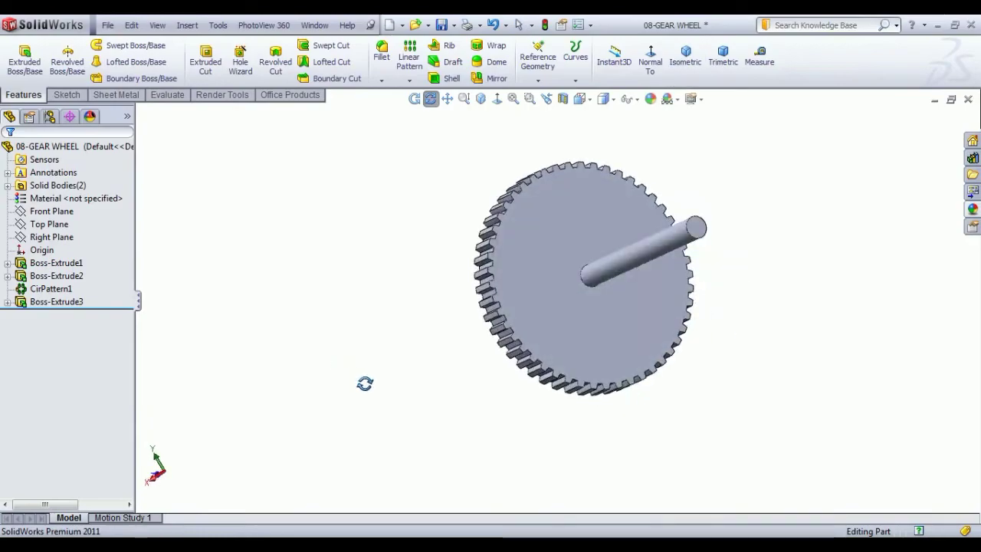
Step: Draw a circle at the origin on the gear face, dimension it Ø14, and exit the sketch
click(555, 279)
click(610, 235)
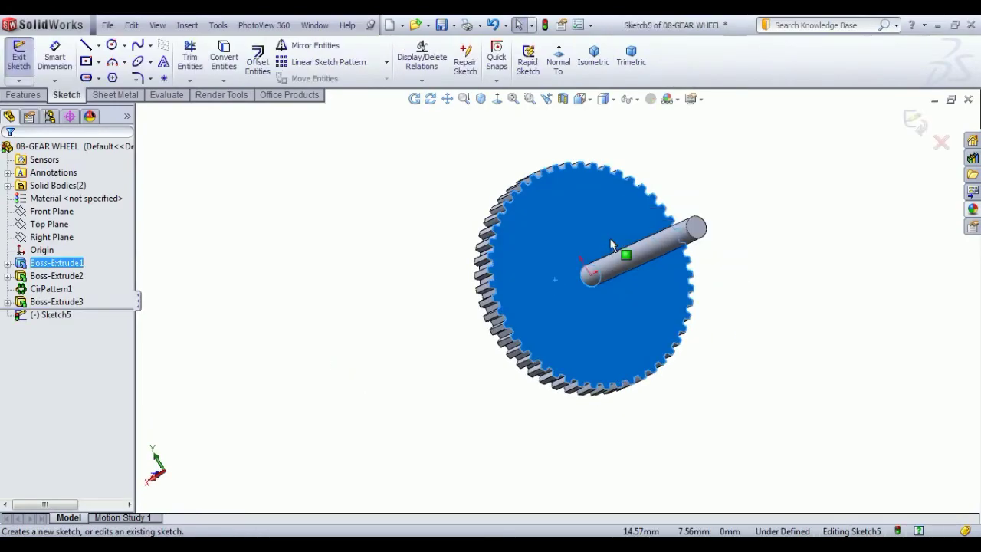
click(111, 46)
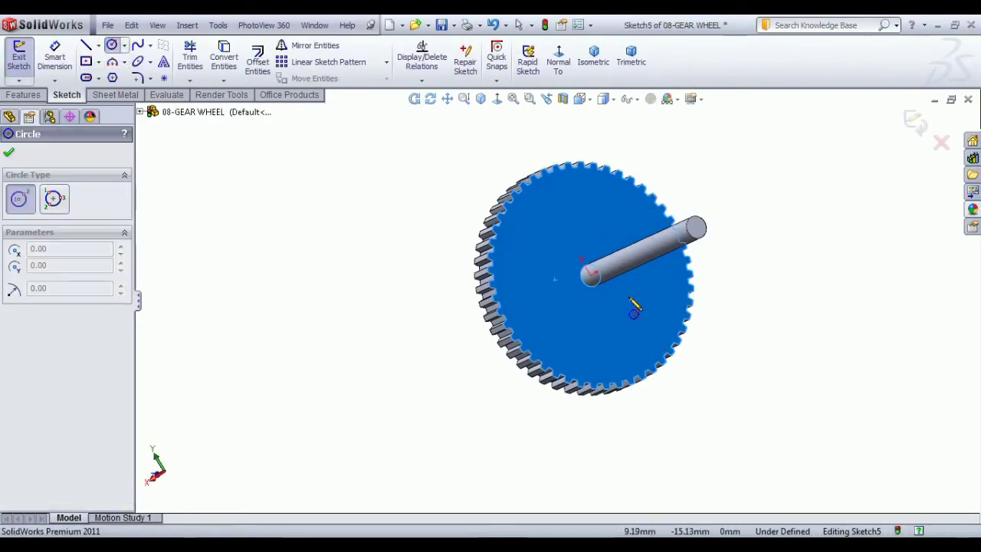
click(591, 274)
click(615, 274)
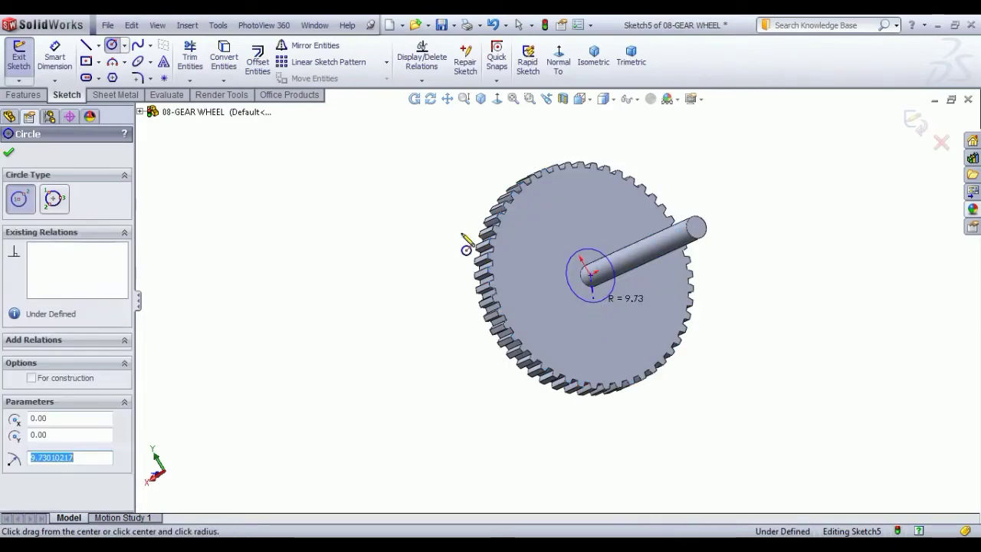
click(38, 66)
click(572, 257)
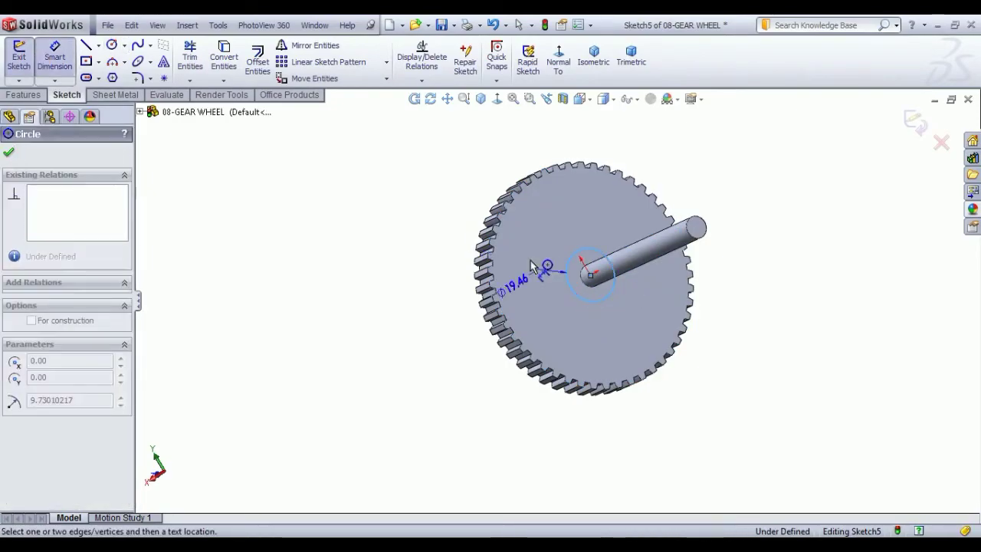
click(551, 250)
key(Return)
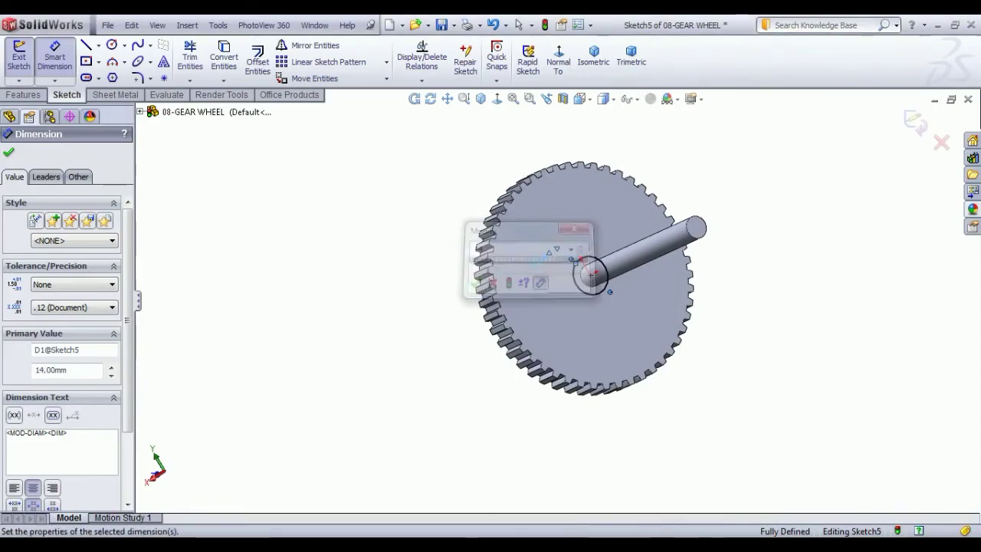
right_click(402, 235)
click(442, 246)
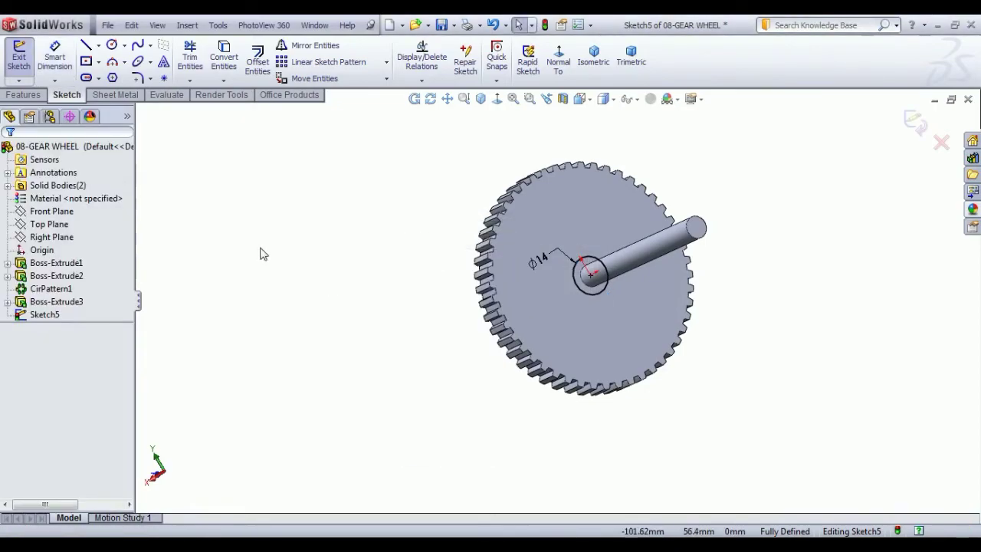
click(23, 58)
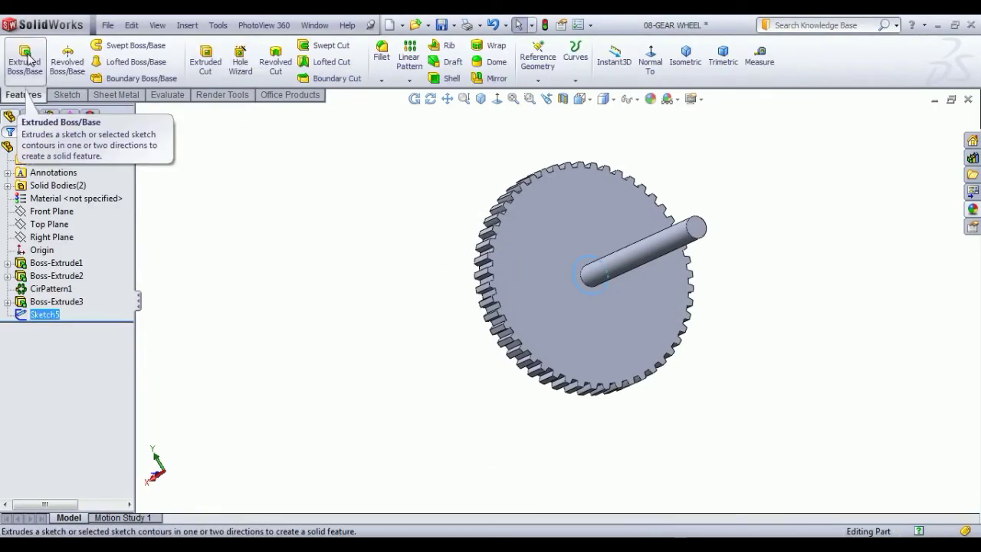
Step: Extrude the Ø14 circle 4 mm into an unmerged hub boss and recheck its settings
click(26, 58)
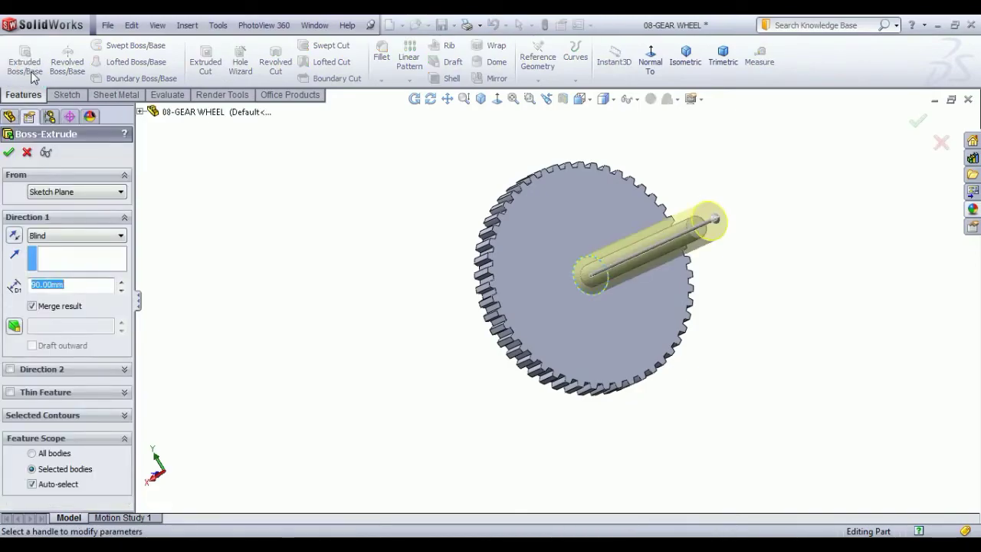
key(Return)
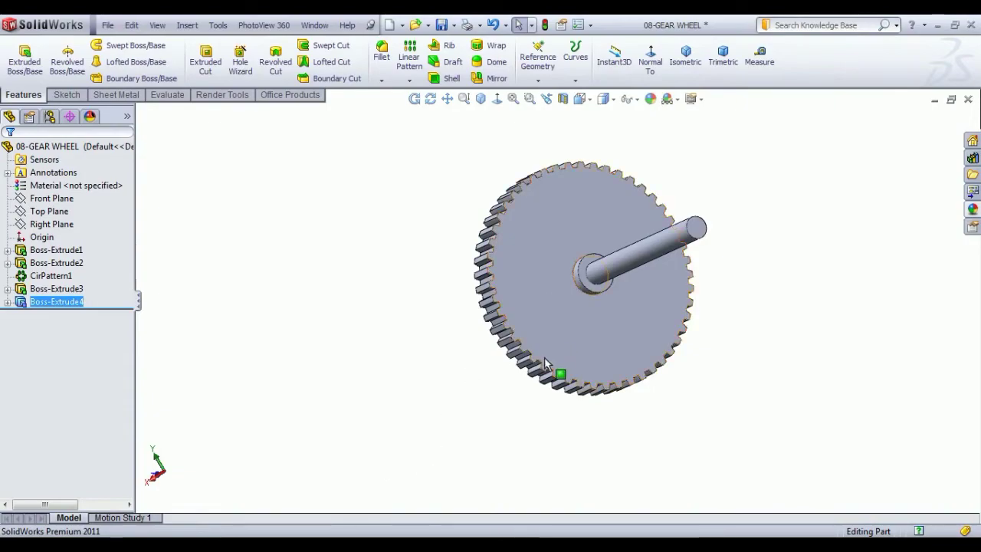
click(685, 56)
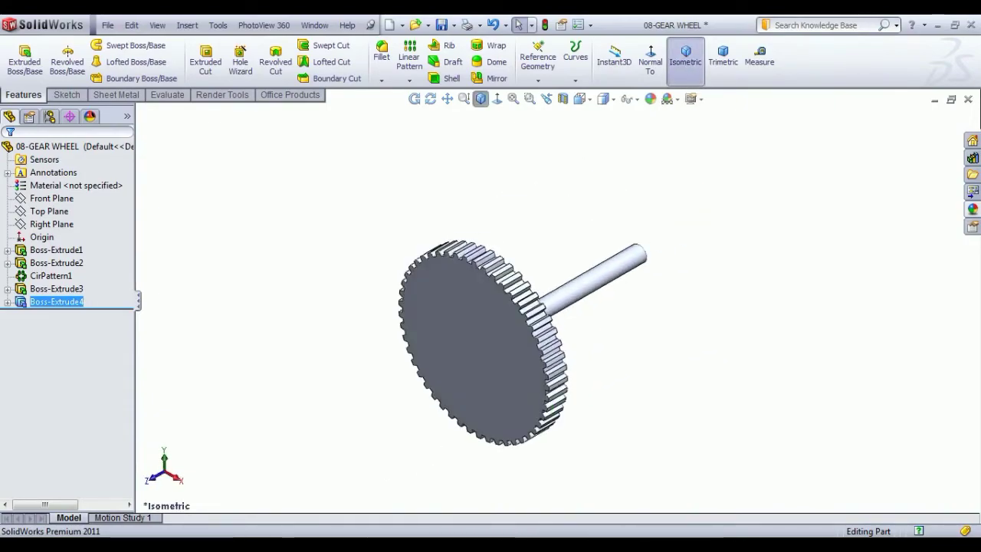
click(352, 381)
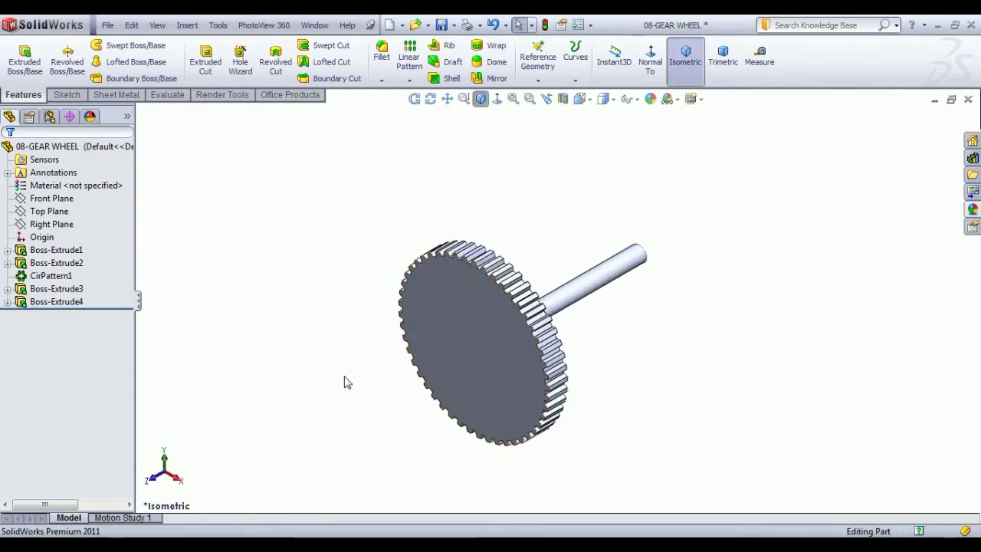
click(38, 301)
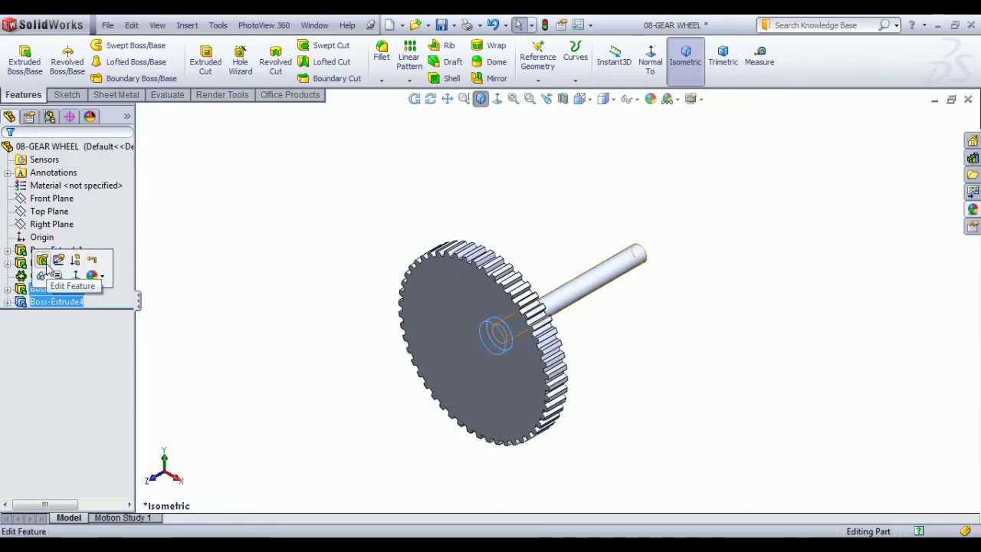
click(44, 262)
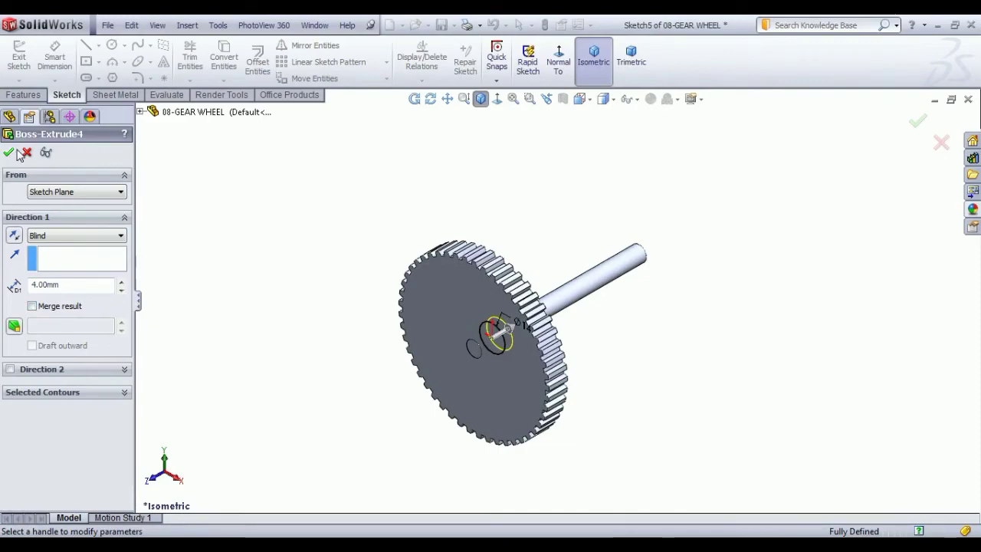
key(Return)
mouse_move(426, 408)
middle_down()
mouse_move(344, 411)
mouse_move(485, 293)
middle_up()
click(485, 293)
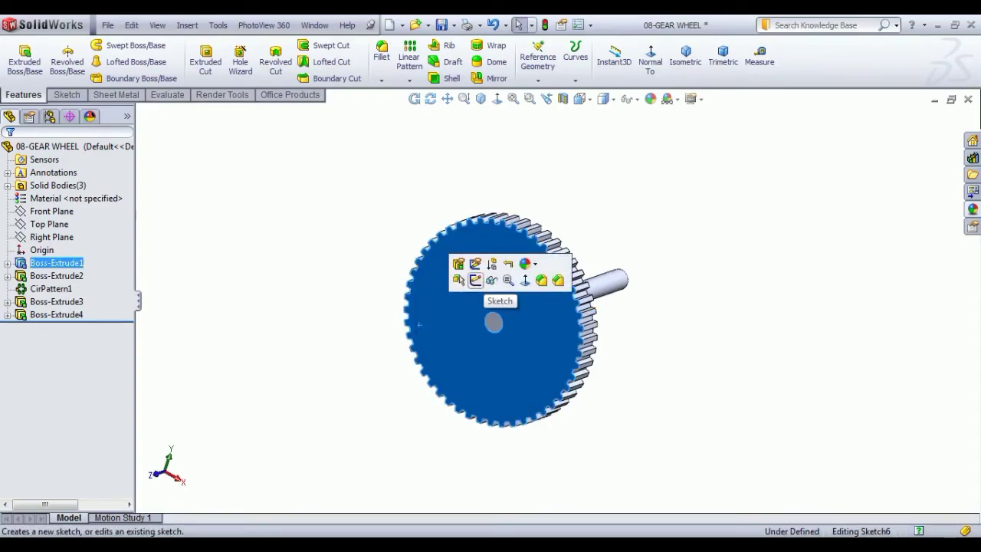
Step: Start a sketch on the gear face, viewed Normal To, and draw a circle left of the origin
click(475, 281)
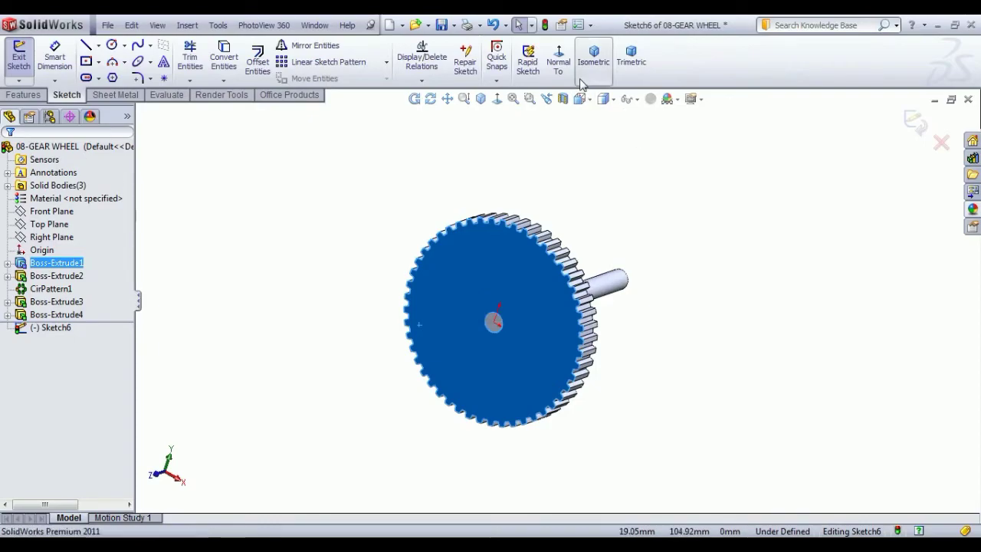
click(559, 55)
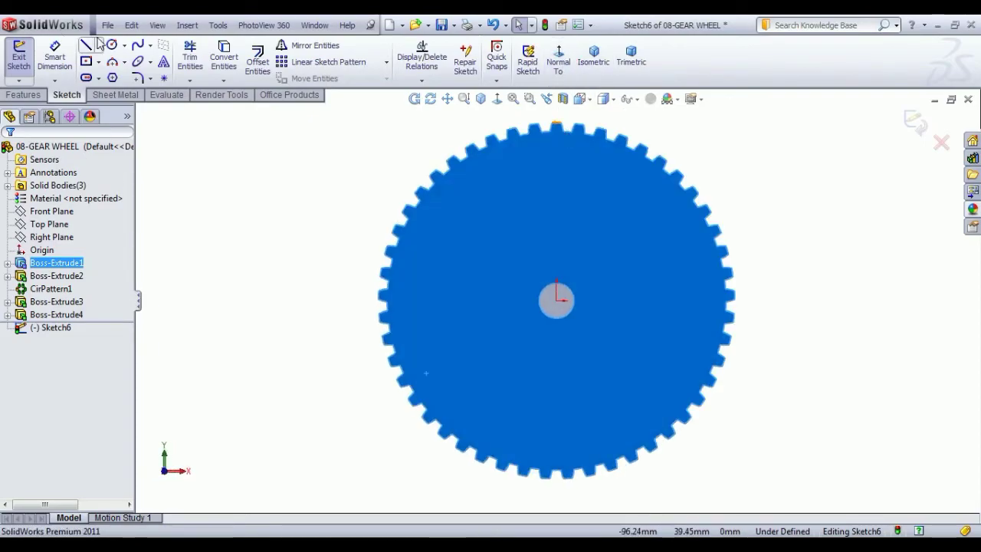
click(112, 45)
click(500, 302)
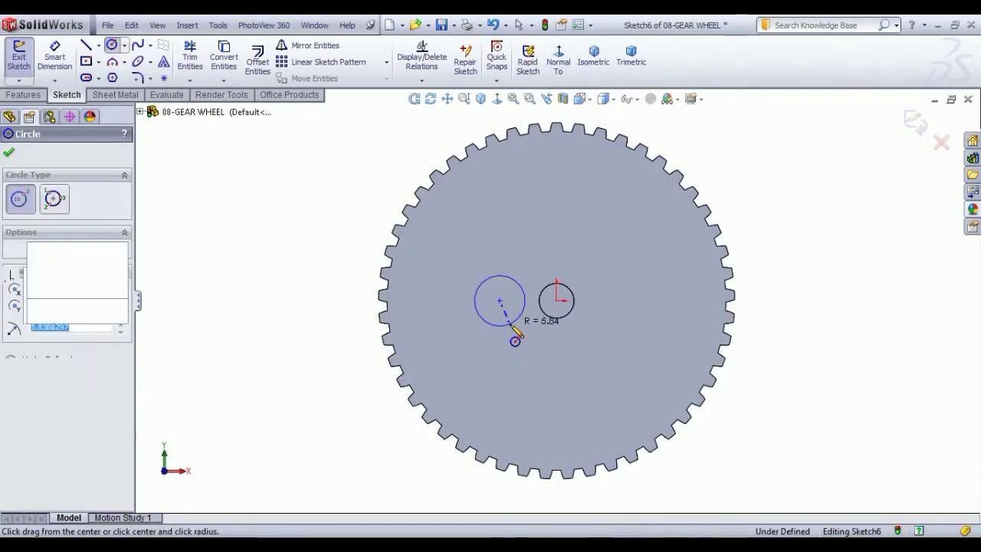
click(512, 324)
Step: Dimension the circle to Ø10 with its centre 12 mm from the origin
click(54, 55)
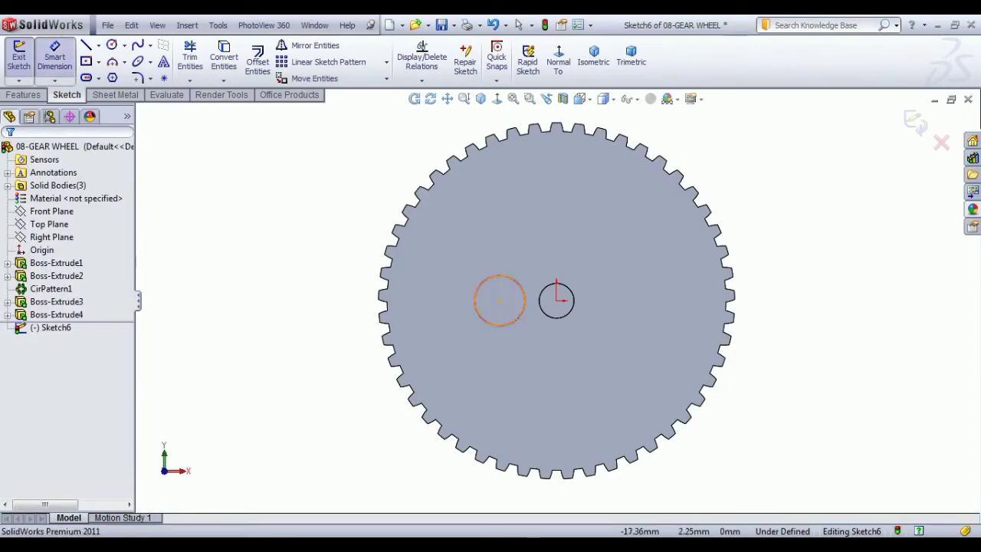
click(511, 284)
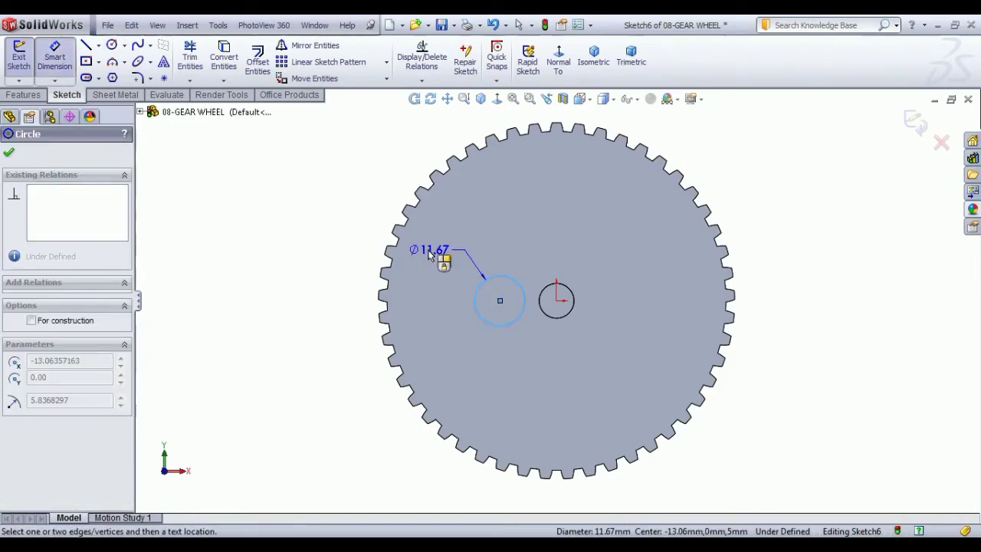
click(429, 253)
text(10)
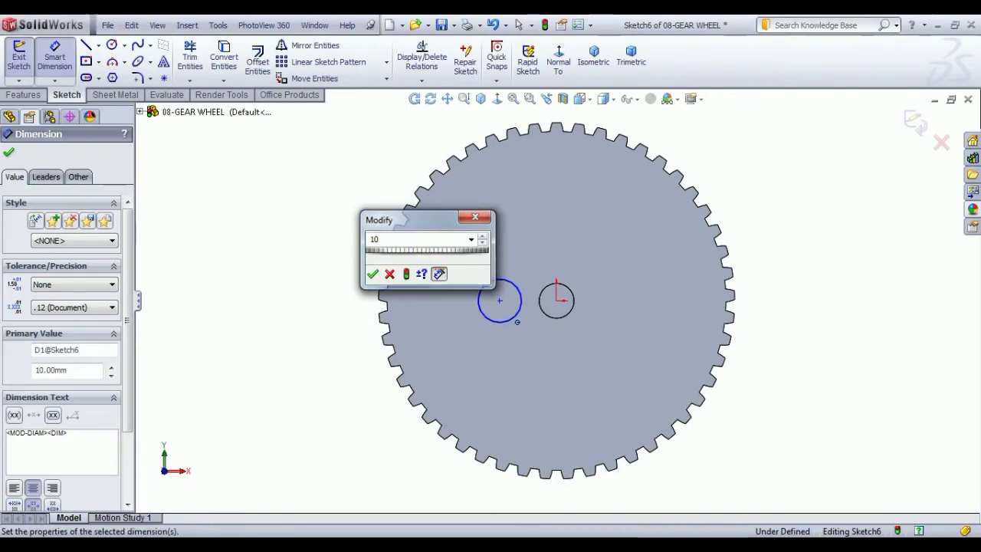
key(Return)
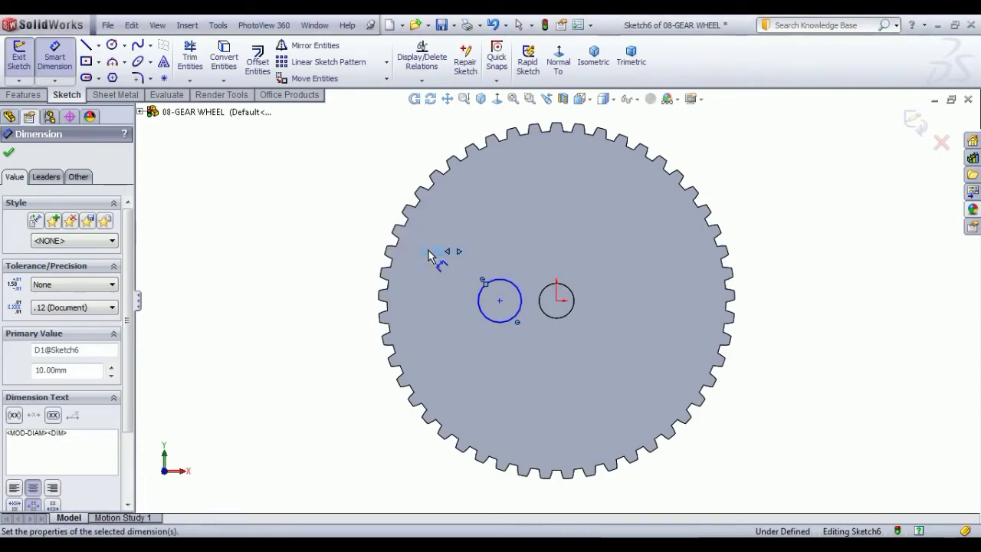
key(Escape)
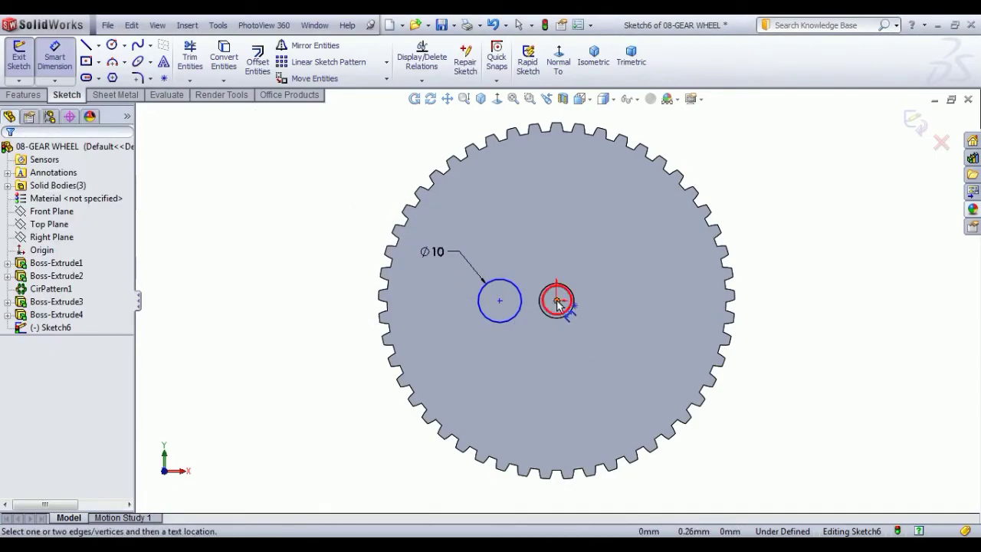
click(557, 301)
click(500, 302)
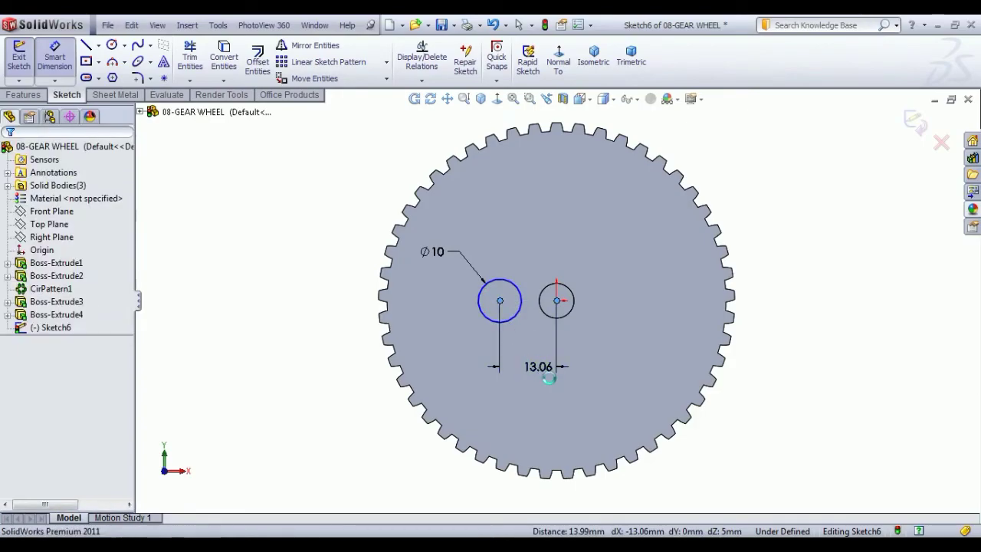
click(552, 372)
text(12)
key(Return)
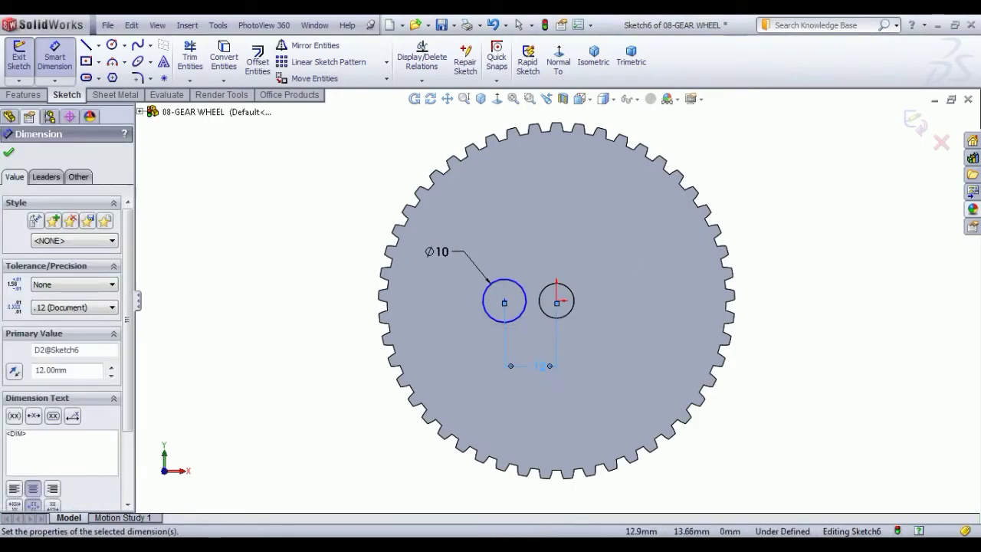
Step: Make the circle centre Horizontal with the origin and exit the sketch
right_click(613, 241)
click(628, 250)
click(504, 301)
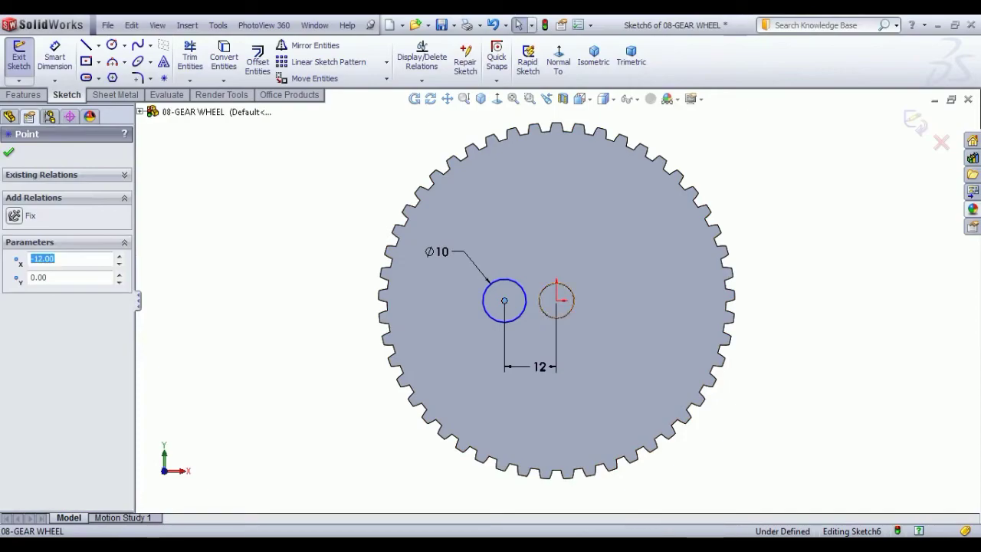
ctrl+click(556, 300)
click(606, 254)
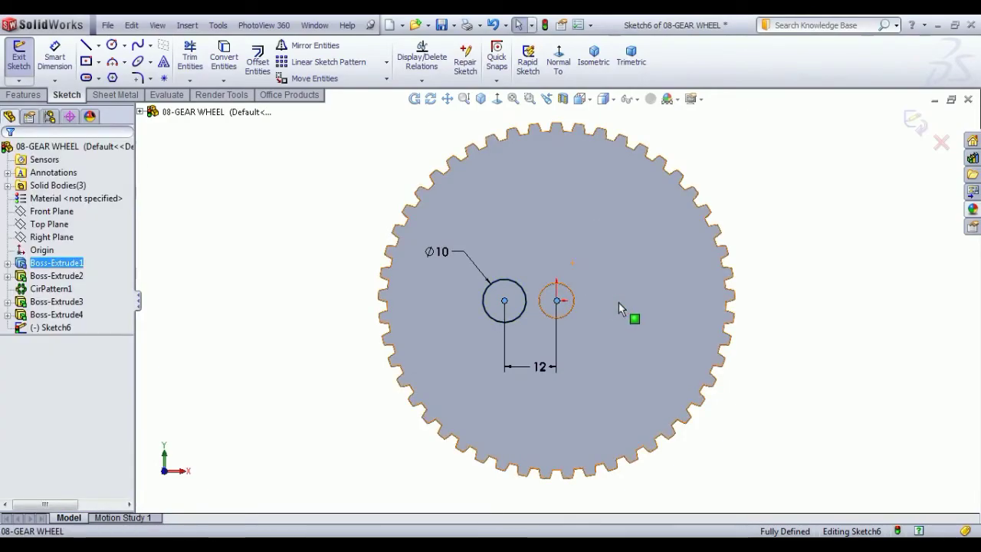
click(619, 302)
click(890, 310)
click(19, 57)
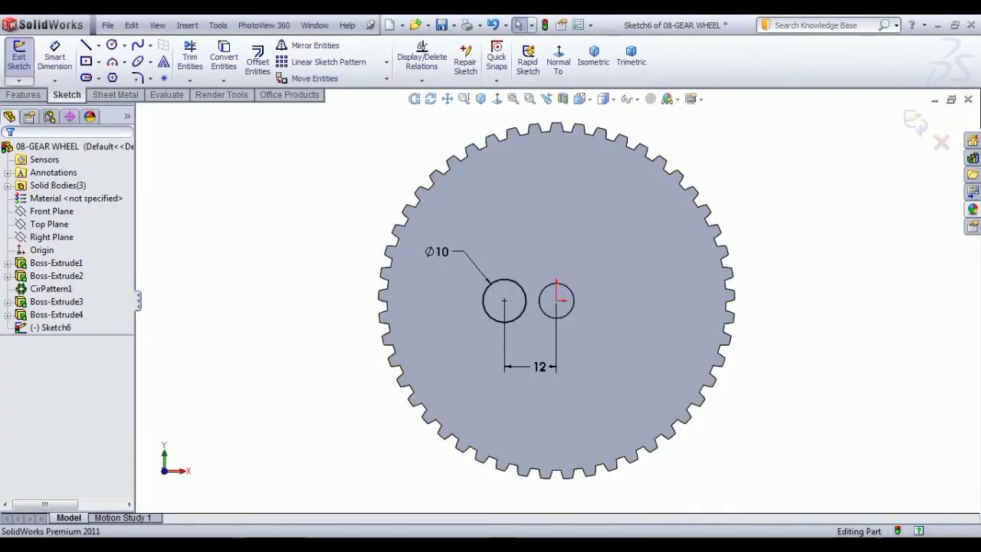
Step: Extrude the Ø10 offset circle 3.5 mm Blind into a short cylindrical boss
click(34, 65)
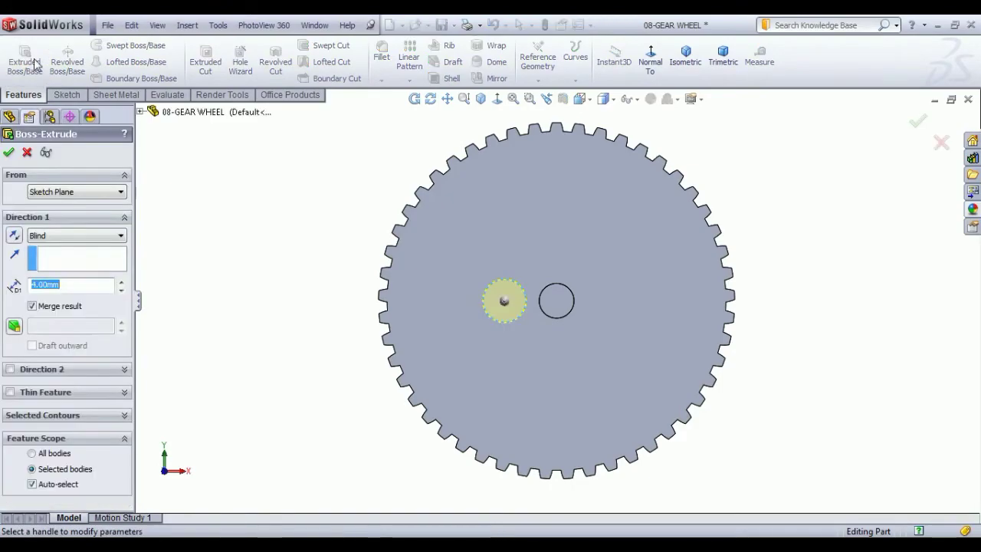
click(685, 58)
text(9.5)
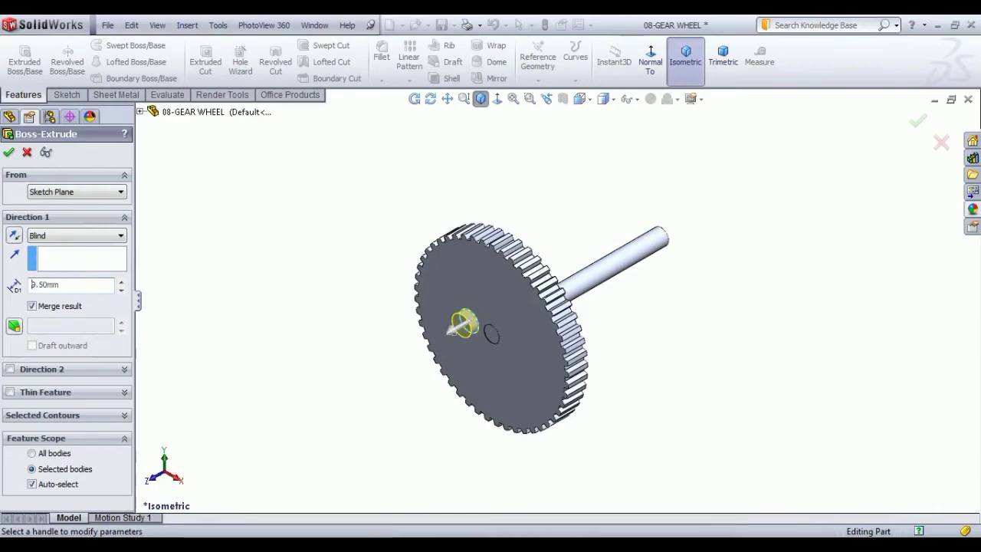
click(8, 152)
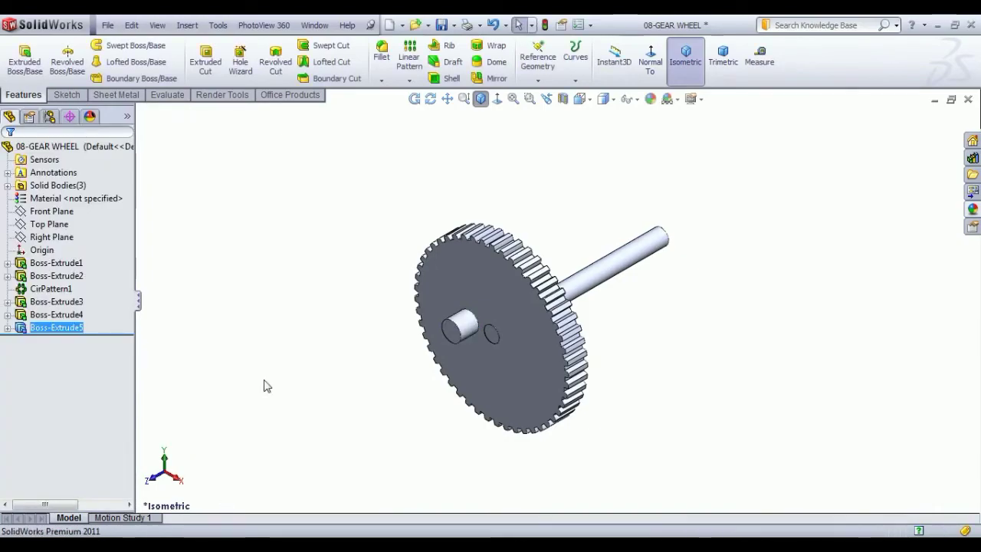
click(452, 329)
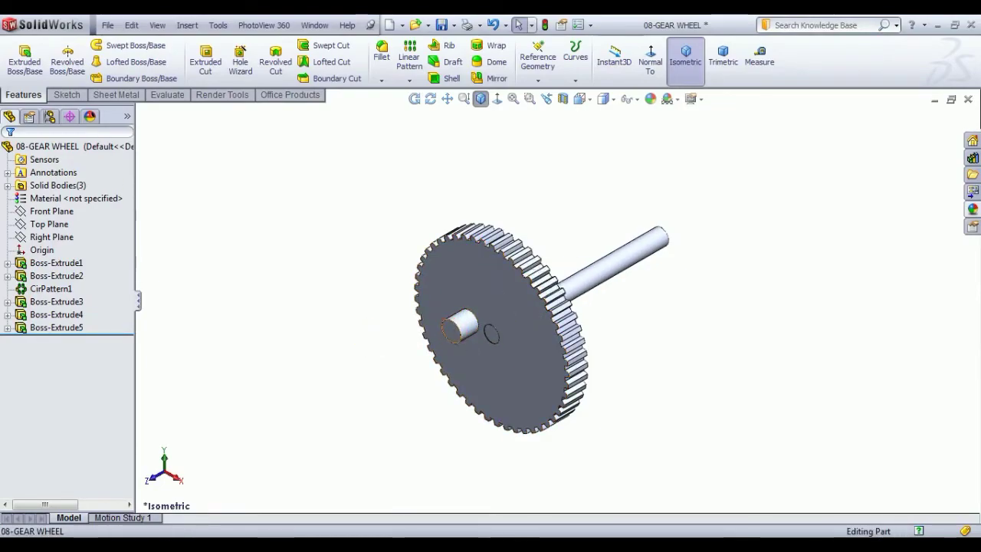
Step: Sketch a Ø6 circle on the boss end face and exit the sketch
click(491, 285)
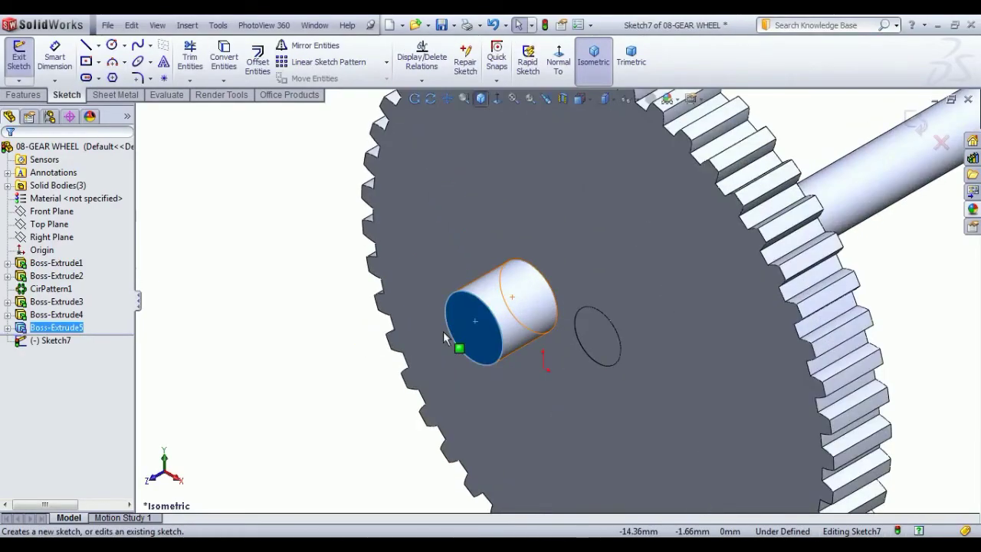
click(113, 48)
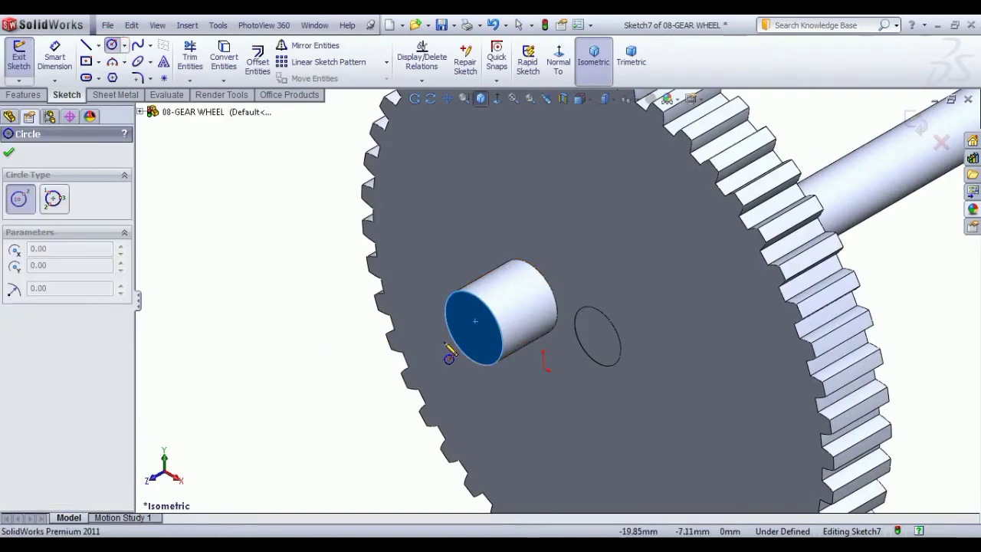
click(473, 327)
click(490, 345)
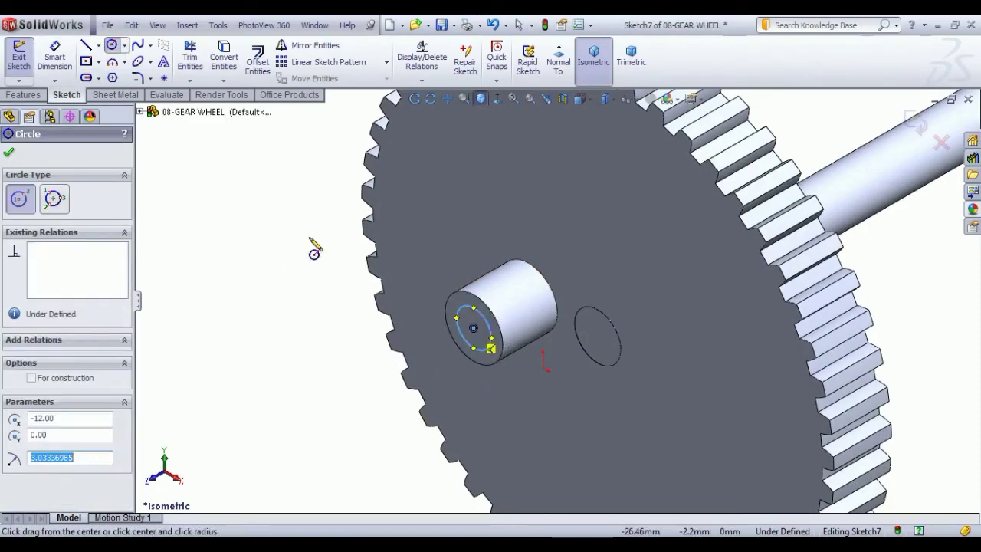
click(55, 57)
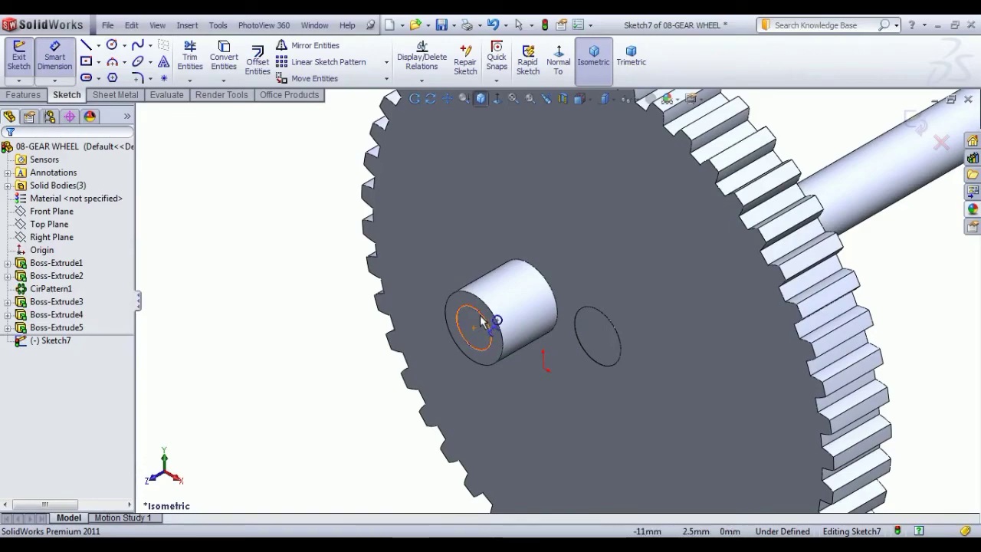
click(488, 317)
click(278, 246)
text(6)
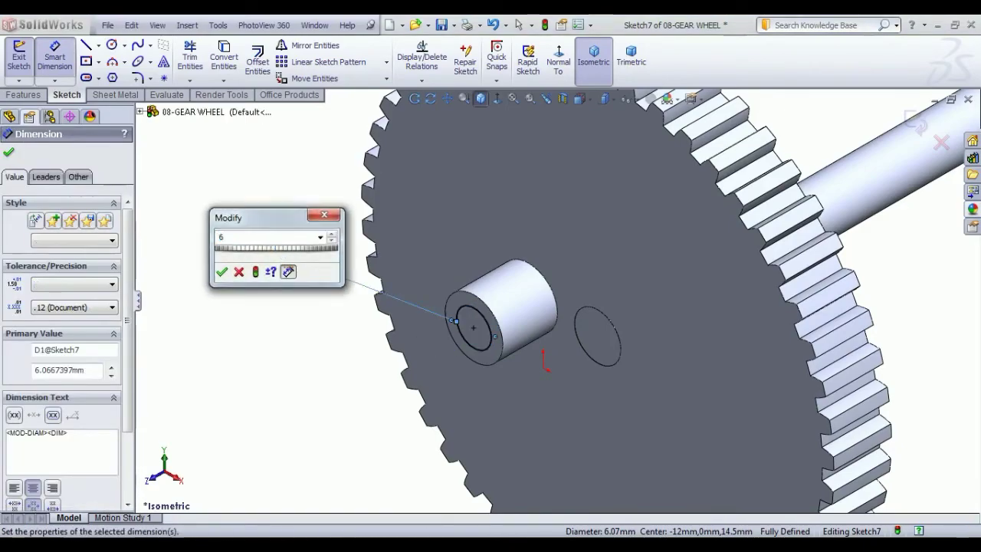
key(Return)
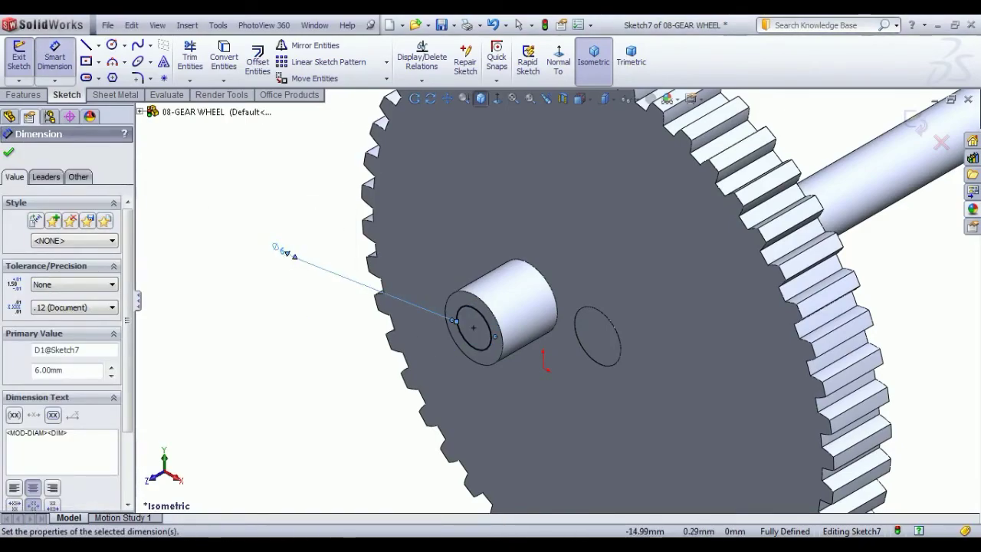
click(18, 58)
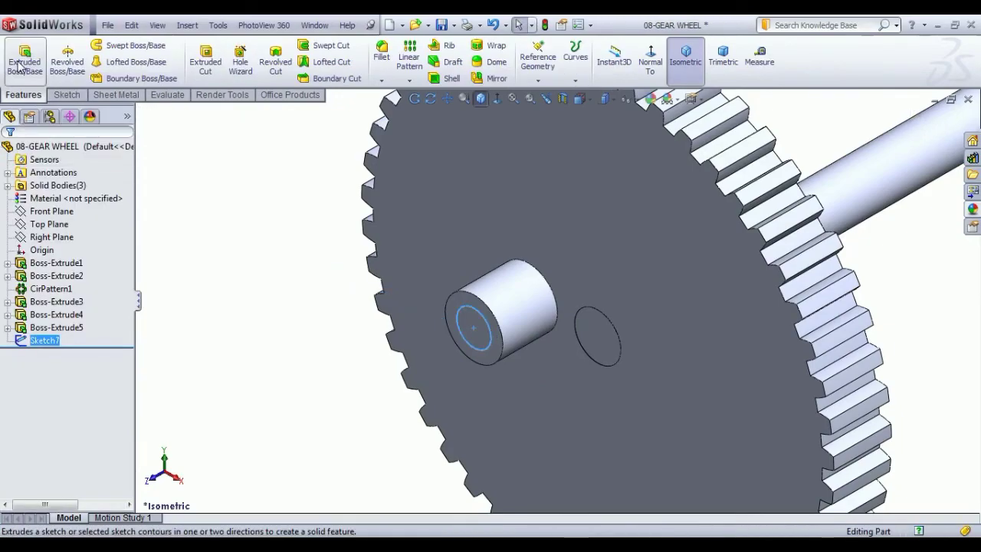
Step: Extrude the Ø6 circle 7.5 mm into a pin and recheck the feature
click(21, 61)
text(7.5)
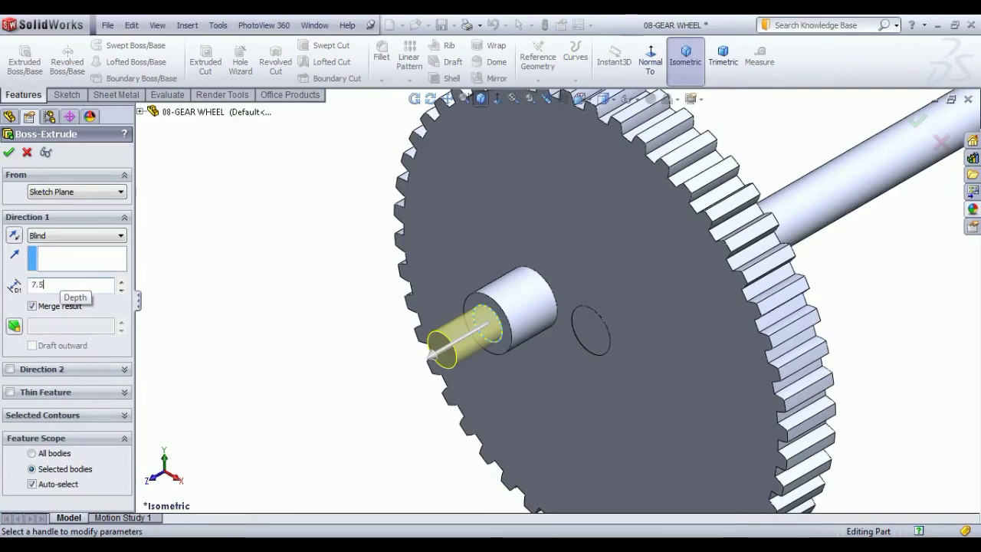
key(Return)
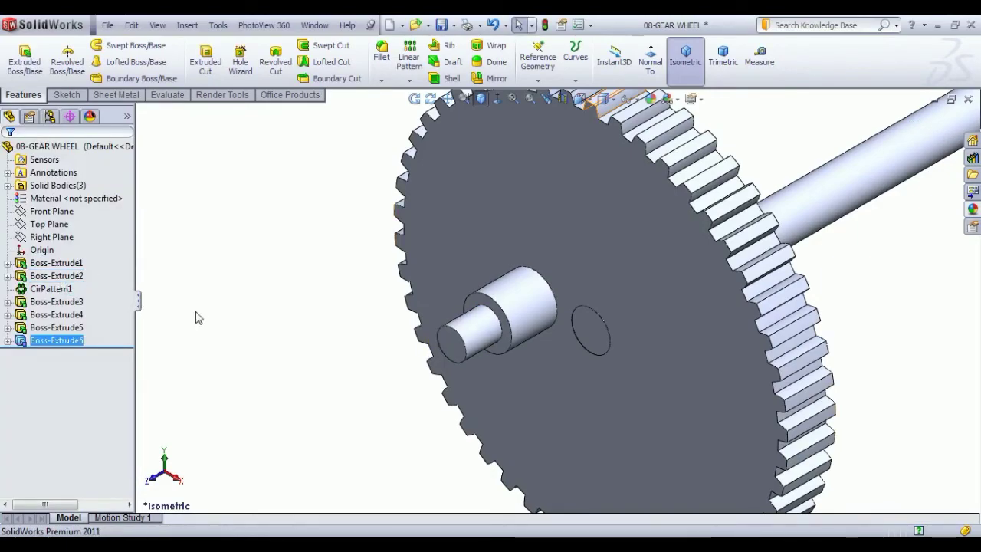
click(56, 340)
click(107, 305)
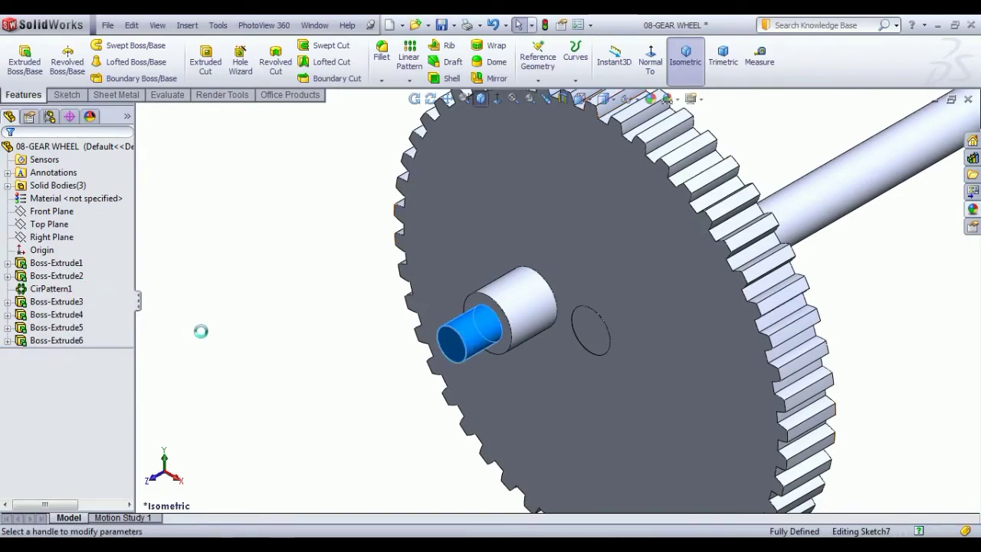
click(8, 154)
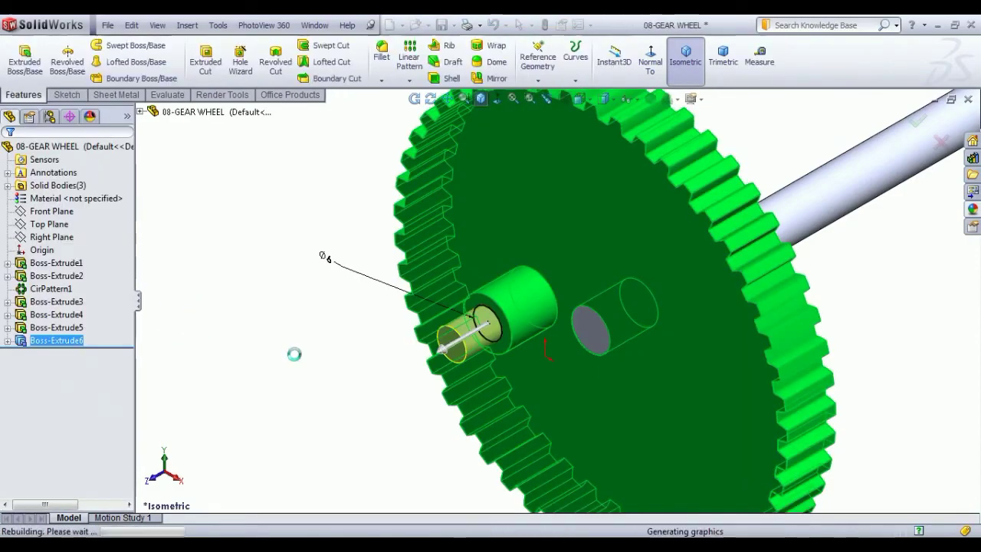
Step: Start a new sketch on the gear's front face, viewed straight on
key(z)
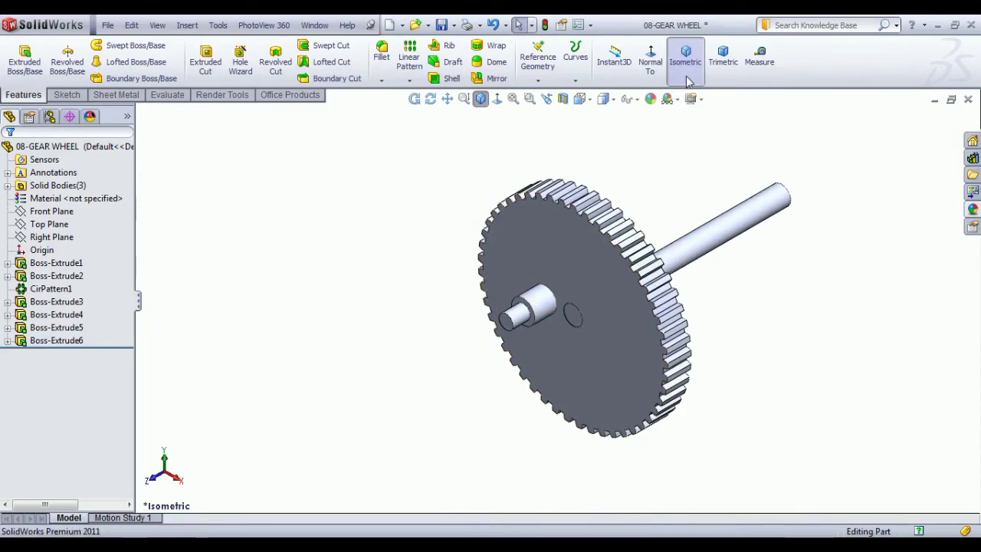
click(685, 57)
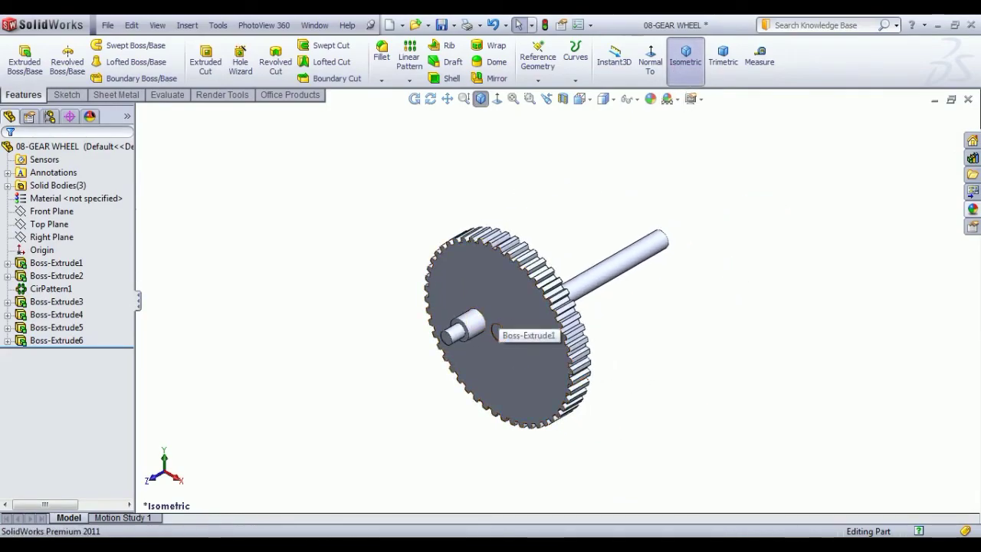
click(456, 280)
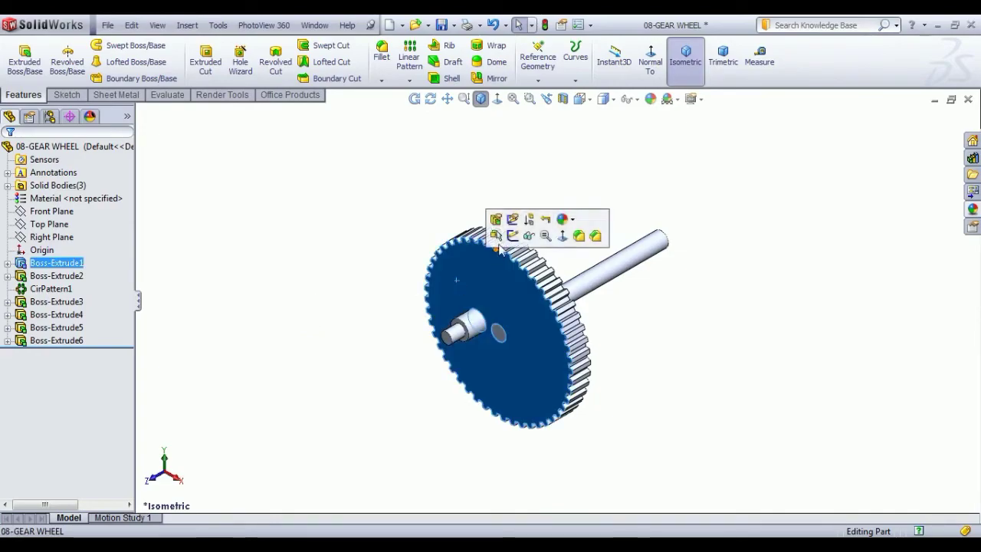
click(524, 242)
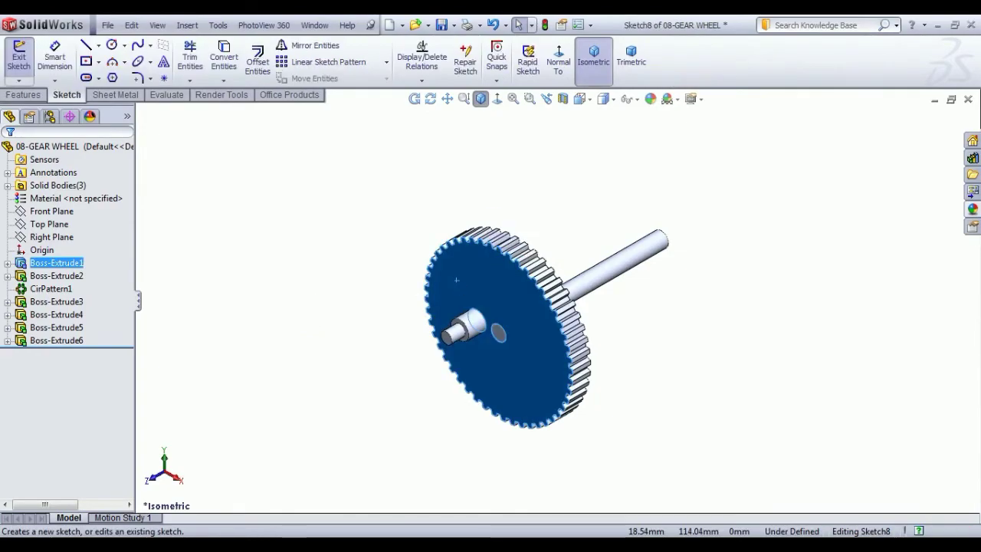
click(558, 60)
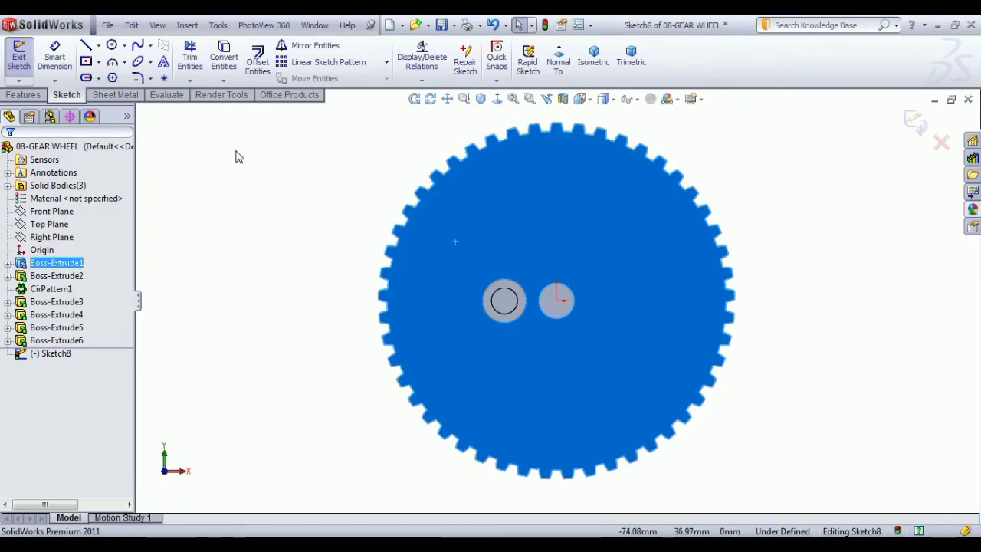
click(237, 204)
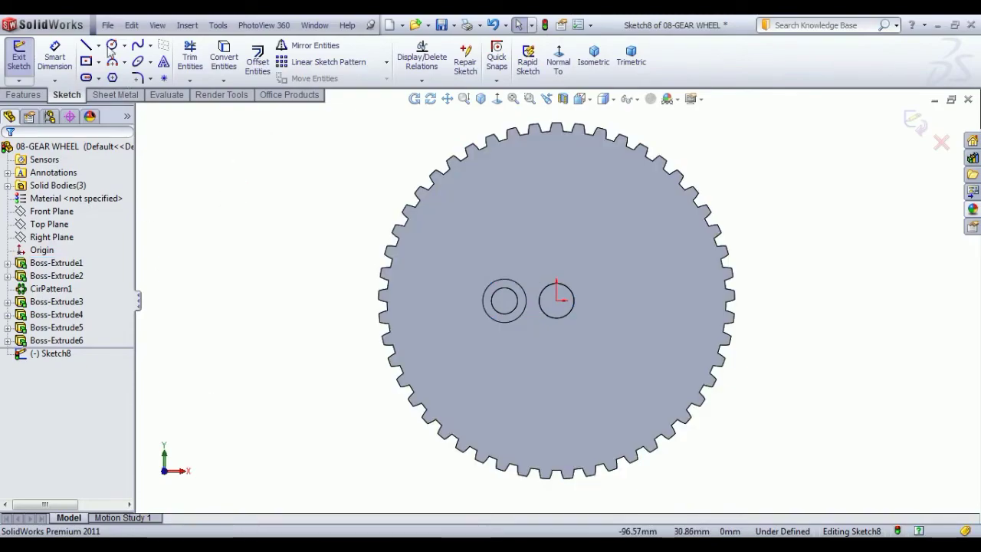
Step: Draw a circle centred on the origin and dimension it to Ø70
click(111, 45)
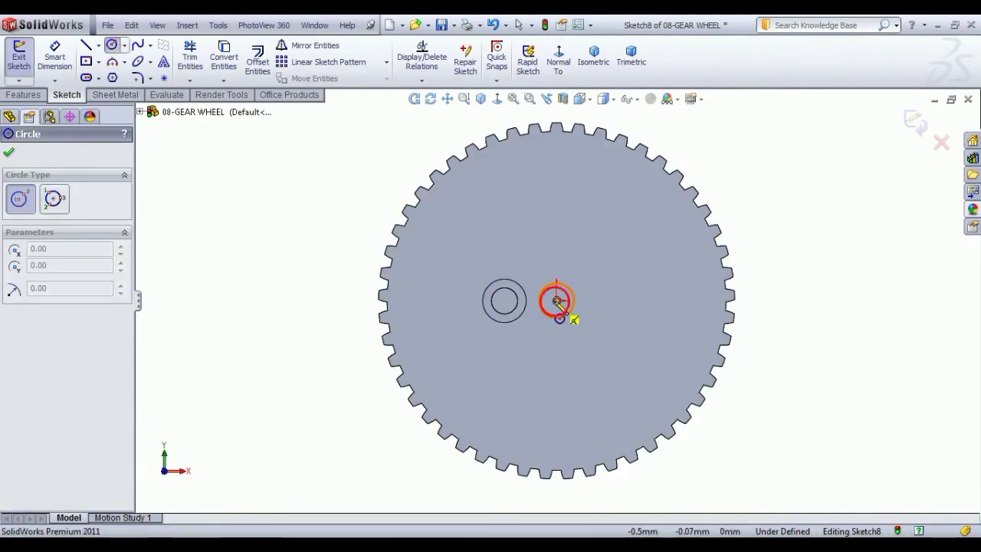
click(557, 300)
click(593, 388)
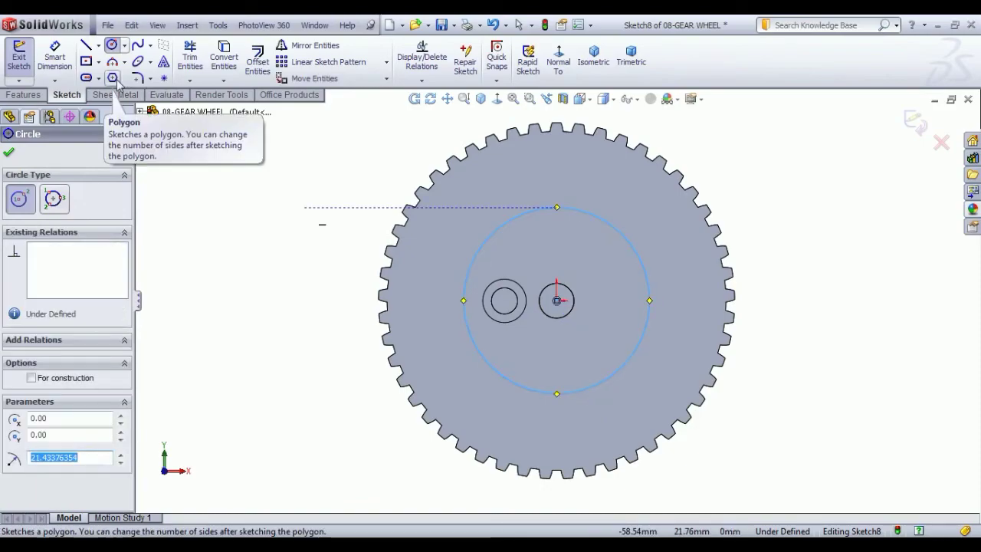
click(55, 55)
click(622, 230)
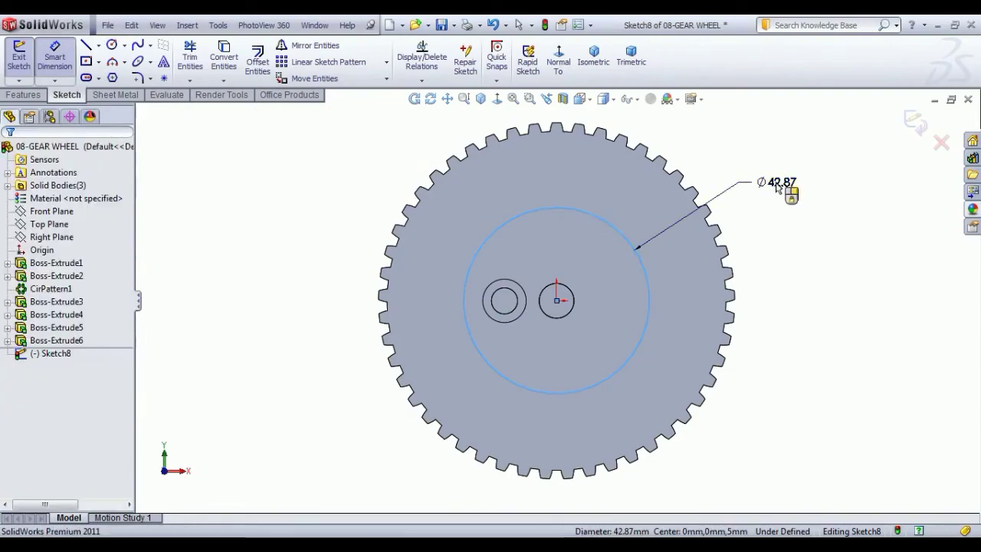
click(785, 193)
text(Ø70)
key(Return)
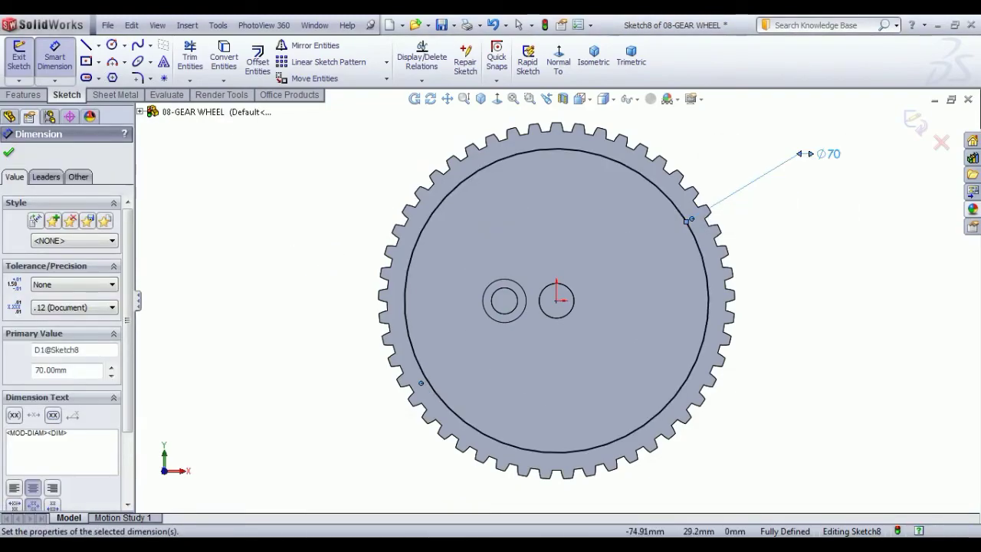
click(99, 46)
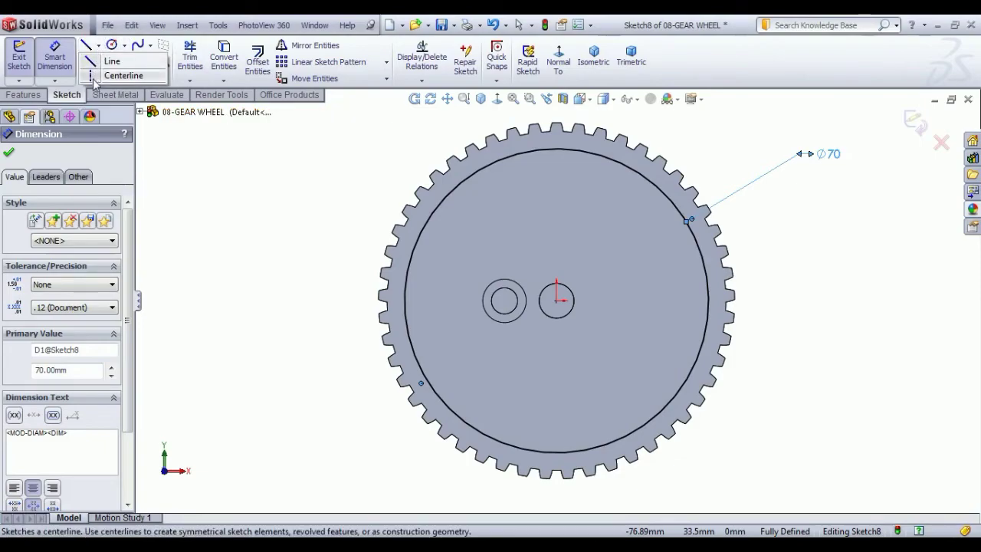
click(98, 62)
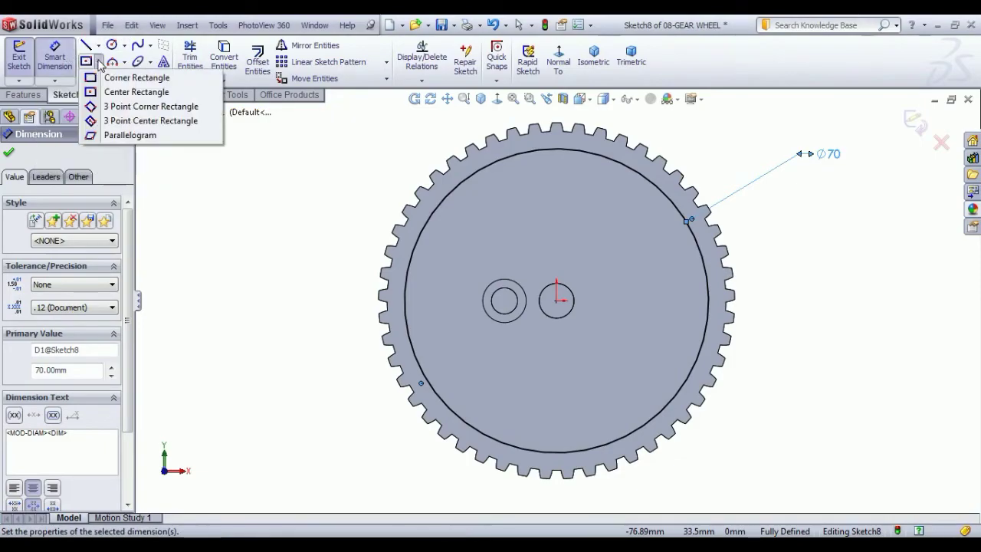
click(242, 196)
Step: Draw a three-point arc from the top of the Ø70 circle to its left side
click(112, 63)
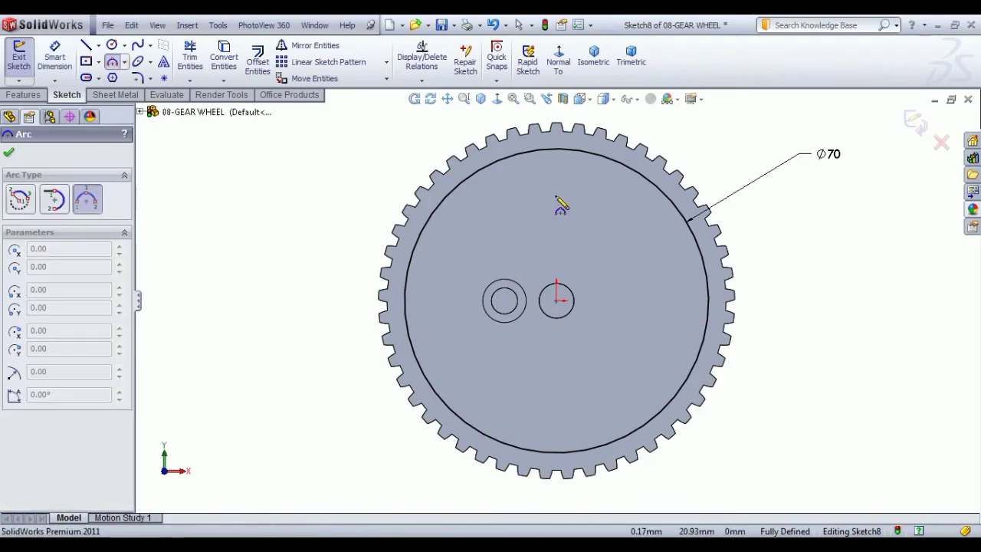
click(556, 148)
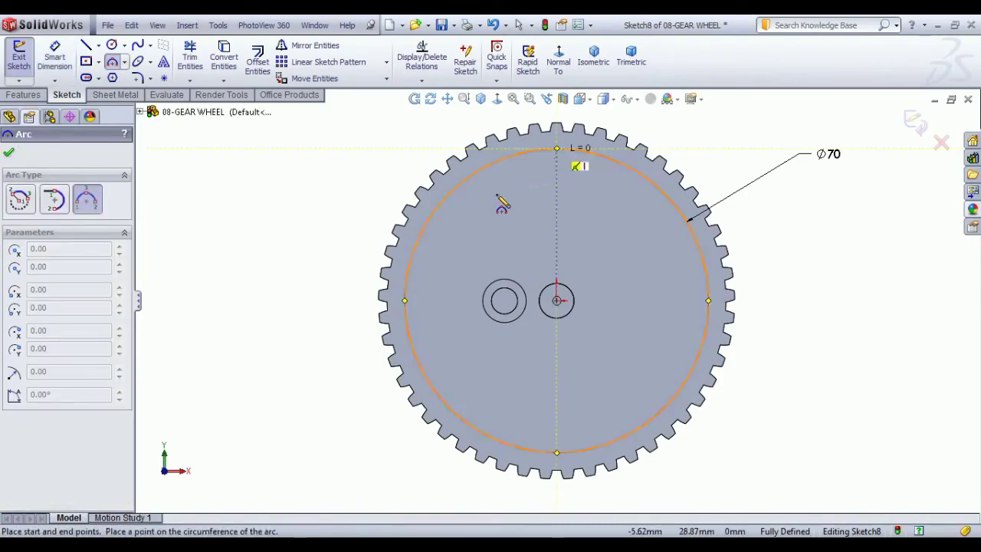
click(427, 228)
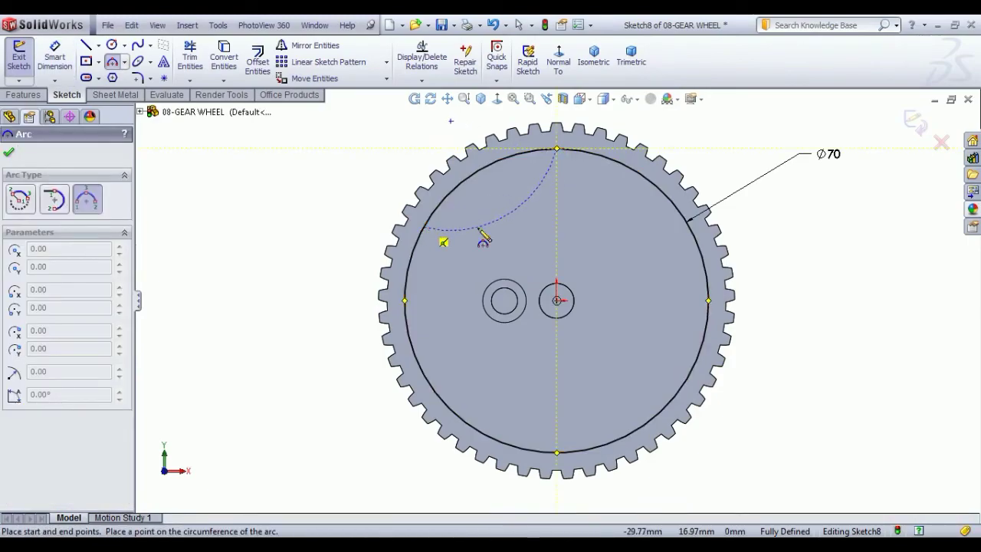
click(502, 210)
right_click(363, 213)
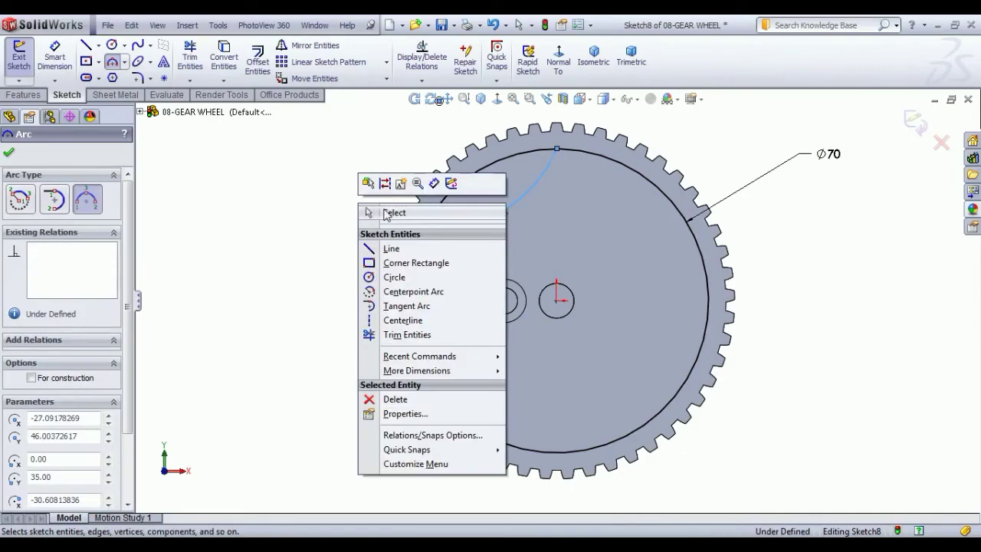
click(387, 213)
Step: Add a horizontal construction centerline through the gear centre
click(97, 46)
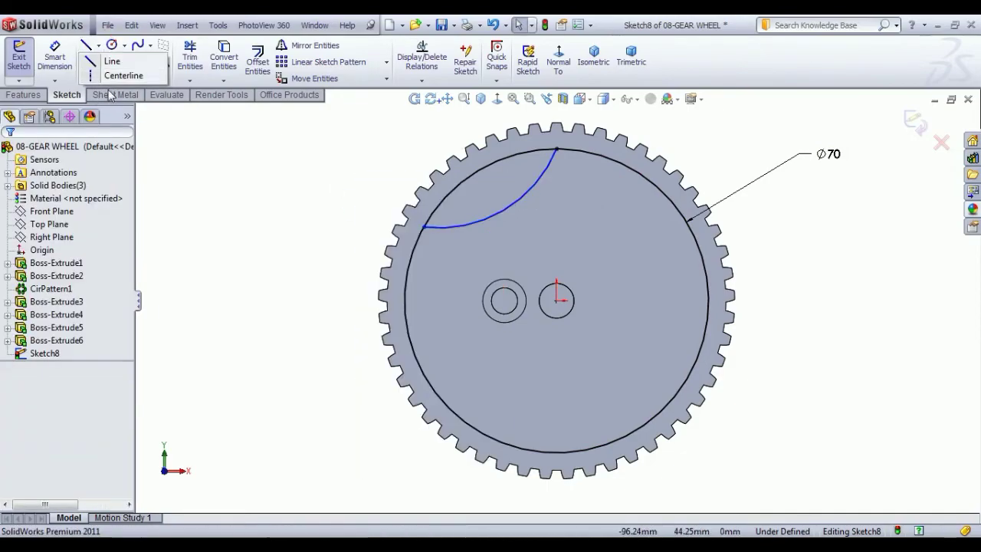
click(113, 77)
click(98, 46)
click(107, 61)
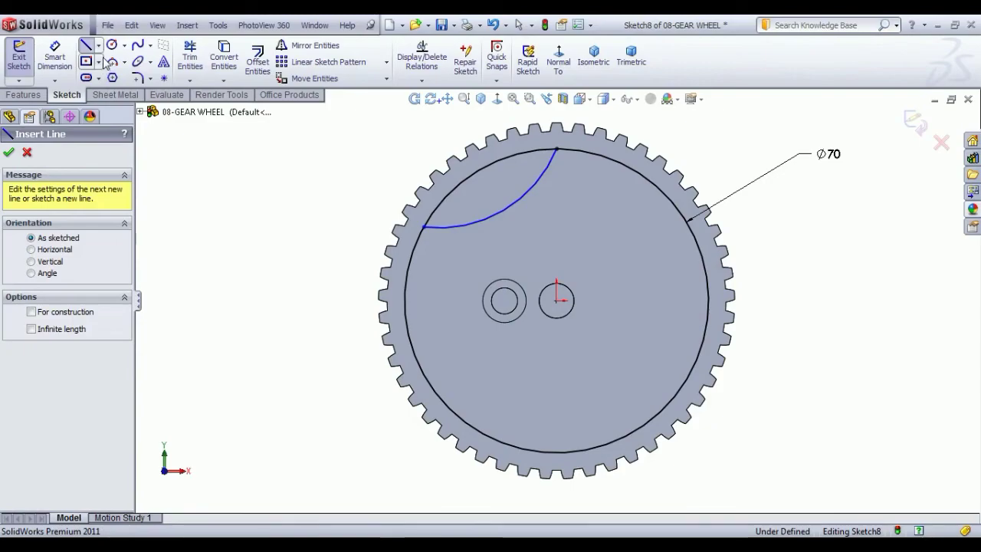
click(37, 311)
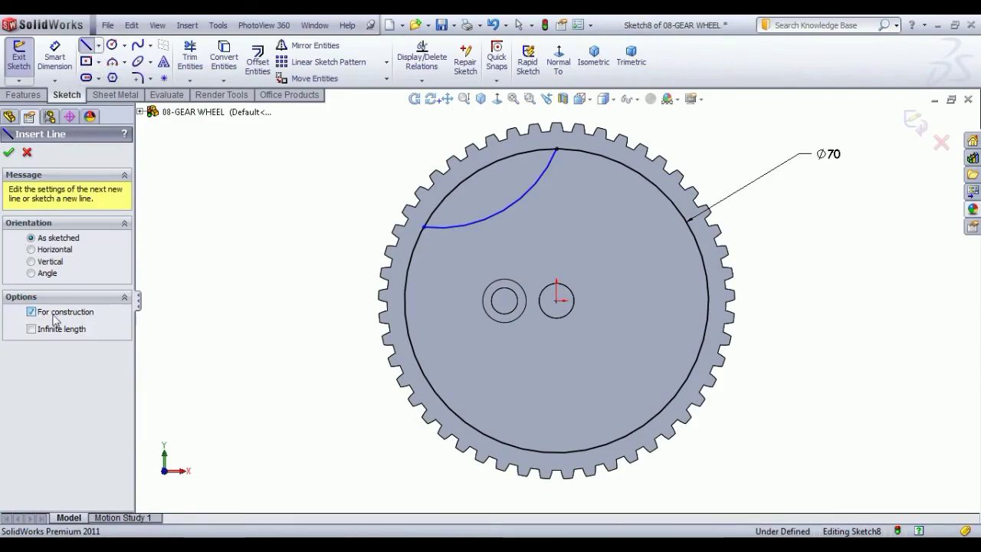
click(337, 300)
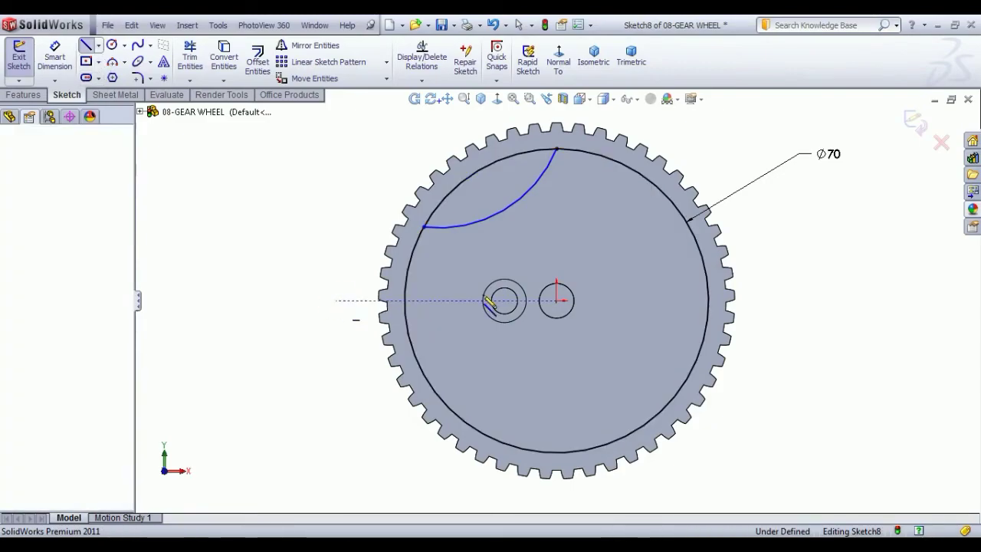
right_click(776, 205)
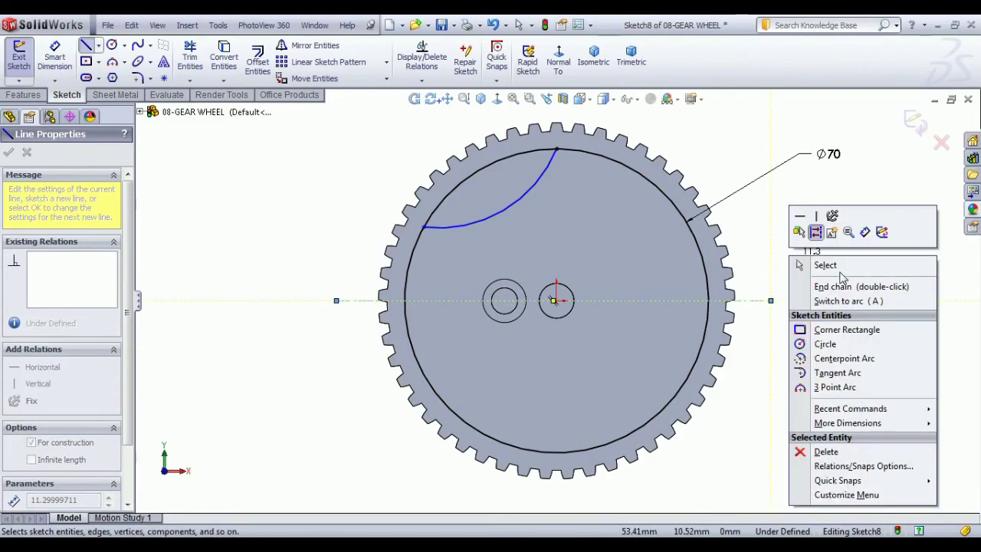
click(812, 208)
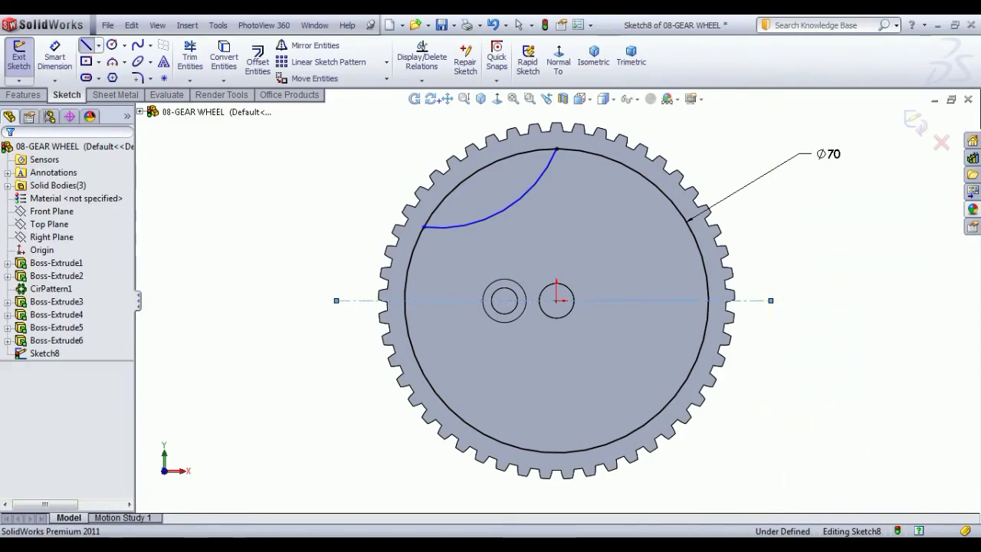
Step: Dimension the arc radius to 40 mm
click(54, 58)
click(504, 202)
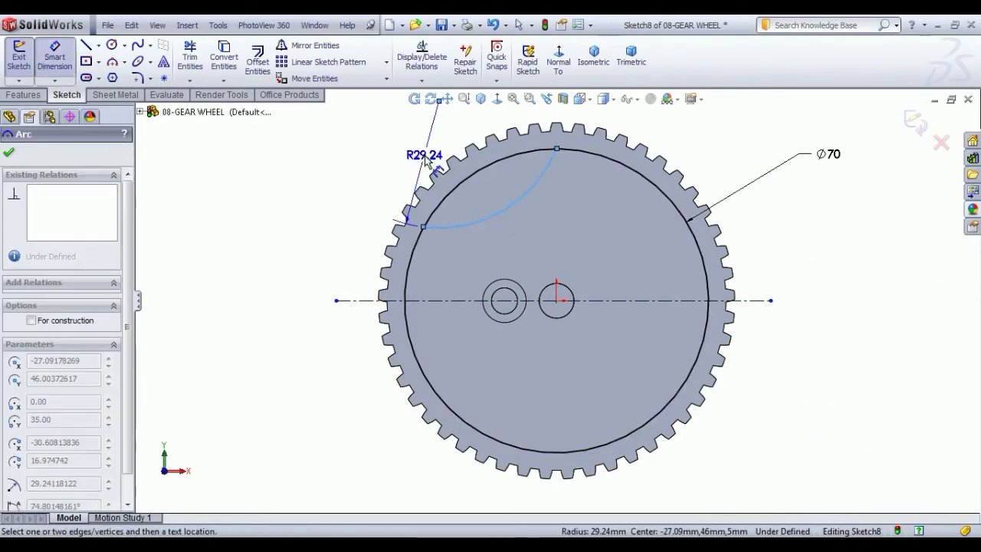
click(458, 146)
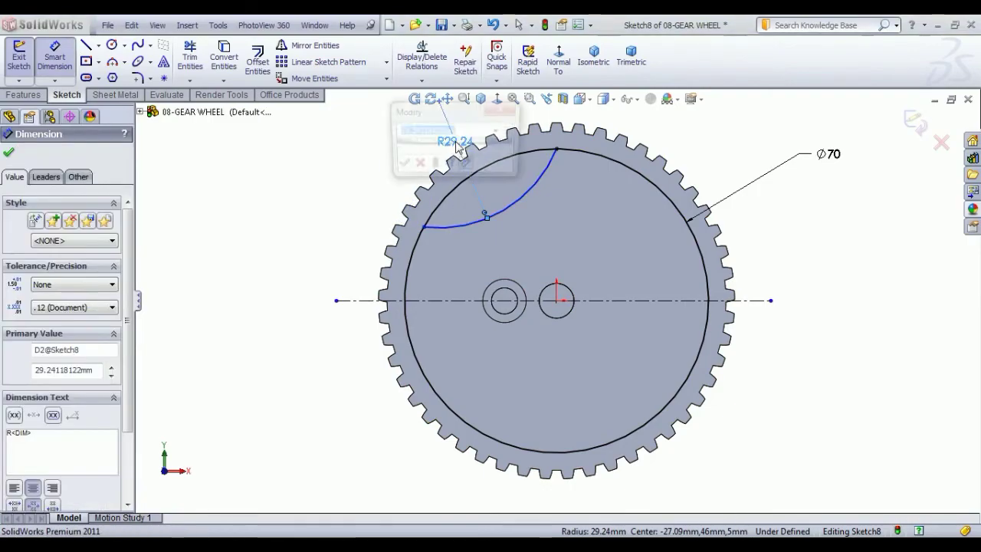
text(40)
key(Return)
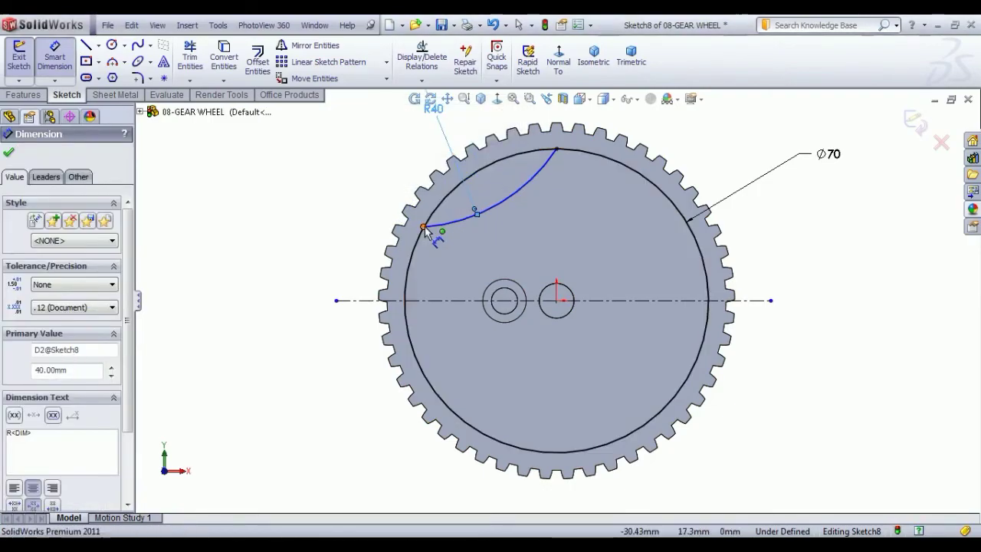
Step: Dimension the arc's left endpoint 10 mm above the centerline, fully defining the sketch
click(423, 226)
click(355, 300)
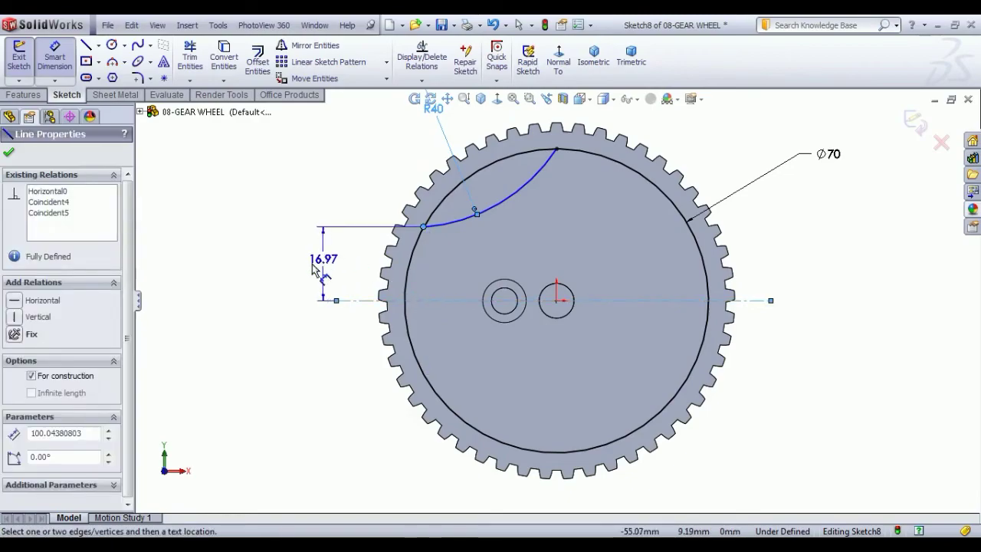
click(297, 263)
text(1)
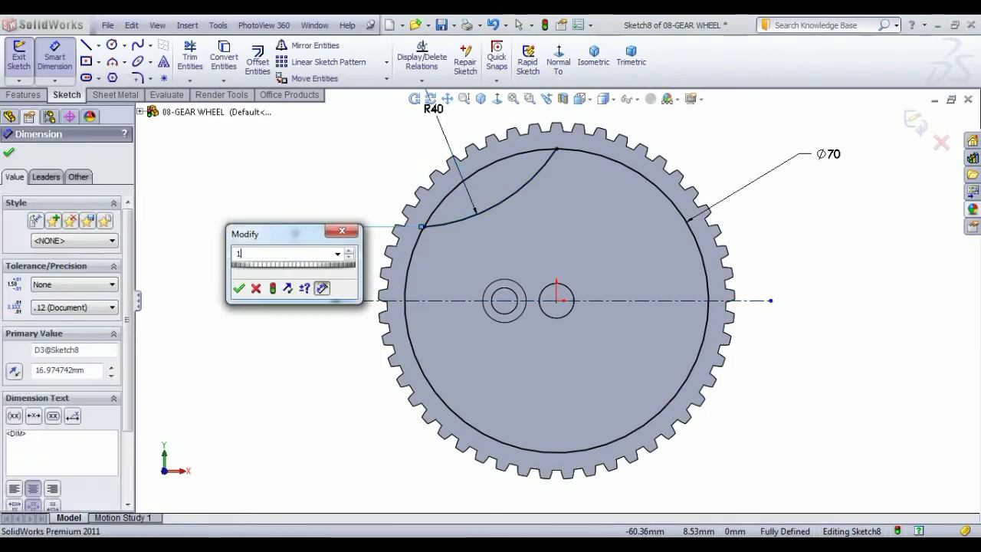
text(0)
key(Return)
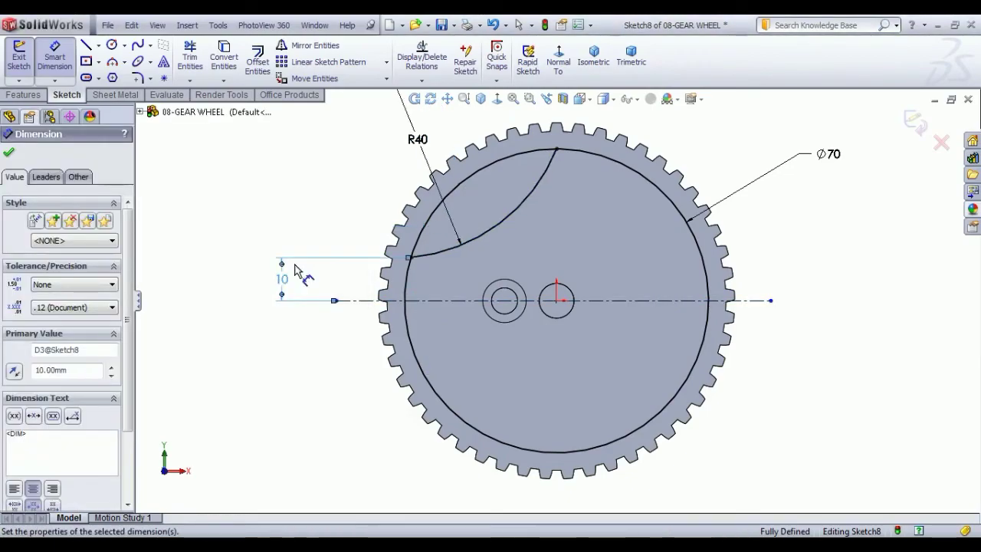
right_click(255, 191)
click(274, 196)
click(273, 196)
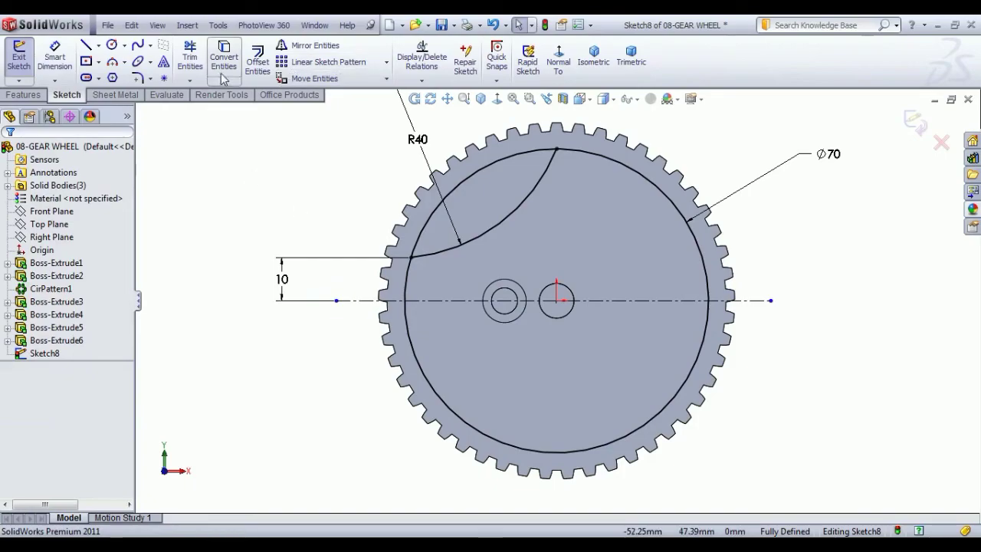
Step: Mirror the R40 arc about the horizontal centerline
click(336, 51)
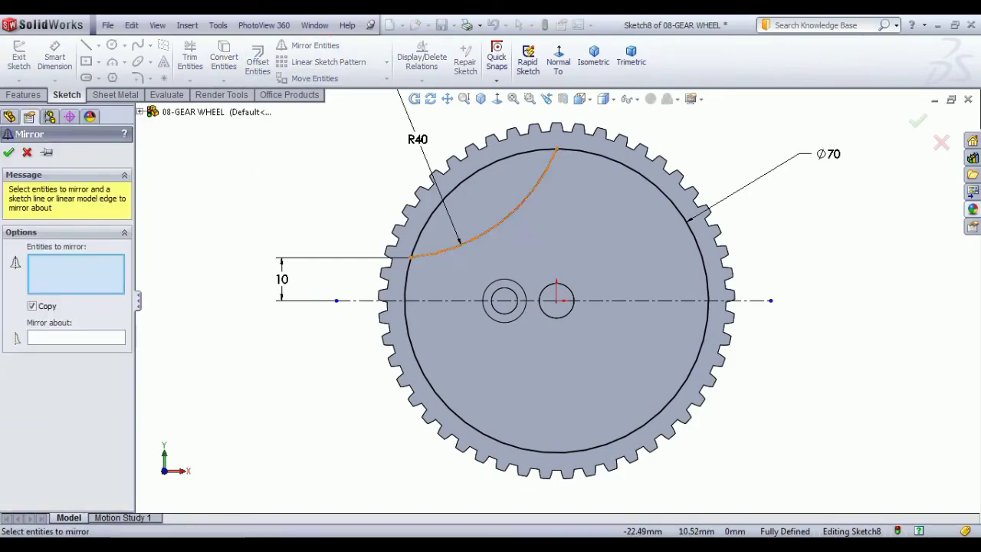
click(457, 241)
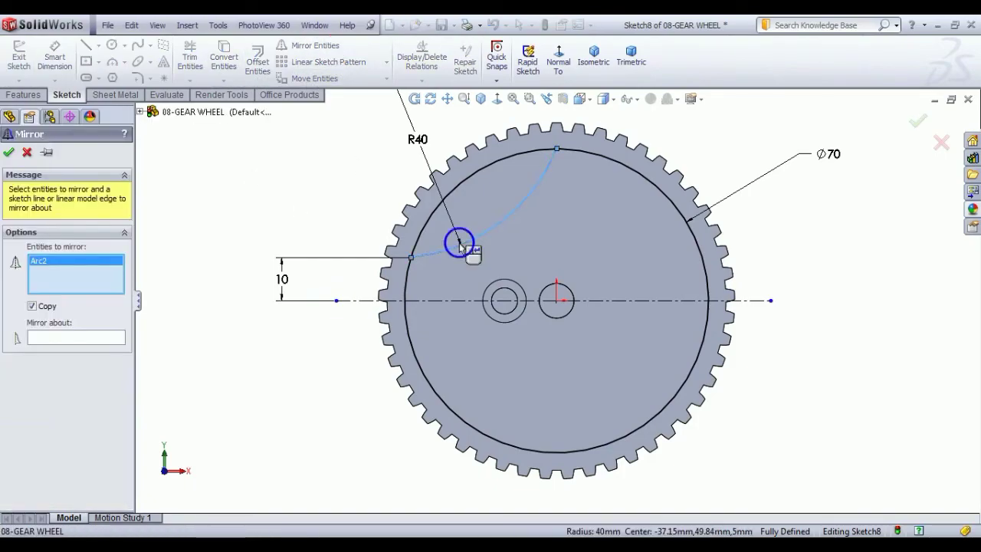
click(454, 301)
click(8, 153)
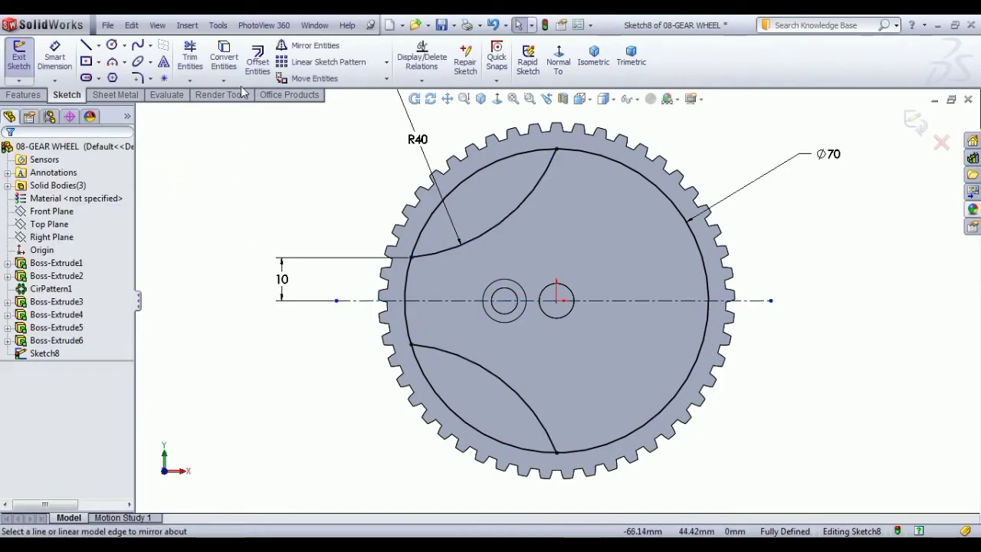
Step: Power-trim the unwanted circle portions, leaving two lens-shaped outlines
click(190, 57)
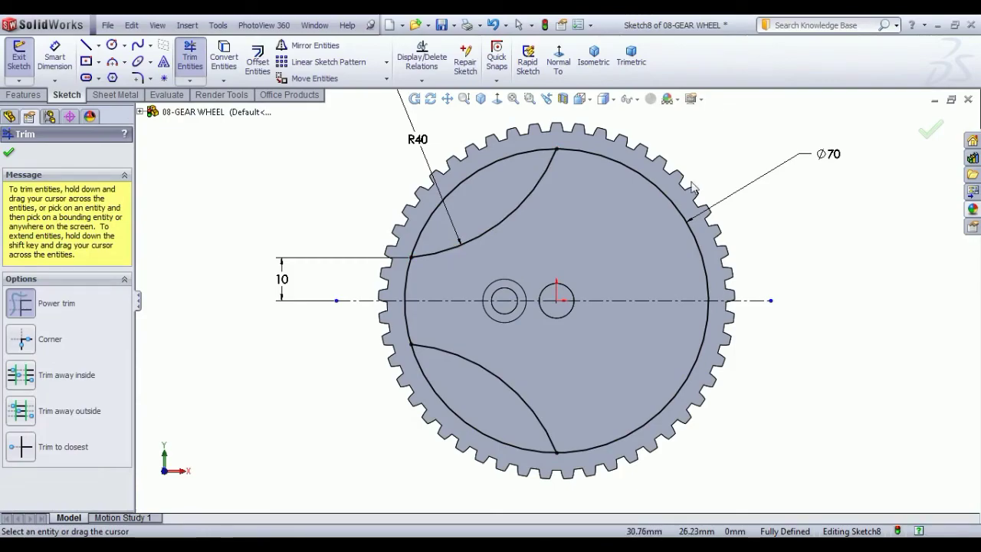
drag(697, 180, 643, 202)
drag(682, 369, 406, 331)
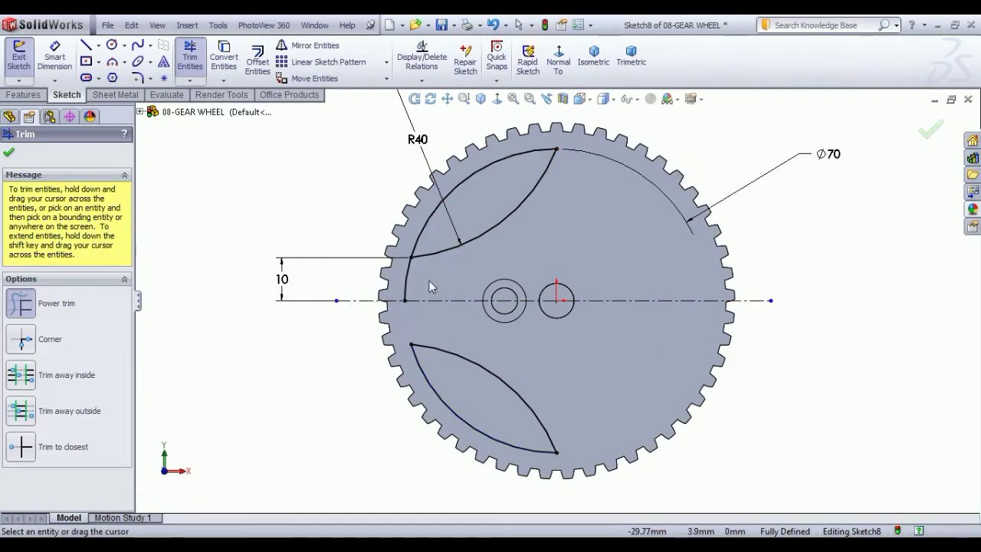
right_click(297, 172)
click(335, 179)
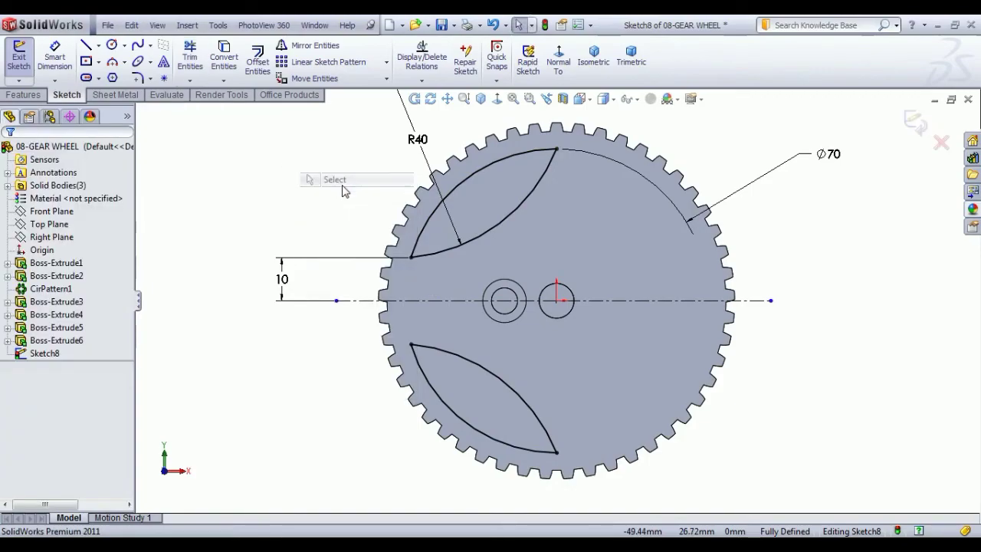
Step: Extrude-cut the two lens profiles Up To Surface at the gear face and inspect the openings
click(18, 56)
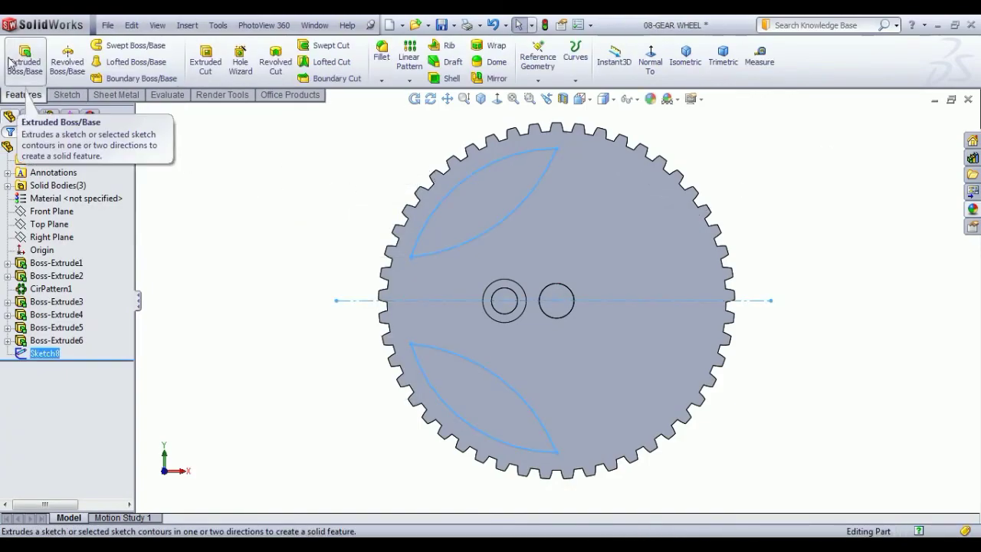
click(205, 58)
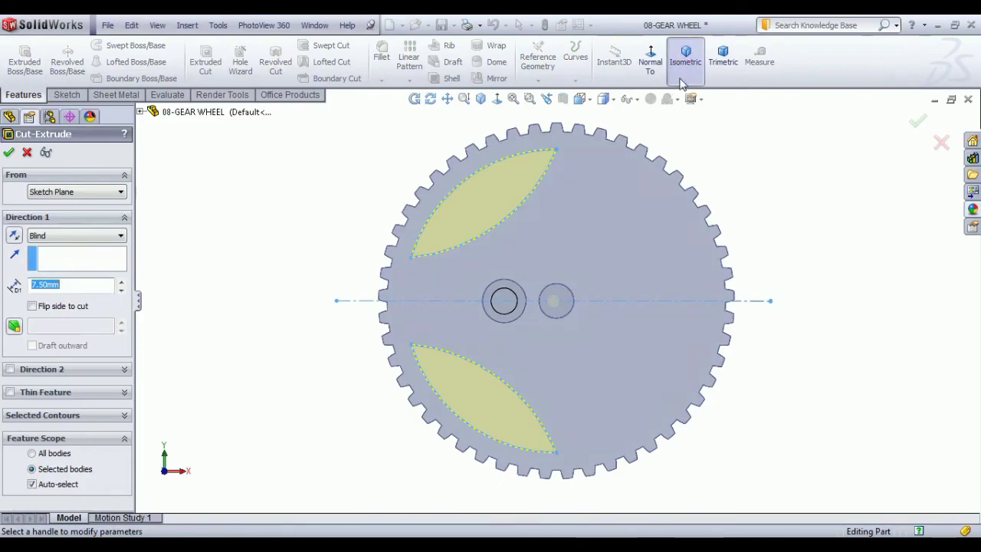
click(684, 57)
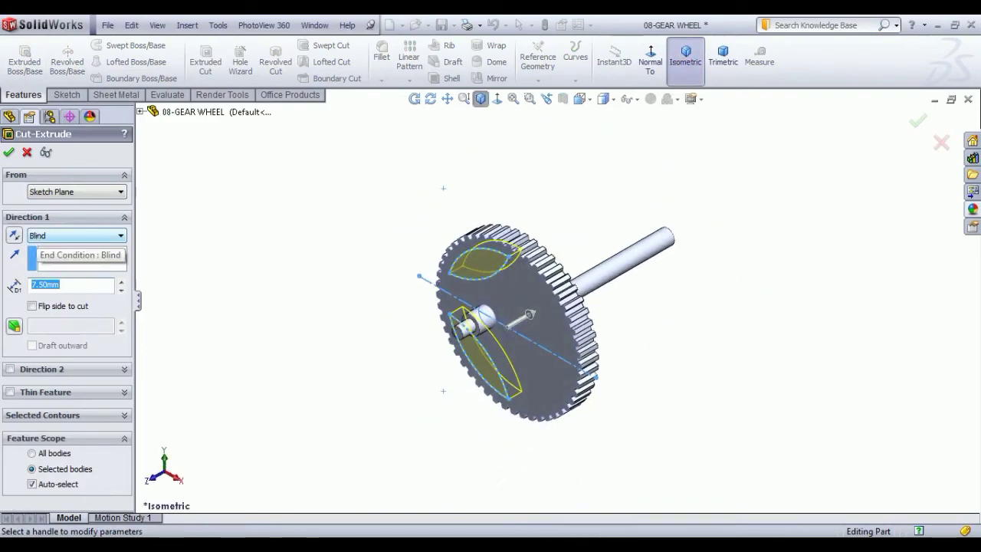
middle_drag(394, 306, 487, 284)
click(77, 235)
click(490, 299)
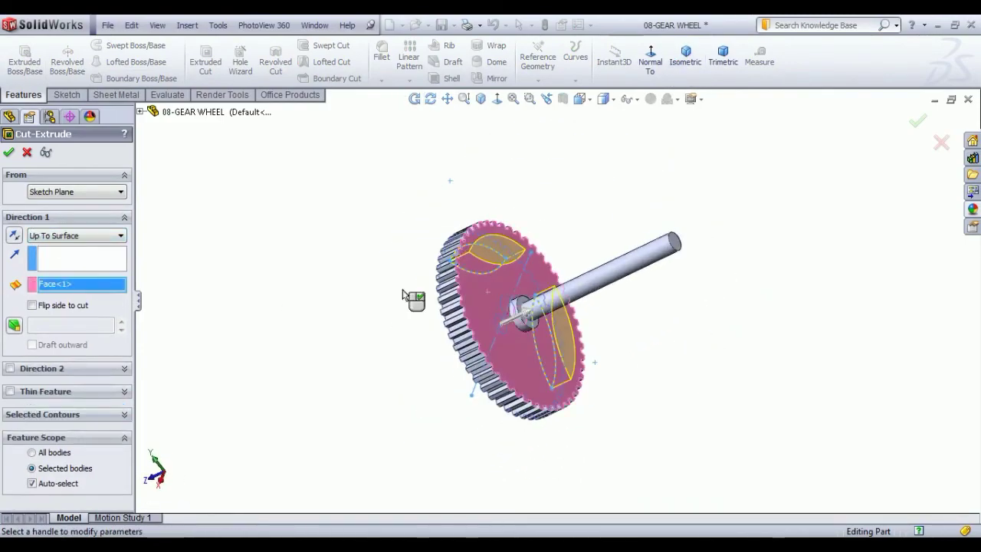
key(Return)
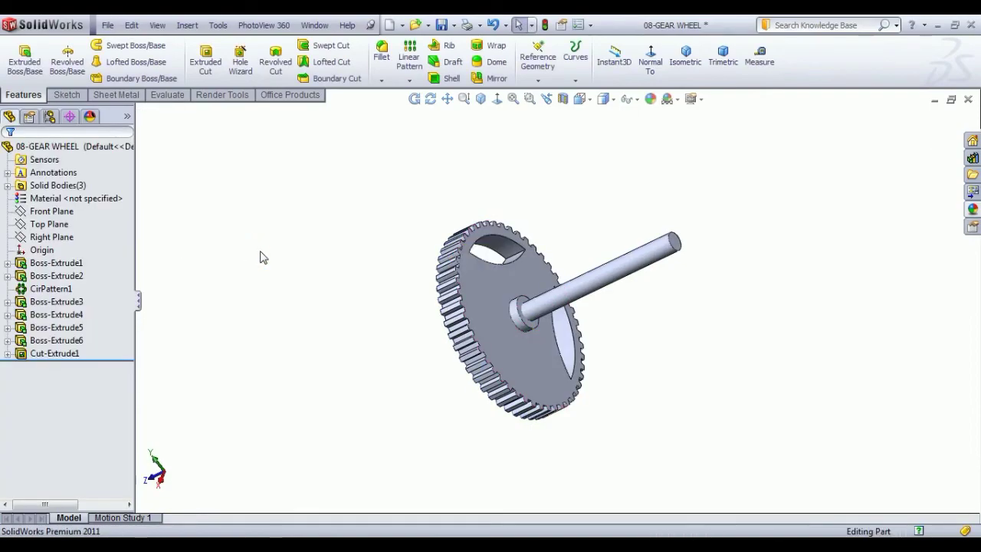
click(698, 62)
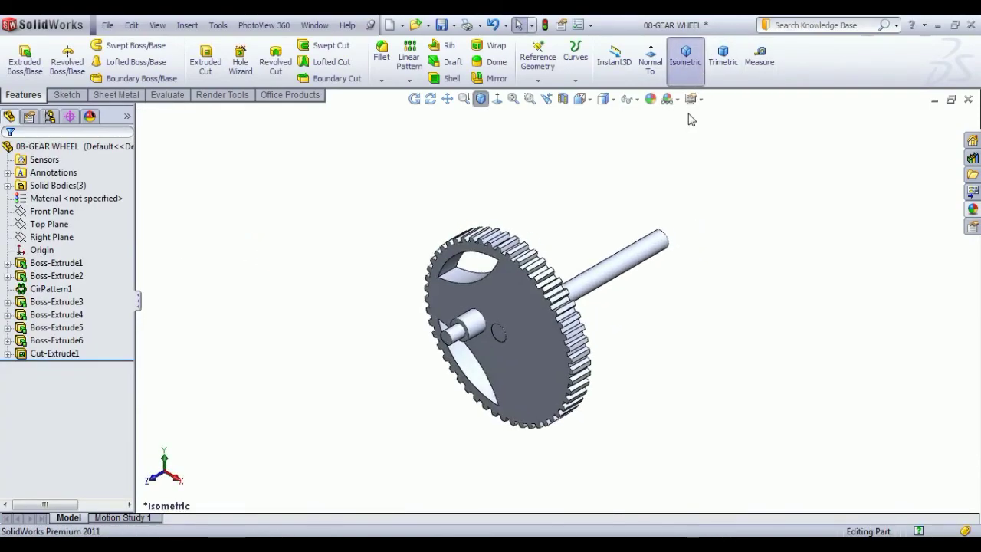
mouse_move(618, 167)
middle_down()
mouse_move(482, 350)
mouse_move(444, 342)
mouse_move(494, 349)
middle_up()
Step: Apply the Metal > Brass polished brass appearance to the whole gear
click(700, 69)
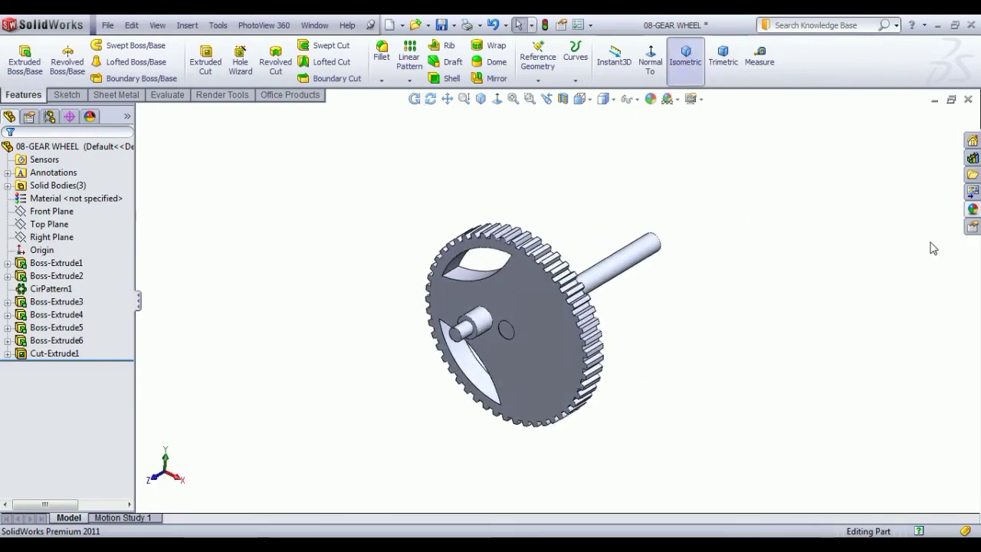
click(972, 209)
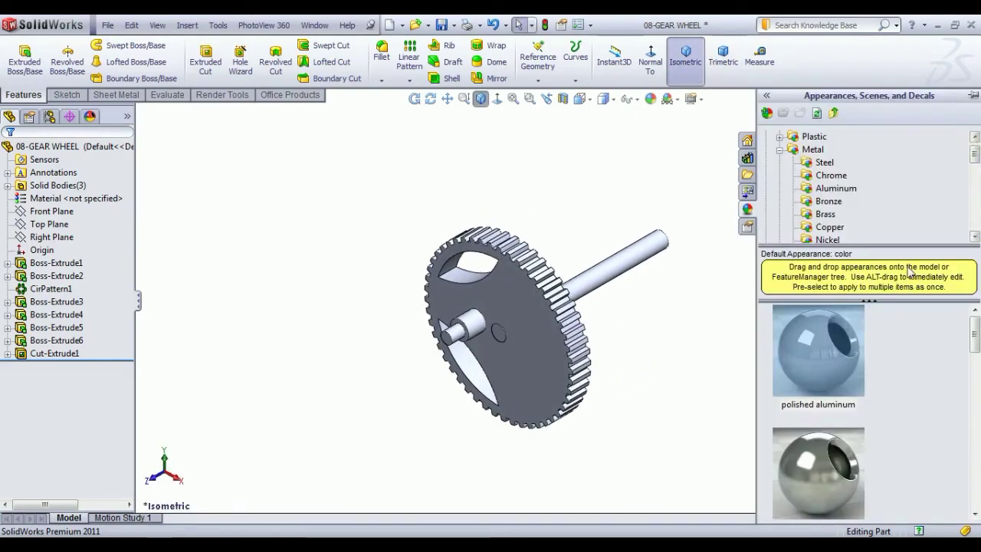
click(824, 214)
double_click(822, 355)
click(732, 372)
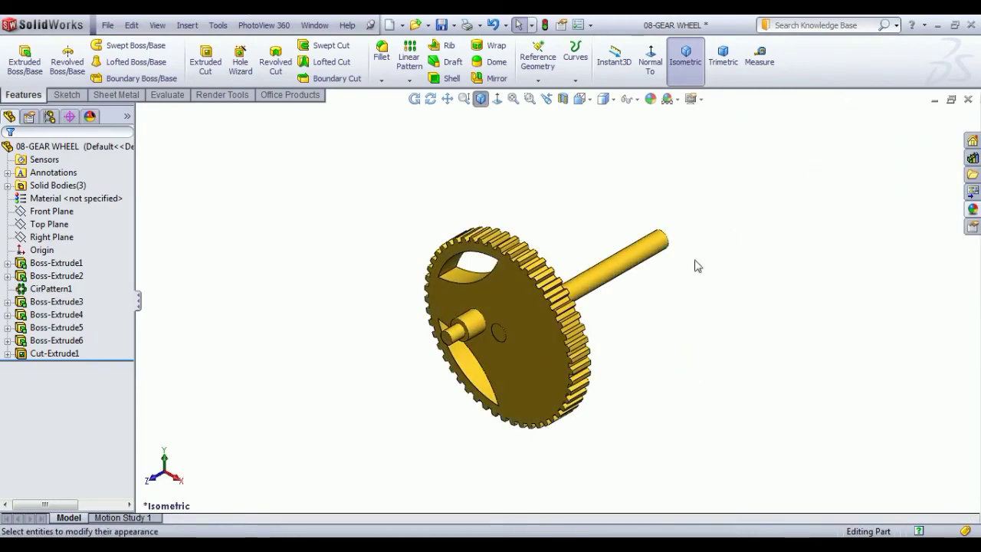
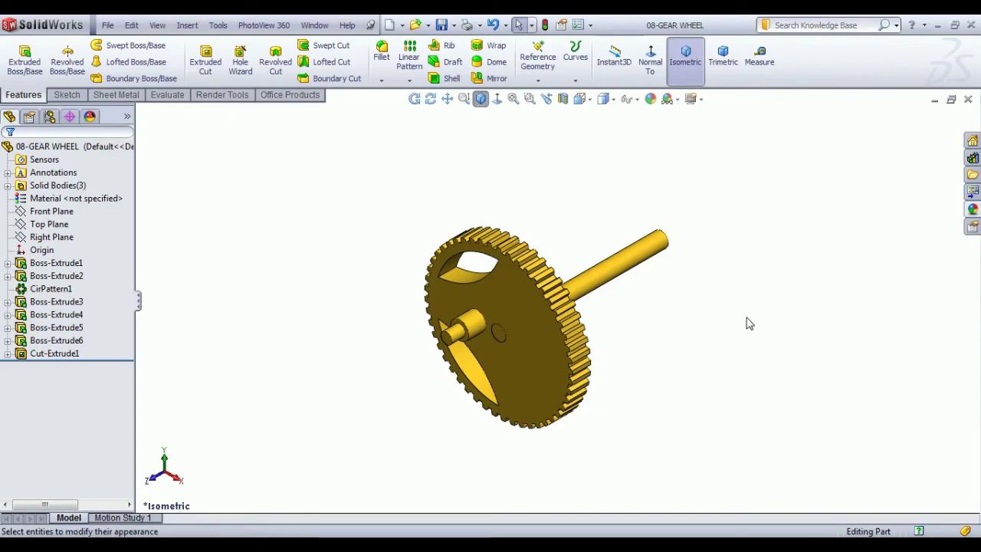
Step: Save the gear wheel part under the new name '08- lower GEAR WHEEL'
click(108, 24)
click(140, 133)
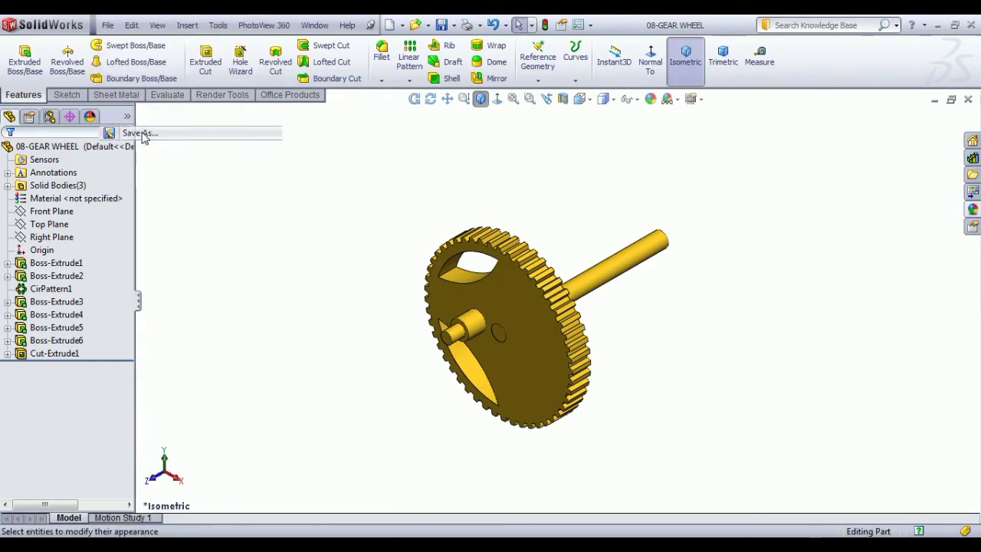
click(383, 326)
text(08- lower GEAR WHEEL)
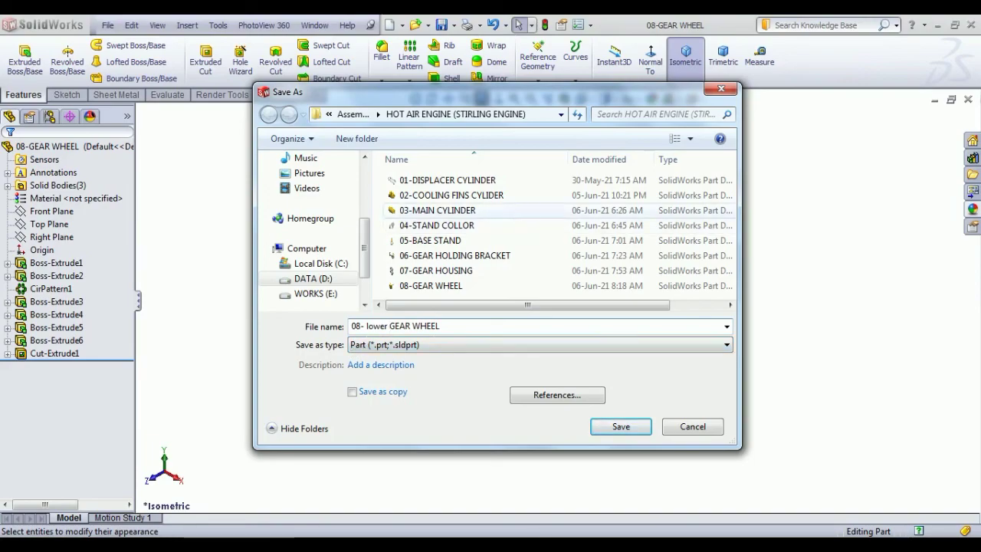
click(621, 427)
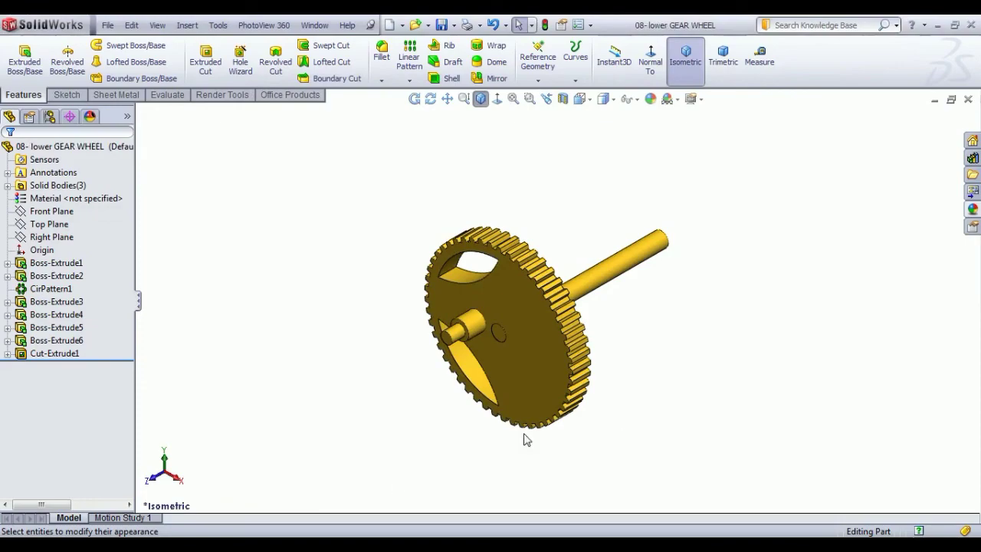
Step: Change the shaft's Boss-Extrude3 depth from 90 mm to 60 mm, then check the result
click(594, 272)
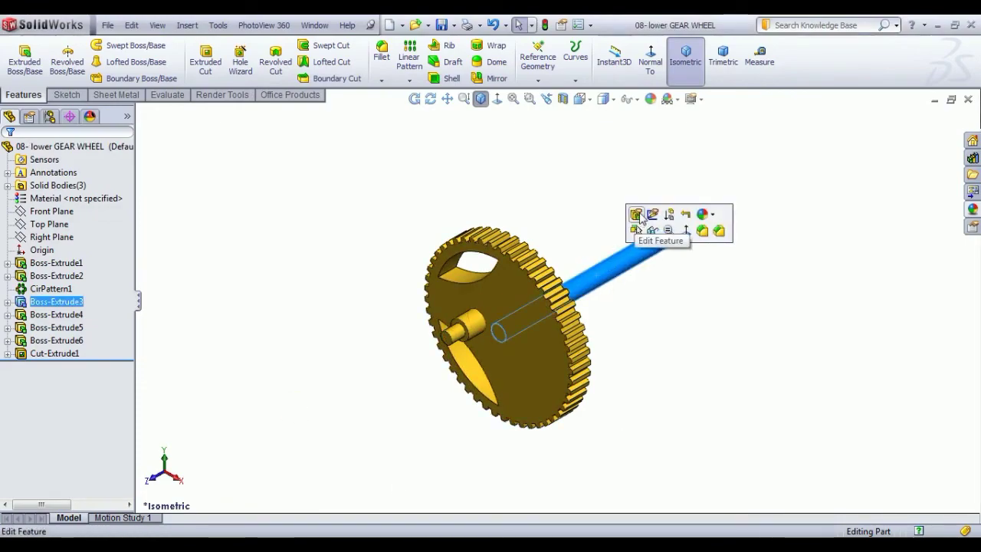
click(636, 214)
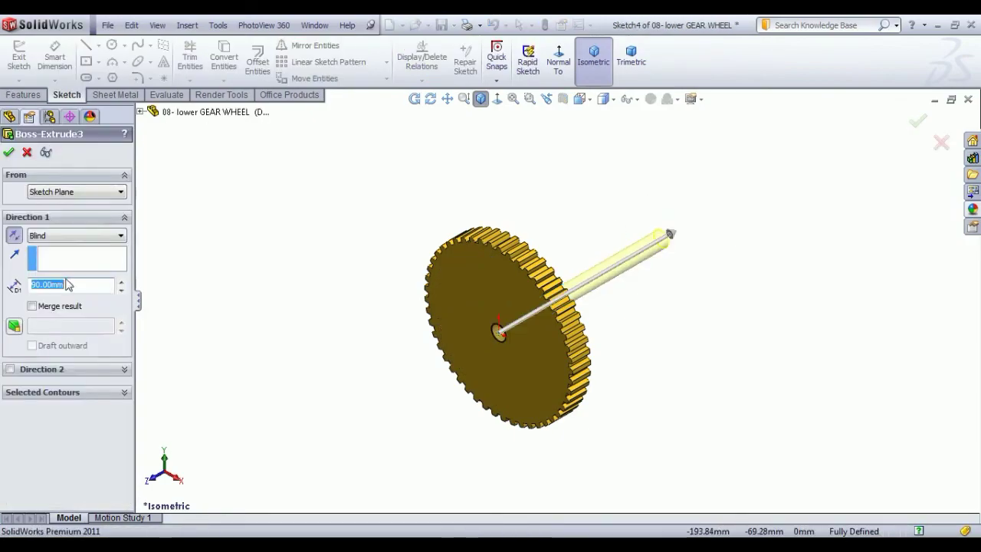
text(60)
key(Return)
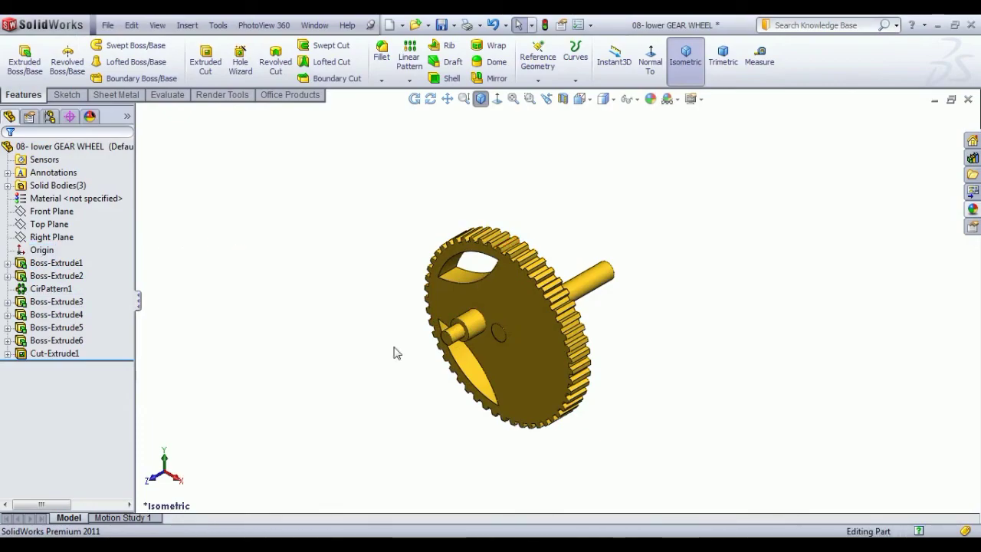
mouse_move(396, 350)
middle_down()
mouse_move(403, 381)
mouse_move(437, 392)
middle_up()
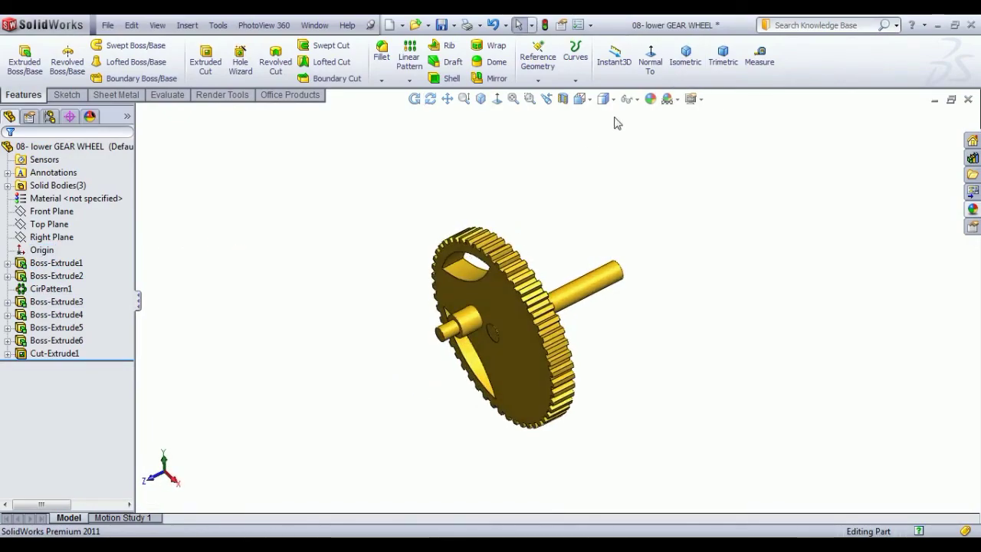
click(650, 55)
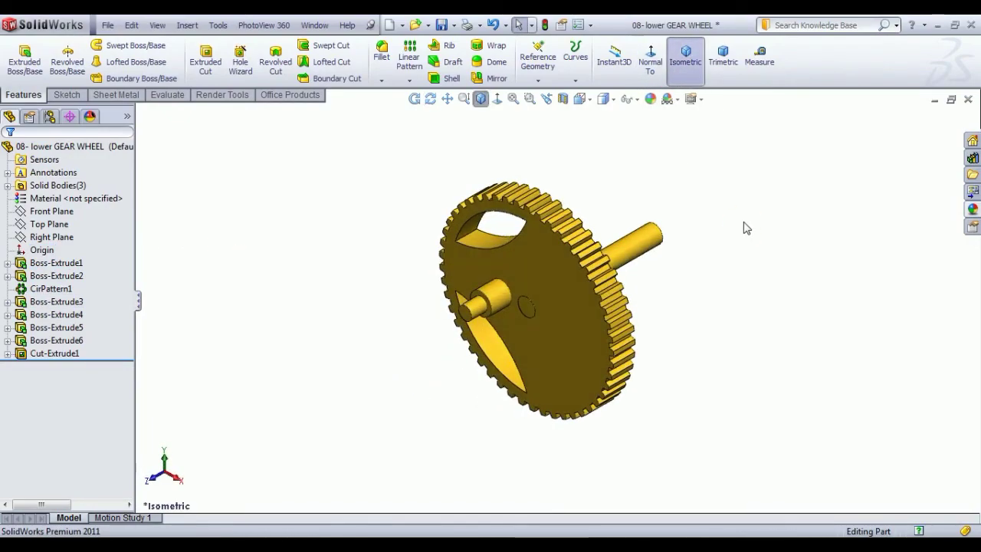